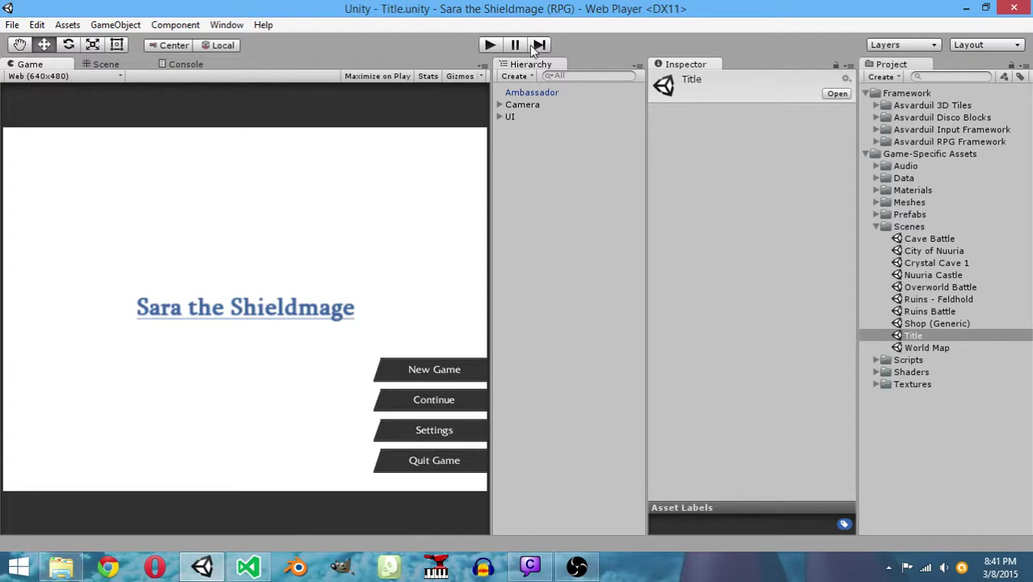
# Run the Title scene in play mode, start the game and walk Sara out of the castle into the city
pyautogui.click(497, 45)
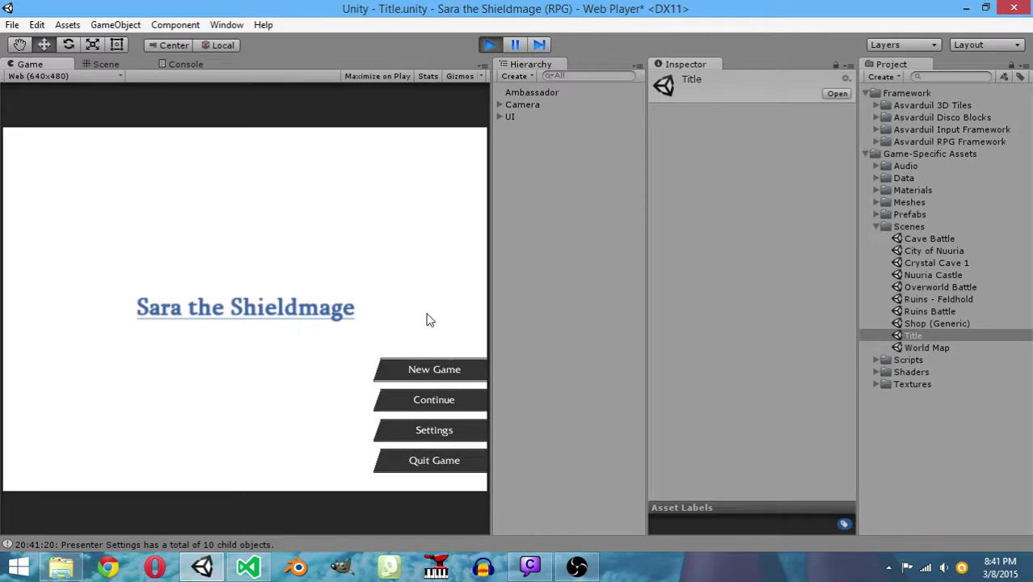
pyautogui.press('Return')
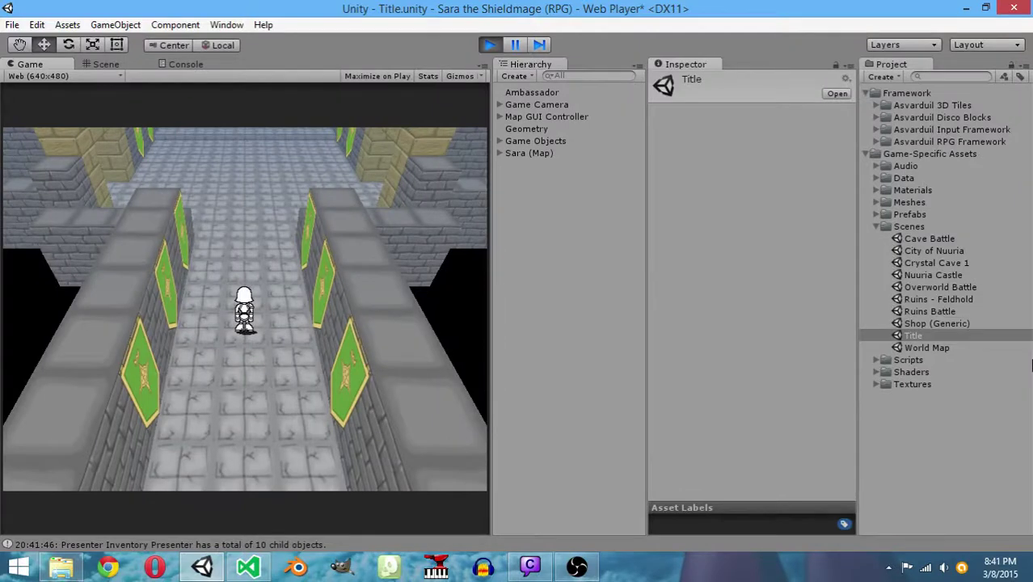
pyautogui.press('Down')
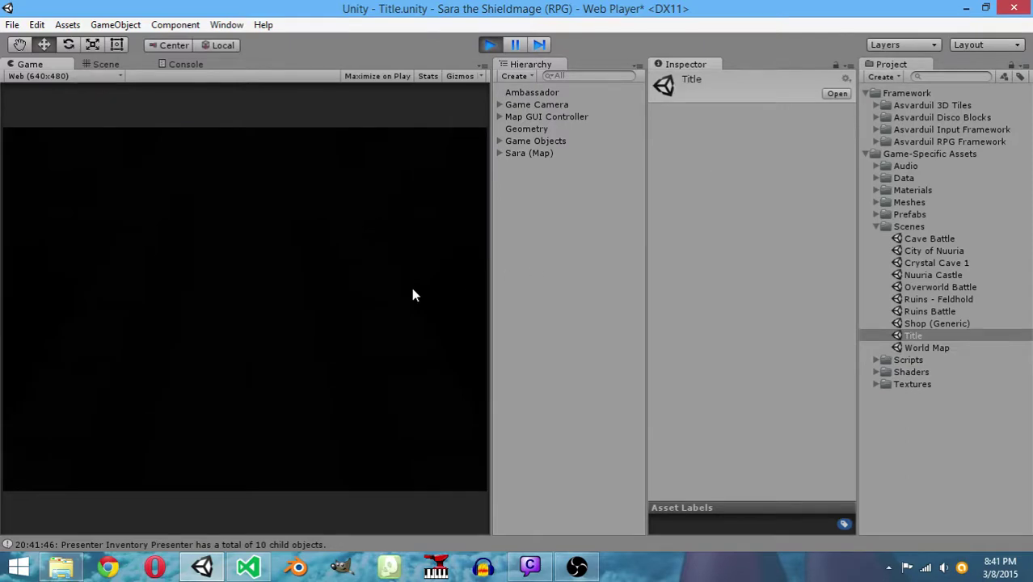
pyautogui.press('Down')
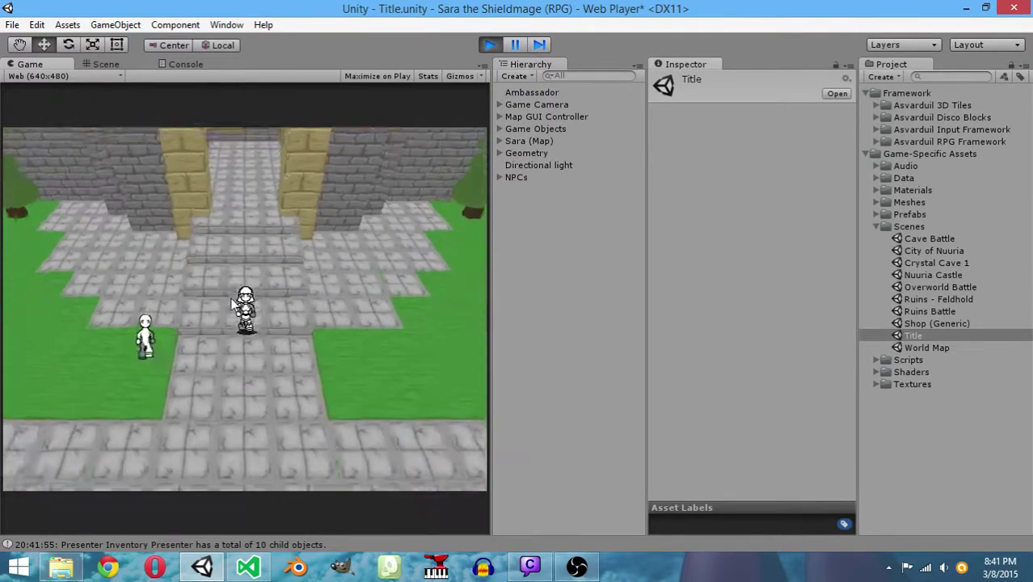
# Walk Sara up to the NPC standing on the grass beside the castle stairs until the Talk prompt is offered
pyautogui.press('Left')
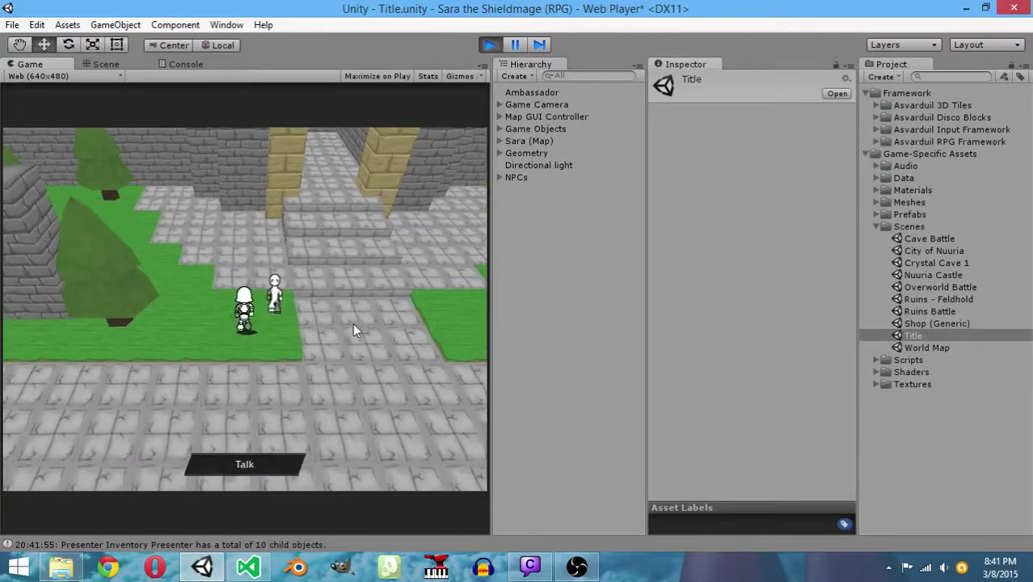
pyautogui.press('Up')
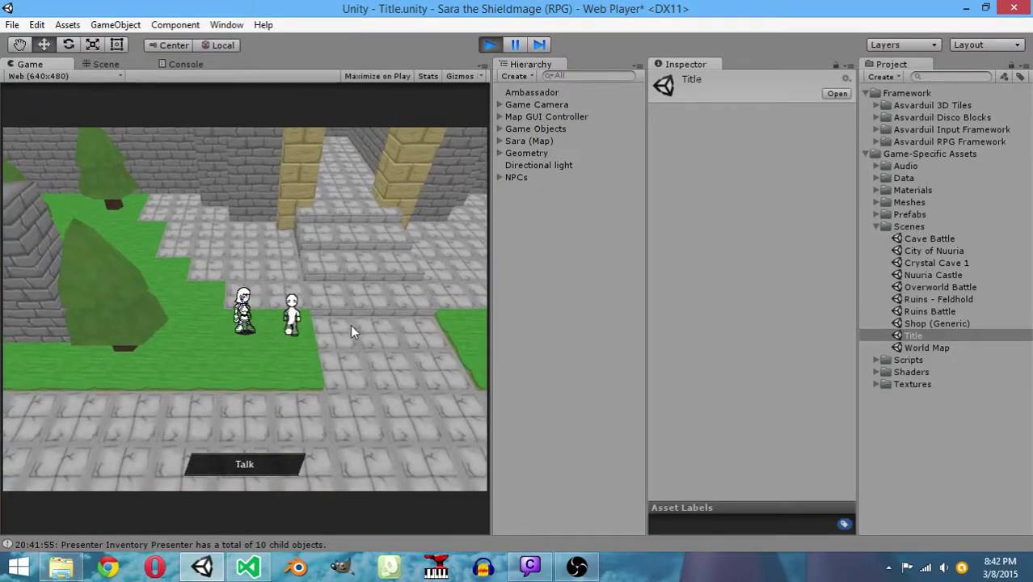
pyautogui.press('Down')
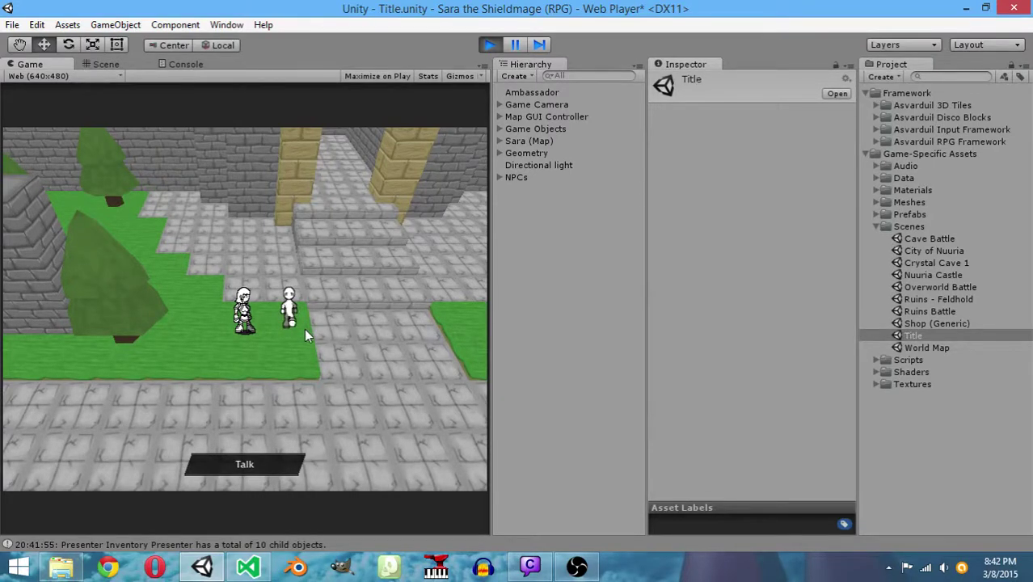
pyautogui.press('Down')
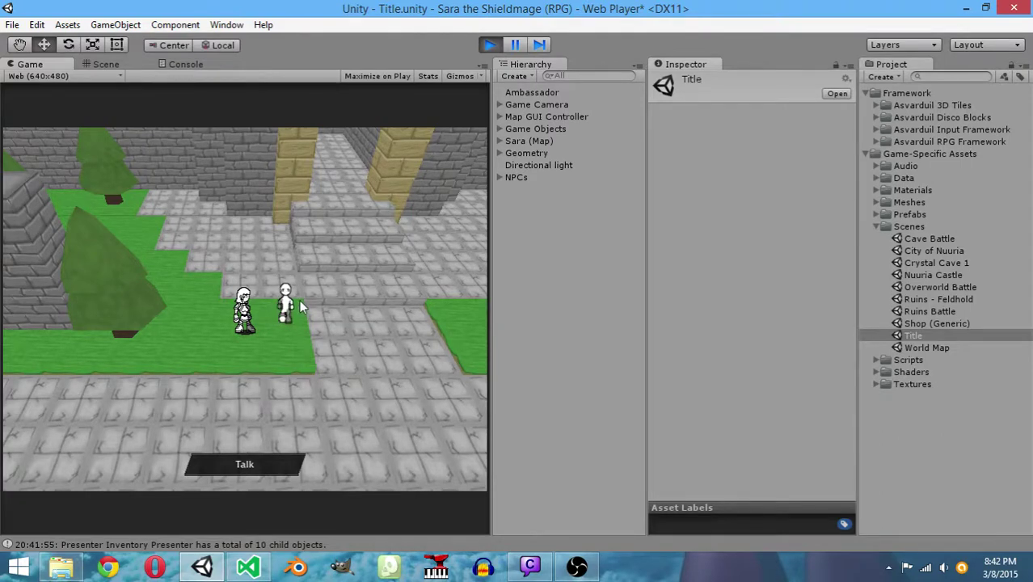
pyautogui.press('Down')
pyautogui.press('Up')
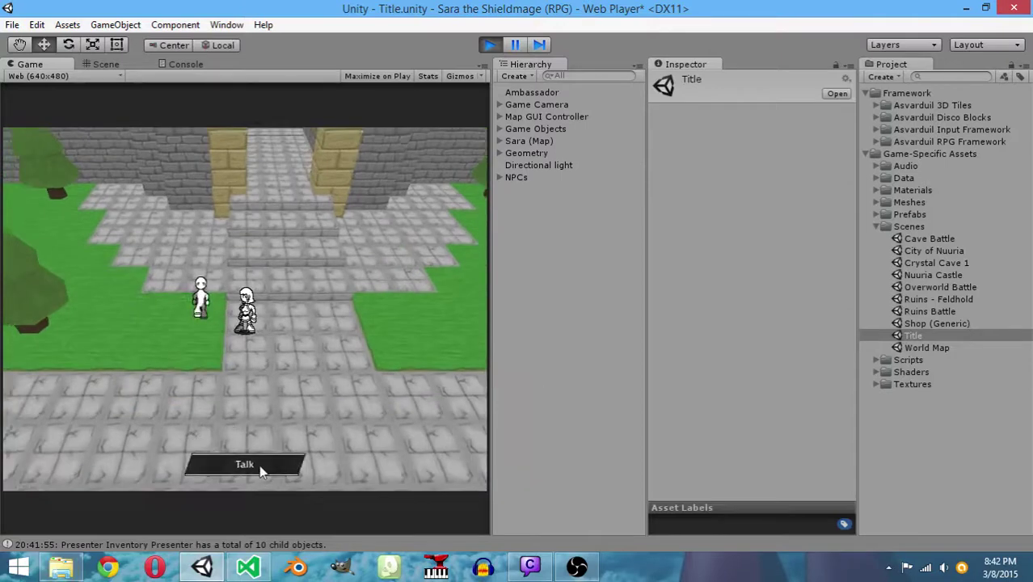
# Talk to the captain NPC near the castle entrance and advance through all of his dialogue lines
pyautogui.click(244, 465)
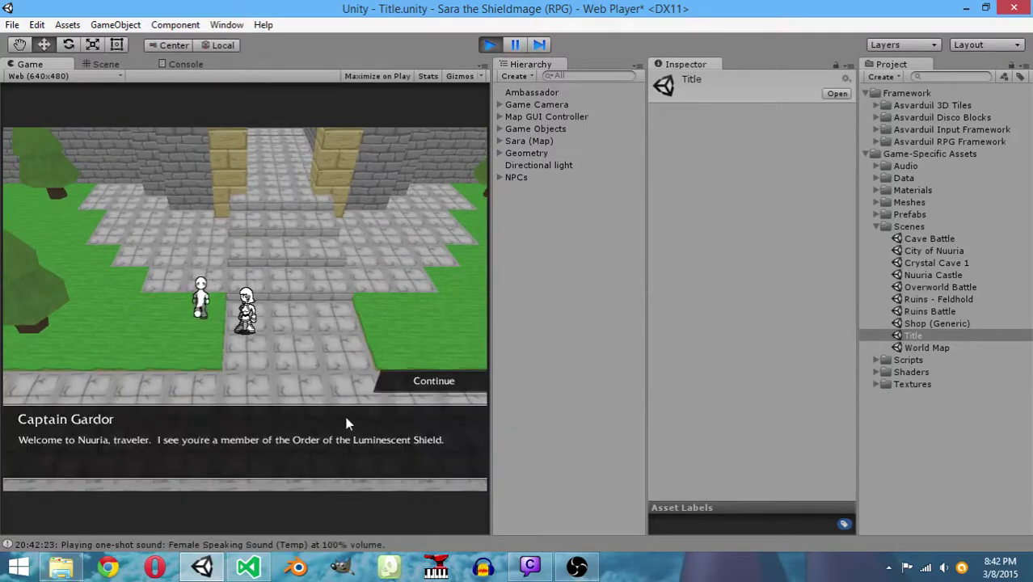
pyautogui.click(434, 381)
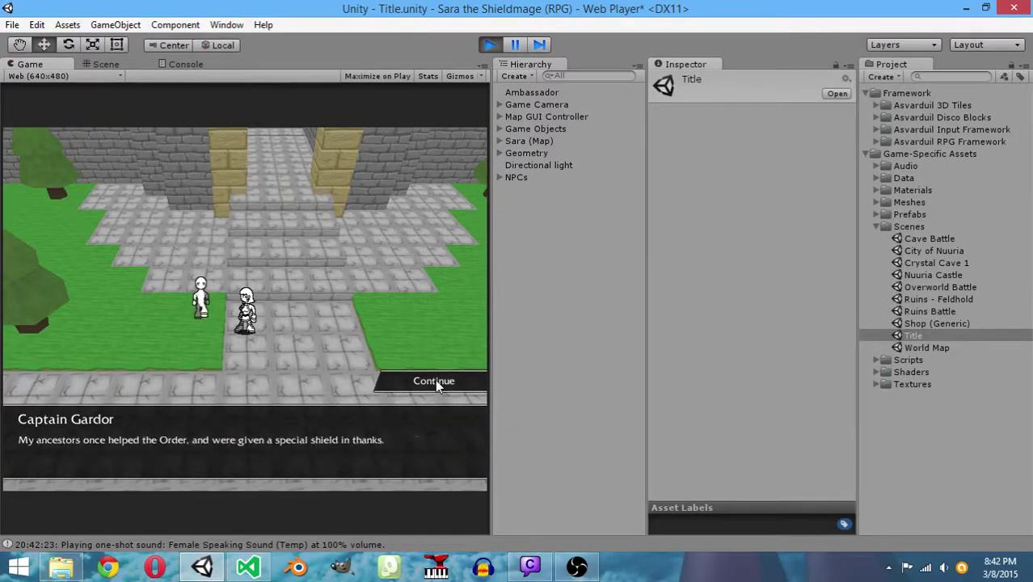
pyautogui.click(434, 381)
pyautogui.click(434, 381)
pyautogui.click(434, 382)
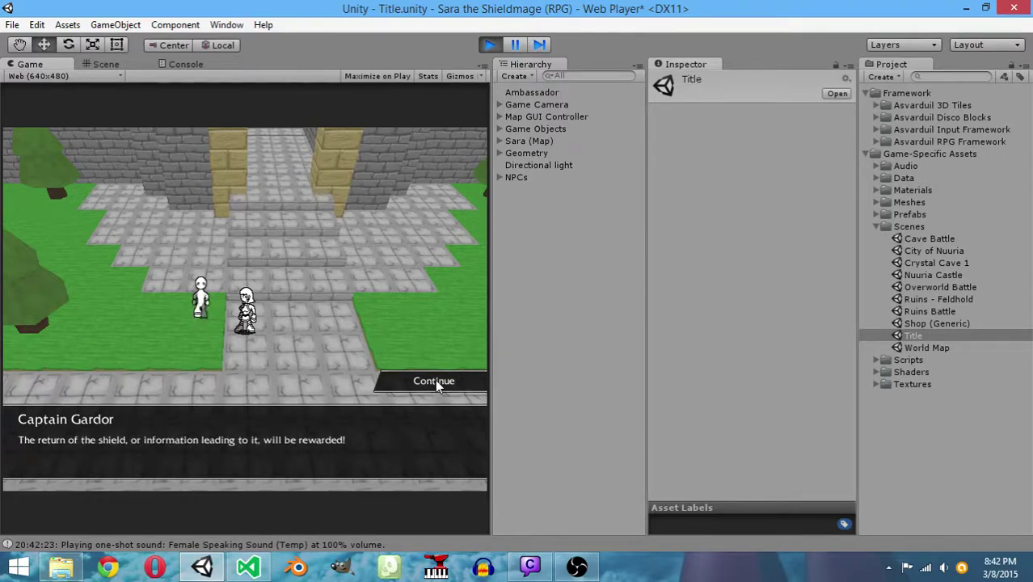
pyautogui.click(434, 382)
# Check the Quests page of the in-game pause menu and resume the game
pyautogui.press('Escape')
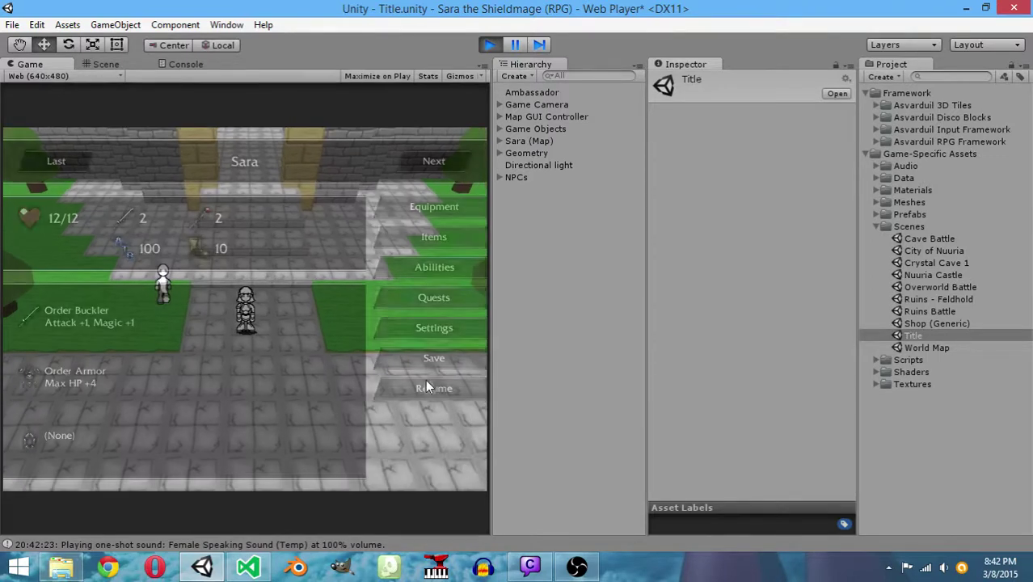
pyautogui.click(470, 299)
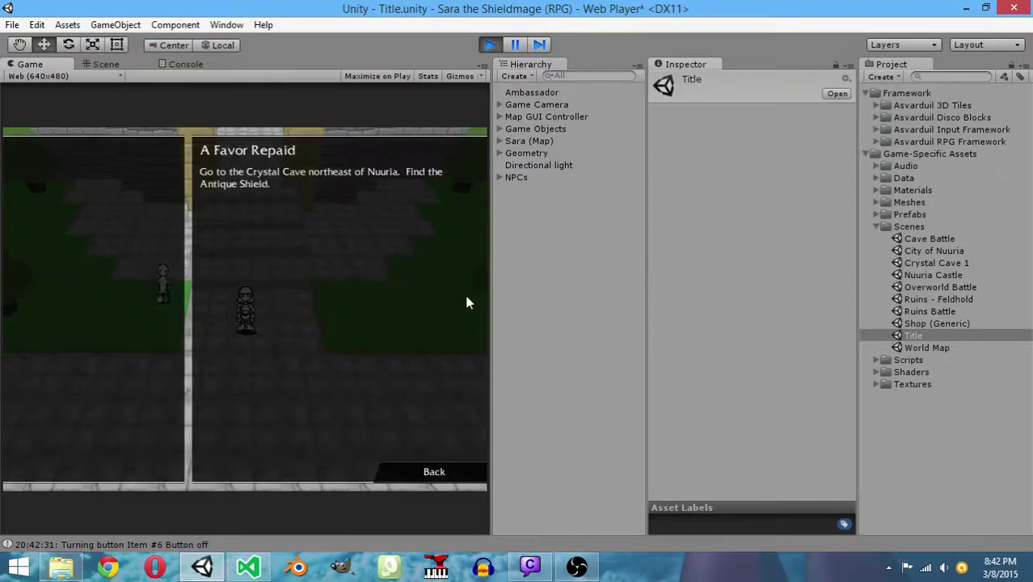
pyautogui.click(442, 472)
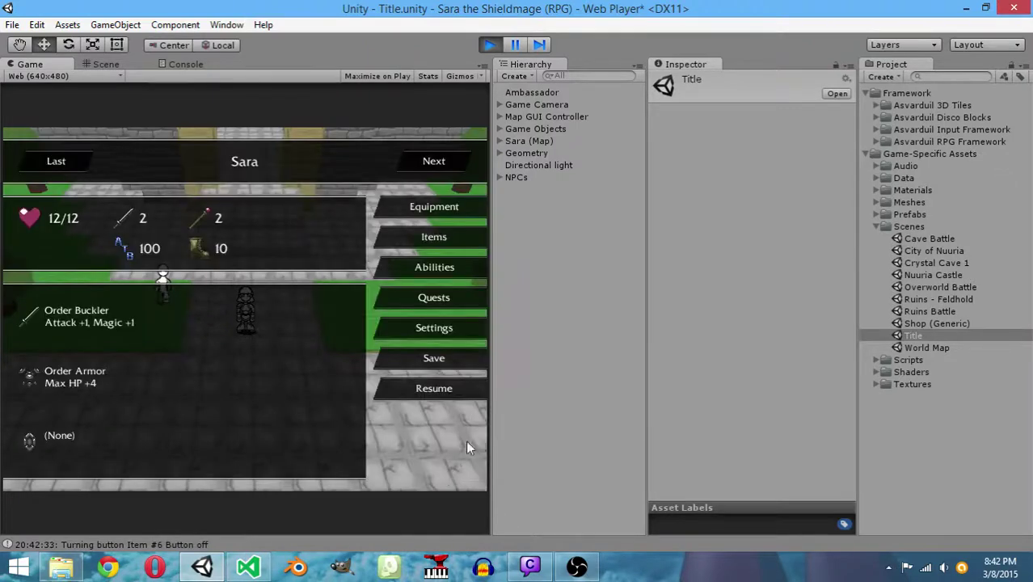
pyautogui.click(413, 388)
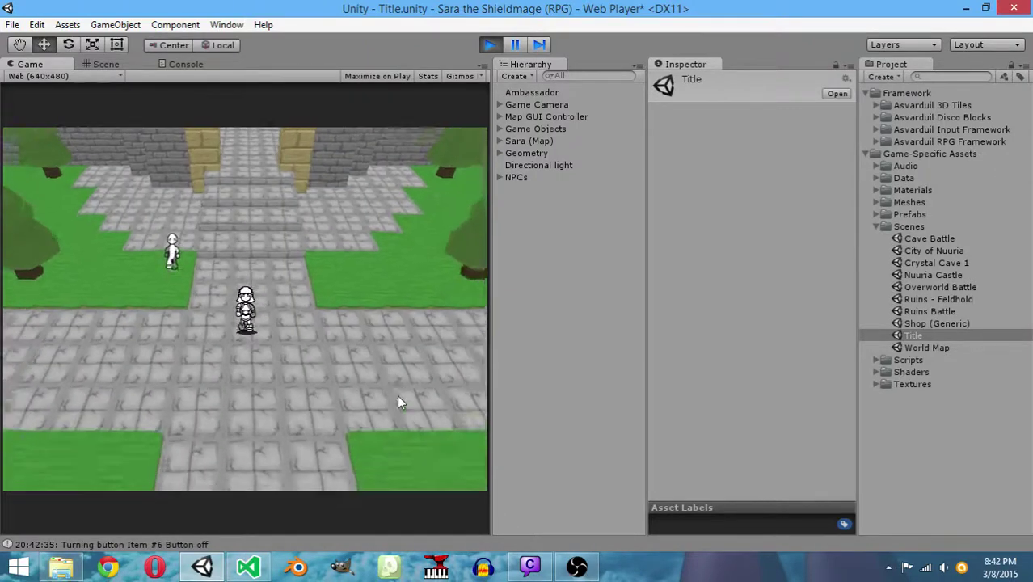
# Walk Sara down the city's central path to the Adventurer NPC and play through the whole conversation
pyautogui.press('Down')
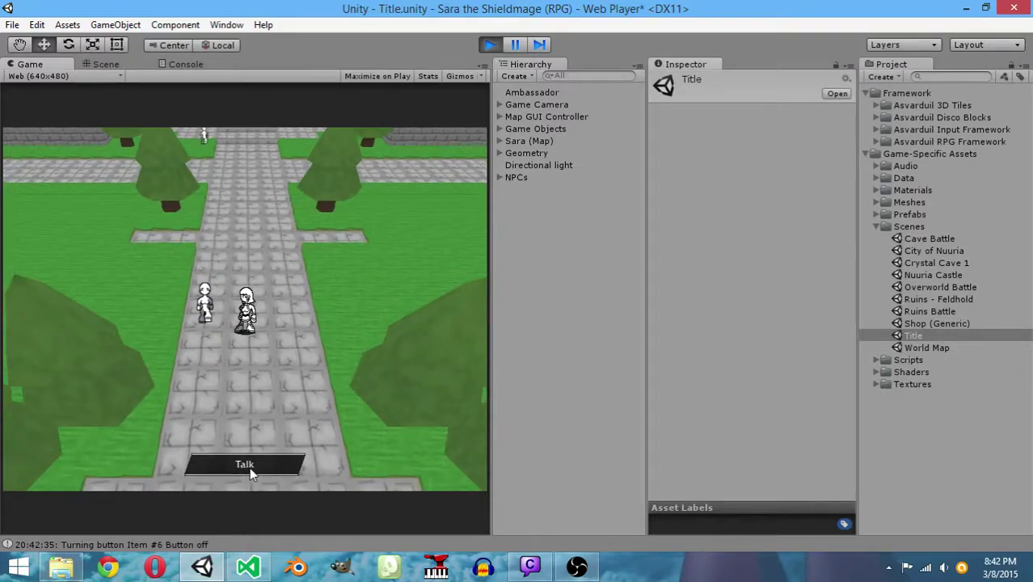
pyautogui.click(250, 472)
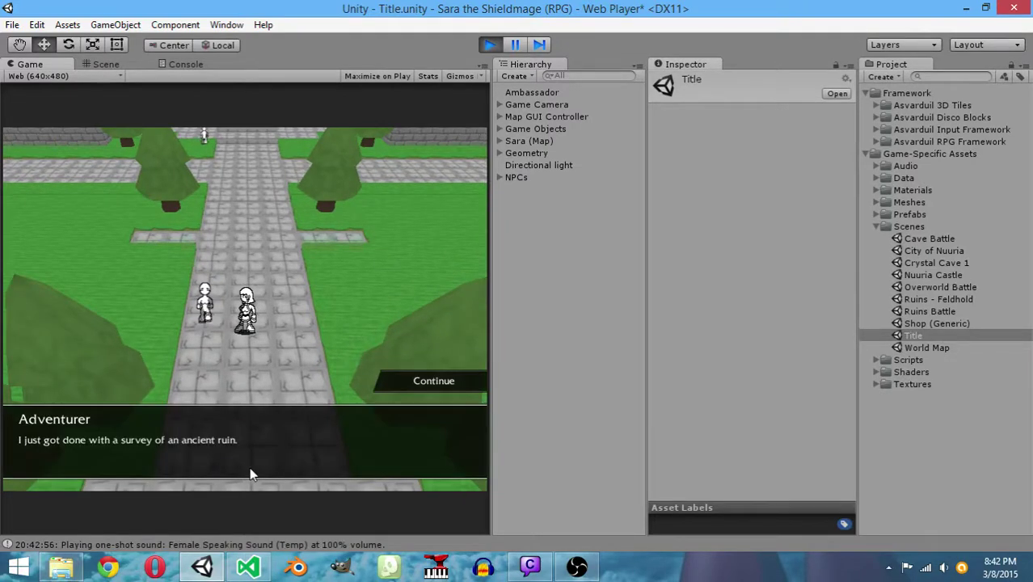
pyautogui.click(449, 387)
pyautogui.click(450, 386)
pyautogui.click(450, 386)
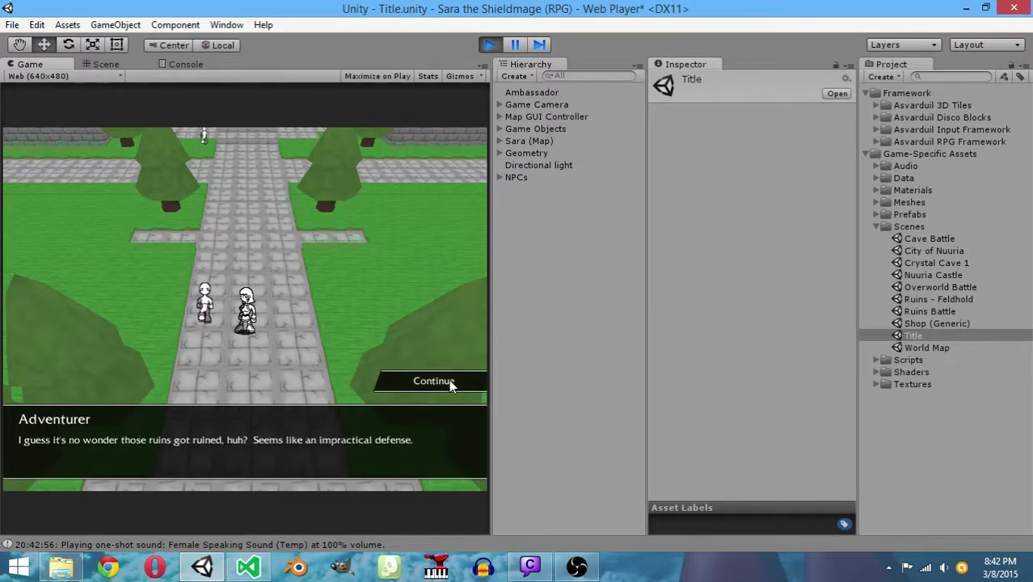
pyautogui.click(435, 383)
# Walk Sara past the stepped plaza and fountains and leave the city for the world map
pyautogui.press('Up')
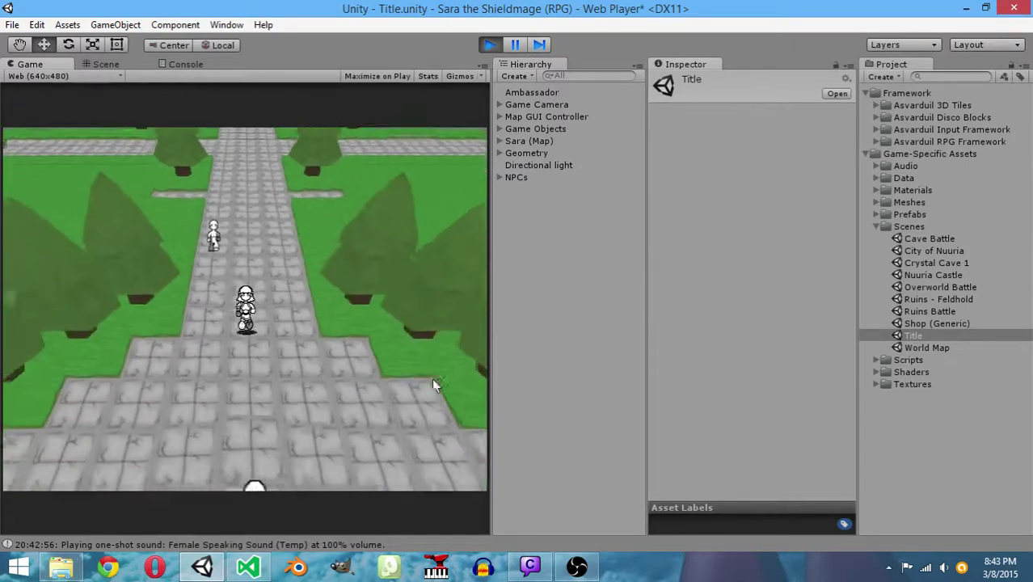
pyautogui.press('Up')
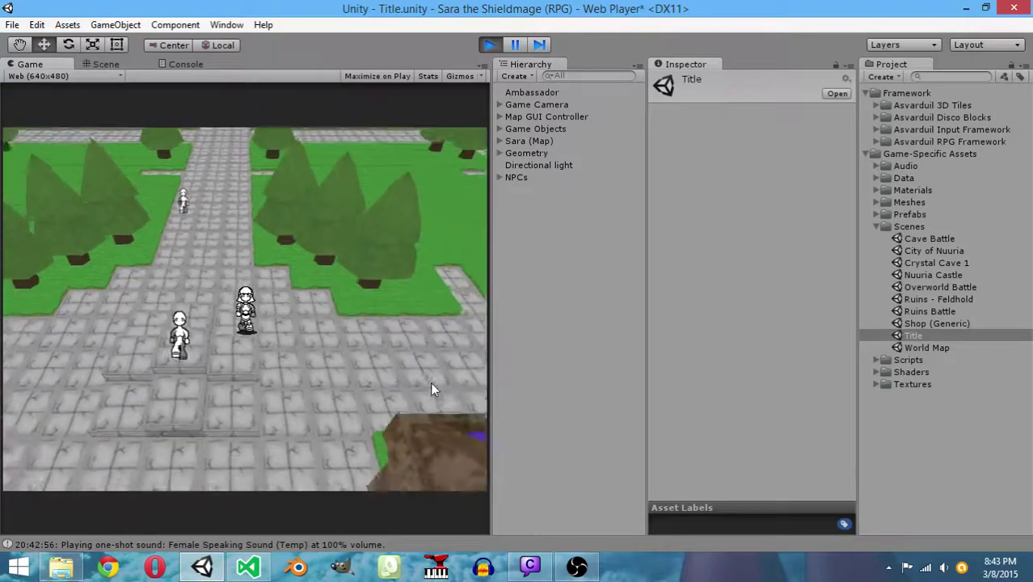
pyautogui.press('Left')
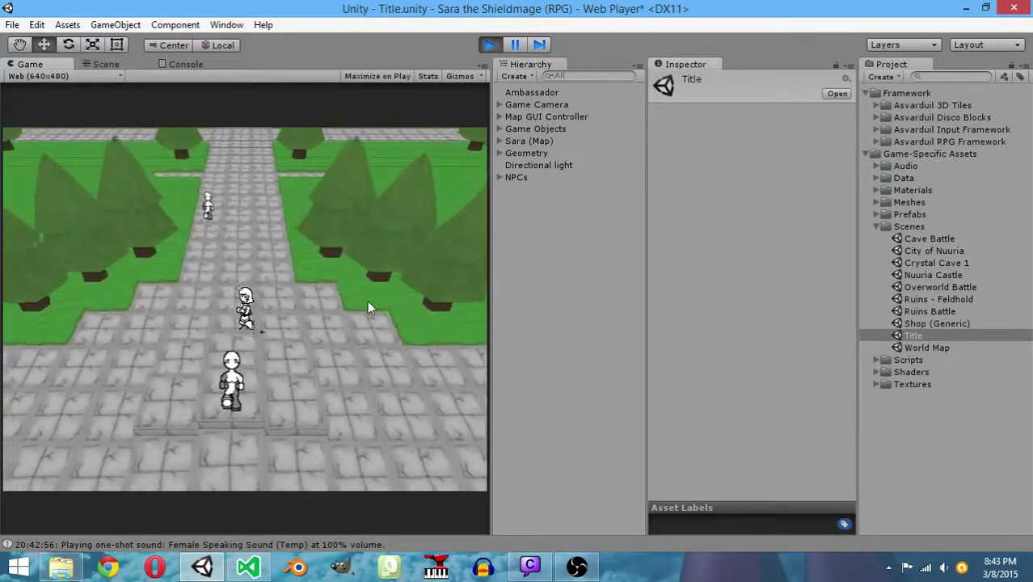
pyautogui.press('Left')
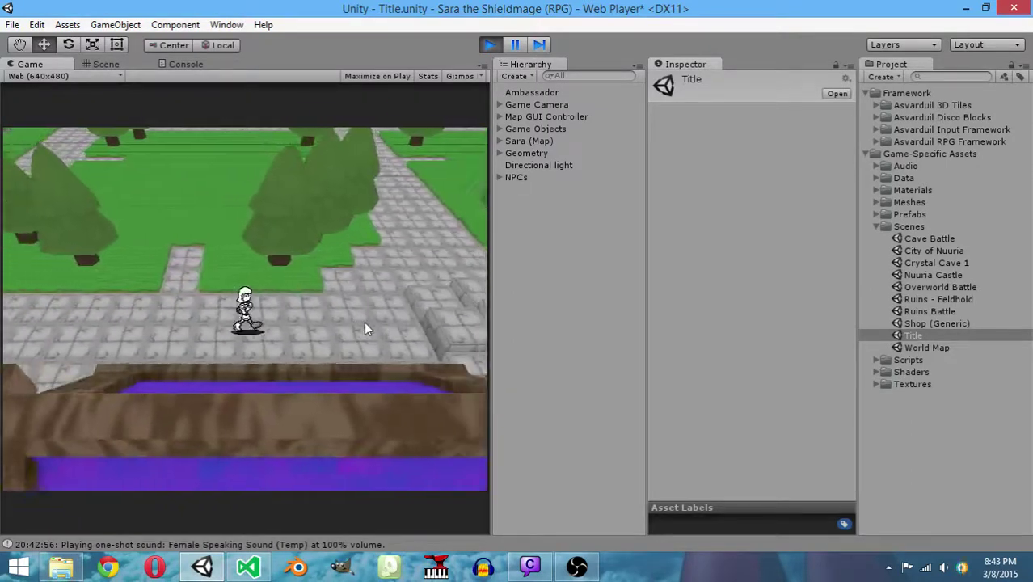
pyautogui.press('Left')
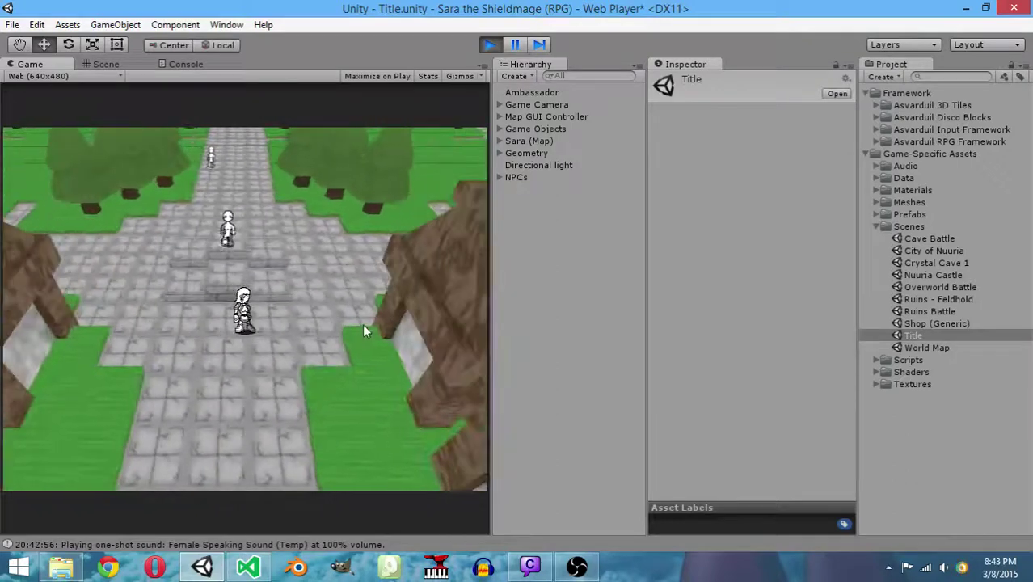
pyautogui.press('Down')
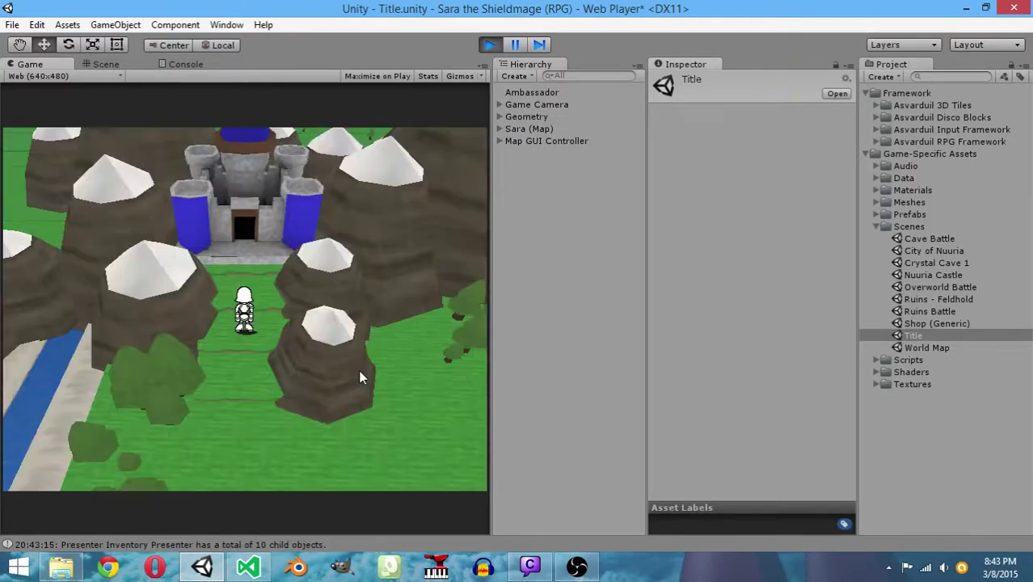
# Cross the world map northeast from Nuuria, around the mountains and through the trees, and enter the Crystal Cave
pyautogui.press('Down')
pyautogui.press('Down')
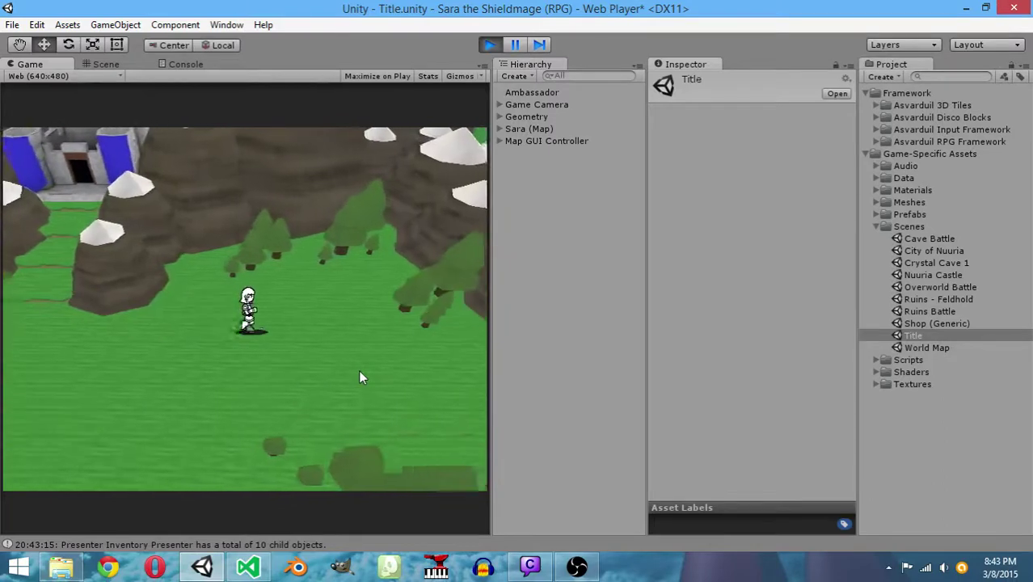
pyautogui.press('Left')
pyautogui.press('Right')
pyautogui.press('Down')
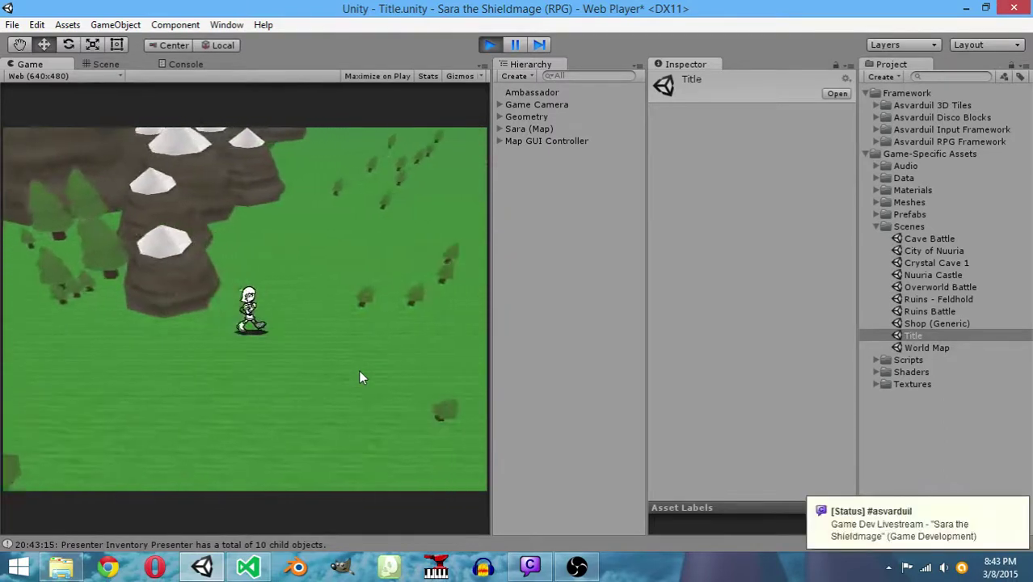
pyautogui.press('Up')
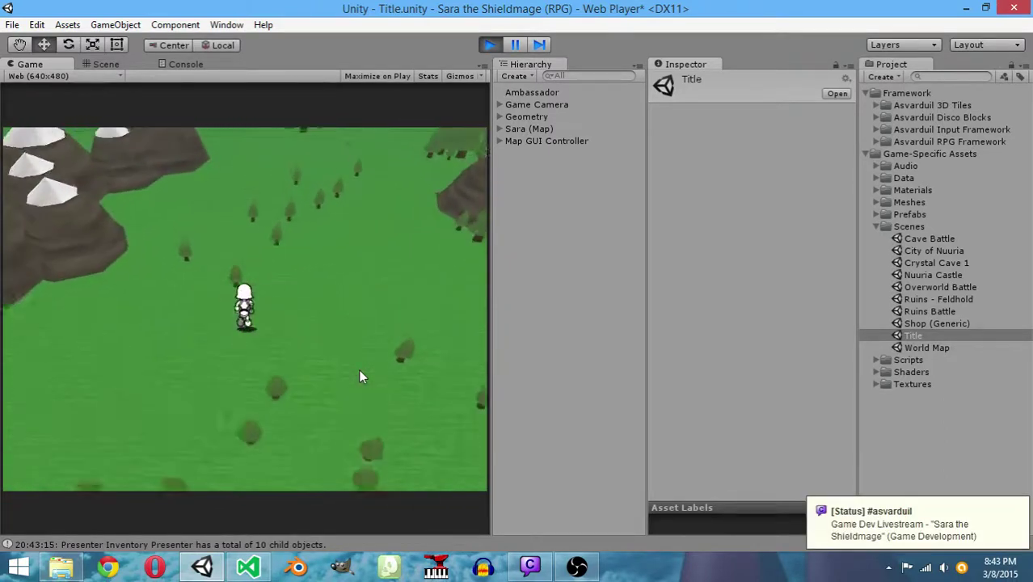
pyautogui.press('Up')
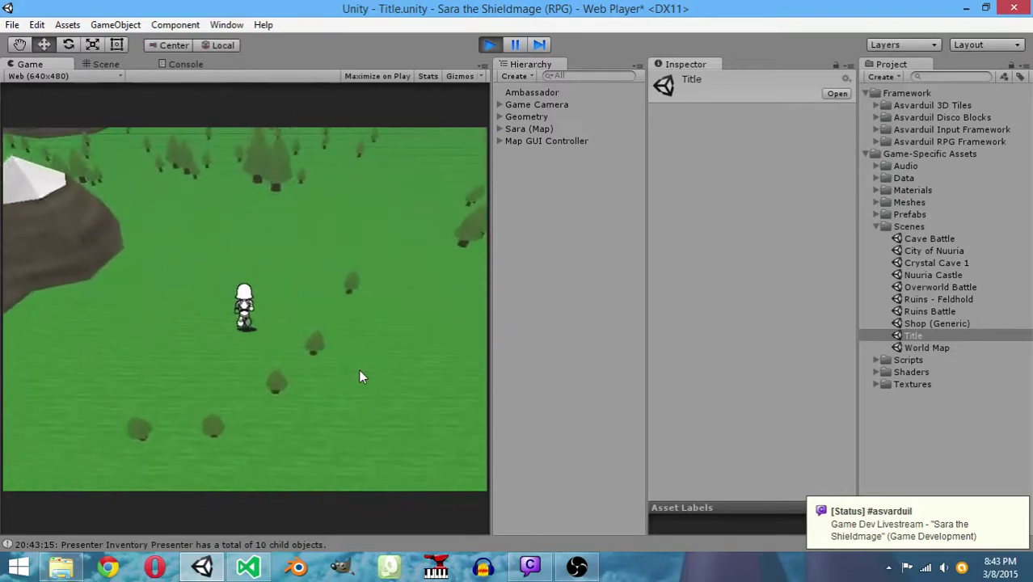
pyautogui.press('Up')
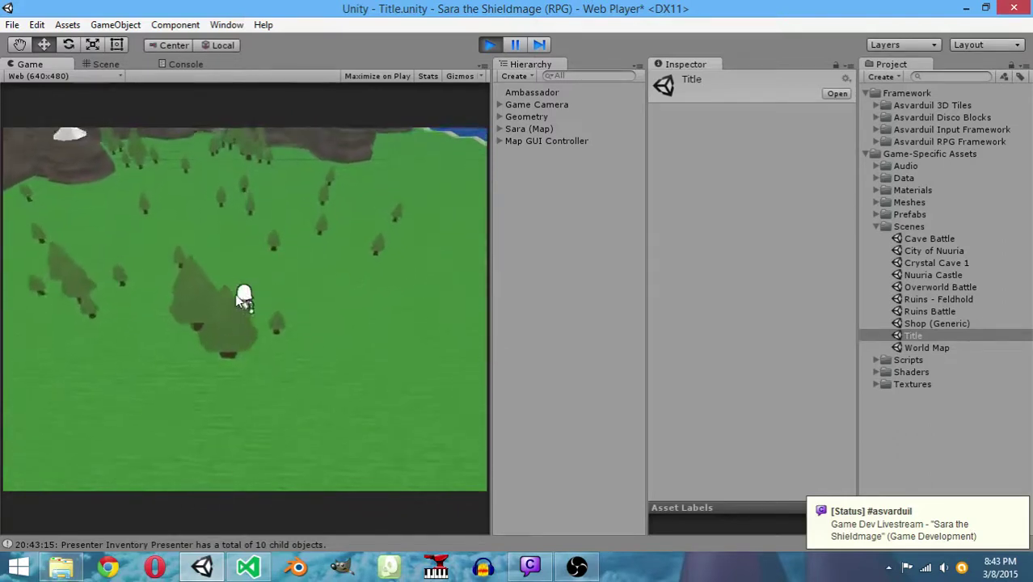
pyautogui.press('Up')
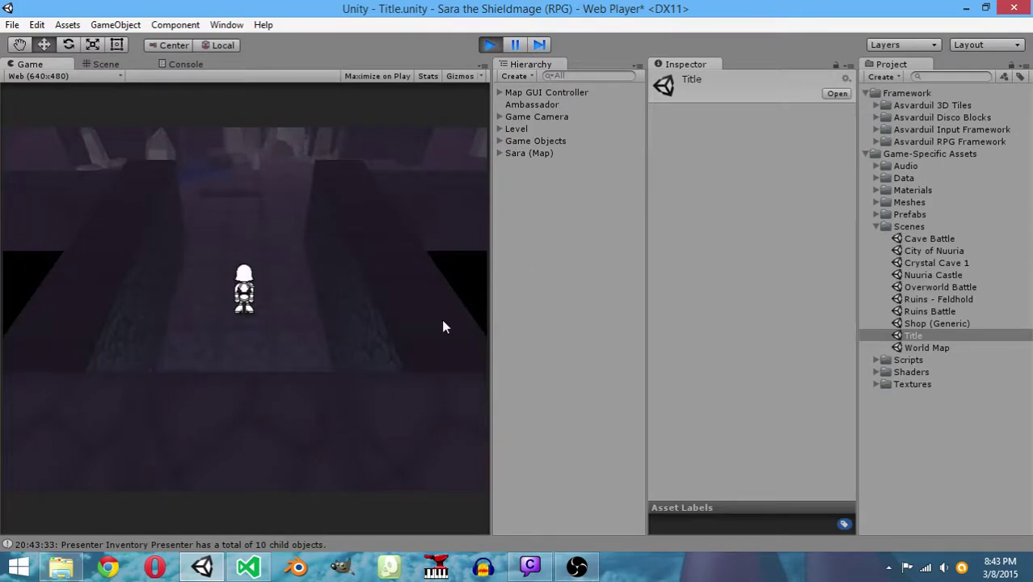
# In the game's Settings, adjust Battle Rate, lower the master volume, maximize Visual Quality and raise Antialiasing, and return to the pause menu
pyautogui.press('Escape')
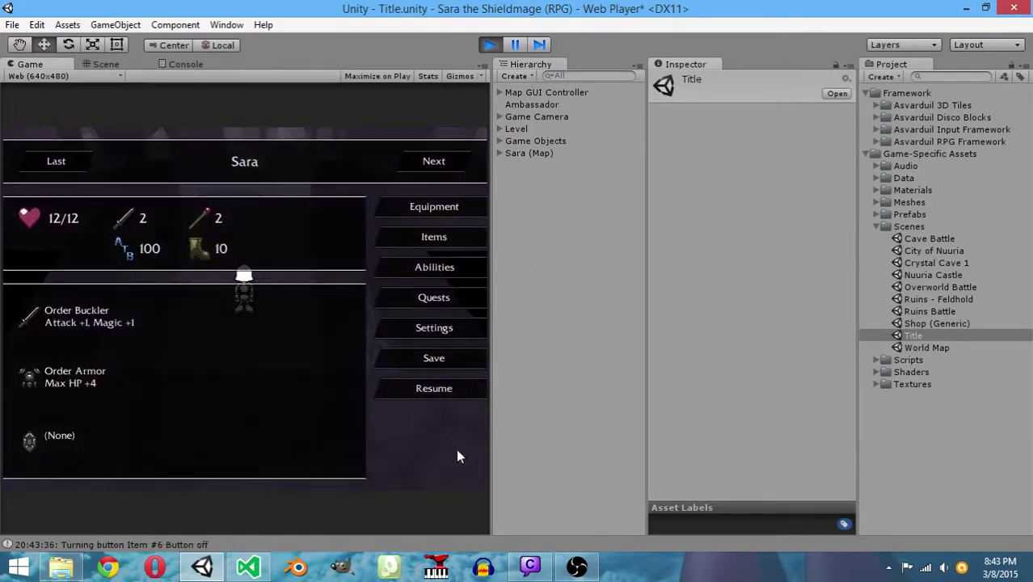
pyautogui.click(430, 331)
pyautogui.moveTo(237, 158); pyautogui.dragTo(293, 167)
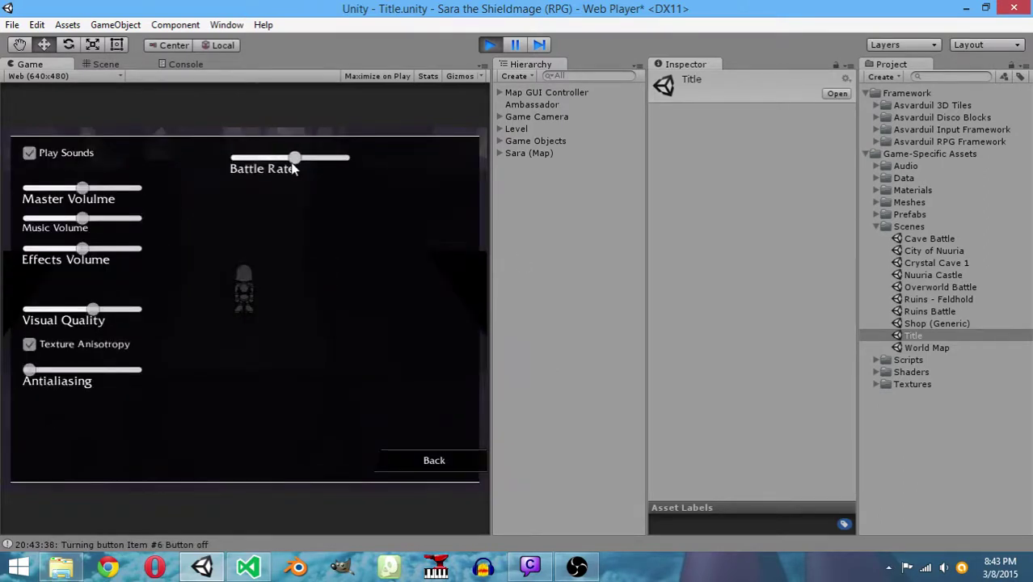
pyautogui.click(454, 462)
pyautogui.moveTo(94, 308); pyautogui.dragTo(155, 324)
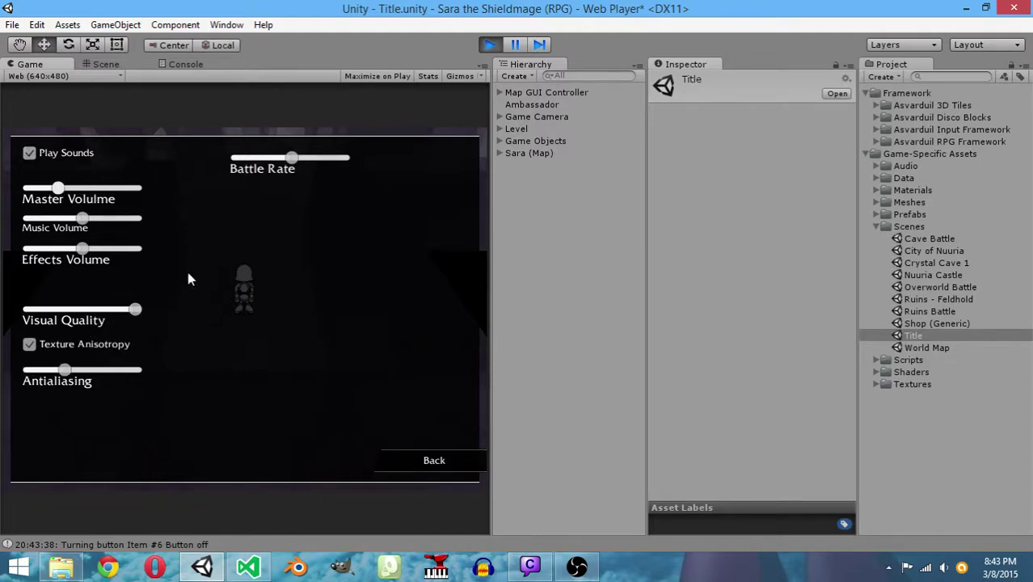
pyautogui.click(436, 461)
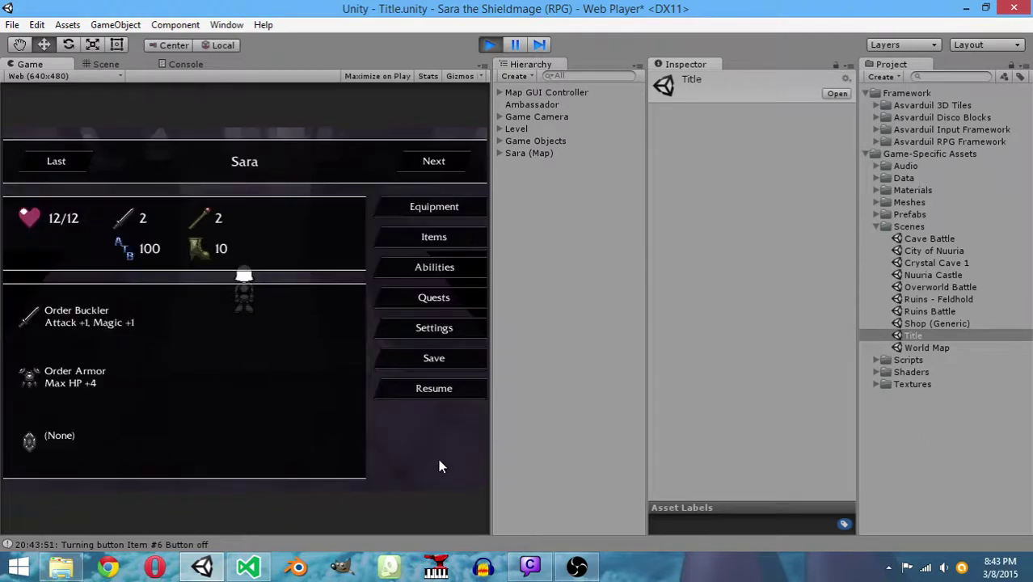
# Resume the game and walk Sara deeper into the Crystal Cave until a battle starts
pyautogui.click(420, 392)
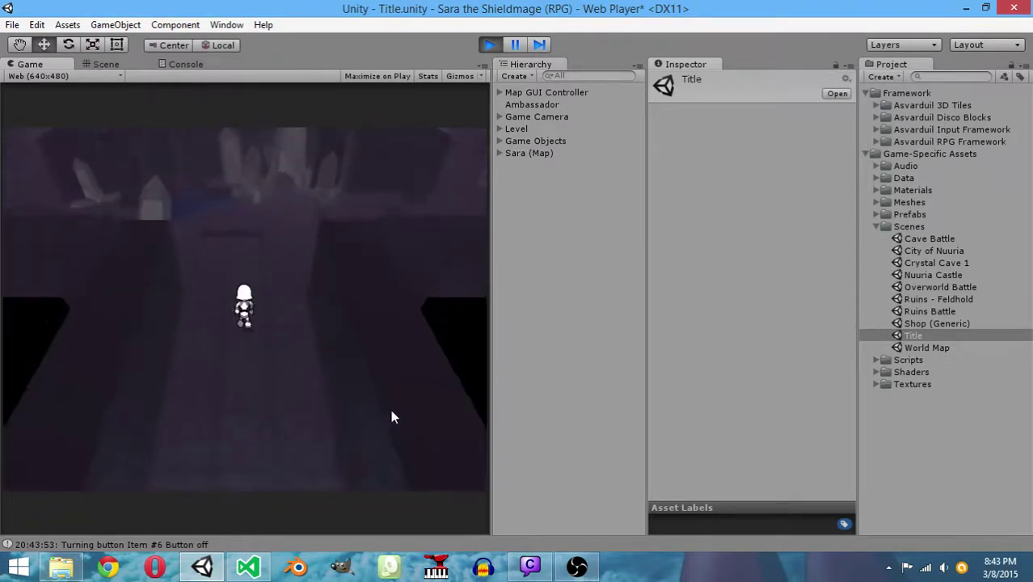
pyautogui.press('Up')
pyautogui.press('Left')
pyautogui.press('Right')
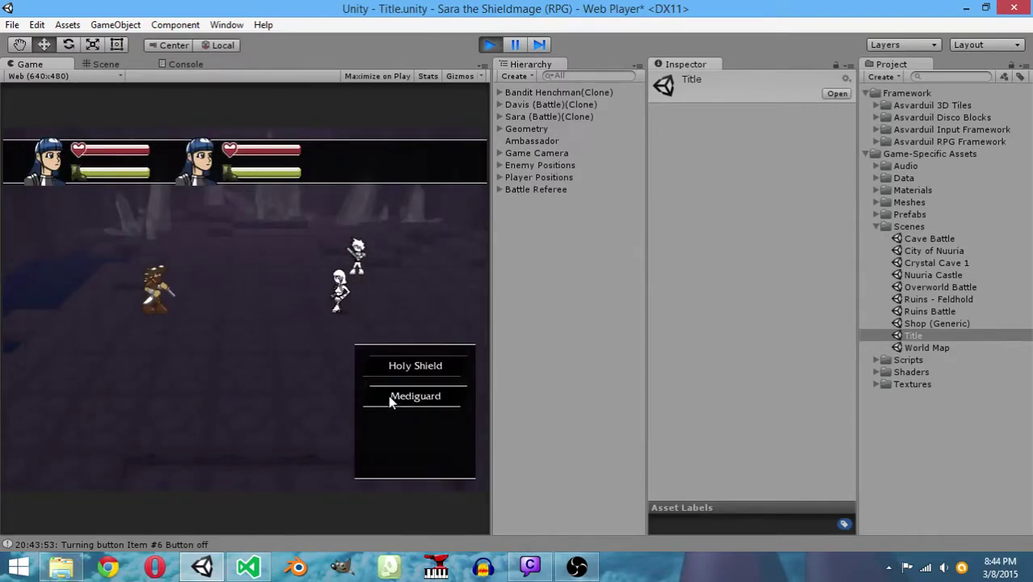
# Cast Mediguard on Sara and have Davis use Thrust on the Bandit Henchman
pyautogui.click(392, 397)
pyautogui.click(255, 370)
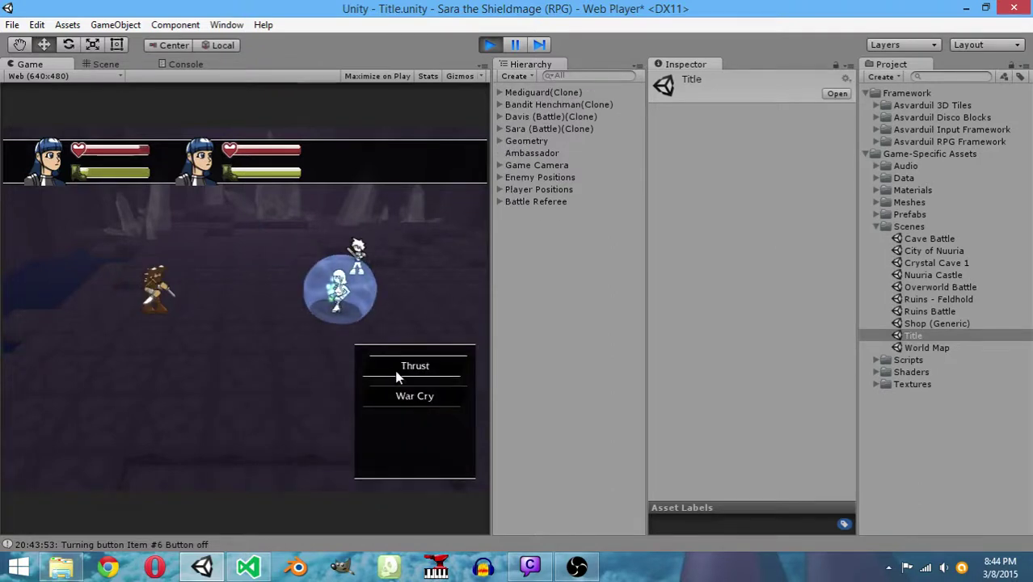
pyautogui.click(397, 371)
pyautogui.click(277, 368)
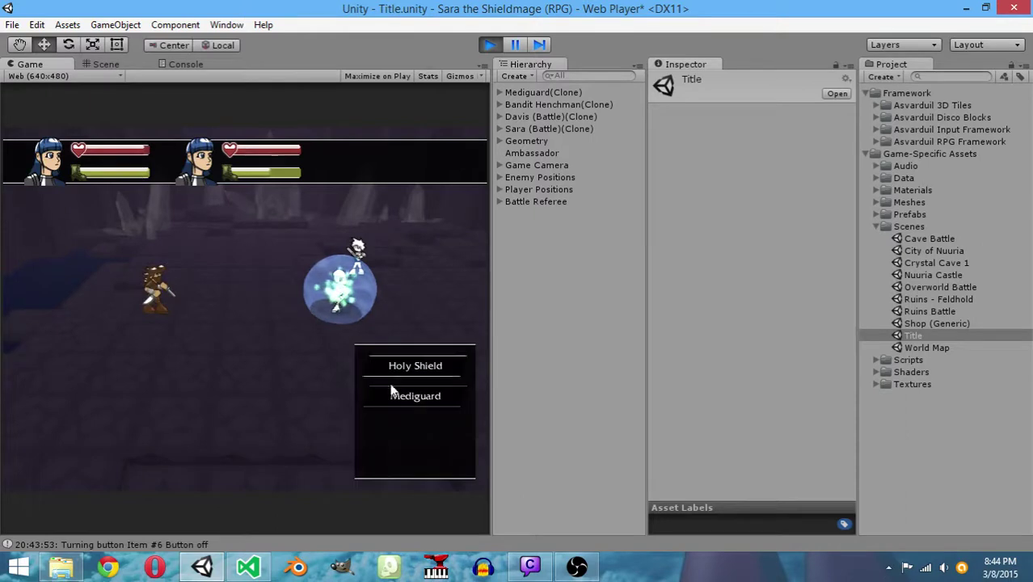
# Support the party with Mediguard on Davis and War Cry on Sara, and finish the Bandit Henchman with Holy Shield
pyautogui.click(397, 396)
pyautogui.click(278, 398)
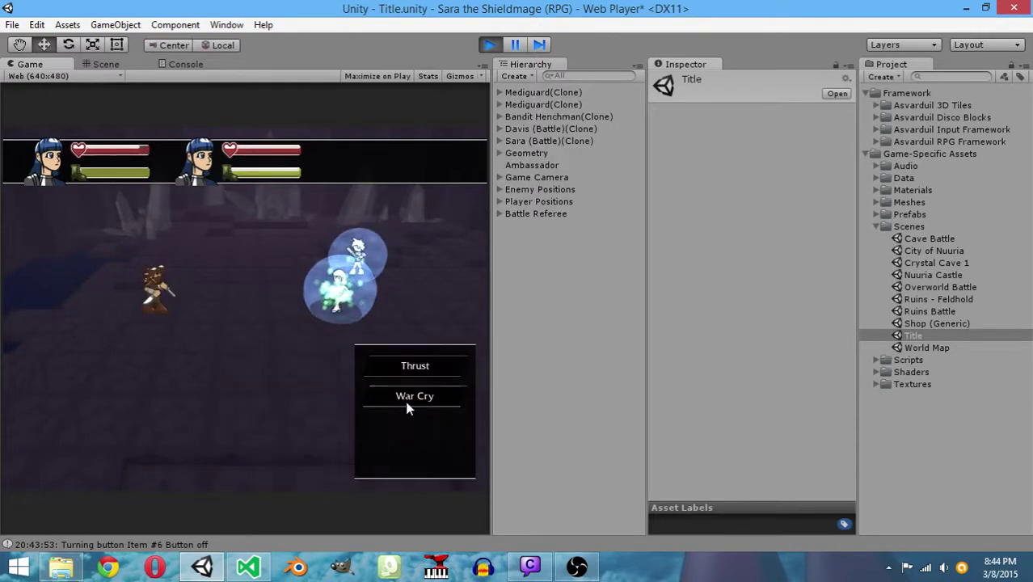
pyautogui.click(414, 397)
pyautogui.click(298, 373)
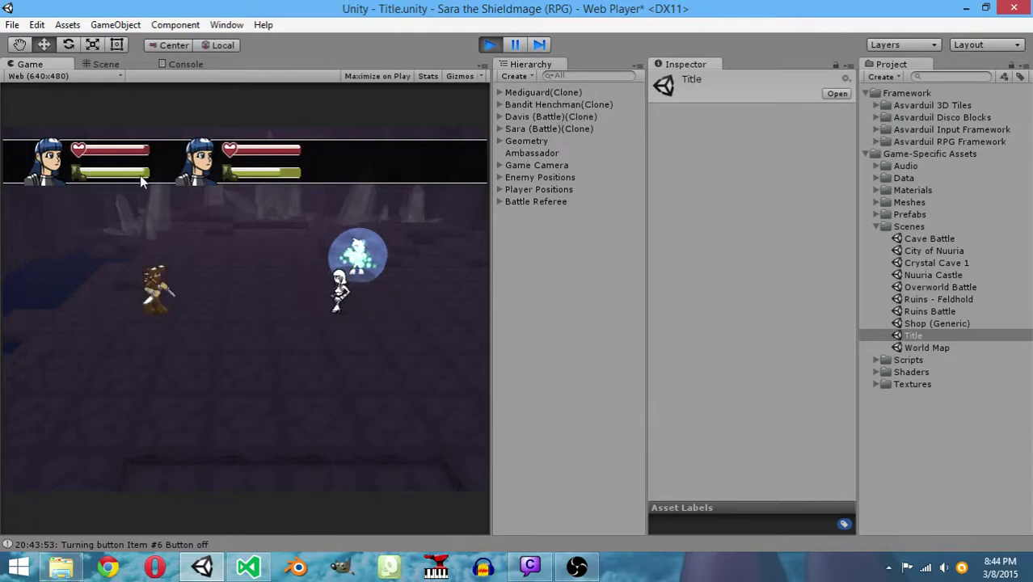
pyautogui.click(421, 365)
pyautogui.click(250, 368)
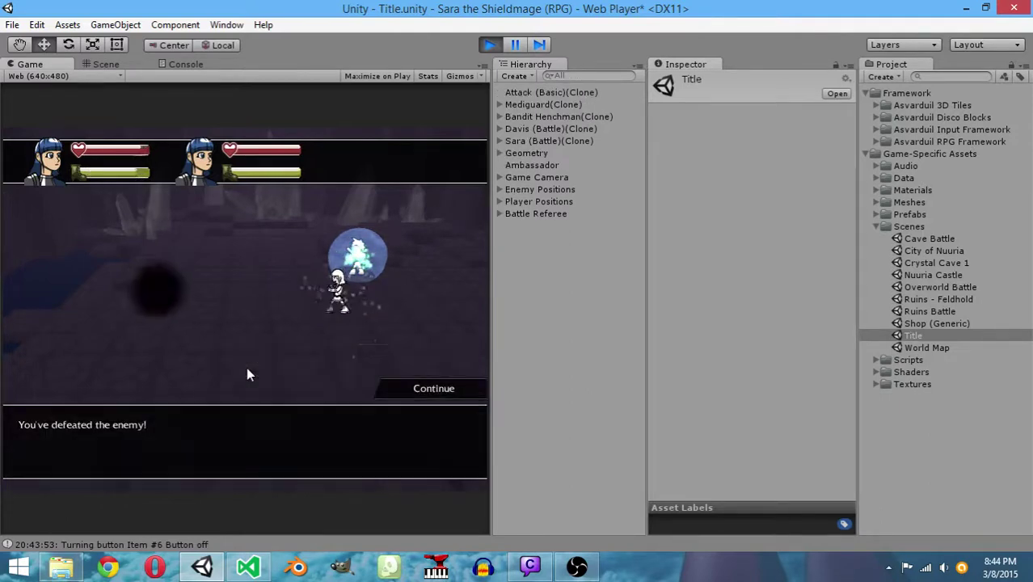
pyautogui.click(425, 391)
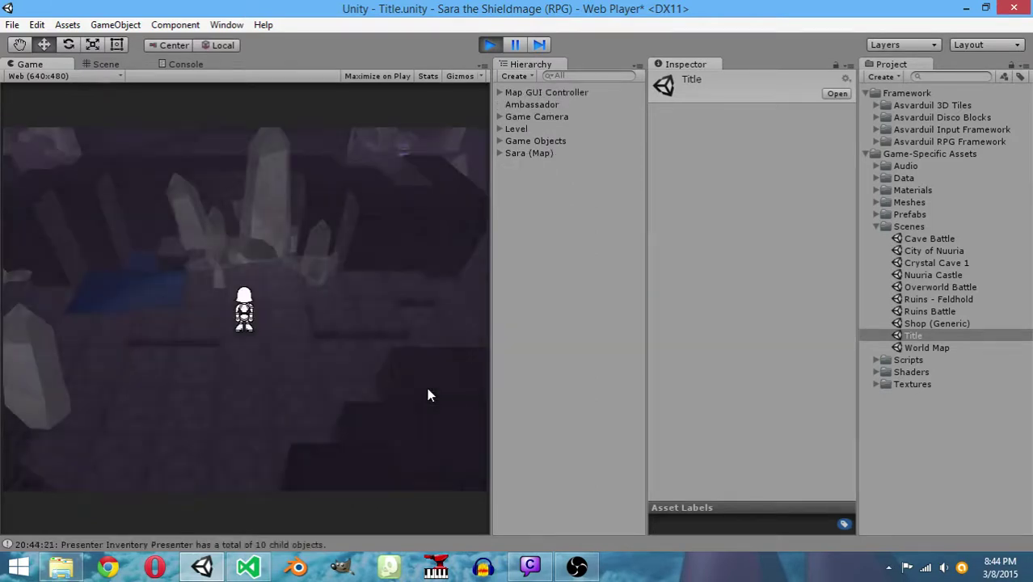
# Walk Sara up the cave's east passage to the treasure chest beneath the crystals and collect its 150 Saphirium
pyautogui.press('Right')
pyautogui.press('Up')
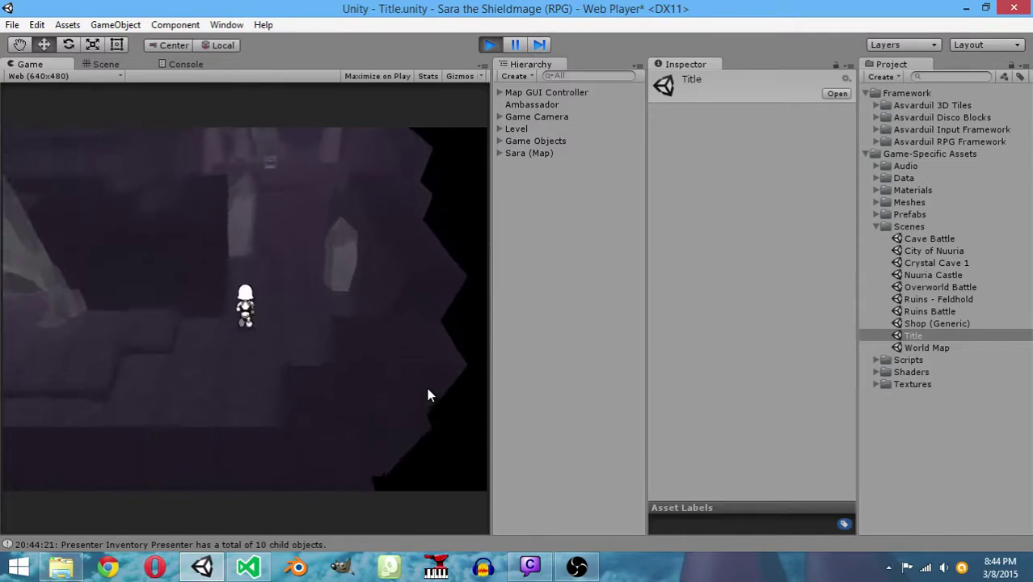
pyautogui.press('Up')
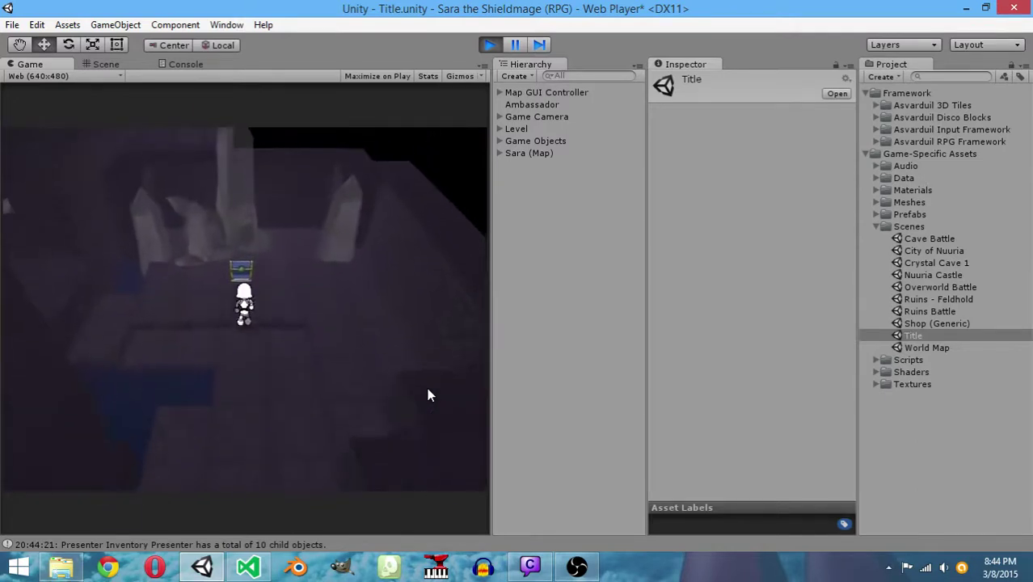
pyautogui.click(263, 473)
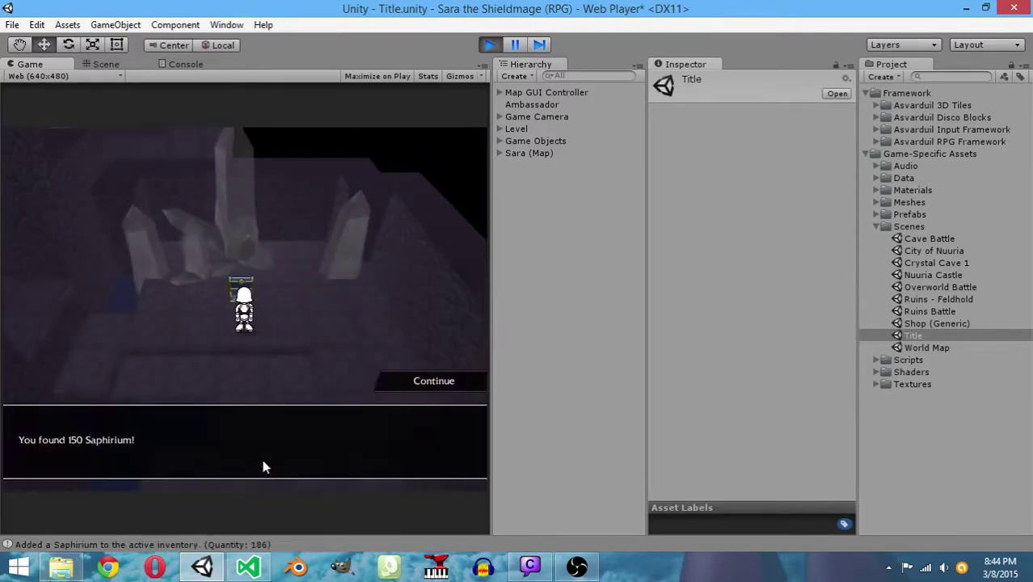
pyautogui.click(435, 385)
# Walk Sara back down the passage from the opened chest and west through the cave until a battle starts
pyautogui.press('Down')
pyautogui.press('Down')
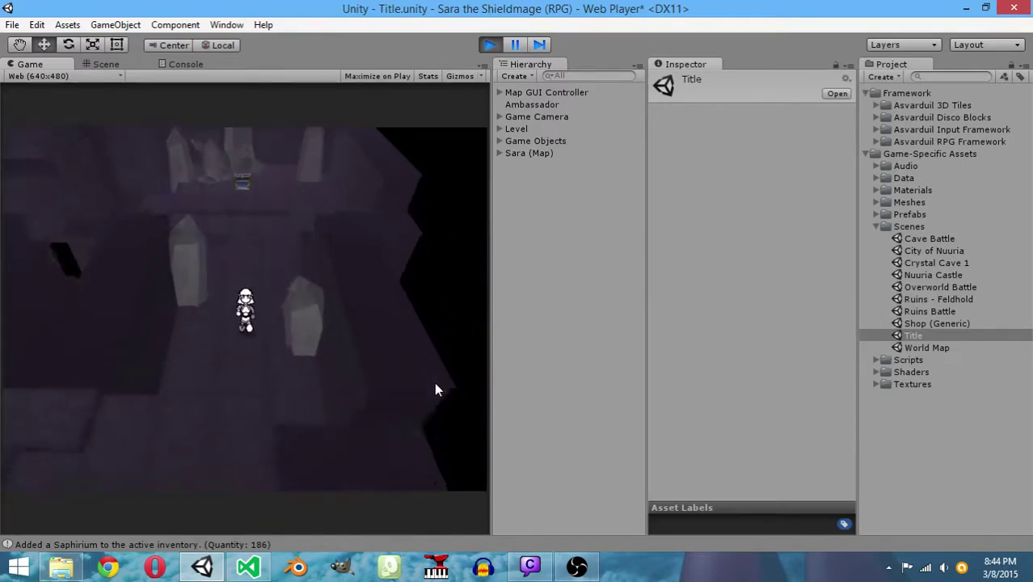
pyautogui.press('Left')
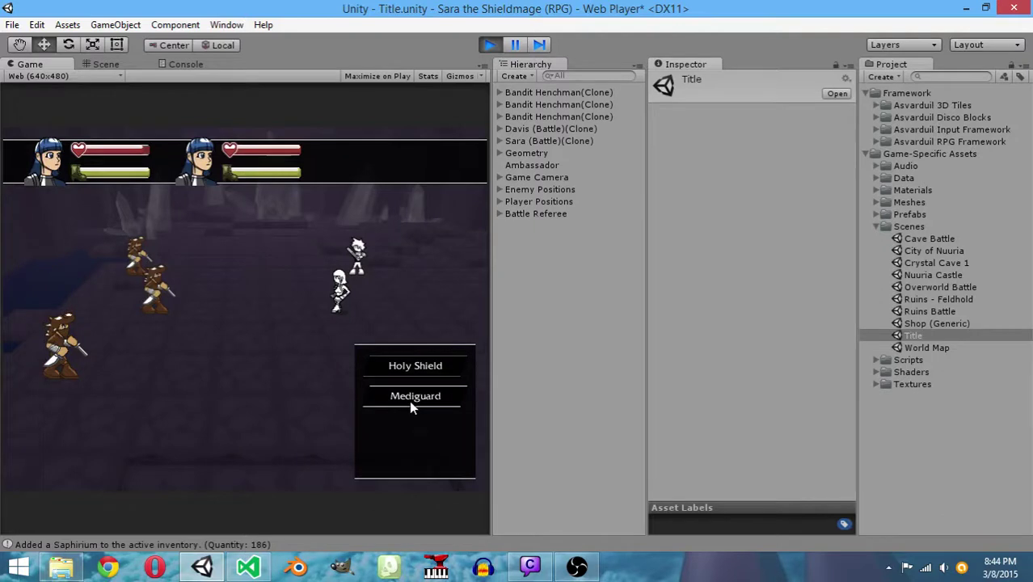
# Cast Mediguard on Sara and attack the first Bandit Henchman with Davis's Thrust and Sara's Holy Shield
pyautogui.click(409, 400)
pyautogui.click(309, 368)
pyautogui.click(408, 368)
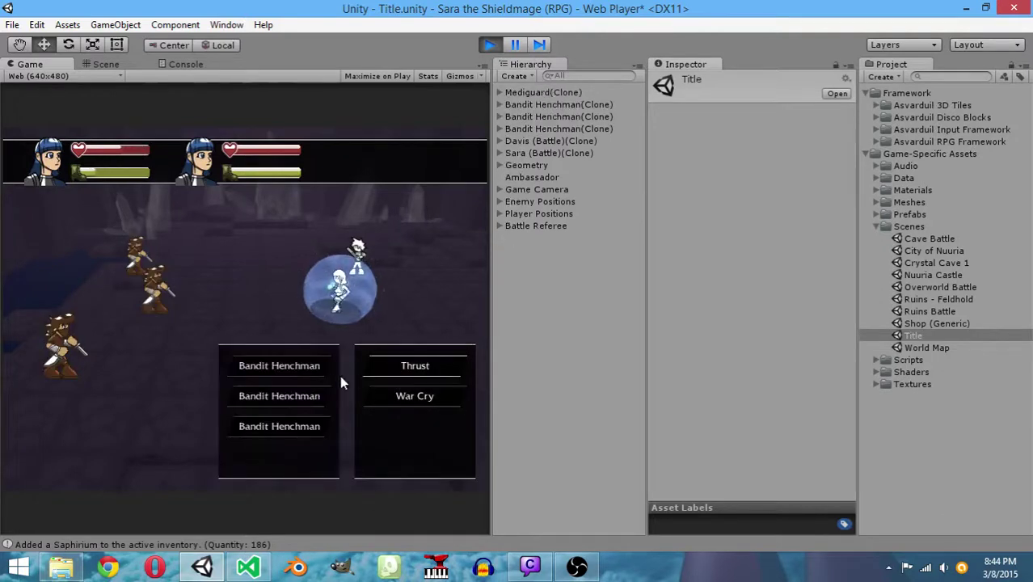
pyautogui.click(295, 367)
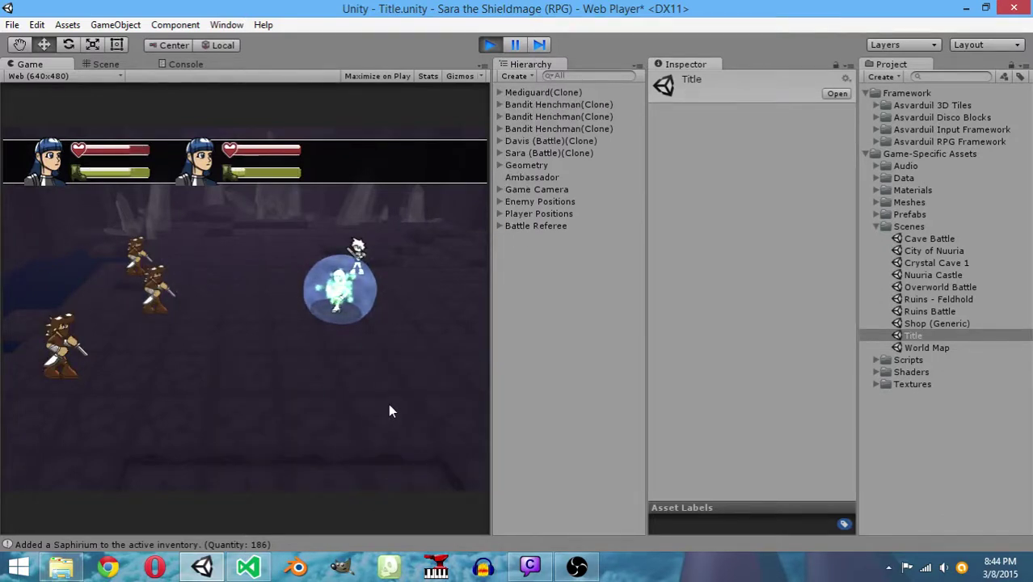
pyautogui.click(400, 376)
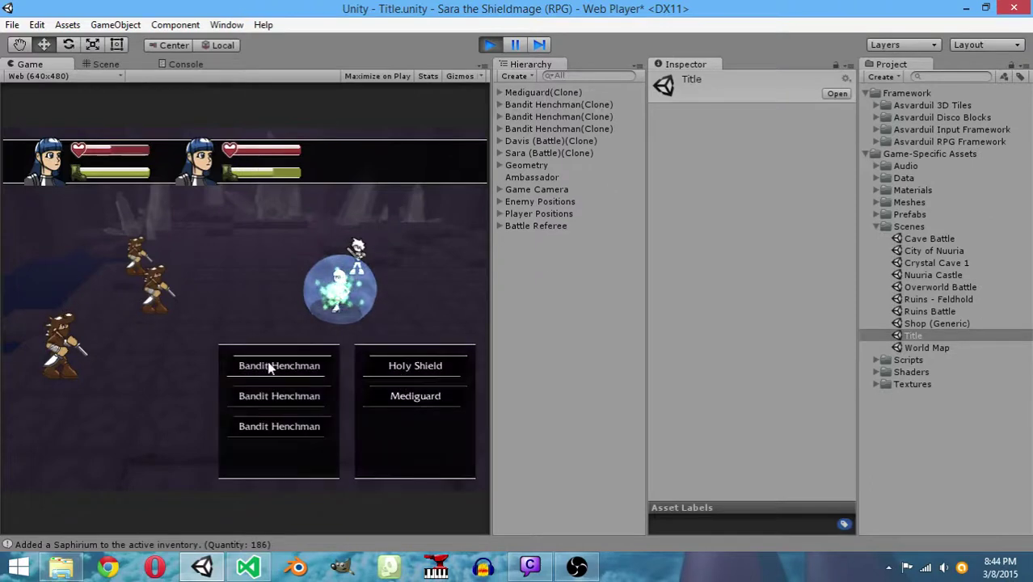
pyautogui.click(270, 366)
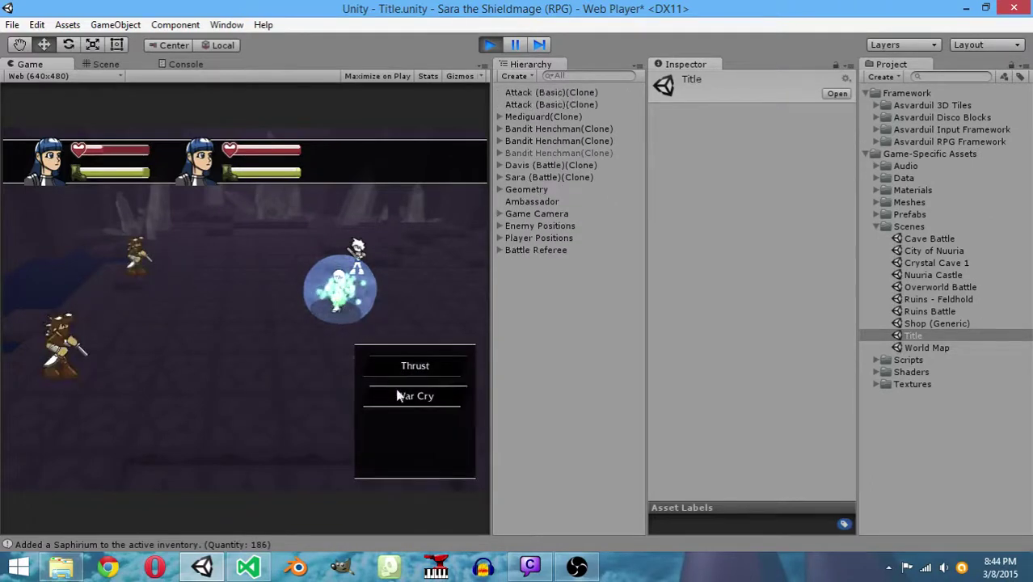
# Have Davis attack the second Bandit Henchman until it is defeated, recasting Mediguard on Sara between his turns
pyautogui.click(406, 376)
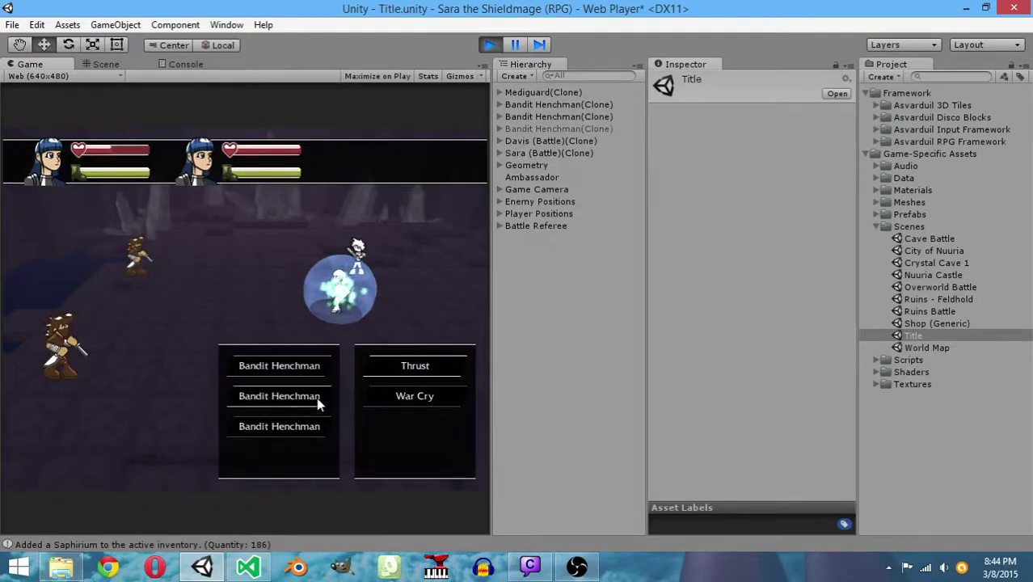
pyautogui.click(316, 397)
pyautogui.click(387, 398)
pyautogui.click(269, 369)
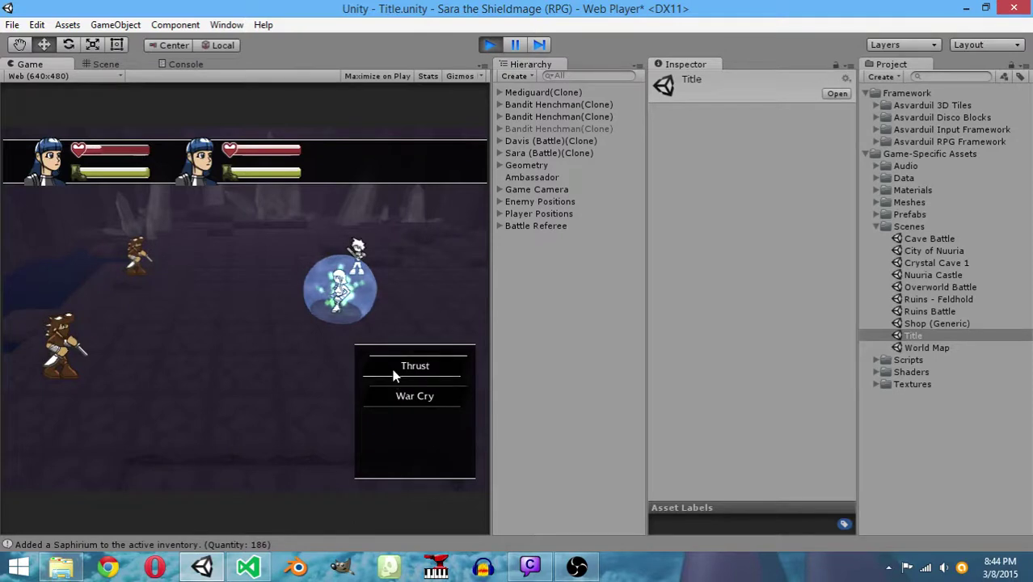
pyautogui.click(394, 395)
pyautogui.click(308, 395)
# Cast Mediguard on Sara on both of her turns and have Davis use War Cry on himself in between
pyautogui.click(407, 397)
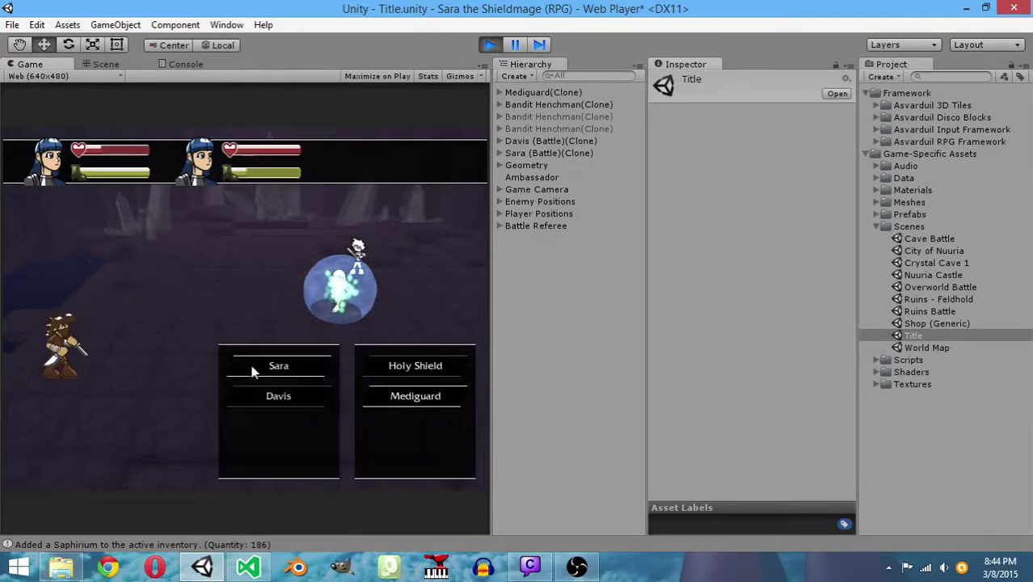
pyautogui.click(252, 365)
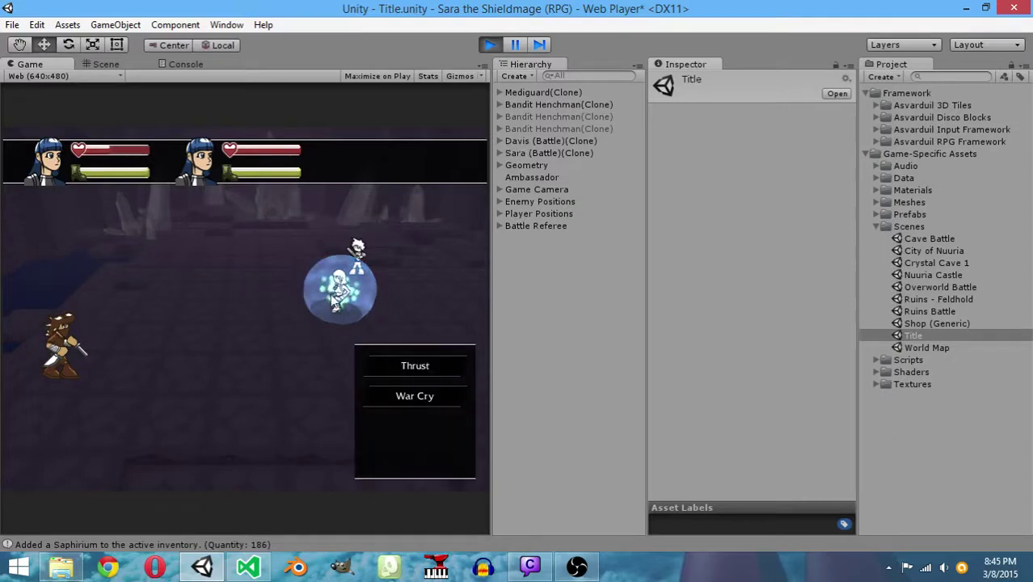
pyautogui.click(429, 404)
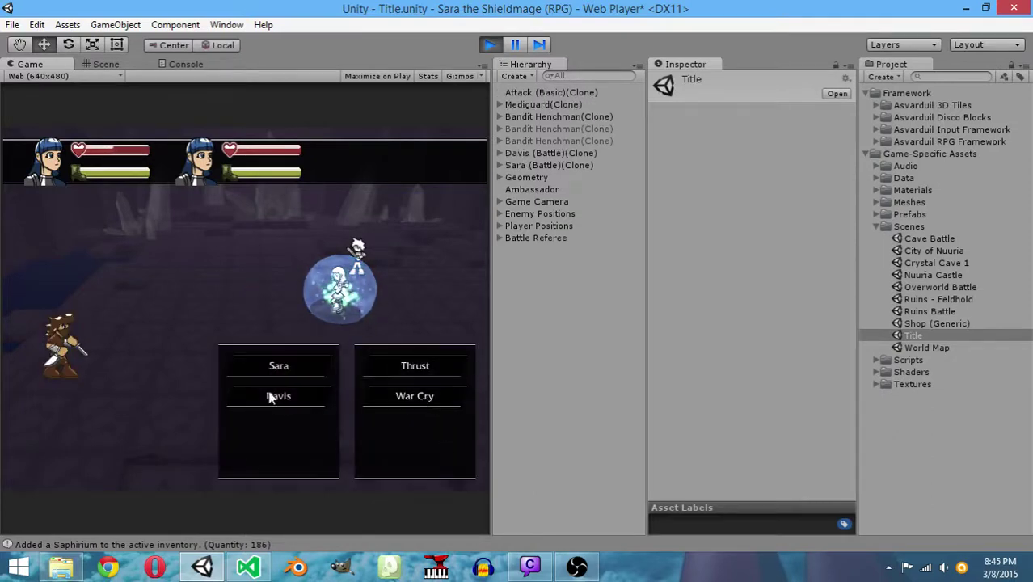
pyautogui.click(270, 397)
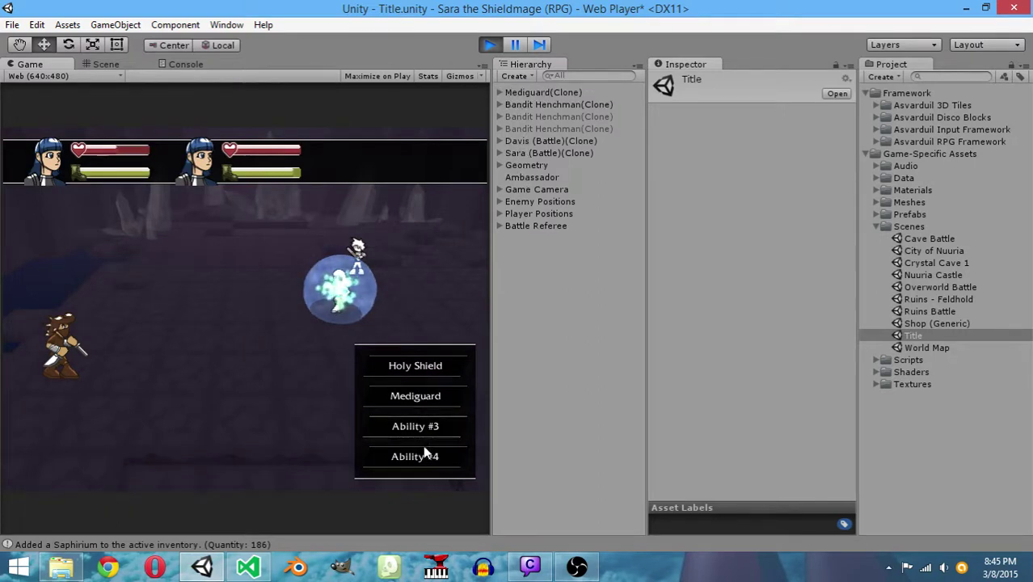
pyautogui.click(415, 396)
pyautogui.click(328, 367)
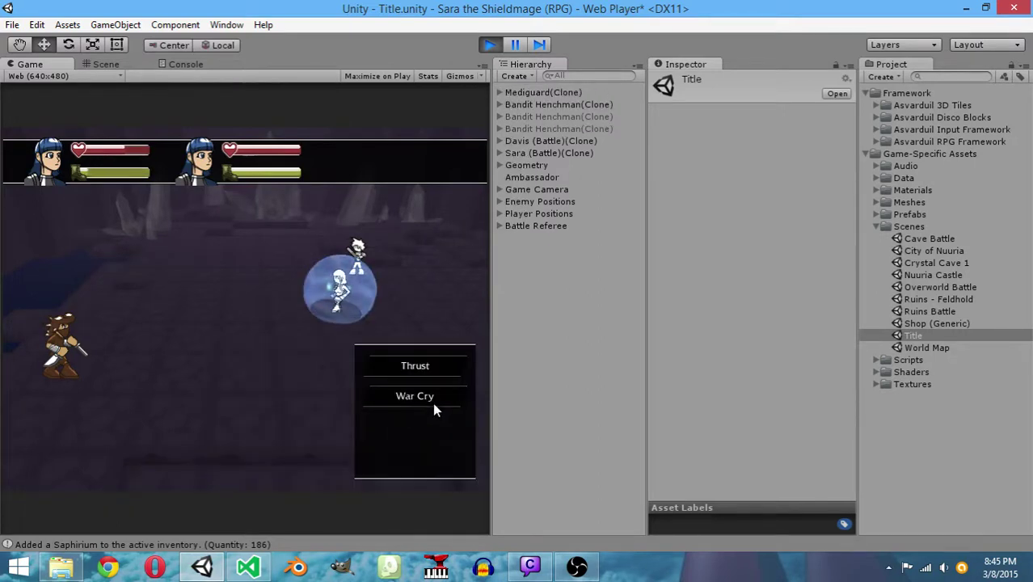
# Take Davis's turn, defeat the last Bandit Henchman with Sara's Holy Shield, and continue through the victory and reward messages
pyautogui.click(433, 404)
pyautogui.click(292, 425)
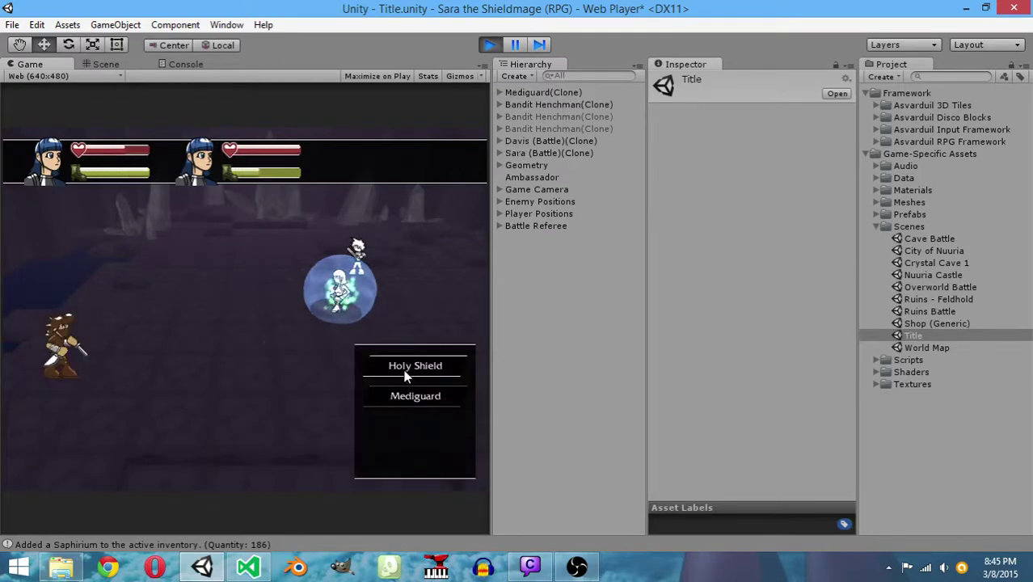
pyautogui.click(406, 375)
pyautogui.click(258, 422)
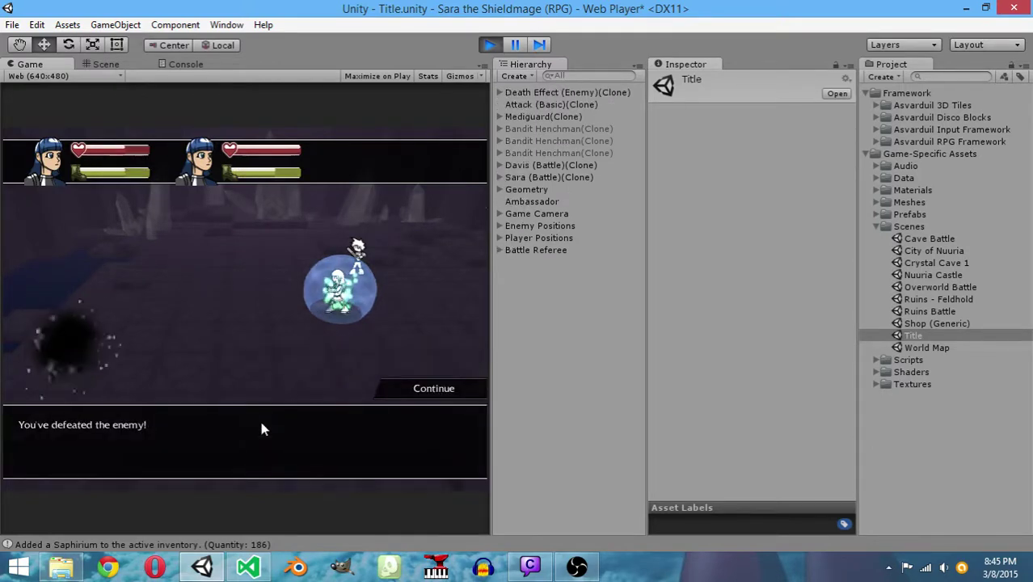
pyautogui.click(435, 389)
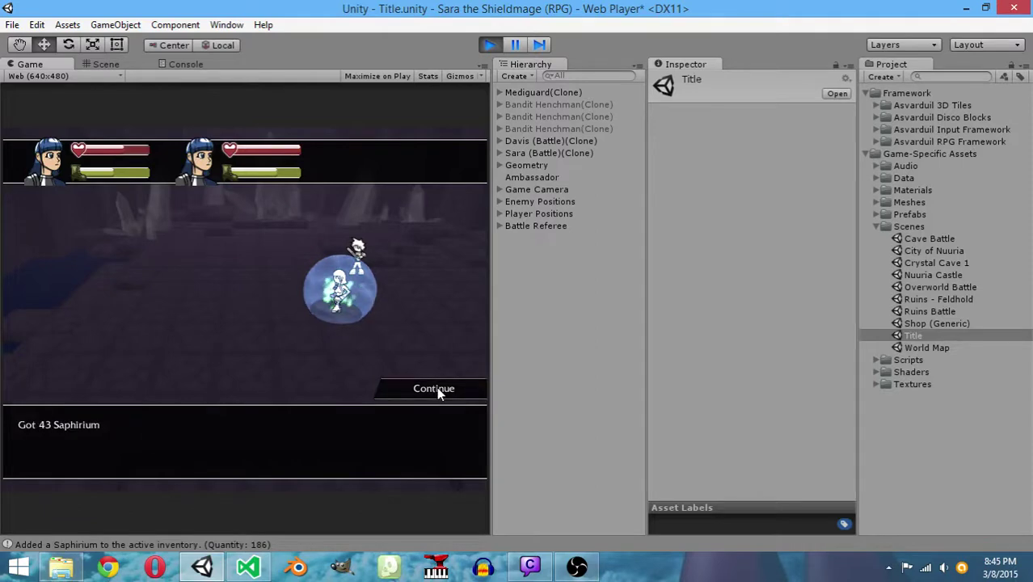
pyautogui.click(437, 389)
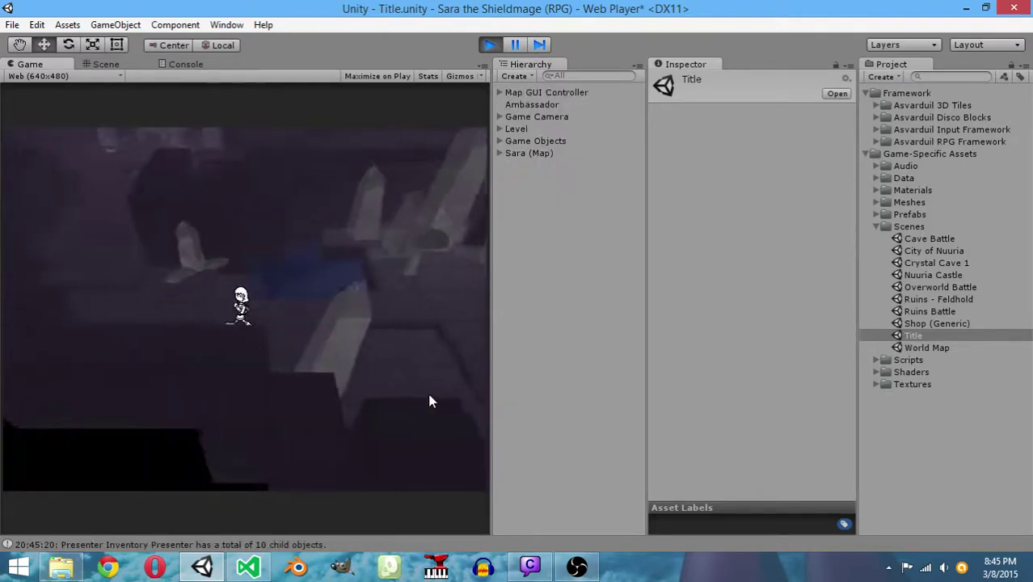
# Walk Sara up the cave's west passage to the second treasure chest, examine it and collect the Tonic
pyautogui.press('Up')
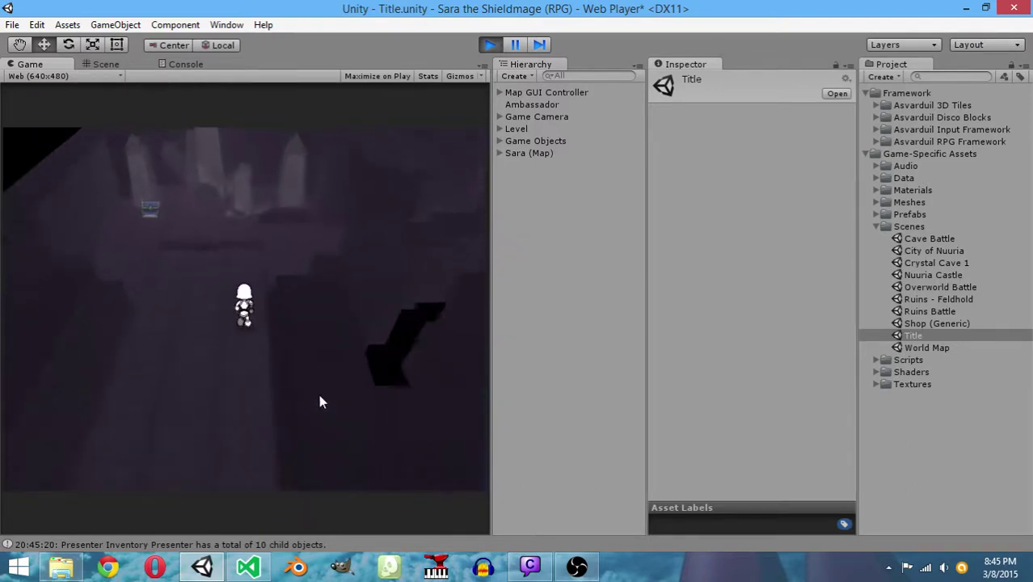
pyautogui.press('Up')
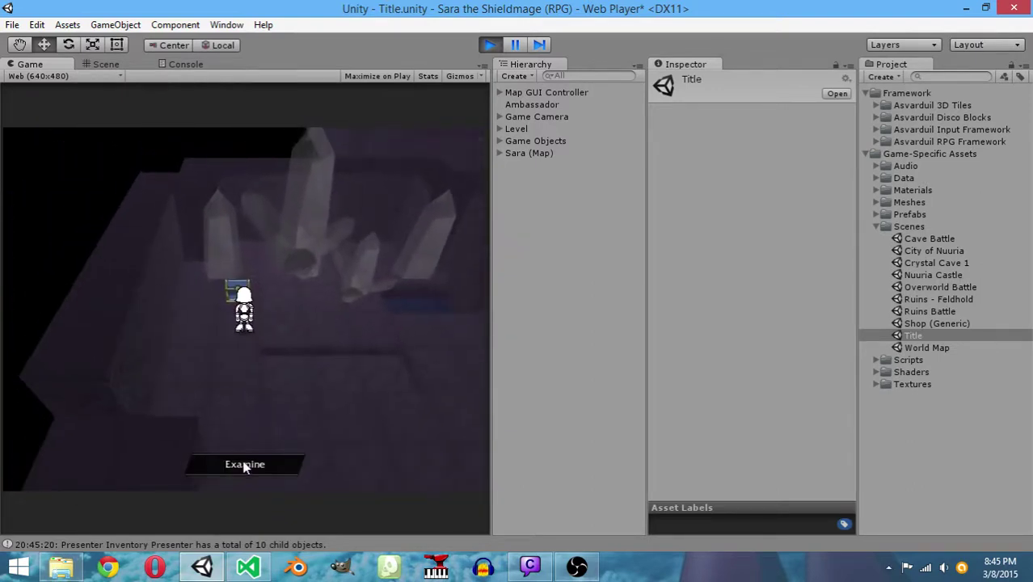
pyautogui.click(244, 466)
pyautogui.click(442, 384)
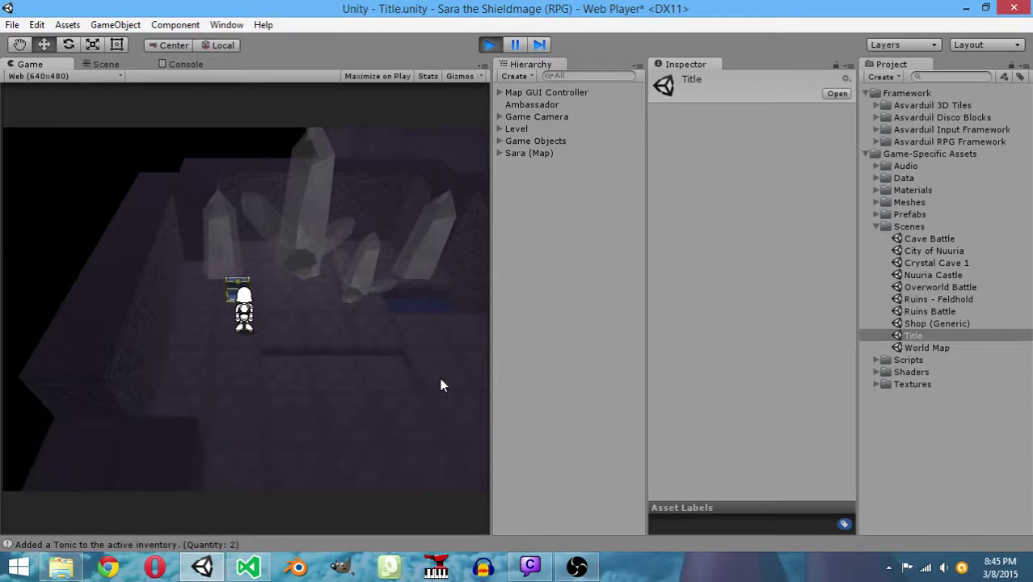
# Open Sara's items and select the Tonic, then resume the game and walk on east until a battle starts
pyautogui.press('Escape')
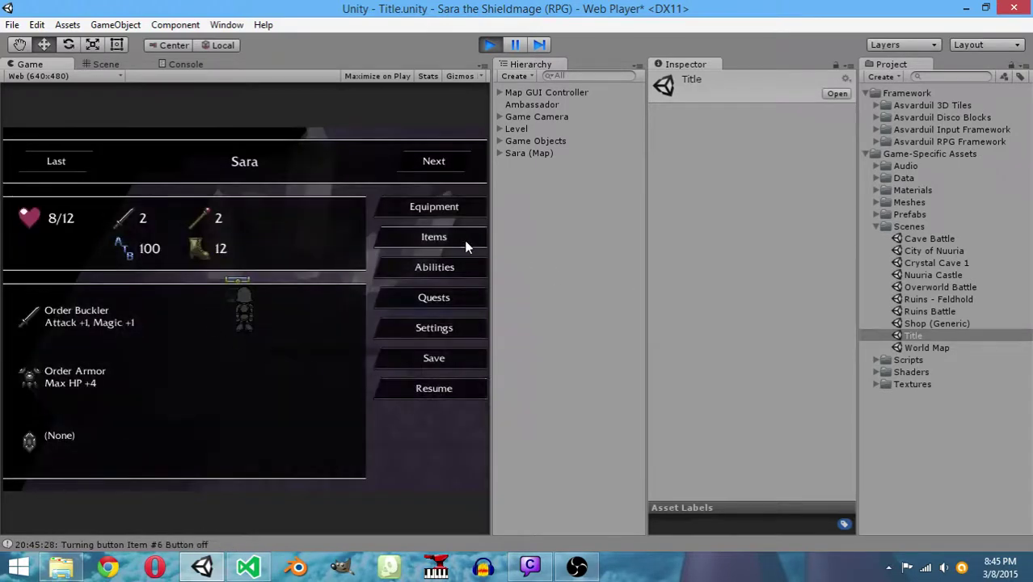
pyautogui.press('i')
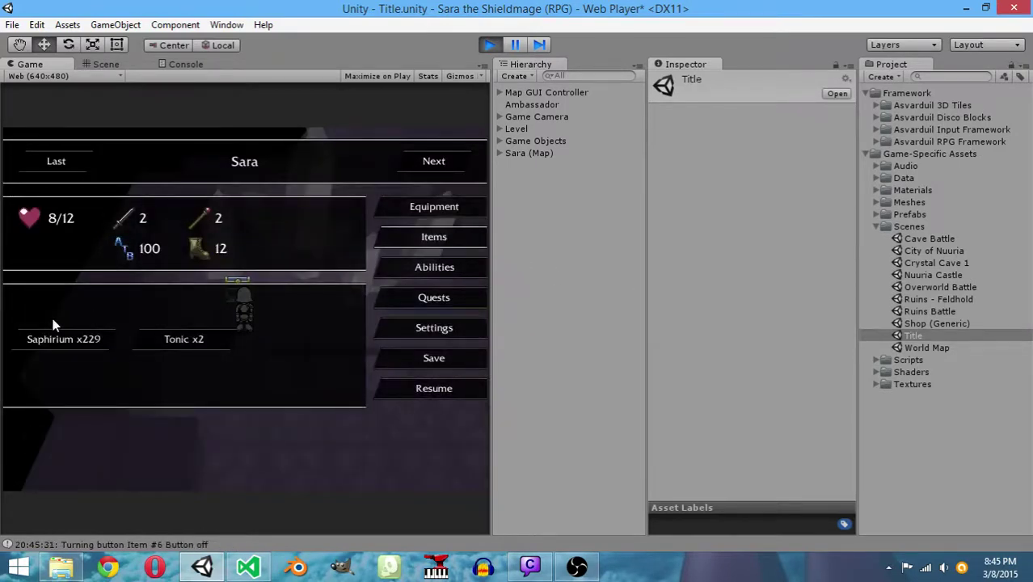
pyautogui.click(185, 341)
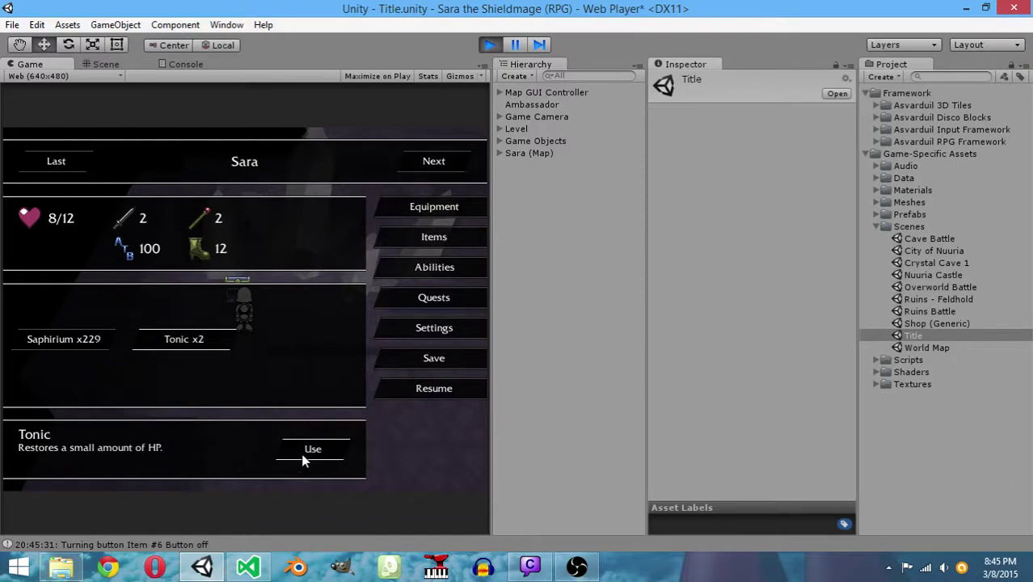
pyautogui.click(440, 387)
pyautogui.press('Right')
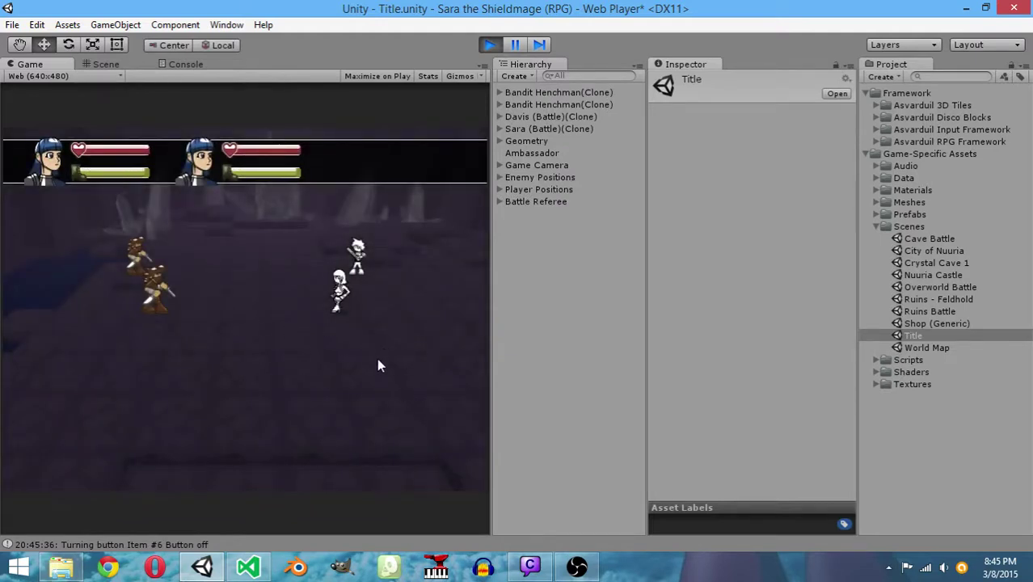
# Cast Mediguard on Sara and then on Davis, having Davis Thrust at the first listed Bandit Henchman after each cast
pyautogui.click(408, 393)
pyautogui.click(243, 368)
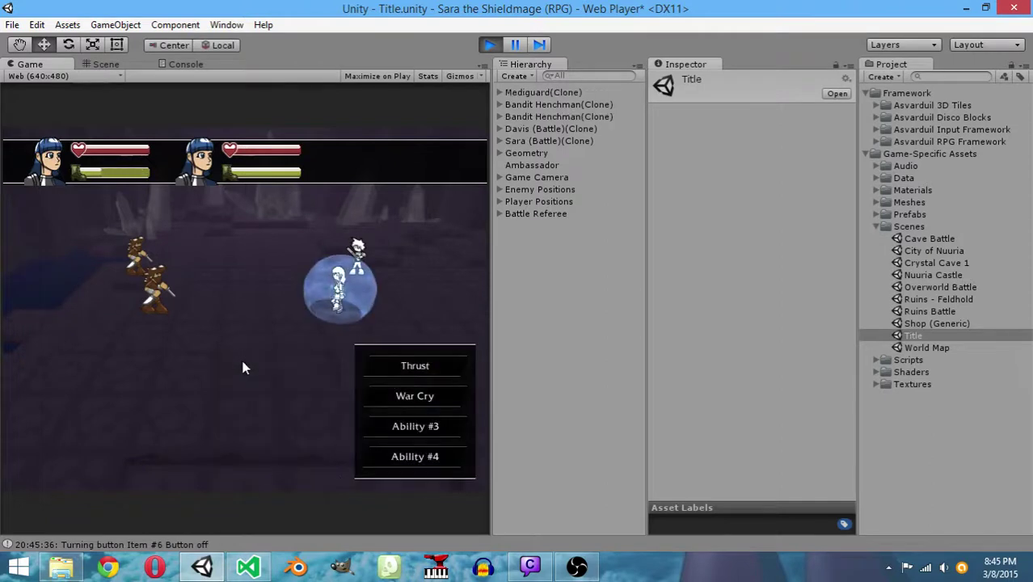
pyautogui.click(397, 366)
pyautogui.click(261, 364)
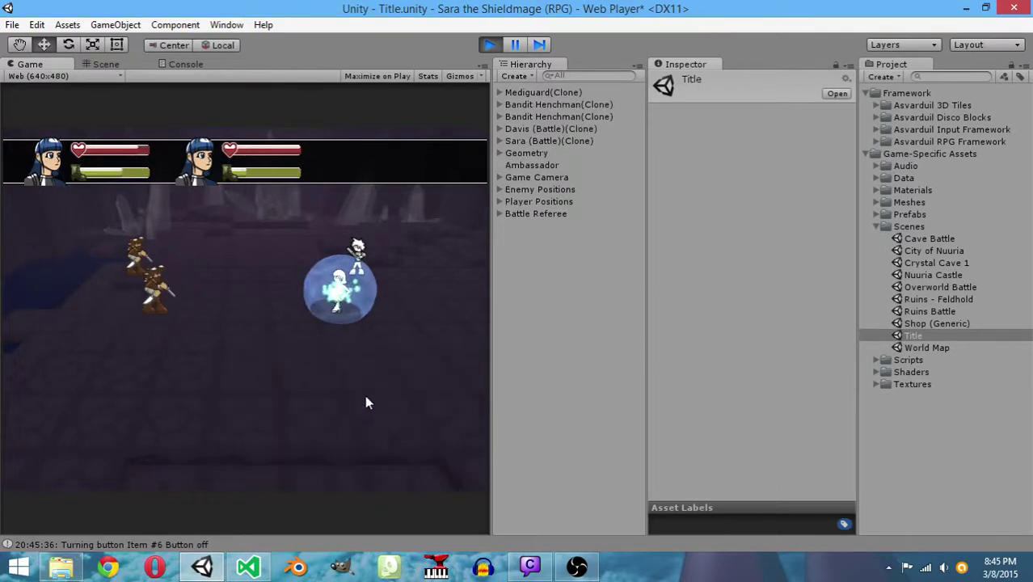
pyautogui.click(386, 403)
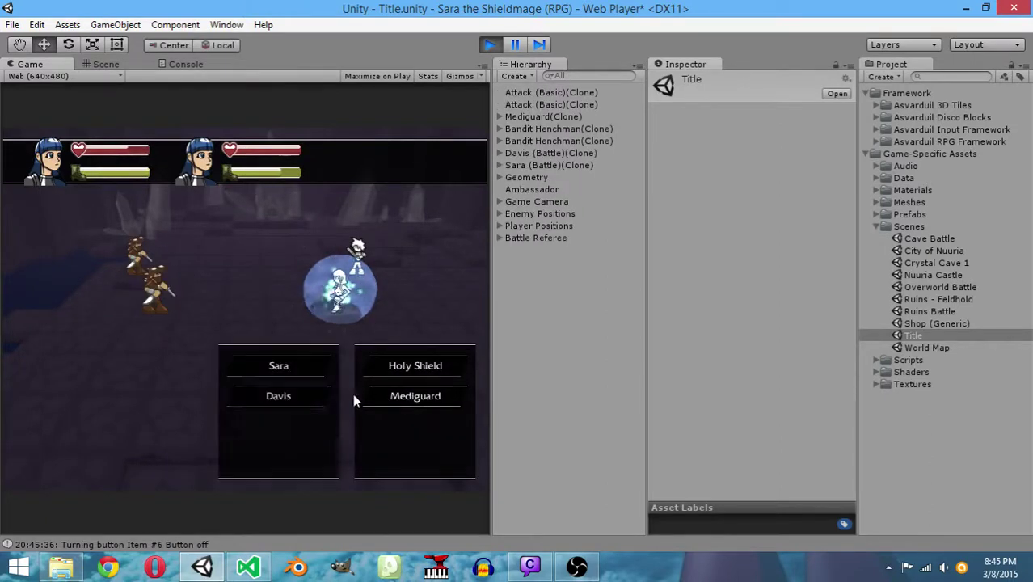
pyautogui.click(289, 396)
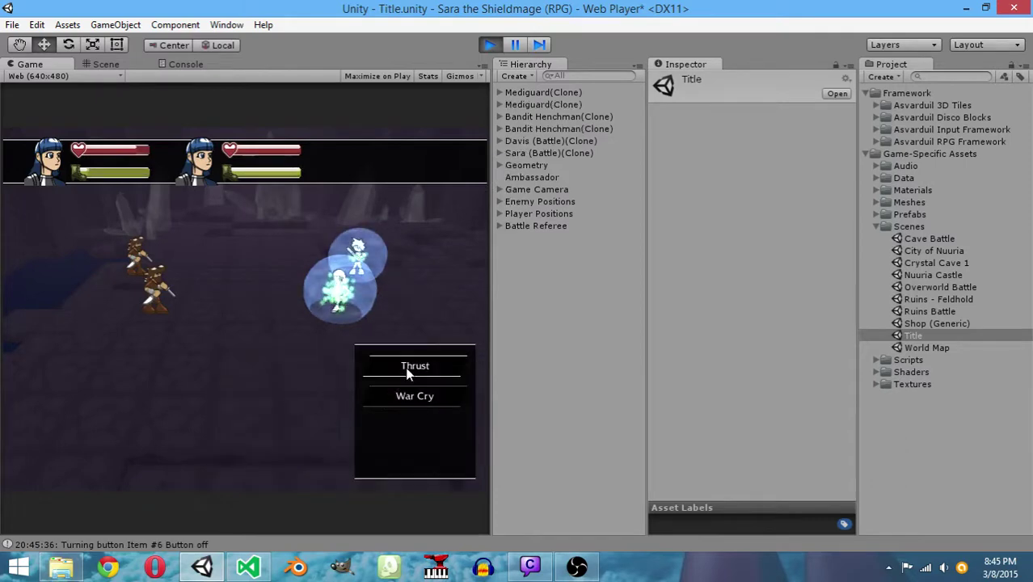
pyautogui.click(411, 366)
pyautogui.click(259, 367)
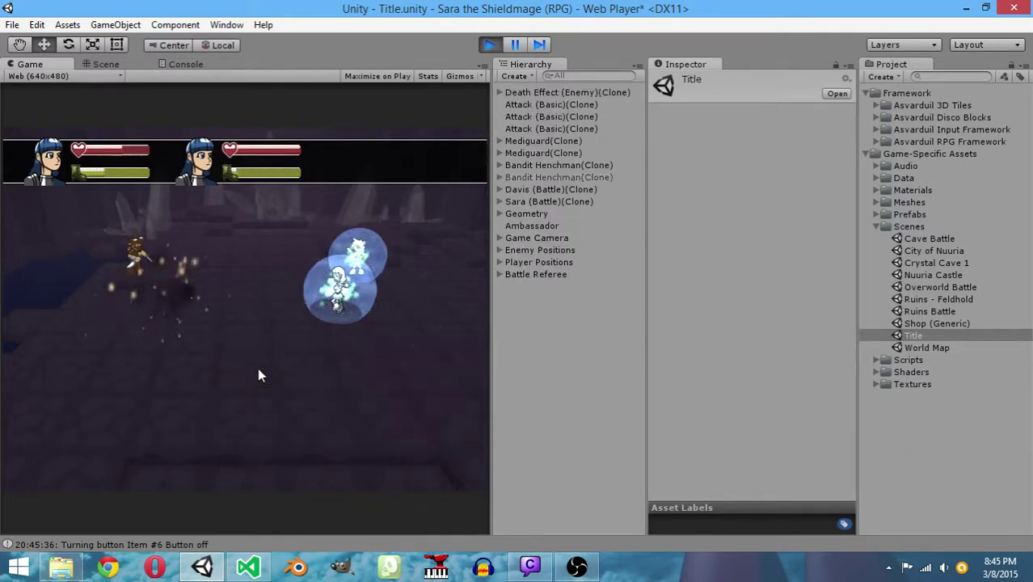
# Cast Mediguard on Davis and have him Thrust at the first listed Bandit Henchman
pyautogui.click(396, 398)
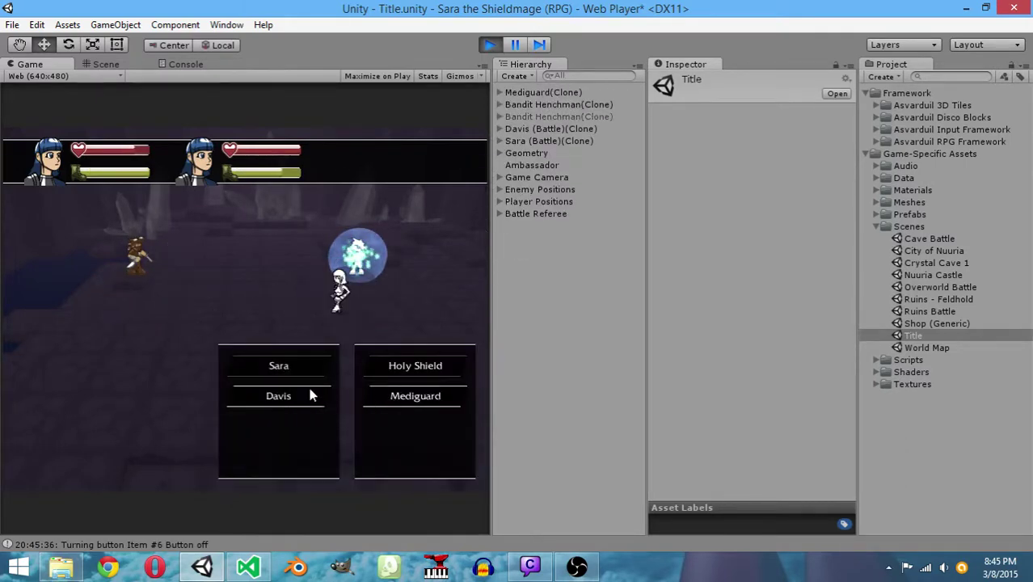
pyautogui.click(305, 393)
pyautogui.click(406, 365)
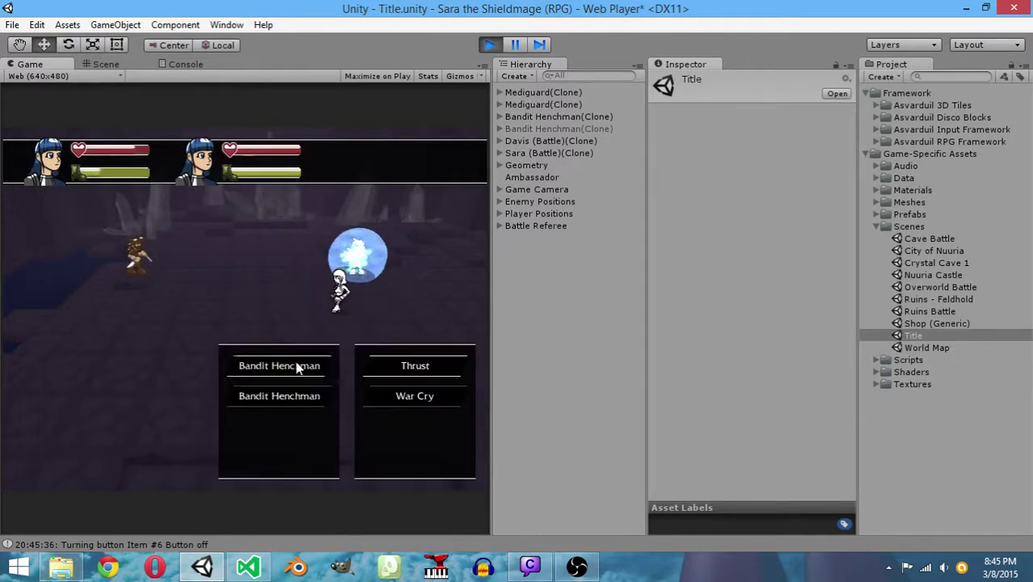
pyautogui.click(297, 367)
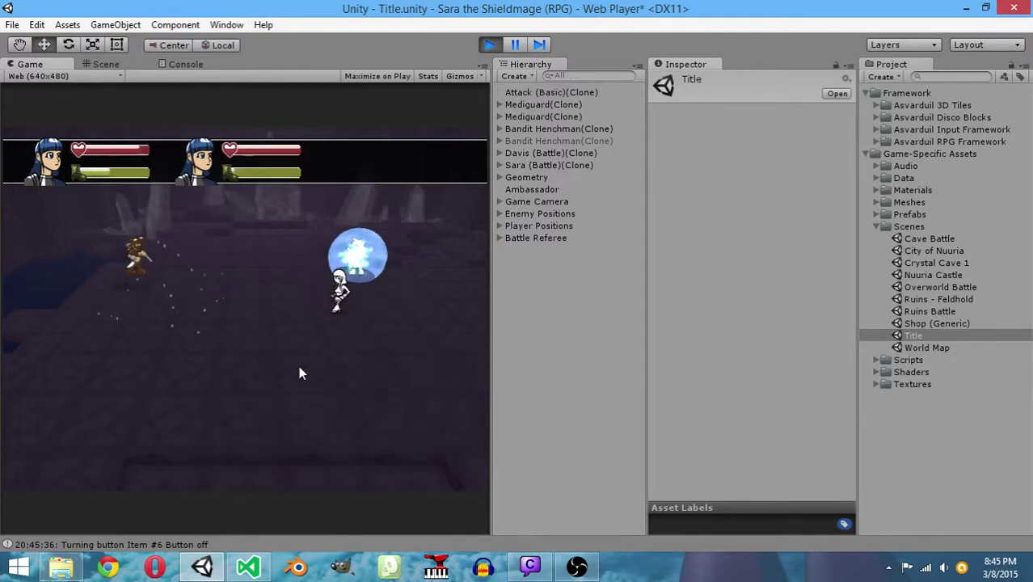
# Use Sara's Holy Shield on the first listed Bandit Henchman and Davis's Thrust on the second
pyautogui.click(391, 357)
pyautogui.click(251, 358)
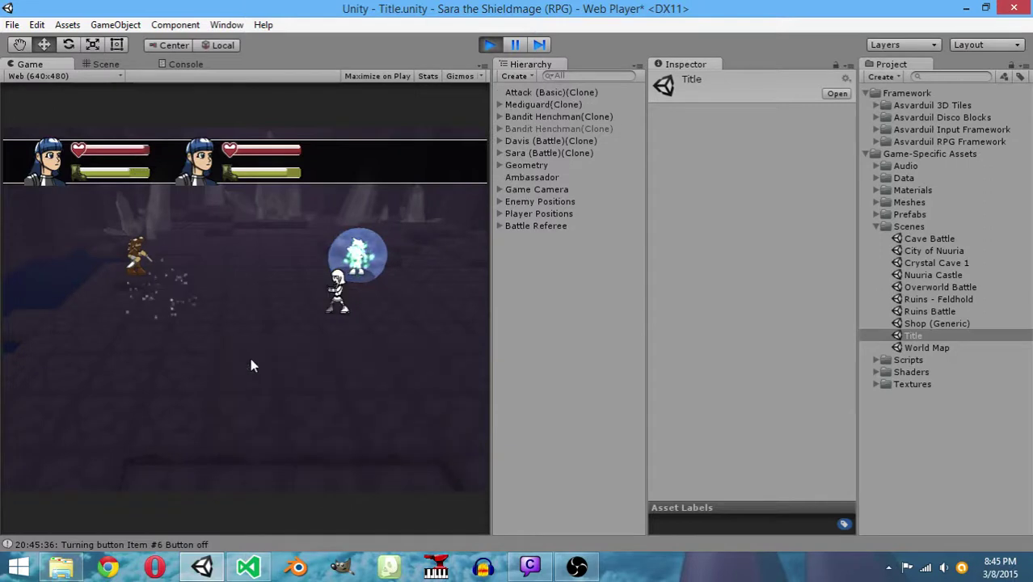
pyautogui.click(404, 365)
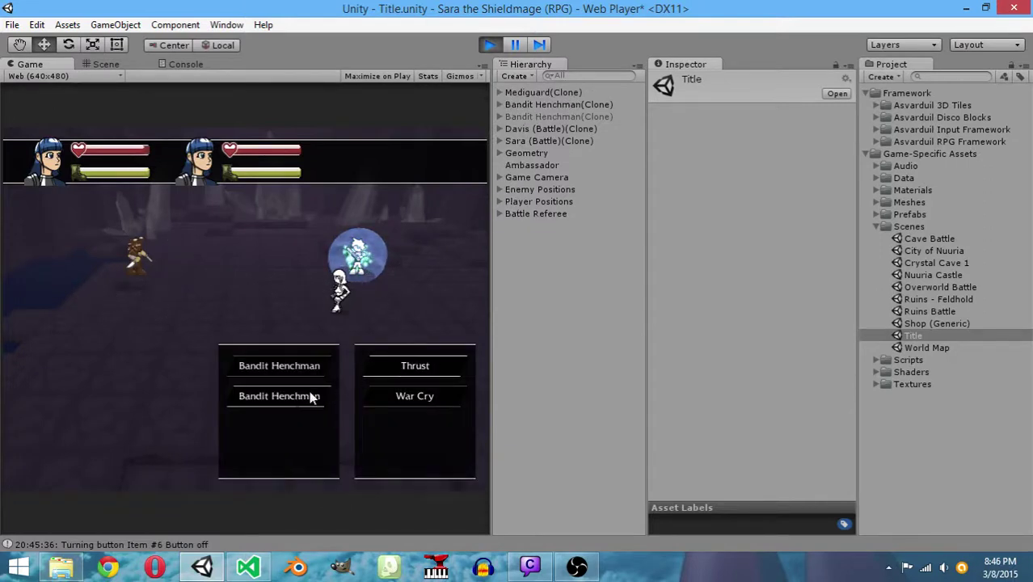
pyautogui.click(303, 399)
# Cast Mediguard on Sara and have Davis Thrust at the first listed Bandit Henchman
pyautogui.click(408, 395)
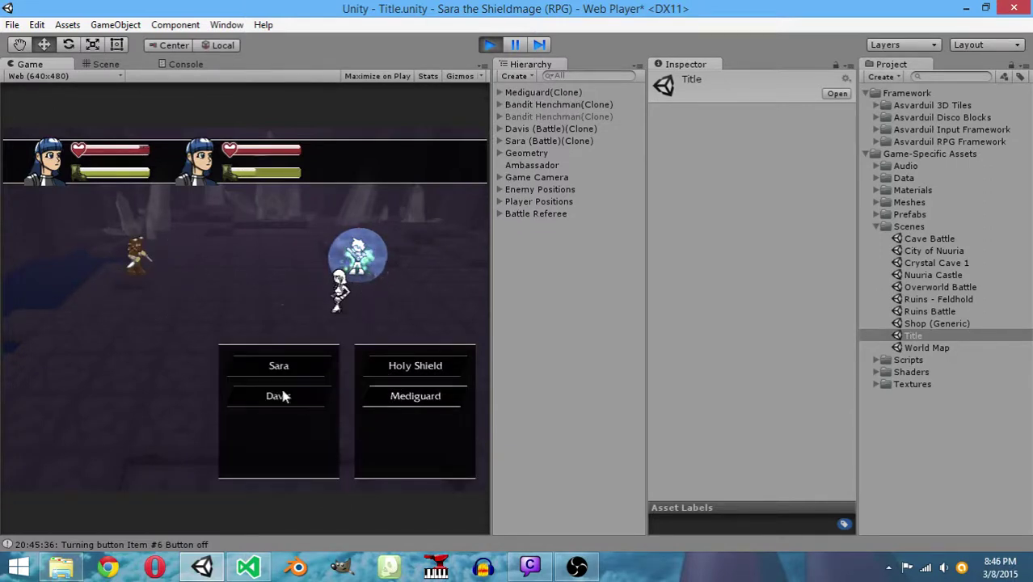
pyautogui.click(255, 367)
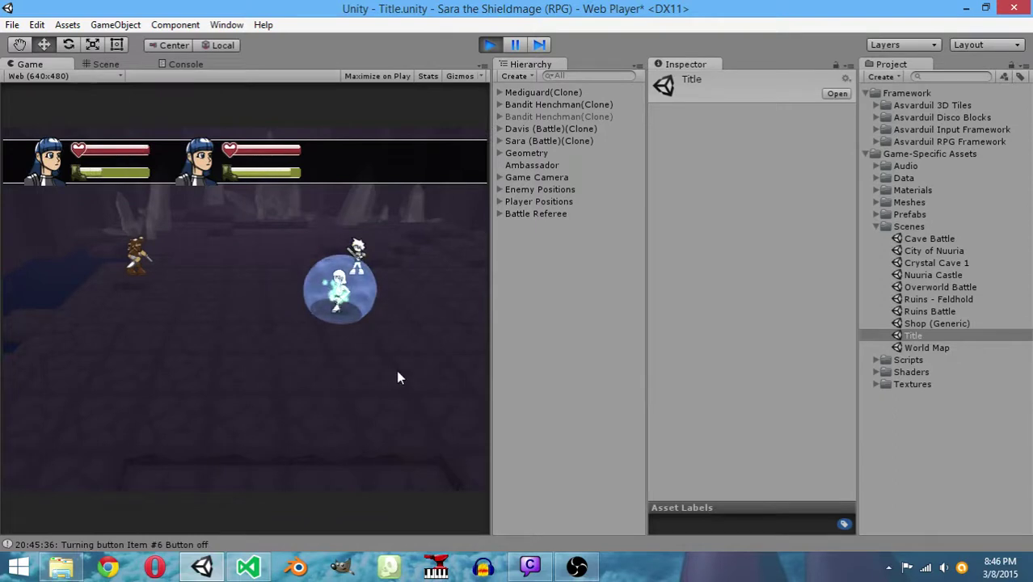
pyautogui.click(404, 368)
pyautogui.click(236, 359)
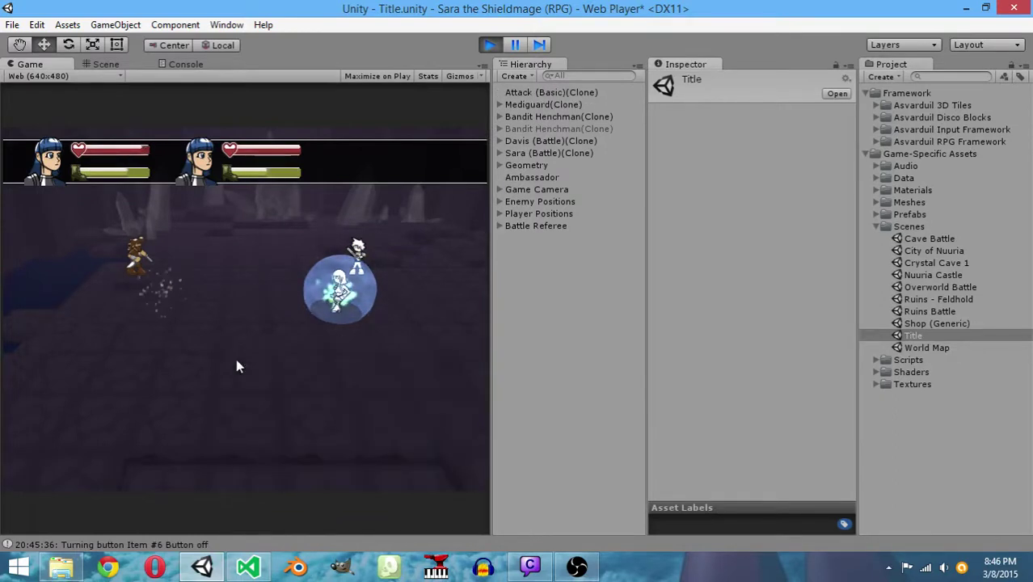
# Finish the last Bandit Henchman with Sara's Holy Shield and continue through the victory messages
pyautogui.click(398, 366)
pyautogui.click(306, 397)
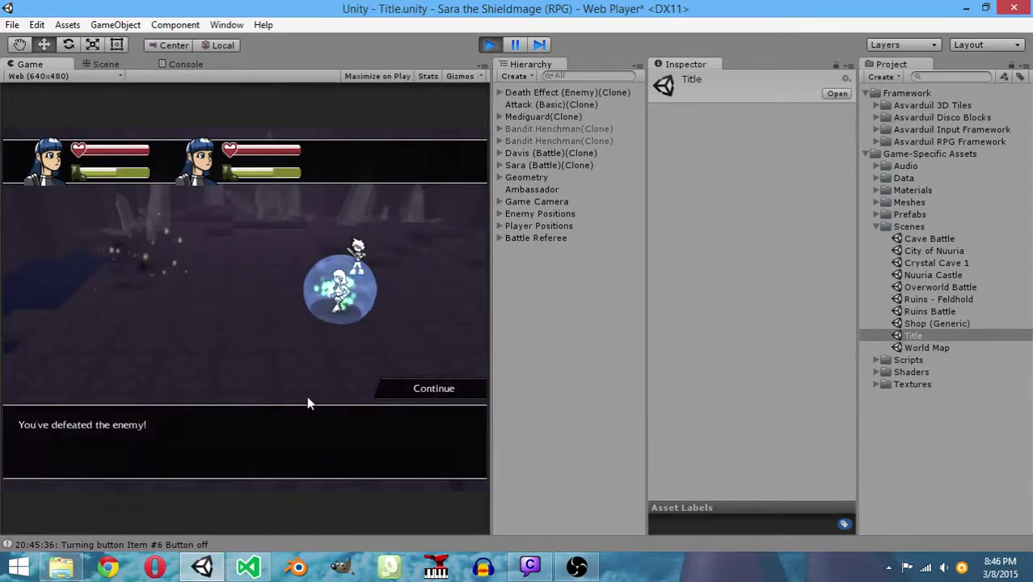
pyautogui.click(390, 381)
pyautogui.click(390, 382)
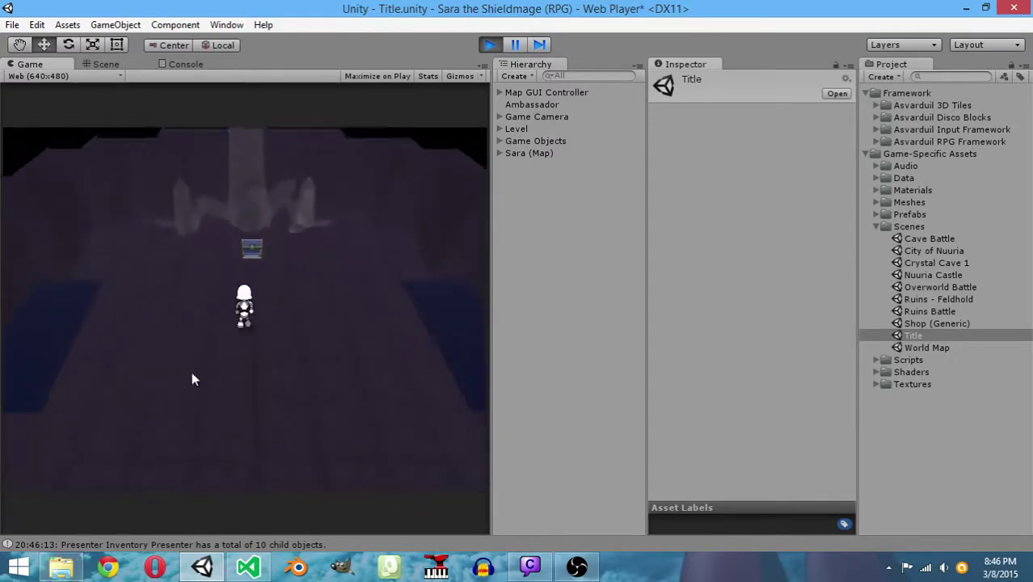
# Examine the treasure chest below the large crystals to start the Bandit Leader battle, and cast Mediguard on Sara
pyautogui.click(227, 467)
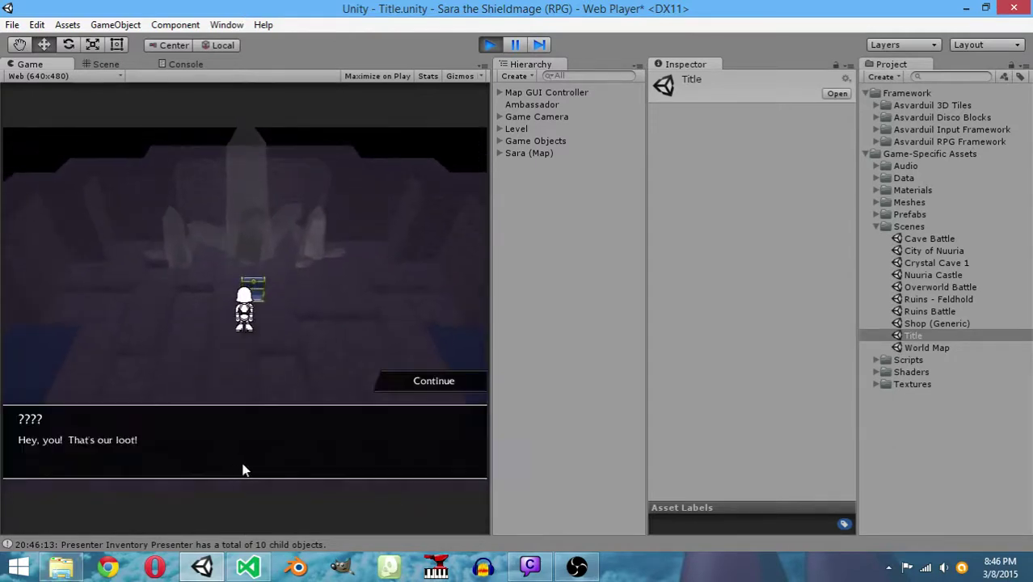
pyautogui.click(419, 390)
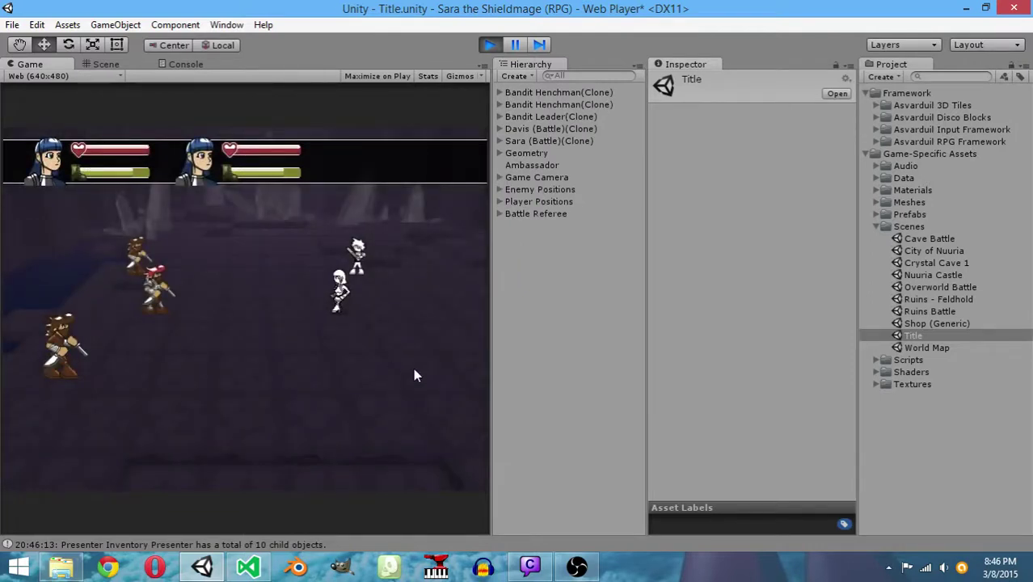
pyautogui.click(414, 397)
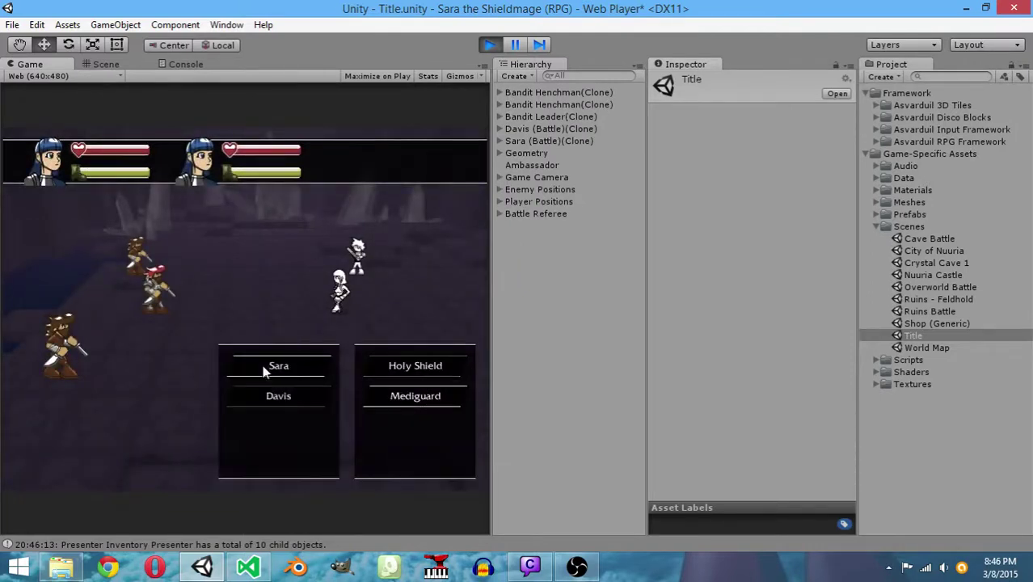
pyautogui.click(275, 368)
# Attack the first listed Bandit Henchman with Davis's Thrust and Sara's Holy Shield
pyautogui.click(412, 365)
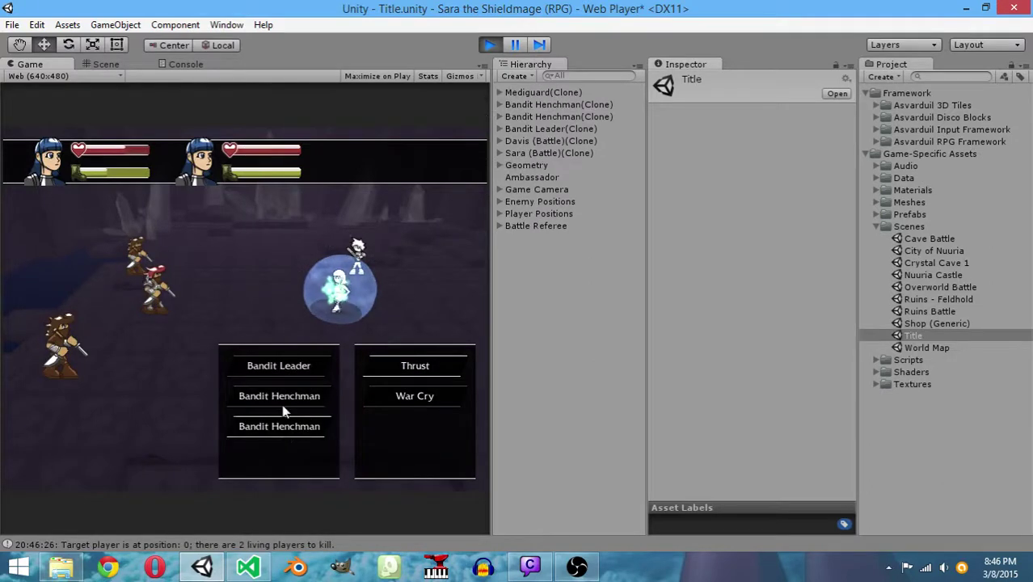
pyautogui.click(282, 407)
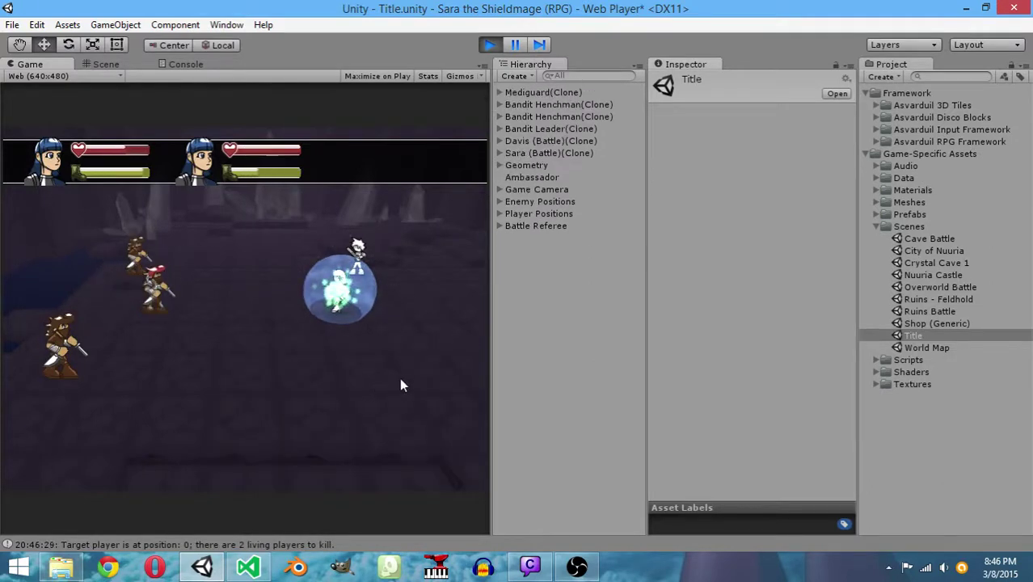
pyautogui.click(400, 376)
pyautogui.click(302, 398)
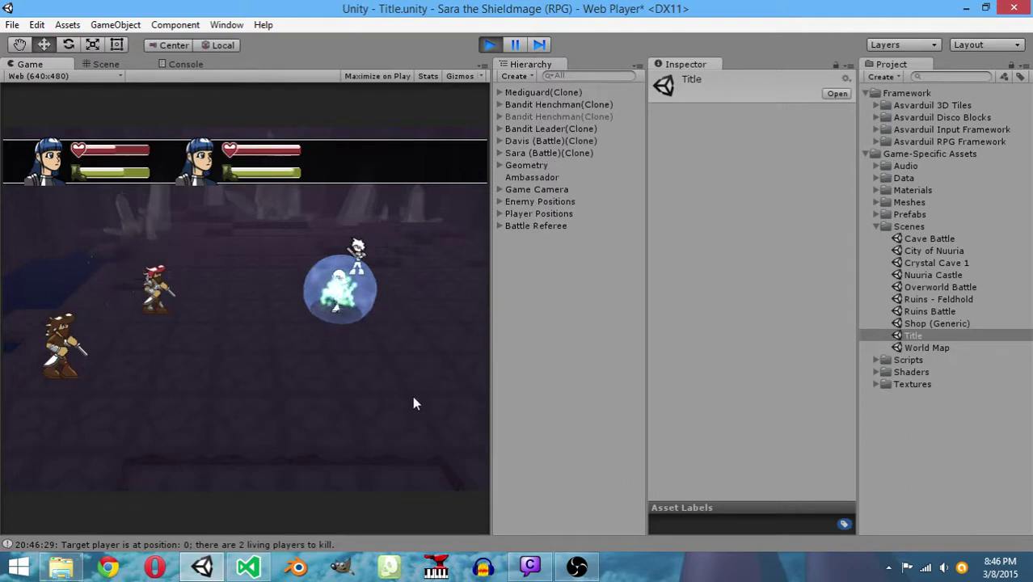
# Have Davis use War Cry, and cast Sara's Mediguard on Davis
pyautogui.click(412, 396)
pyautogui.click(308, 378)
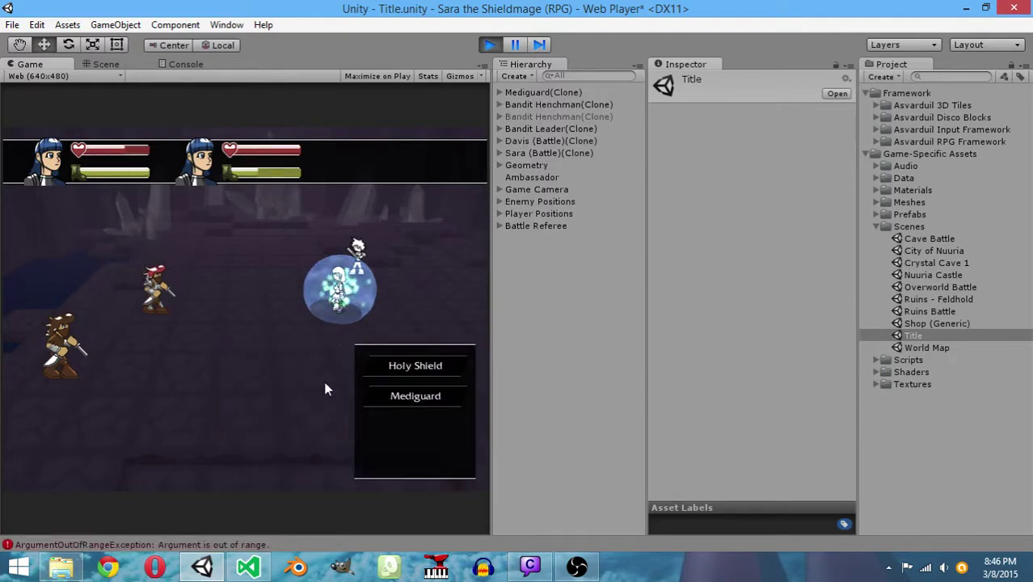
pyautogui.click(384, 398)
pyautogui.click(312, 400)
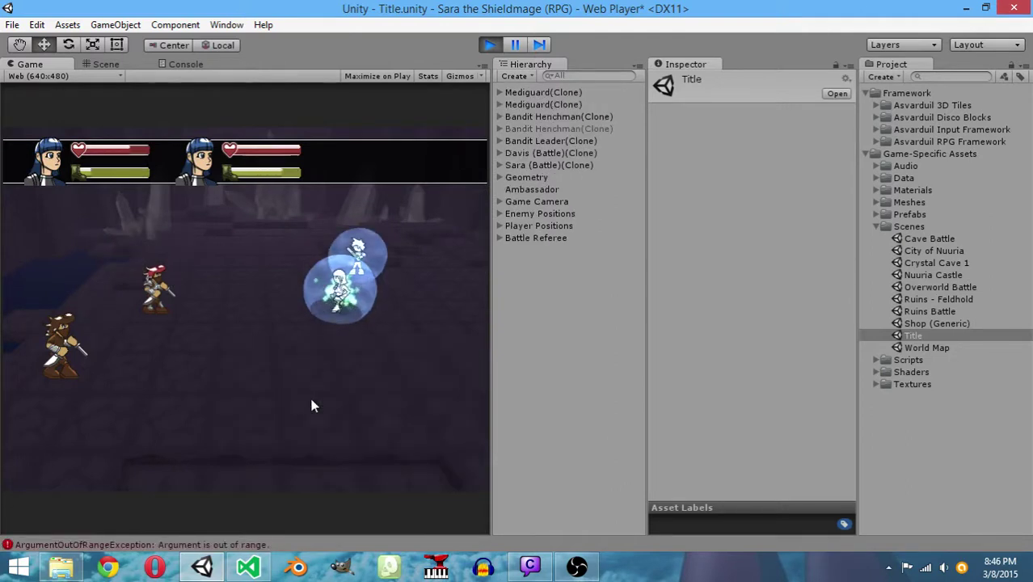
# Attack the remaining Bandit Henchman with one Thrust from Davis and two Holy Shields from Sara
pyautogui.click(420, 365)
pyautogui.click(274, 425)
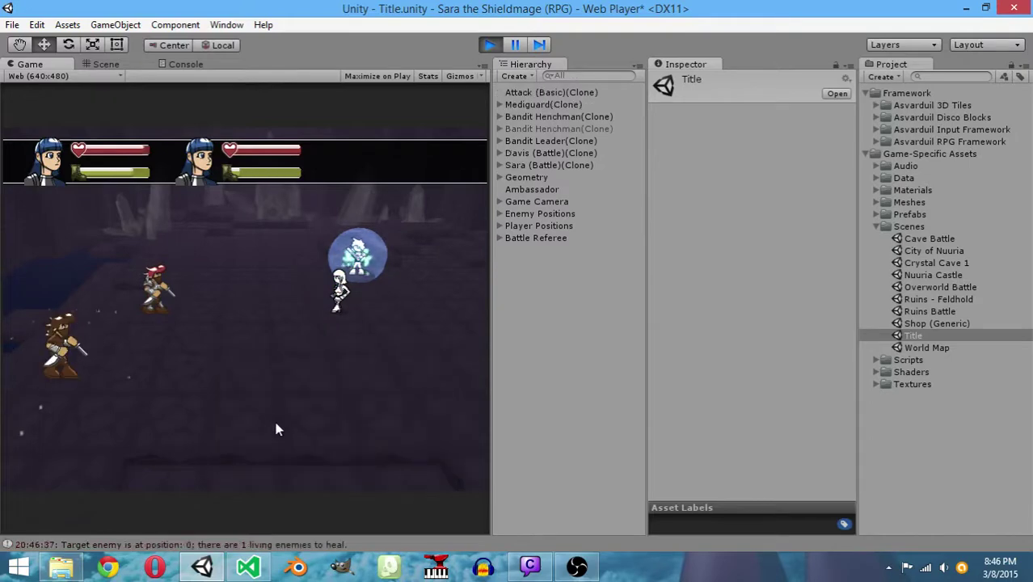
pyautogui.click(426, 375)
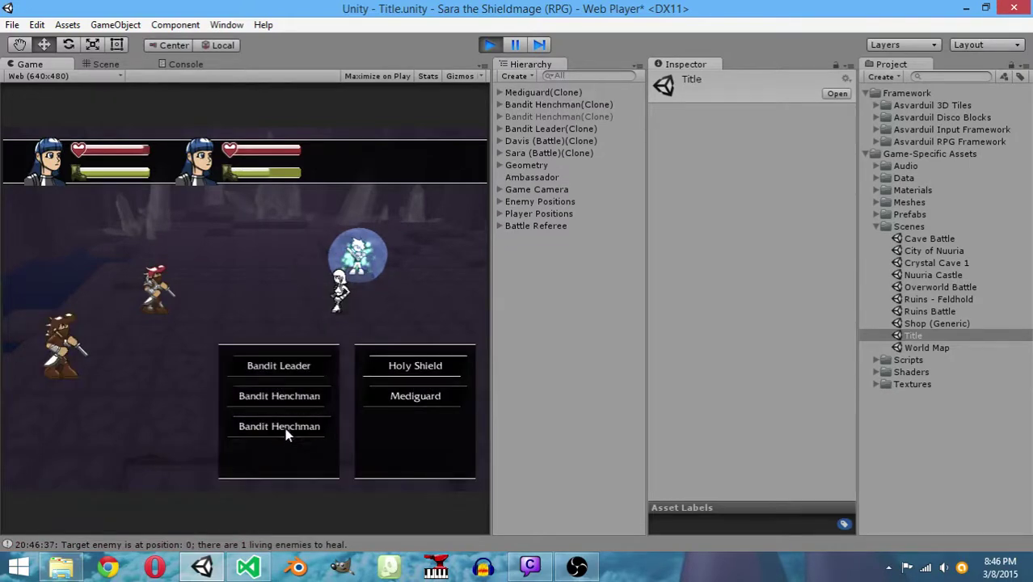
pyautogui.click(284, 427)
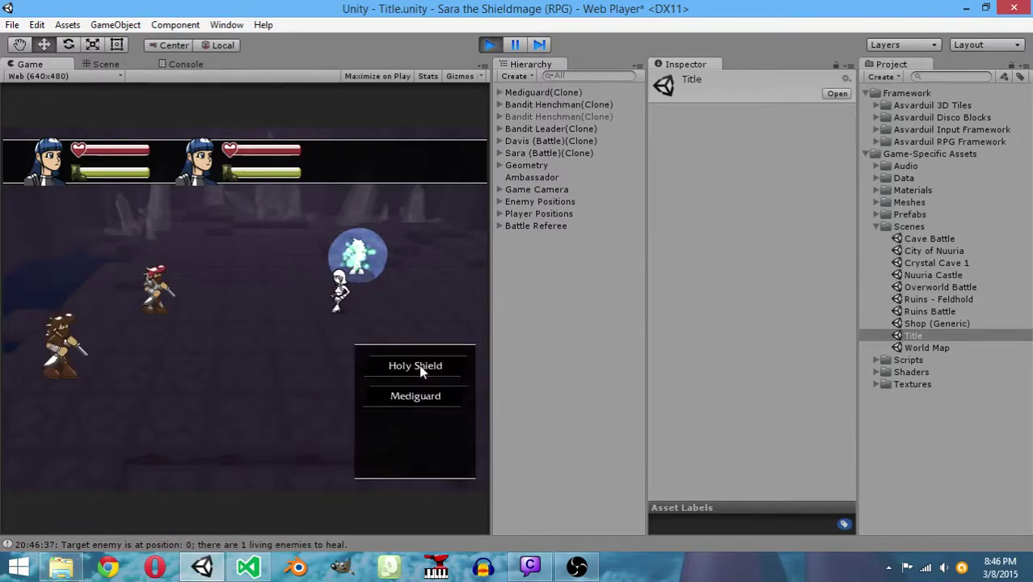
pyautogui.click(420, 366)
pyautogui.click(278, 423)
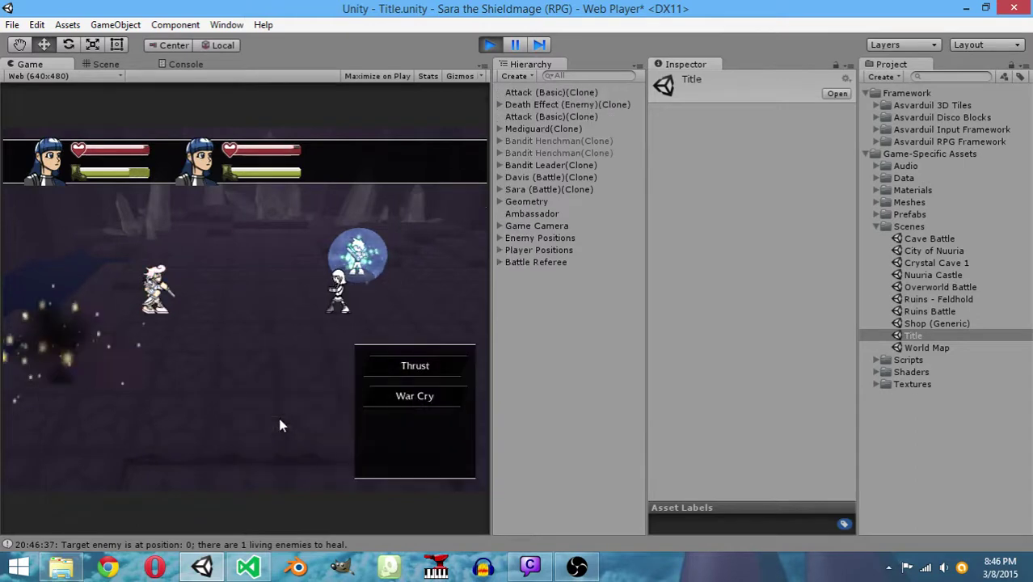
# Use War Cry on Davis's turn and Mediguard on Sara on her own turn
pyautogui.click(437, 396)
pyautogui.click(292, 368)
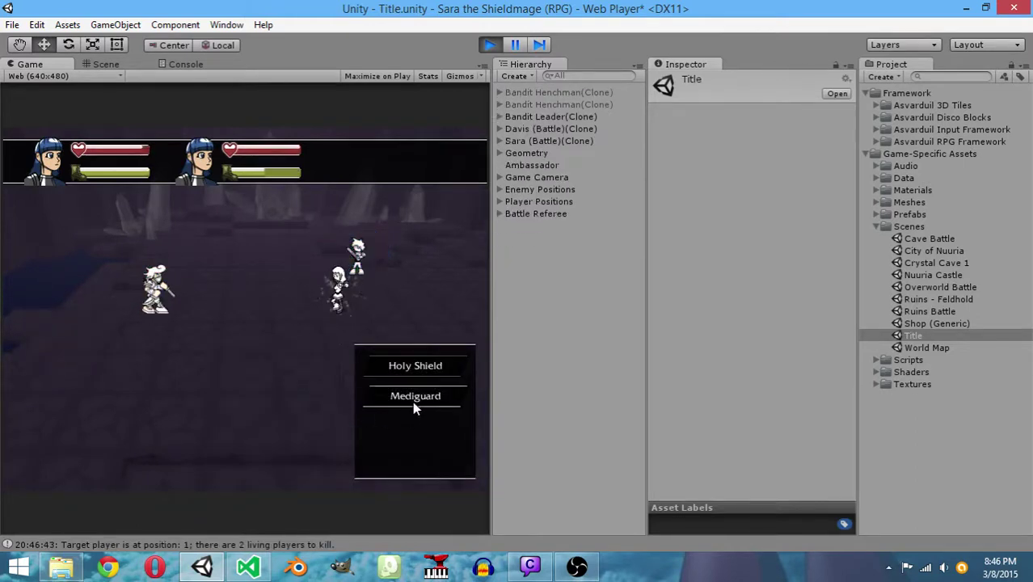
pyautogui.click(415, 396)
pyautogui.click(293, 368)
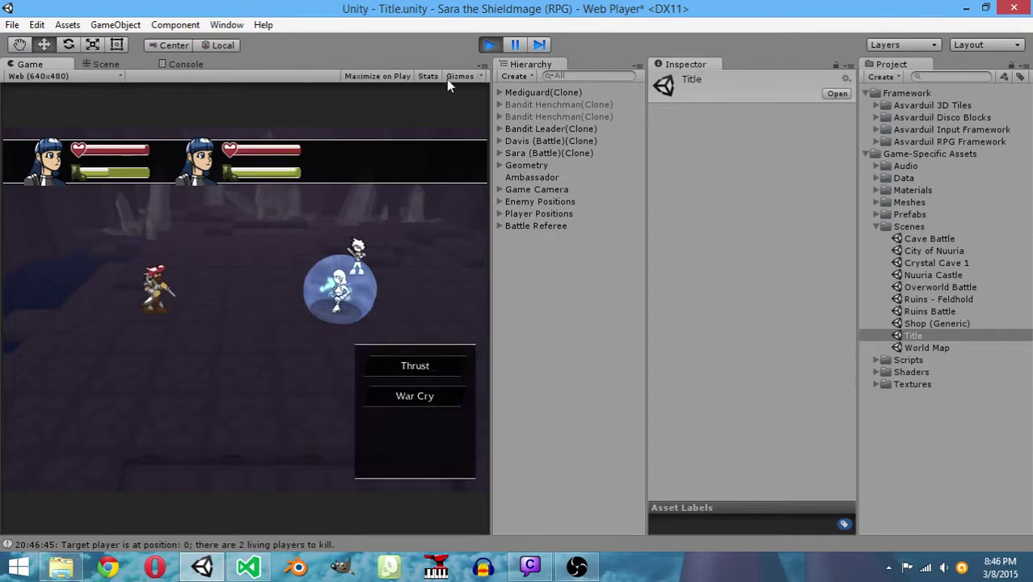
# Have Davis Thrust at the Bandit Leader, and cast Mediguard on Davis
pyautogui.click(404, 365)
pyautogui.click(268, 367)
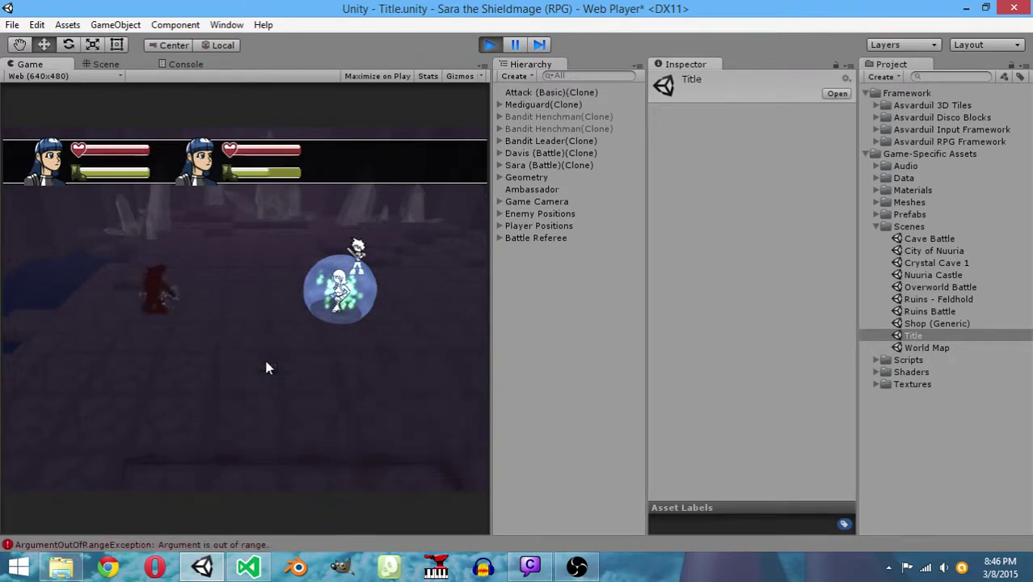
pyautogui.click(430, 394)
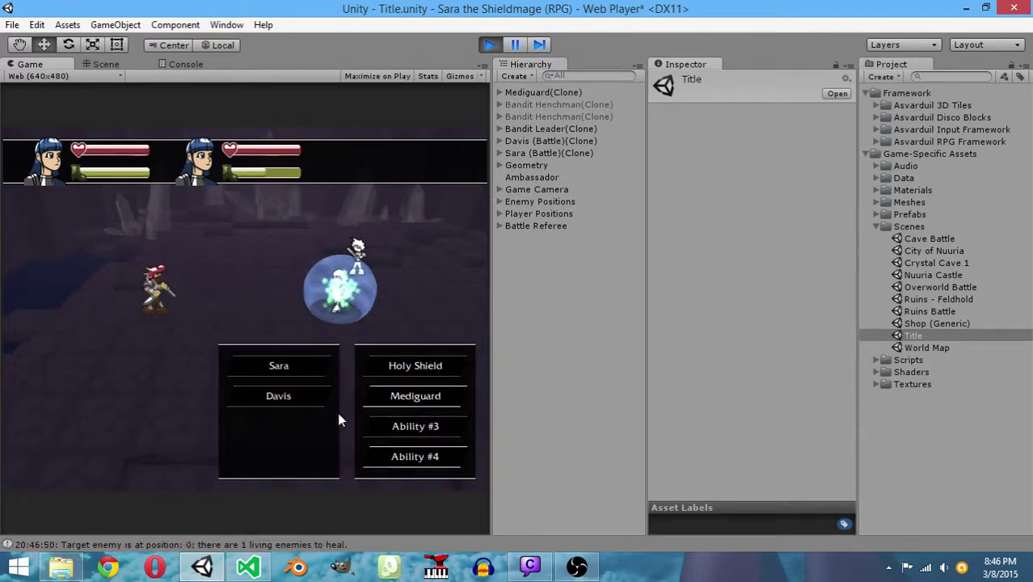
pyautogui.click(257, 401)
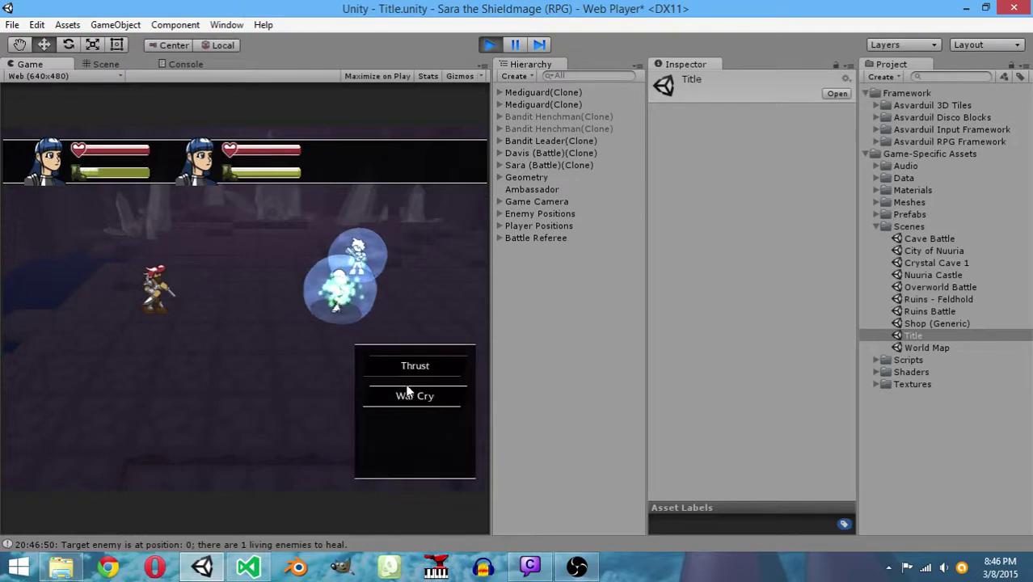
# Use Davis's War Cry on Sara, and attack the Bandit Leader with Holy Shield and Thrust
pyautogui.click(407, 395)
pyautogui.click(278, 368)
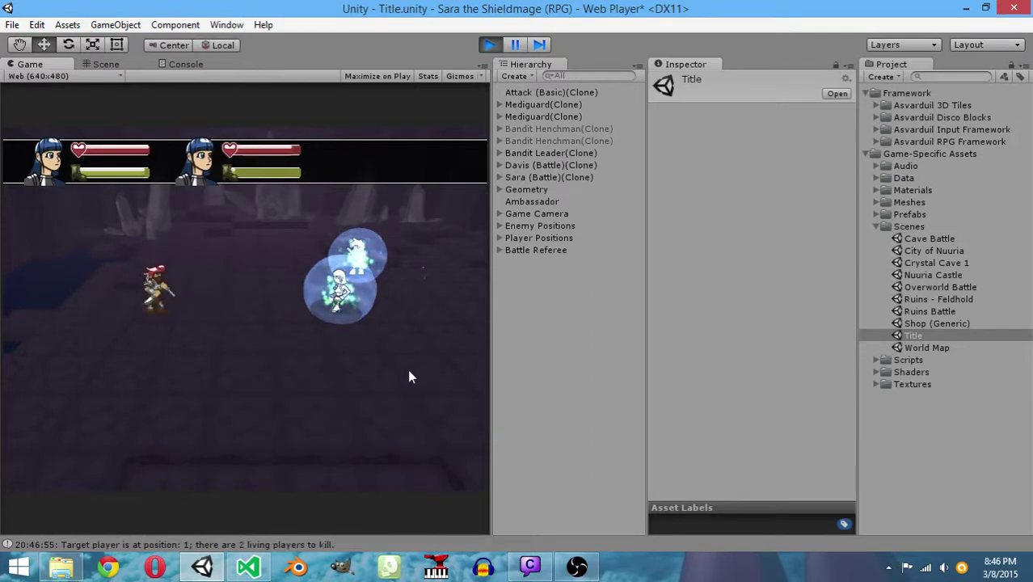
pyautogui.click(412, 368)
pyautogui.click(267, 367)
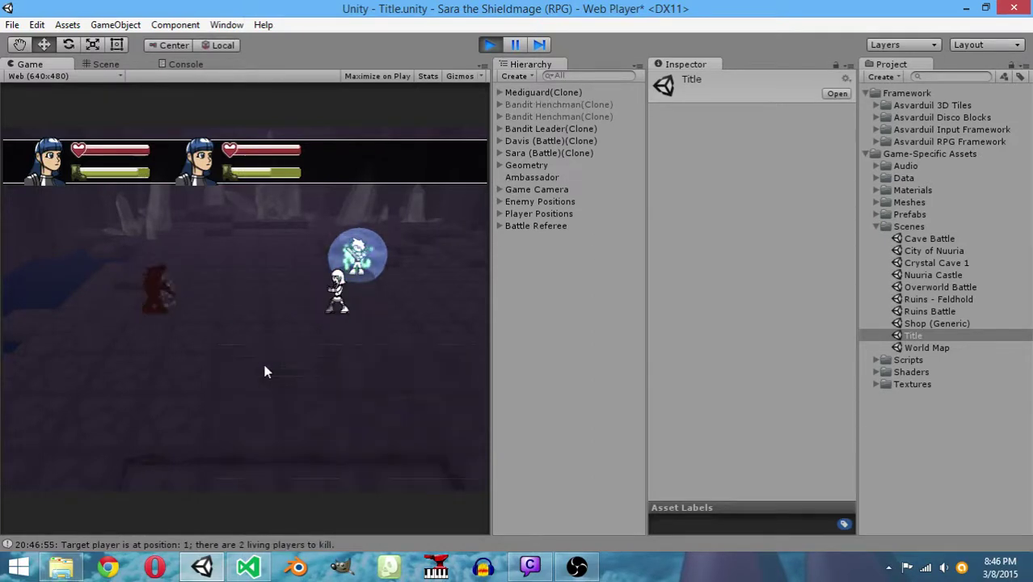
pyautogui.click(397, 370)
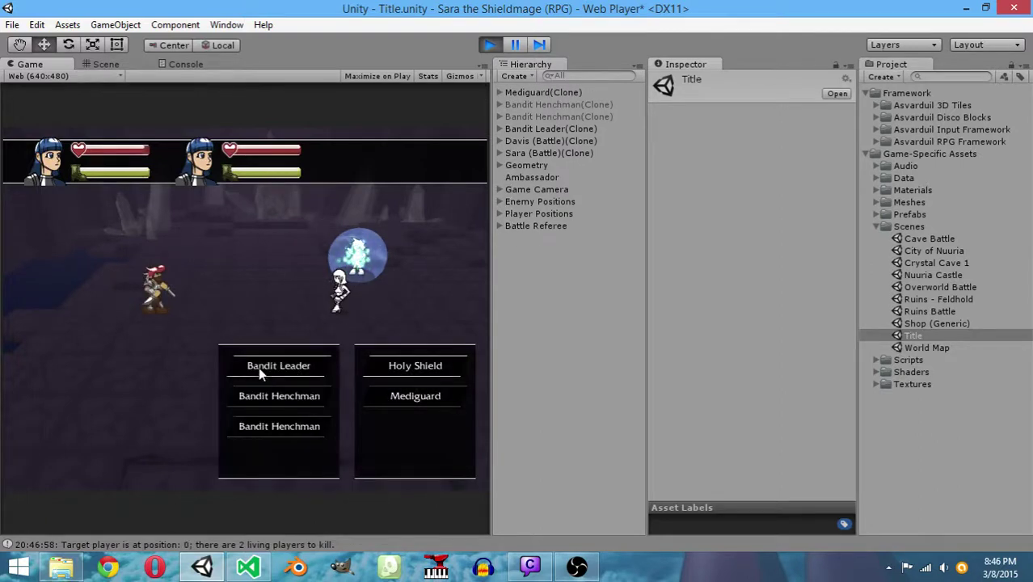
pyautogui.click(257, 369)
pyautogui.click(398, 368)
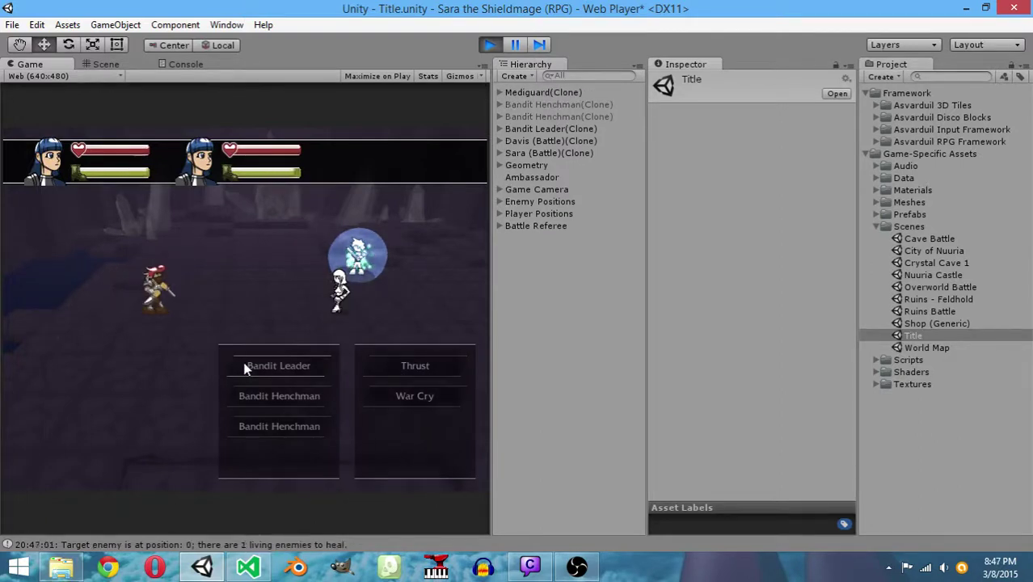
pyautogui.click(247, 369)
# Cast Mediguard on Sara, and keep attacking the Bandit Leader with Thrust and Holy Shield
pyautogui.click(403, 396)
pyautogui.click(297, 366)
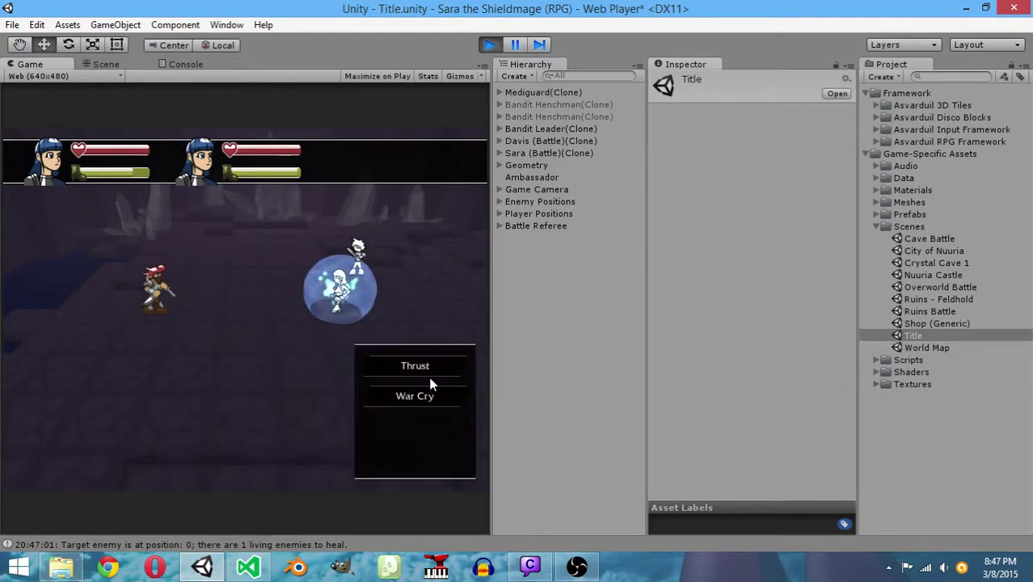
pyautogui.click(400, 368)
pyautogui.click(298, 365)
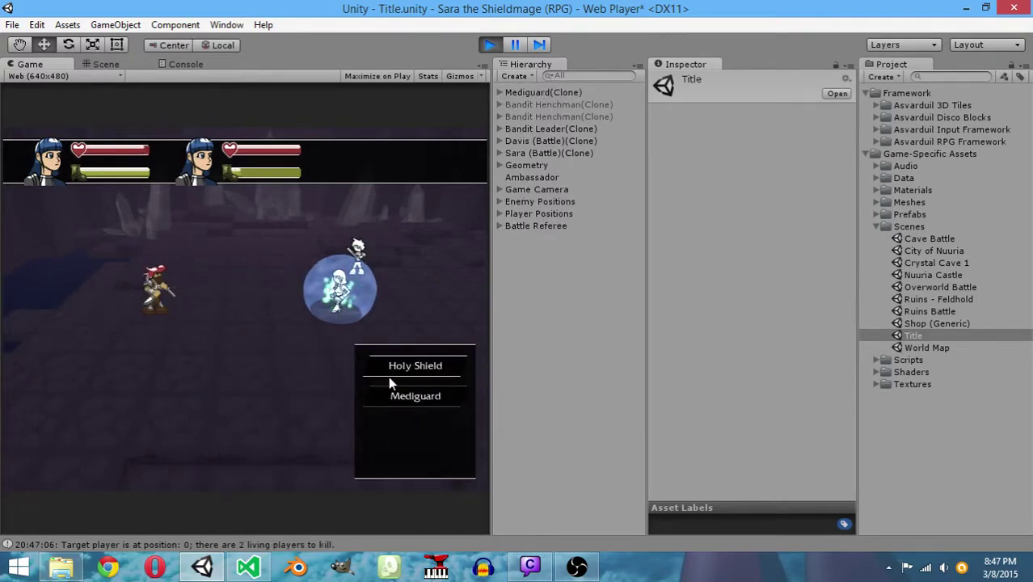
pyautogui.click(388, 374)
pyautogui.click(298, 369)
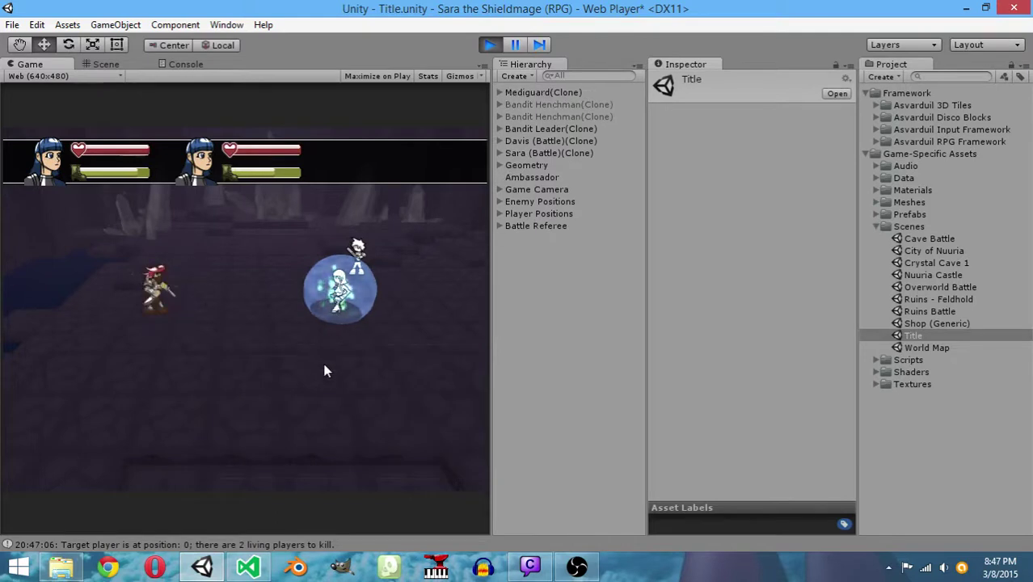
pyautogui.click(399, 366)
pyautogui.click(267, 366)
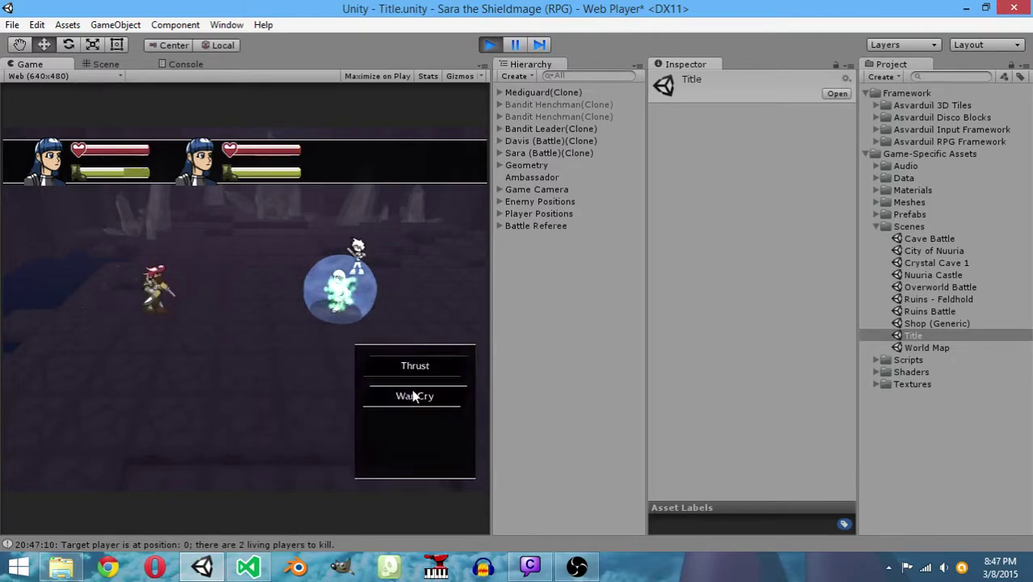
# Have Davis use War Cry on Sara, and hit the Bandit Leader with Sara's Holy Shield
pyautogui.click(415, 396)
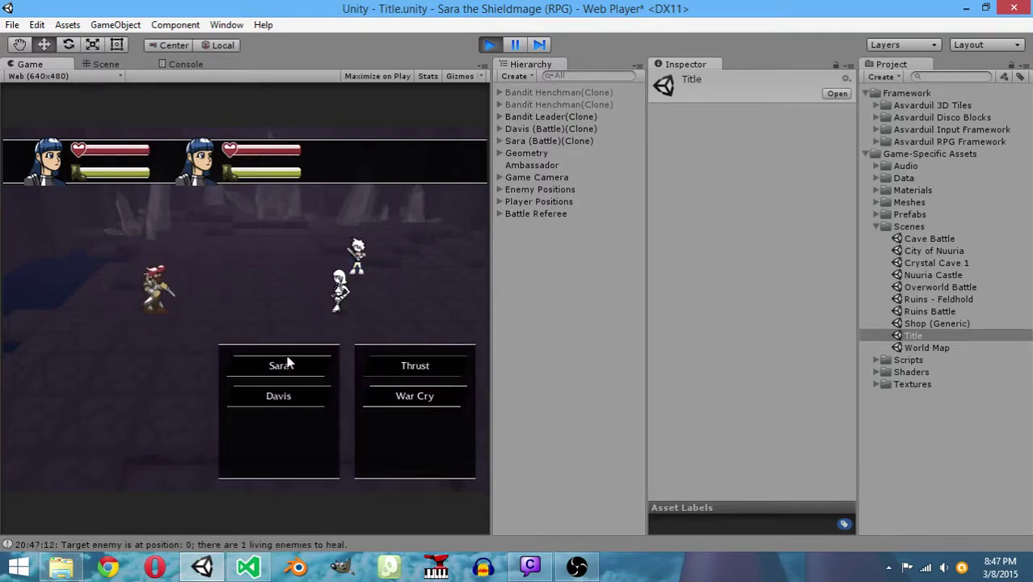
pyautogui.click(288, 368)
pyautogui.click(389, 371)
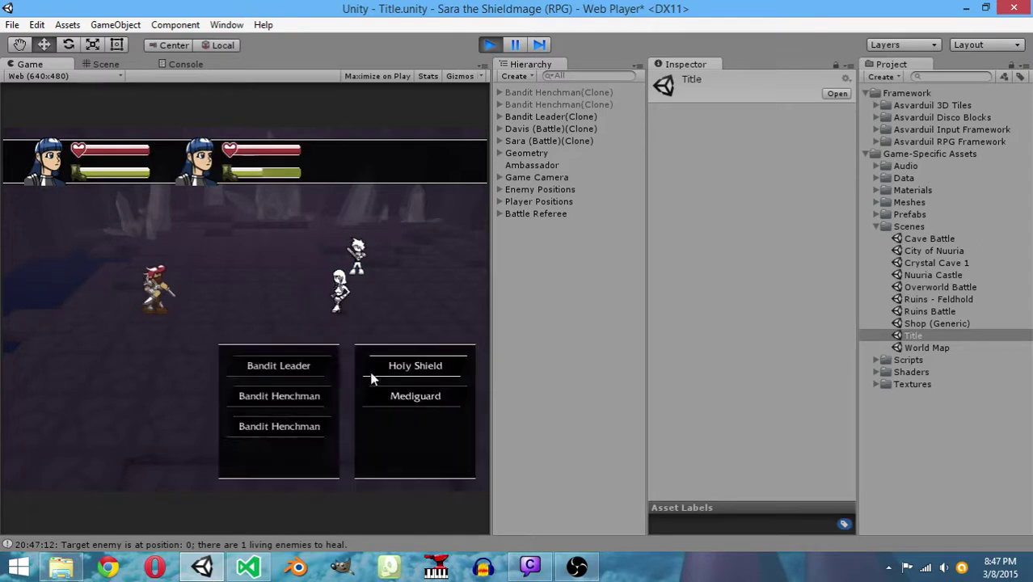
pyautogui.click(269, 368)
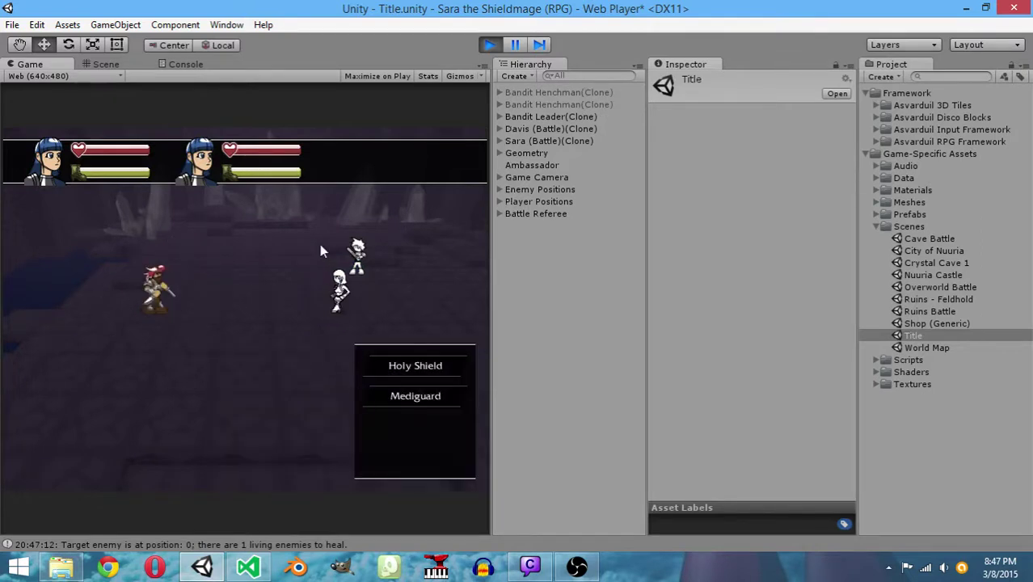
# Cast Mediguard on Sara during her own turn
pyautogui.click(408, 366)
pyautogui.click(397, 393)
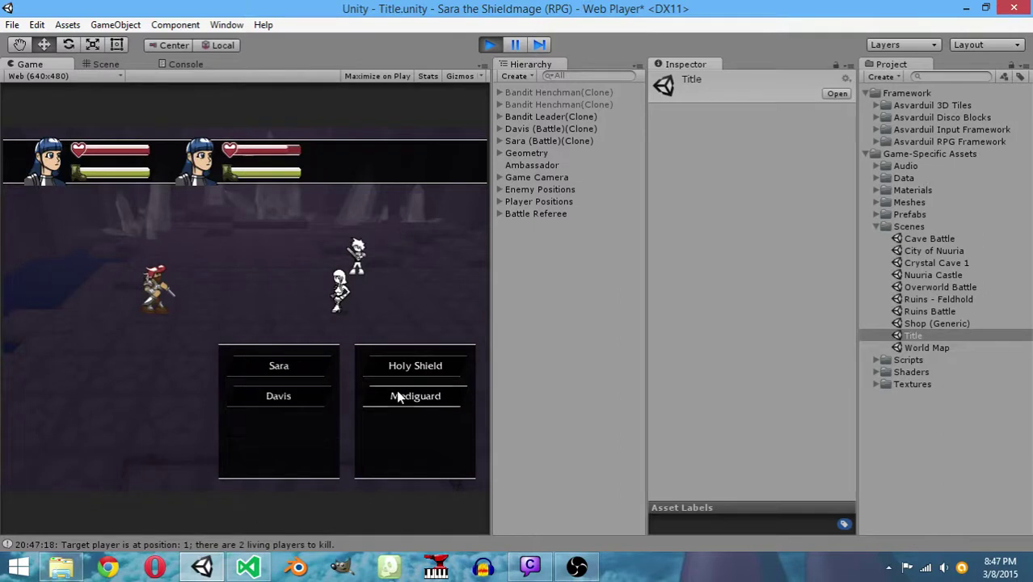
pyautogui.click(291, 370)
# Have Davis Thrust at the Bandit Leader, and continue past the battle rewards
pyautogui.click(408, 367)
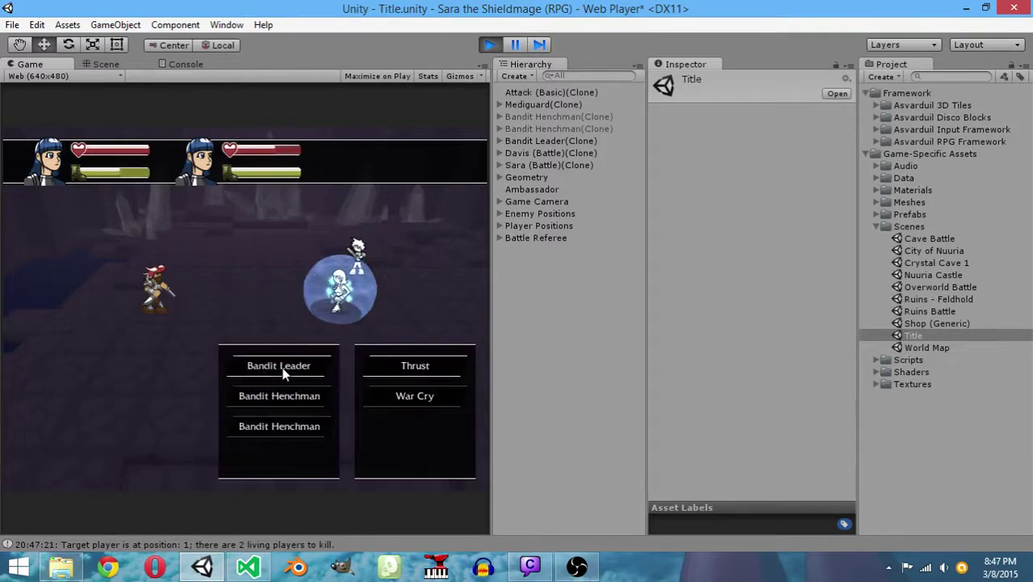
pyautogui.click(282, 367)
pyautogui.click(424, 389)
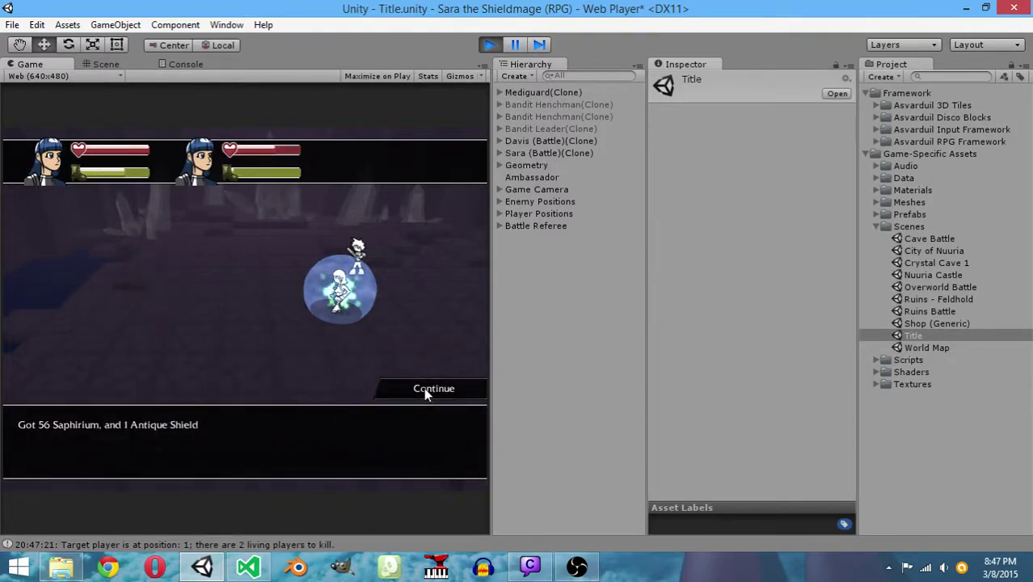
pyautogui.click(423, 389)
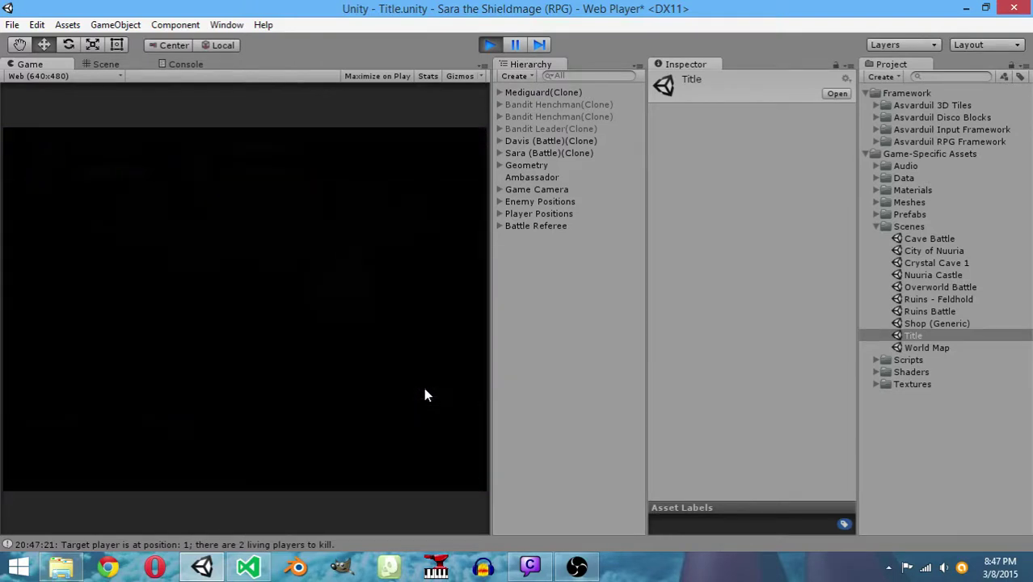
# Walk Sara from the boss chamber back through the Crystal Cave and out onto the world map
pyautogui.press('s')
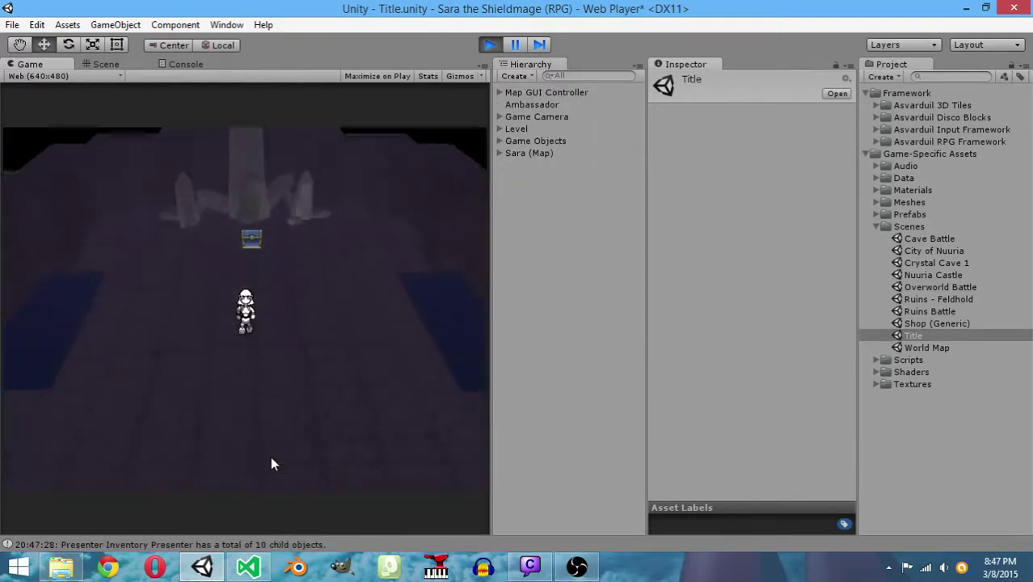
pyautogui.press('s')
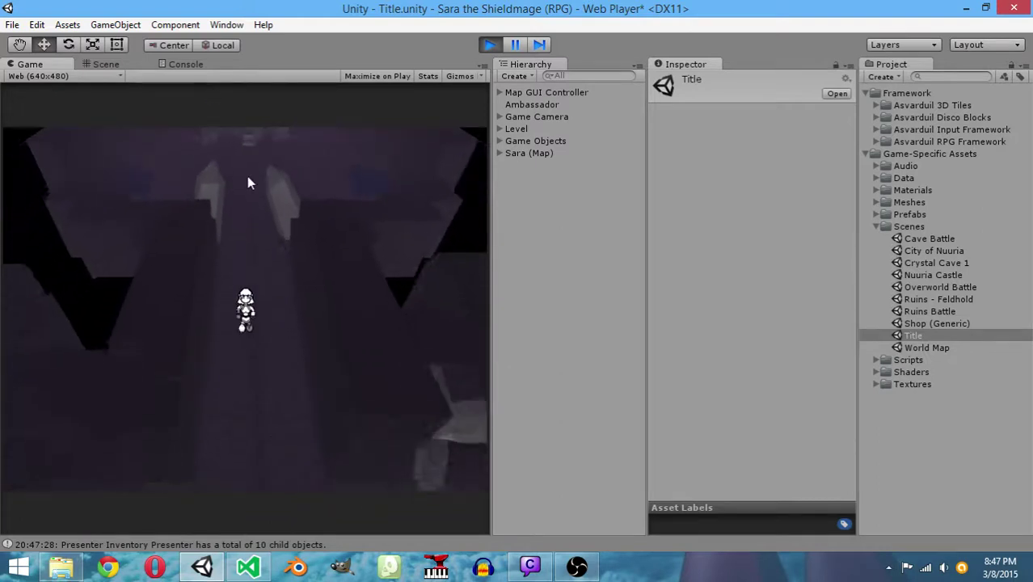
pyautogui.press('s')
pyautogui.press('d')
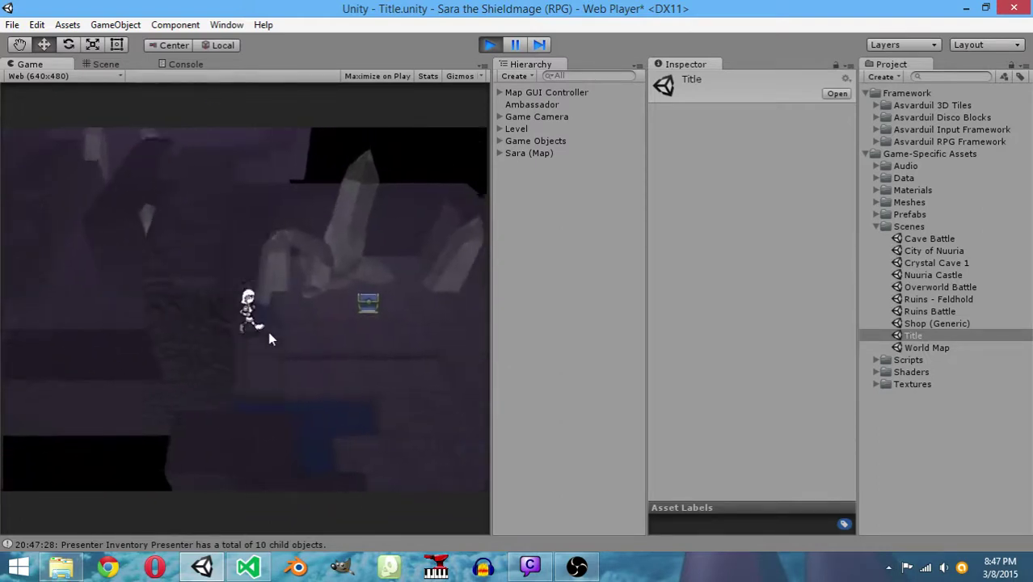
pyautogui.press('d')
pyautogui.press('s')
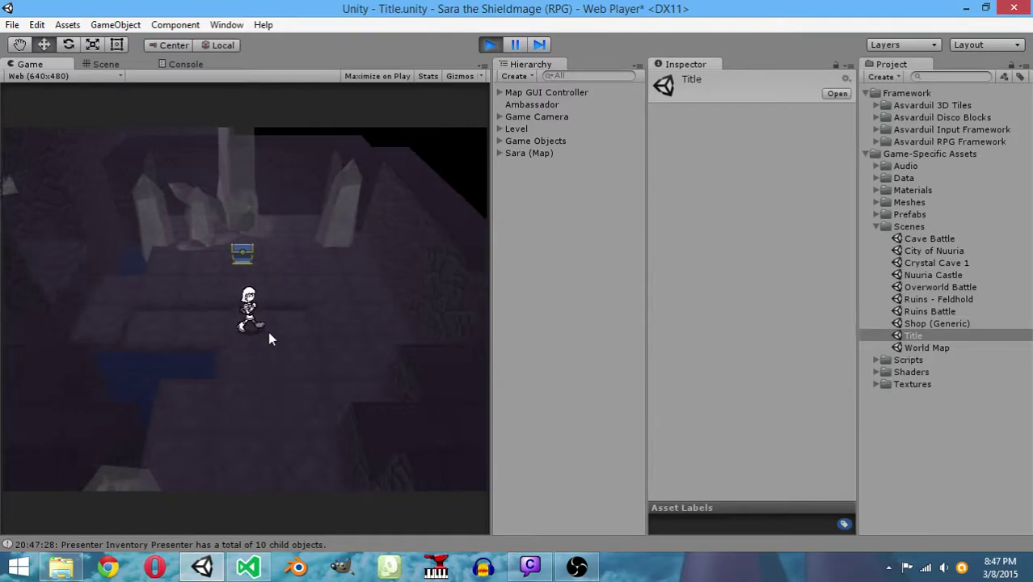
pyautogui.press('a')
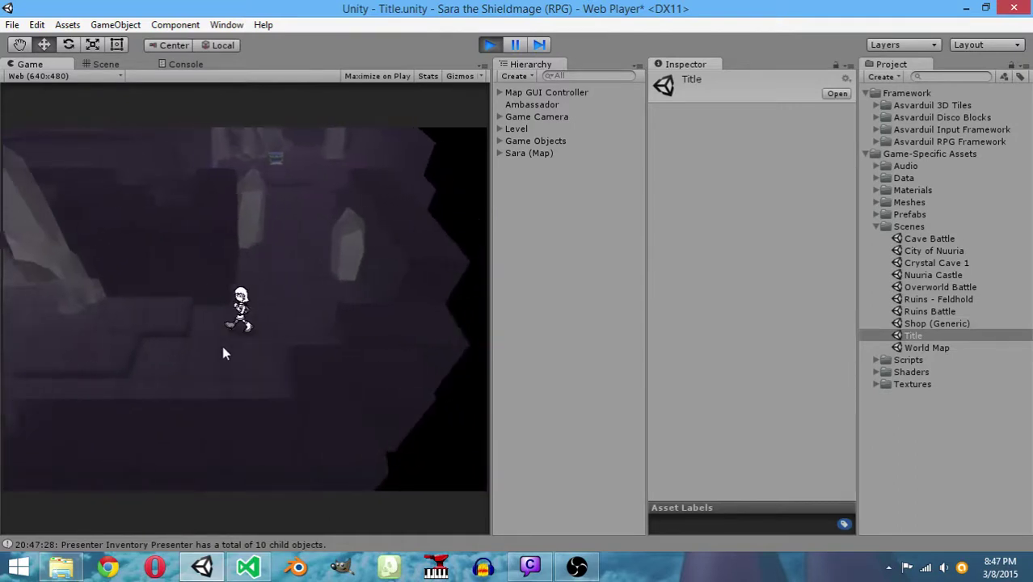
pyautogui.press('s')
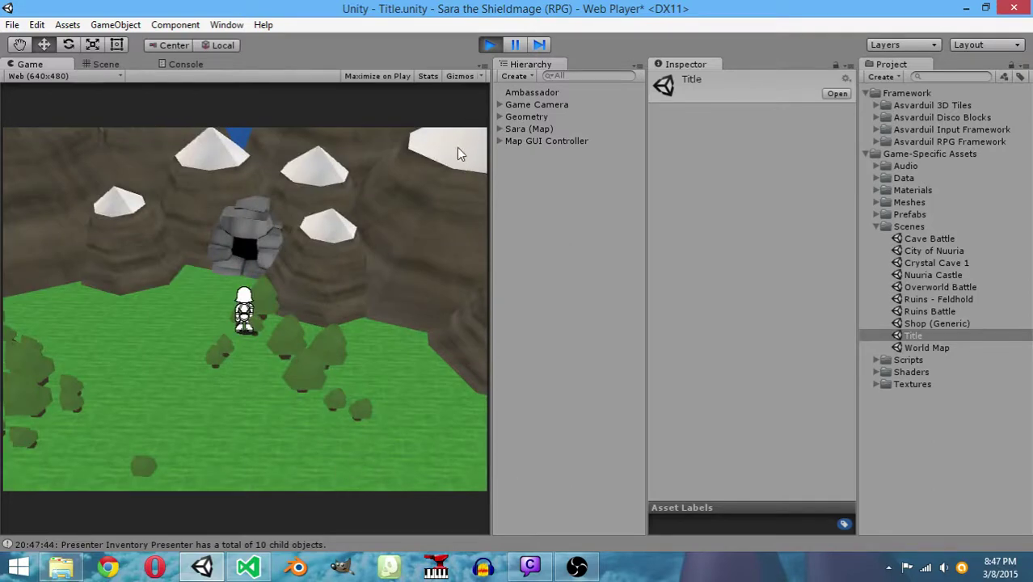
# Stop the play test and open the Shop (Generic) scene
pyautogui.click(490, 45)
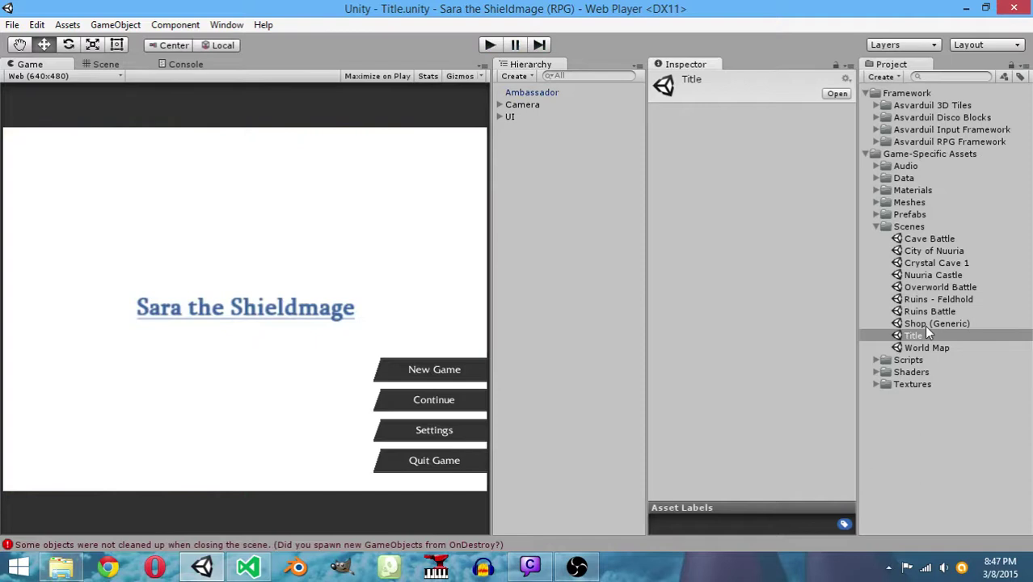
pyautogui.click(926, 324)
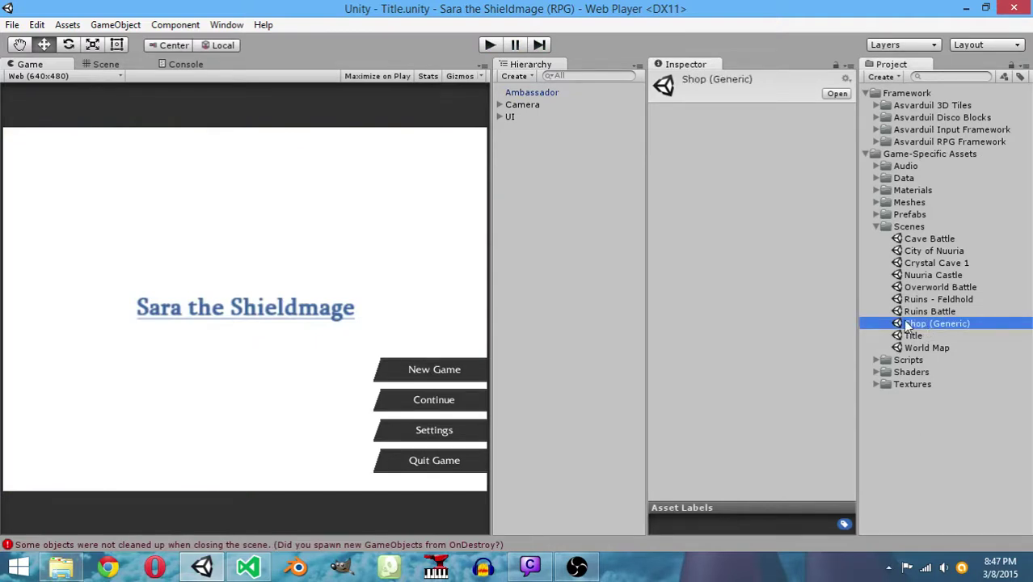
pyautogui.doubleClick(906, 323)
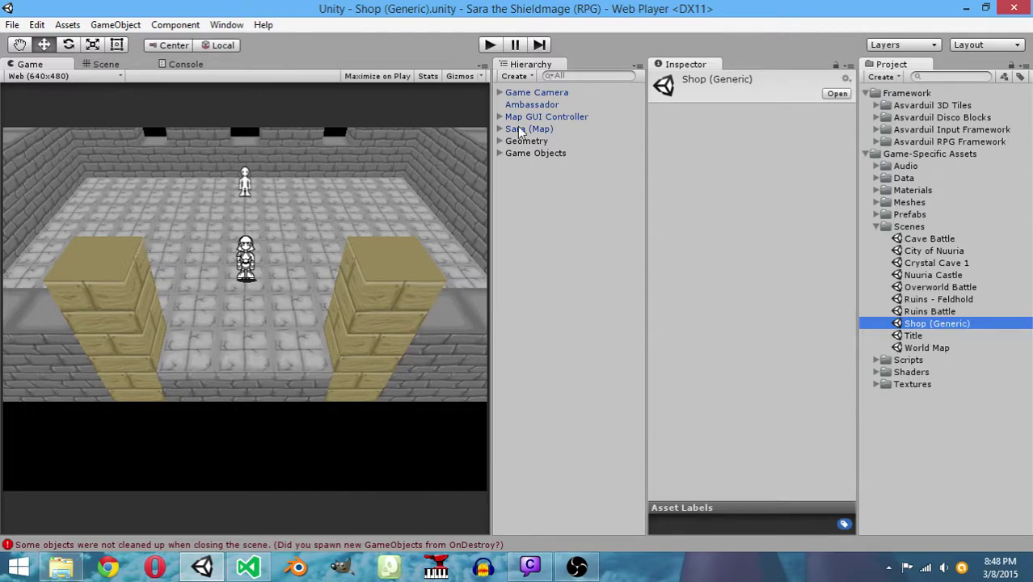
# Examine the shop room's layout in the Scene view from several angles, including the shopkeeper and the entrance
pyautogui.click(98, 65)
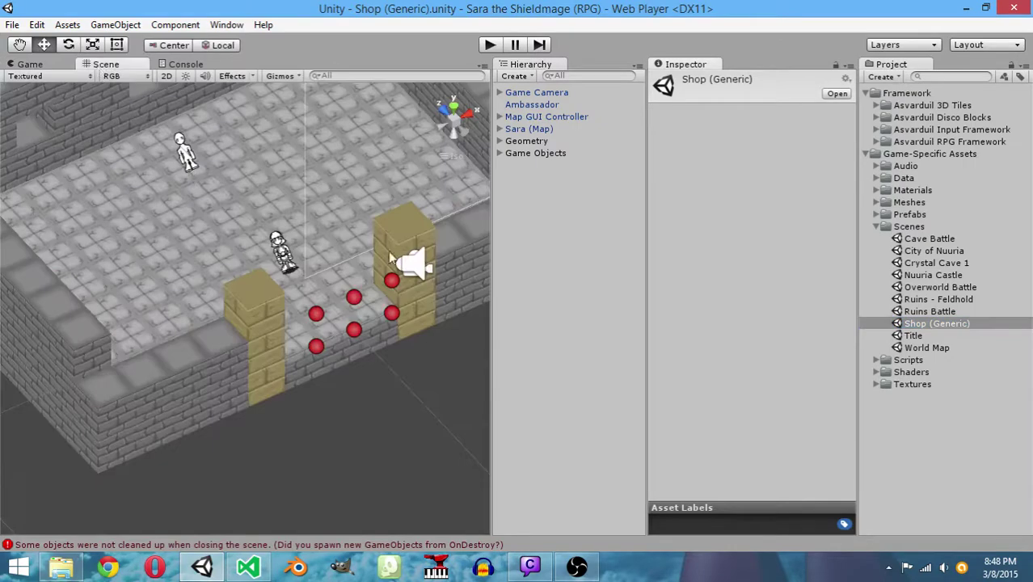
pyautogui.keyDown('alt'); pyautogui.moveTo(283, 242); pyautogui.dragTo(137, 194); pyautogui.keyUp('alt')
pyautogui.scroll(-3, 291, 291)
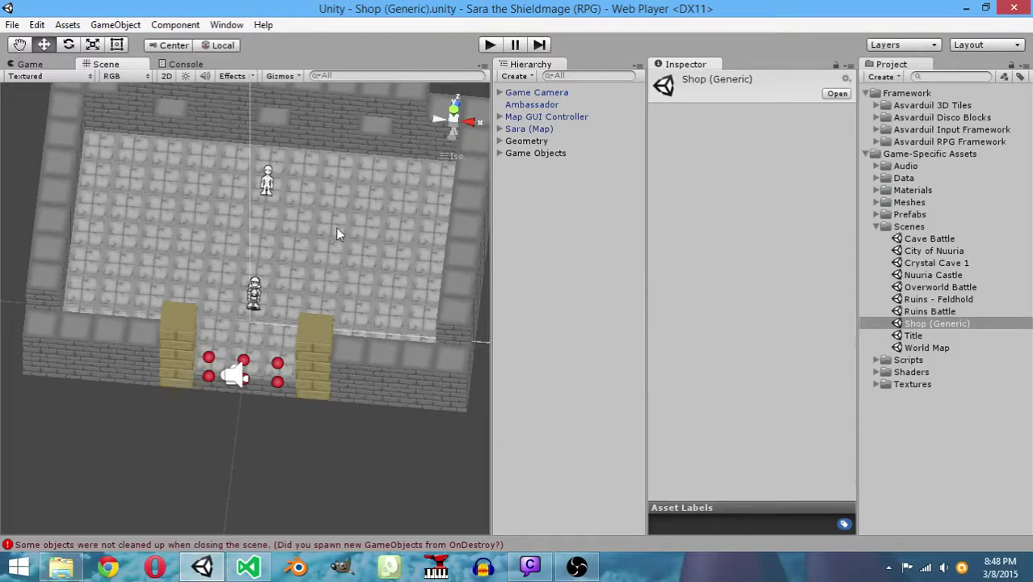
pyautogui.keyDown('alt'); pyautogui.moveTo(396, 149); pyautogui.dragTo(338, 400); pyautogui.keyUp('alt')
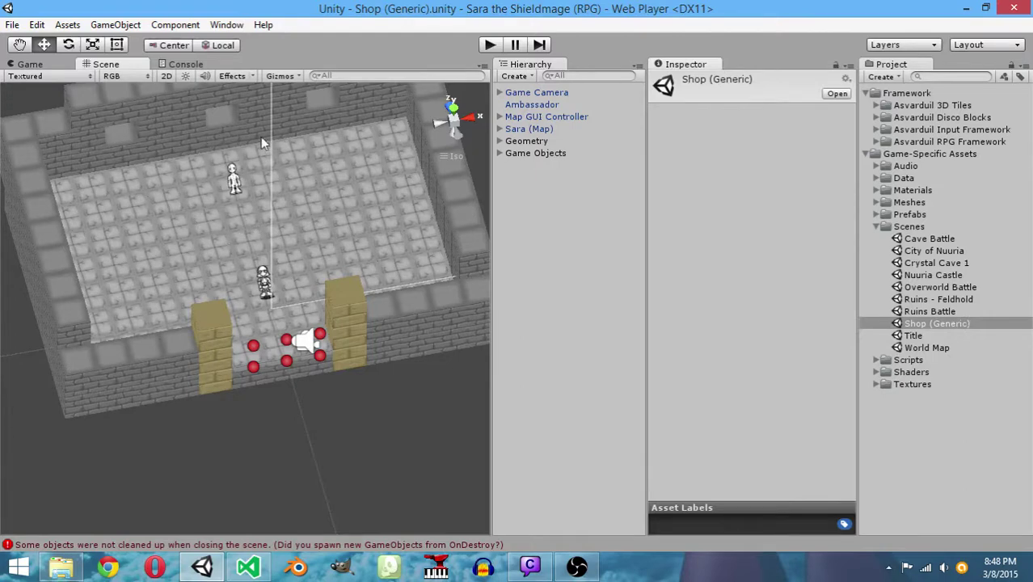
pyautogui.keyDown('alt'); pyautogui.moveTo(148, 228); pyautogui.dragTo(278, 177); pyautogui.keyUp('alt')
pyautogui.keyDown('alt'); pyautogui.moveTo(126, 241); pyautogui.dragTo(76, 270); pyautogui.keyUp('alt')
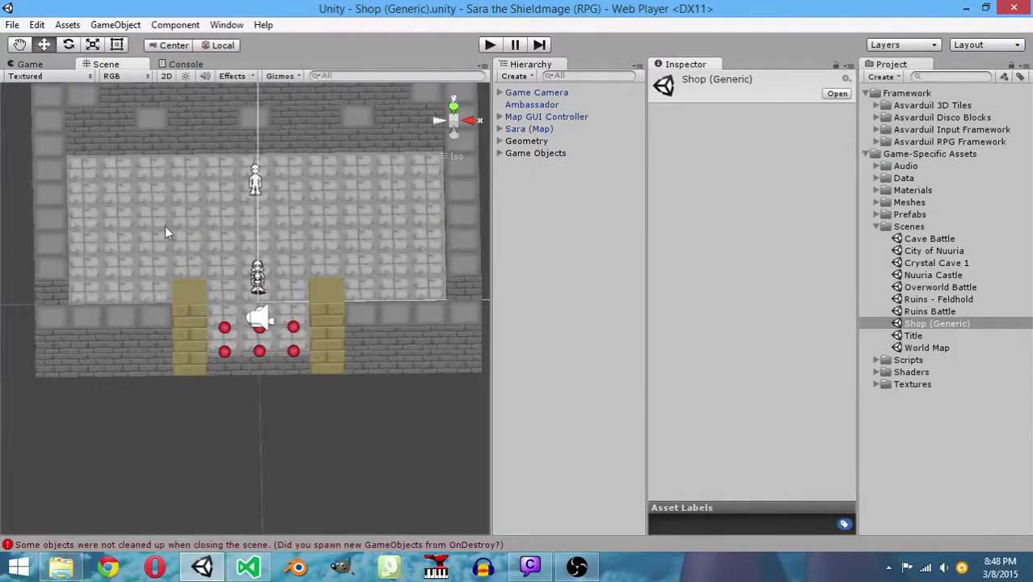
pyautogui.keyDown('alt'); pyautogui.moveTo(165, 232); pyautogui.dragTo(175, 159); pyautogui.keyUp('alt')
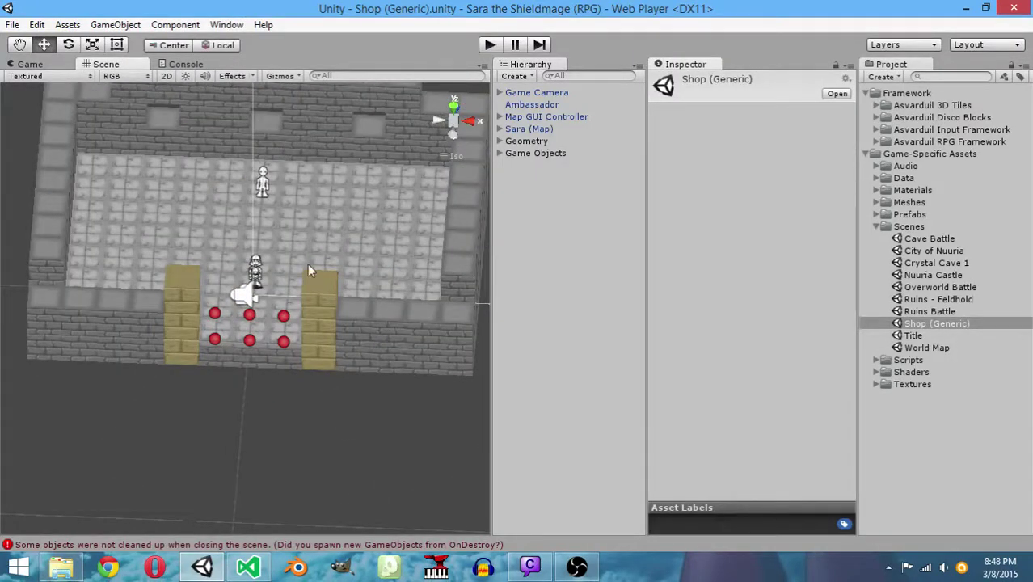
pyautogui.keyDown('alt'); pyautogui.moveTo(308, 270); pyautogui.dragTo(453, 105); pyautogui.keyUp('alt')
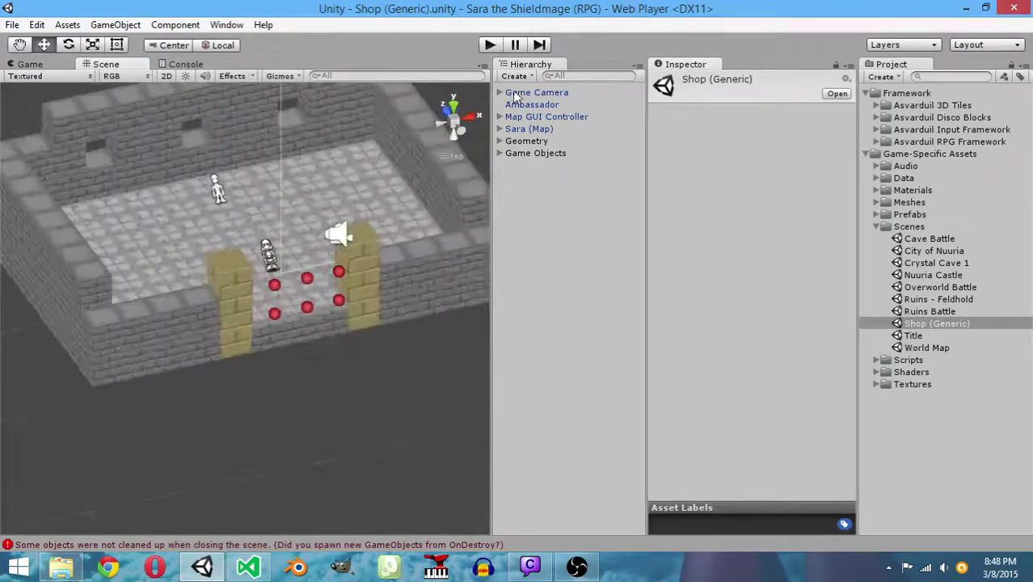
# Play the shop scene and continue past the Shopkeeper's greeting to the shop interface
pyautogui.click(489, 44)
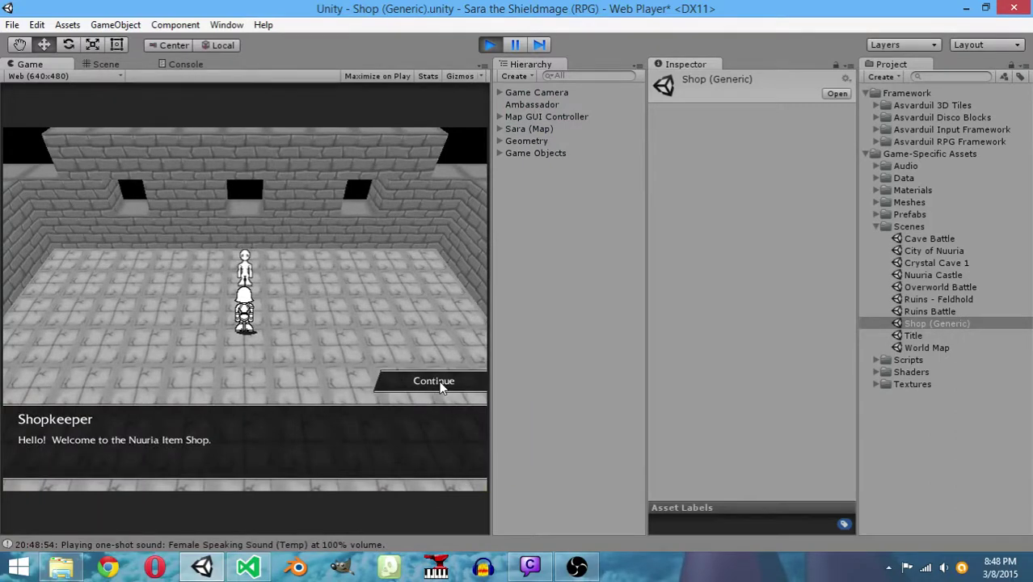
pyautogui.click(441, 384)
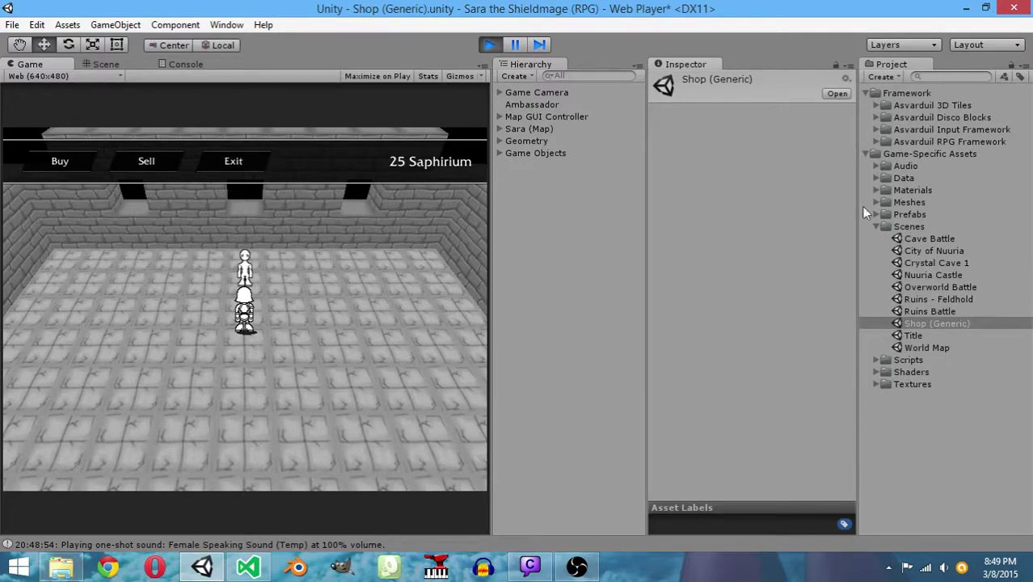
# Switch to Visual Studio and open nuuria-shopkeeper-items.txt from the Data folder of Game-Specific Assets
pyautogui.click(248, 566)
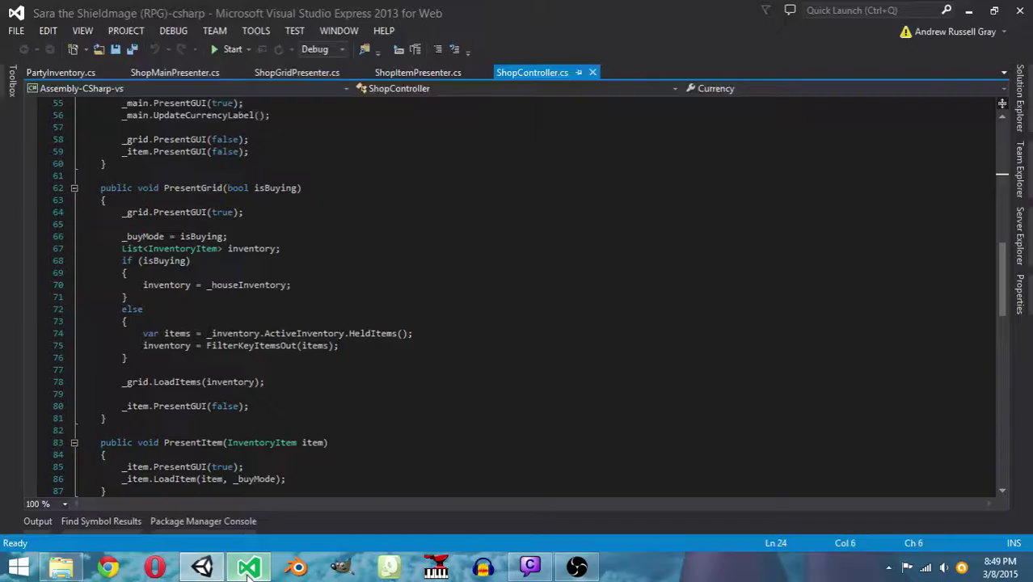
pyautogui.click(1020, 101)
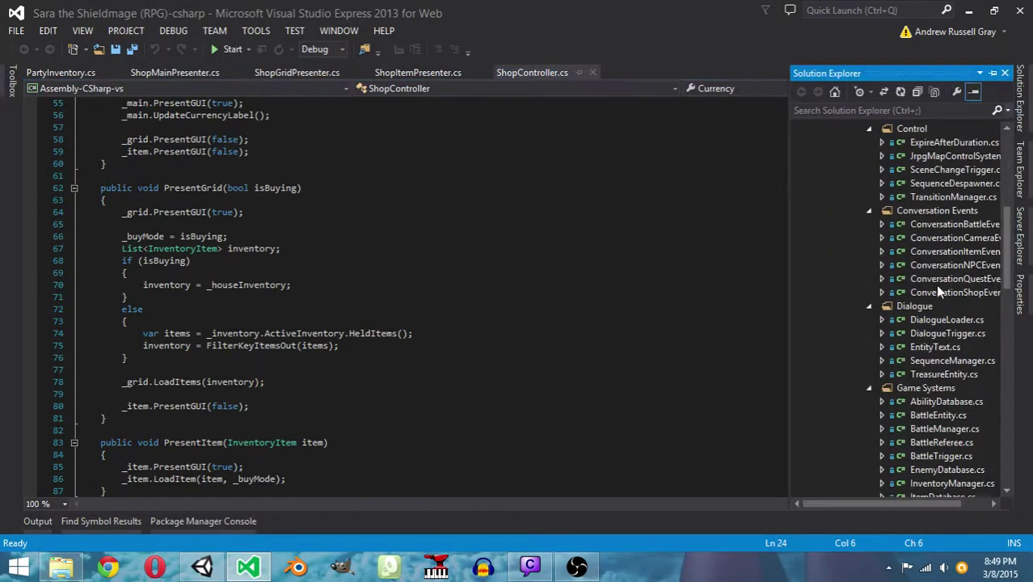
pyautogui.scroll(-10, 935, 284)
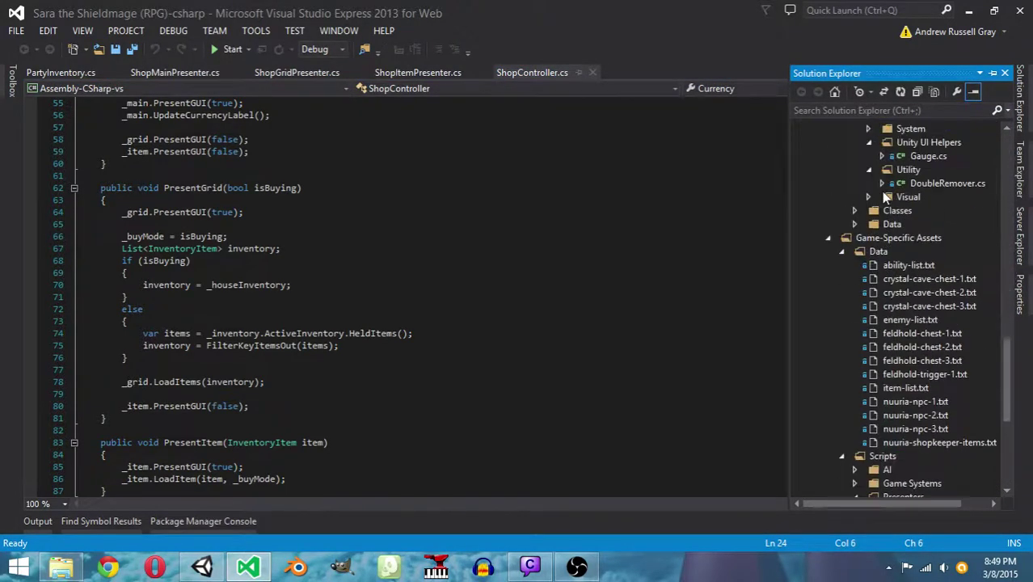
pyautogui.scroll(15, 887, 214)
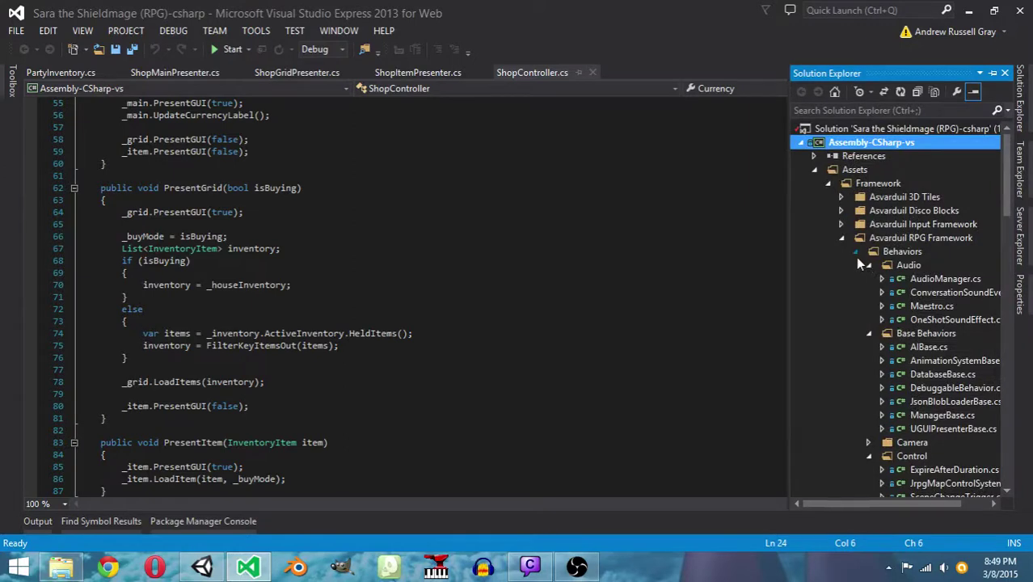
pyautogui.click(826, 183)
pyautogui.doubleClick(915, 402)
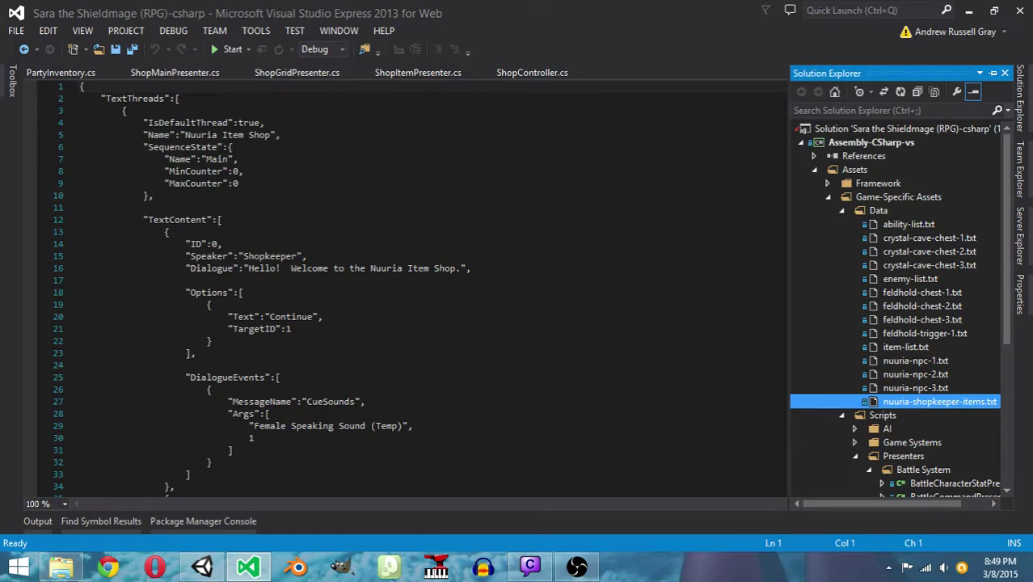
# Examine the shopkeeper dialogue file from the greeting thread to the OpenShop event and its item arguments
pyautogui.scroll(-5, 368, 179)
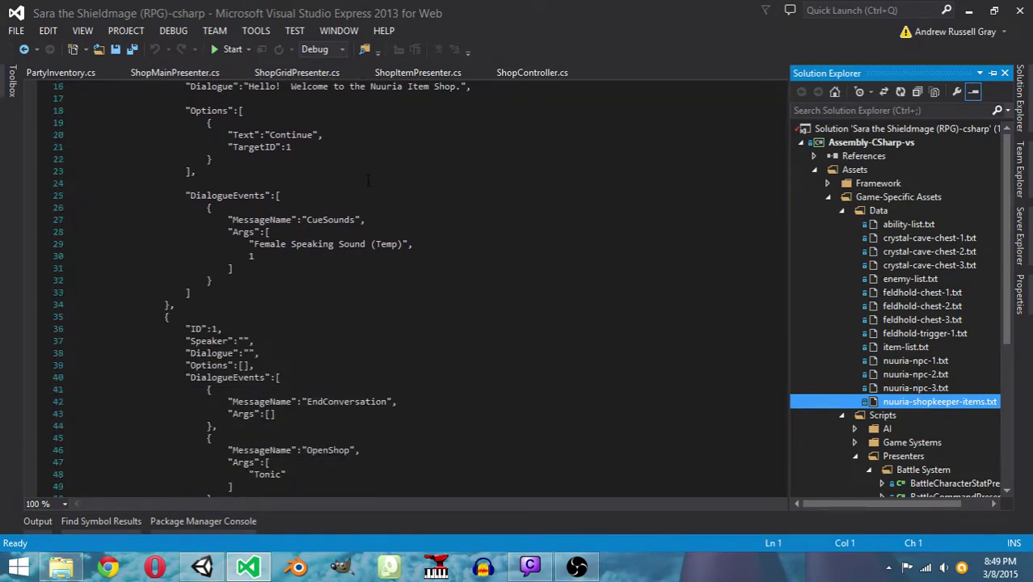
pyautogui.scroll(2, 381, 172)
pyautogui.scroll(-1, 253, 290)
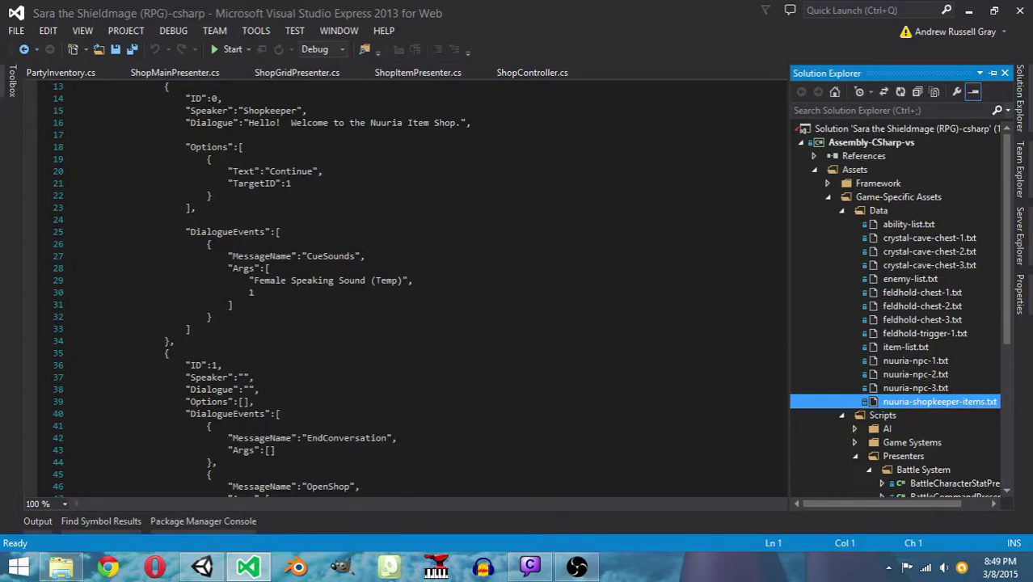
pyautogui.scroll(-7, 404, 282)
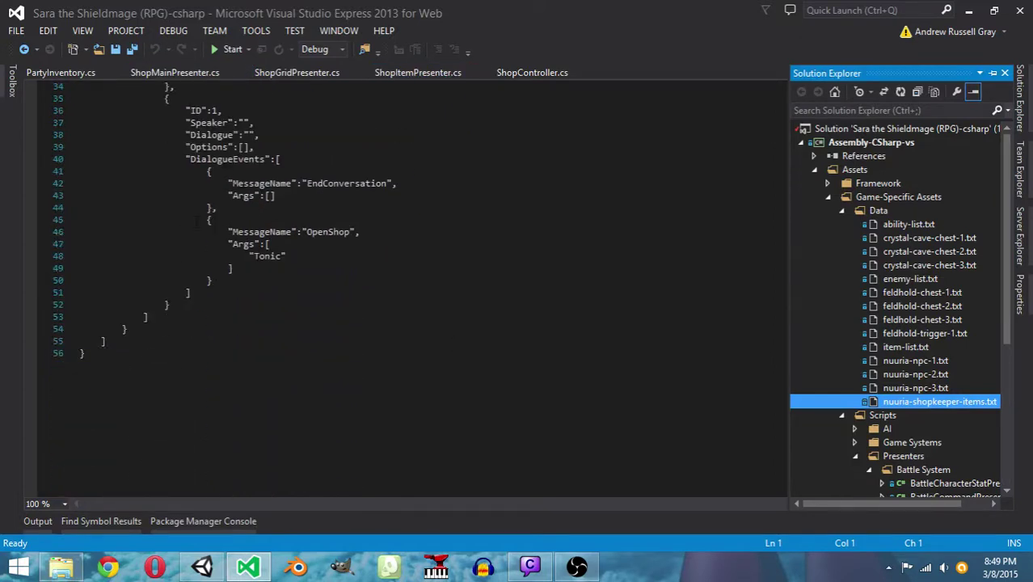
pyautogui.moveTo(228, 281); pyautogui.dragTo(79, 220)
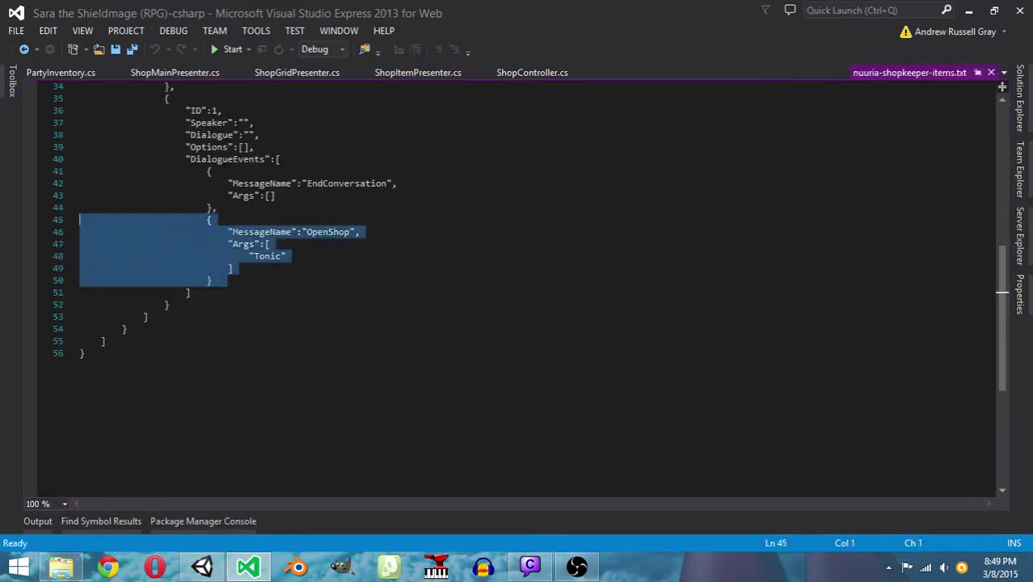
pyautogui.click(228, 281)
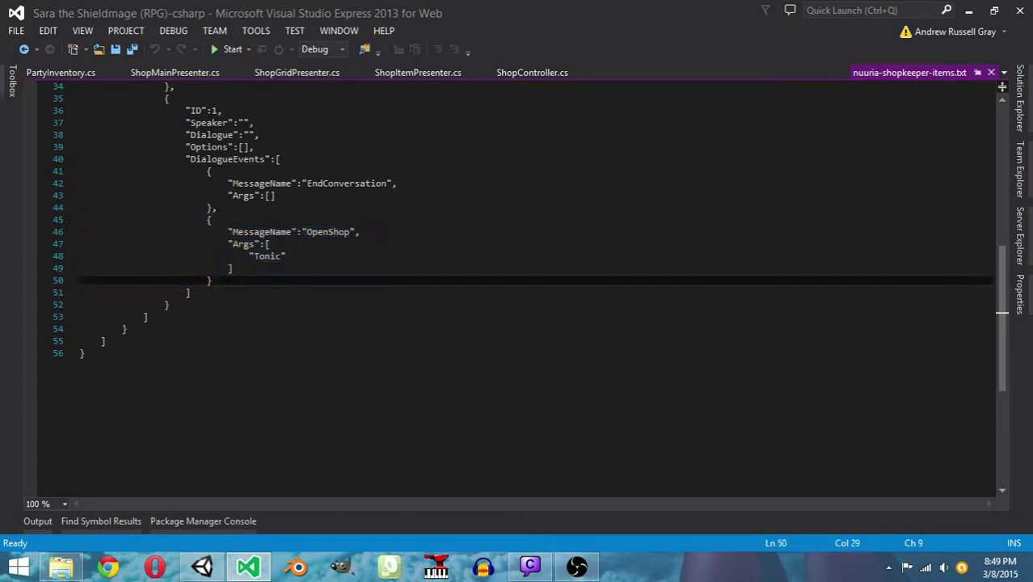
pyautogui.moveTo(215, 281); pyautogui.dragTo(26, 221)
pyautogui.click(228, 280)
pyautogui.moveTo(229, 279); pyautogui.dragTo(80, 225)
pyautogui.press('Right')
# Switch back to the running Unity game and buy one Tonic from the shop
pyautogui.click(202, 566)
pyautogui.click(59, 160)
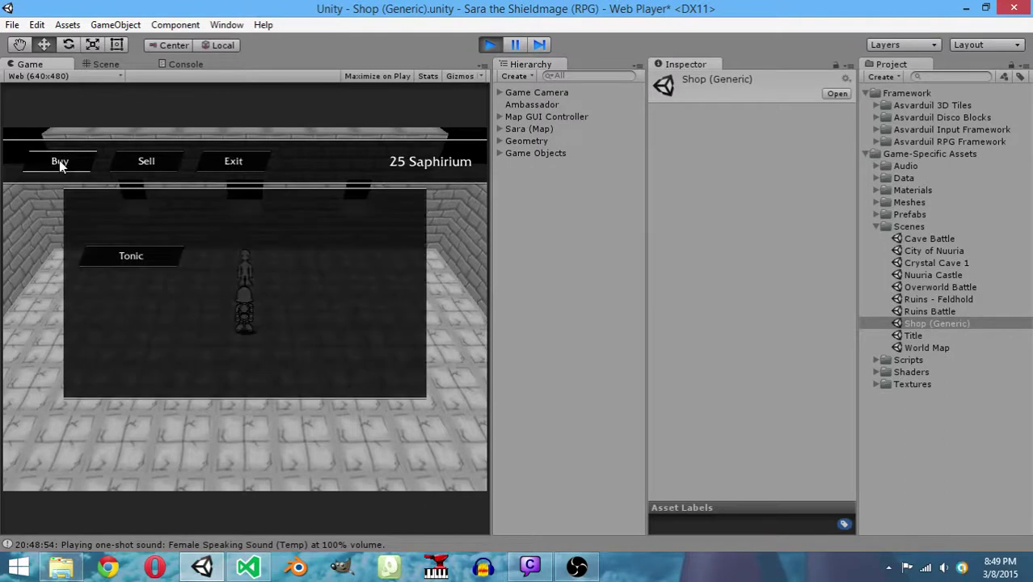
pyautogui.click(126, 257)
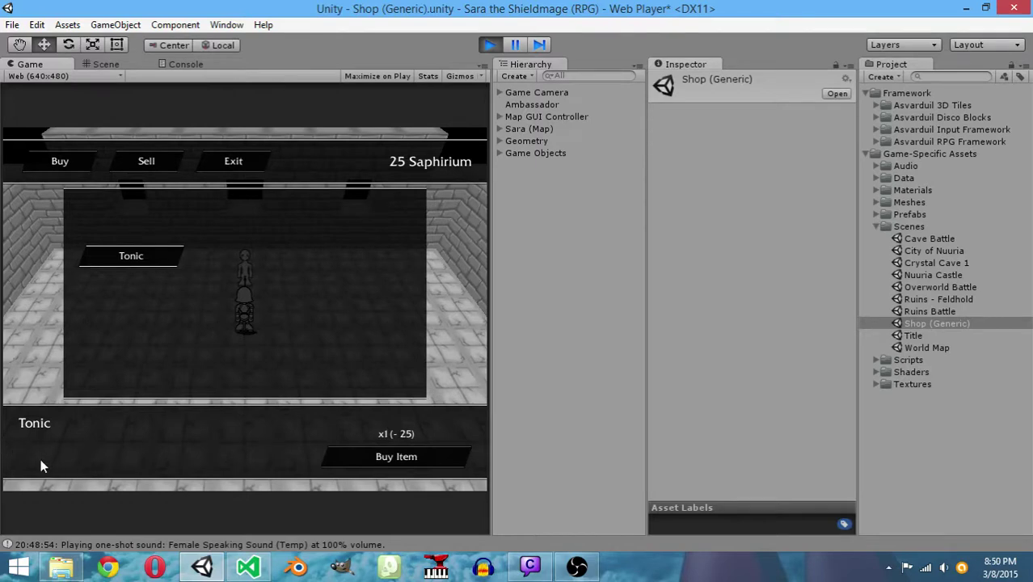
pyautogui.click(145, 161)
pyautogui.click(64, 162)
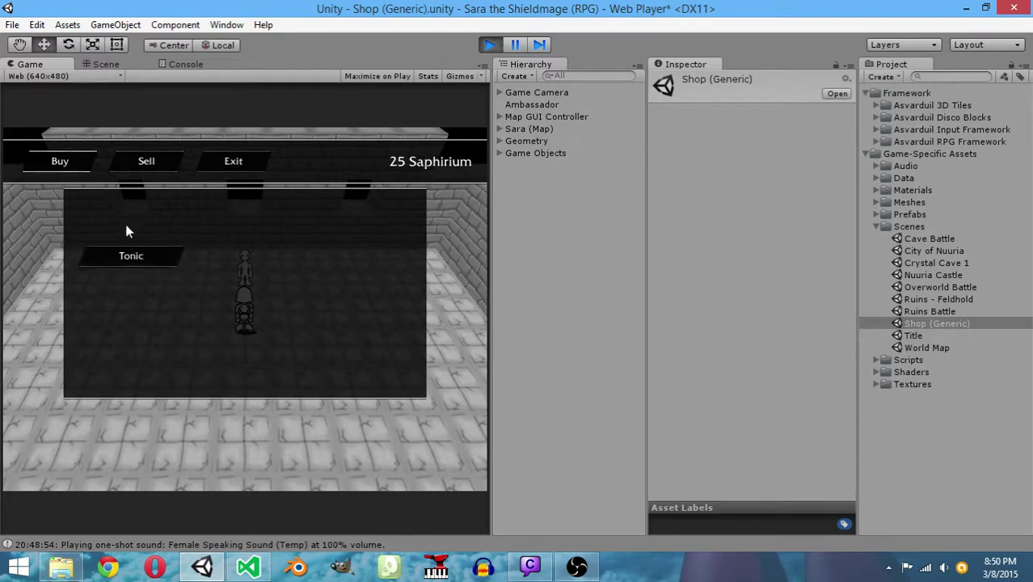
pyautogui.click(138, 257)
pyautogui.click(394, 462)
# Sell the Tonic from Sara's inventory back to the shop
pyautogui.click(137, 161)
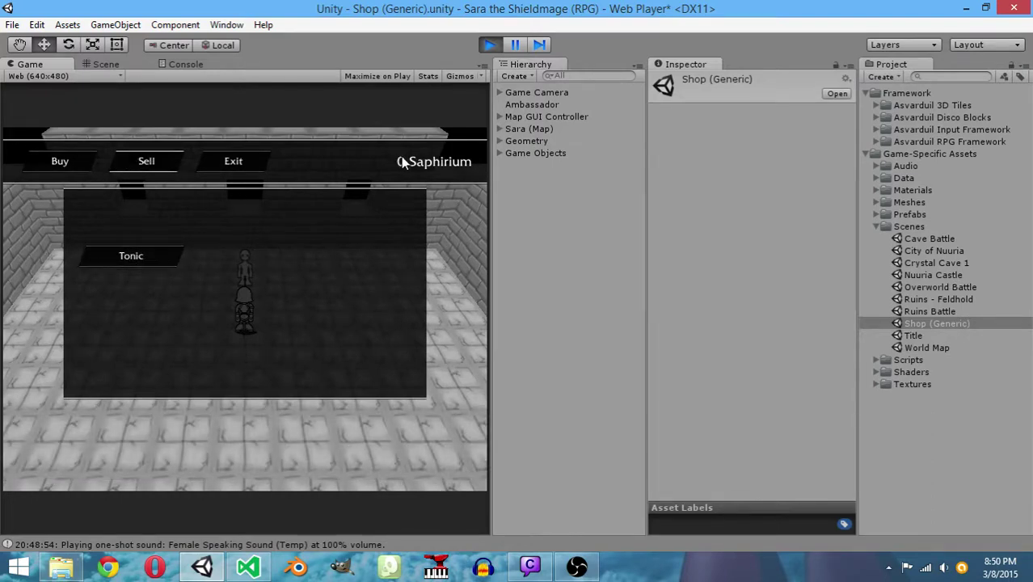
pyautogui.click(125, 258)
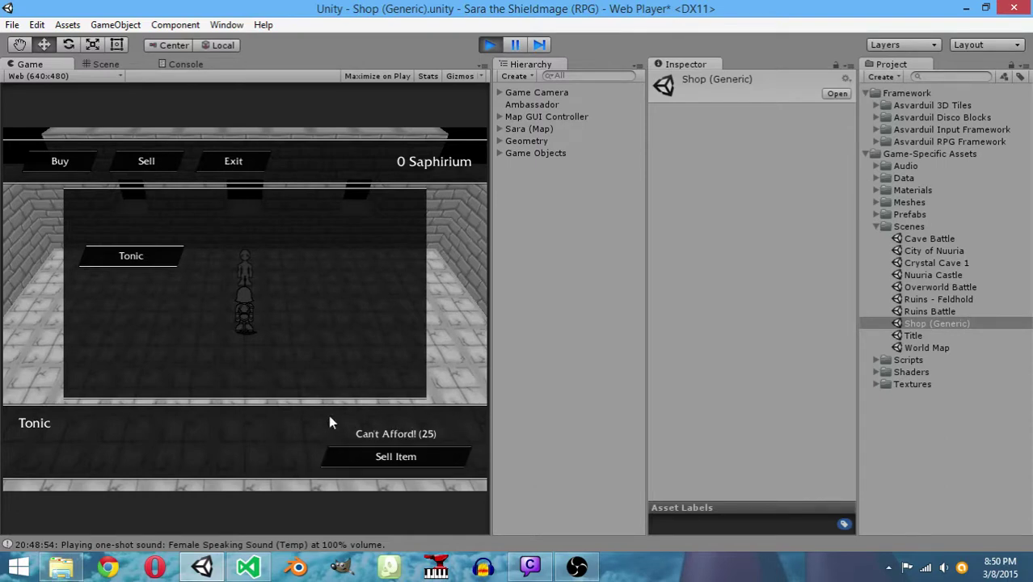
pyautogui.click(396, 457)
# Bring up the shop's buy list again, exit the shop interface and stop the play test
pyautogui.click(60, 161)
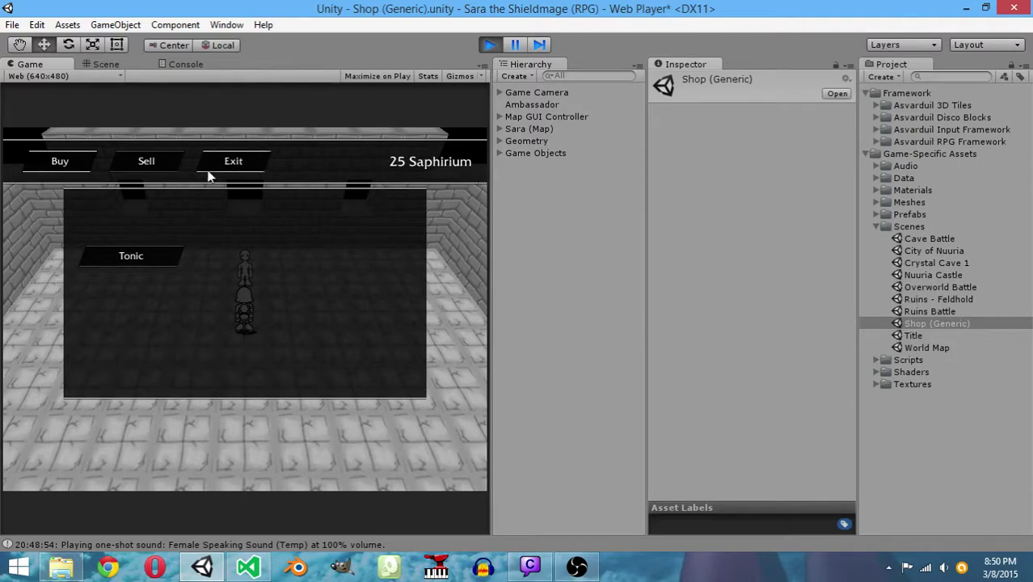
pyautogui.click(234, 161)
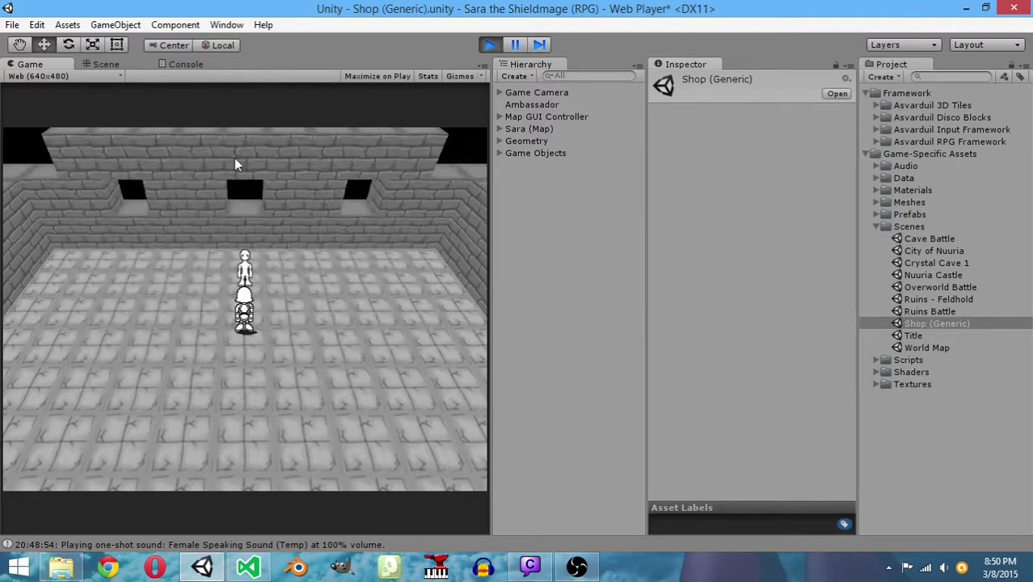
pyautogui.click(489, 46)
# Look over the shop room's walls, floor and entrance pillars in the Scene view, from the front and from an oblique angle
pyautogui.moveTo(366, 265); pyautogui.dragTo(324, 251, button='right')
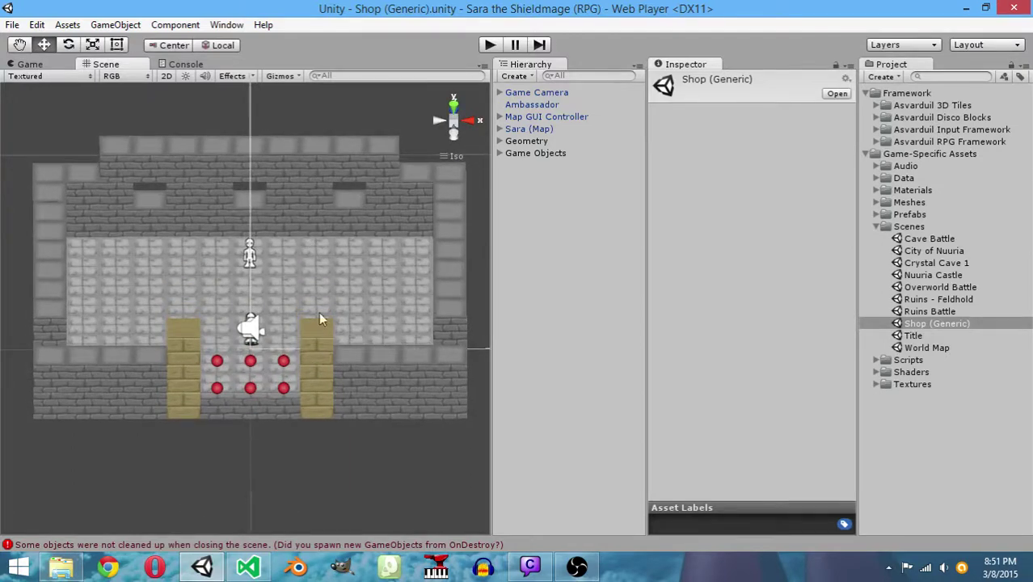
pyautogui.keyDown('alt'); pyautogui.moveTo(326, 332); pyautogui.dragTo(327, 329); pyautogui.keyUp('alt')
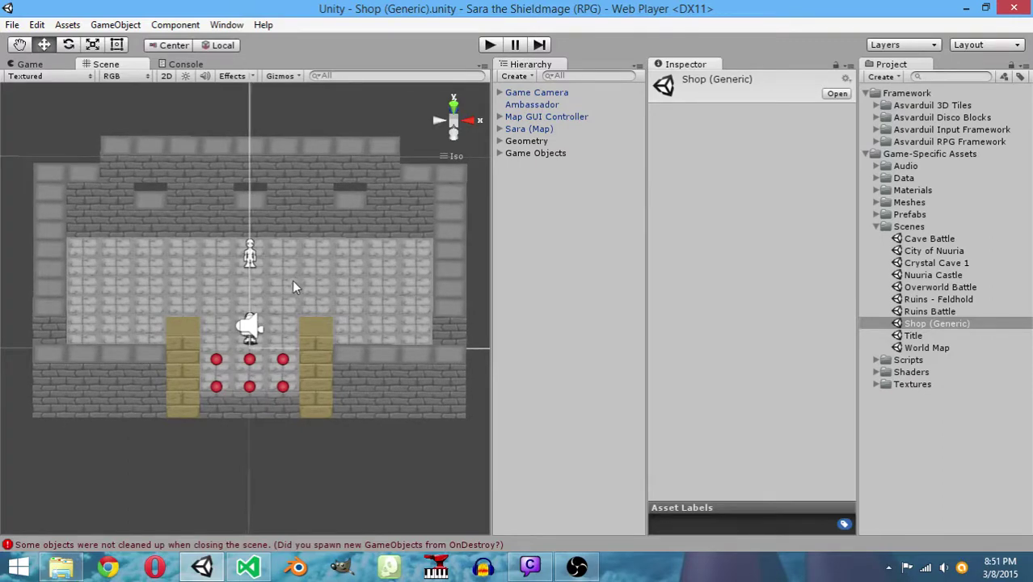
pyautogui.keyDown('alt'); pyautogui.moveTo(290, 284); pyautogui.dragTo(293, 291); pyautogui.keyUp('alt')
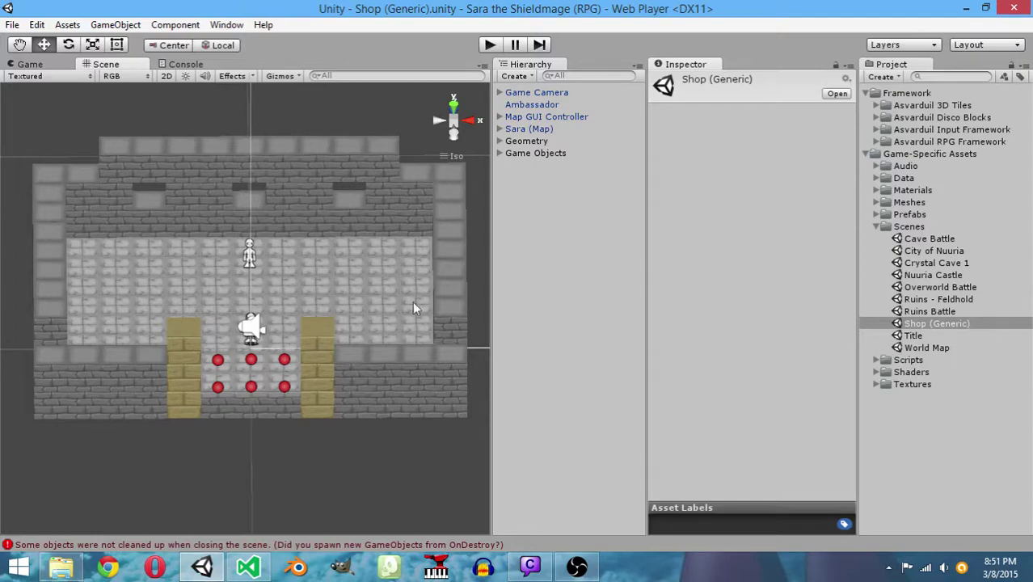
pyautogui.keyDown('alt'); pyautogui.moveTo(149, 342); pyautogui.dragTo(356, 159); pyautogui.keyUp('alt')
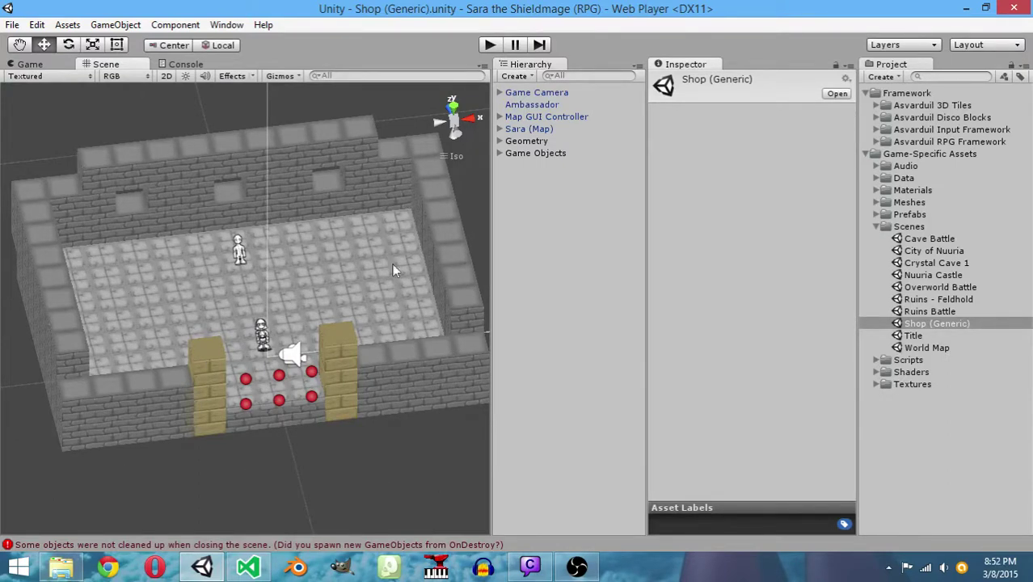
pyautogui.keyDown('alt'); pyautogui.moveTo(406, 367); pyautogui.dragTo(419, 334); pyautogui.keyUp('alt')
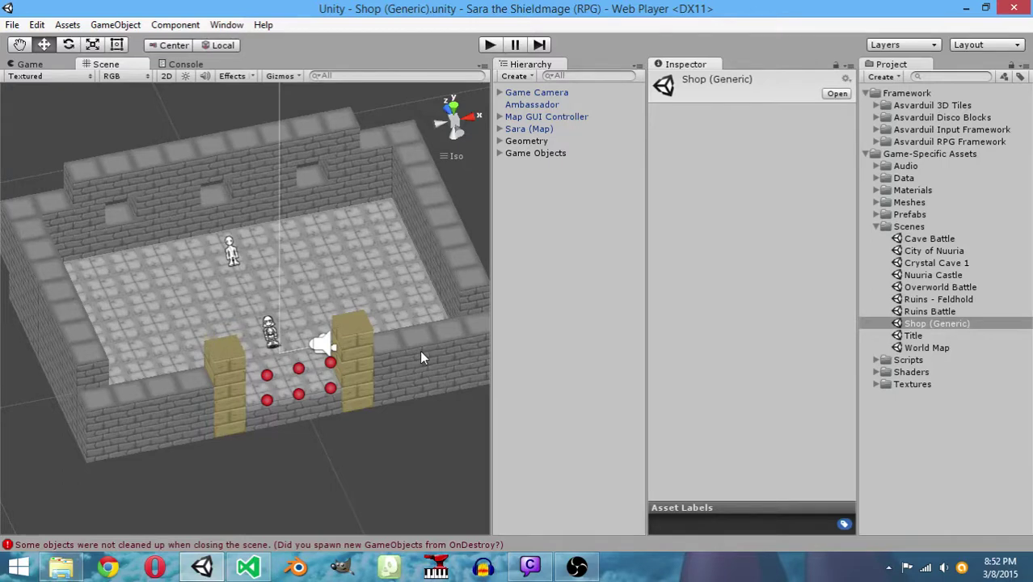
pyautogui.keyDown('alt'); pyautogui.moveTo(395, 344); pyautogui.dragTo(425, 332); pyautogui.keyUp('alt')
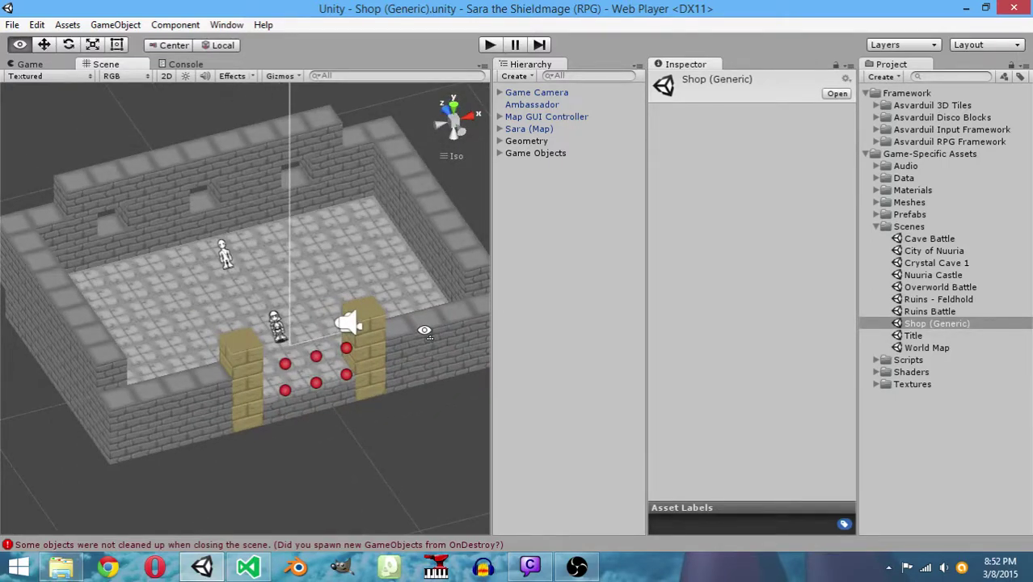
pyautogui.keyDown('alt'); pyautogui.moveTo(424, 332); pyautogui.dragTo(397, 330); pyautogui.keyUp('alt')
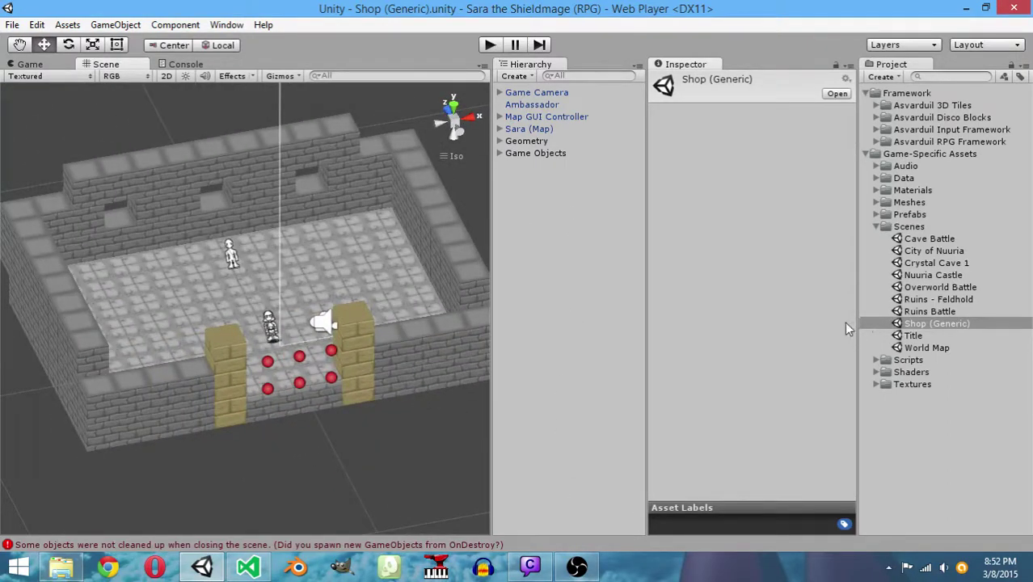
# Launch Blender in the background and open the City of Nuuria scene in Unity
pyautogui.click(298, 568)
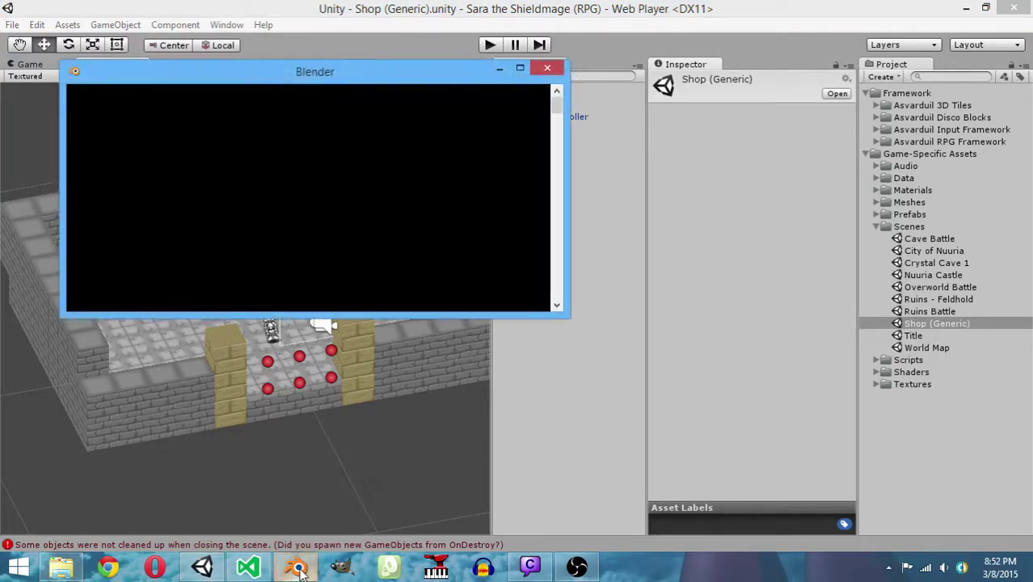
pyautogui.click(932, 422)
pyautogui.click(921, 276)
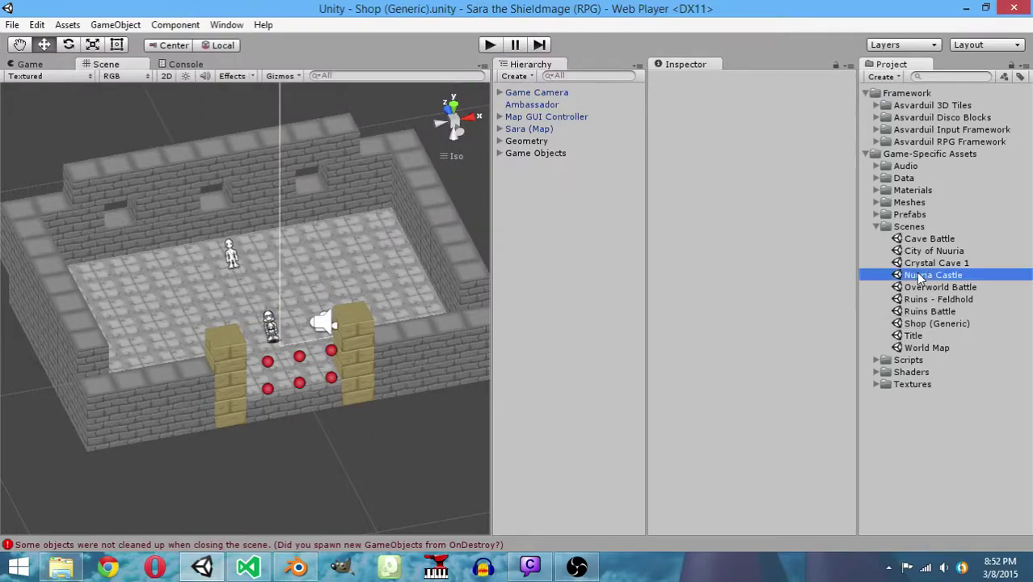
pyautogui.doubleClick(917, 252)
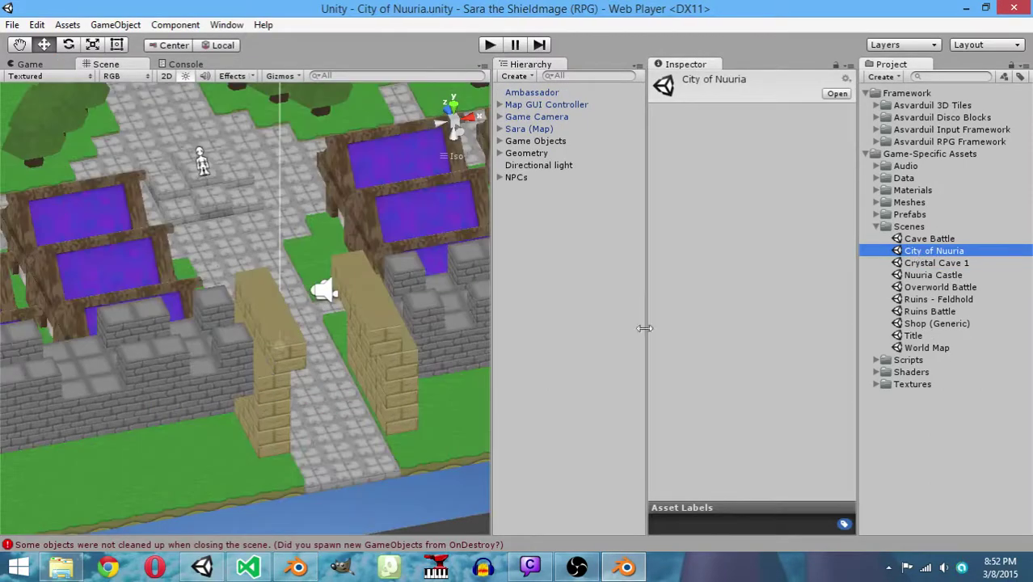
# Examine the City of Nuuria's overall layout in the Scene view, from oblique angles and from the top view
pyautogui.moveTo(323, 234); pyautogui.dragTo(224, 355)
pyautogui.scroll(5, 194, 324)
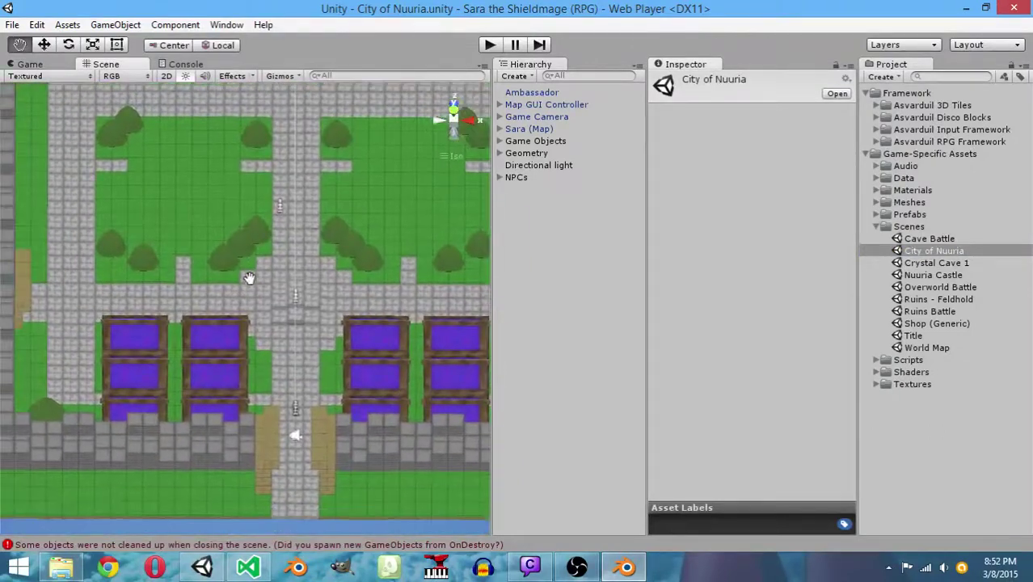
pyautogui.keyDown('alt'); pyautogui.moveTo(210, 280); pyautogui.dragTo(48, 161); pyautogui.keyUp('alt')
pyautogui.scroll(-6, 243, 268)
pyautogui.keyDown('alt'); pyautogui.moveTo(279, 273); pyautogui.dragTo(234, 274); pyautogui.keyUp('alt')
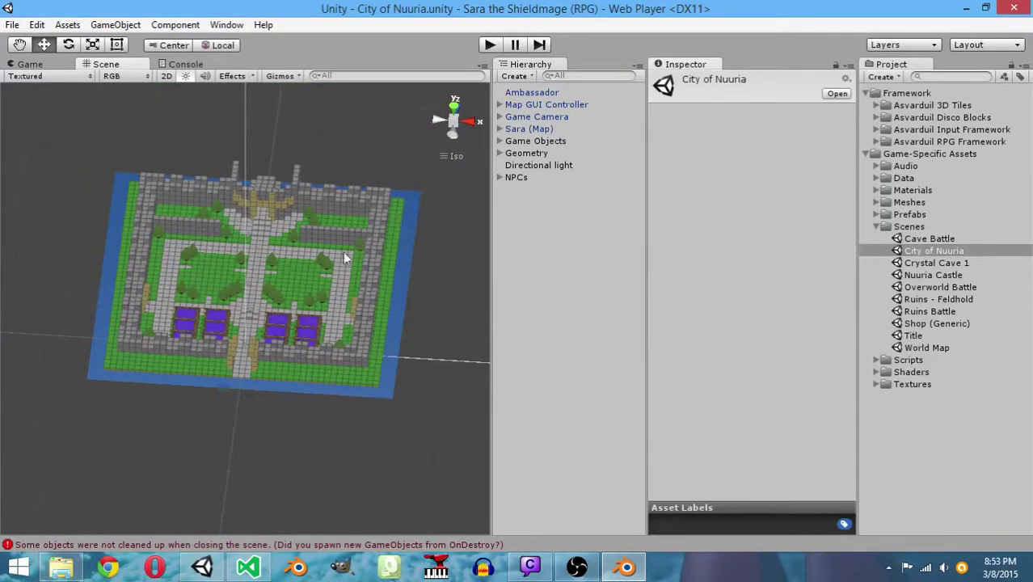
pyautogui.scroll(4, 304, 284)
pyautogui.keyDown('alt'); pyautogui.moveTo(304, 284); pyautogui.dragTo(335, 326); pyautogui.keyUp('alt')
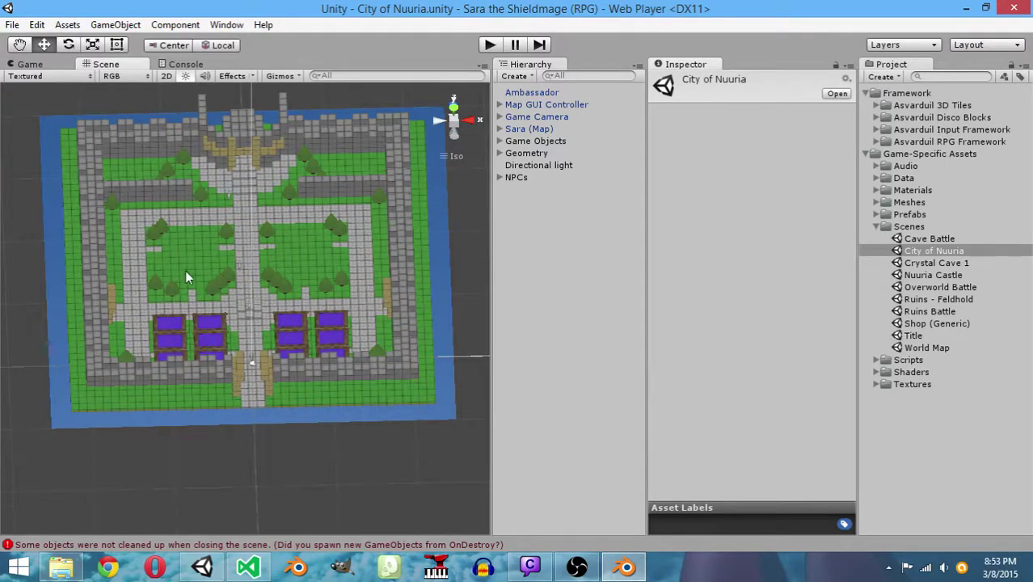
pyautogui.click(453, 102)
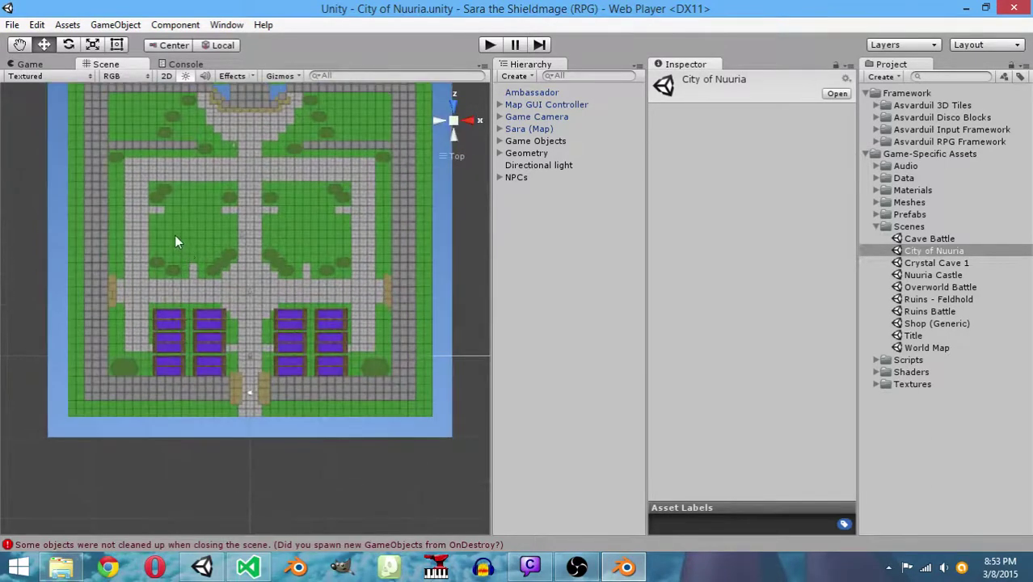
# Mark out a patch of grass in the city's western courtyard by selecting its Soil (Top) blocks
pyautogui.click(189, 240)
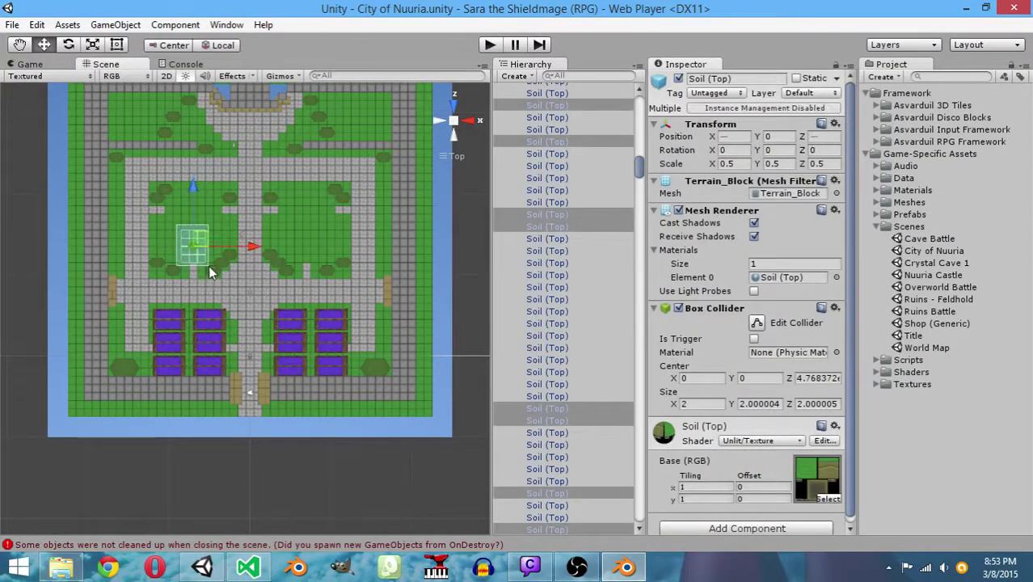
pyautogui.keyDown('shift'); pyautogui.click(215, 265); pyautogui.keyUp('shift')
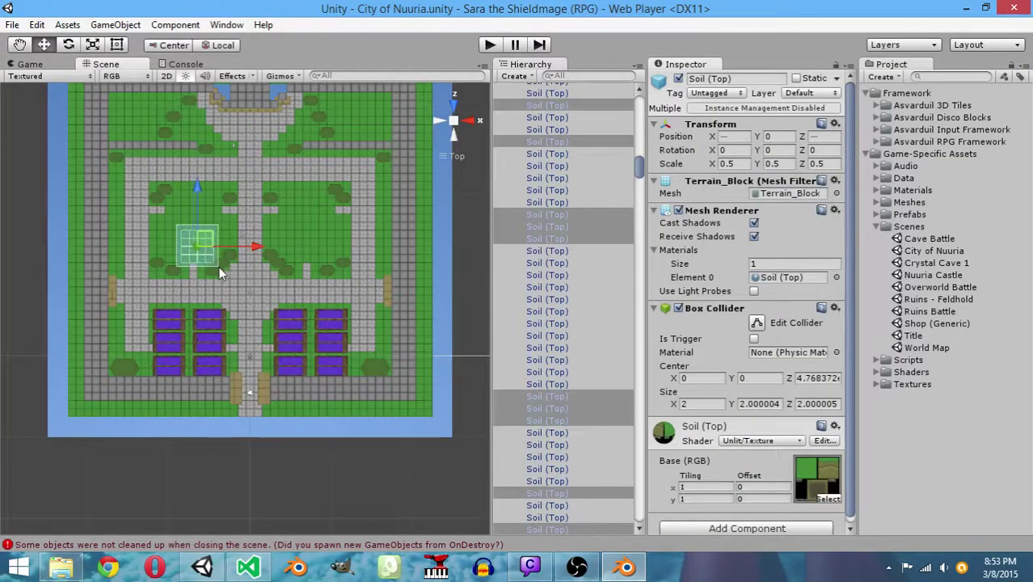
pyautogui.moveTo(169, 230); pyautogui.dragTo(182, 253)
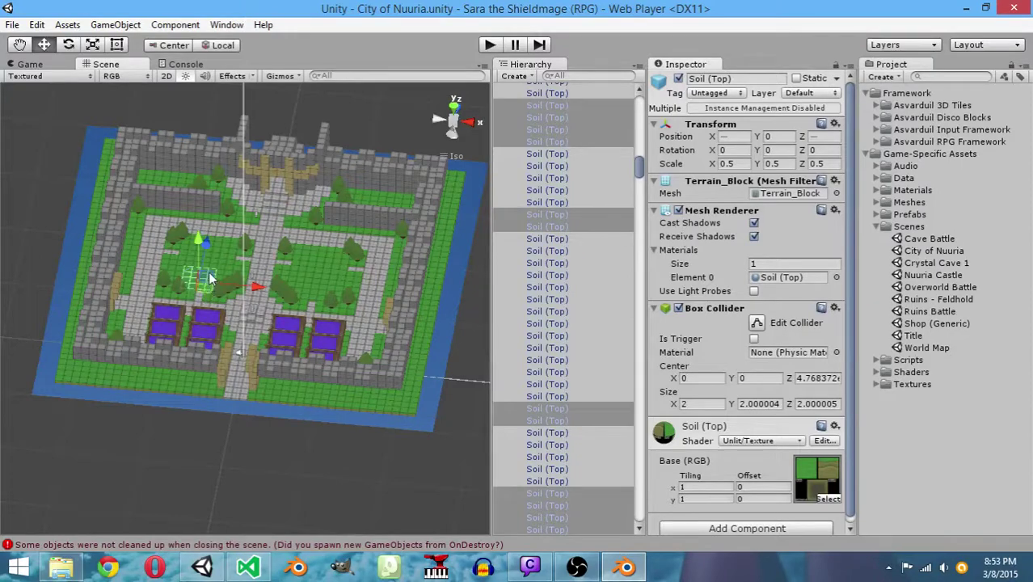
# Switch to Blender and dismiss its splash screen to work on the default cube
pyautogui.click(628, 569)
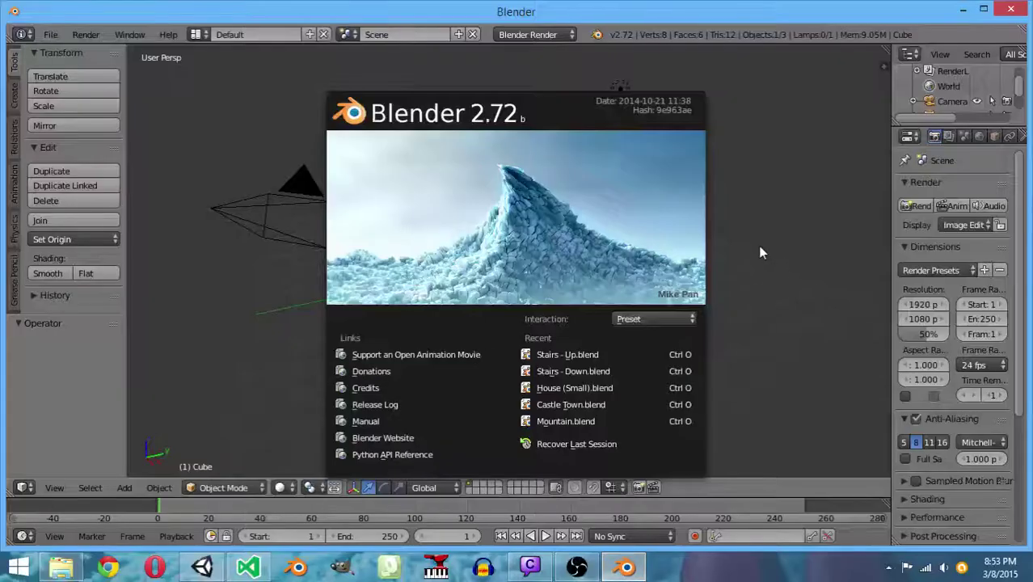
pyautogui.click(658, 257)
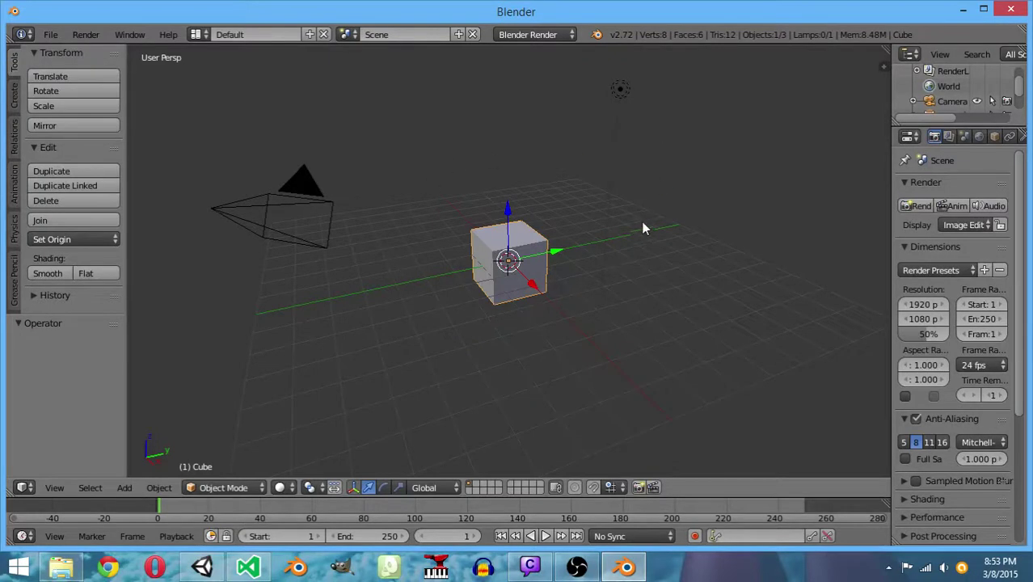
pyautogui.moveTo(643, 226); pyautogui.dragTo(570, 255, button='middle')
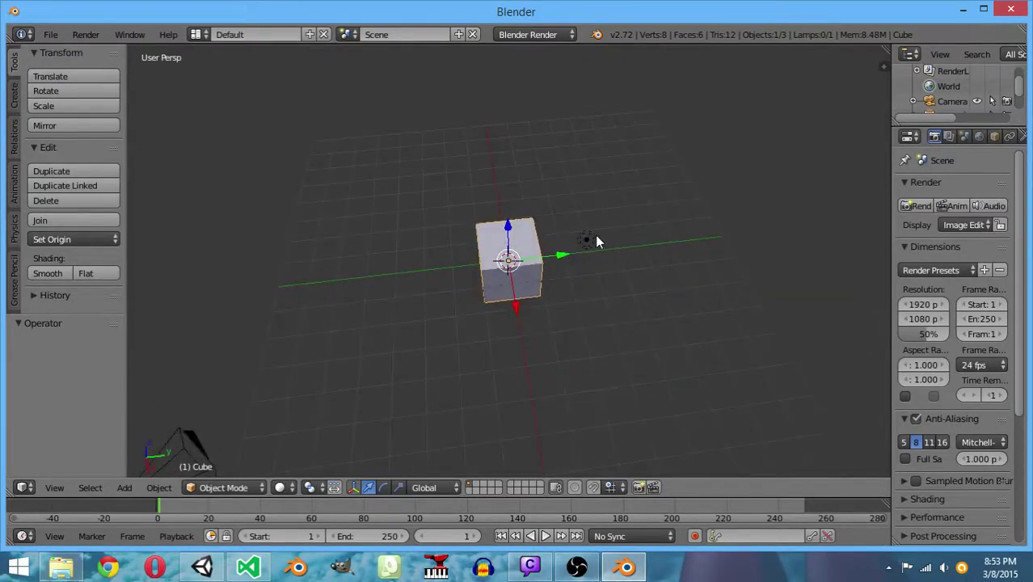
pyautogui.press('s')
pyautogui.press('x')
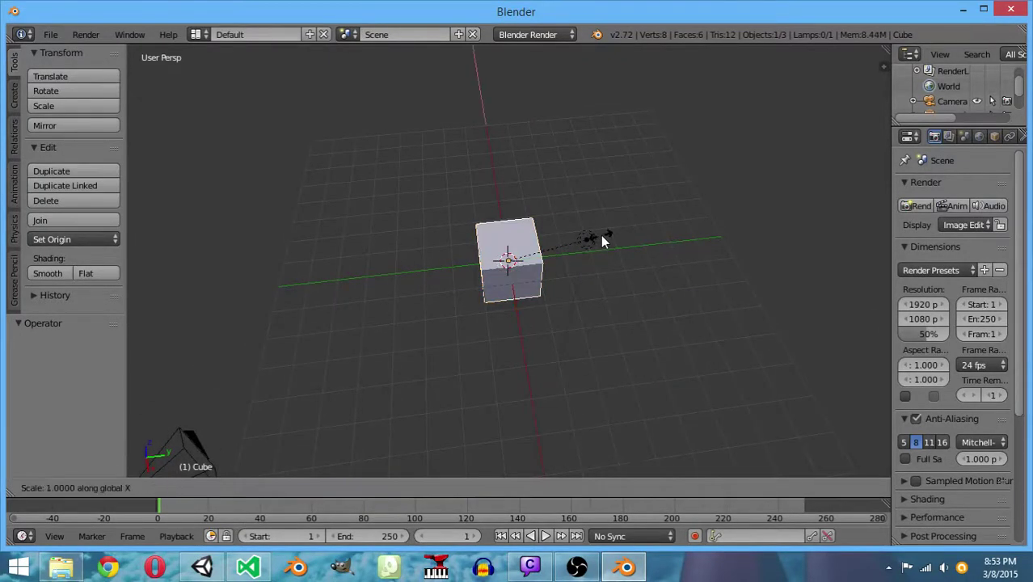
pyautogui.click(600, 236)
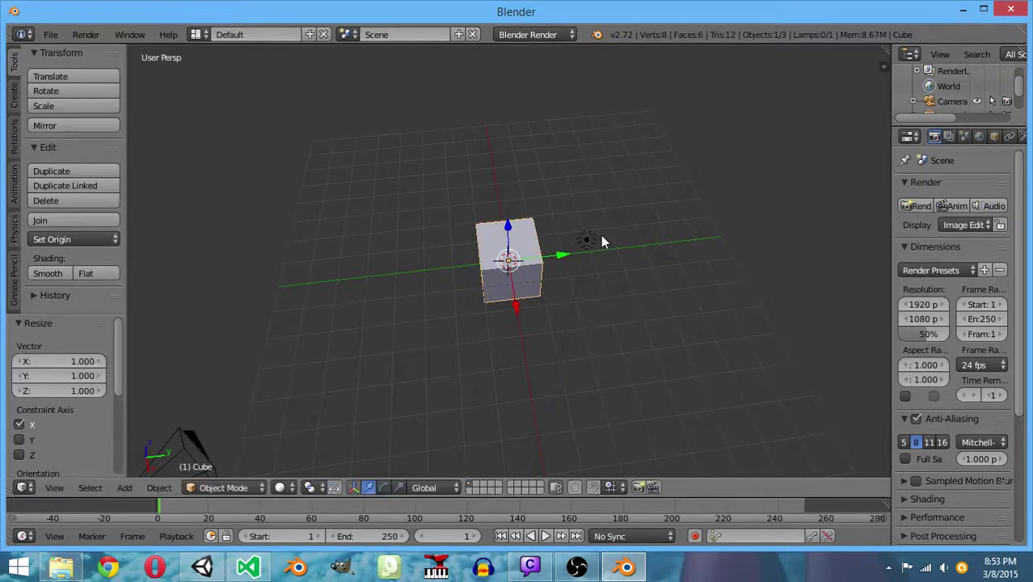
pyautogui.press('s')
pyautogui.click(600, 235)
pyautogui.press('s')
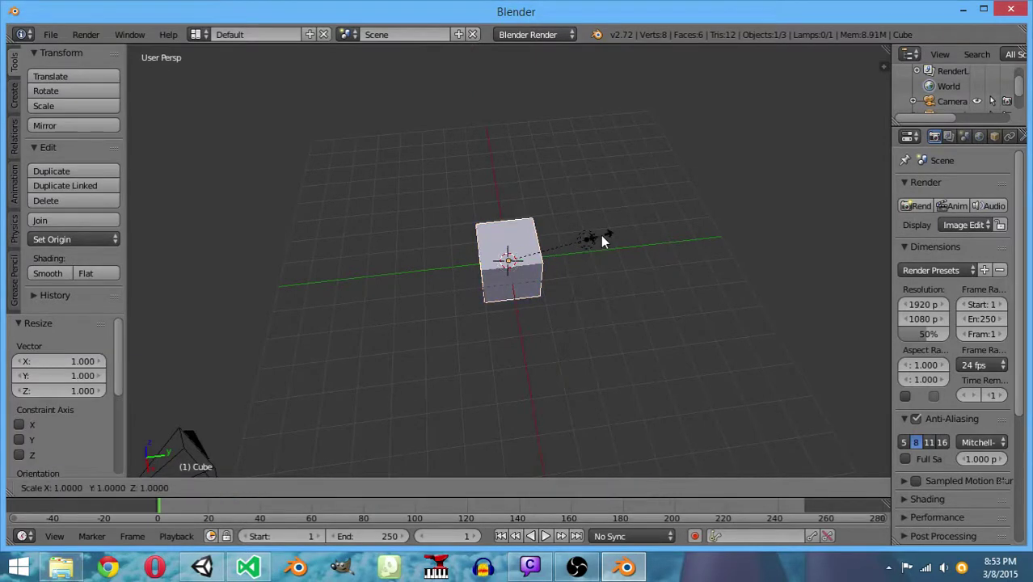
pyautogui.click(600, 235)
# Collapse the timeline and the outliner, and widen the Properties editor beside the 3D view
pyautogui.moveTo(14, 499); pyautogui.dragTo(18, 525)
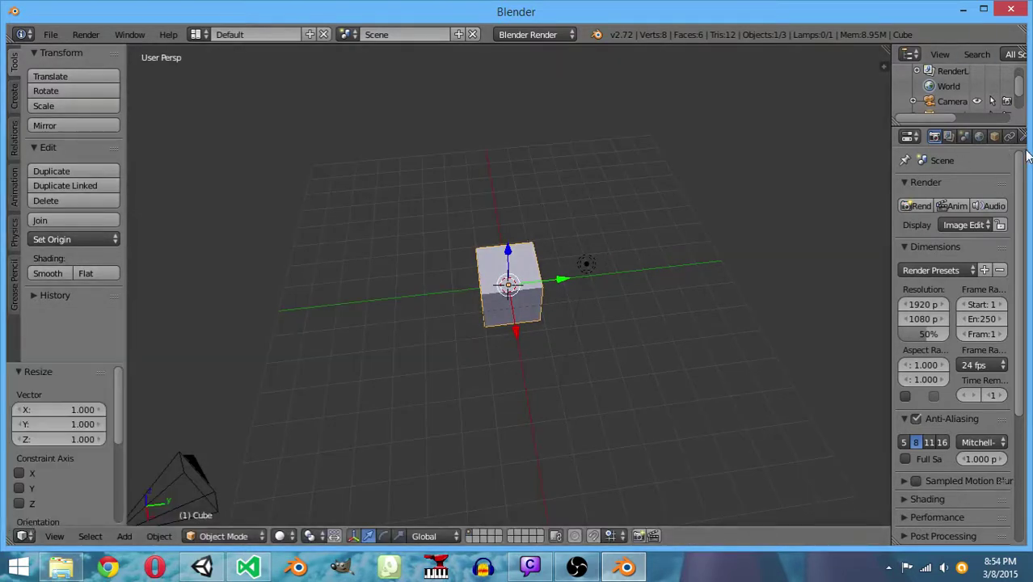
pyautogui.moveTo(1023, 129); pyautogui.dragTo(1022, 81)
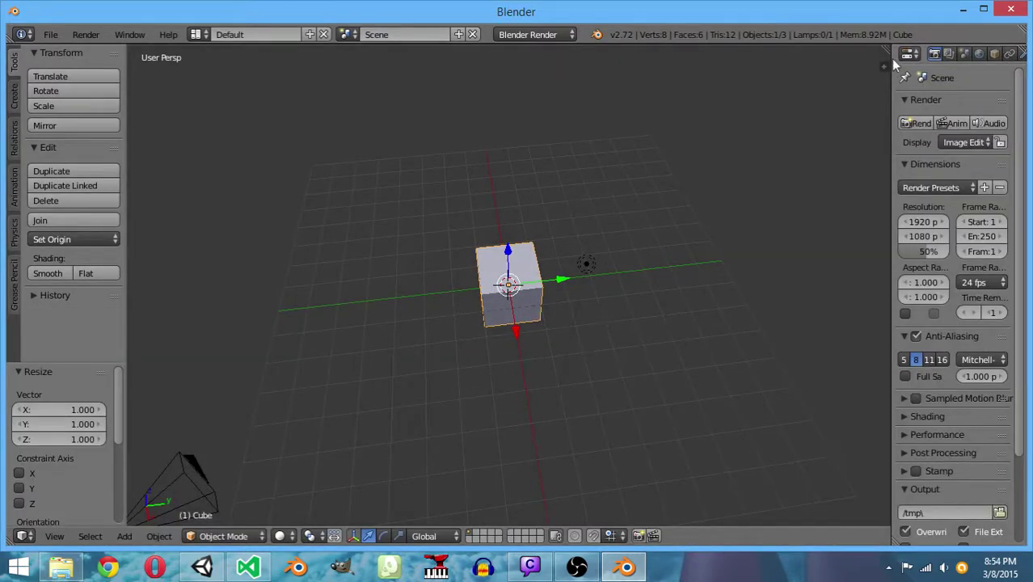
pyautogui.moveTo(891, 76); pyautogui.dragTo(808, 95)
pyautogui.moveTo(399, 360); pyautogui.dragTo(441, 318, button='middle')
pyautogui.scroll(3, 441, 318)
pyautogui.moveTo(628, 316)
pyautogui.mouseDown(button='middle')
pyautogui.moveTo(636, 338)
pyautogui.moveTo(661, 299)
pyautogui.moveTo(642, 312)
pyautogui.mouseUp(button='middle')
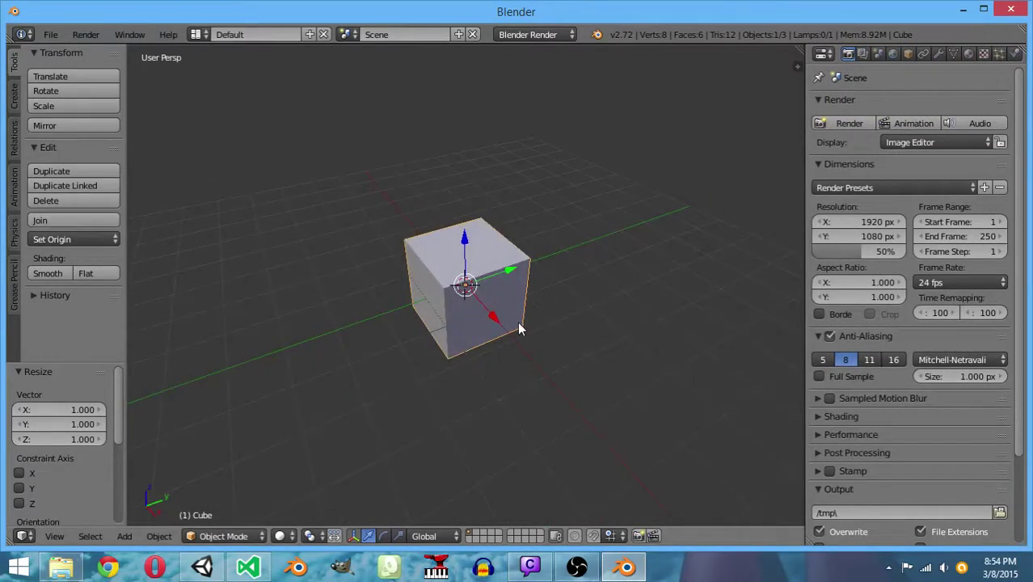
# Scale the cube by 2 along the X axis and by 2 along the Y axis
pyautogui.press('s')
pyautogui.press('x')
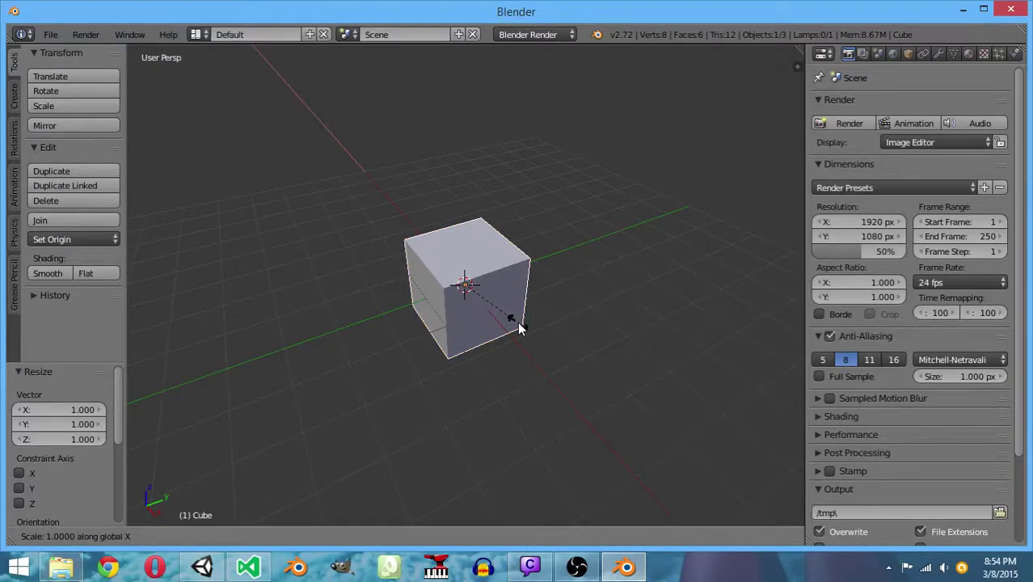
pyautogui.press('2')
pyautogui.press('Return')
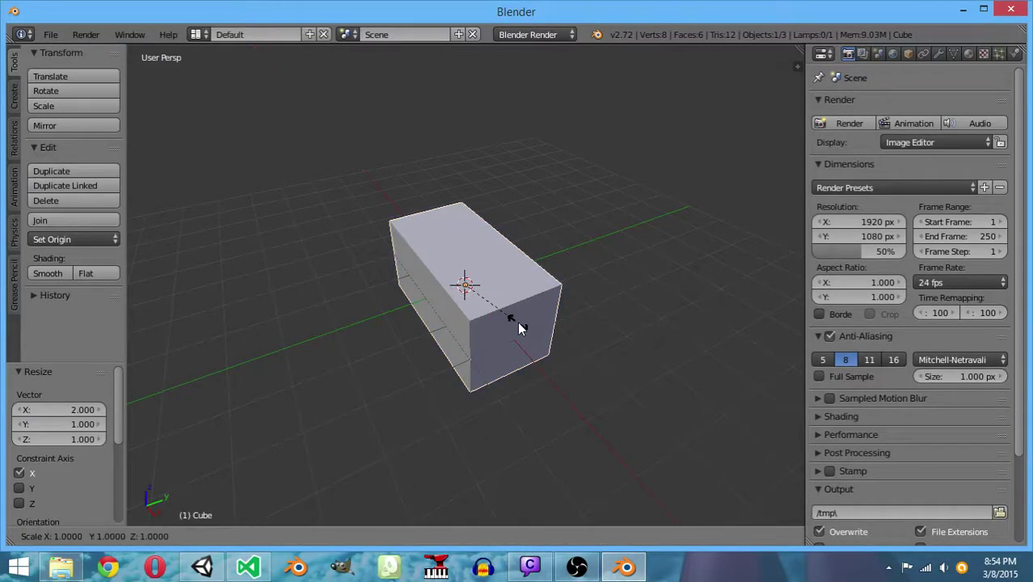
pyautogui.press('y')
pyautogui.press('2')
pyautogui.press('Return')
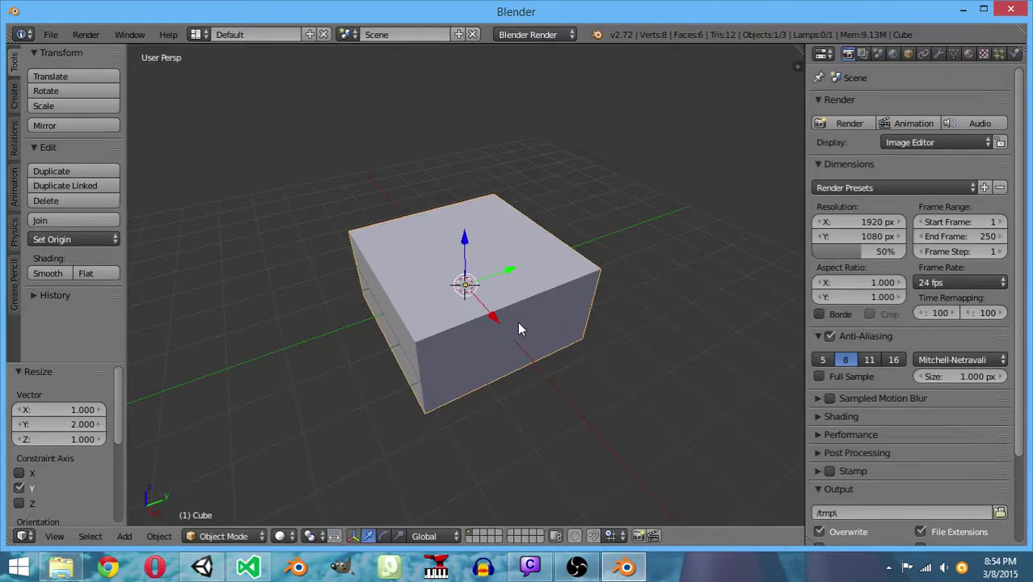
pyautogui.moveTo(571, 341); pyautogui.dragTo(468, 315, button='middle')
pyautogui.press('Tab')
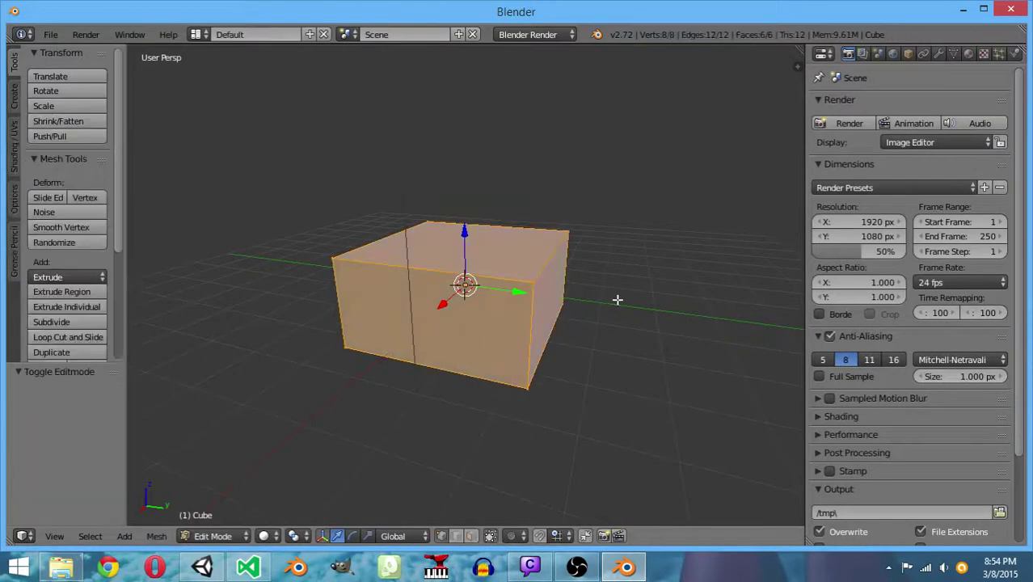
pyautogui.press('Tab')
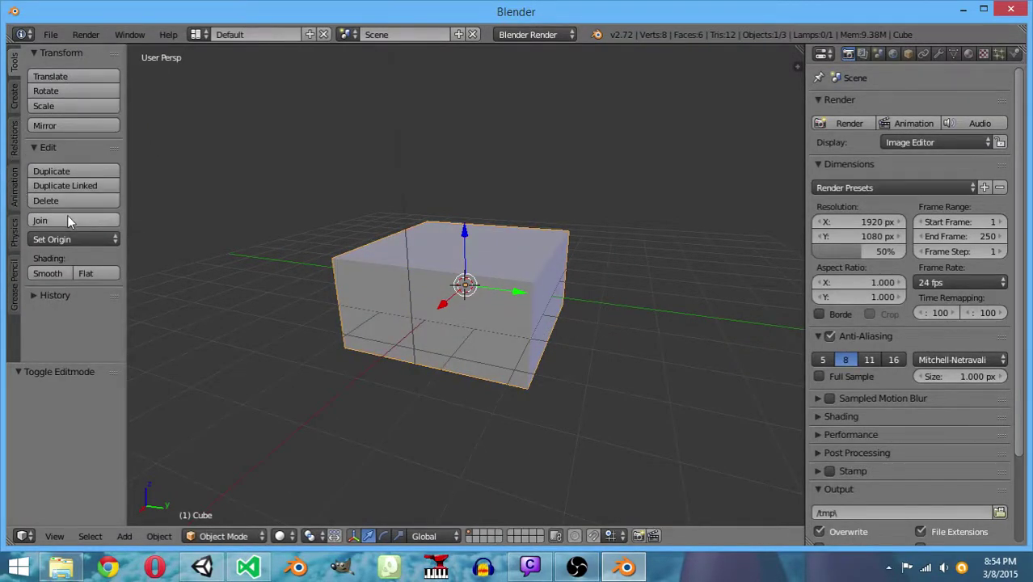
pyautogui.click(14, 96)
pyautogui.scroll(-5, 67, 198)
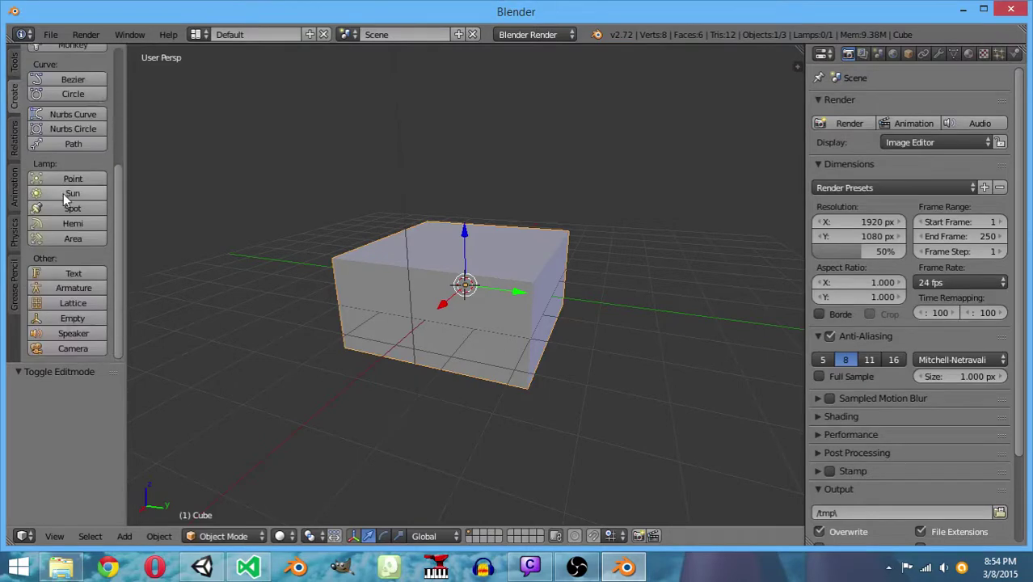
pyautogui.scroll(5, 68, 198)
pyautogui.click(14, 64)
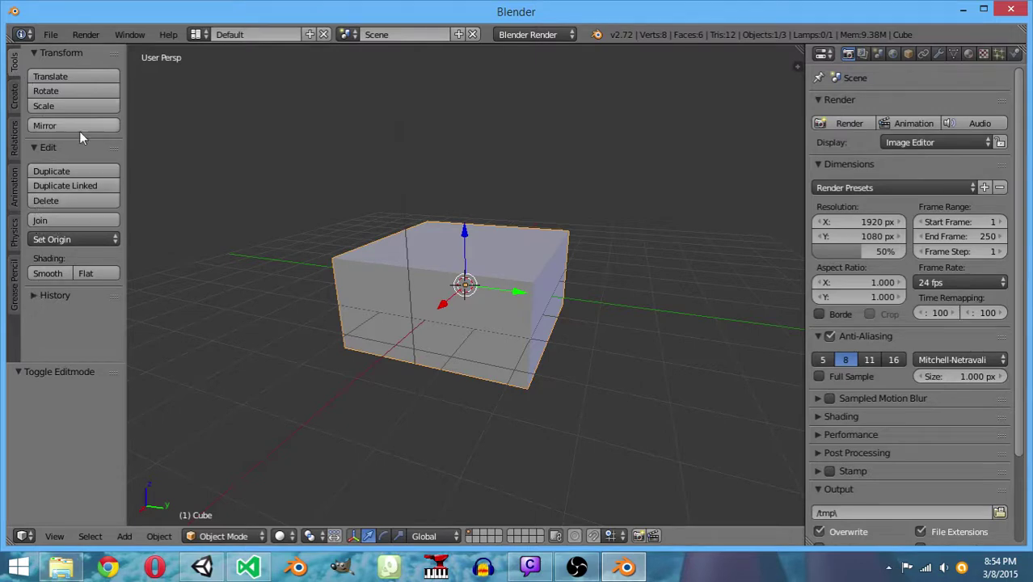
# In Edit Mode, add a loop cut across the block's Y length with an edge slide of 0.8, near its +Y end
pyautogui.press('Tab')
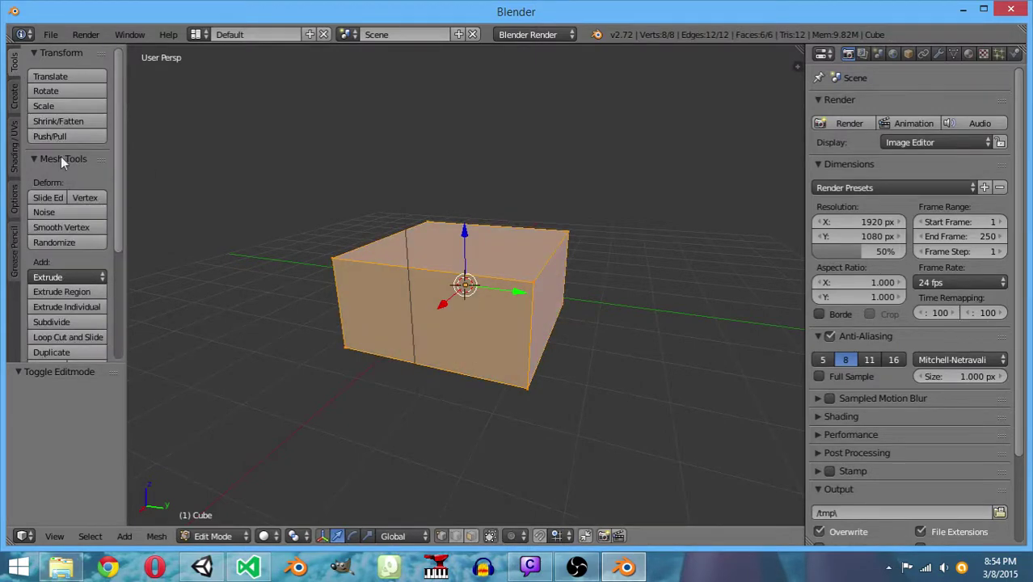
pyautogui.click(68, 337)
pyautogui.click(473, 286)
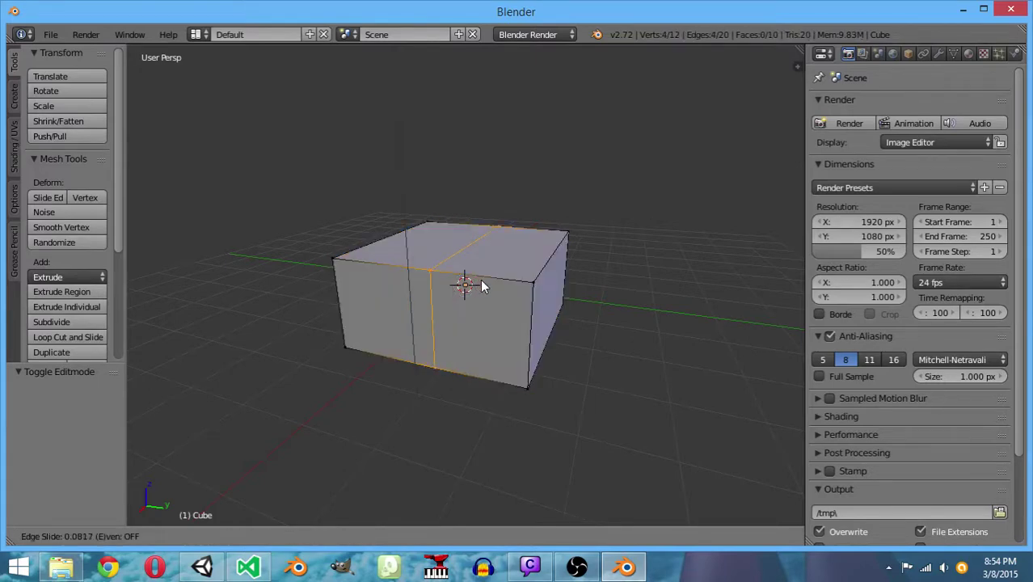
pyautogui.write('0.8')
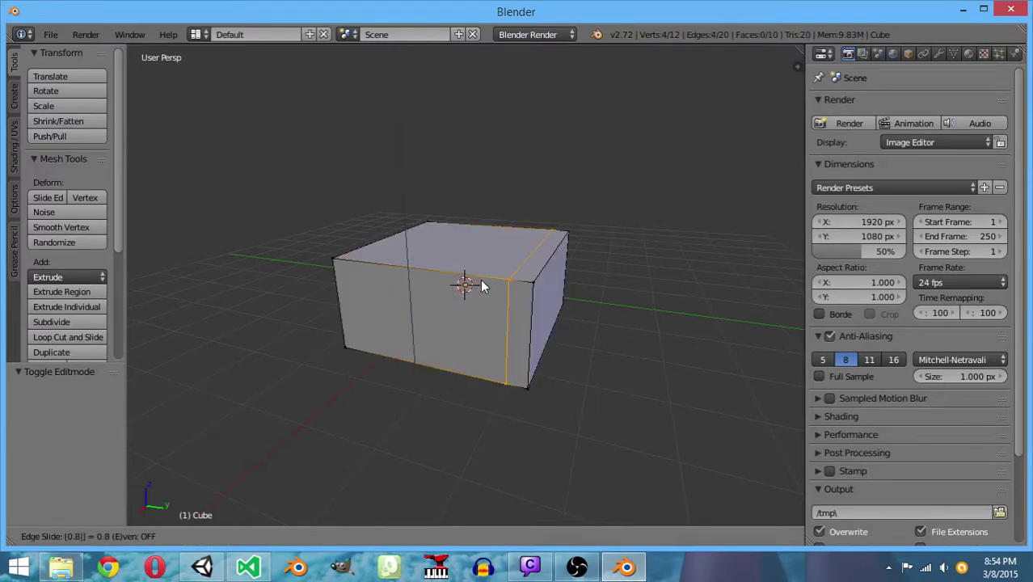
pyautogui.press('Return')
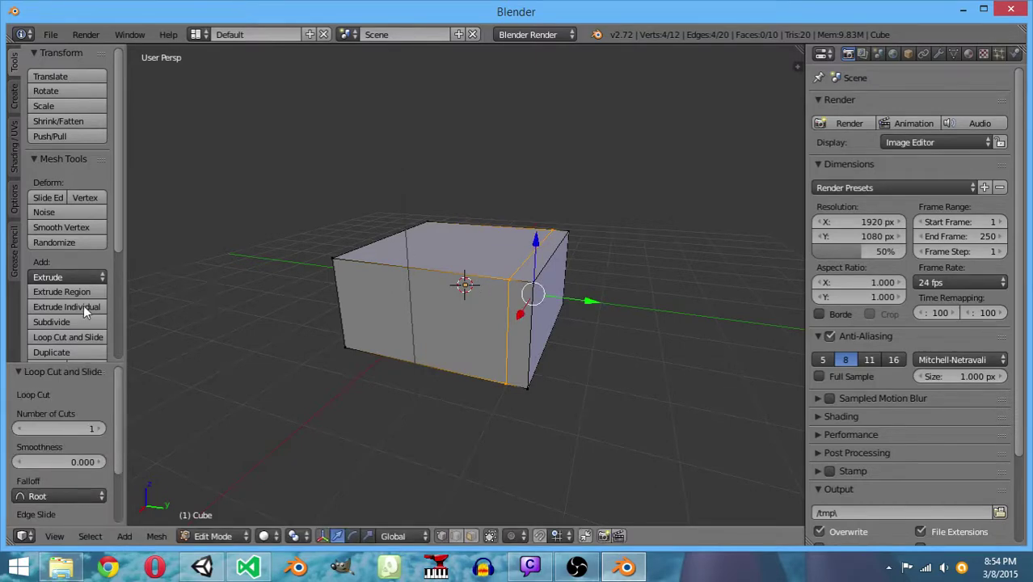
# Add a second parallel loop cut near the block's -Y end, with an edge slide of -0.7
pyautogui.click(68, 337)
pyautogui.click(436, 288)
pyautogui.rightClick(435, 288)
pyautogui.press('g')
pyautogui.press('g')
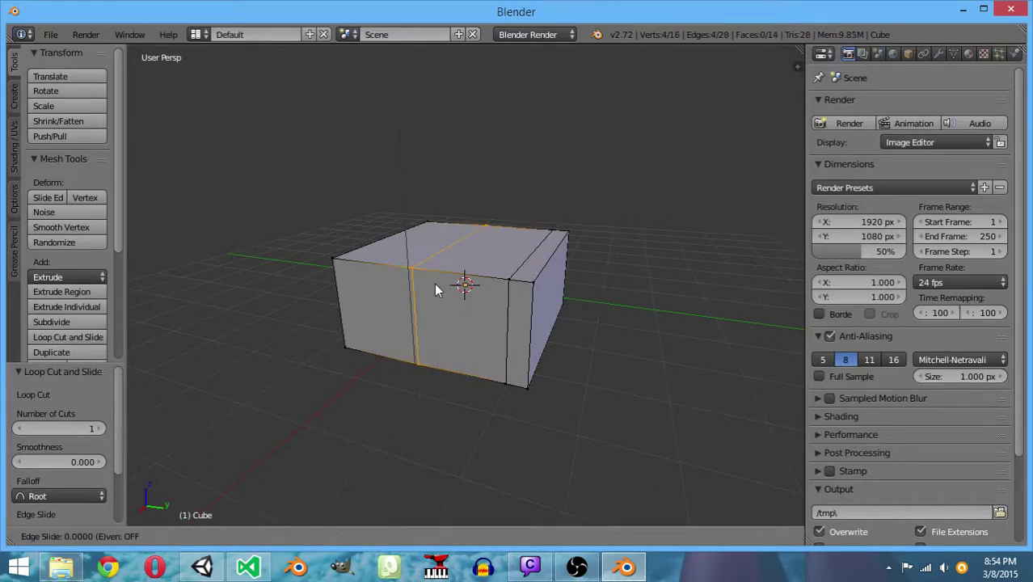
pyautogui.write('0.7')
pyautogui.write('-')
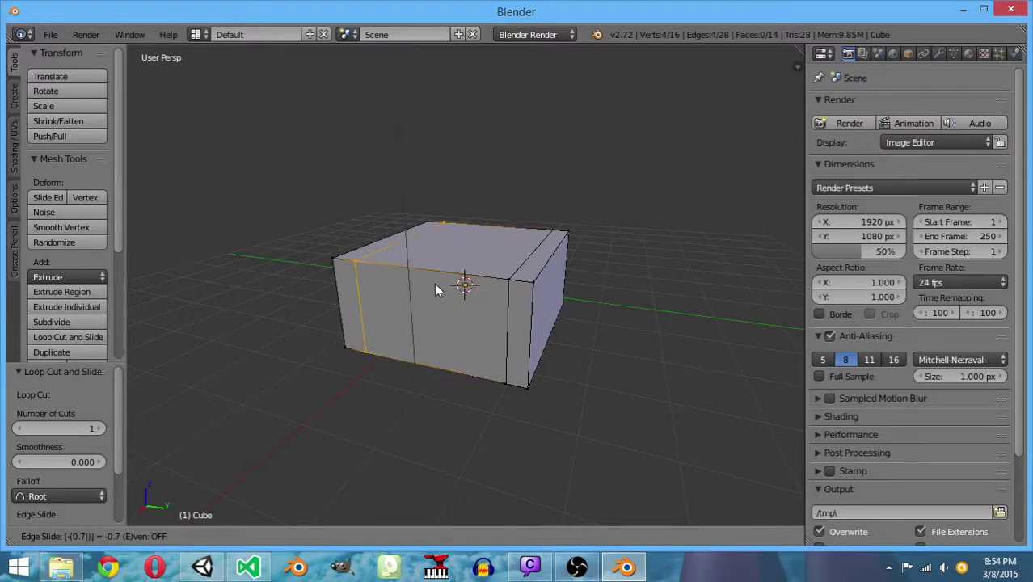
pyautogui.press('Return')
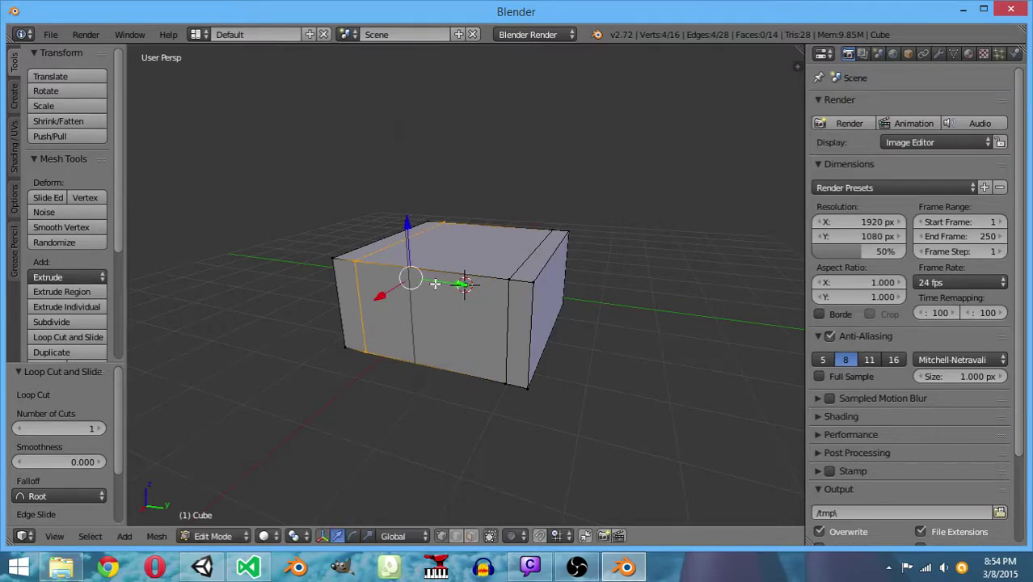
# Add a loop cut perpendicular to the first two, near the block's +X side, with an edge slide of 0.8
pyautogui.click(47, 338)
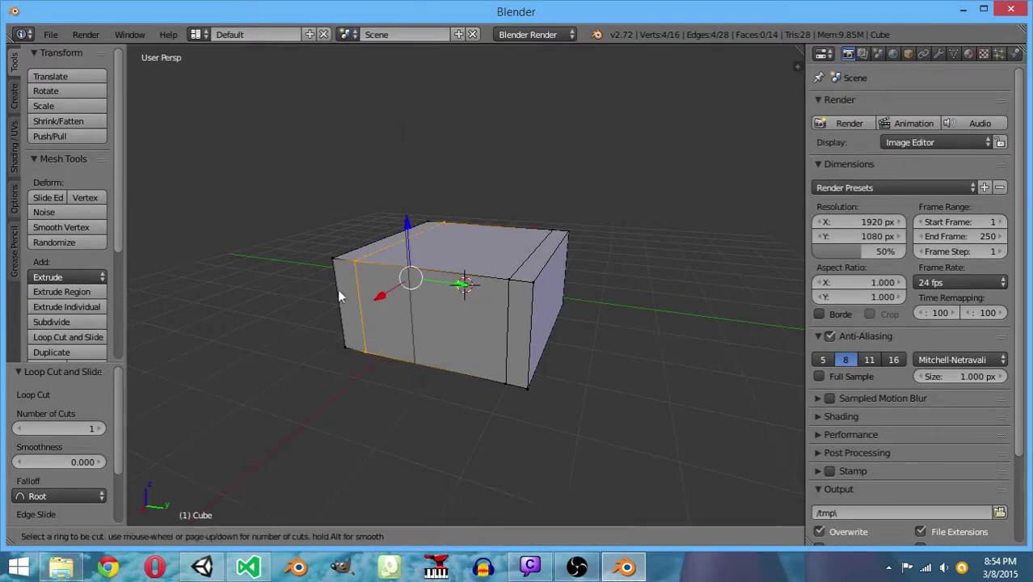
pyautogui.click(521, 268)
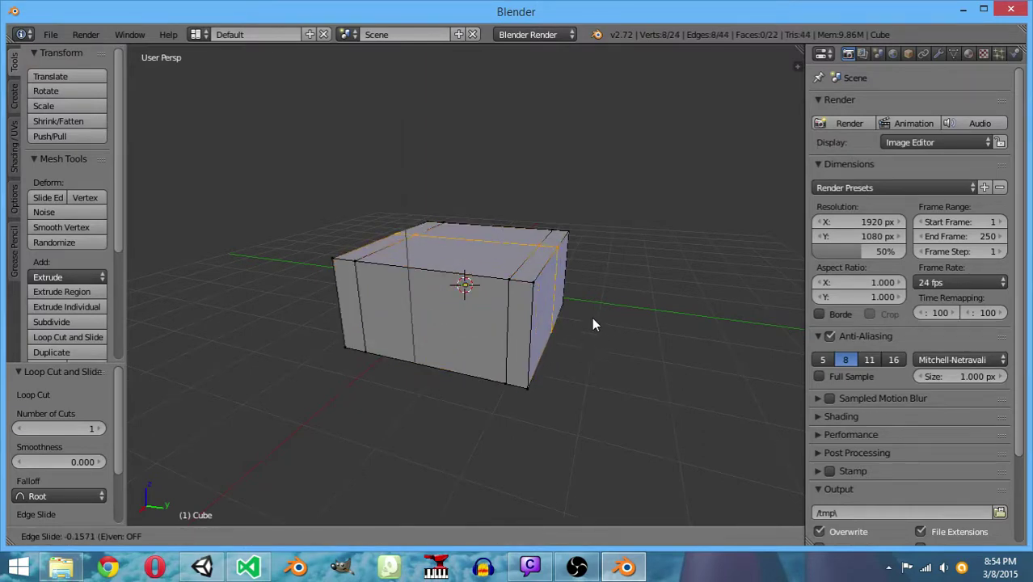
pyautogui.write('0.8')
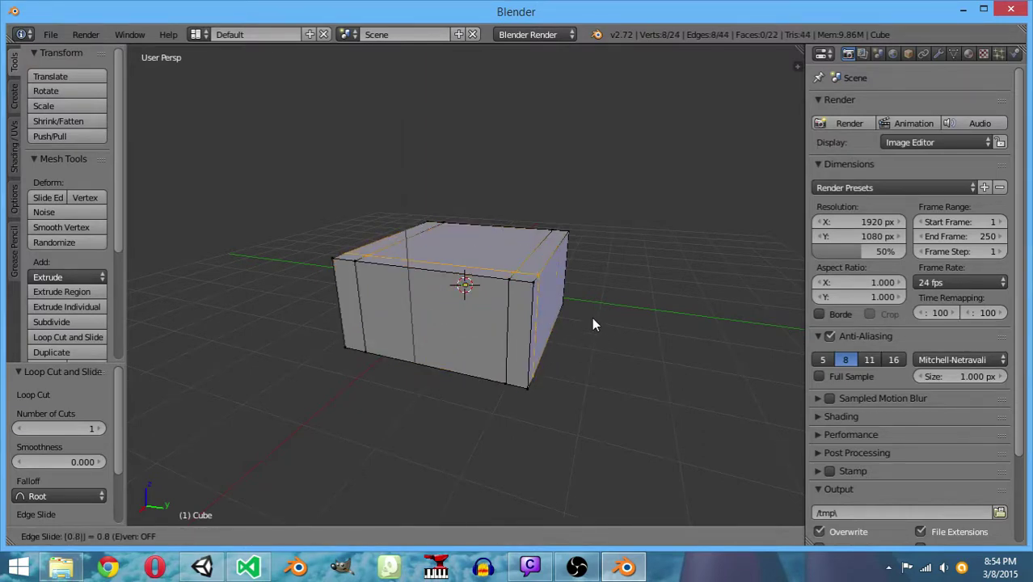
pyautogui.press('Return')
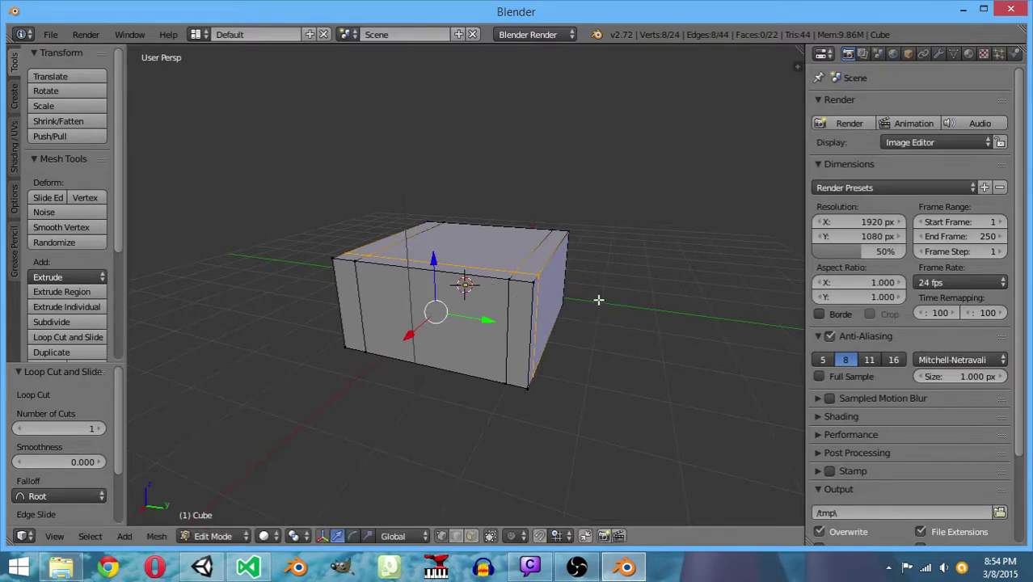
# Add a matching loop cut near the block's -X side, with an edge slide of -0.7
pyautogui.moveTo(599, 300); pyautogui.dragTo(546, 350, button='middle')
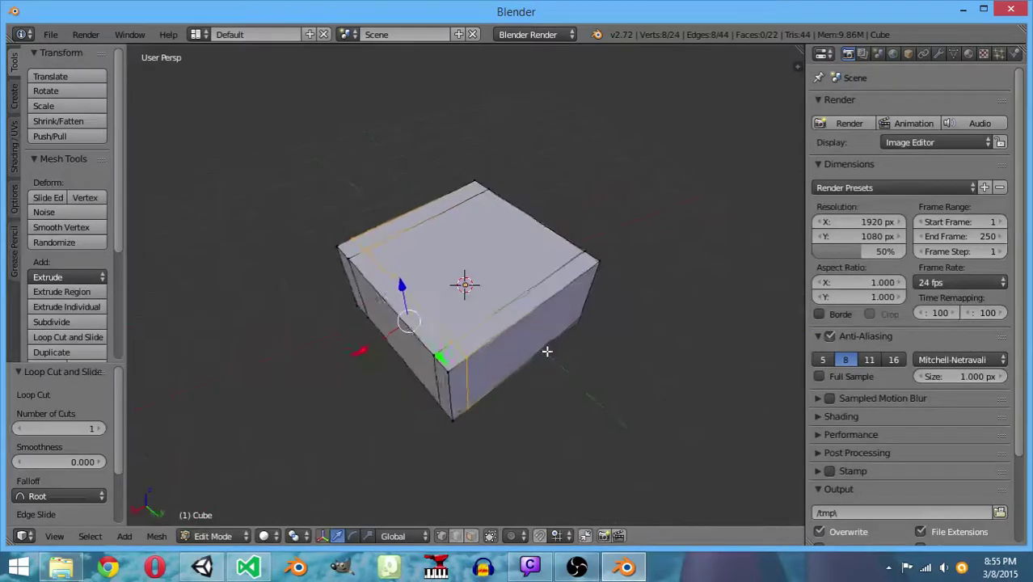
pyautogui.click(44, 343)
pyautogui.click(491, 291)
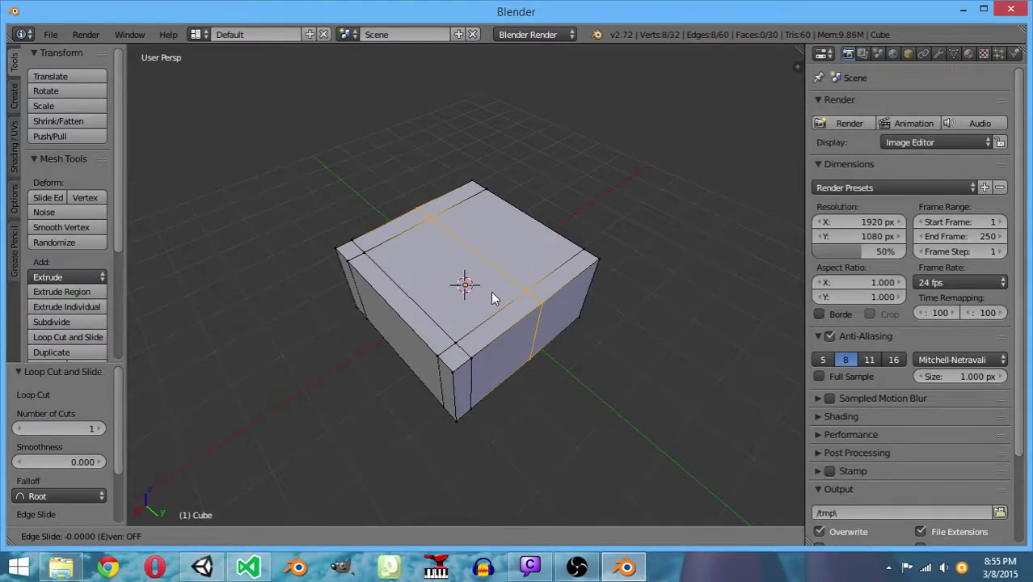
pyautogui.write('-0.7')
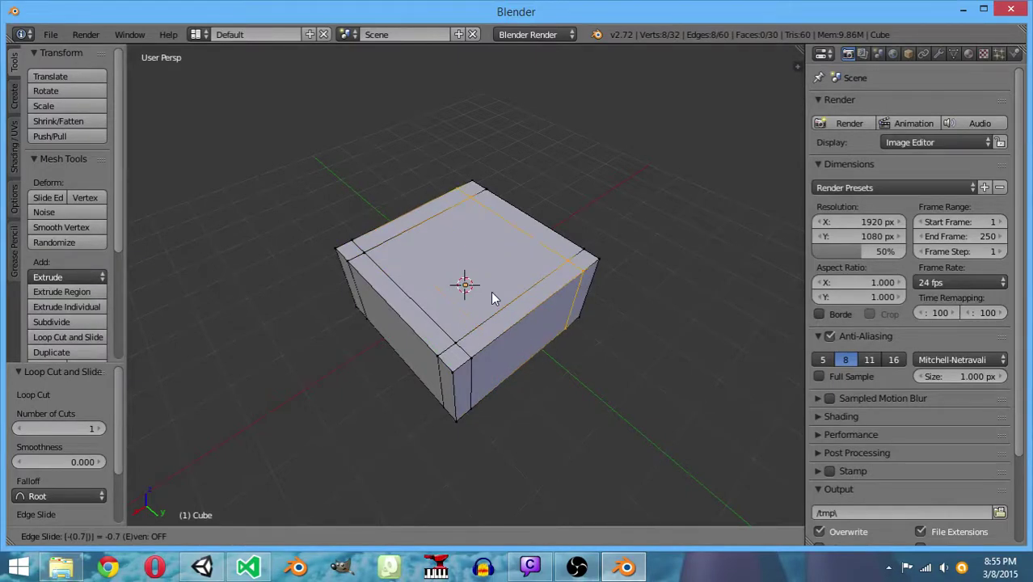
pyautogui.press('Return')
# Deselect the whole mesh and switch to a view of the block from directly above
pyautogui.press('a')
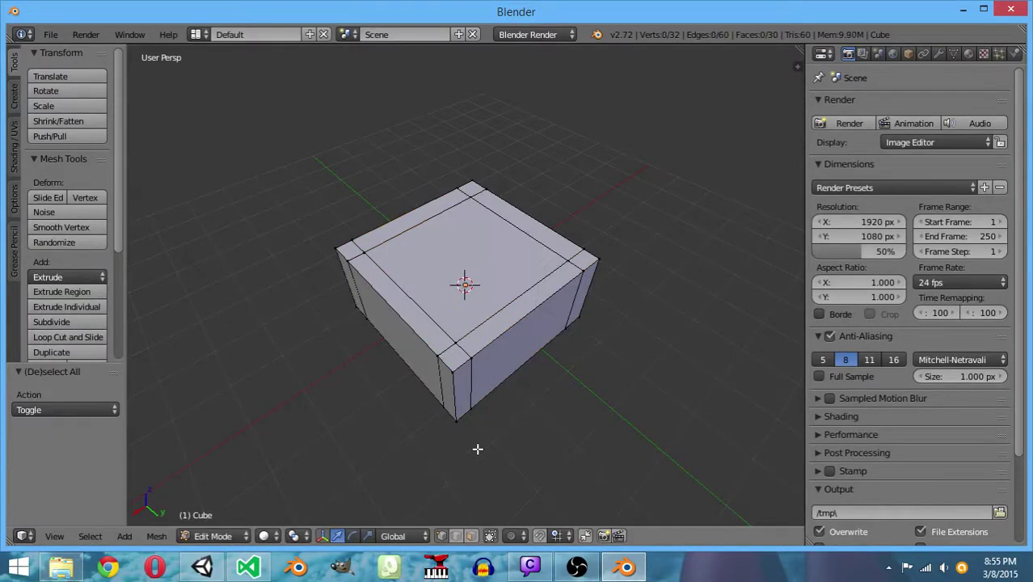
pyautogui.moveTo(449, 435); pyautogui.dragTo(600, 439, button='middle')
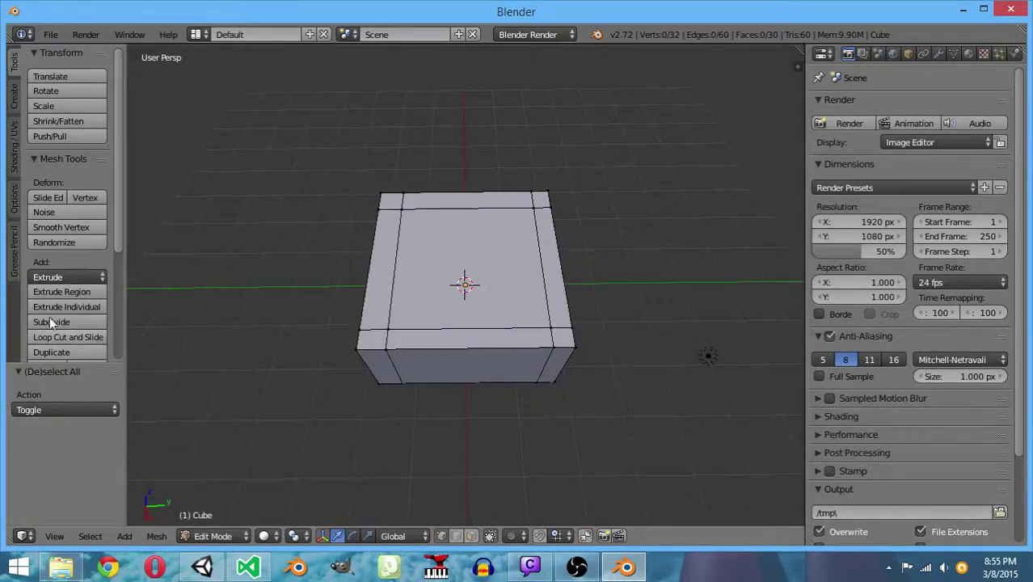
pyautogui.click(55, 536)
pyautogui.click(95, 467)
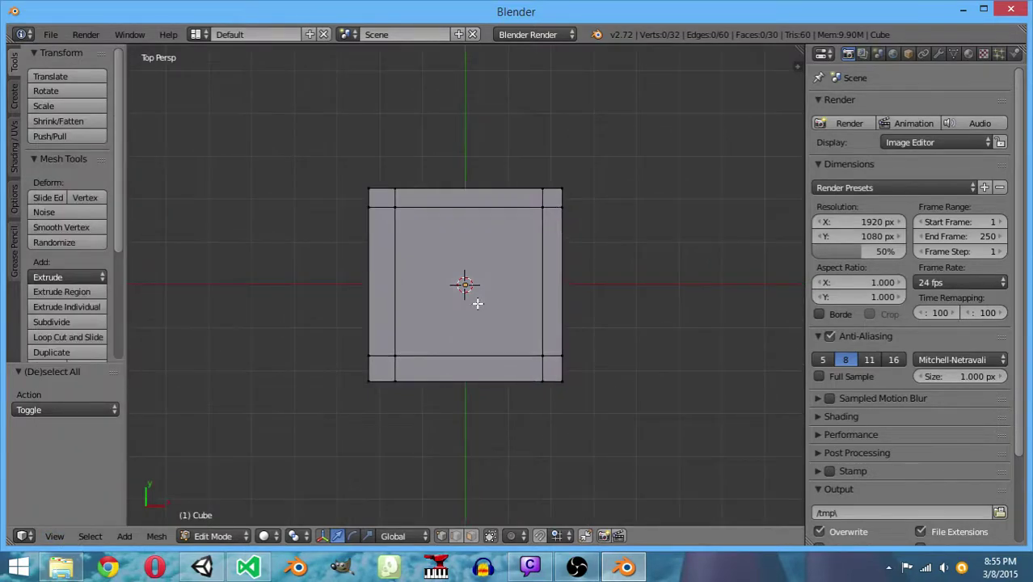
# Try extruding the three outer vertices at the block's -X/-Y corner by 0.1 along Z, then undo the extrusion and clear the selection
pyautogui.moveTo(346, 334); pyautogui.dragTo(404, 394)
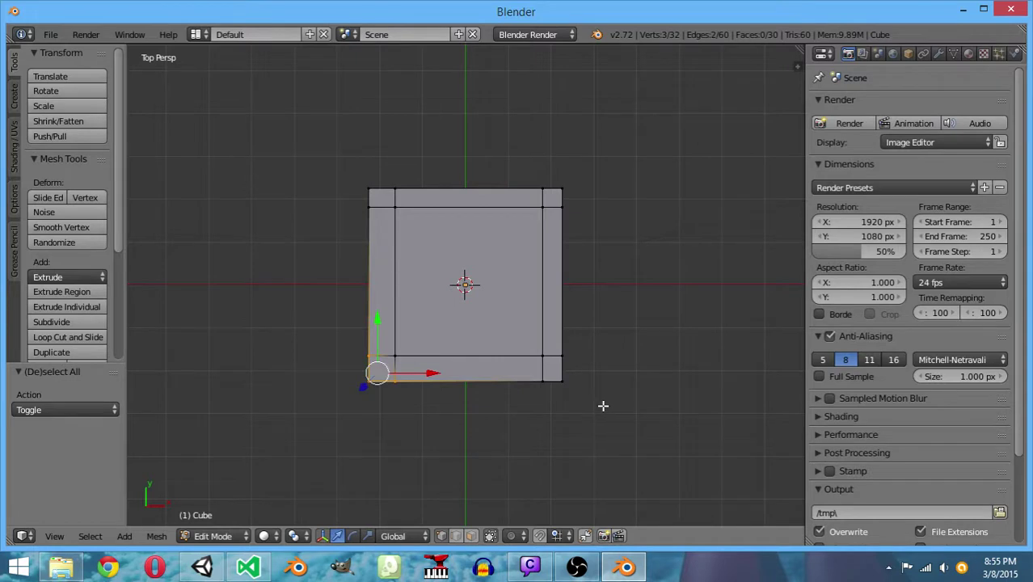
pyautogui.write('e0.1')
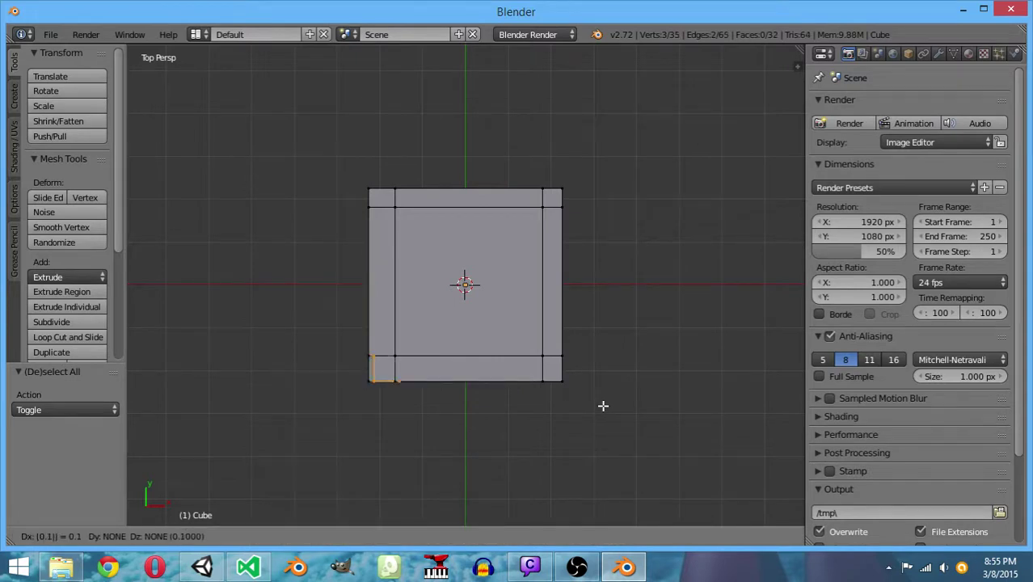
pyautogui.press('BackSpace')
pyautogui.press('BackSpace')
pyautogui.write('z')
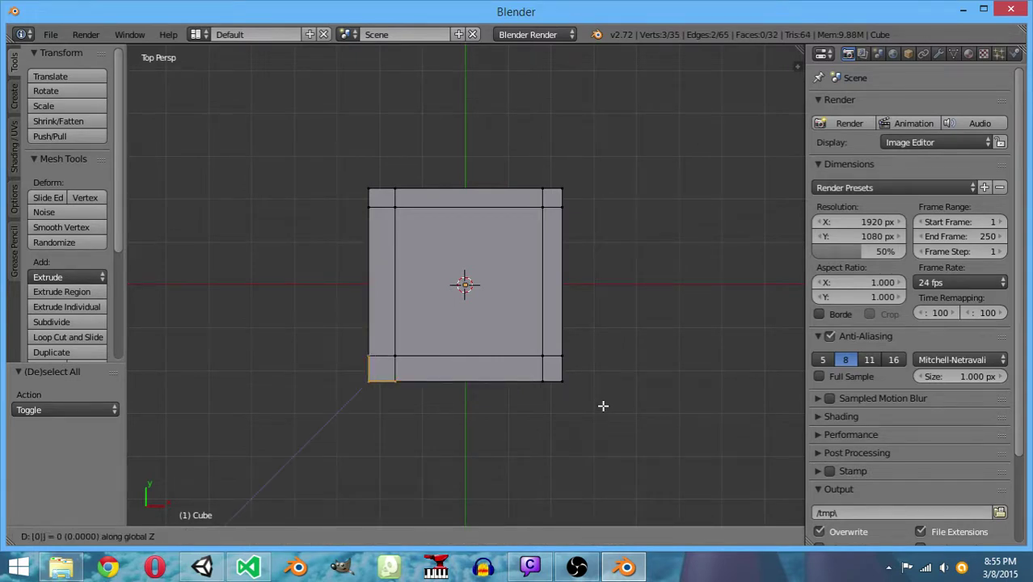
pyautogui.write('0.1')
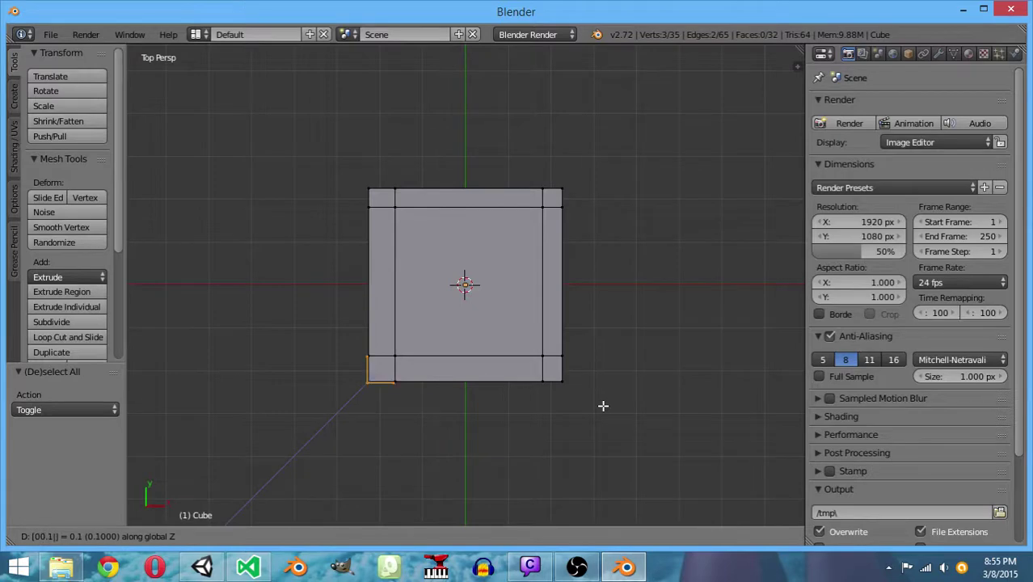
pyautogui.press('Return')
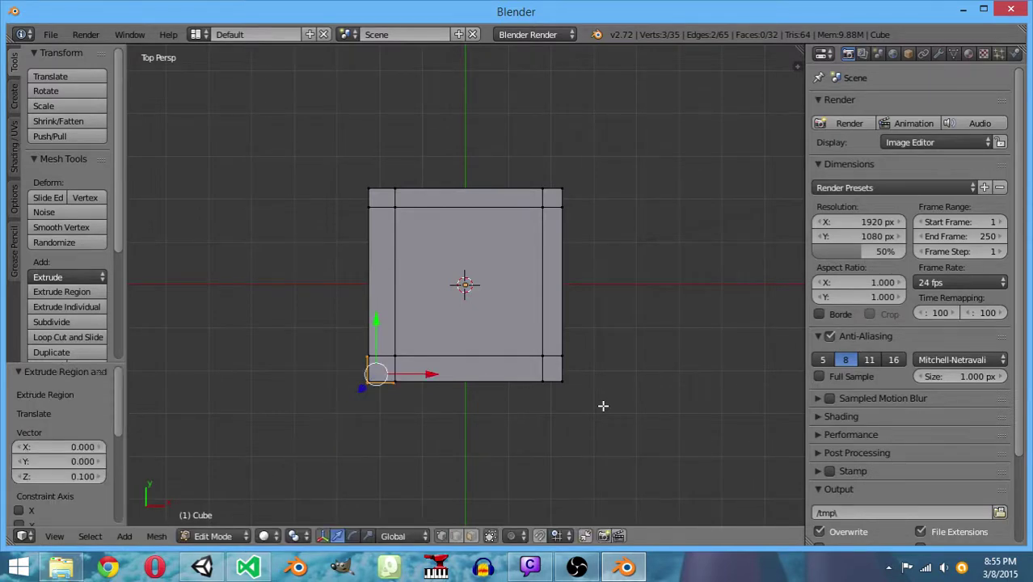
pyautogui.hotkey('ctrl', 'z')
pyautogui.press('a')
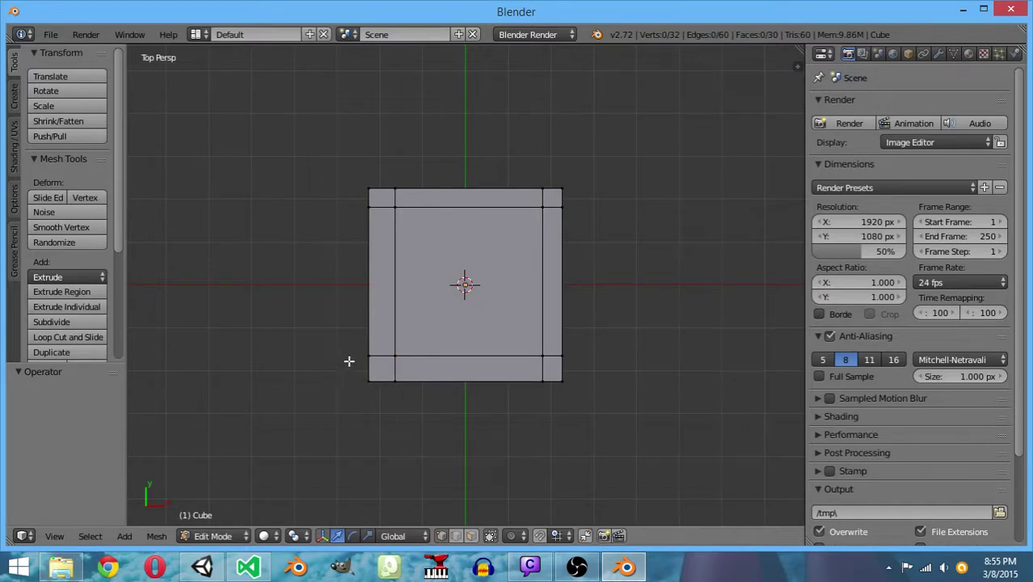
# Extrude the three outer vertices at the block's -X/-Y corner by 0.5 along Z
pyautogui.moveTo(348, 361)
pyautogui.keyDown('ctrl'); pyautogui.mouseDown()
pyautogui.moveTo(355, 348)
pyautogui.moveTo(399, 373)
pyautogui.moveTo(337, 397)
pyautogui.mouseUp(); pyautogui.keyUp('ctrl')
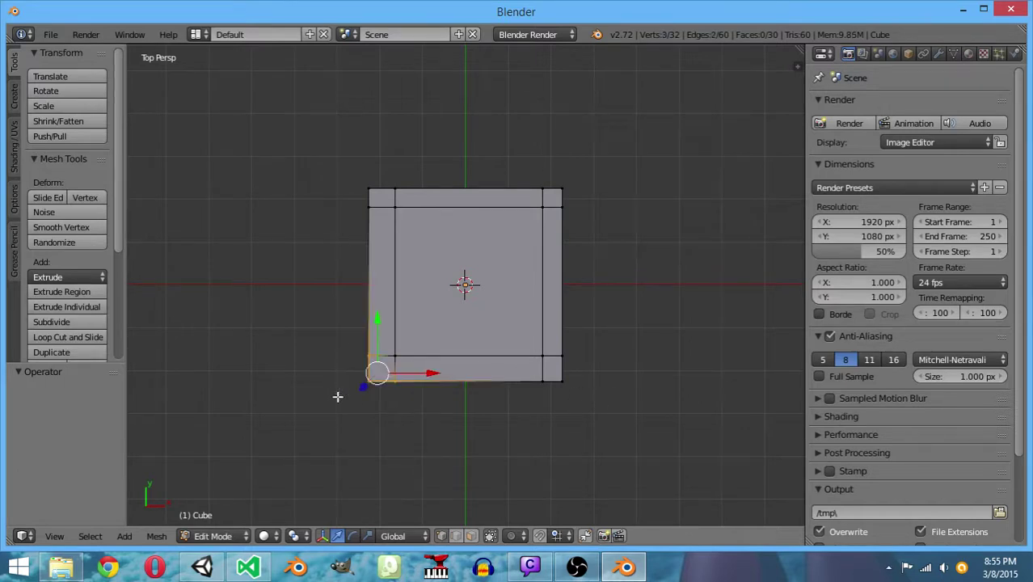
pyautogui.write('ex0.2')
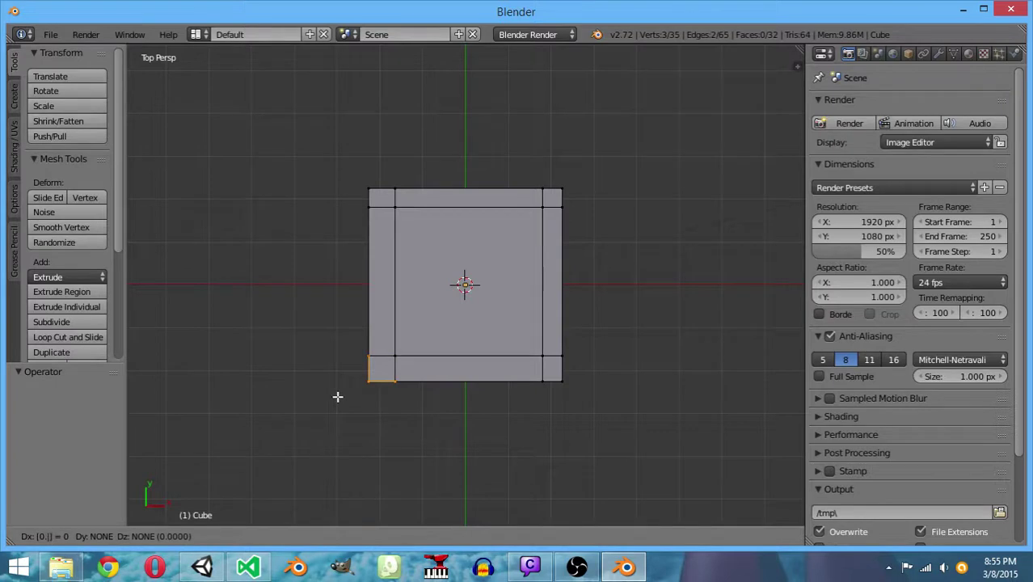
pyautogui.write('z')
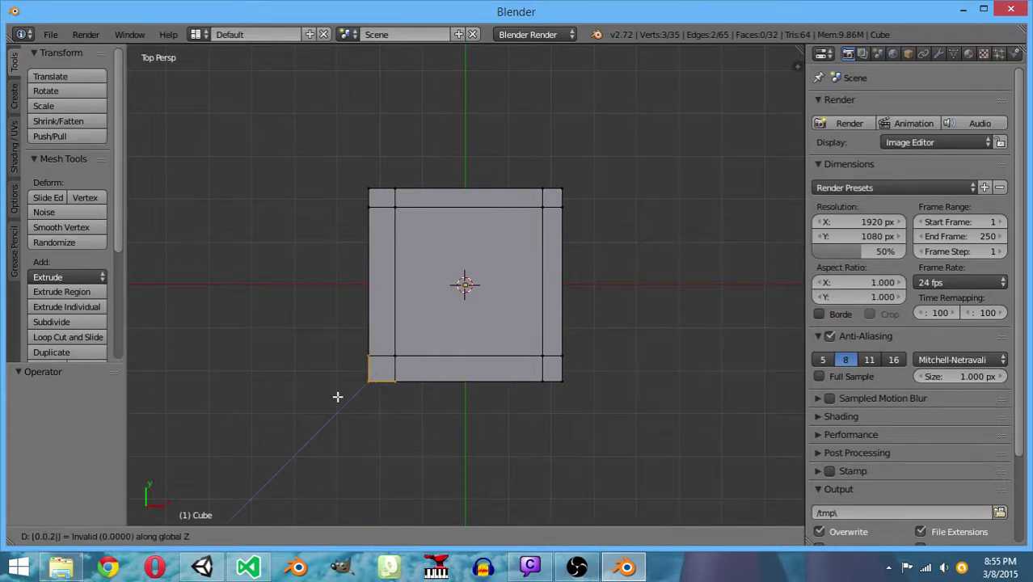
pyautogui.press('BackSpace')
pyautogui.press('BackSpace')
pyautogui.write('2')
pyautogui.press('BackSpace')
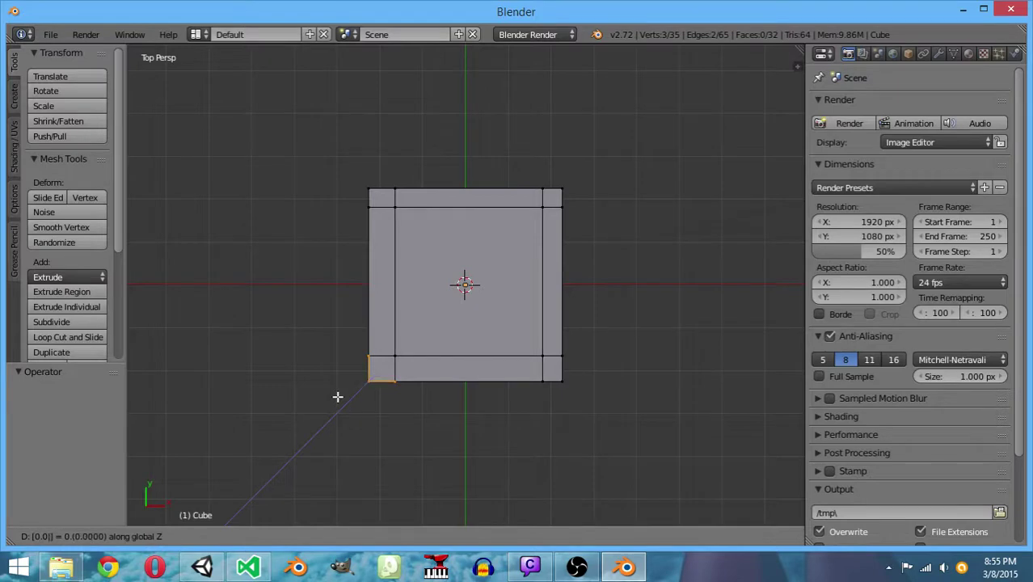
pyautogui.press('BackSpace')
pyautogui.write('5')
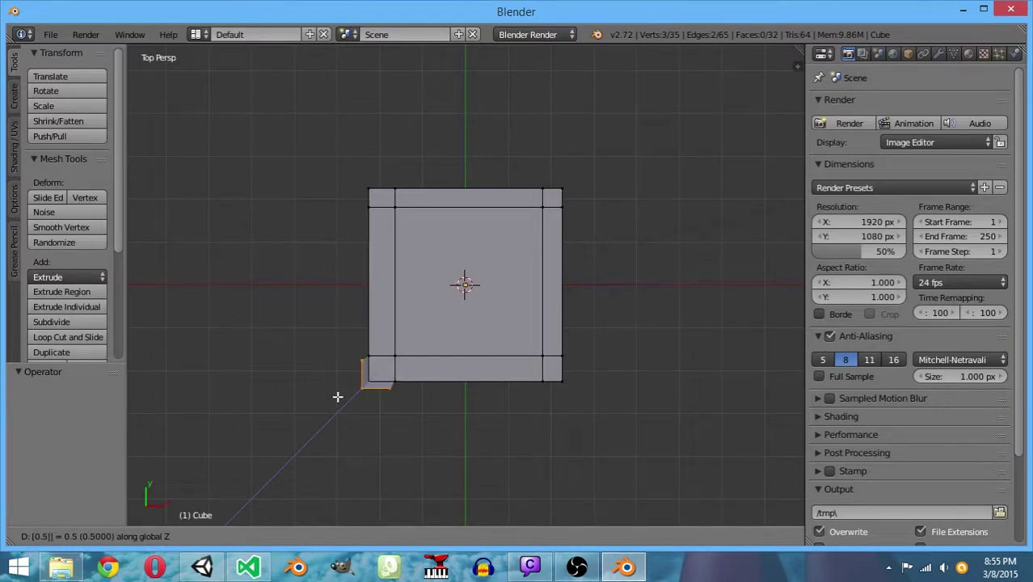
pyautogui.press('Return')
pyautogui.press('a')
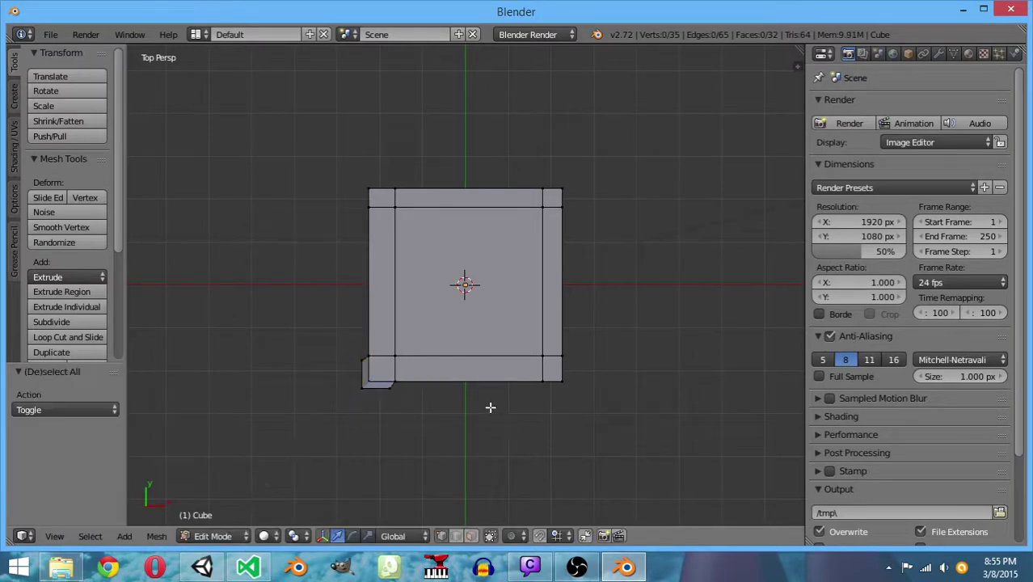
# Extrude the three outer vertices at the +X/-Y corner along Z by 0.5, matching the opposite -Y corner
pyautogui.moveTo(532, 380)
pyautogui.keyDown('ctrl'); pyautogui.mouseDown()
pyautogui.moveTo(565, 341)
pyautogui.moveTo(567, 404)
pyautogui.moveTo(530, 398)
pyautogui.mouseUp(); pyautogui.keyUp('ctrl')
pyautogui.press('e')
pyautogui.write('z')
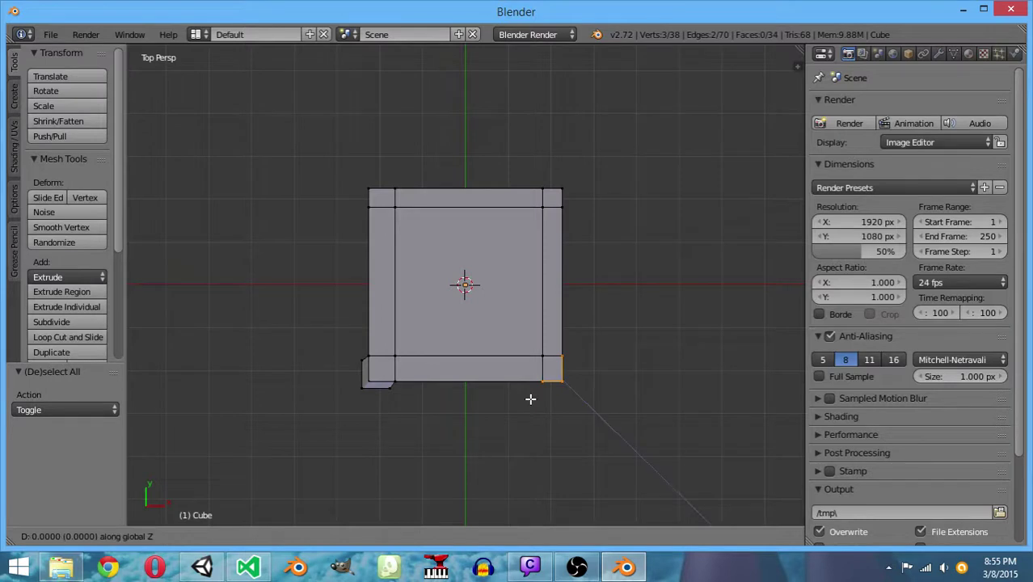
pyautogui.write('0.05')
pyautogui.press('Return')
pyautogui.press('a')
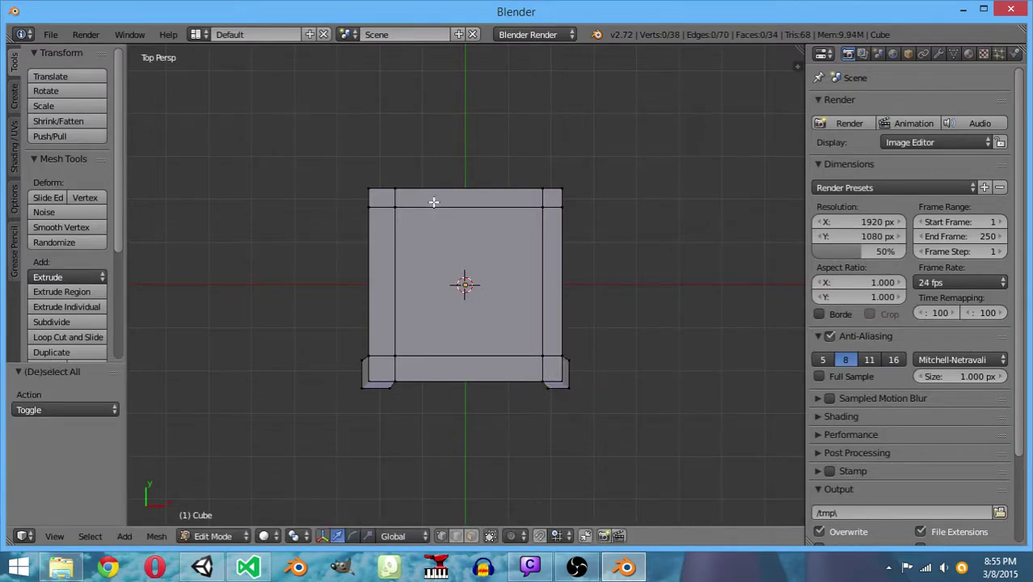
# Select the top edge line near the block's +Y end and move it by -0.1 along Y
pyautogui.keyDown('ctrl'); pyautogui.click(379, 203); pyautogui.keyUp('ctrl')
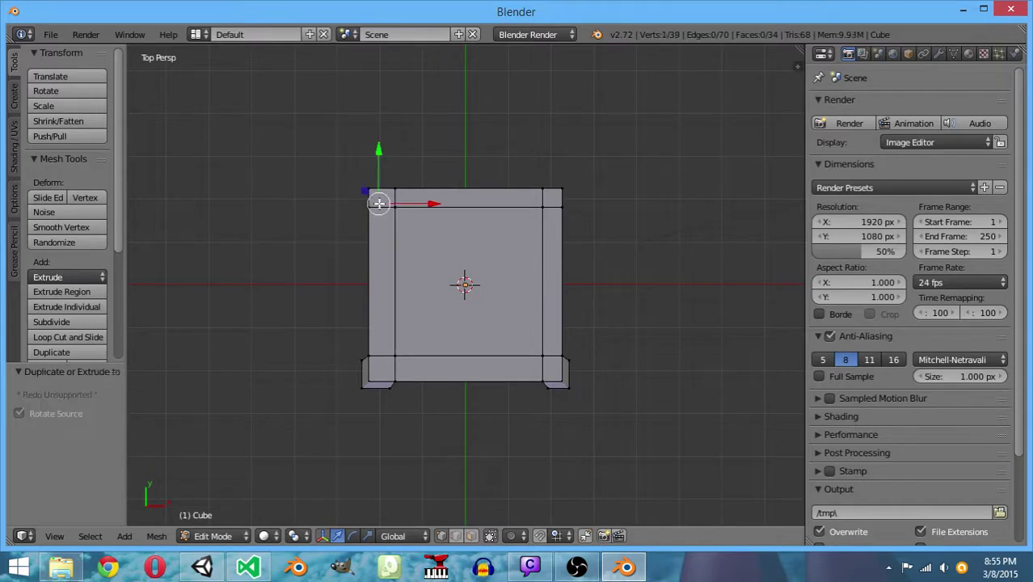
pyautogui.press('a')
pyautogui.press('k')
pyautogui.click(352, 198)
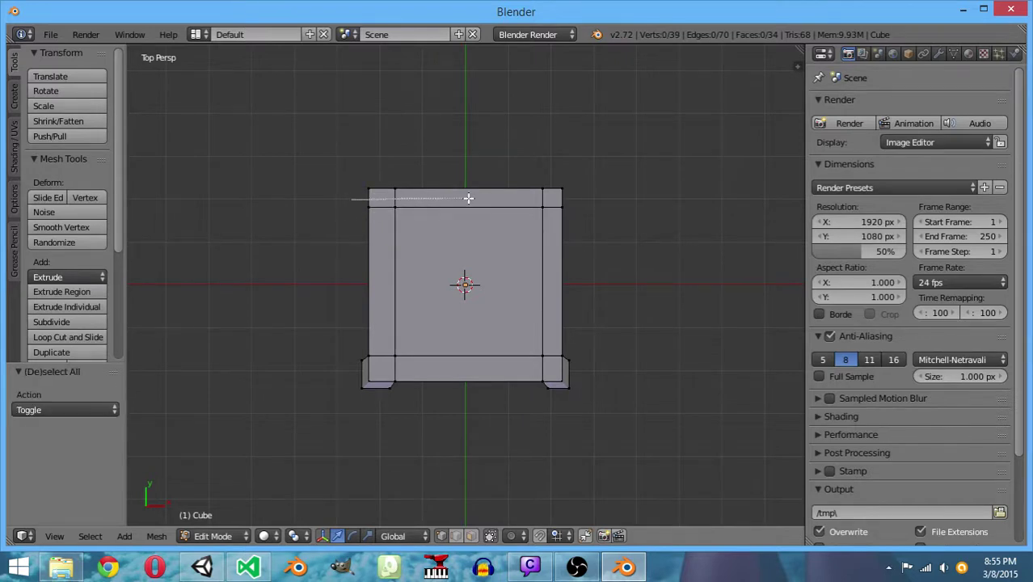
pyautogui.click(595, 201)
pyautogui.press('Return')
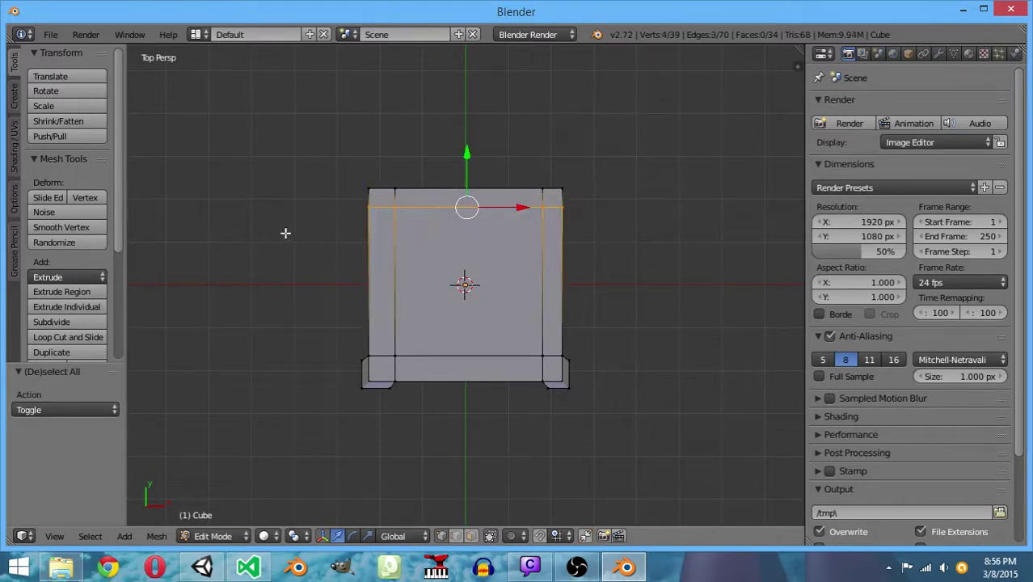
pyautogui.write('gz0.1')
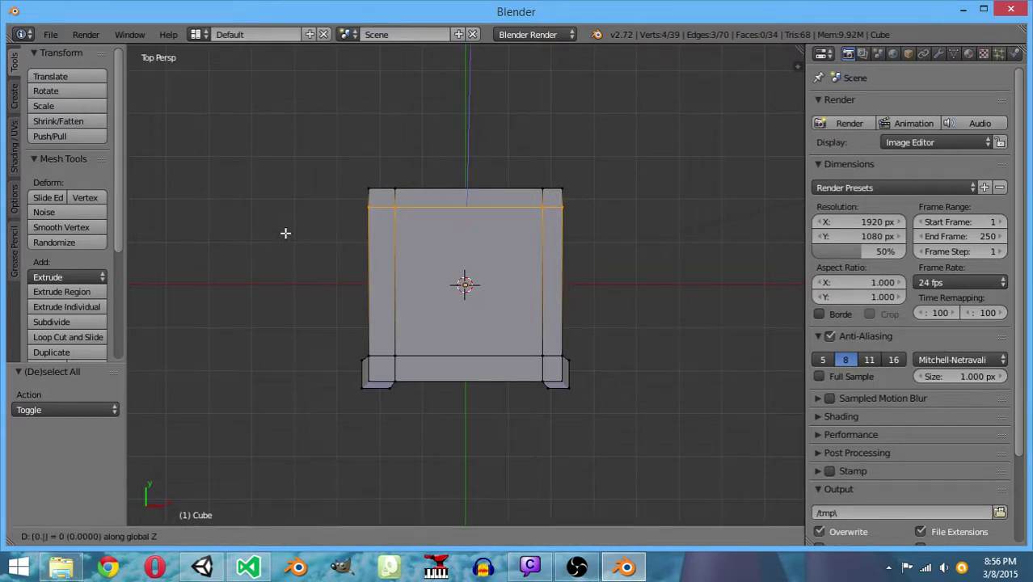
pyautogui.write('y')
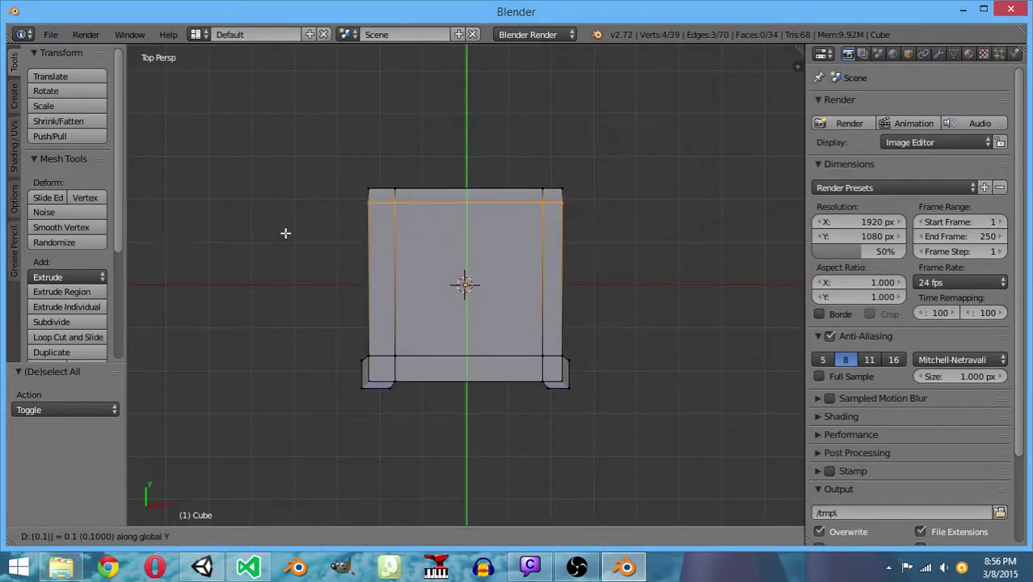
pyautogui.press('-')
pyautogui.press('Return')
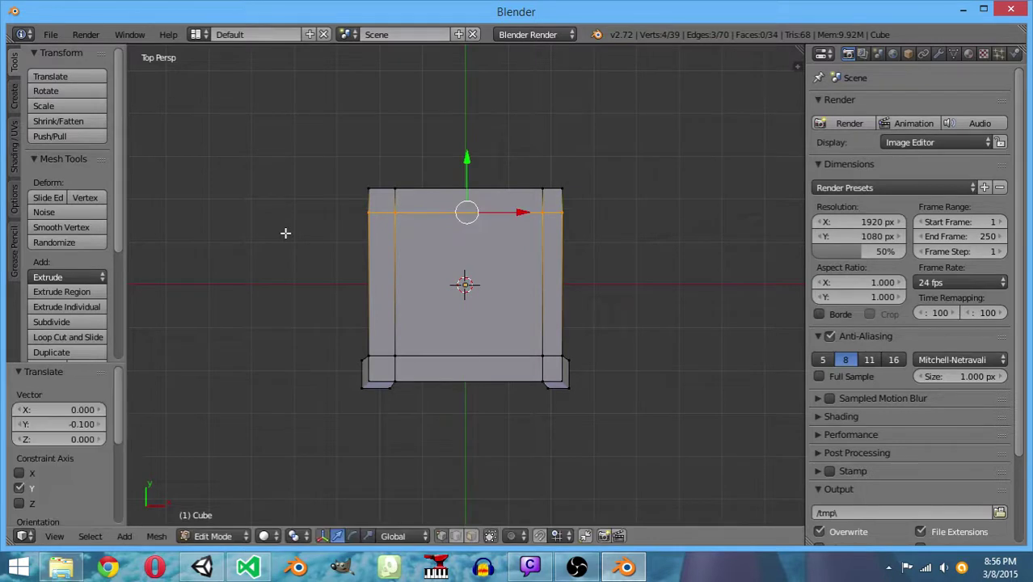
# Select the top edge line near the block's +X side and move it by -0.1 along X
pyautogui.press('a')
pyautogui.moveTo(522, 216)
pyautogui.keyDown('ctrl'); pyautogui.mouseDown()
pyautogui.moveTo(533, 169)
pyautogui.moveTo(546, 220)
pyautogui.moveTo(553, 381)
pyautogui.moveTo(511, 375)
pyautogui.mouseUp(); pyautogui.keyUp('ctrl')
pyautogui.write('gx-0.1')
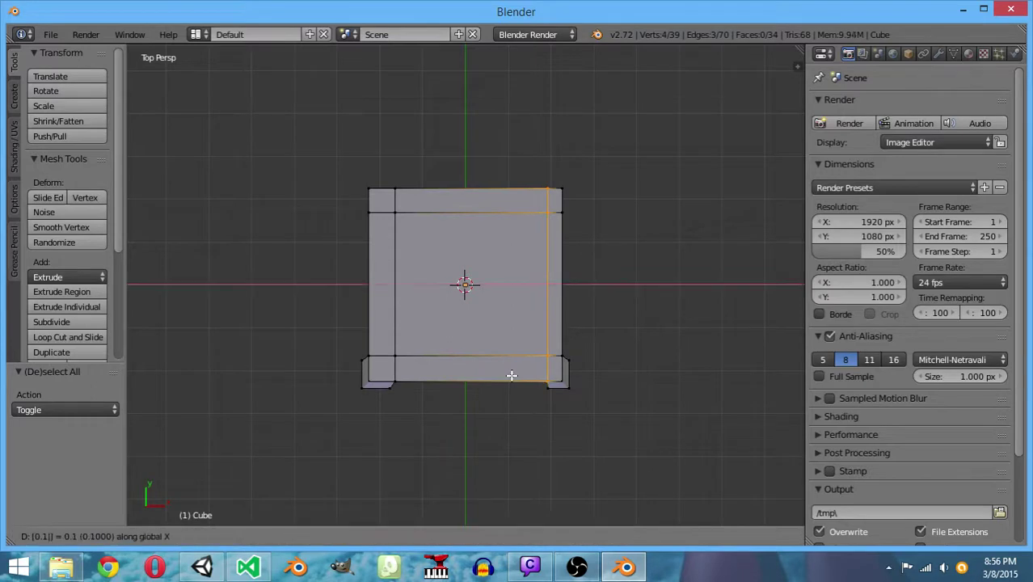
pyautogui.press('Return')
pyautogui.press('a')
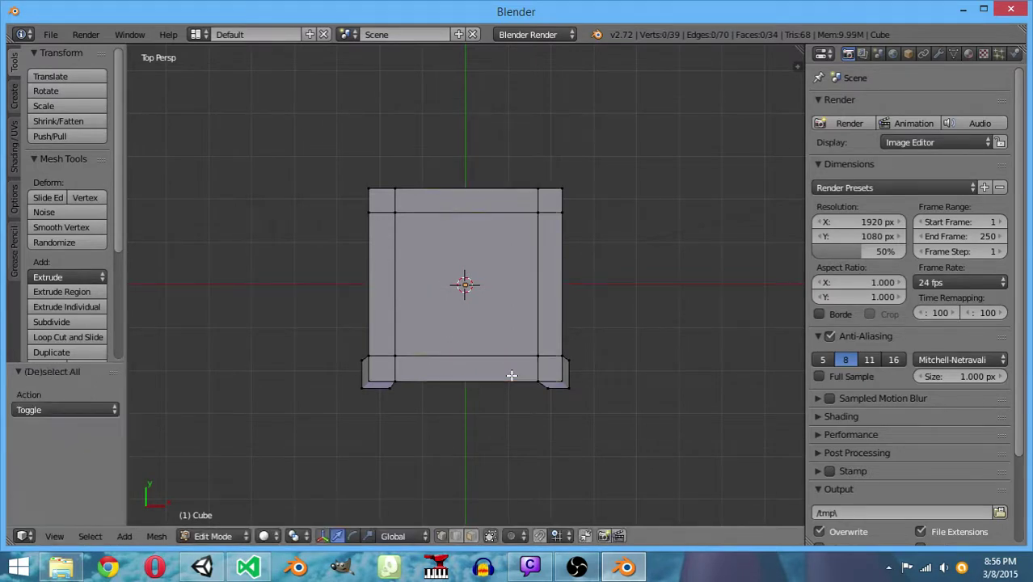
# Try extruding the outer vertices at the -X/+Y corner by 0.5, and undo back through the preceding edge-line move
pyautogui.moveTo(379, 204)
pyautogui.keyDown('ctrl'); pyautogui.mouseDown()
pyautogui.moveTo(353, 203)
pyautogui.moveTo(422, 177)
pyautogui.moveTo(421, 191)
pyautogui.mouseUp(); pyautogui.keyUp('ctrl')
pyautogui.write('e')
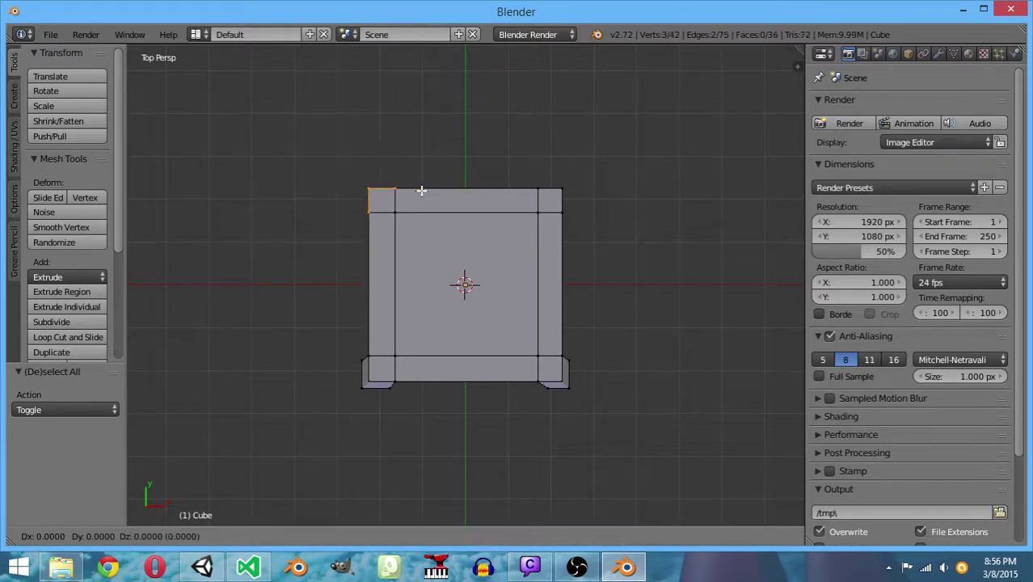
pyautogui.write('0.5')
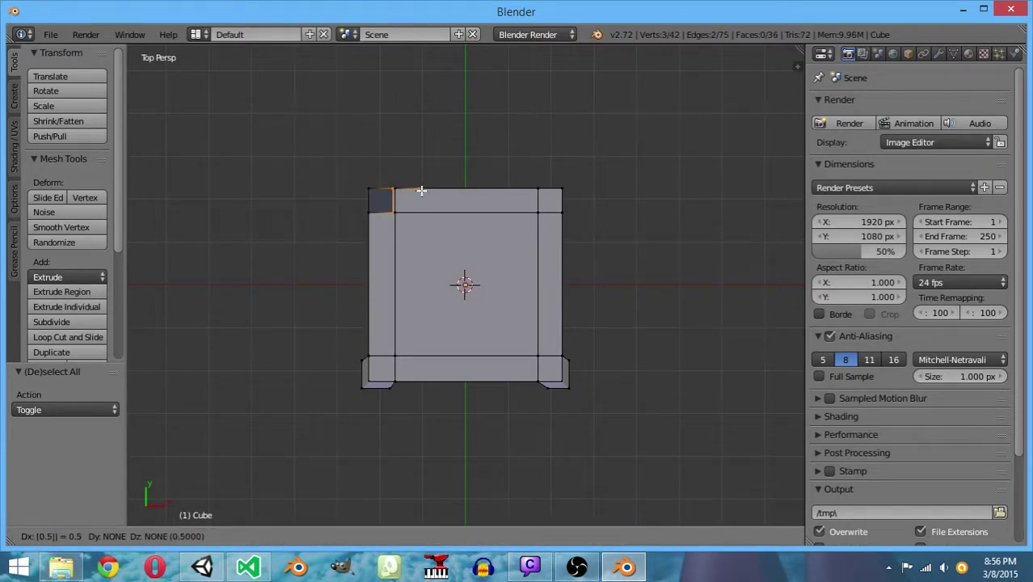
pyautogui.press('Return')
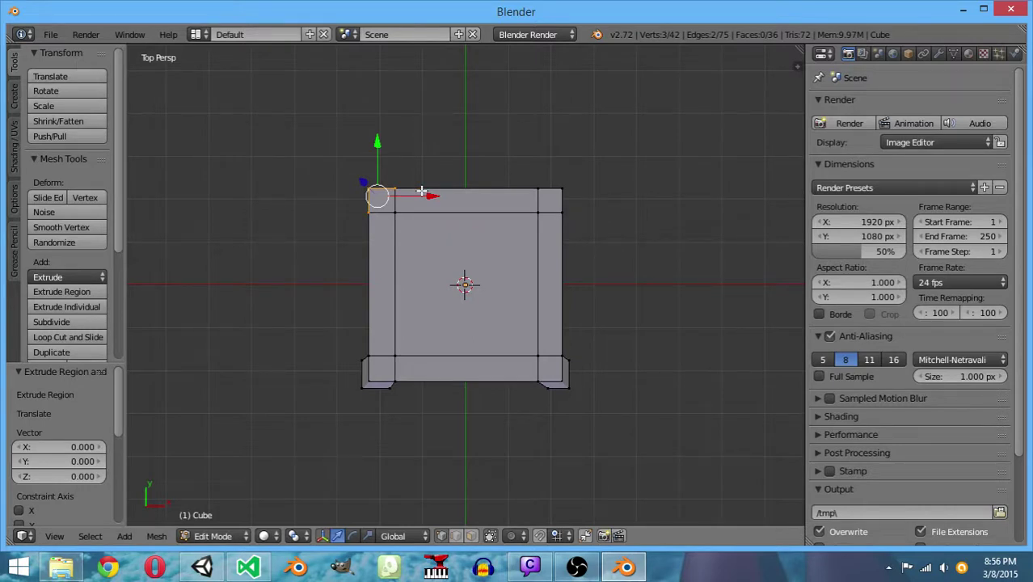
pyautogui.hotkey('ctrl', 'z')
pyautogui.hotkey('ctrl', 'z')
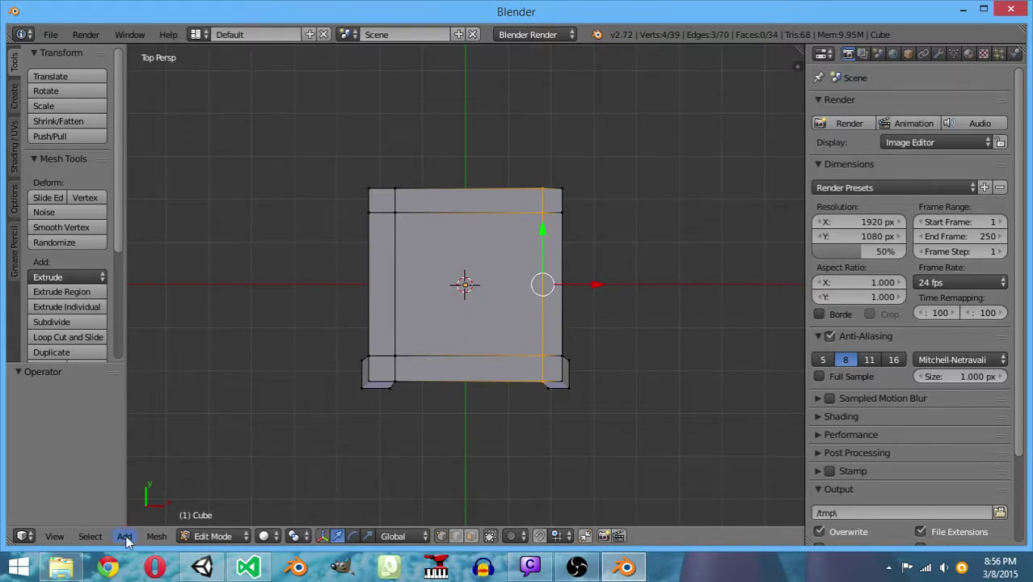
# Reapply the -0.1 move along X to the top edge line near the +X side and clear the selection
pyautogui.press('g')
pyautogui.press('x')
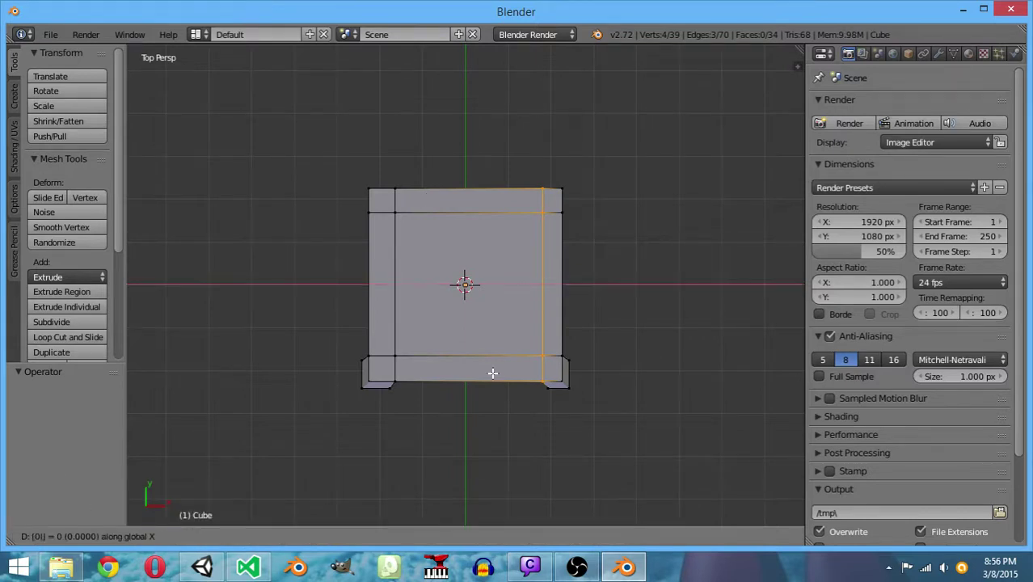
pyautogui.click(492, 373)
pyautogui.press('a')
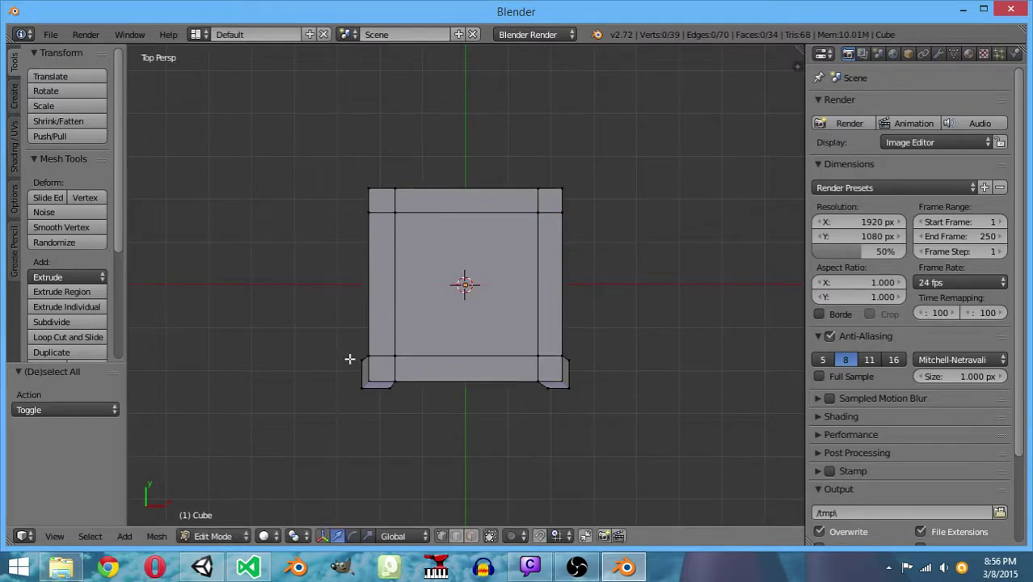
# Delete the extruded vertices at the block's -X/-Y and +X/-Y corners
pyautogui.moveTo(350, 353)
pyautogui.keyDown('ctrl'); pyautogui.mouseDown()
pyautogui.moveTo(400, 398)
pyautogui.moveTo(316, 415)
pyautogui.mouseUp(); pyautogui.keyUp('ctrl')
pyautogui.press('x')
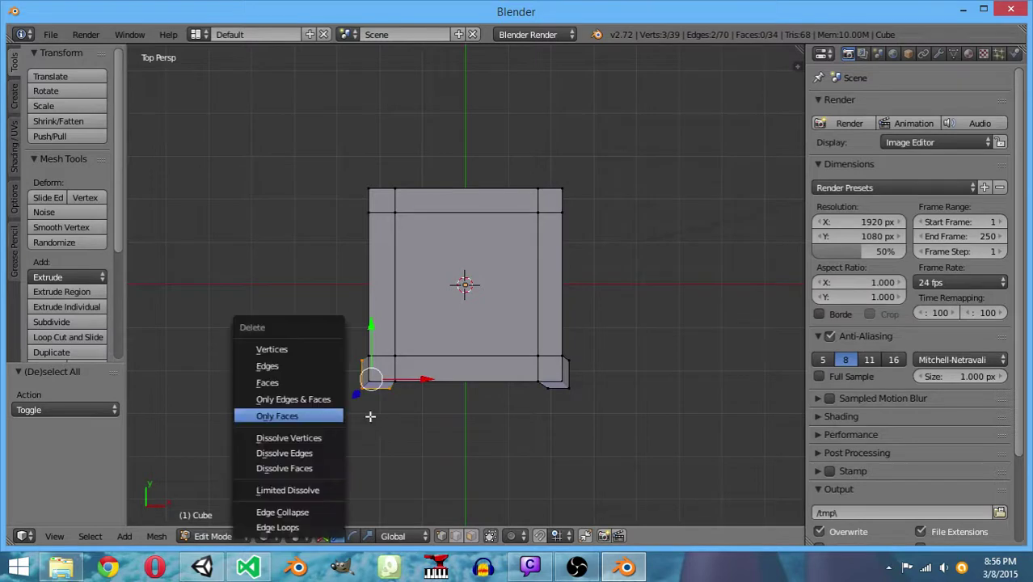
pyautogui.click(299, 347)
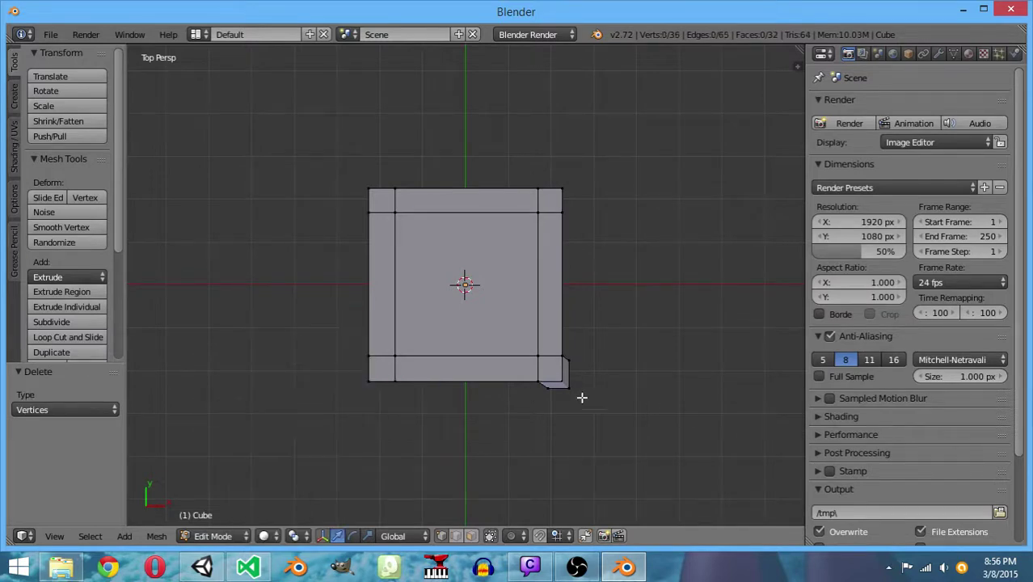
pyautogui.moveTo(564, 384)
pyautogui.keyDown('ctrl'); pyautogui.mouseDown()
pyautogui.moveTo(563, 353)
pyautogui.moveTo(587, 429)
pyautogui.moveTo(528, 420)
pyautogui.mouseUp(); pyautogui.keyUp('ctrl')
pyautogui.press('x')
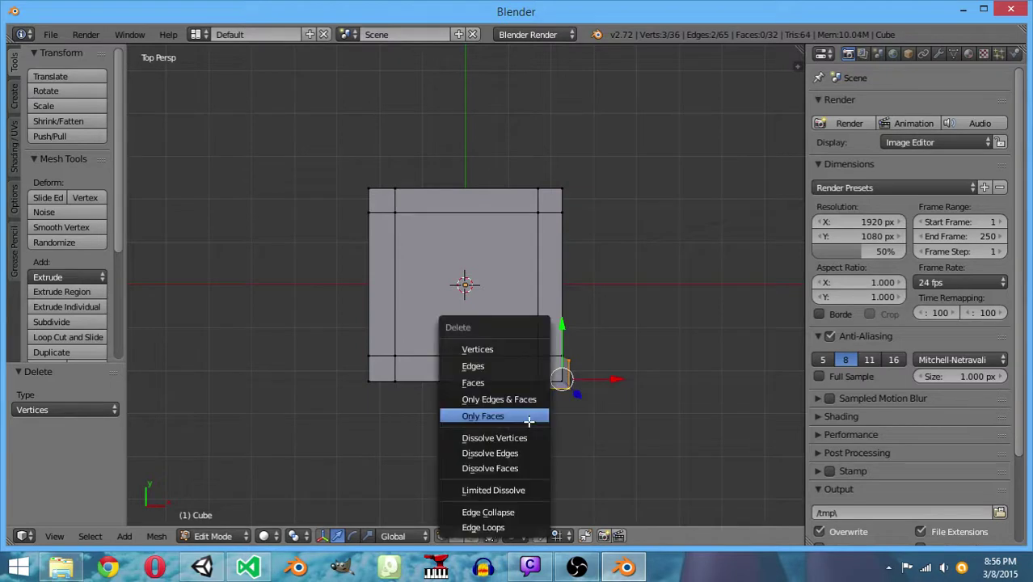
pyautogui.press('Up')
pyautogui.press('Up')
pyautogui.press('Up')
pyautogui.press('Up')
pyautogui.press('Return')
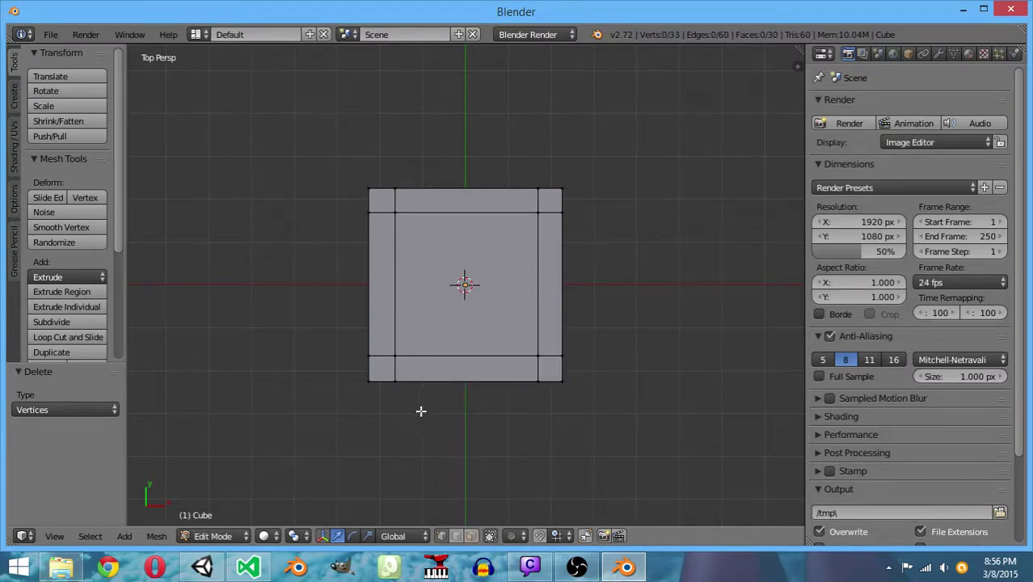
# In wireframe orthographic top view, select the misaligned edge line near the +Y side and move it by -0.1 along Y
pyautogui.press('z')
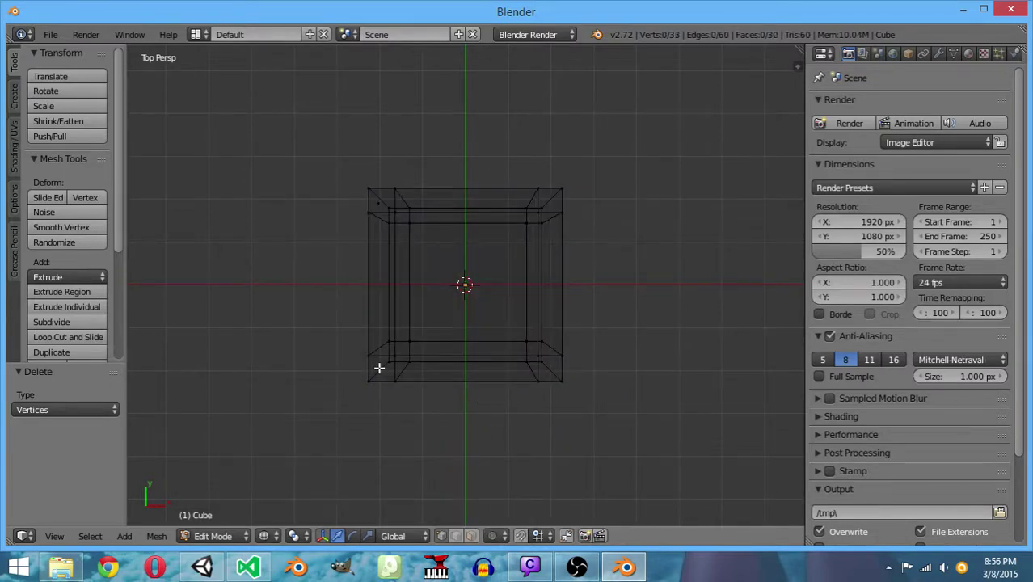
pyautogui.press('KP_5')
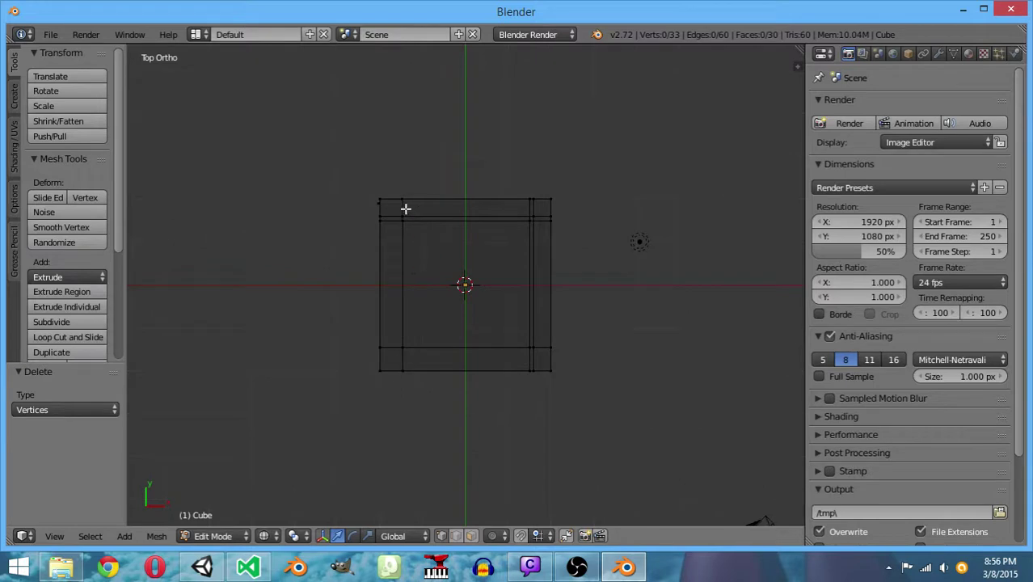
pyautogui.moveTo(369, 208)
pyautogui.keyDown('ctrl'); pyautogui.mouseDown()
pyautogui.moveTo(560, 214)
pyautogui.moveTo(358, 214)
pyautogui.mouseUp(); pyautogui.keyUp('ctrl')
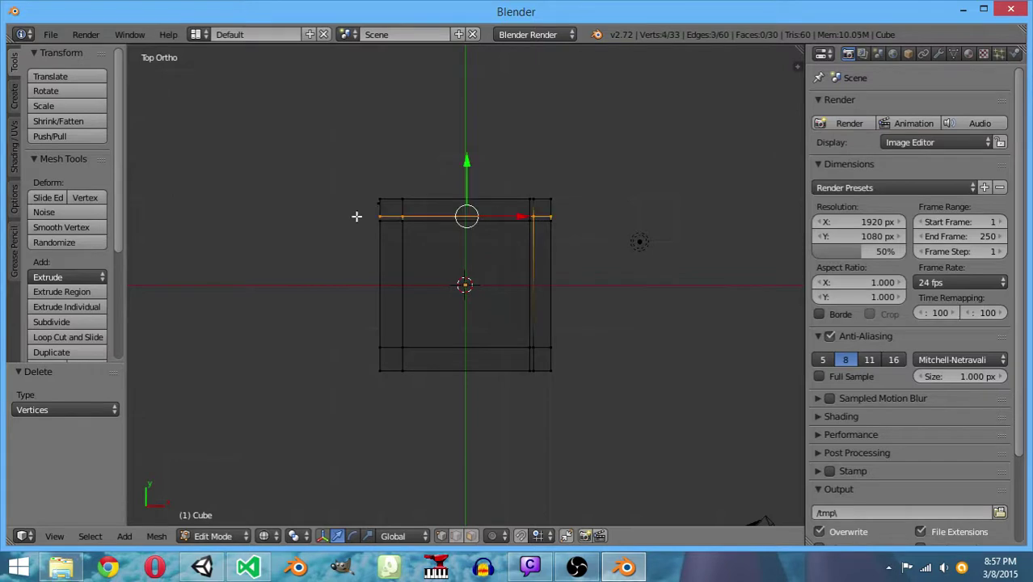
pyautogui.scroll(1, 583, 222)
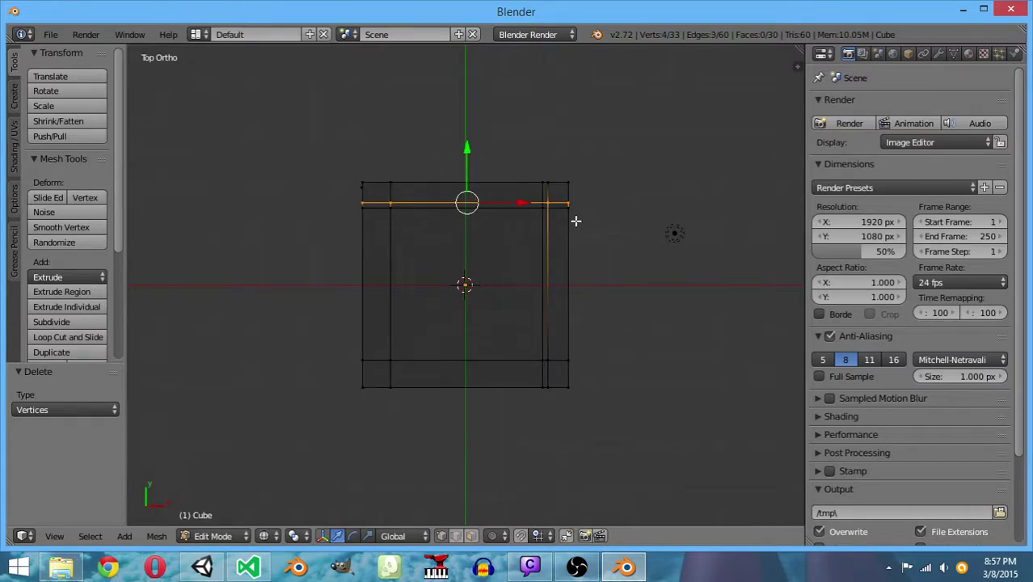
pyautogui.press('g')
pyautogui.write('y')
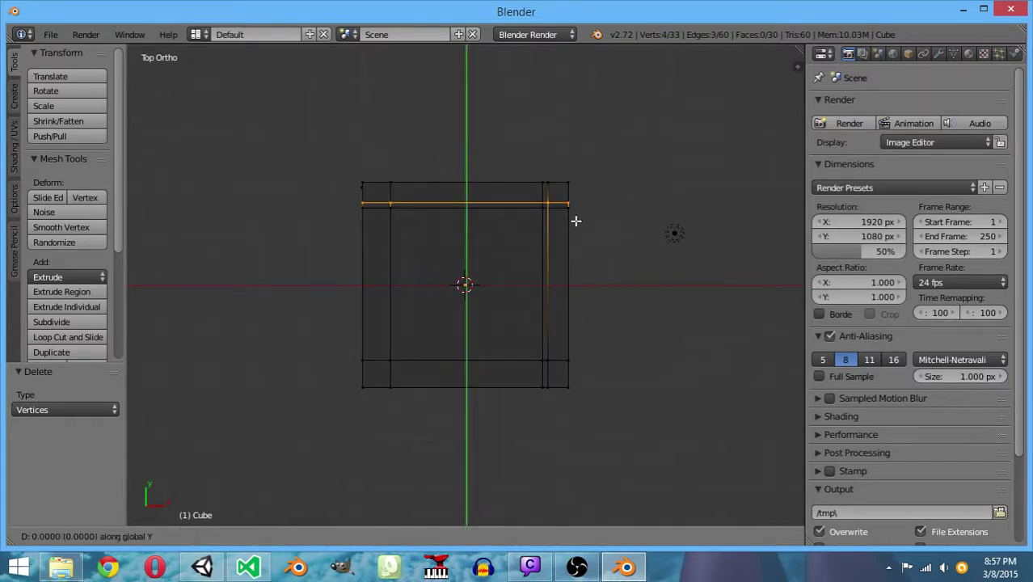
pyautogui.write('0.1')
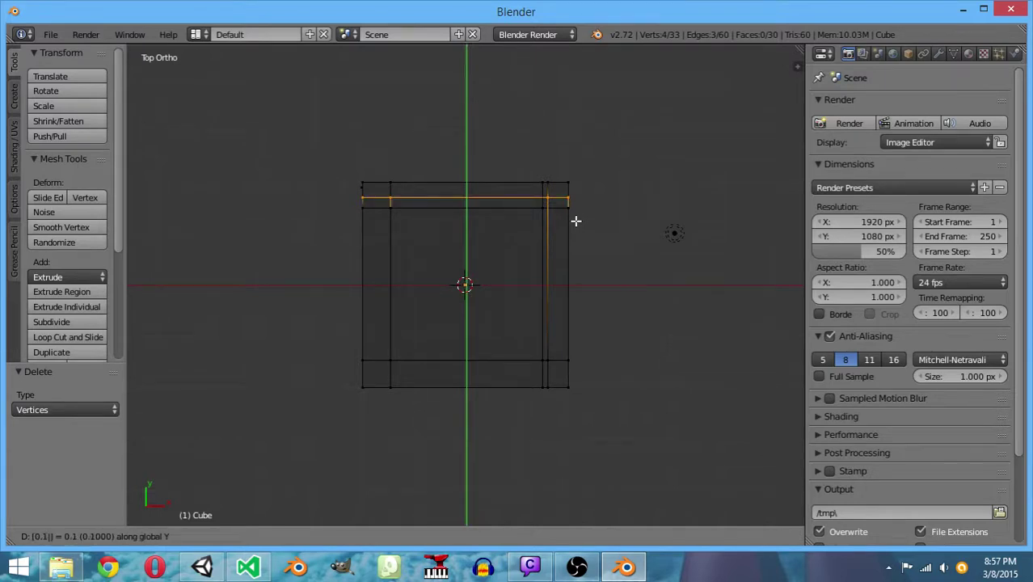
pyautogui.press('Return')
pyautogui.press('a')
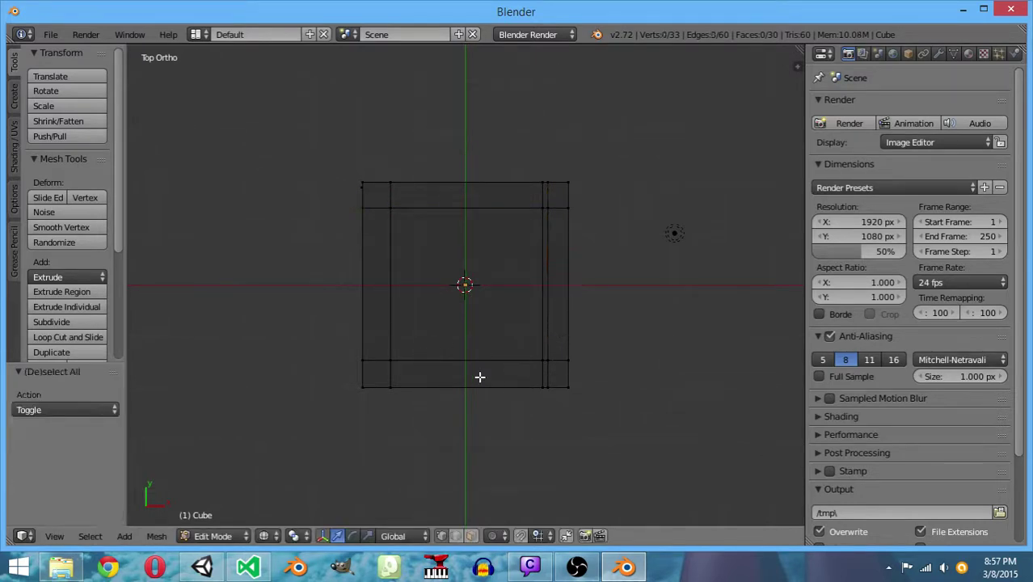
# Select the misaligned edge line near the +X side, move it by -0.1 along X, and clear the selection
pyautogui.moveTo(545, 189)
pyautogui.keyDown('ctrl'); pyautogui.mouseDown()
pyautogui.moveTo(558, 214)
pyautogui.moveTo(558, 351)
pyautogui.moveTo(547, 395)
pyautogui.mouseUp(); pyautogui.keyUp('ctrl')
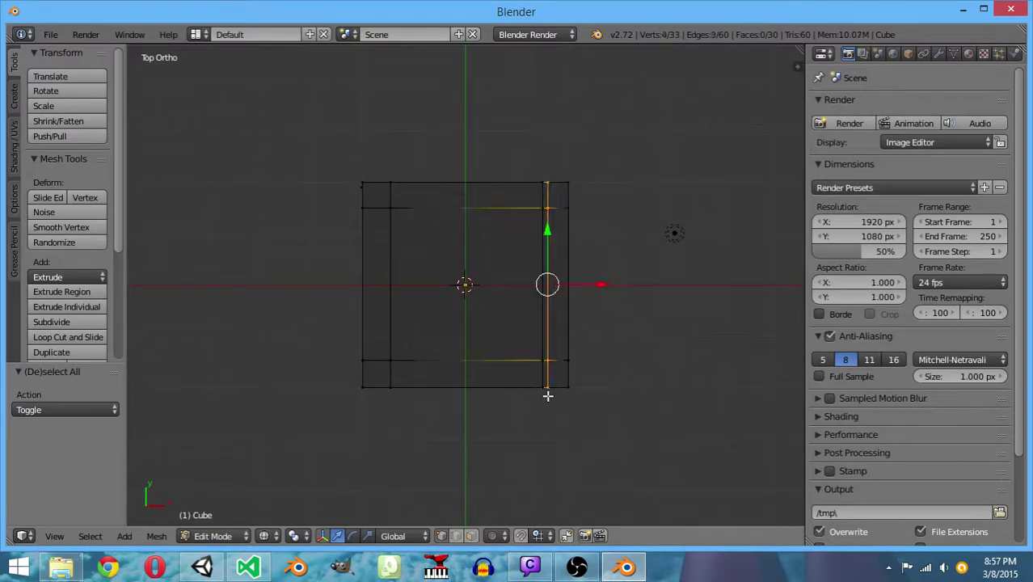
pyautogui.write('gx')
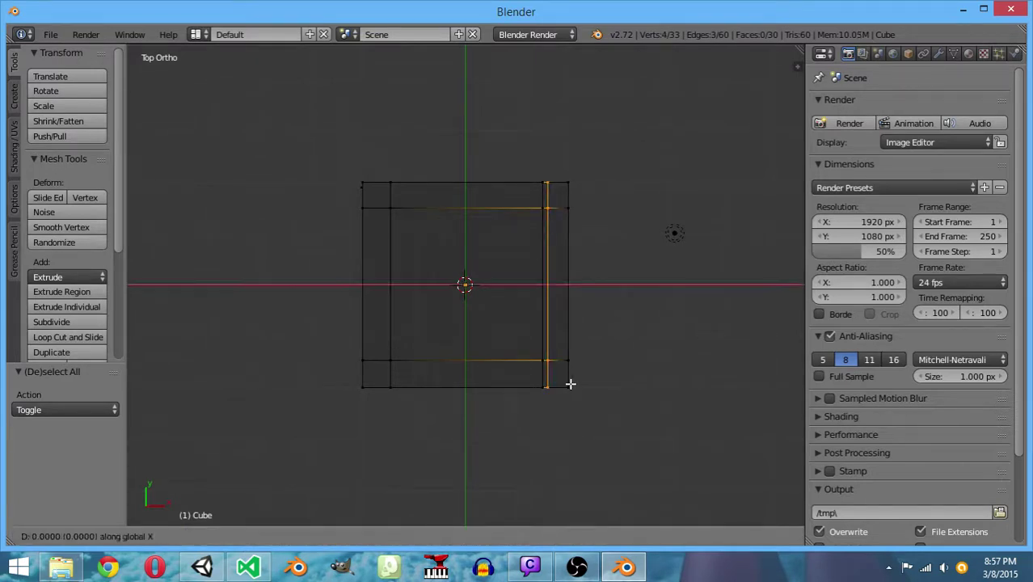
pyautogui.write('0.1')
pyautogui.press('BackSpace')
pyautogui.press('Return')
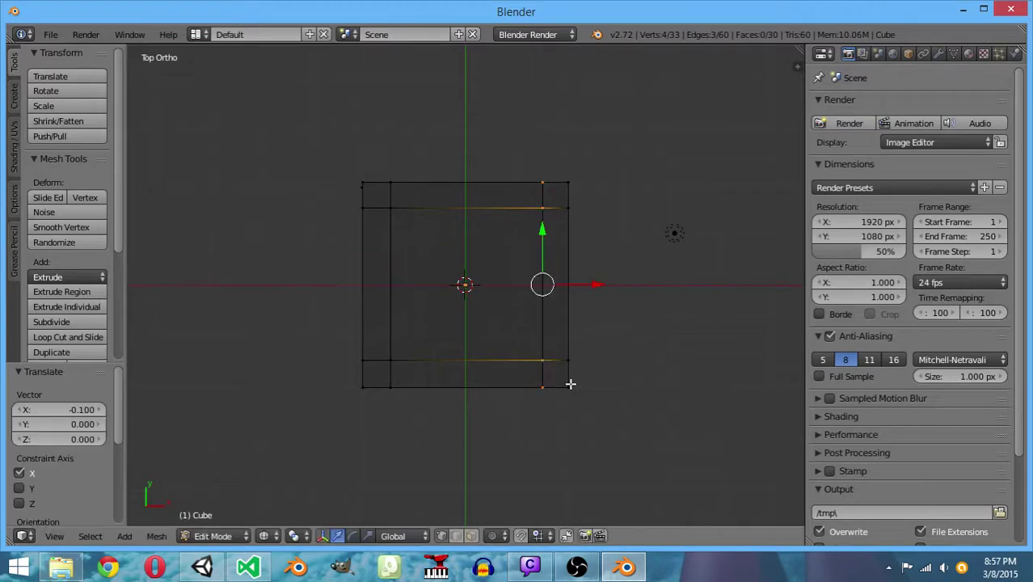
pyautogui.press('a')
# Delete the stray vertex beside the block's -X/+Y corner
pyautogui.rightClick(357, 193)
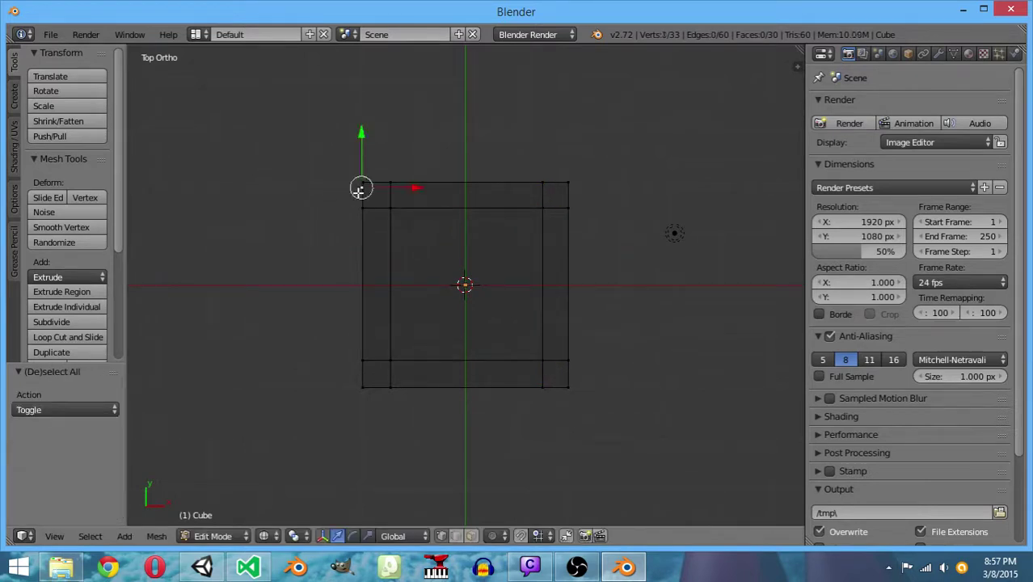
pyautogui.press('x')
pyautogui.click(352, 250)
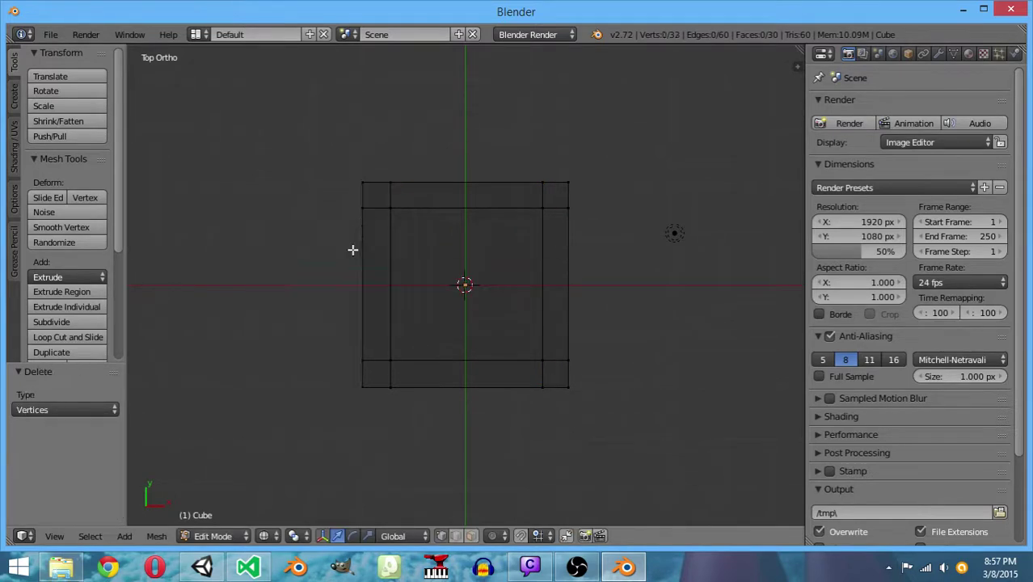
pyautogui.moveTo(332, 249); pyautogui.dragTo(433, 344, button='middle')
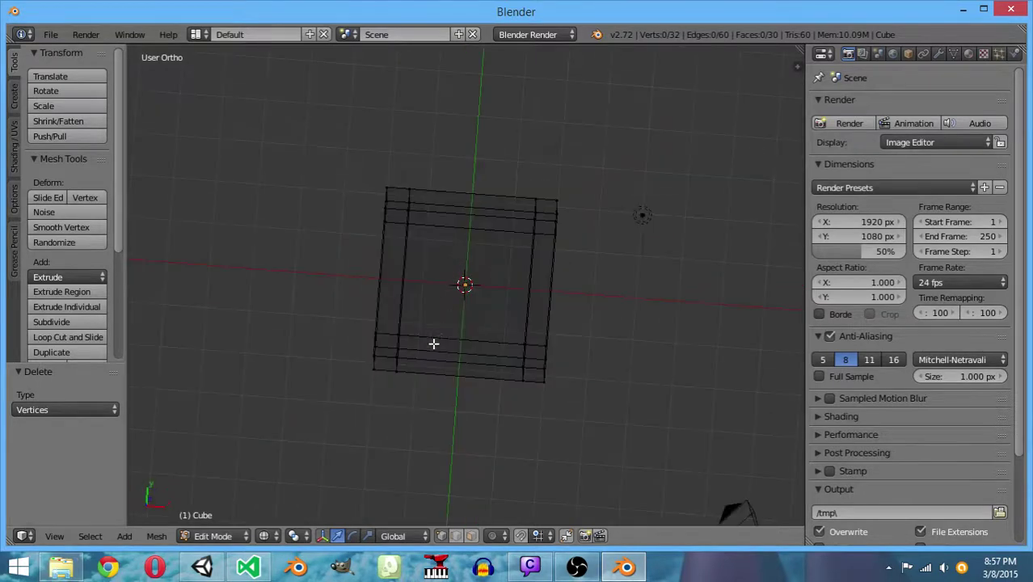
# Save the file as Generic Shop Exterior.blend in the Meshes folder
pyautogui.hotkey('ctrl', 's')
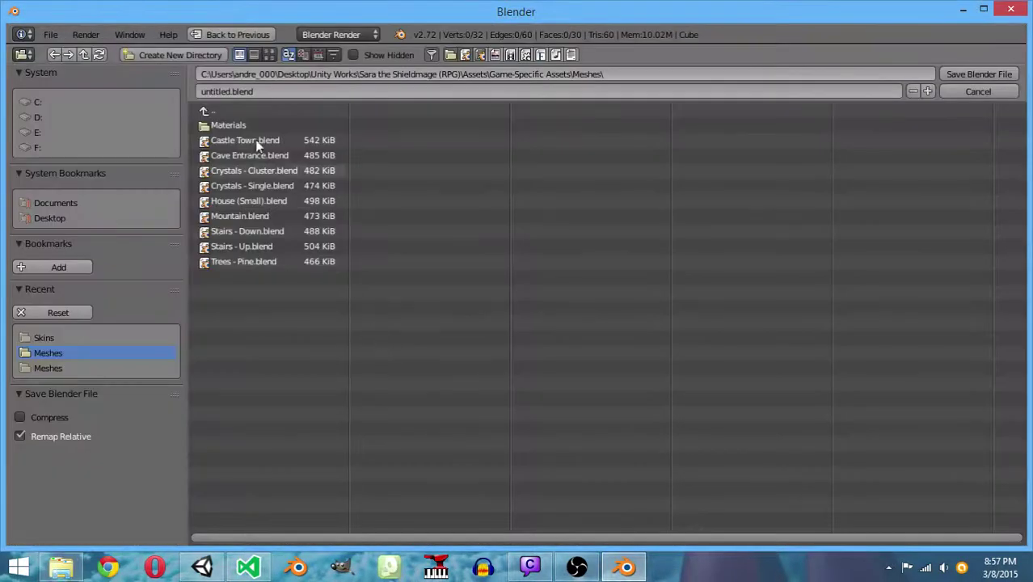
pyautogui.click(312, 93)
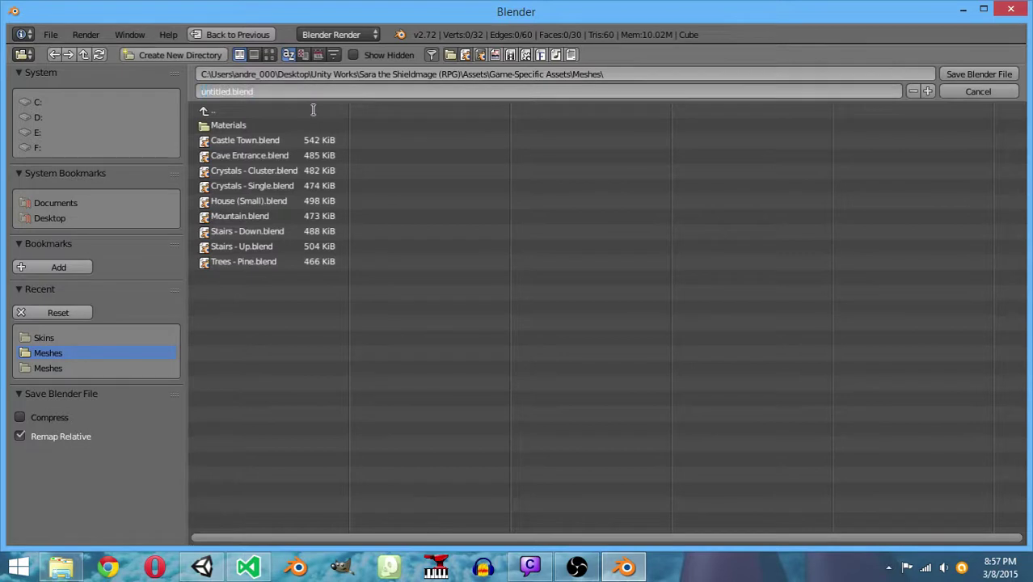
pyautogui.write('Generic Shop')
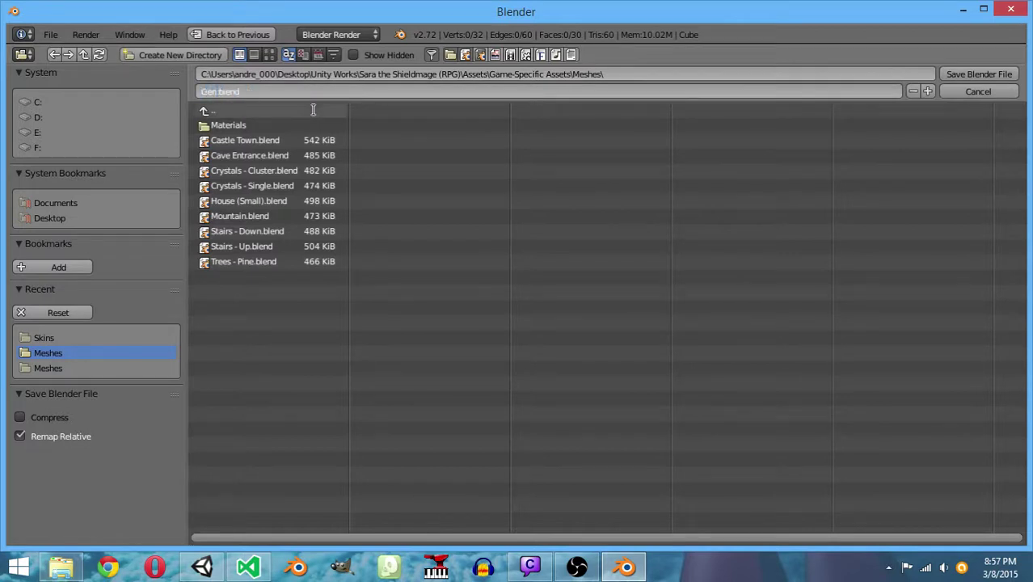
pyautogui.write(' Extend')
pyautogui.click(956, 75)
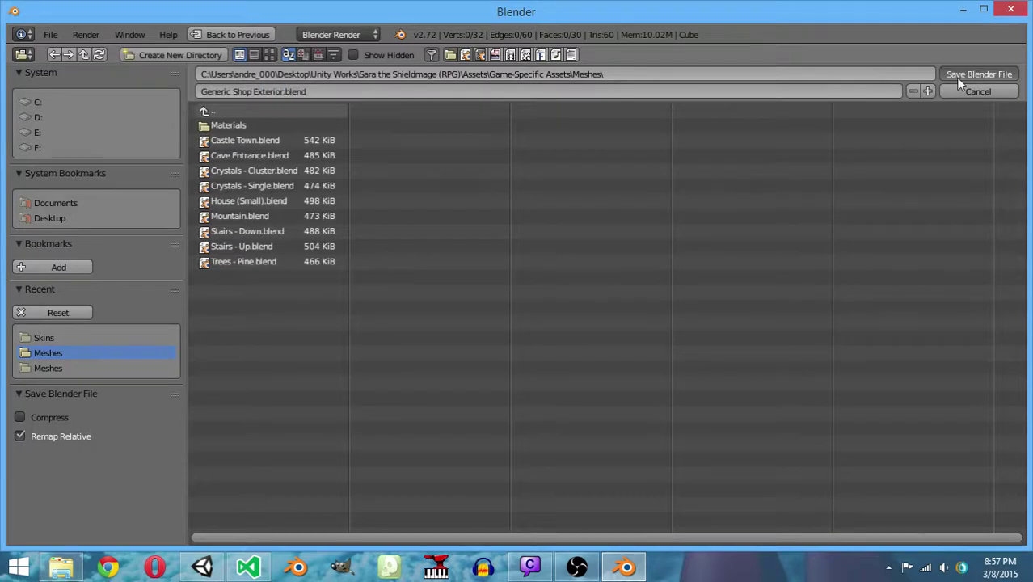
pyautogui.click(955, 76)
# From the top view, extrude the outer vertices at the -X/-Y corner by 0.5 and clear the selection
pyautogui.click(54, 535)
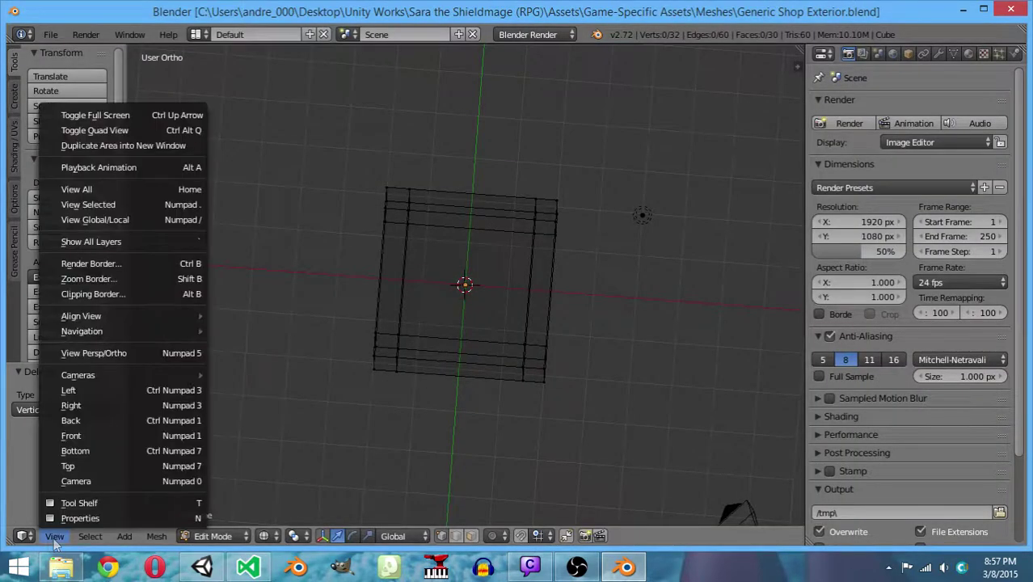
pyautogui.click(113, 464)
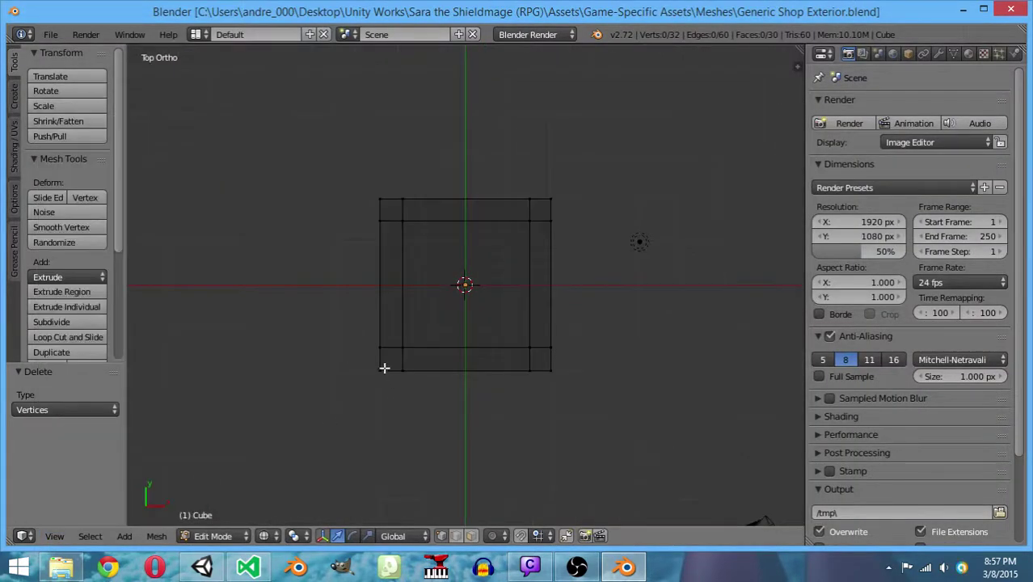
pyautogui.moveTo(372, 353)
pyautogui.keyDown('ctrl'); pyautogui.mouseDown()
pyautogui.moveTo(371, 343)
pyautogui.moveTo(385, 343)
pyautogui.moveTo(403, 362)
pyautogui.moveTo(356, 396)
pyautogui.mouseUp(); pyautogui.keyUp('ctrl')
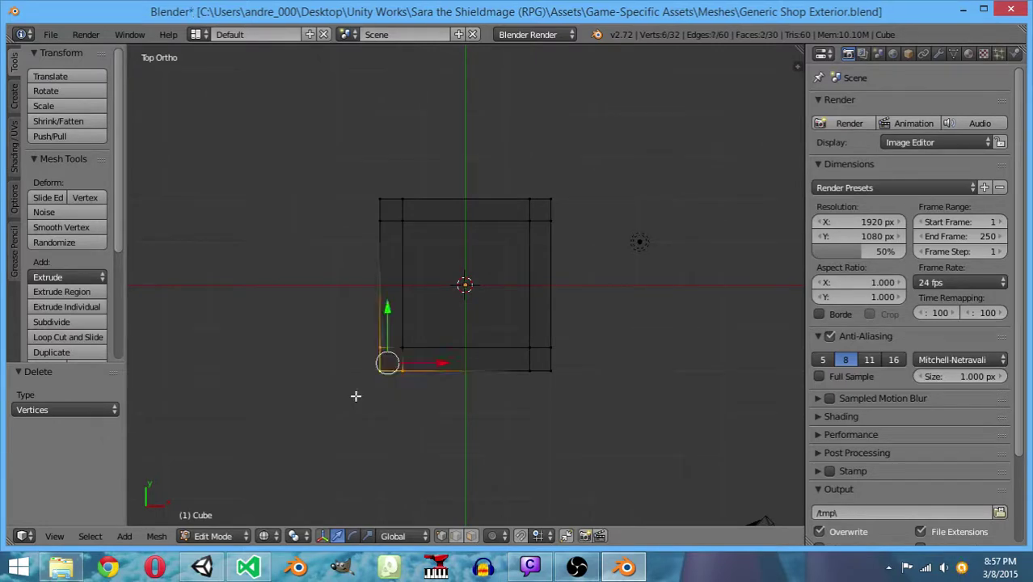
pyautogui.press('e')
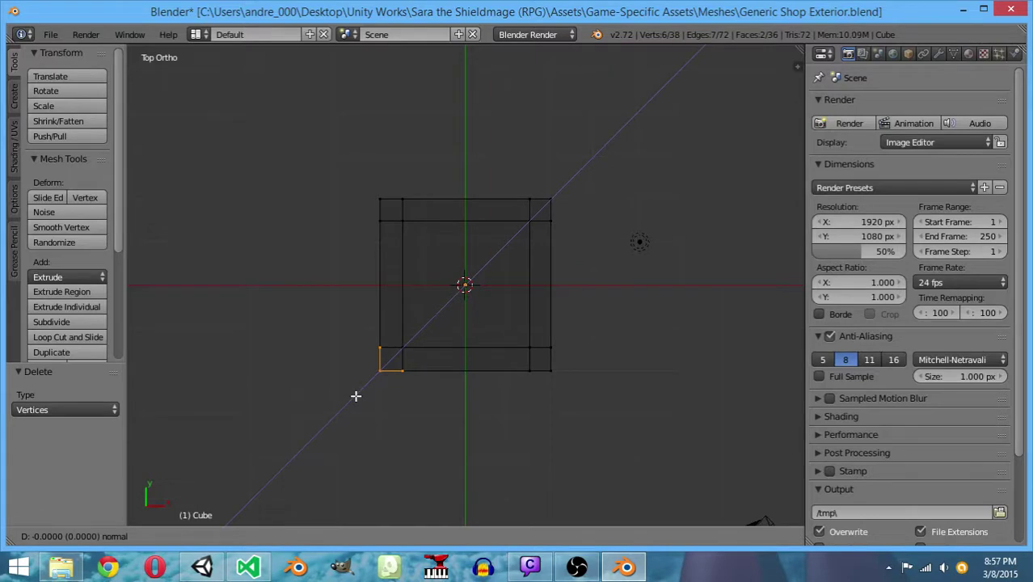
pyautogui.write('.5')
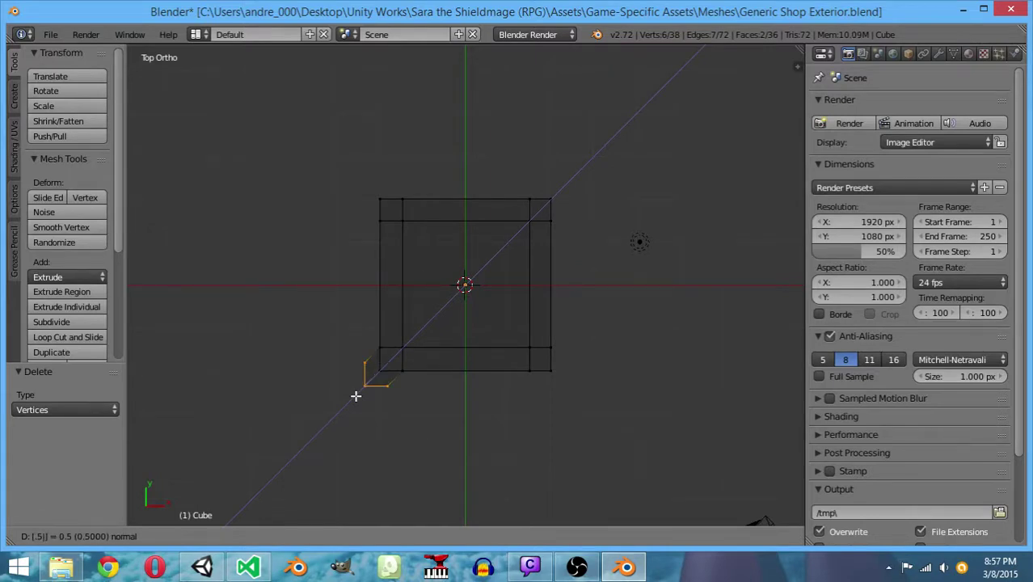
pyautogui.press('Return')
pyautogui.press('a')
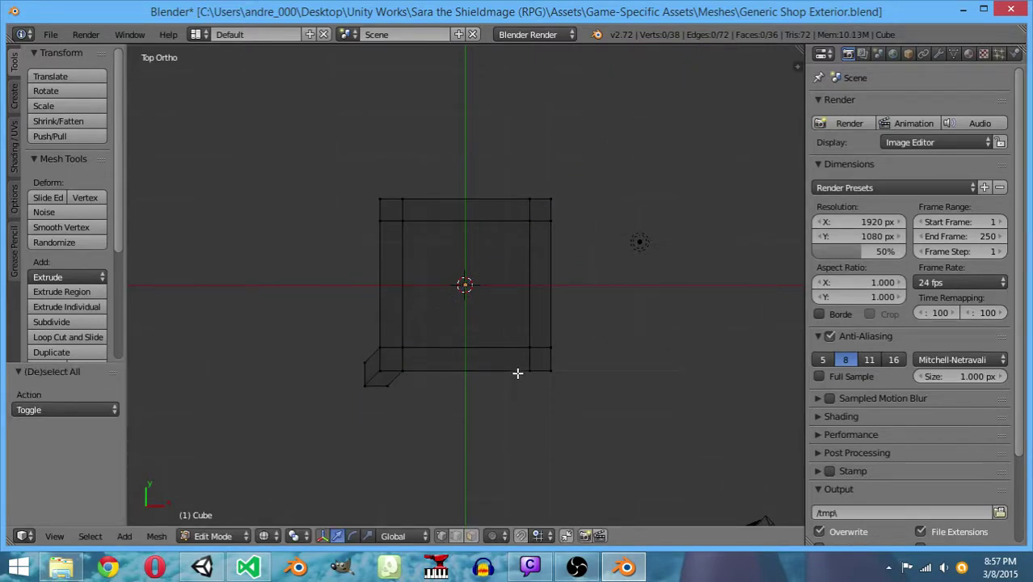
# Extrude the outer vertices at the +X/-Y corner outward by 0.5 and clear the selection
pyautogui.moveTo(517, 373)
pyautogui.keyDown('ctrl'); pyautogui.mouseDown()
pyautogui.moveTo(557, 356)
pyautogui.moveTo(523, 381)
pyautogui.mouseUp(); pyautogui.keyUp('ctrl')
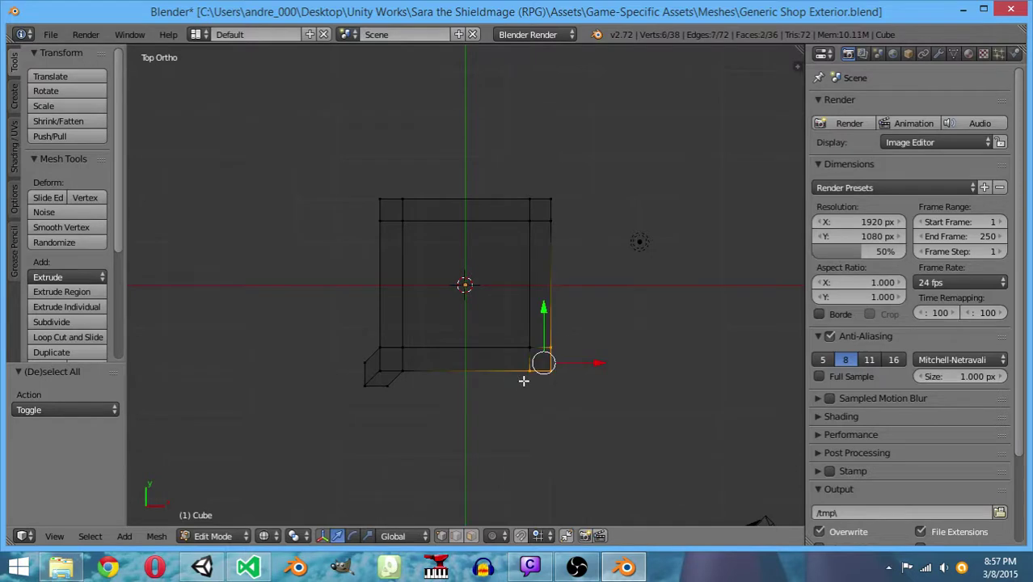
pyautogui.press('e')
pyautogui.press('Return')
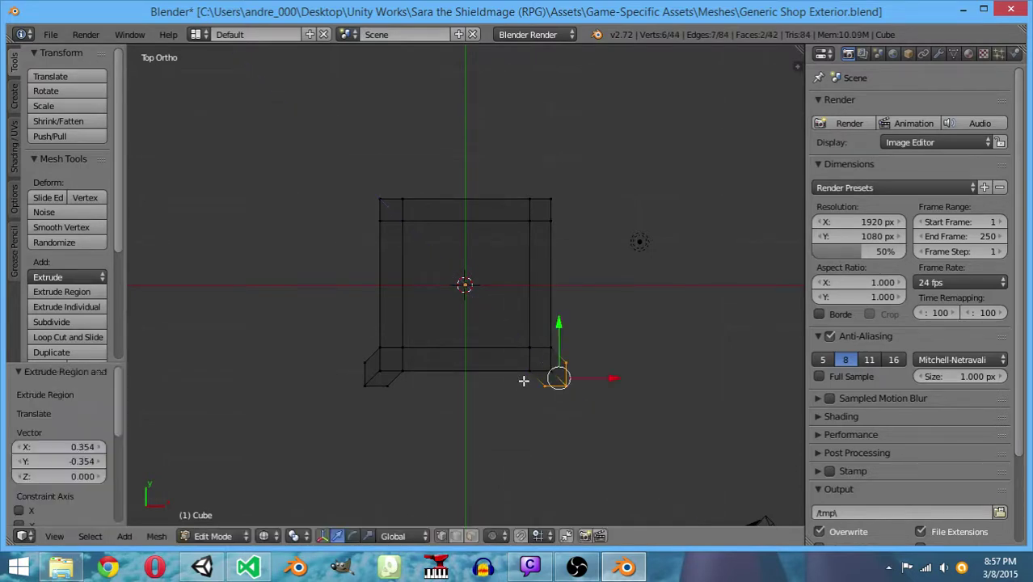
pyautogui.press('a')
# Extrude the outer vertices at the -X/+Y corner outward by 0.5 and clear the selection
pyautogui.moveTo(387, 213)
pyautogui.keyDown('ctrl'); pyautogui.mouseDown()
pyautogui.moveTo(358, 194)
pyautogui.moveTo(438, 198)
pyautogui.moveTo(473, 184)
pyautogui.mouseUp(); pyautogui.keyUp('ctrl')
pyautogui.write('e0.5')
pyautogui.press('Return')
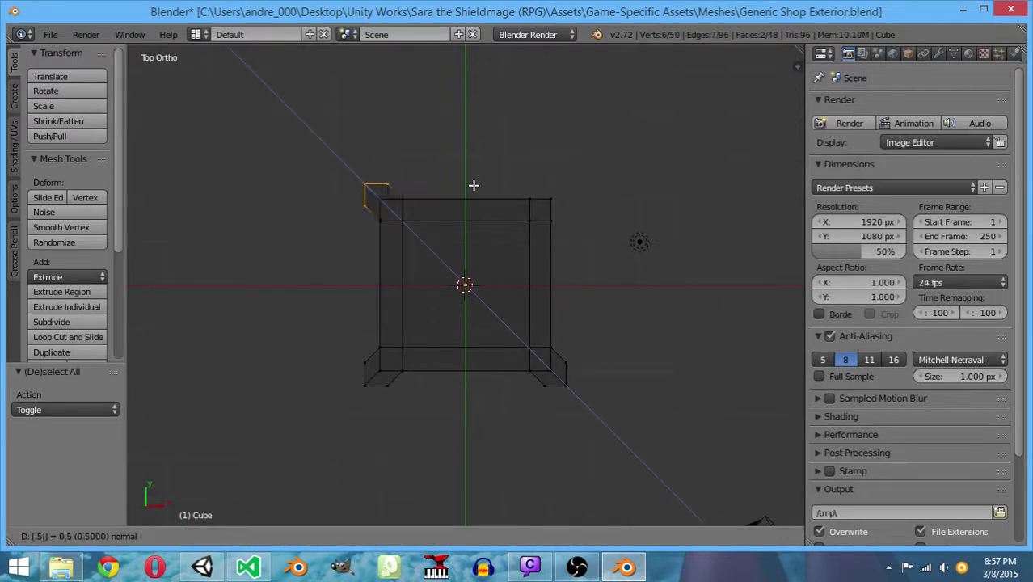
pyautogui.press('a')
# Extrude the outer vertices at the +X/+Y corner outward by 0.5
pyautogui.moveTo(538, 210)
pyautogui.keyDown('ctrl'); pyautogui.mouseDown()
pyautogui.moveTo(519, 194)
pyautogui.moveTo(595, 232)
pyautogui.moveTo(544, 240)
pyautogui.mouseUp(); pyautogui.keyUp('ctrl')
pyautogui.write('e0.5')
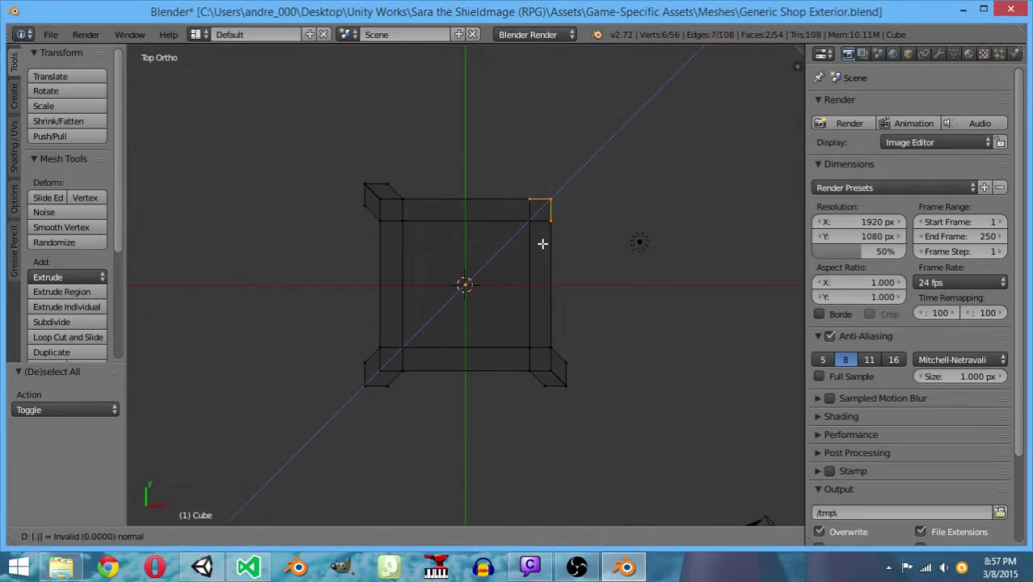
pyautogui.press('Return')
# Save over Generic Shop Exterior.blend, switch the viewport to solid shading, and clear the selection
pyautogui.hotkey('ctrl', 's')
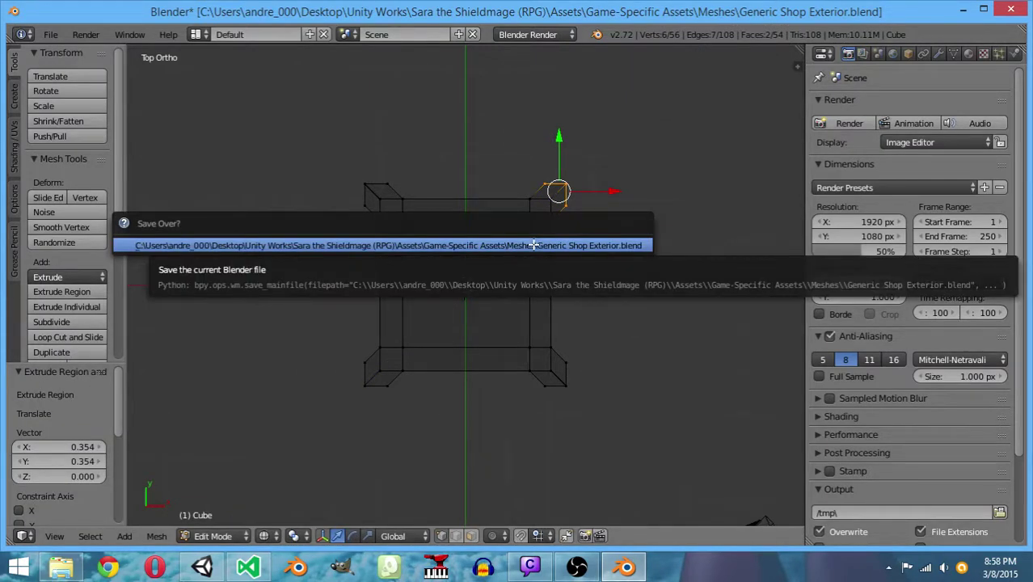
pyautogui.click(527, 242)
pyautogui.moveTo(485, 307); pyautogui.dragTo(500, 180, button='middle')
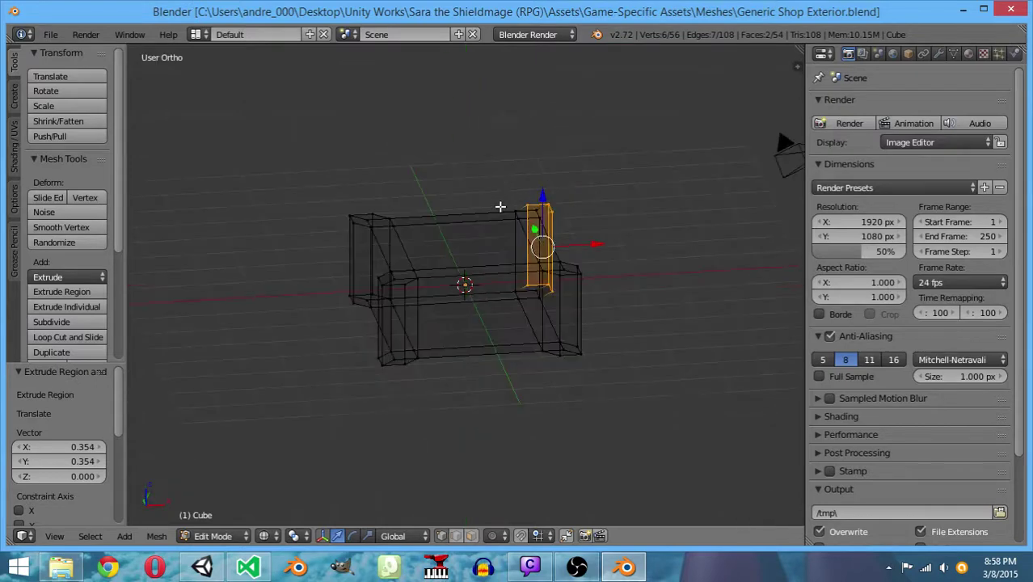
pyautogui.press('Tab')
pyautogui.moveTo(632, 247)
pyautogui.mouseDown(button='middle')
pyautogui.moveTo(364, 232)
pyautogui.moveTo(519, 273)
pyautogui.moveTo(653, 260)
pyautogui.moveTo(756, 230)
pyautogui.moveTo(716, 275)
pyautogui.moveTo(634, 333)
pyautogui.moveTo(697, 286)
pyautogui.moveTo(629, 316)
pyautogui.moveTo(468, 276)
pyautogui.moveTo(632, 267)
pyautogui.moveTo(581, 287)
pyautogui.moveTo(607, 296)
pyautogui.moveTo(527, 310)
pyautogui.moveTo(529, 348)
pyautogui.moveTo(557, 311)
pyautogui.moveTo(541, 307)
pyautogui.moveTo(548, 319)
pyautogui.moveTo(501, 168)
pyautogui.moveTo(484, 173)
pyautogui.moveTo(515, 292)
pyautogui.moveTo(431, 286)
pyautogui.mouseUp(button='middle')
pyautogui.press('Tab')
pyautogui.press('z')
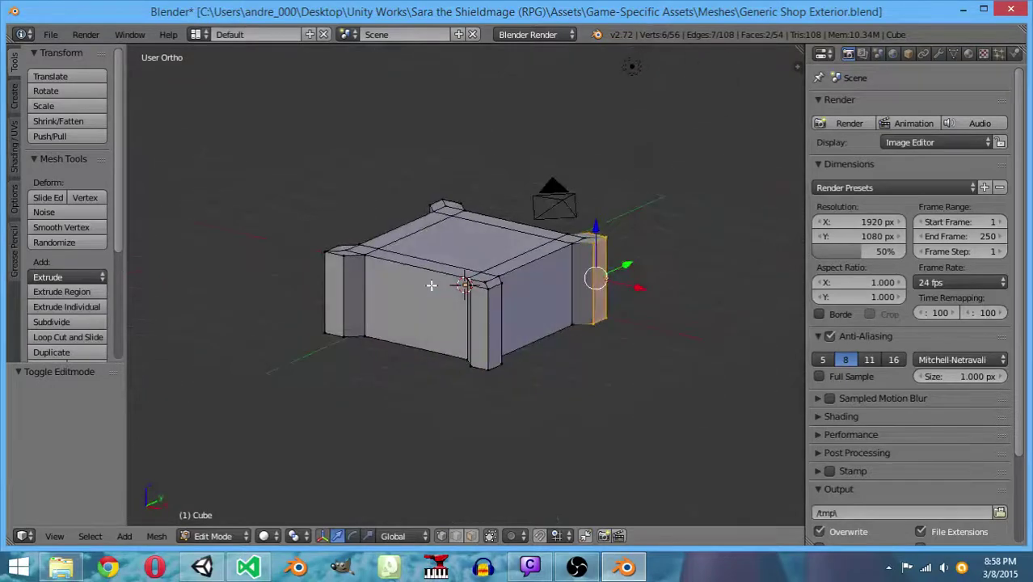
pyautogui.press('a')
# Box-select all the bottom vertices of the block in front view and extrude them down 0.1 along Z
pyautogui.click(55, 536)
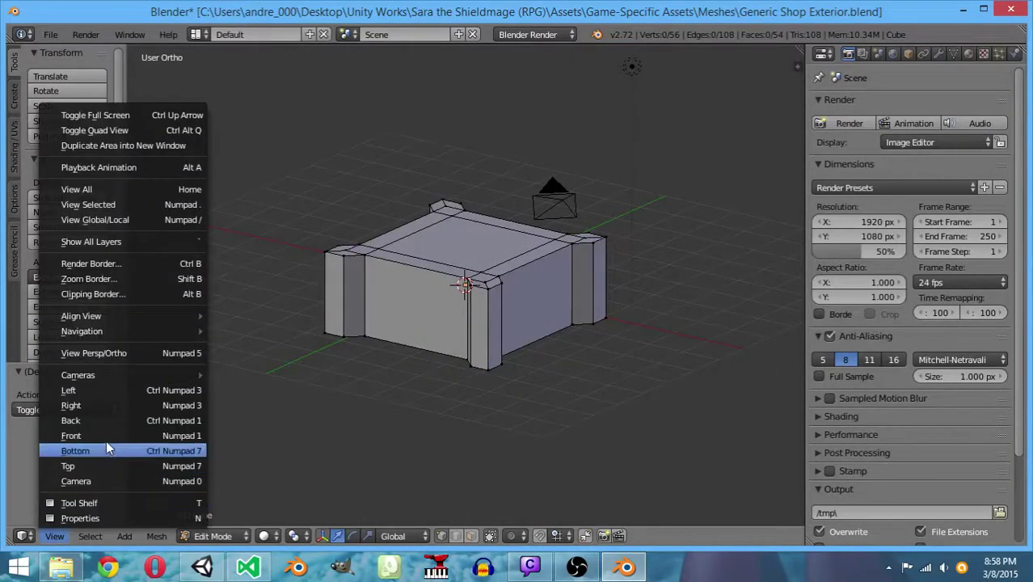
pyautogui.click(71, 435)
pyautogui.press('a')
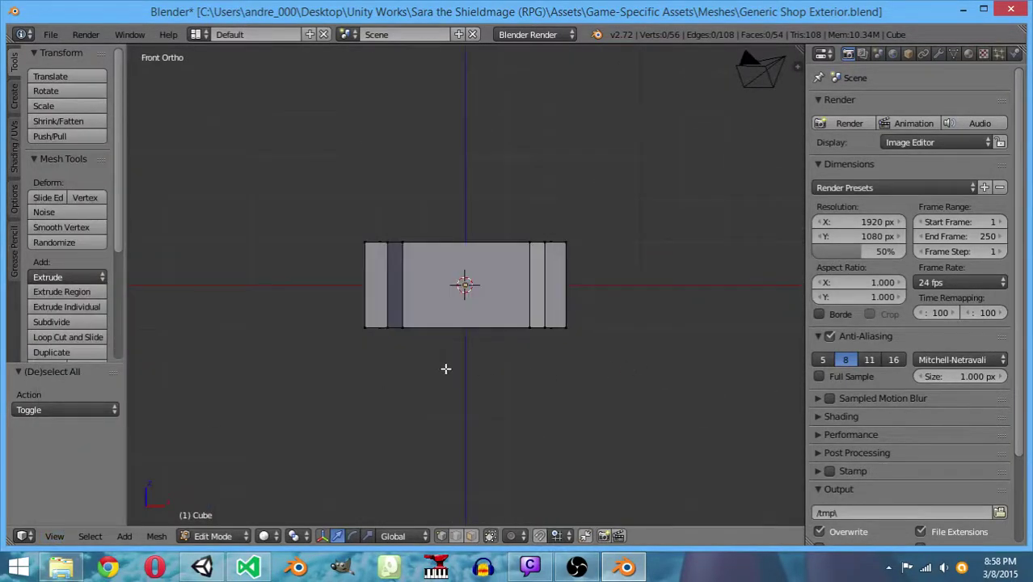
pyautogui.press('a')
pyautogui.moveTo(350, 321); pyautogui.dragTo(682, 318)
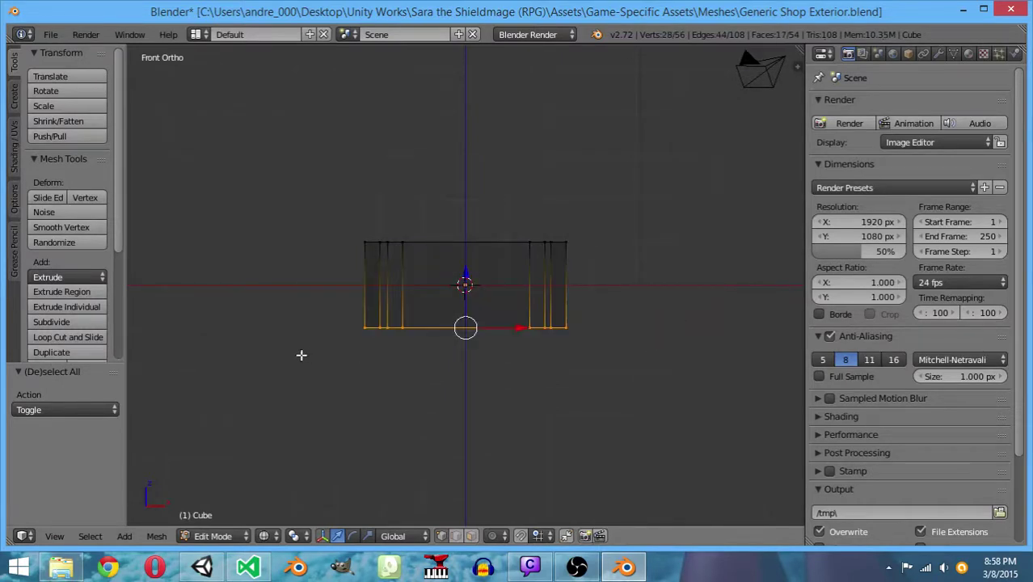
pyautogui.moveTo(738, 316); pyautogui.dragTo(650, 400, button='middle')
pyautogui.press('e')
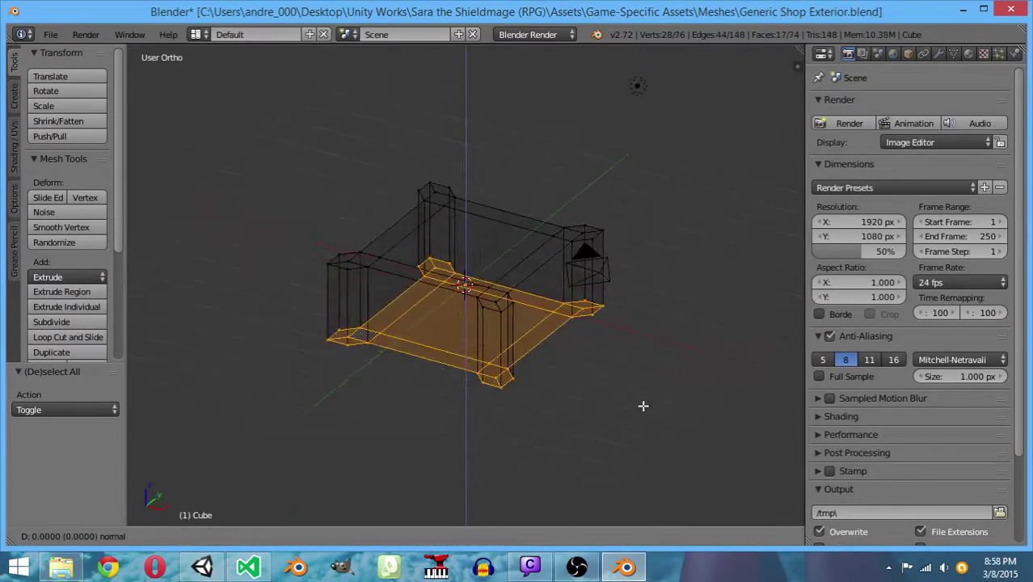
pyautogui.write('z.1')
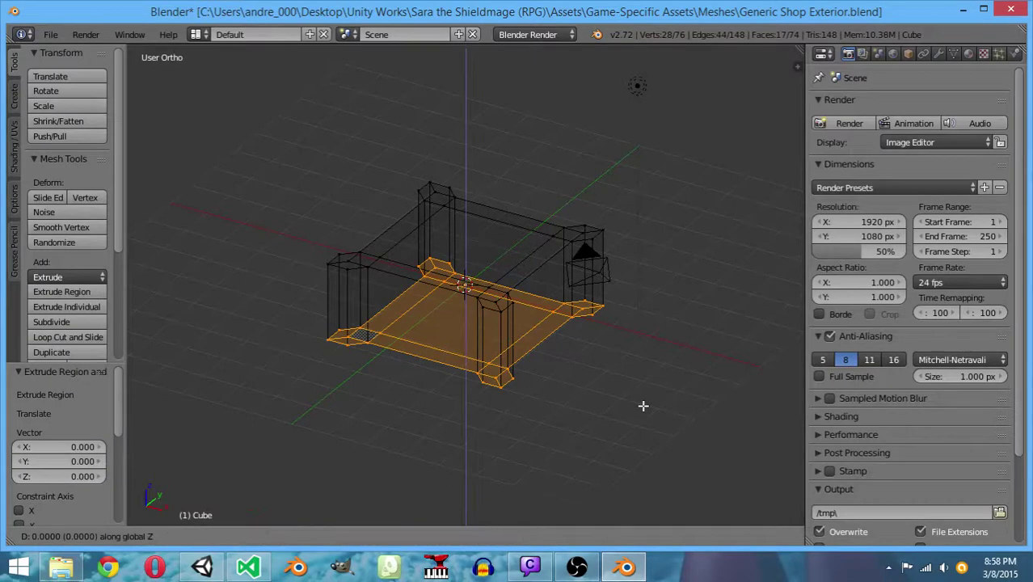
pyautogui.write('-.1')
pyautogui.press('Return')
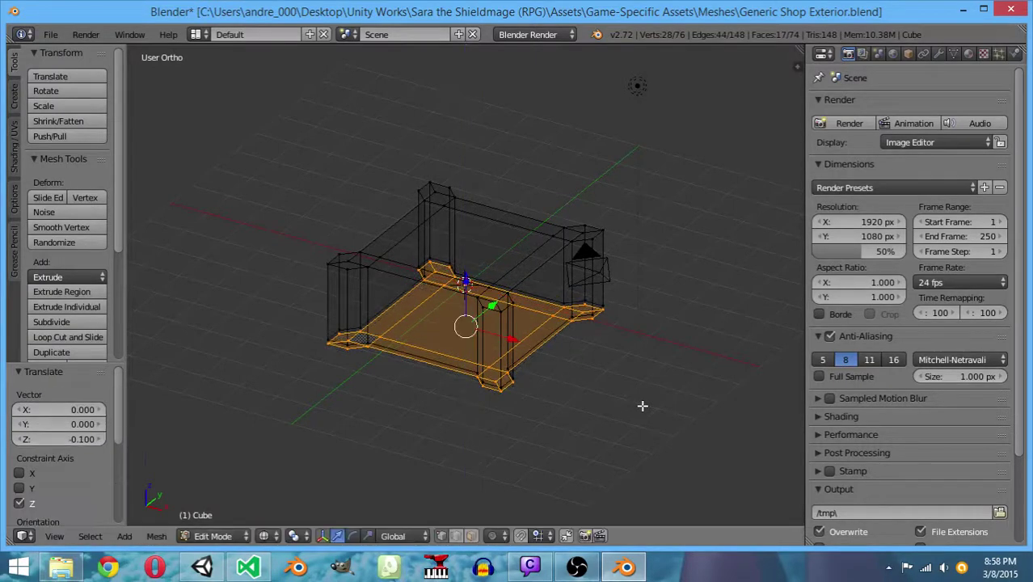
# Scale the newly extruded bottom section by 1.1 on all axes
pyautogui.write('s1.5')
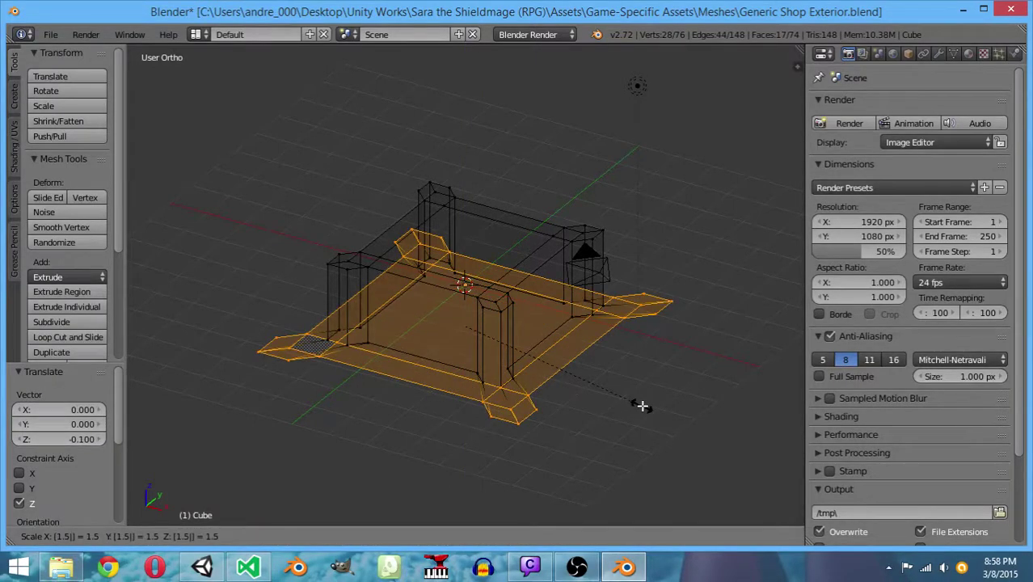
pyautogui.press('BackSpace')
pyautogui.press('BackSpace')
pyautogui.write('.5')
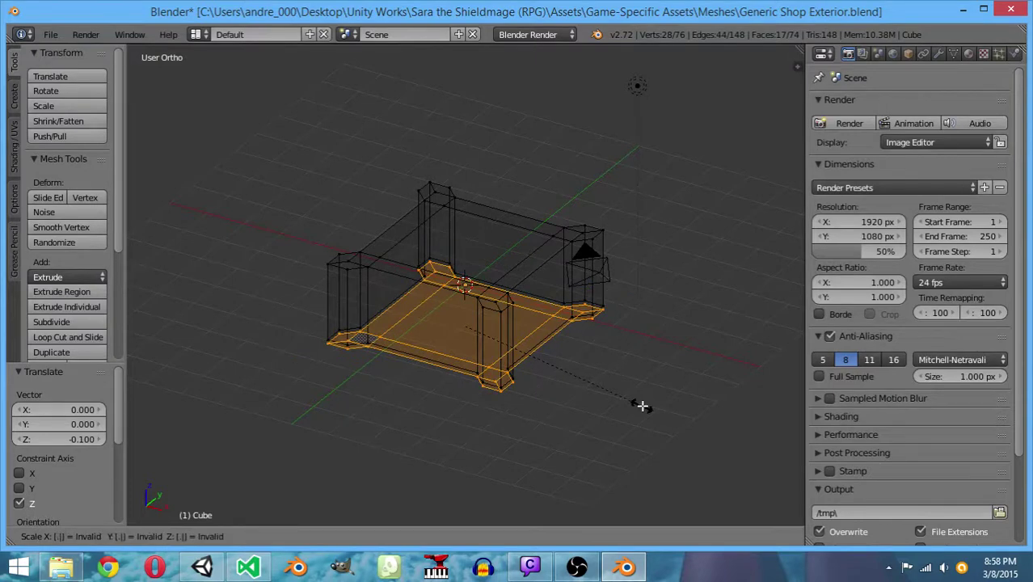
pyautogui.press('BackSpace')
pyautogui.press('BackSpace')
pyautogui.write('1.1')
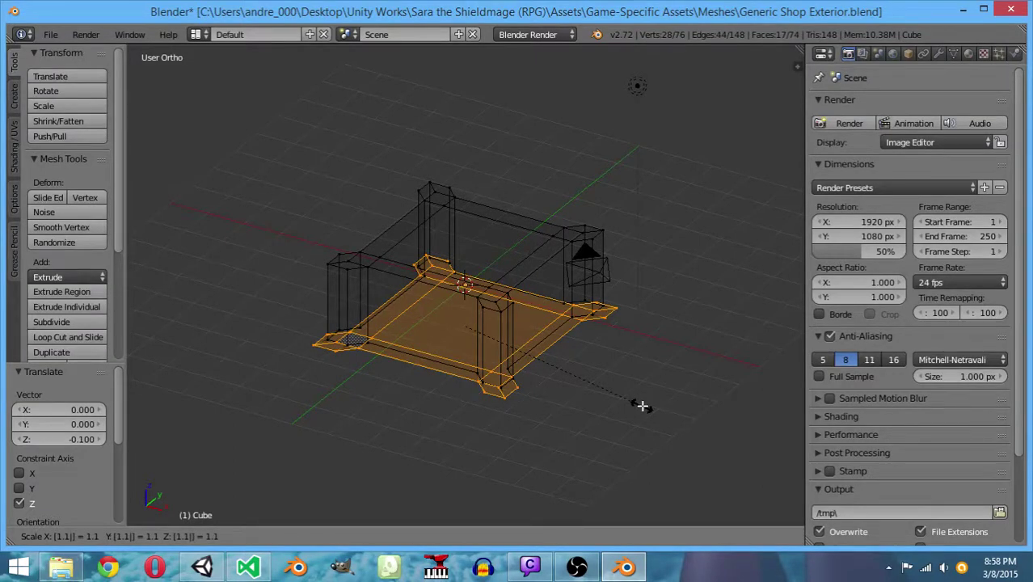
pyautogui.press('Return')
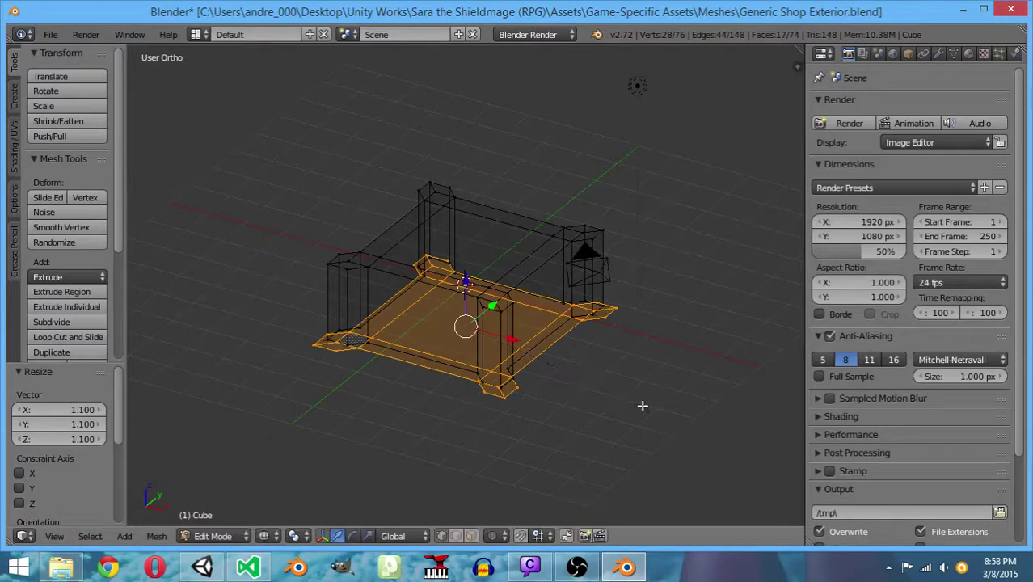
# Extrude the widened bottom section down by 0.5 to form the base's height
pyautogui.write('e')
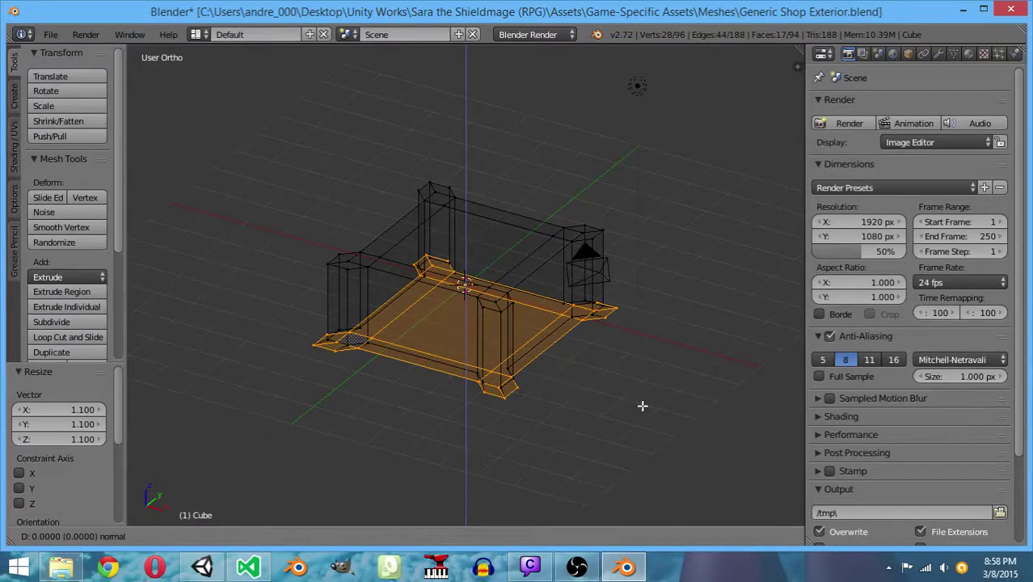
pyautogui.write('.5')
pyautogui.press('Return')
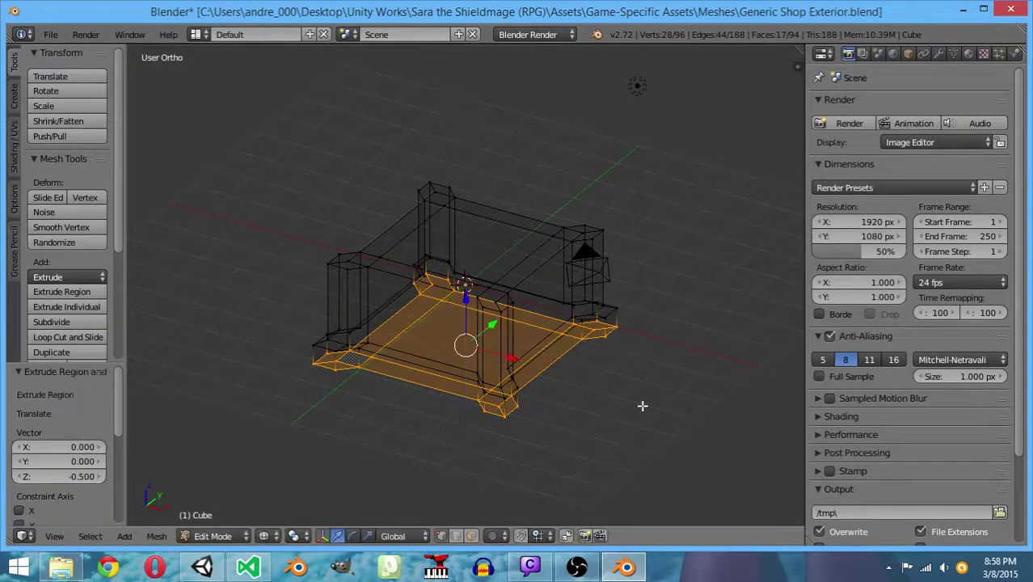
# Return to Object Mode with the finished base and save over Generic Shop Exterior.blend
pyautogui.press('Tab')
pyautogui.moveTo(531, 446); pyautogui.dragTo(132, 282, button='middle')
pyautogui.hotkey('ctrl', 's')
pyautogui.click(511, 390)
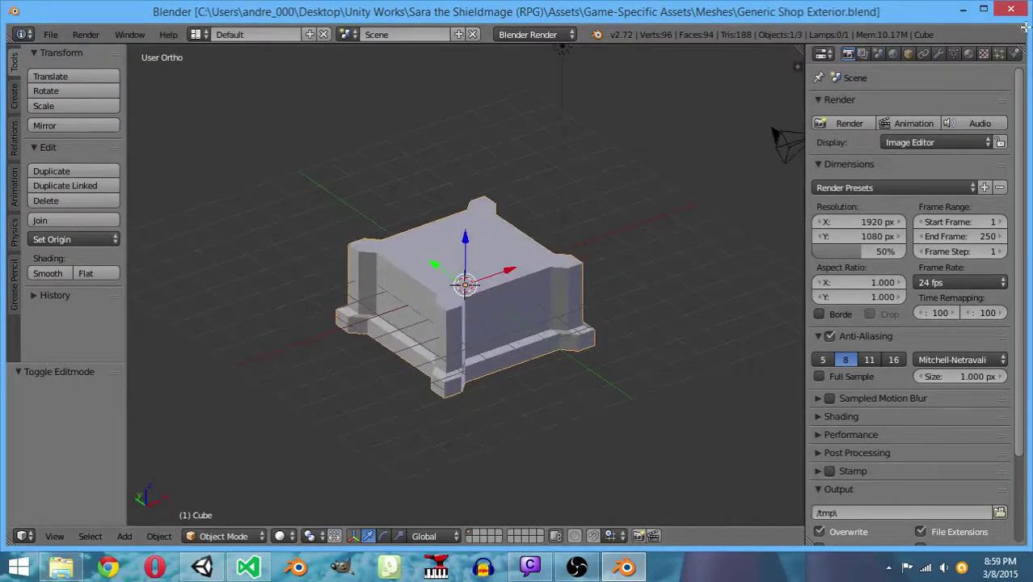
# Rename the building's mesh data to Generic Shop and save over the file
pyautogui.click(953, 53)
pyautogui.click(910, 105)
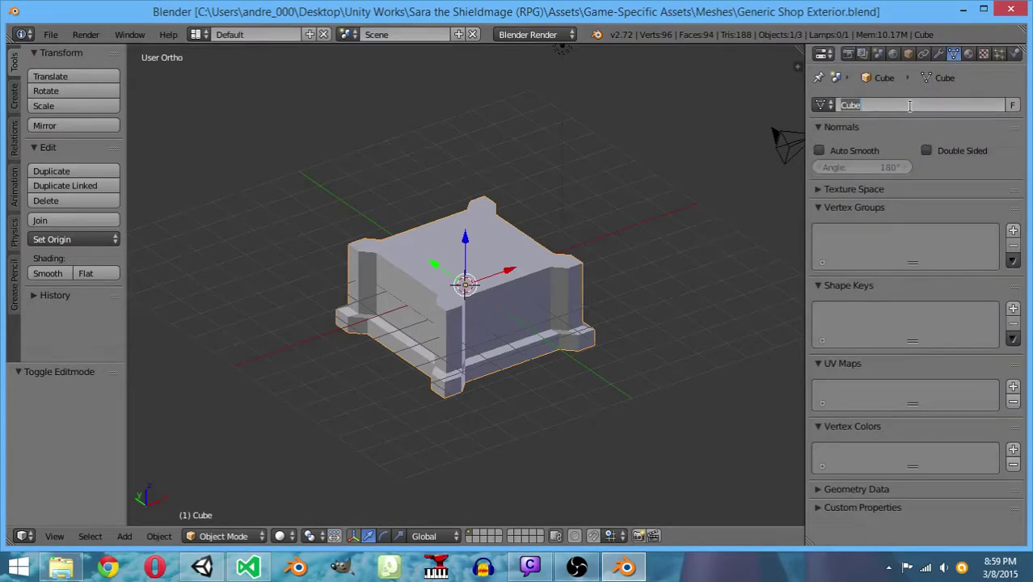
pyautogui.write('Tra')
pyautogui.press('Return')
pyautogui.hotkey('ctrl', 's')
pyautogui.click(909, 106)
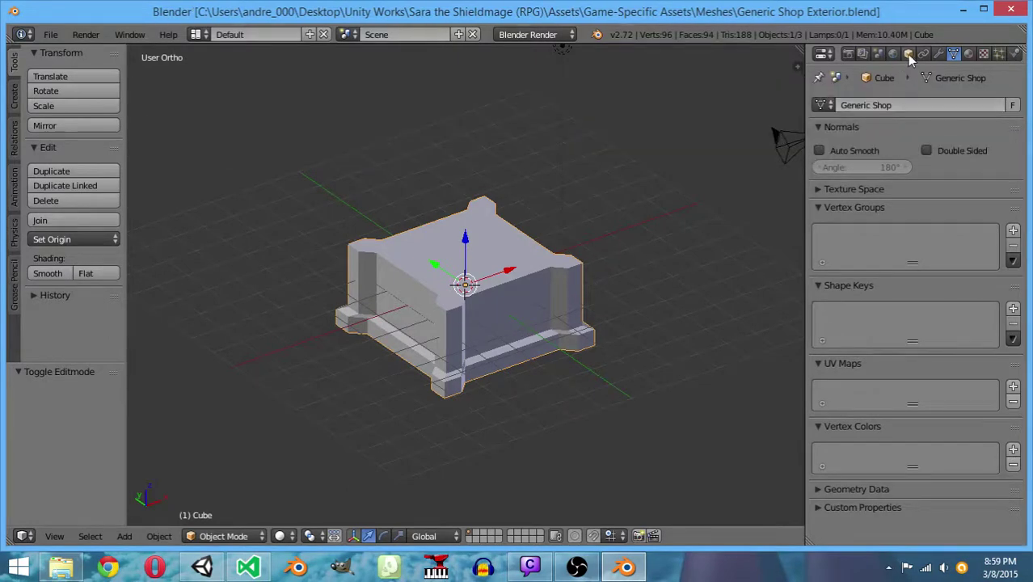
# Rename the building object itself to Generic Shop and save over the file
pyautogui.click(909, 54)
pyautogui.click(902, 102)
pyautogui.write('Generic Shop')
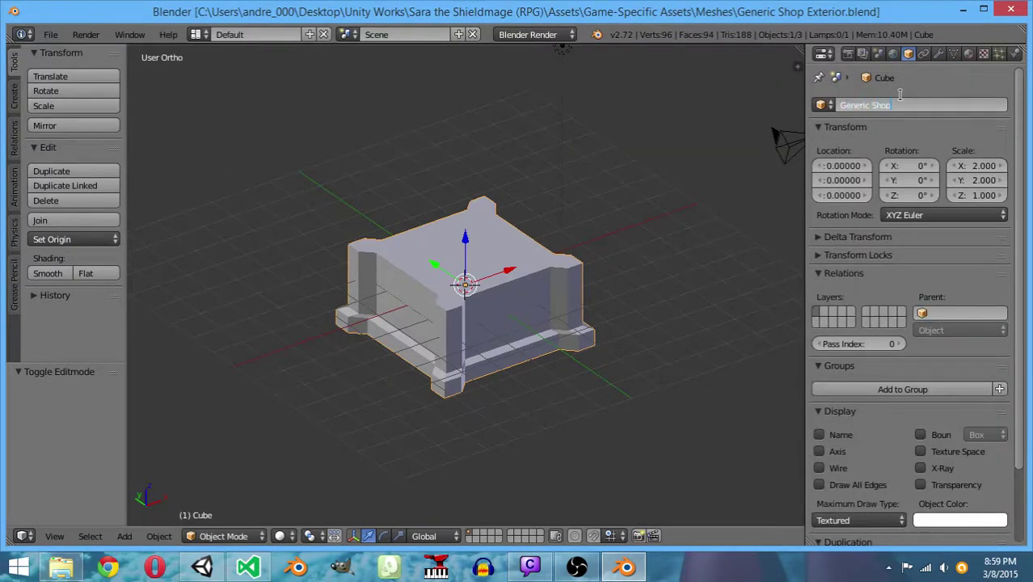
pyautogui.press('Return')
pyautogui.hotkey('ctrl', 's')
pyautogui.click(899, 95)
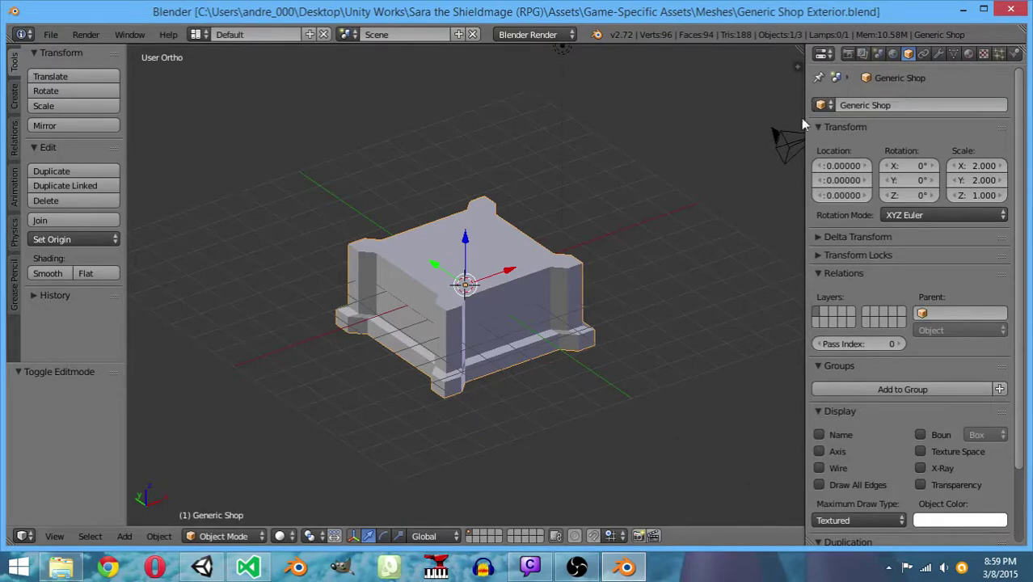
# Add a new cube mesh at the centre of the shop building
pyautogui.click(130, 538)
pyautogui.click(127, 540)
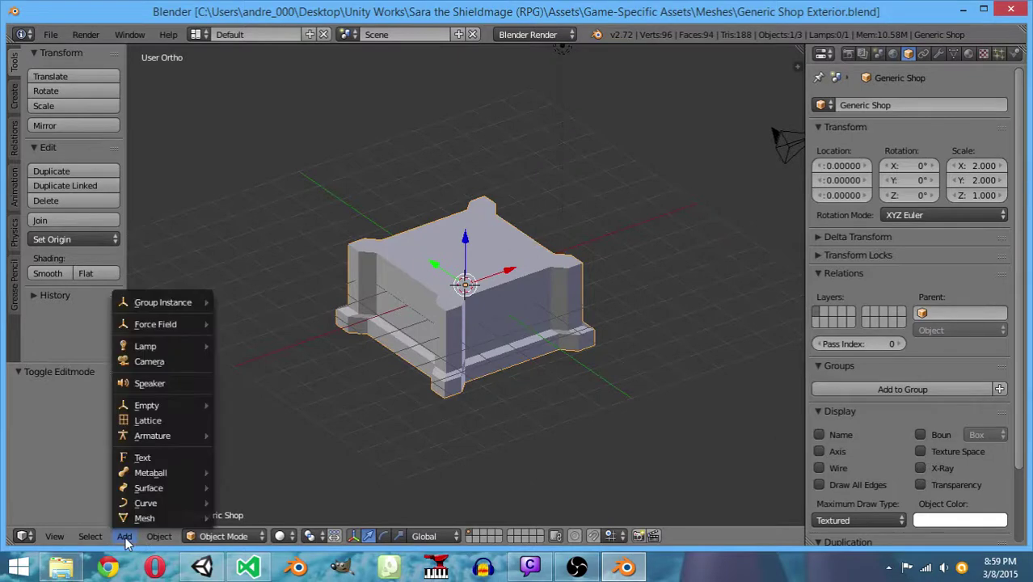
pyautogui.moveTo(158, 517)
pyautogui.click(236, 389)
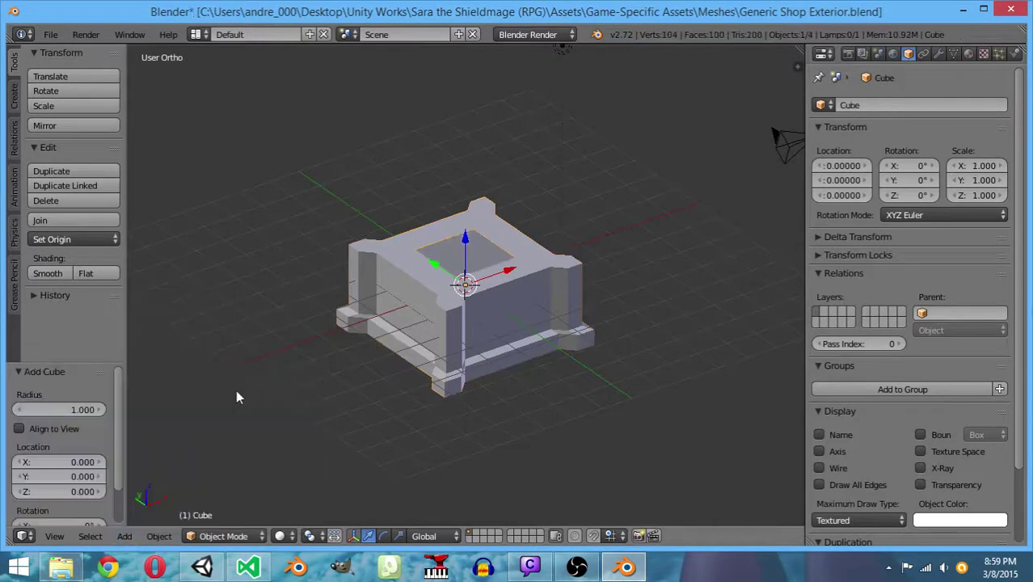
# Move the new cube up by 1 along Z, working in front wireframe view
pyautogui.click(53, 536)
pyautogui.click(87, 437)
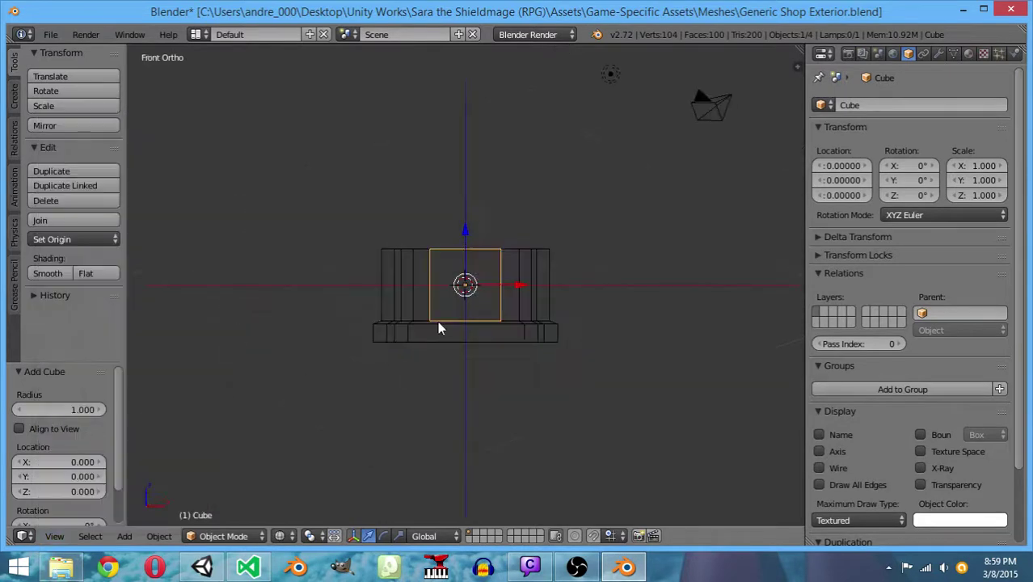
pyautogui.write('gz.5')
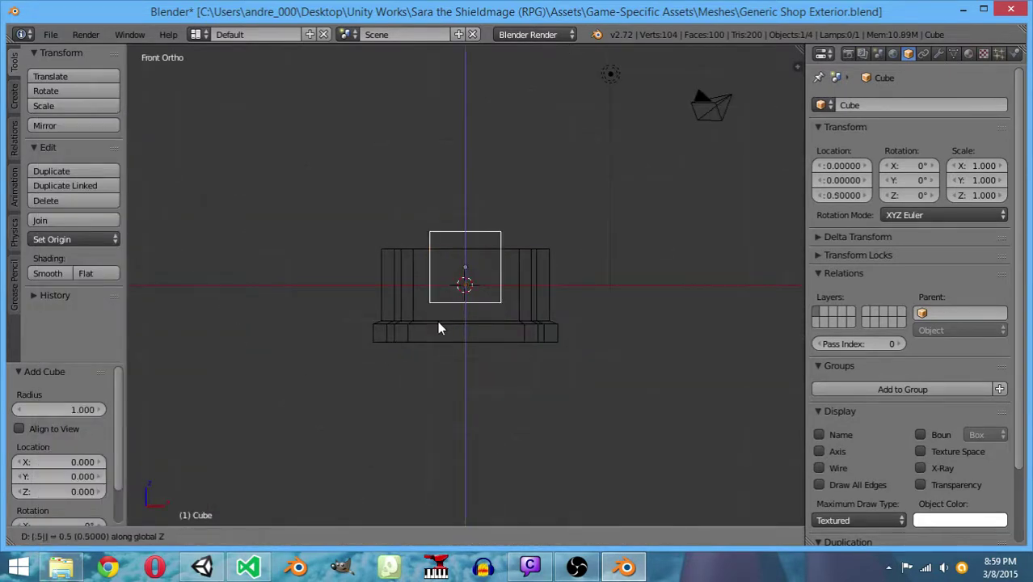
pyautogui.press('BackSpace')
pyautogui.press('BackSpace')
pyautogui.write('1')
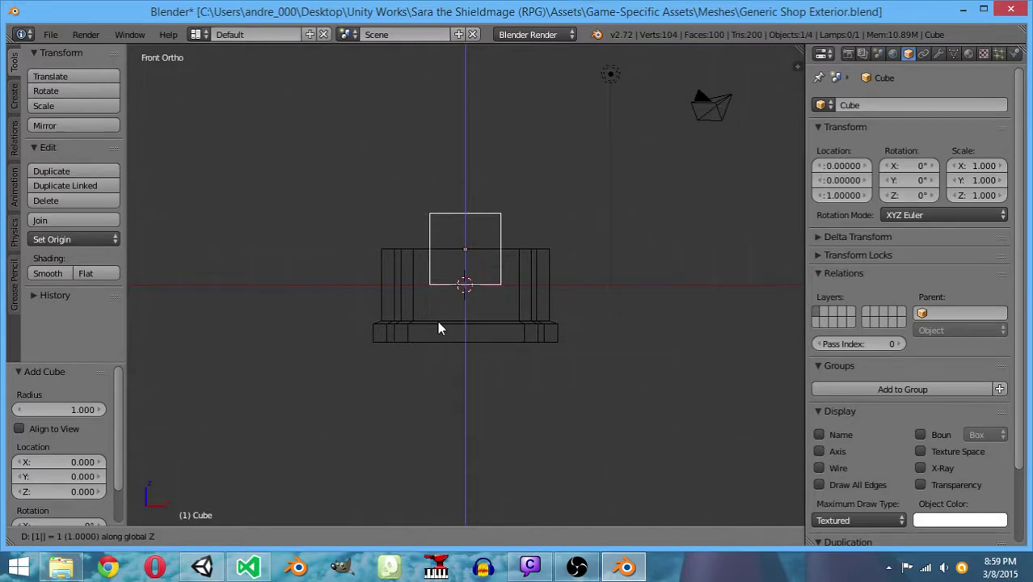
pyautogui.press('Return')
# Scale the cube's mesh by 0.5 in Edit Mode, and move the cube object up 0.5 along Z in Object Mode
pyautogui.press('Tab')
pyautogui.write('s.5')
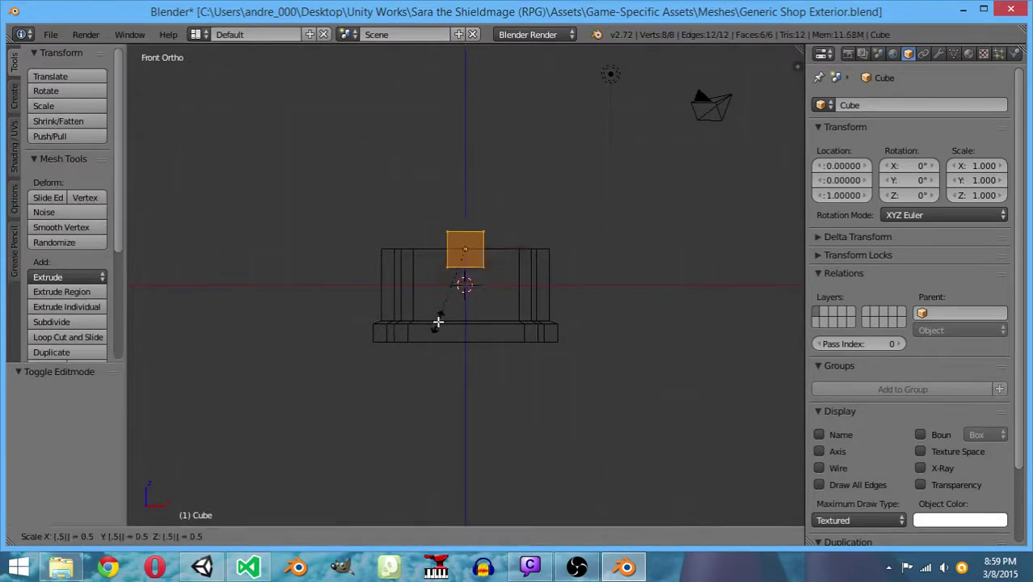
pyautogui.press('Return')
pyautogui.press('Tab')
pyautogui.write('gz.5')
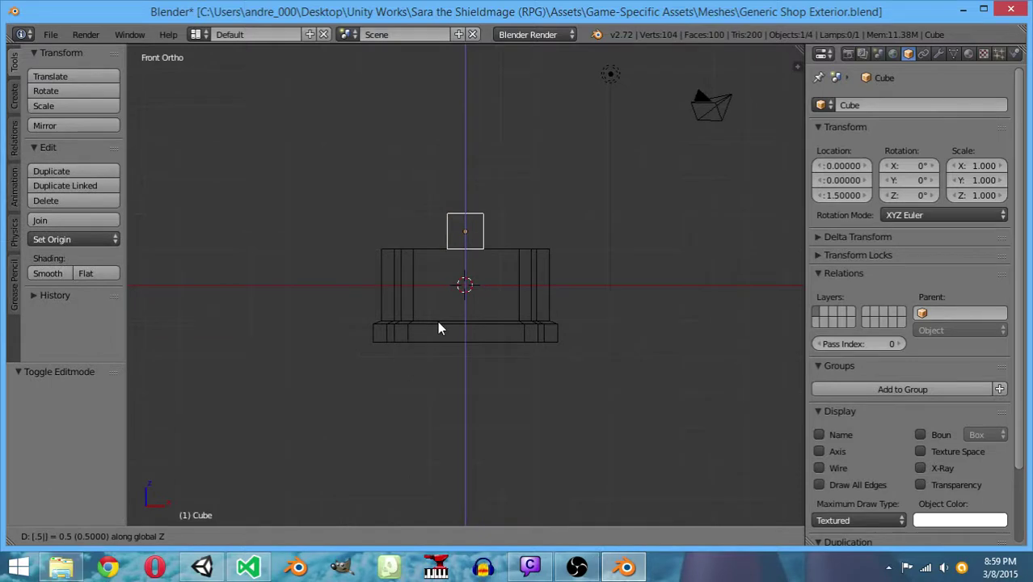
pyautogui.press('Return')
# Scale the cube's whole mesh by 1.5 on all axes in Edit Mode
pyautogui.press('Tab')
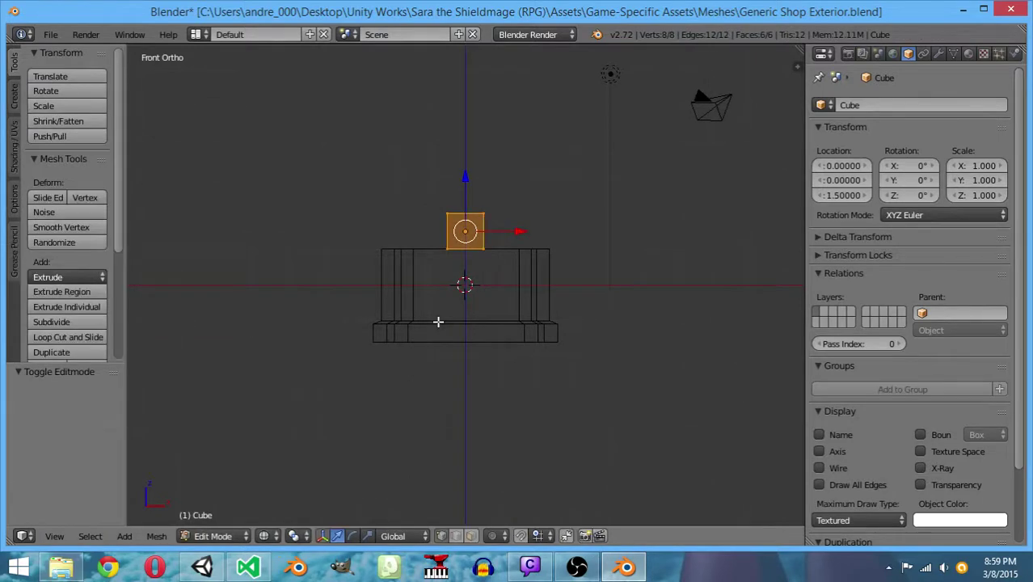
pyautogui.write('s1.5')
pyautogui.press('Return')
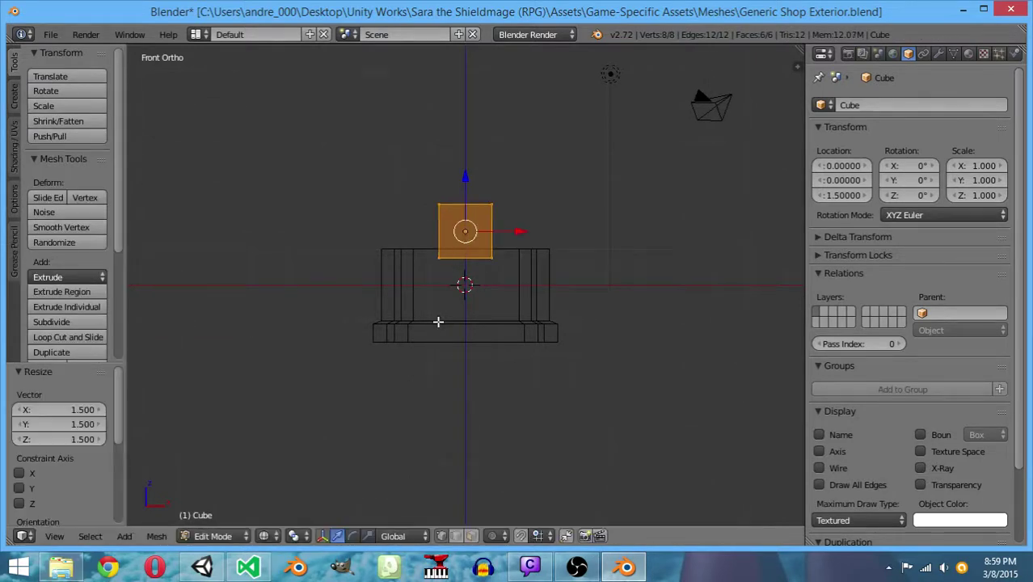
# Scale the cube's mesh by 3.5 along X and clear the selection
pyautogui.press('s')
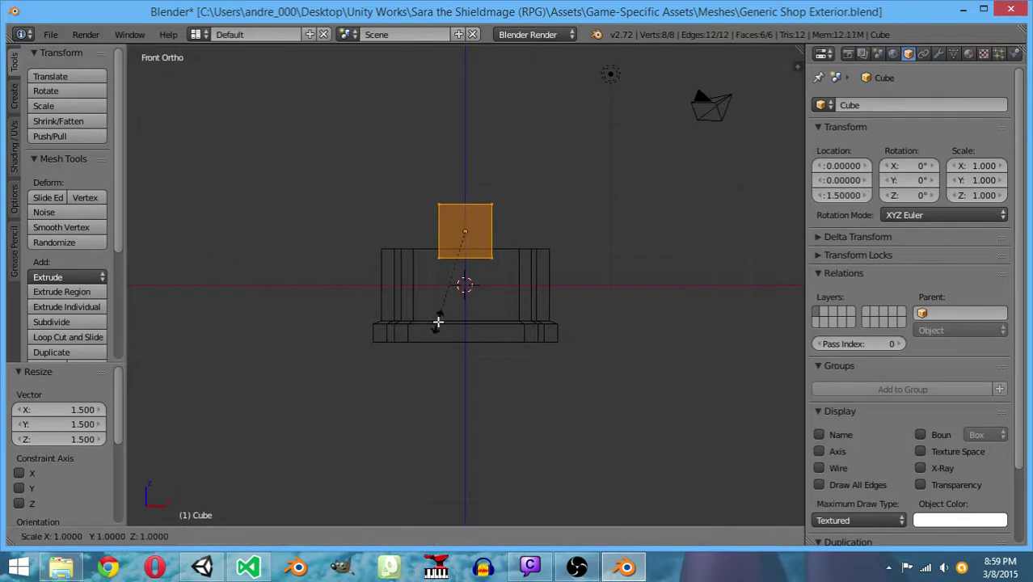
pyautogui.write('x')
pyautogui.write('4')
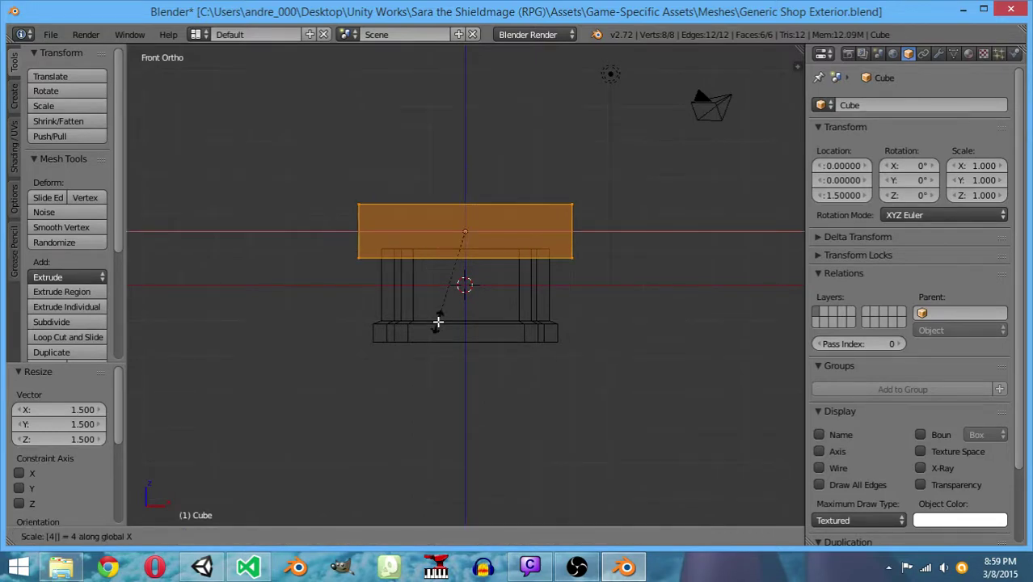
pyautogui.press('BackSpace')
pyautogui.write('3.5')
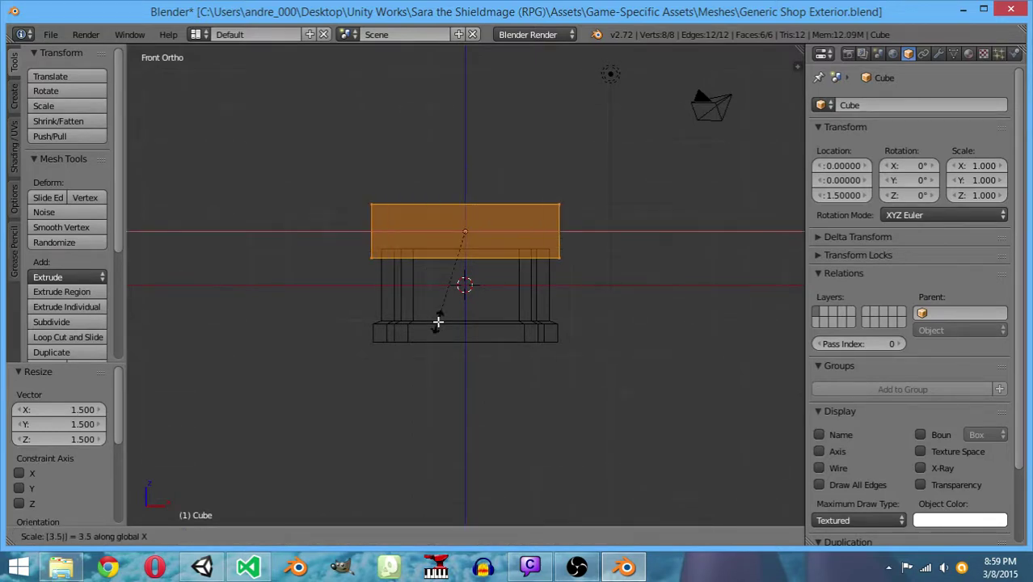
pyautogui.press('Return')
pyautogui.press('a')
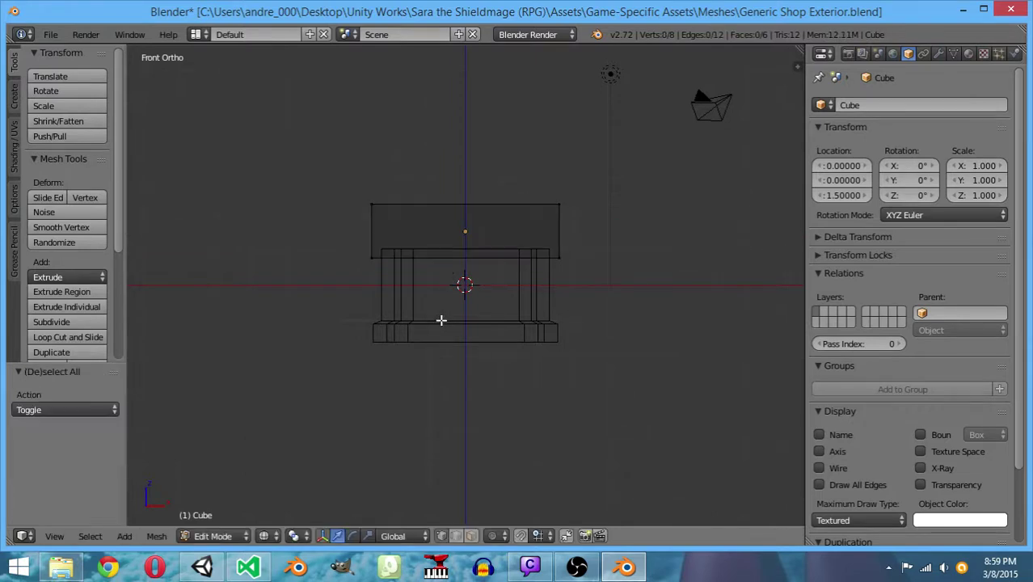
# Select the cube's whole mesh and scale it by 3.5 along Y to cover the building
pyautogui.moveTo(337, 179)
pyautogui.keyDown('ctrl'); pyautogui.mouseDown()
pyautogui.moveTo(572, 197)
pyautogui.moveTo(318, 233)
pyautogui.moveTo(383, 185)
pyautogui.mouseUp(); pyautogui.keyUp('ctrl')
pyautogui.moveTo(383, 184); pyautogui.dragTo(474, 361, button='middle')
pyautogui.press('a')
pyautogui.press('a')
pyautogui.press('s')
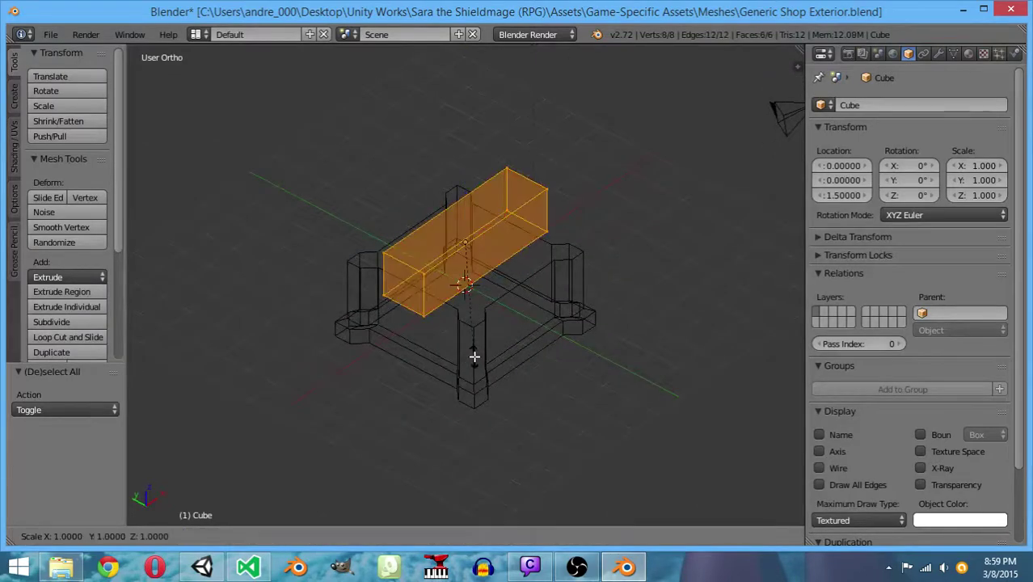
pyautogui.write('y3.5')
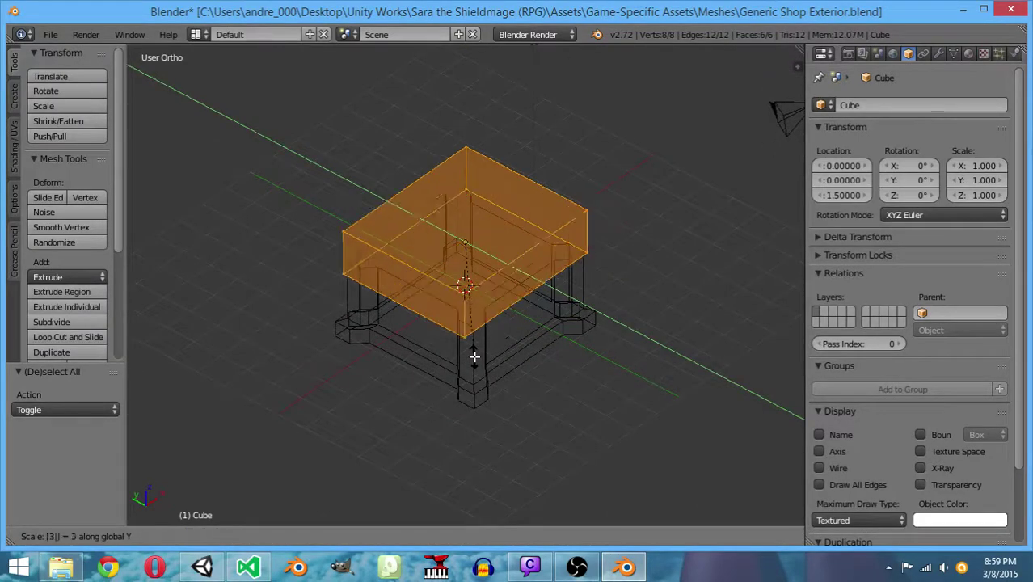
pyautogui.press('Return')
# Select only the four top vertices of the roof cube and scale them by 0.8 to taper the roof
pyautogui.press('a')
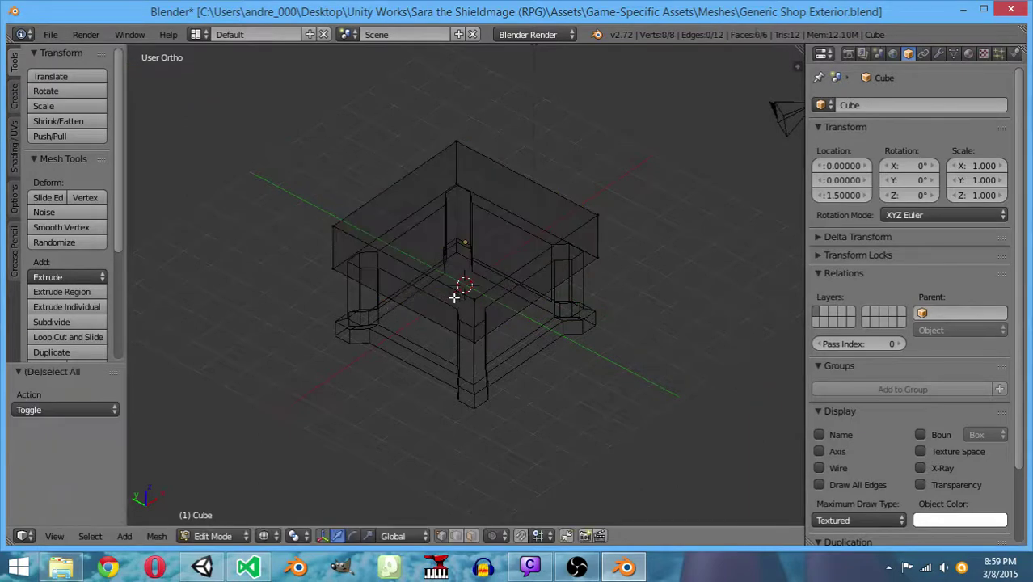
pyautogui.rightClick(473, 295)
pyautogui.keyDown('shift'); pyautogui.rightClick(333, 226); pyautogui.keyUp('shift')
pyautogui.keyDown('shift'); pyautogui.rightClick(456, 144); pyautogui.keyUp('shift')
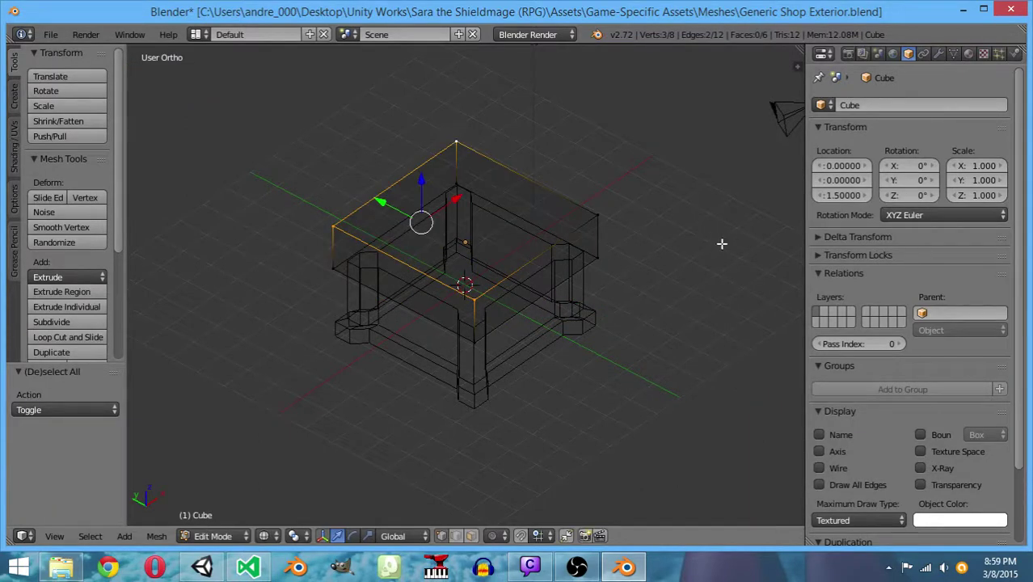
pyautogui.keyDown('shift'); pyautogui.rightClick(599, 219); pyautogui.keyUp('shift')
pyautogui.write('s')
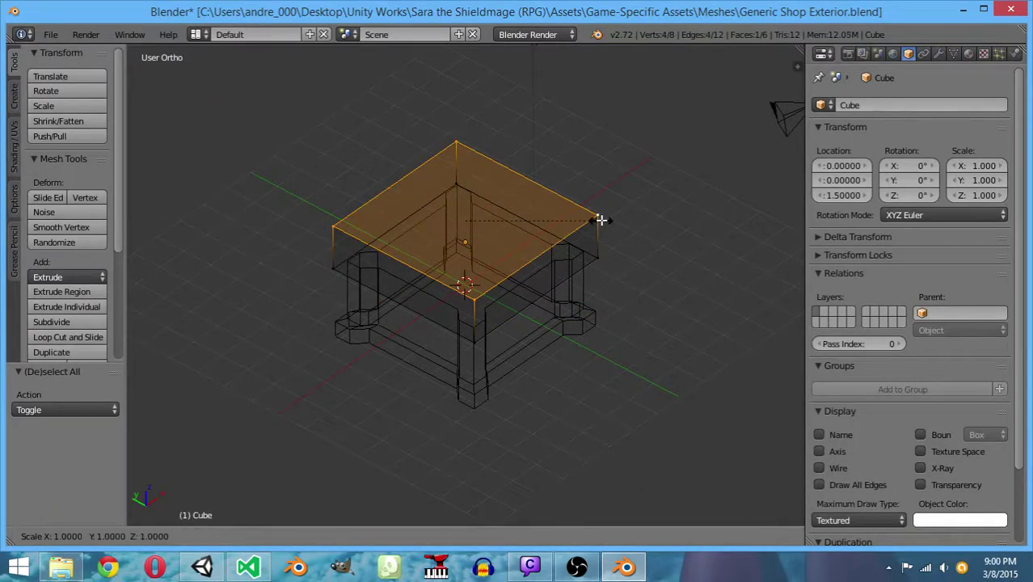
pyautogui.write('0')
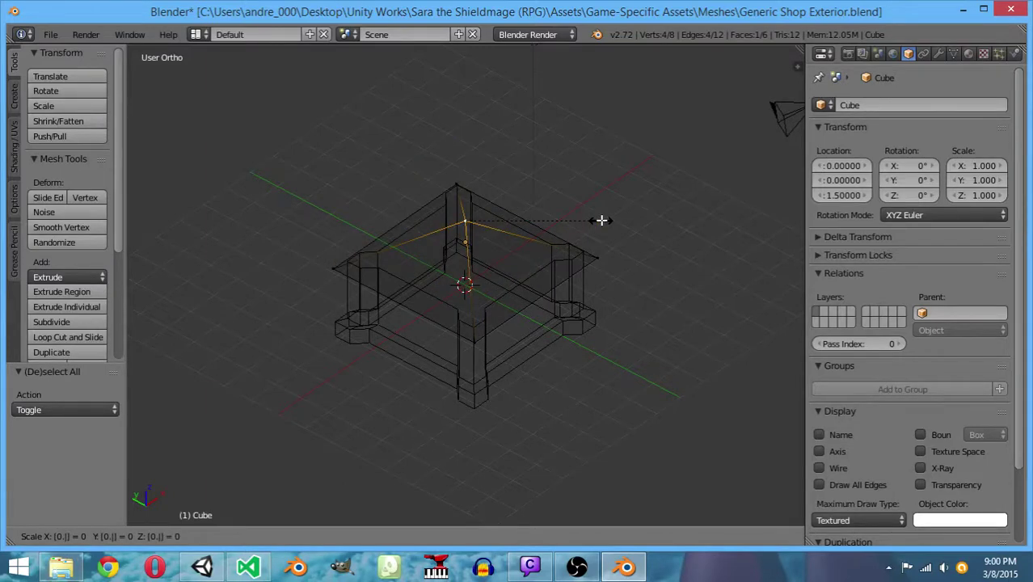
pyautogui.write('.8')
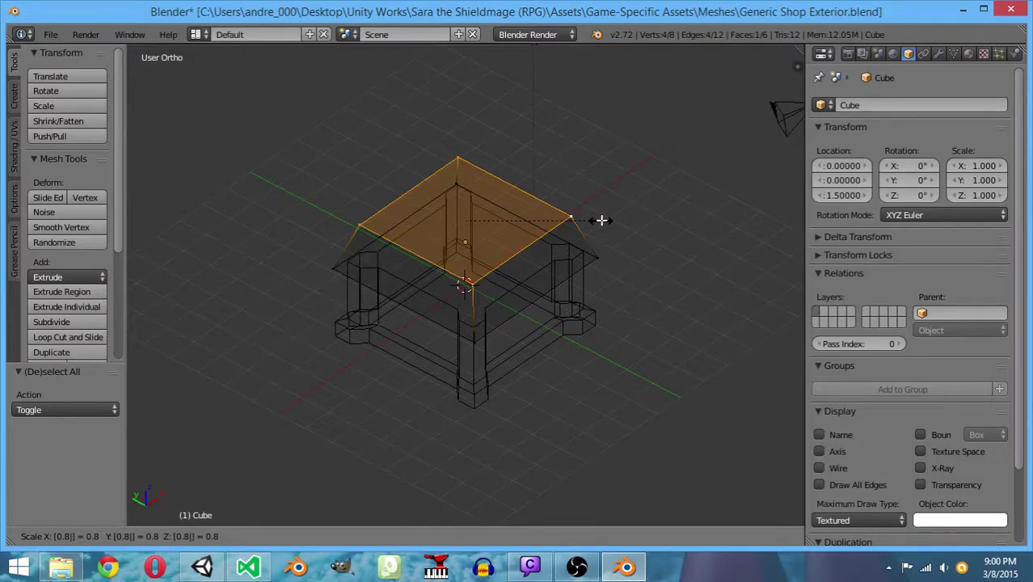
pyautogui.press('Return')
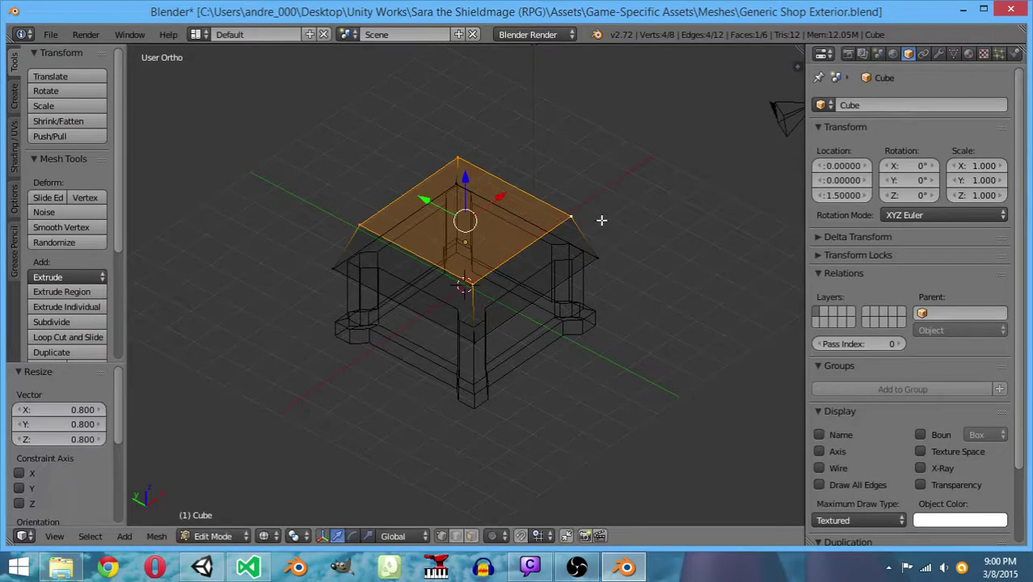
# Return to Object Mode, save over Generic Shop Exterior.blend and display the model with solid shading
pyautogui.press('Tab')
pyautogui.hotkey('ctrl', 's')
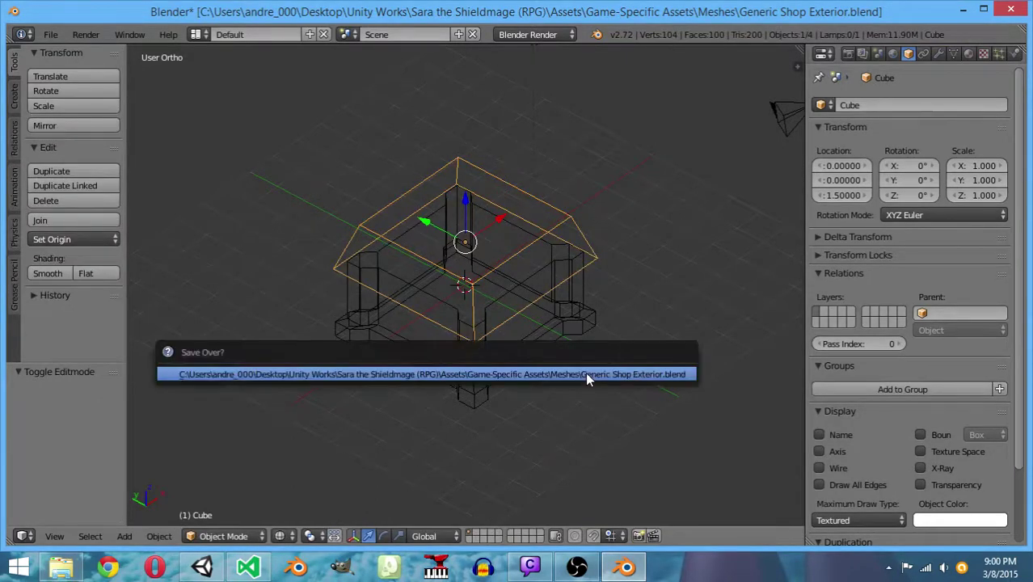
pyautogui.click(586, 372)
pyautogui.moveTo(583, 387)
pyautogui.mouseDown(button='middle')
pyautogui.moveTo(420, 364)
pyautogui.moveTo(405, 302)
pyautogui.moveTo(498, 316)
pyautogui.moveTo(512, 397)
pyautogui.moveTo(374, 401)
pyautogui.moveTo(560, 383)
pyautogui.moveTo(428, 311)
pyautogui.moveTo(485, 353)
pyautogui.mouseUp(button='middle')
pyautogui.press('Tab')
pyautogui.press('z')
pyautogui.press('Tab')
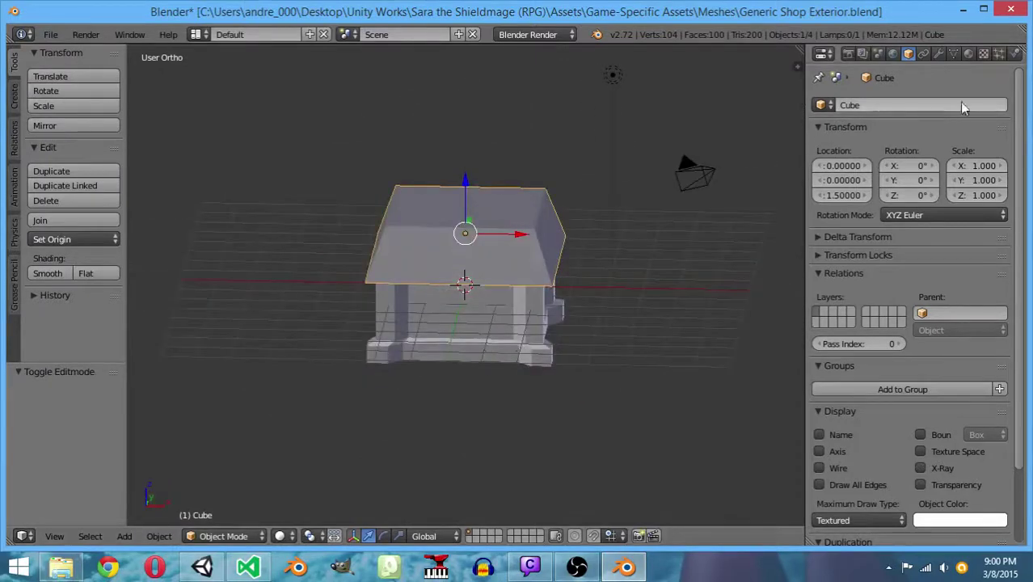
# Rename the roof cube object as Shop Roof
pyautogui.click(937, 105)
pyautogui.write('S')
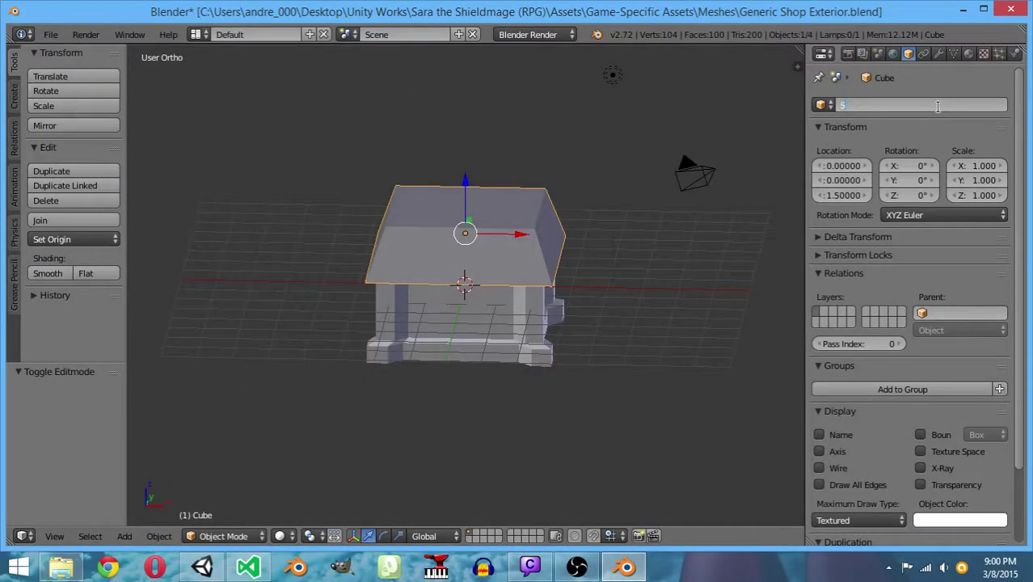
pyautogui.write('hop Roof')
pyautogui.press('Return')
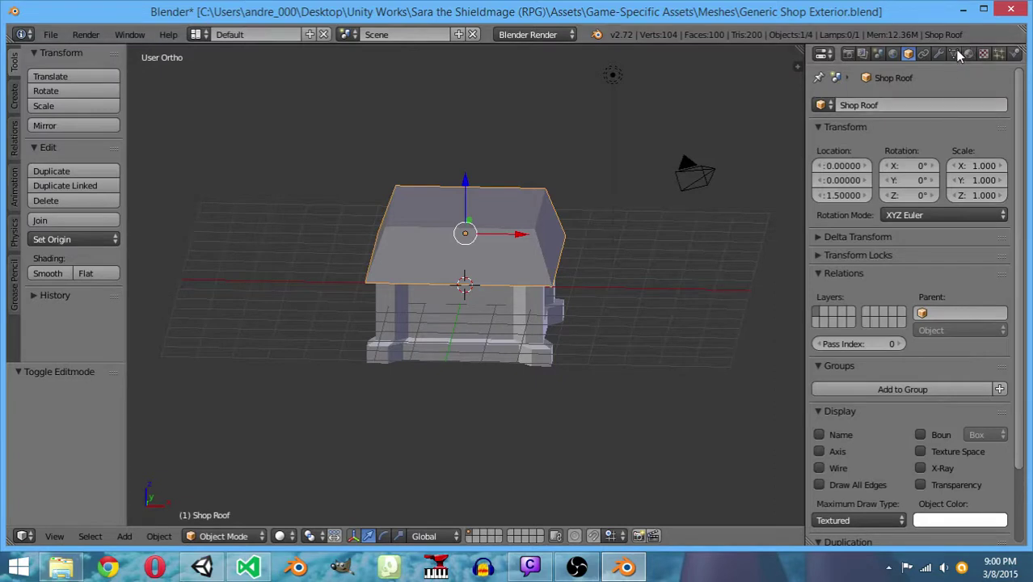
# Rename the roof's mesh data as Shop Roof and save over the existing blend file
pyautogui.click(954, 53)
pyautogui.click(913, 105)
pyautogui.write('Roof')
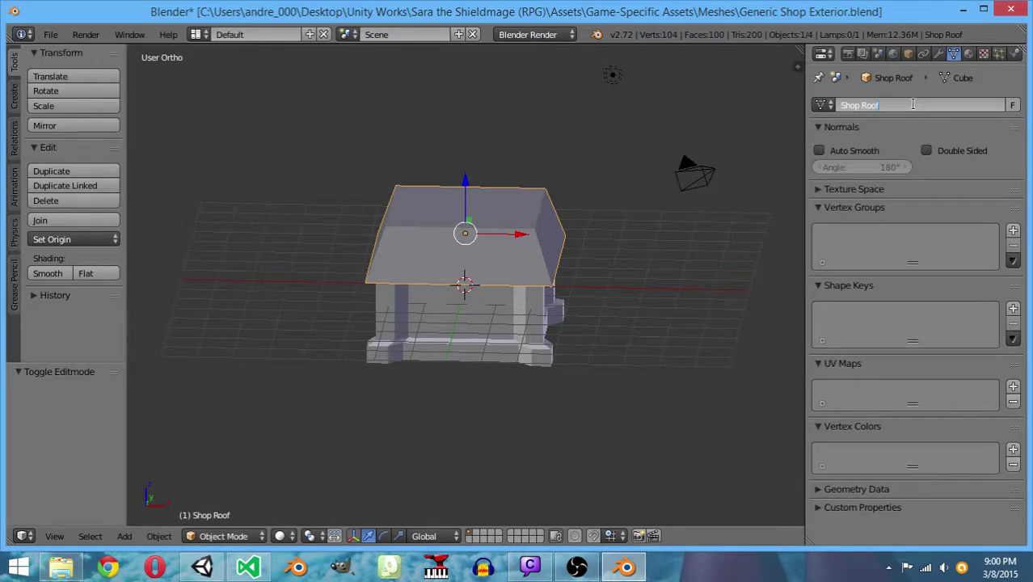
pyautogui.press('Return')
pyautogui.hotkey('ctrl', 's')
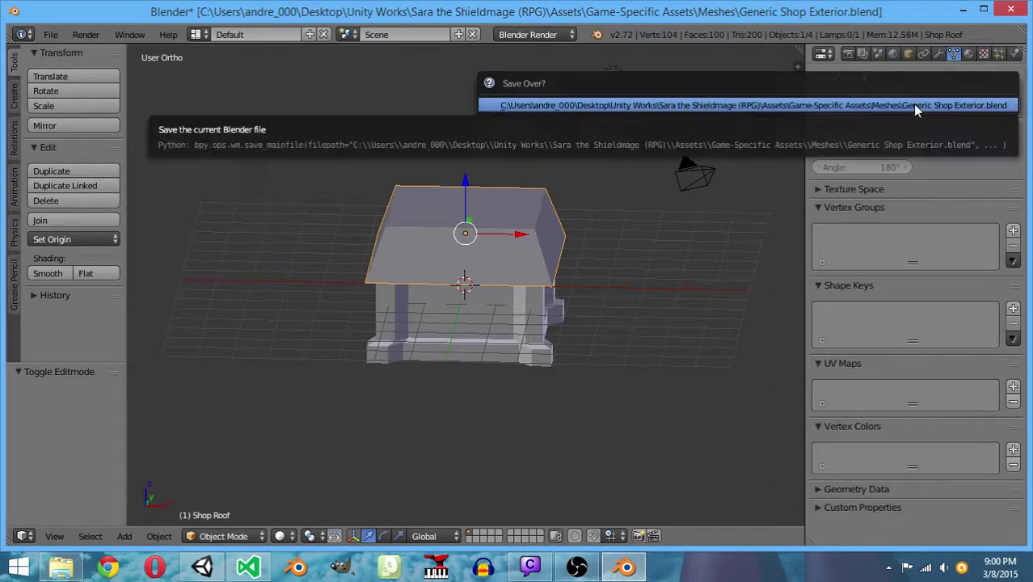
pyautogui.click(912, 103)
# Select the roof's four top vertices in Edit Mode and move them by -1 along Z to flatten the roof
pyautogui.moveTo(563, 247); pyautogui.dragTo(630, 295, button='middle')
pyautogui.press('Tab')
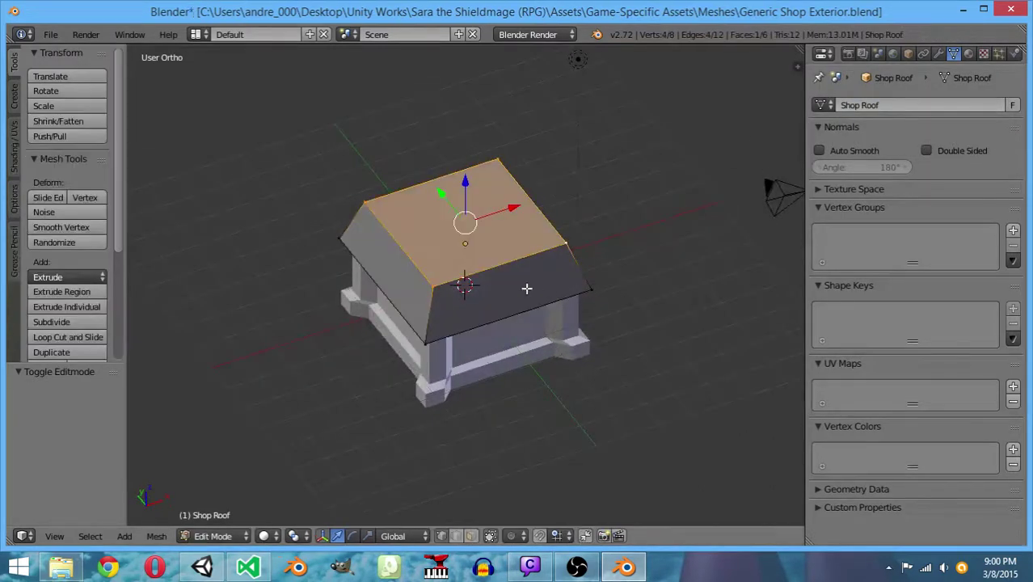
pyautogui.rightClick(431, 279)
pyautogui.keyDown('shift'); pyautogui.rightClick(564, 242); pyautogui.keyUp('shift')
pyautogui.keyDown('shift'); pyautogui.rightClick(499, 162); pyautogui.keyUp('shift')
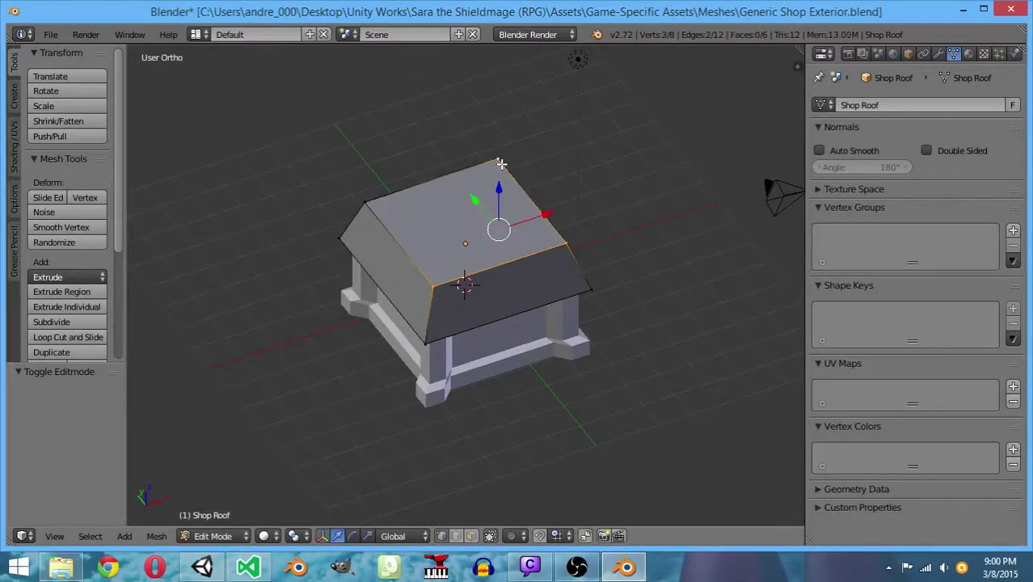
pyautogui.keyDown('shift'); pyautogui.rightClick(380, 190); pyautogui.keyUp('shift')
pyautogui.moveTo(468, 394); pyautogui.dragTo(484, 306, button='middle')
pyautogui.press('g')
pyautogui.press('z')
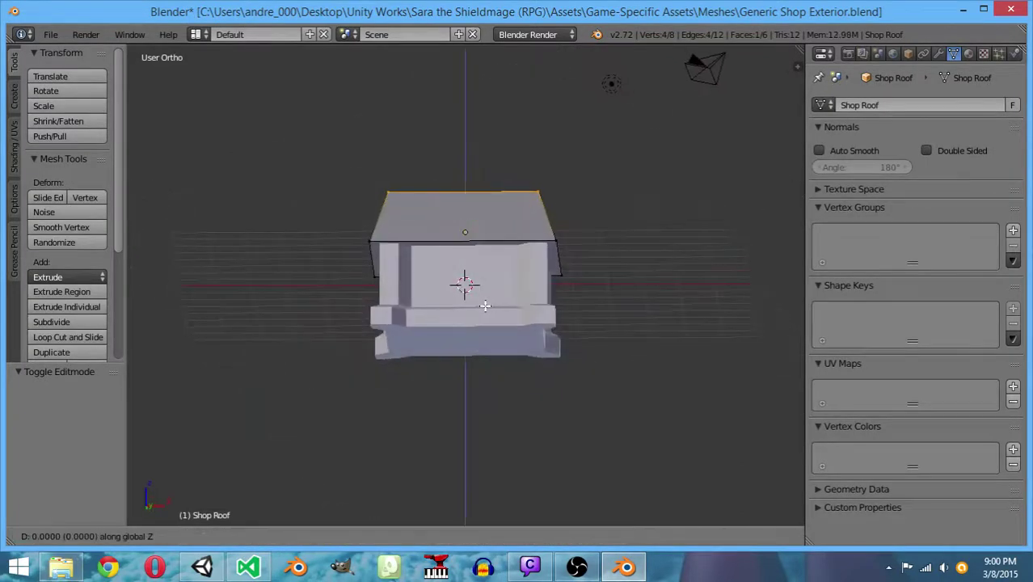
pyautogui.write('-1')
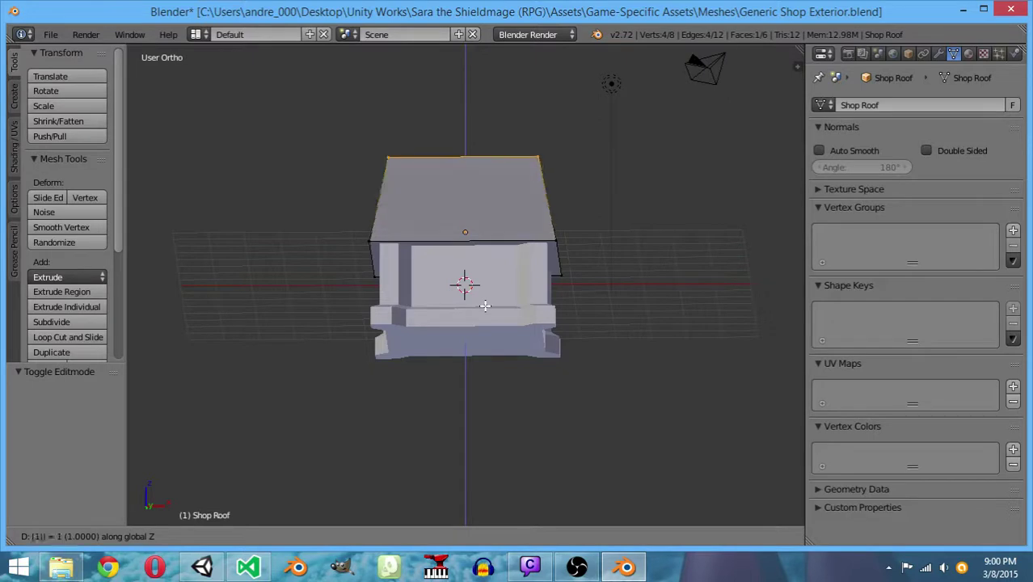
pyautogui.press('Return')
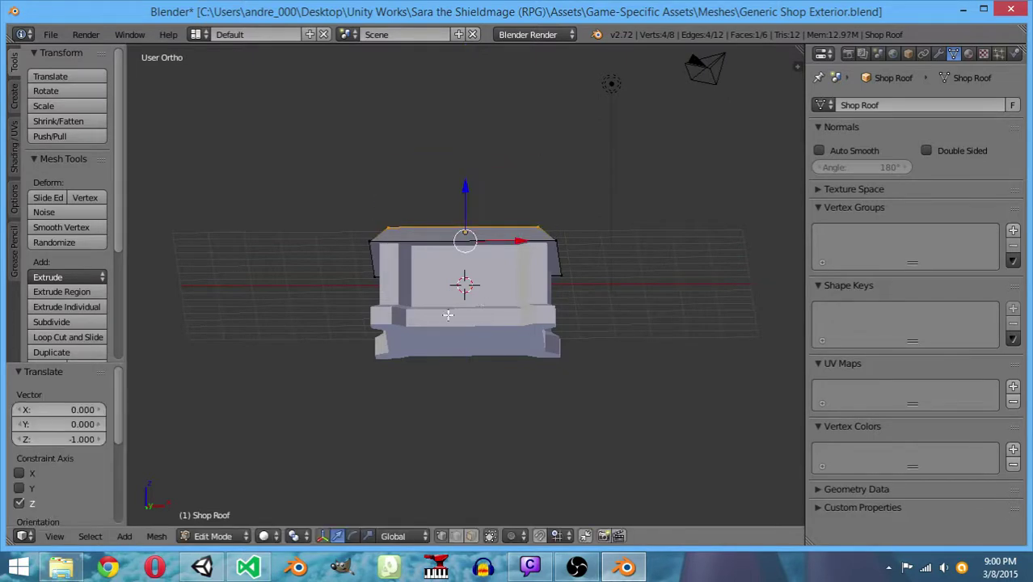
# Leave Edit Mode and save the flattened roof over Generic Shop Exterior.blend
pyautogui.moveTo(448, 315); pyautogui.dragTo(501, 342, button='middle')
pyautogui.press('Tab')
pyautogui.hotkey('ctrl', 's')
pyautogui.click(522, 346)
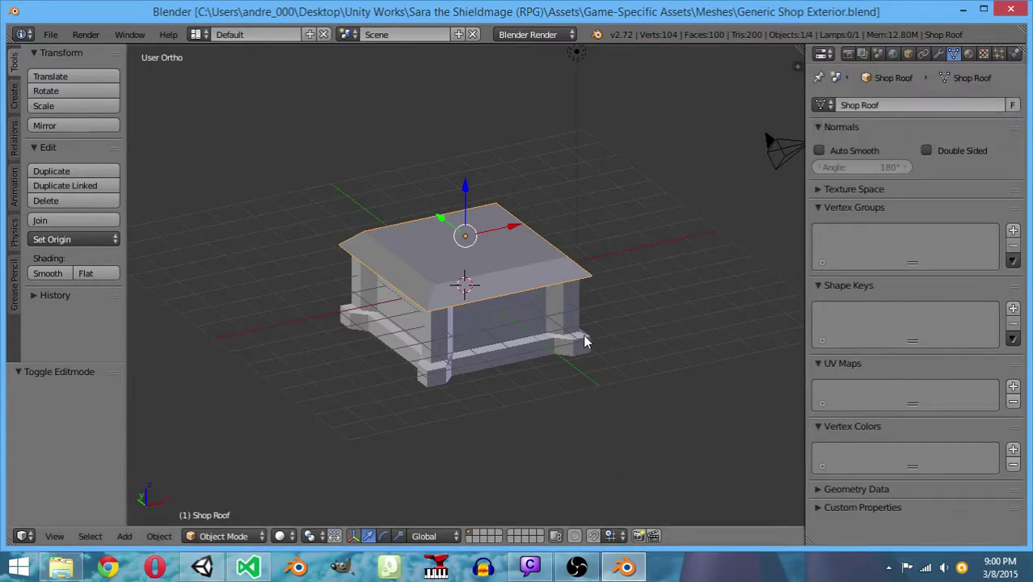
pyautogui.moveTo(586, 341)
pyautogui.mouseDown(button='middle')
pyautogui.moveTo(618, 340)
pyautogui.moveTo(522, 340)
pyautogui.moveTo(603, 346)
pyautogui.mouseUp(button='middle')
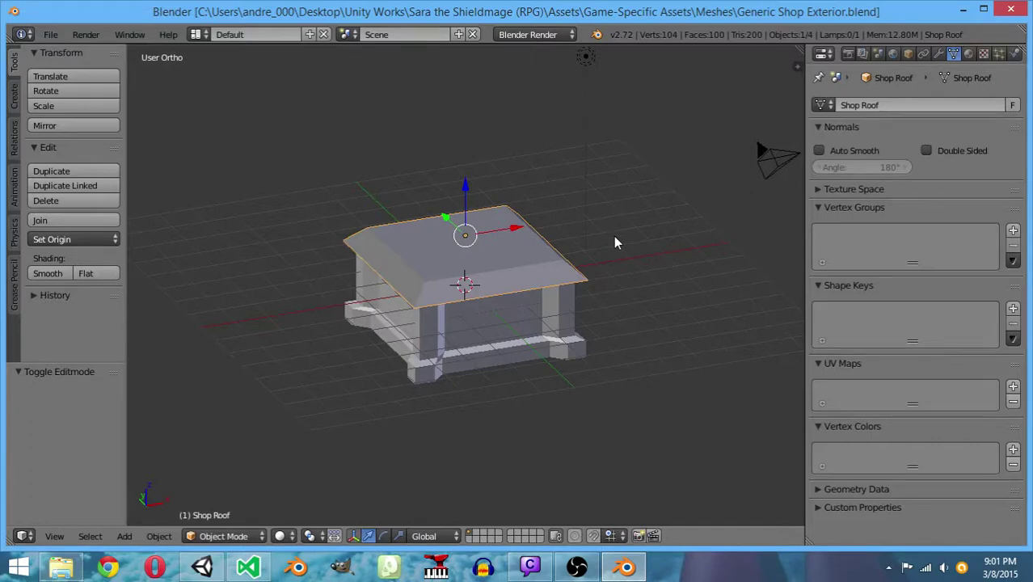
pyautogui.hotkey('ctrl', 's')
pyautogui.click(518, 360)
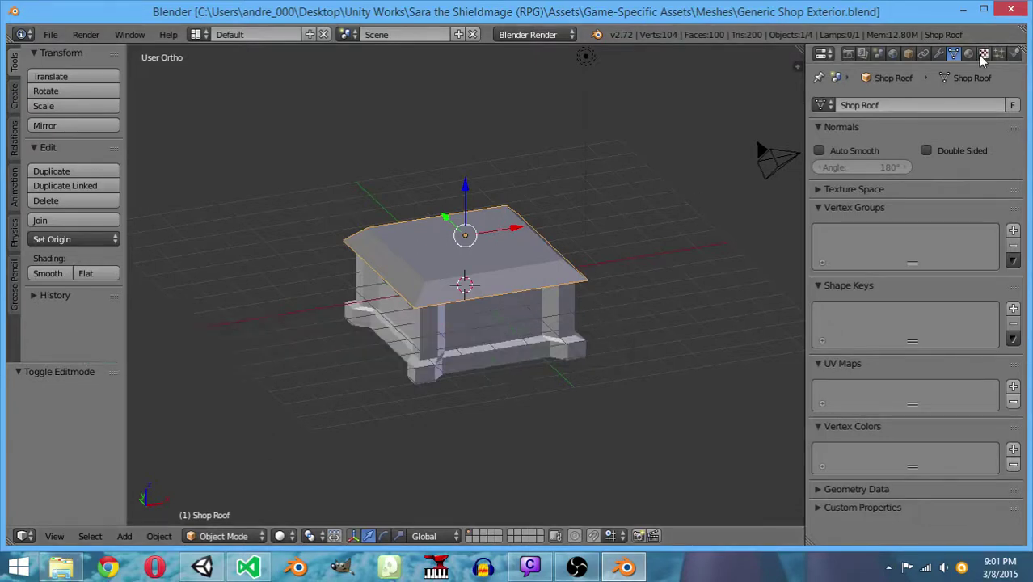
# Extrude the roof's top face in place in Edit Mode and scale the new face by 0.33
pyautogui.moveTo(676, 210); pyautogui.dragTo(622, 246, button='middle')
pyautogui.press('Tab')
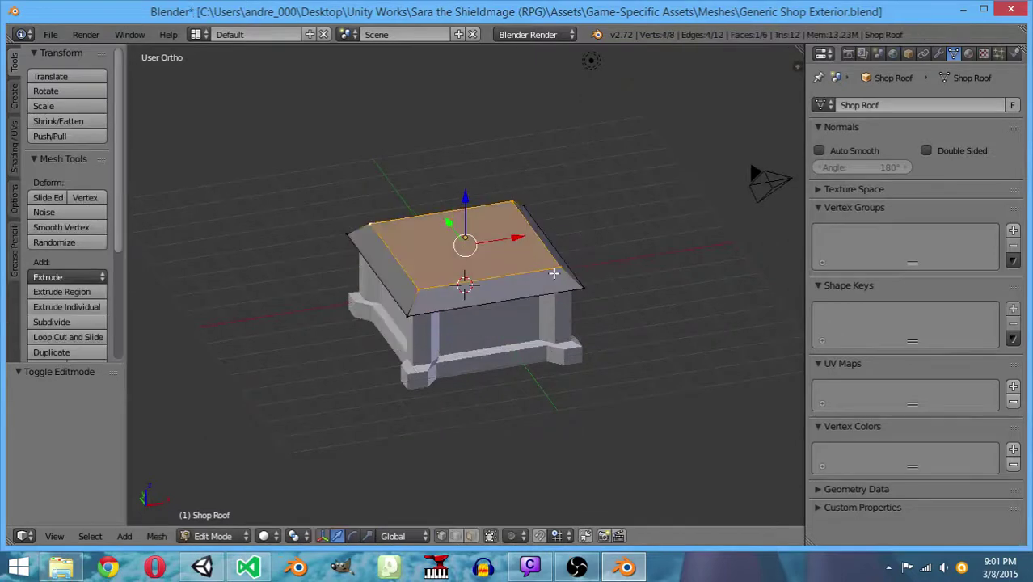
pyautogui.press('e')
pyautogui.rightClick(554, 273)
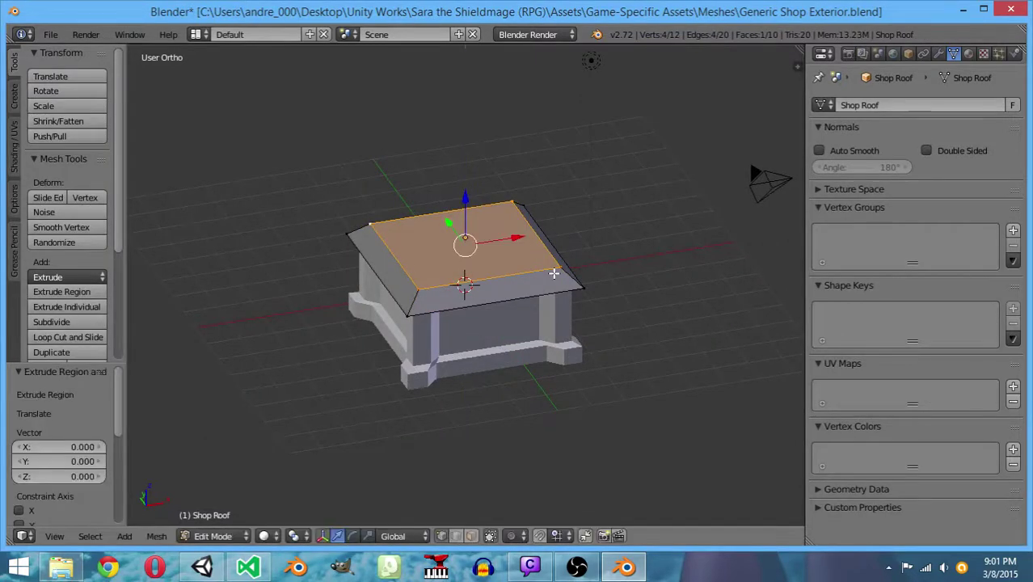
pyautogui.write('s0.5')
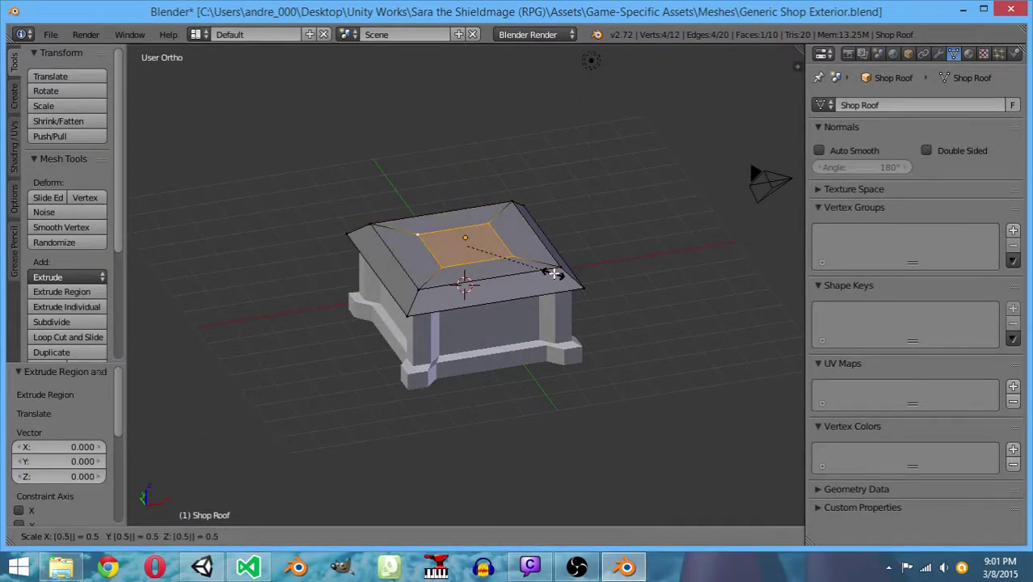
pyautogui.press('BackSpace')
pyautogui.write('33')
pyautogui.press('Return')
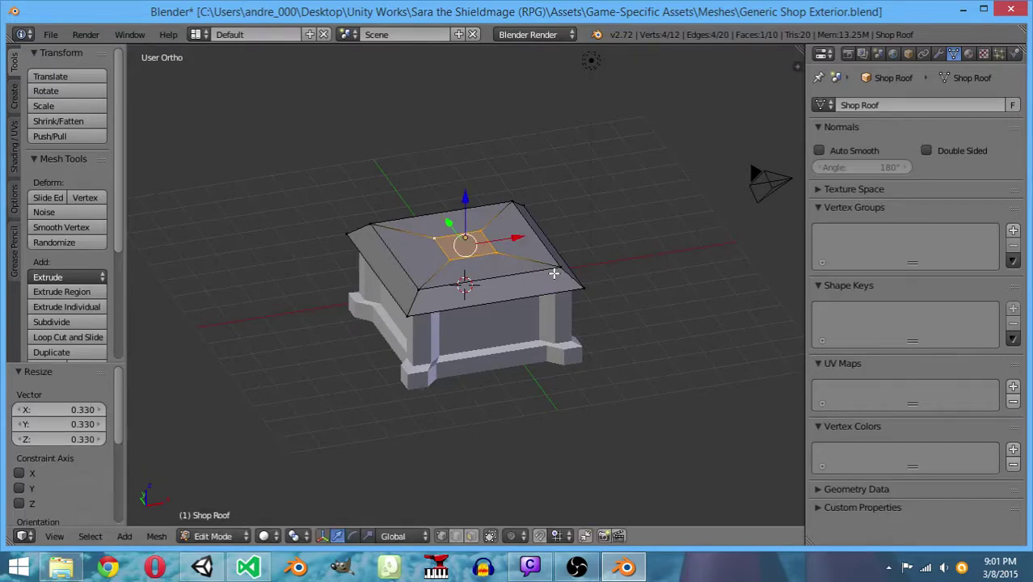
# Extrude the small central roof face upward by 1 to form a chimney
pyautogui.write('e.5')
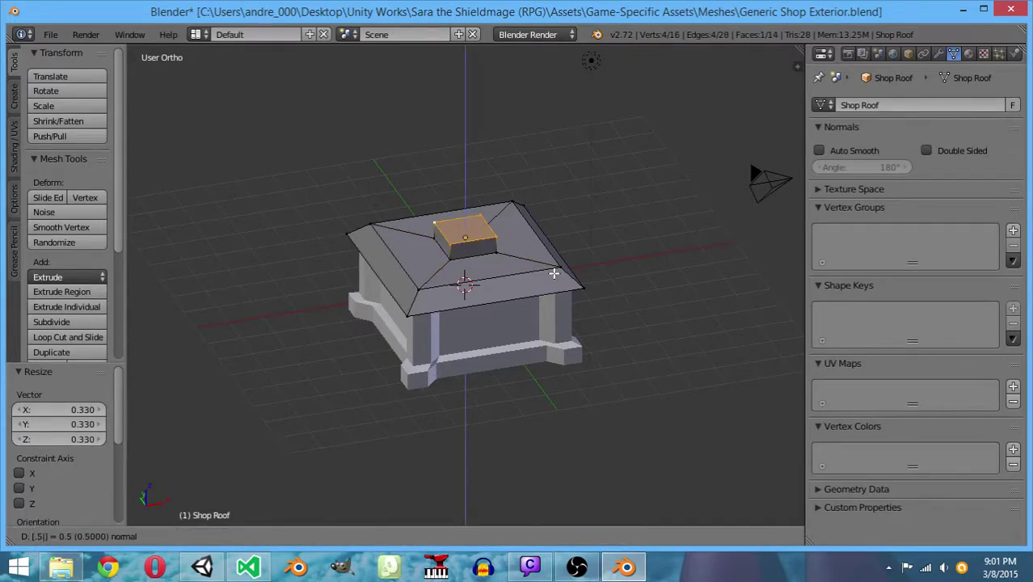
pyautogui.press('BackSpace')
pyautogui.press('BackSpace')
pyautogui.write('1')
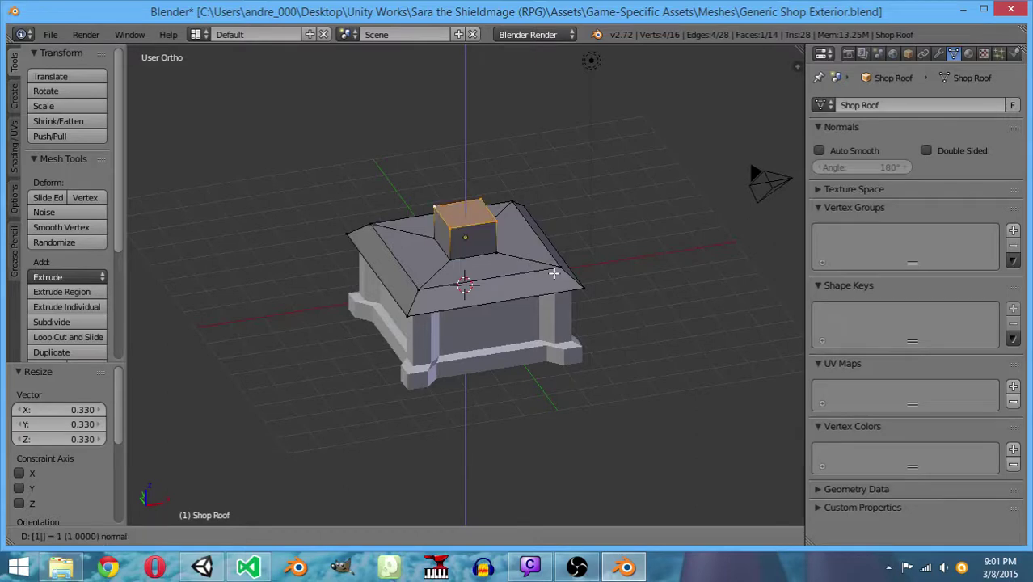
pyautogui.press('Return')
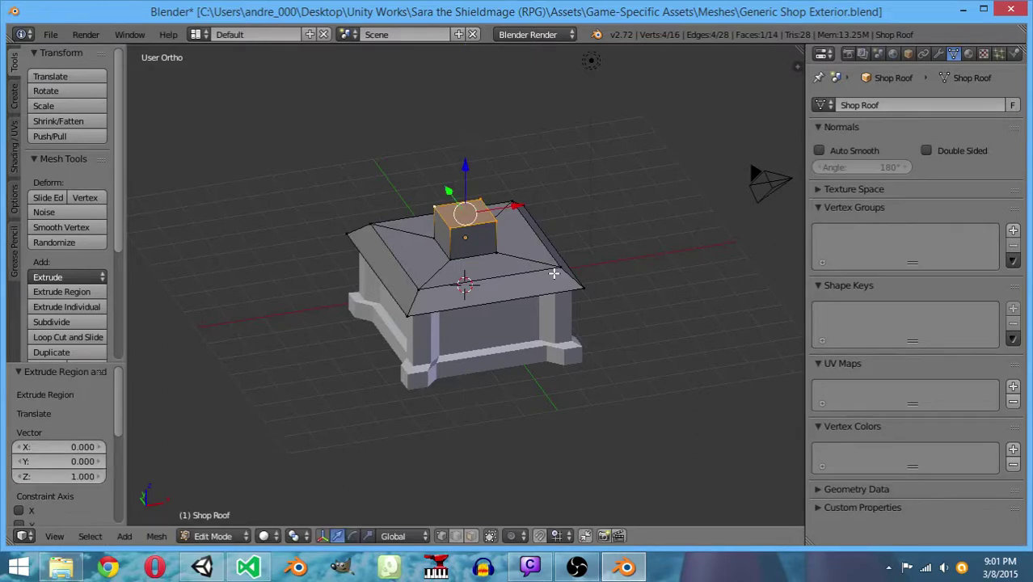
# Extrude the chimney's top face in place and scale the new face by 0.66 to form a rim
pyautogui.press('e')
pyautogui.press('BackSpace')
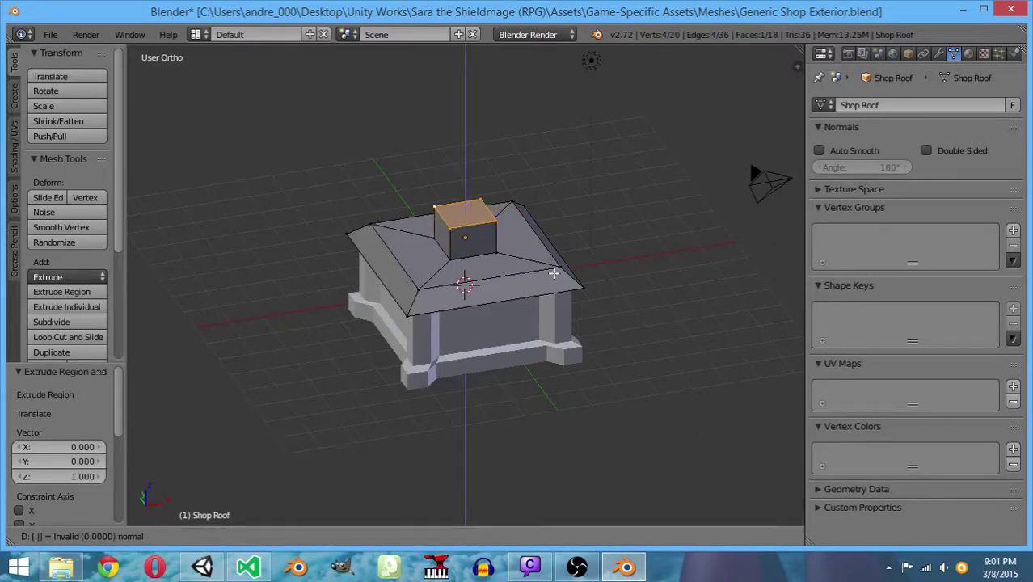
pyautogui.write('.66')
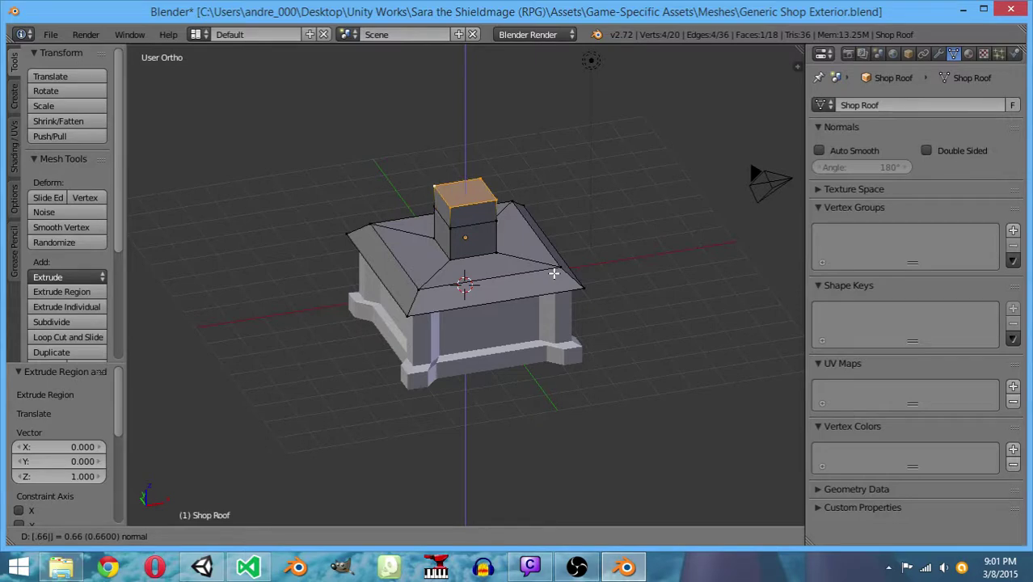
pyautogui.press('Return')
pyautogui.write('s.66')
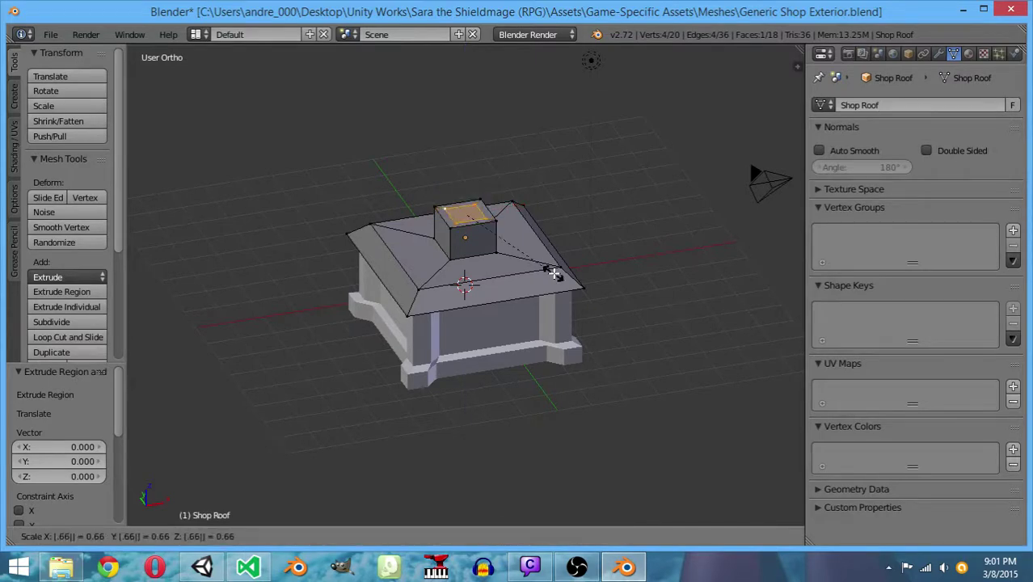
pyautogui.press('Return')
# Extrude the chimney's inner top face by -0.5 along its normal to hollow out the opening
pyautogui.write('e')
pyautogui.write('.')
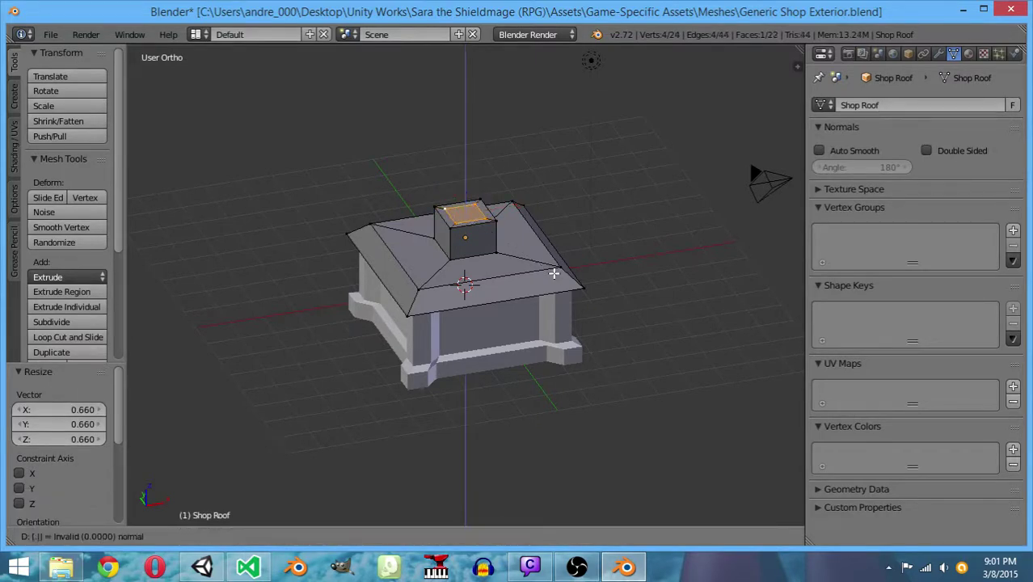
pyautogui.write('5-')
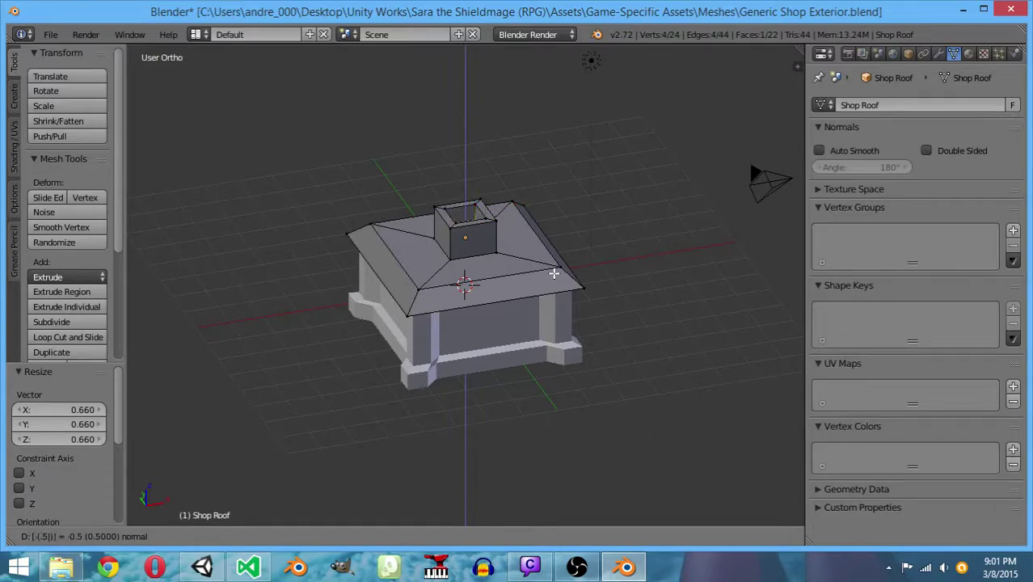
pyautogui.press('Return')
# Return to Object Mode and save the roof with its chimney over the existing blend file
pyautogui.moveTo(546, 216); pyautogui.dragTo(532, 241, button='middle')
pyautogui.press('Tab')
pyautogui.hotkey('ctrl', 's')
pyautogui.click(530, 240)
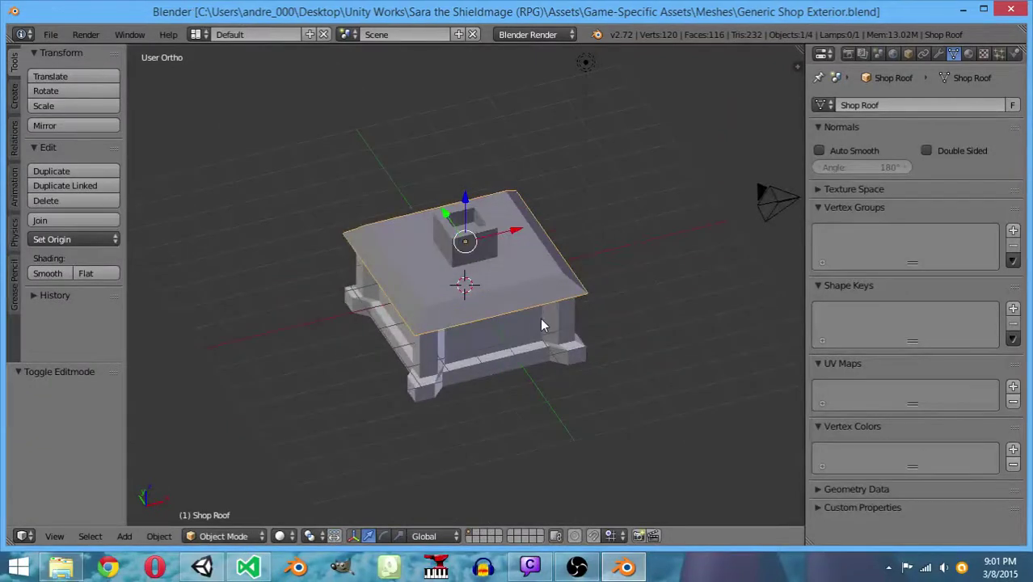
# Add the Generic Shop building to the selection as the active object and join the Shop Roof into it
pyautogui.moveTo(542, 325); pyautogui.dragTo(488, 312, button='middle')
pyautogui.keyDown('shift'); pyautogui.rightClick(477, 329); pyautogui.keyUp('shift')
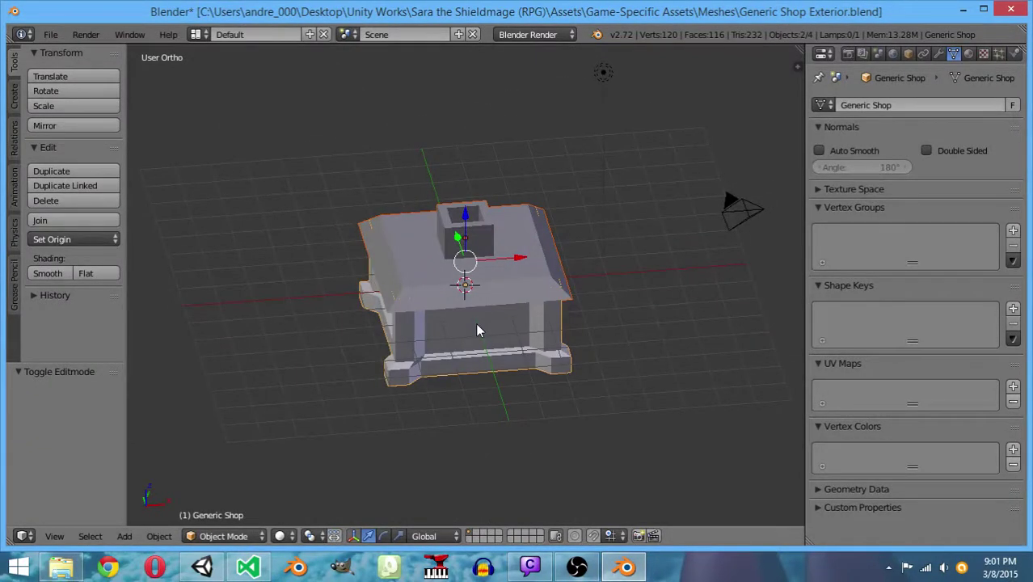
pyautogui.press('a')
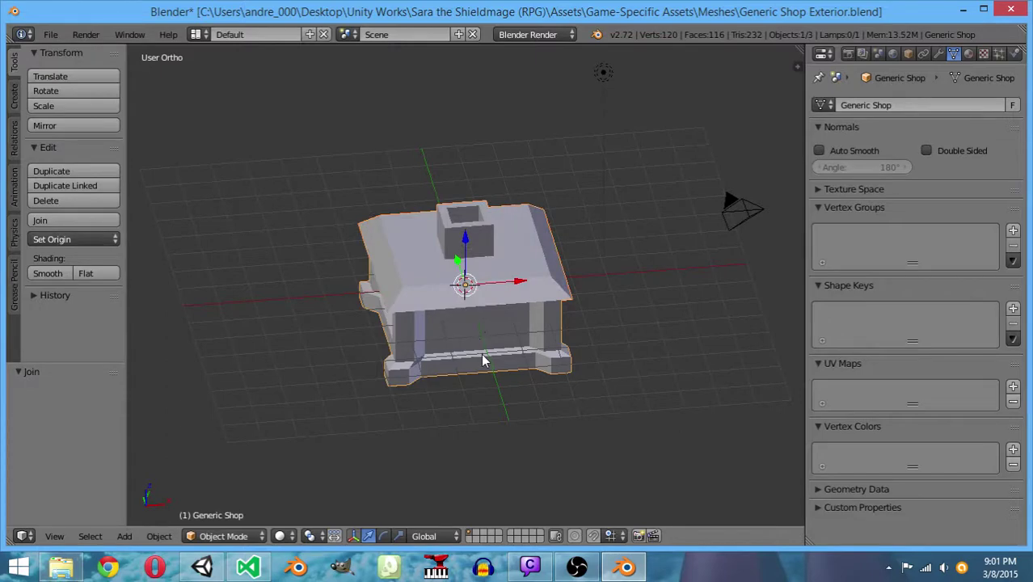
# Enter Edit Mode on the joined Generic Shop mesh and save over the existing blend file
pyautogui.moveTo(481, 353); pyautogui.dragTo(531, 357, button='middle')
pyautogui.press('Tab')
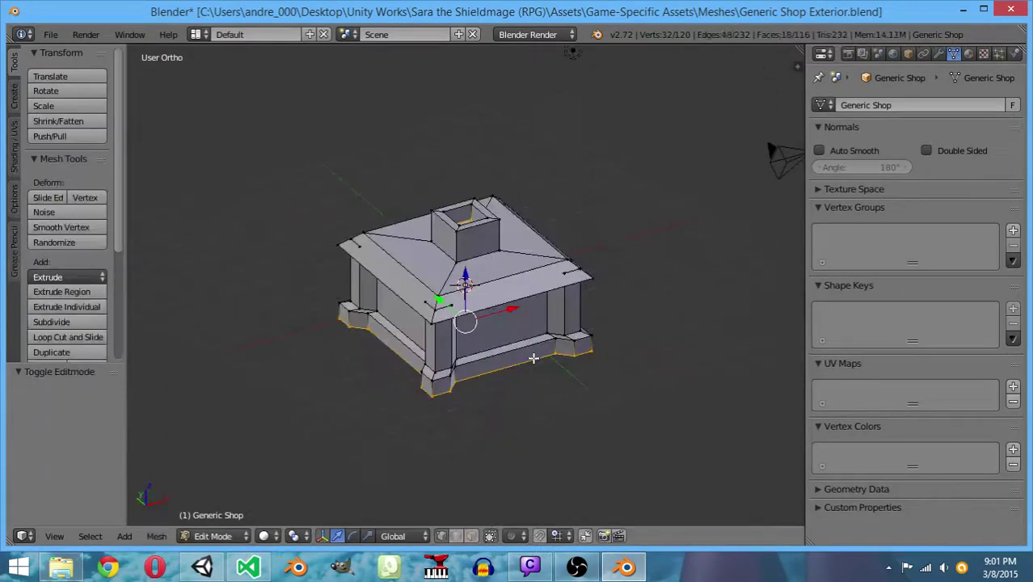
pyautogui.hotkey('ctrl', 's')
pyautogui.click(533, 358)
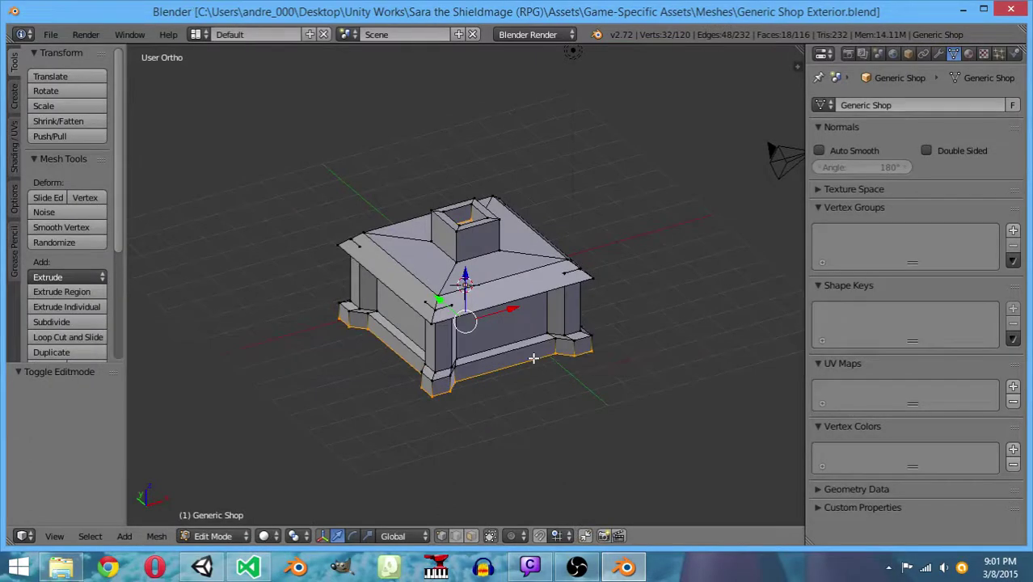
pyautogui.press('Tab')
pyautogui.moveTo(519, 374); pyautogui.dragTo(495, 346, button='middle')
pyautogui.press('Tab')
pyautogui.rightClick(557, 275)
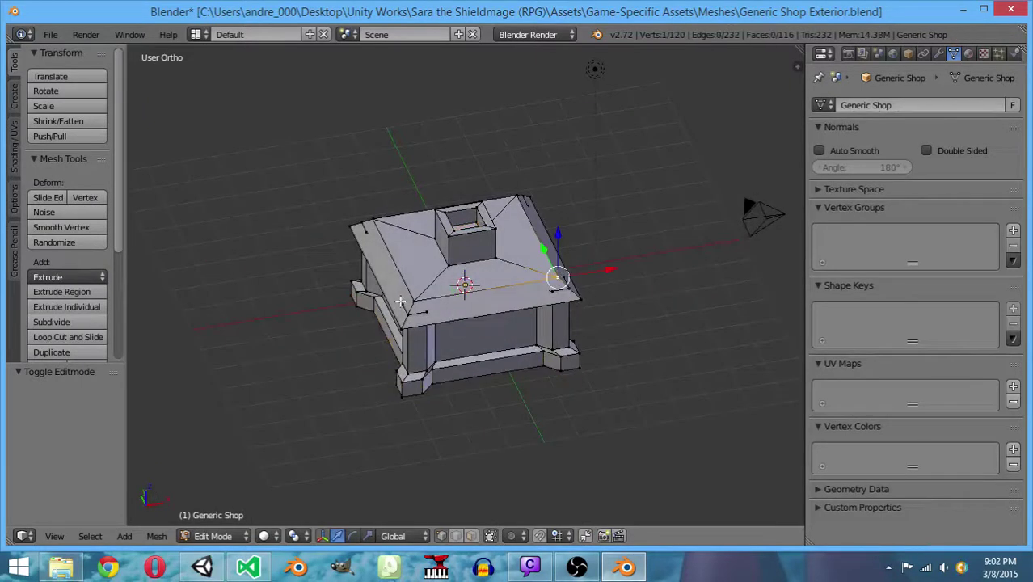
pyautogui.keyDown('shift'); pyautogui.rightClick(408, 299); pyautogui.keyUp('shift')
pyautogui.keyDown('shift'); pyautogui.rightClick(365, 219); pyautogui.keyUp('shift')
# In front wireframe view, select only the roof's upper vertices with the chimney and raise them 0.25 along Z
pyautogui.press('a')
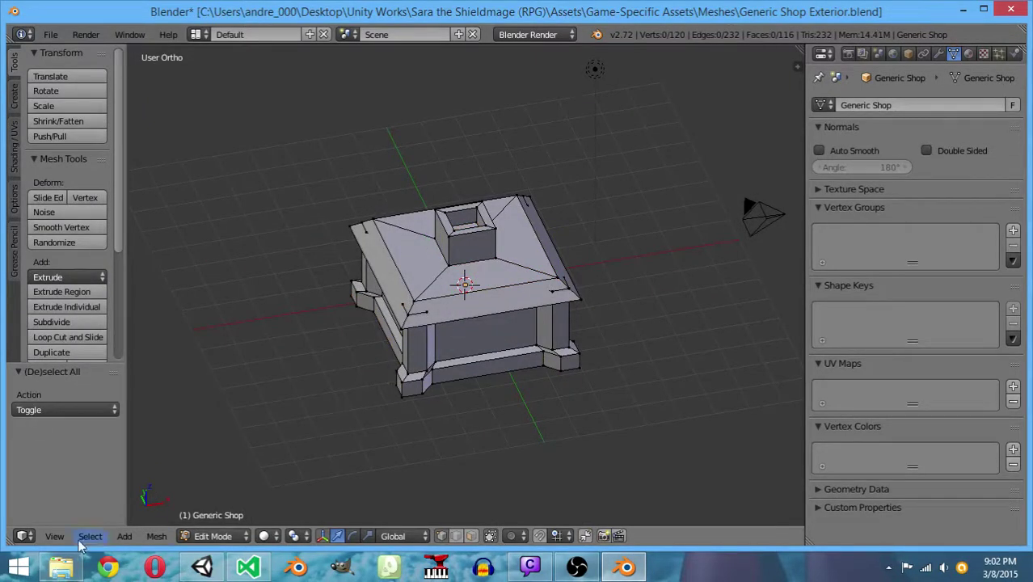
pyautogui.click(56, 537)
pyautogui.click(65, 429)
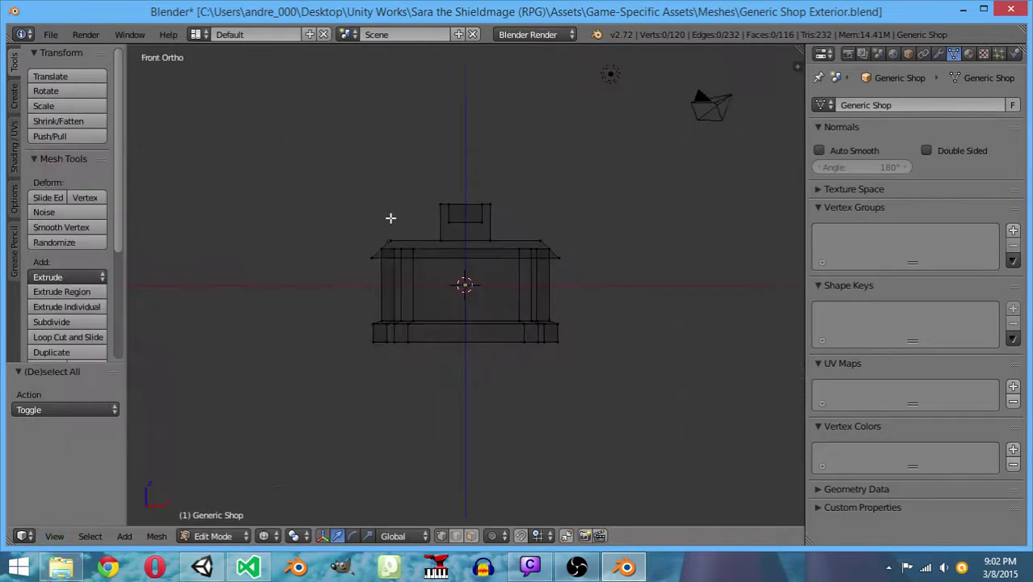
pyautogui.moveTo(388, 186)
pyautogui.keyDown('ctrl'); pyautogui.mouseDown()
pyautogui.moveTo(429, 175)
pyautogui.moveTo(576, 224)
pyautogui.moveTo(548, 243)
pyautogui.moveTo(372, 238)
pyautogui.mouseUp(); pyautogui.keyUp('ctrl')
pyautogui.write('gz')
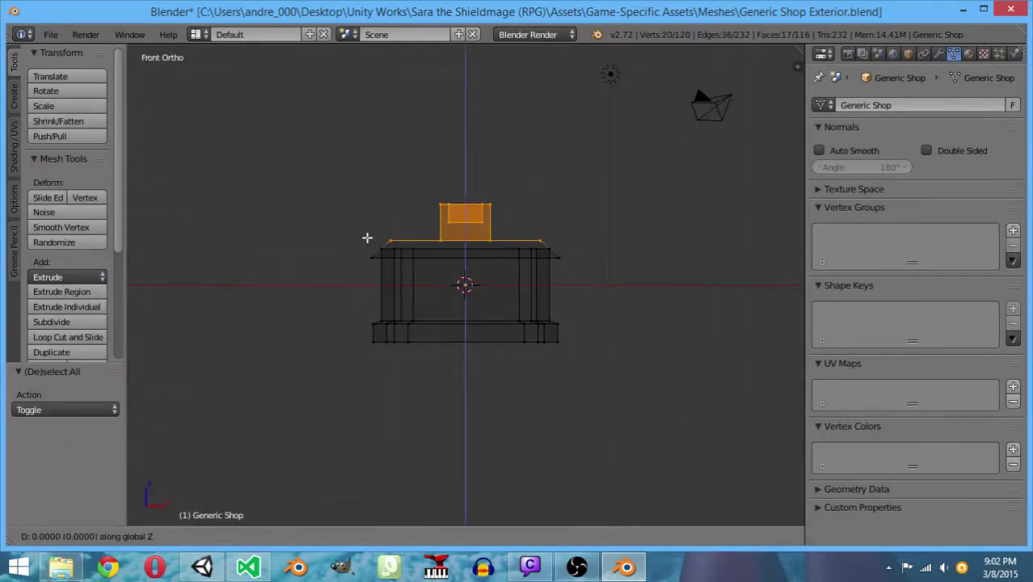
pyautogui.write('.5')
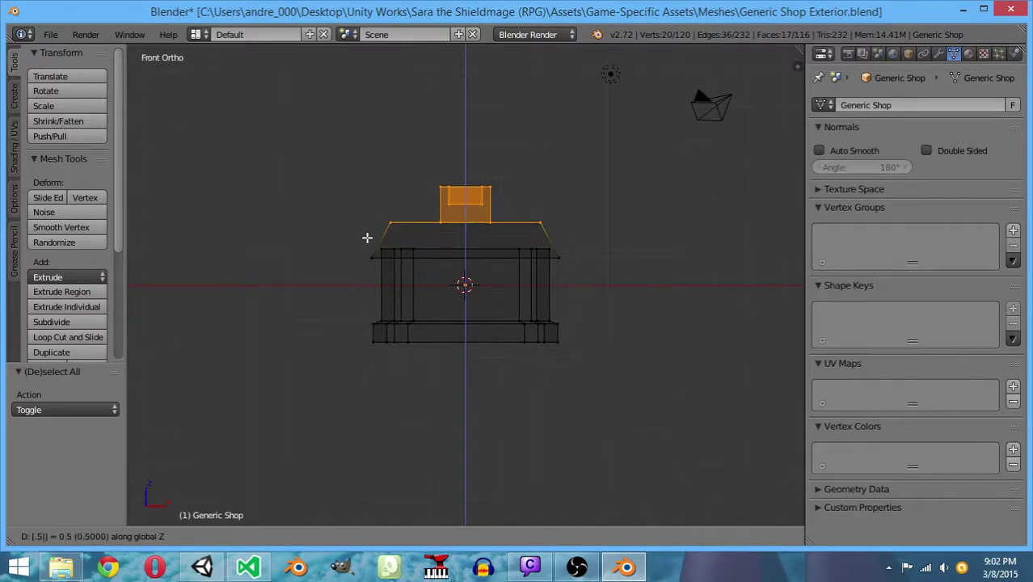
pyautogui.press('BackSpace')
pyautogui.write('25')
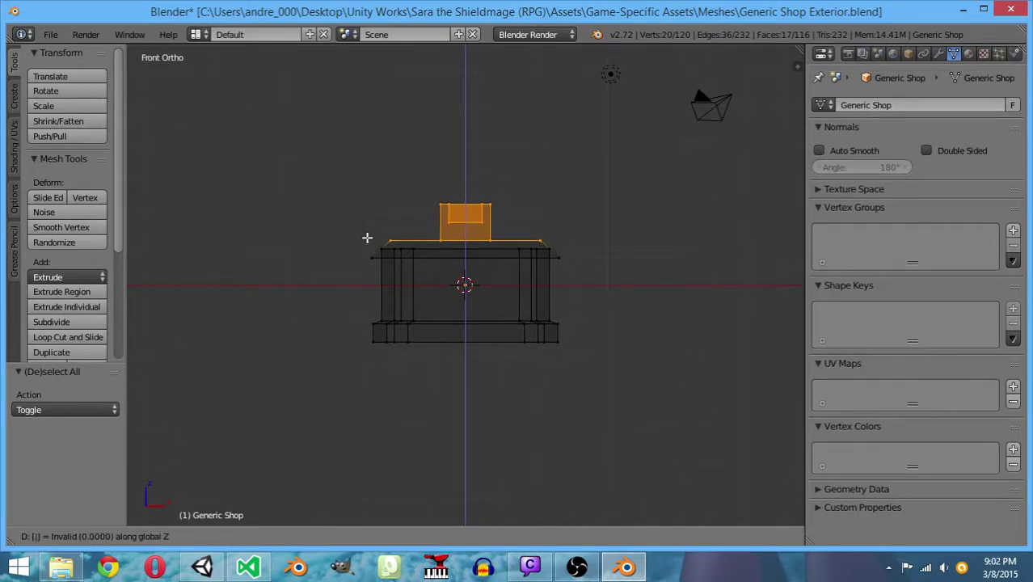
pyautogui.press('Return')
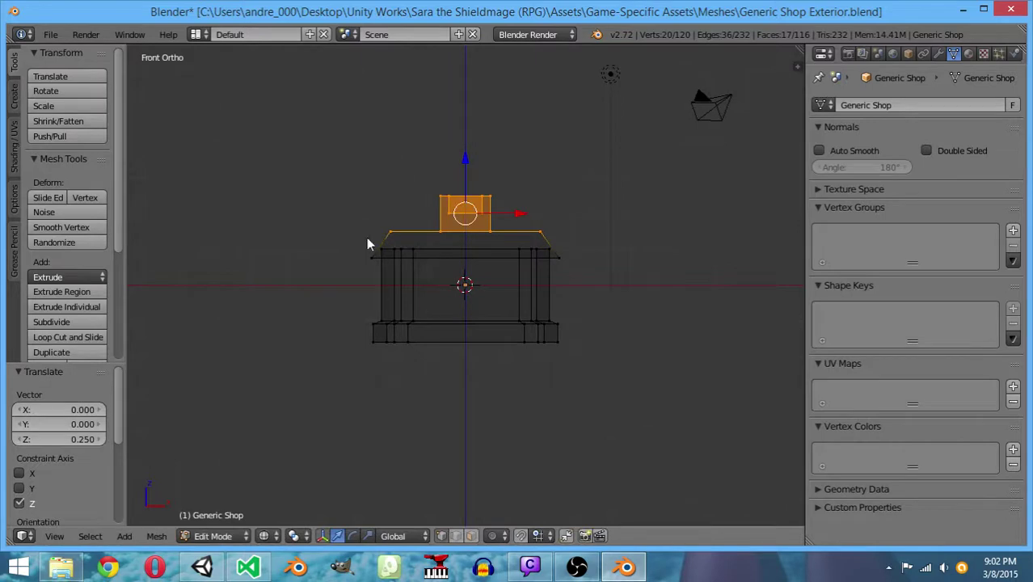
# Return to Object Mode, save over the existing blend file and restore solid shading
pyautogui.press('Tab')
pyautogui.hotkey('ctrl', 's')
pyautogui.click(431, 285)
pyautogui.moveTo(431, 285)
pyautogui.mouseDown(button='middle')
pyautogui.moveTo(482, 350)
pyautogui.moveTo(587, 365)
pyautogui.moveTo(306, 371)
pyautogui.moveTo(519, 362)
pyautogui.moveTo(551, 170)
pyautogui.moveTo(346, 311)
pyautogui.moveTo(469, 352)
pyautogui.moveTo(553, 353)
pyautogui.moveTo(487, 360)
pyautogui.moveTo(535, 328)
pyautogui.moveTo(346, 326)
pyautogui.moveTo(430, 240)
pyautogui.moveTo(521, 372)
pyautogui.moveTo(467, 376)
pyautogui.moveTo(609, 314)
pyautogui.moveTo(534, 290)
pyautogui.moveTo(502, 352)
pyautogui.moveTo(389, 343)
pyautogui.moveTo(524, 344)
pyautogui.moveTo(495, 353)
pyautogui.mouseUp(button='middle')
pyautogui.press('z')
pyautogui.press('Tab')
pyautogui.press('Tab')
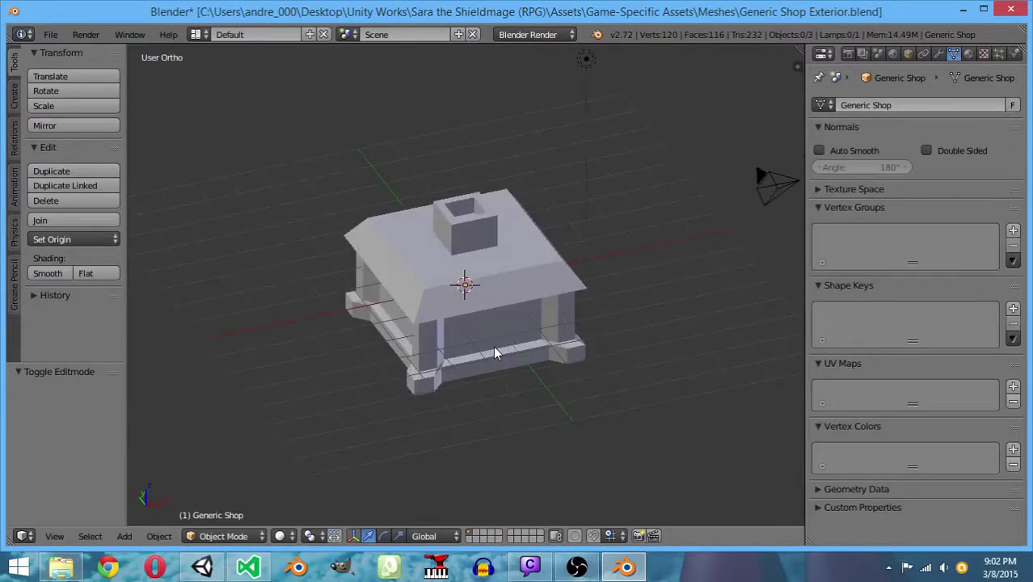
# Mark the four outer eave edges of the roof as seams, then clear the selection
pyautogui.moveTo(493, 353); pyautogui.dragTo(470, 321, button='middle')
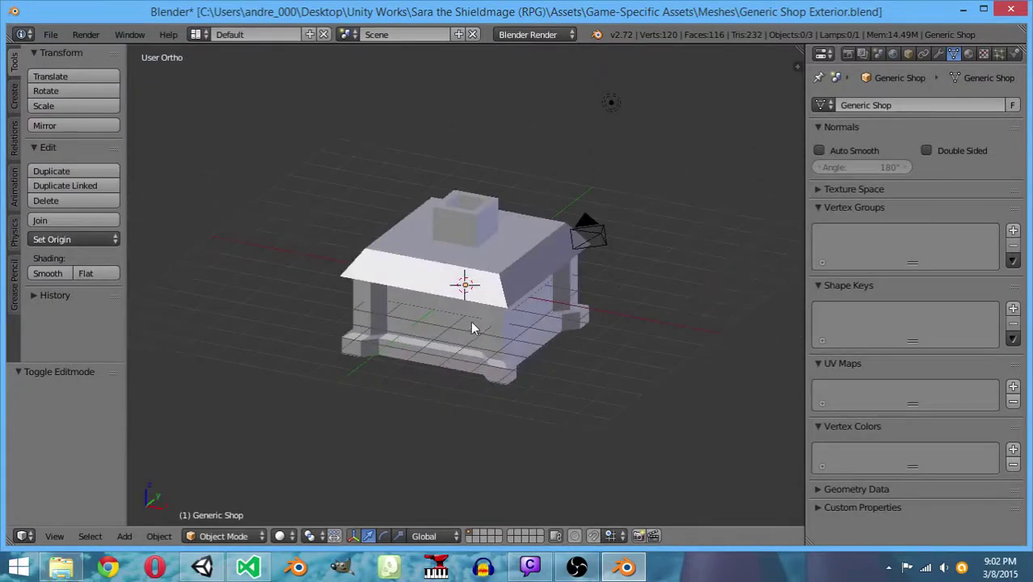
pyautogui.press('Tab')
pyautogui.rightClick(503, 308)
pyautogui.keyDown('shift'); pyautogui.rightClick(343, 267); pyautogui.keyUp('shift')
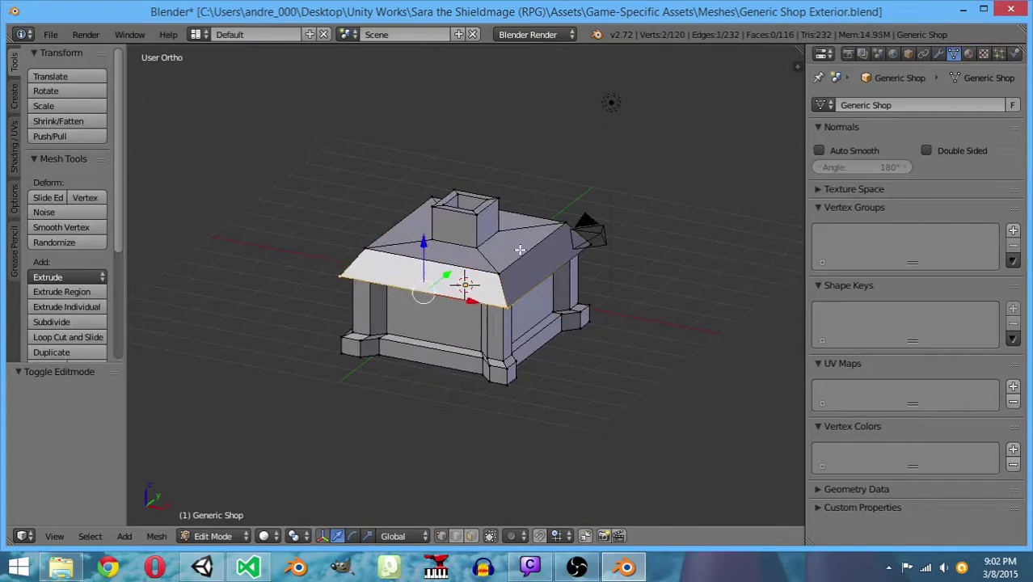
pyautogui.keyDown('shift'); pyautogui.rightClick(589, 242); pyautogui.keyUp('shift')
pyautogui.moveTo(311, 329); pyautogui.dragTo(479, 311, button='middle')
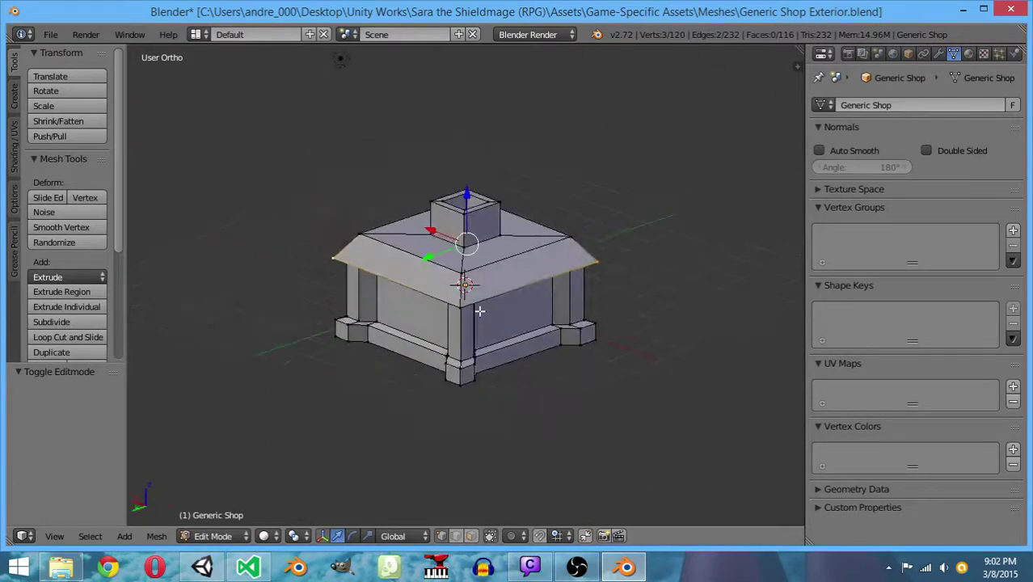
pyautogui.keyDown('shift'); pyautogui.rightClick(461, 307); pyautogui.keyUp('shift')
pyautogui.hotkey('ctrl', 'e')
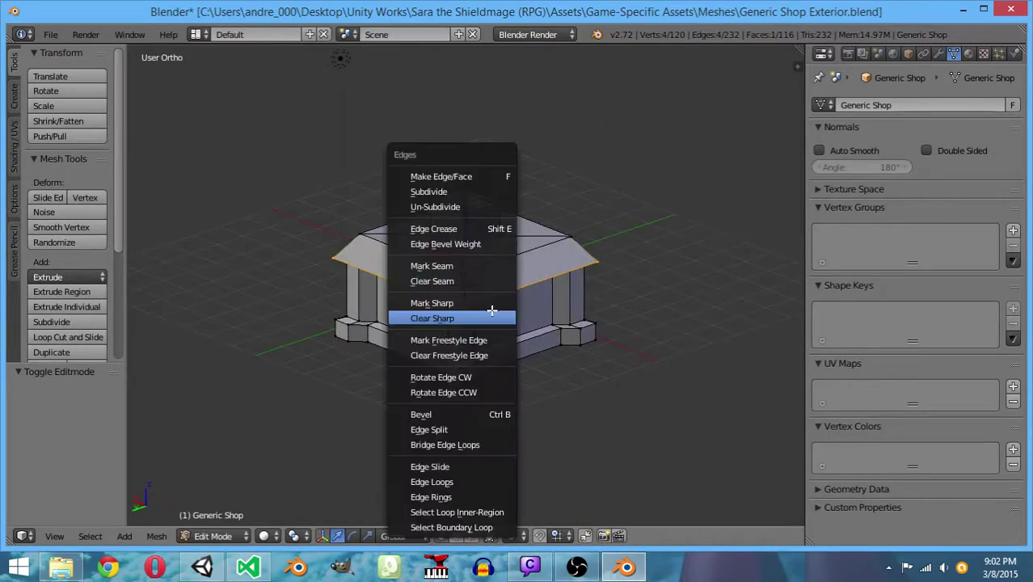
pyautogui.click(460, 262)
pyautogui.press('a')
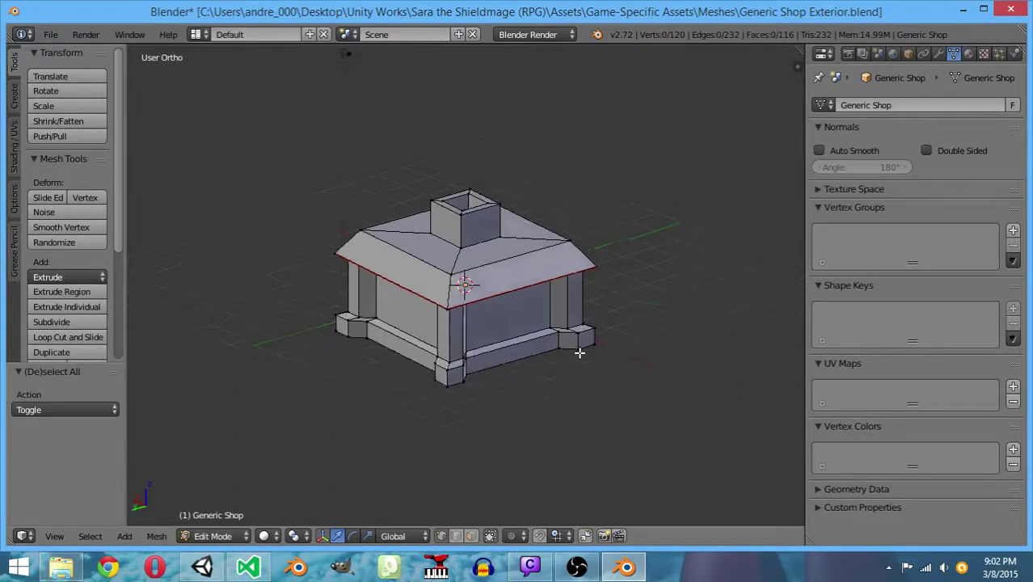
# Mark the four edges where the chimney meets the roof as seams and clear the selection
pyautogui.moveTo(581, 350); pyautogui.dragTo(431, 365, button='middle')
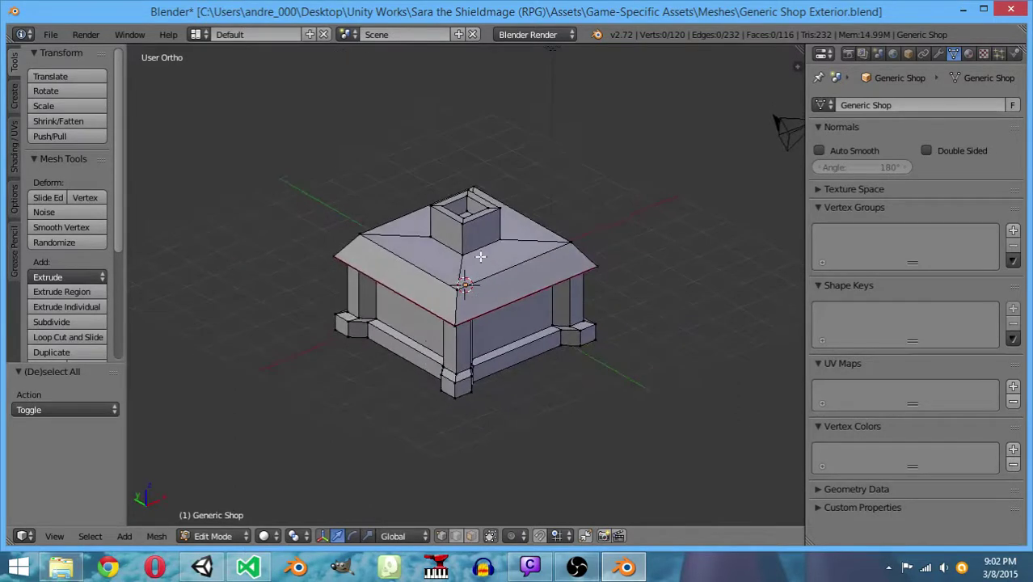
pyautogui.rightClick(503, 236)
pyautogui.keyDown('shift'); pyautogui.rightClick(458, 255); pyautogui.keyUp('shift')
pyautogui.keyDown('shift'); pyautogui.rightClick(424, 247); pyautogui.keyUp('shift')
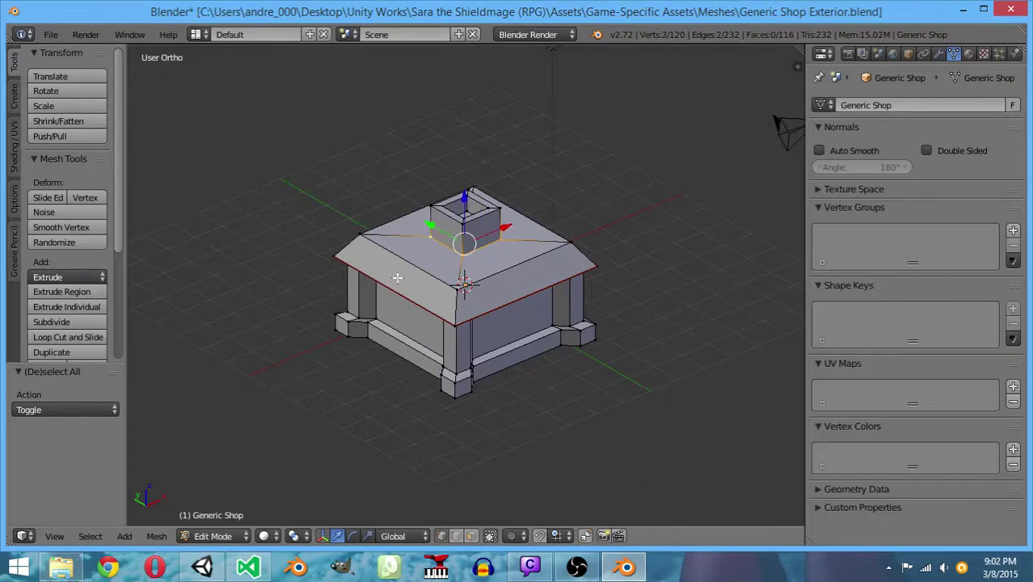
pyautogui.moveTo(396, 277); pyautogui.dragTo(647, 273, button='middle')
pyautogui.keyDown('shift'); pyautogui.rightClick(429, 245); pyautogui.keyUp('shift')
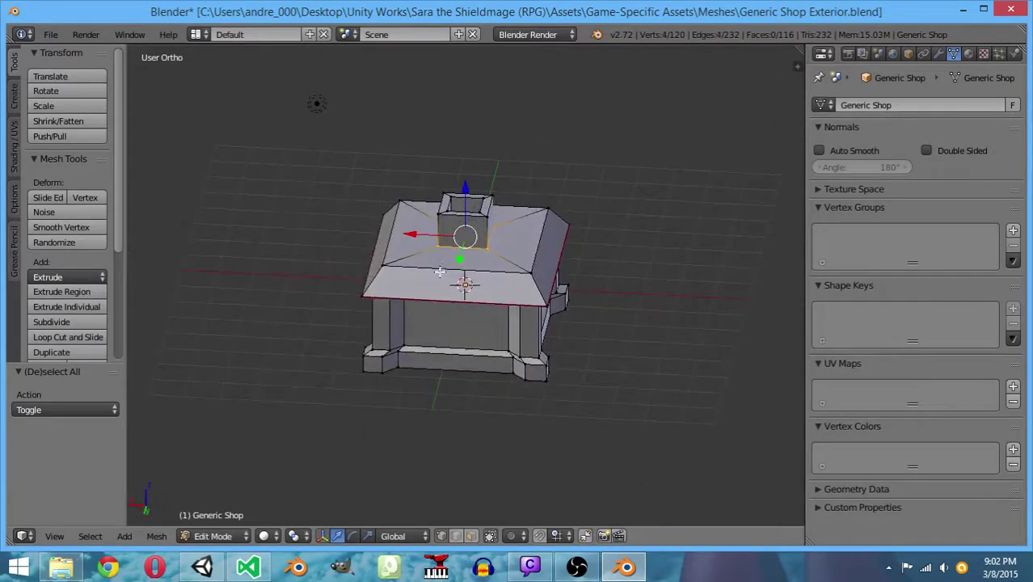
pyautogui.moveTo(443, 259); pyautogui.dragTo(651, 279, button='middle')
pyautogui.hotkey('ctrl', 'e')
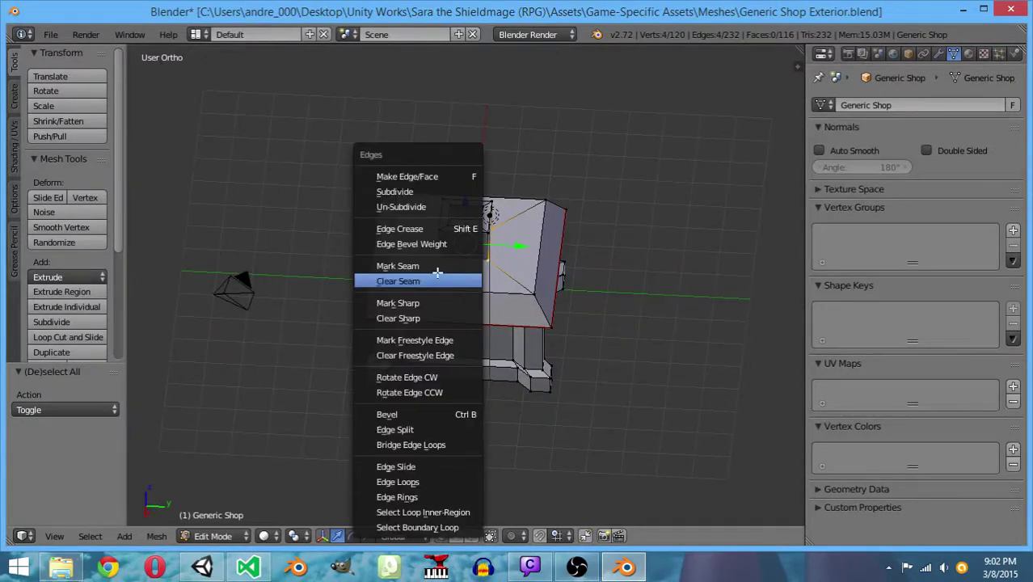
pyautogui.click(461, 277)
pyautogui.press('a')
# Mark the four outer edges of the chimney's top rim as seams
pyautogui.moveTo(469, 243); pyautogui.dragTo(499, 233, button='middle')
pyautogui.rightClick(468, 226)
pyautogui.moveTo(537, 326); pyautogui.dragTo(428, 279, button='middle')
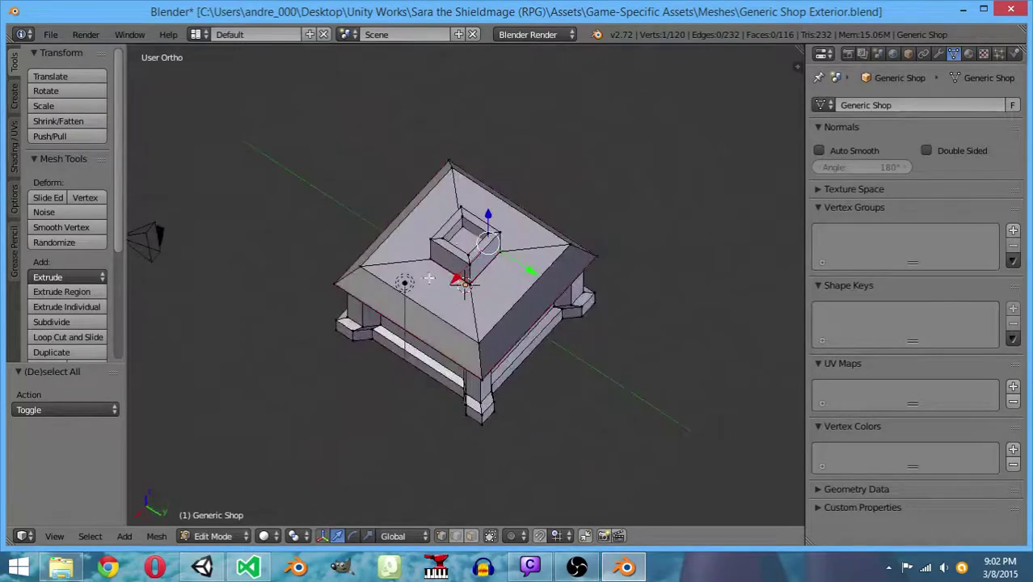
pyautogui.rightClick(487, 232)
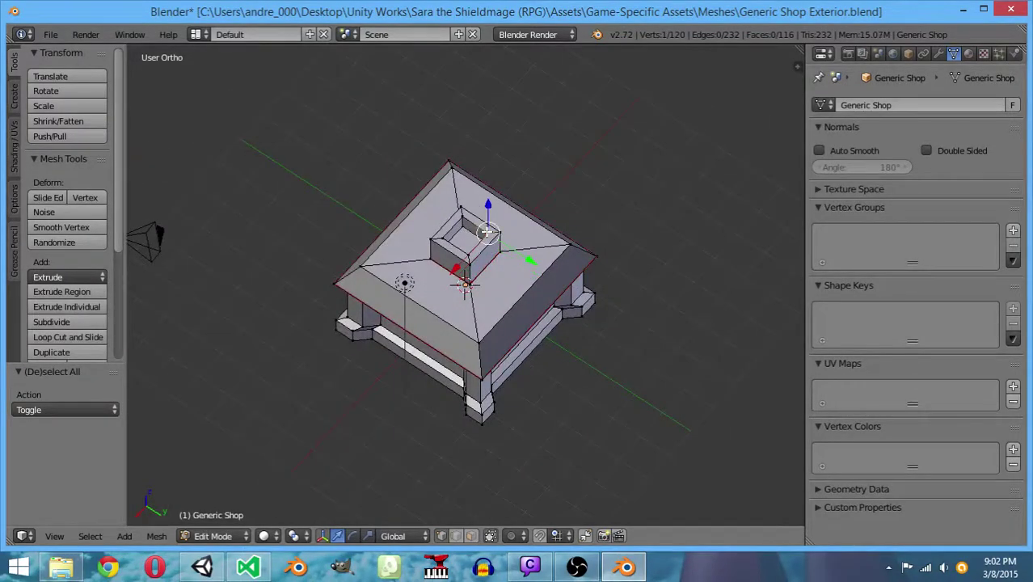
pyautogui.keyDown('shift'); pyautogui.rightClick(461, 214); pyautogui.keyUp('shift')
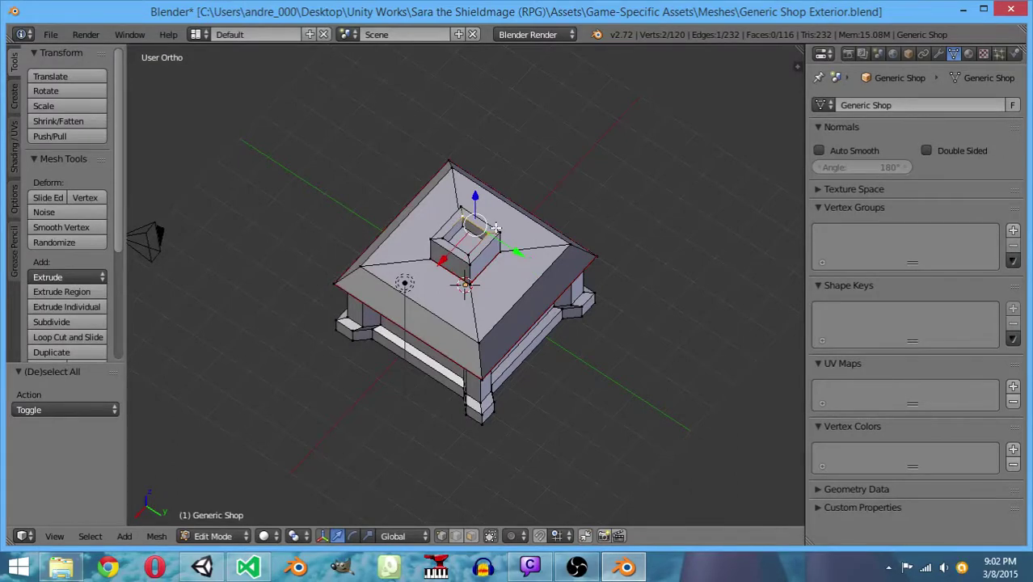
pyautogui.keyDown('shift'); pyautogui.rightClick(430, 237); pyautogui.keyUp('shift')
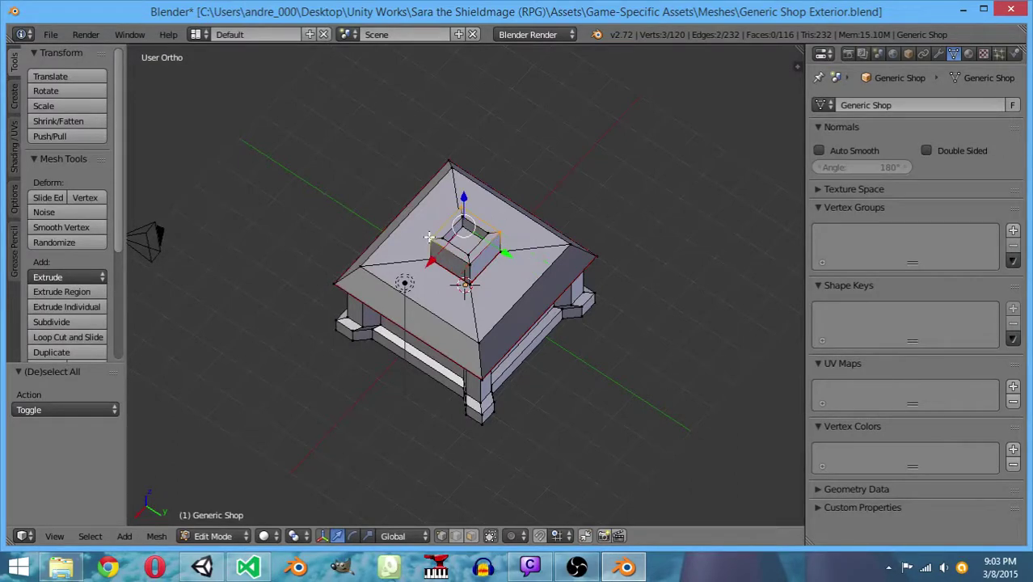
pyautogui.keyDown('shift'); pyautogui.rightClick(470, 261); pyautogui.keyUp('shift')
pyautogui.hotkey('ctrl', 'e')
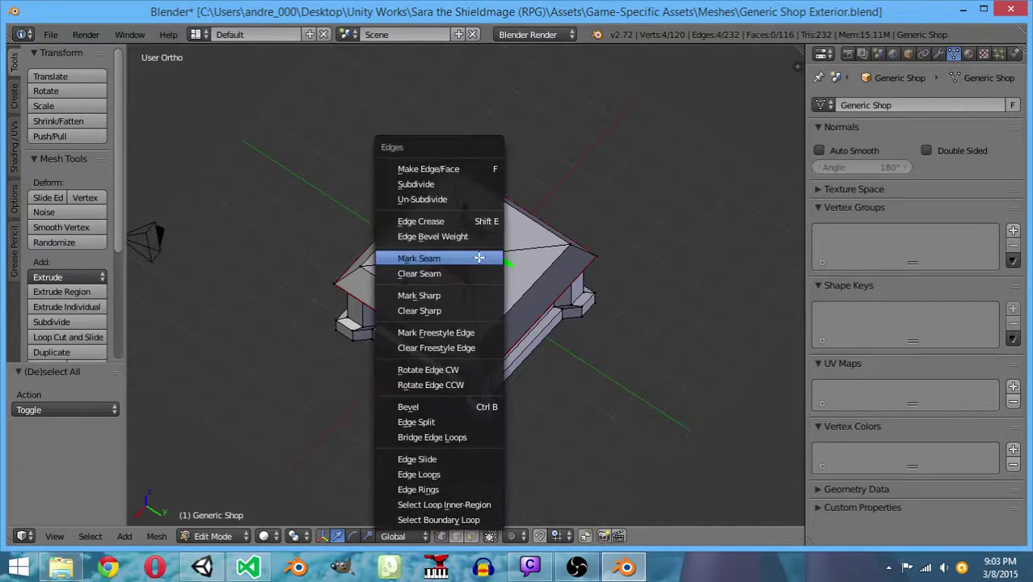
pyautogui.click(474, 258)
# Mark the four inner edges of the chimney's top rim as seams and clear the selection
pyautogui.rightClick(472, 259)
pyautogui.keyDown('shift'); pyautogui.rightClick(444, 235); pyautogui.keyUp('shift')
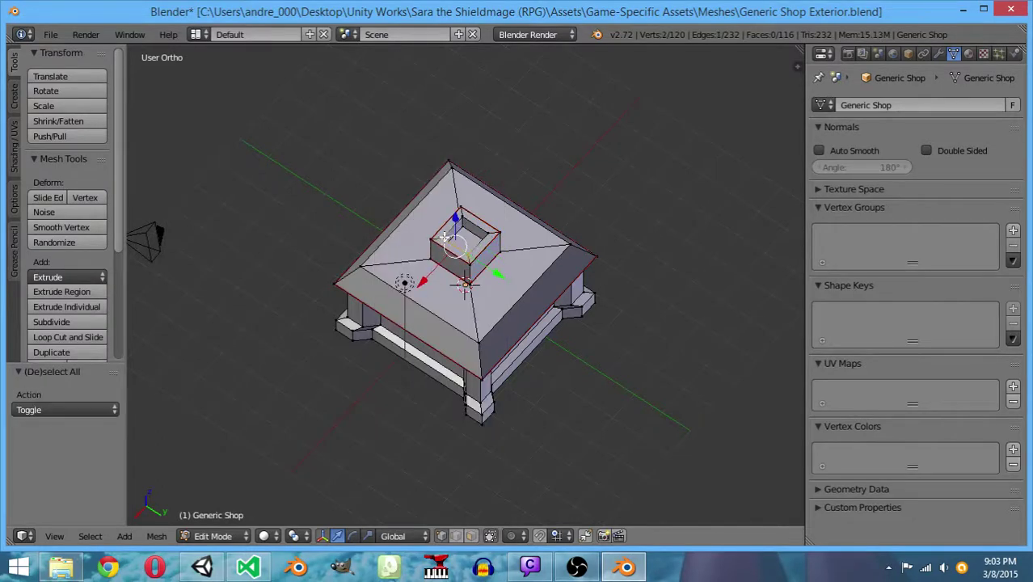
pyautogui.keyDown('shift'); pyautogui.rightClick(462, 213); pyautogui.keyUp('shift')
pyautogui.keyDown('shift'); pyautogui.rightClick(488, 234); pyautogui.keyUp('shift')
pyautogui.hotkey('ctrl', 'e')
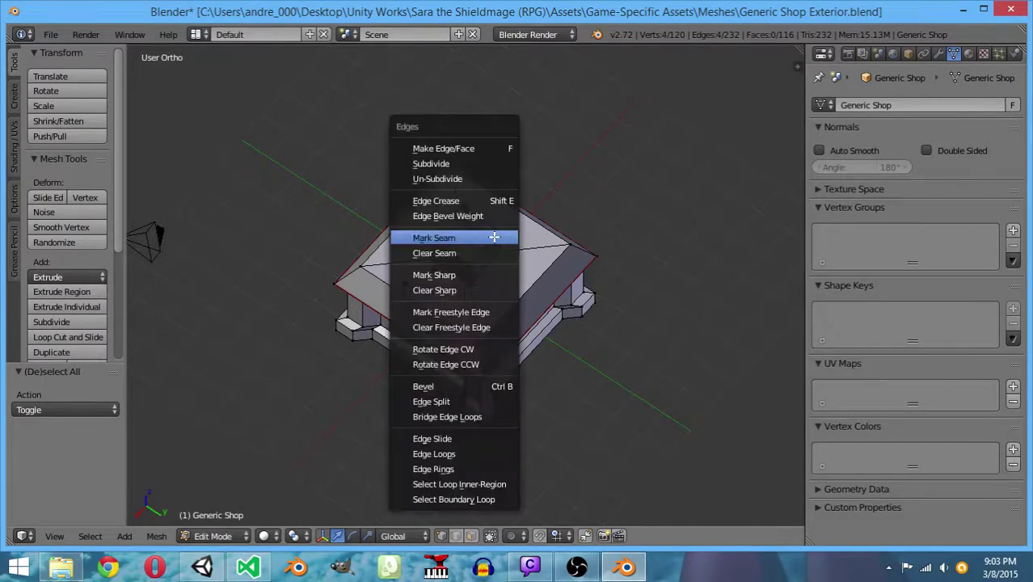
pyautogui.click(487, 235)
pyautogui.press('a')
# Select the vertices where the front wall and its corner columns meet the wider base
pyautogui.moveTo(488, 237); pyautogui.dragTo(580, 319, button='middle')
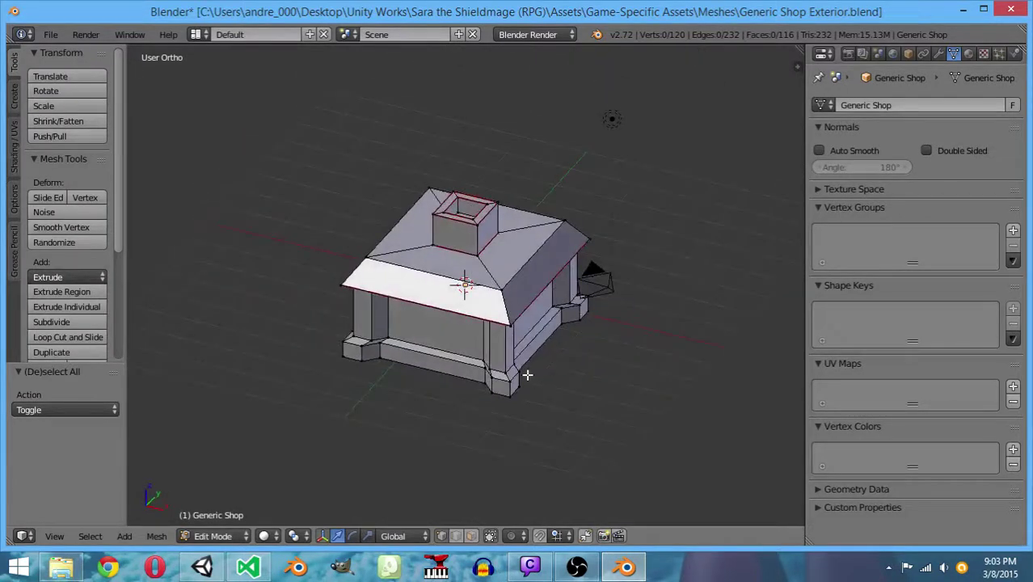
pyautogui.rightClick(493, 371)
pyautogui.keyDown('shift'); pyautogui.rightClick(507, 321); pyautogui.keyUp('shift')
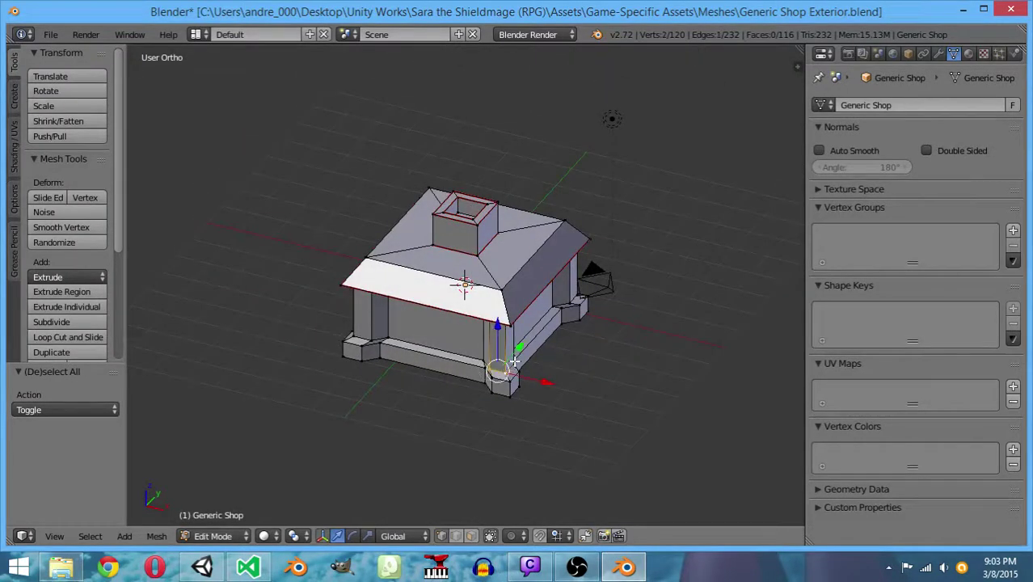
pyautogui.keyDown('shift'); pyautogui.rightClick(486, 321); pyautogui.keyUp('shift')
pyautogui.keyDown('shift'); pyautogui.rightClick(482, 357); pyautogui.keyUp('shift')
pyautogui.keyDown('shift'); pyautogui.rightClick(386, 333); pyautogui.keyUp('shift')
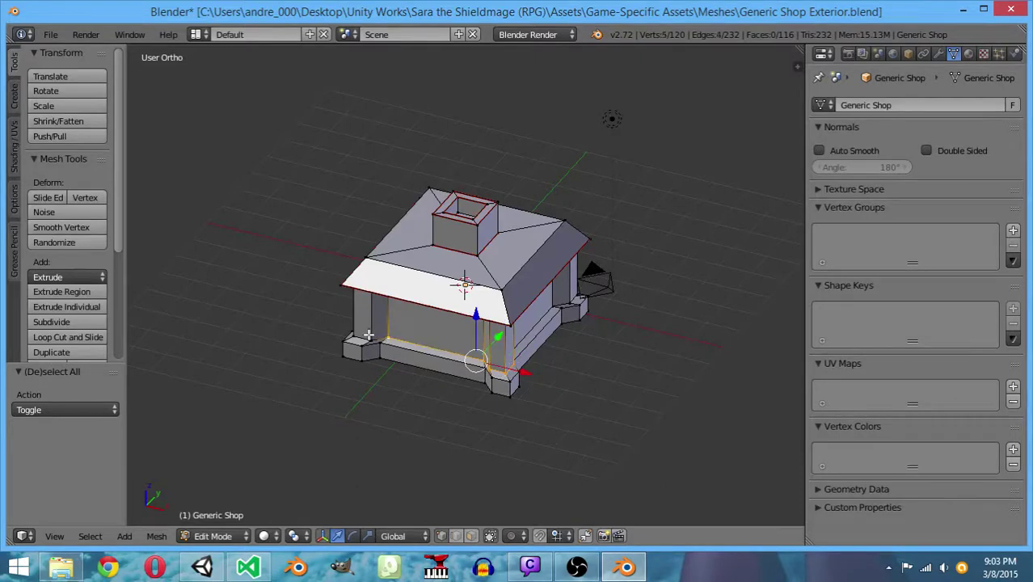
pyautogui.keyDown('shift'); pyautogui.rightClick(367, 333); pyautogui.keyUp('shift')
pyautogui.keyDown('shift'); pyautogui.rightClick(352, 337); pyautogui.keyUp('shift')
# Add the vertices where the -X side wall and its columns meet the base to the selection
pyautogui.moveTo(323, 374); pyautogui.dragTo(498, 386, button='middle')
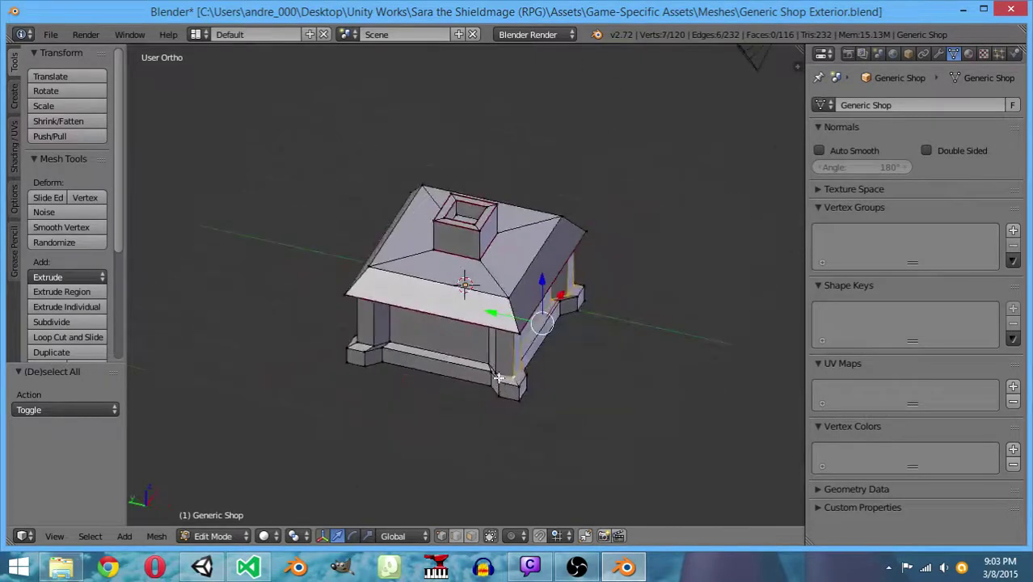
pyautogui.keyDown('shift'); pyautogui.rightClick(495, 372); pyautogui.keyUp('shift')
pyautogui.keyDown('shift'); pyautogui.rightClick(486, 363); pyautogui.keyUp('shift')
pyautogui.keyDown('shift'); pyautogui.rightClick(393, 339); pyautogui.keyUp('shift')
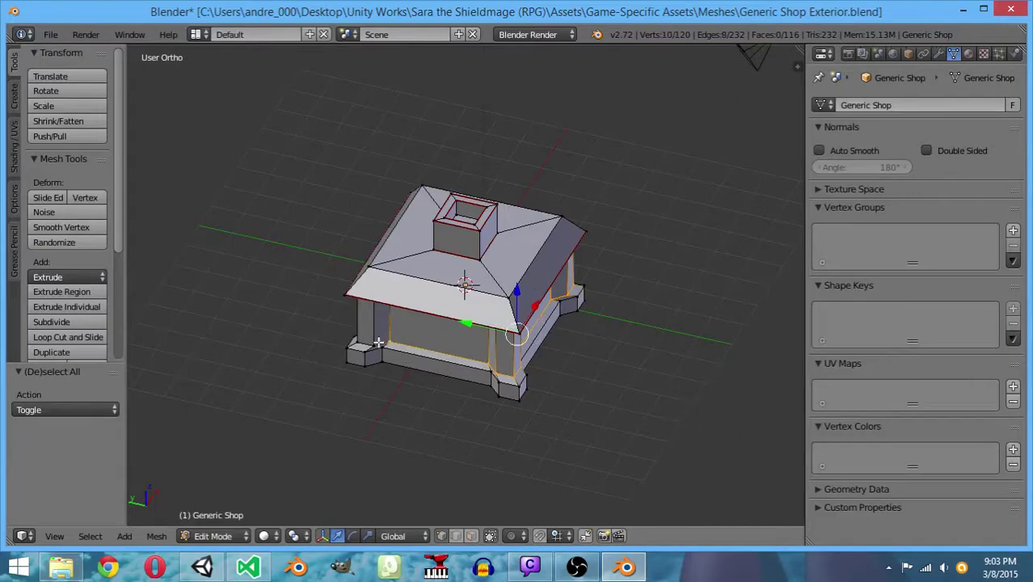
pyautogui.keyDown('shift'); pyautogui.rightClick(376, 343); pyautogui.keyUp('shift')
pyautogui.keyDown('shift'); pyautogui.rightClick(357, 343); pyautogui.keyUp('shift')
# Extend the selection with the vertices where the back wall and its columns meet the base
pyautogui.moveTo(358, 362); pyautogui.dragTo(516, 360, button='middle')
pyautogui.keyDown('shift'); pyautogui.rightClick(531, 354); pyautogui.keyUp('shift')
pyautogui.keyDown('shift'); pyautogui.rightClick(452, 337); pyautogui.keyUp('shift')
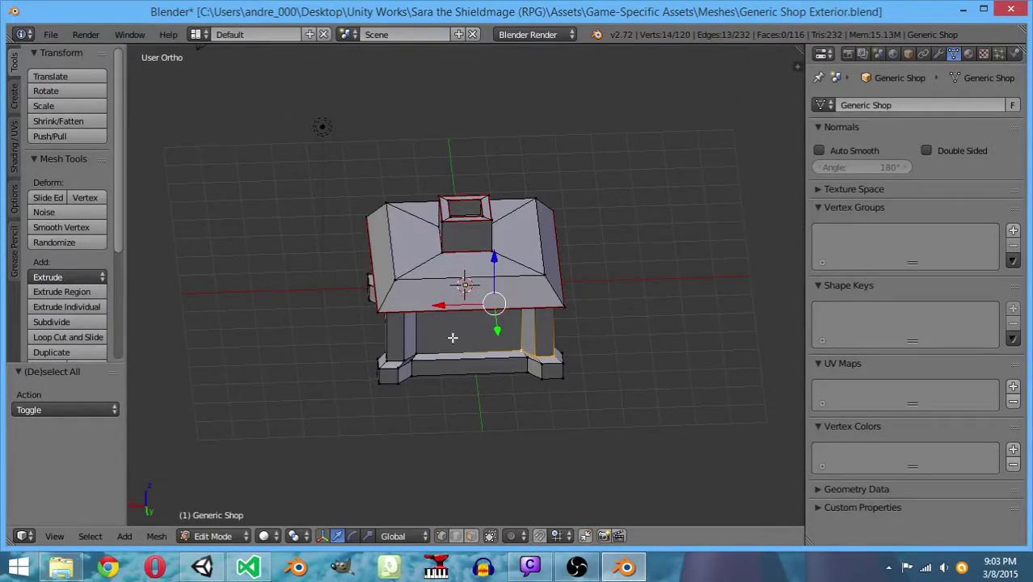
pyautogui.keyDown('shift'); pyautogui.rightClick(411, 346); pyautogui.keyUp('shift')
pyautogui.keyDown('shift'); pyautogui.rightClick(396, 359); pyautogui.keyUp('shift')
pyautogui.keyDown('shift'); pyautogui.rightClick(406, 356); pyautogui.keyUp('shift')
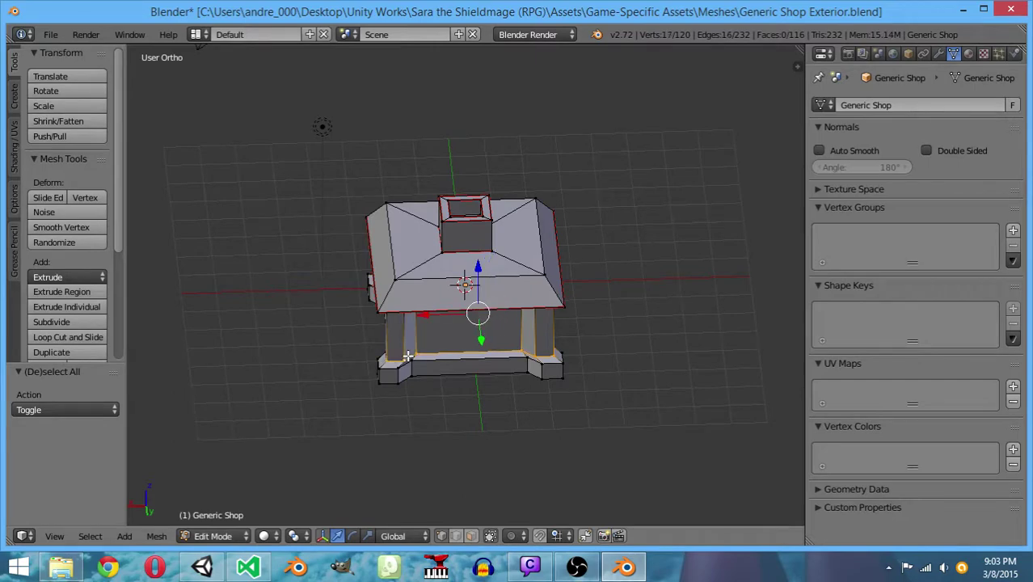
# Extend the selection with the vertices where the +X side wall and its columns meet the base
pyautogui.moveTo(344, 367); pyautogui.dragTo(545, 368, button='middle')
pyautogui.keyDown('shift'); pyautogui.rightClick(545, 346); pyautogui.keyUp('shift')
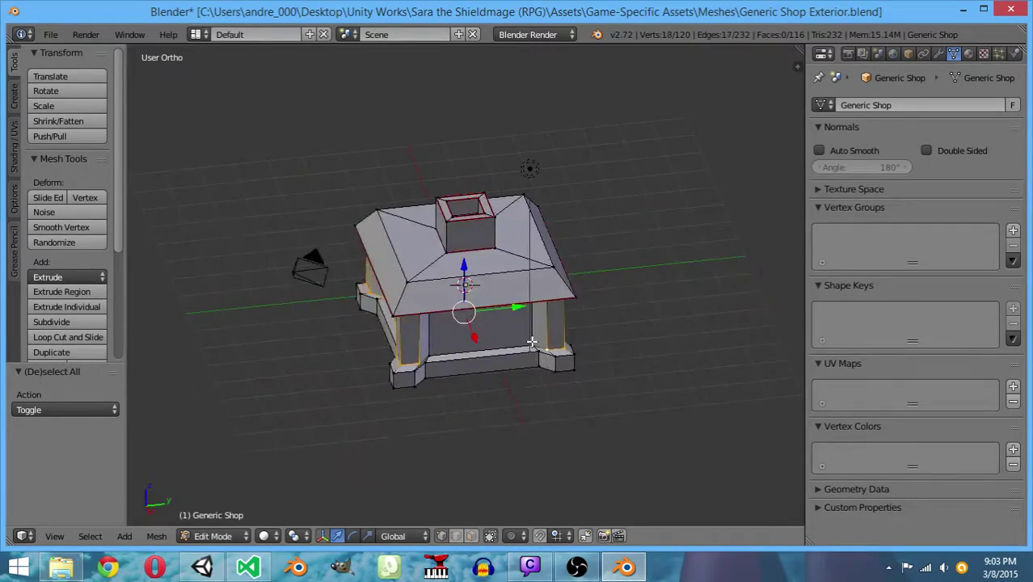
pyautogui.keyDown('shift'); pyautogui.rightClick(465, 345); pyautogui.keyUp('shift')
pyautogui.keyDown('shift'); pyautogui.rightClick(487, 374); pyautogui.keyUp('shift')
pyautogui.moveTo(488, 374)
pyautogui.mouseDown(button='middle')
pyautogui.moveTo(452, 314)
pyautogui.moveTo(456, 293)
pyautogui.mouseUp(button='middle')
# In wireframe display, start a new selection with the top vertices of the +X side wall and its corner columns under the roof
pyautogui.press('z')
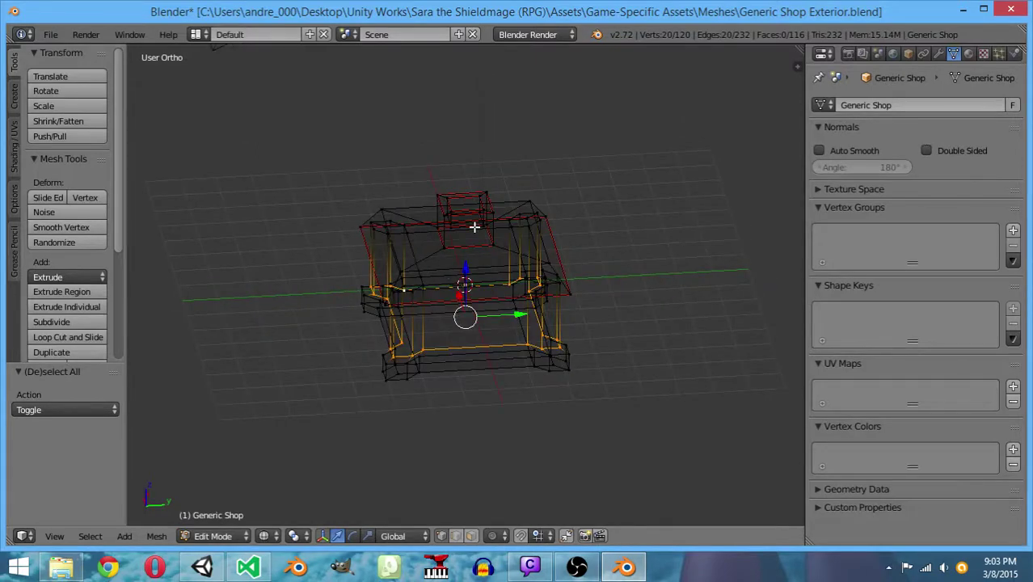
pyautogui.moveTo(475, 227); pyautogui.dragTo(430, 240, button='middle')
pyautogui.rightClick(393, 235)
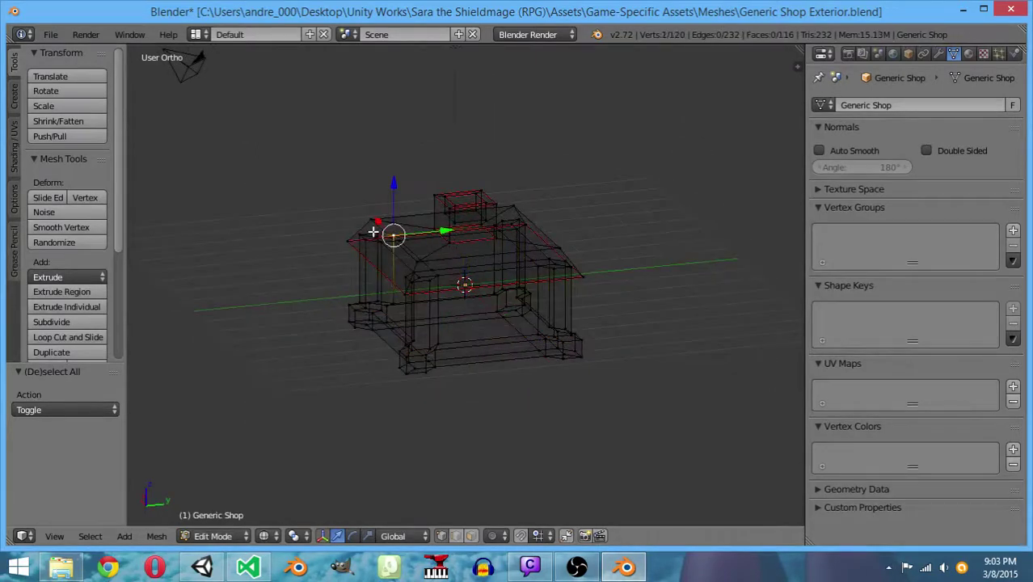
pyautogui.keyDown('shift'); pyautogui.rightClick(377, 234); pyautogui.keyUp('shift')
pyautogui.keyDown('shift'); pyautogui.rightClick(359, 235); pyautogui.keyUp('shift')
pyautogui.keyDown('shift'); pyautogui.rightClick(492, 225); pyautogui.keyUp('shift')
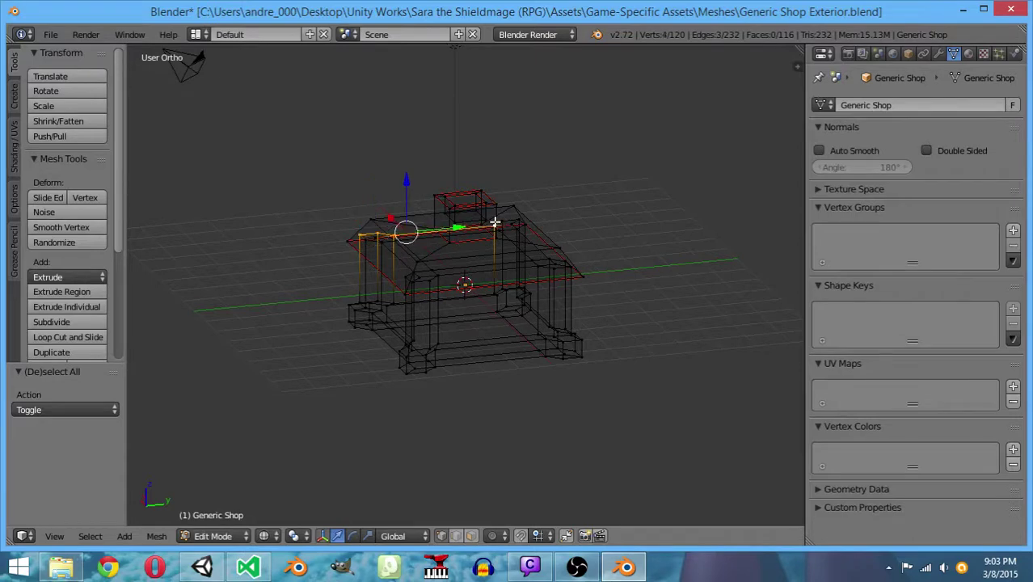
pyautogui.keyDown('shift'); pyautogui.rightClick(496, 223); pyautogui.keyUp('shift')
pyautogui.keyDown('shift'); pyautogui.rightClick(521, 215); pyautogui.keyUp('shift')
# Add the top vertices of the back wall and its corner columns to the selection
pyautogui.moveTo(521, 215); pyautogui.dragTo(422, 222, button='middle')
pyautogui.keyDown('shift'); pyautogui.rightClick(421, 221); pyautogui.keyUp('shift')
pyautogui.keyDown('shift'); pyautogui.rightClick(431, 224); pyautogui.keyUp('shift')
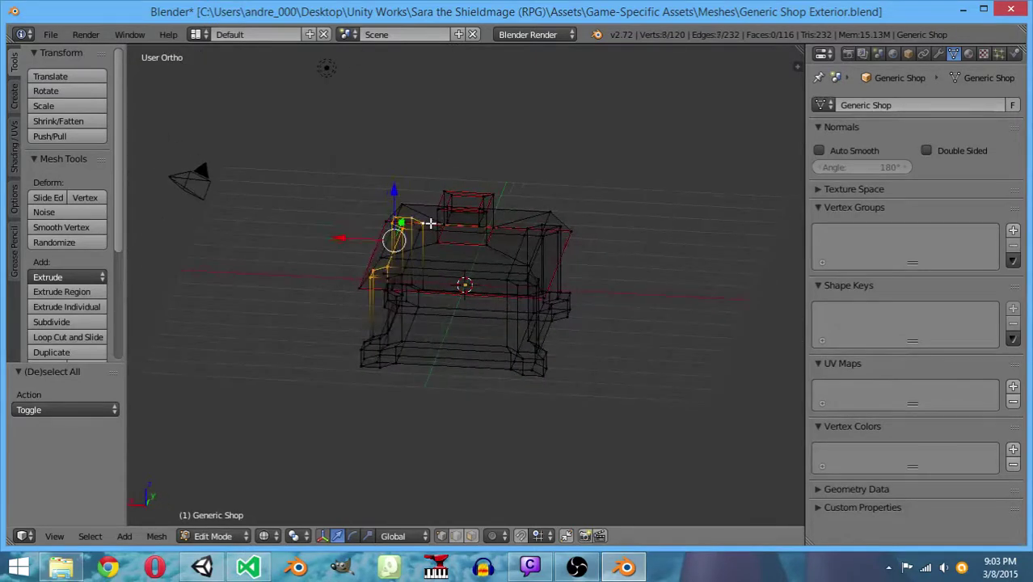
pyautogui.keyDown('shift'); pyautogui.rightClick(528, 228); pyautogui.keyUp('shift')
pyautogui.keyDown('shift'); pyautogui.rightClick(546, 219); pyautogui.keyUp('shift')
pyautogui.keyDown('shift'); pyautogui.rightClick(560, 222); pyautogui.keyUp('shift')
pyautogui.moveTo(560, 221); pyautogui.dragTo(417, 249, button='middle')
pyautogui.keyDown('shift'); pyautogui.rightClick(454, 217); pyautogui.keyUp('shift')
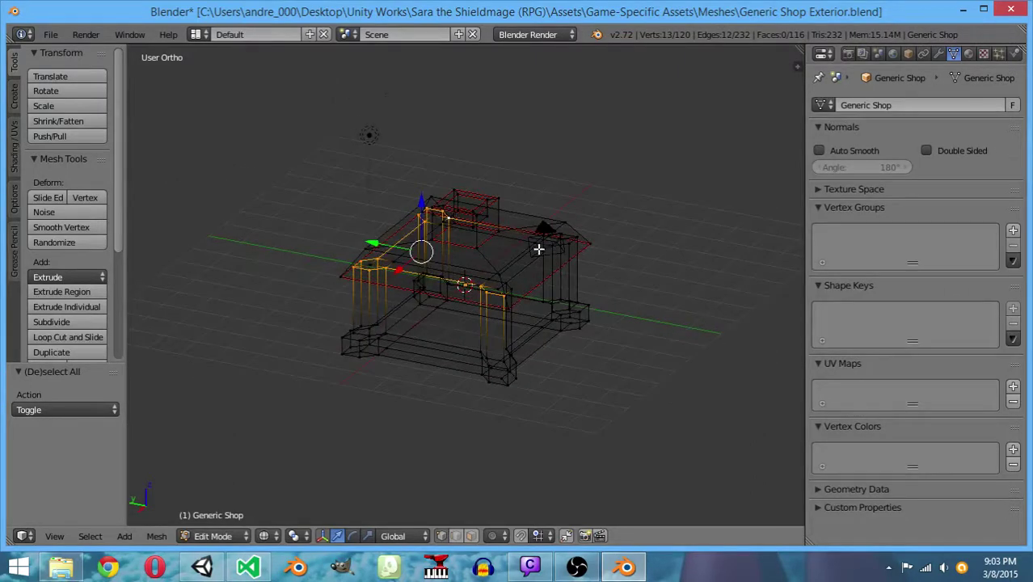
# Extend the selection along the top of the -X side wall to its front corner column's upper vertices
pyautogui.moveTo(538, 249); pyautogui.dragTo(532, 381, button='middle')
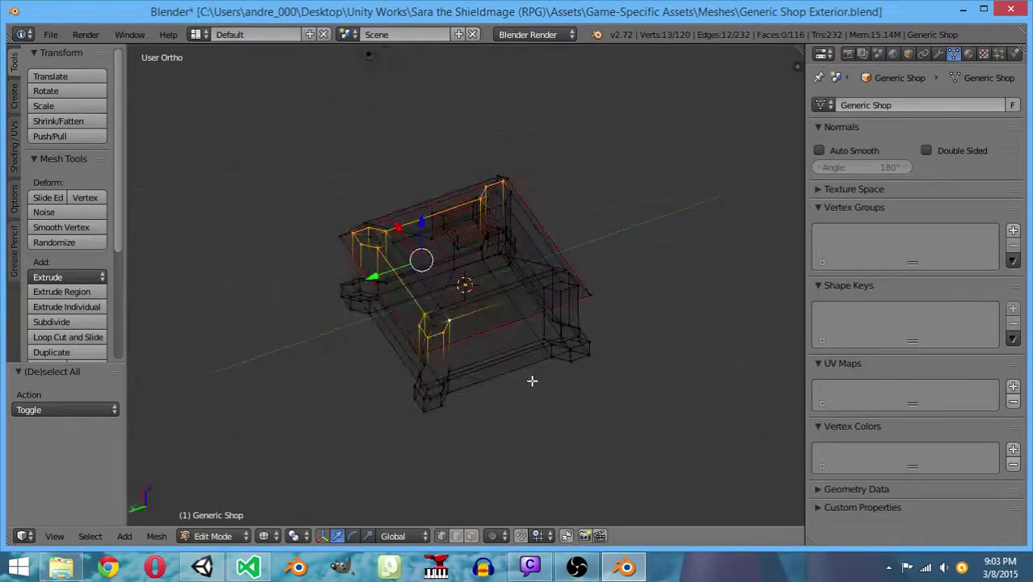
pyautogui.keyDown('shift'); pyautogui.rightClick(556, 289); pyautogui.keyUp('shift')
pyautogui.keyDown('shift'); pyautogui.rightClick(564, 289); pyautogui.keyUp('shift')
pyautogui.keyDown('shift'); pyautogui.rightClick(570, 283); pyautogui.keyUp('shift')
pyautogui.keyDown('shift'); pyautogui.rightClick(568, 276); pyautogui.keyUp('shift')
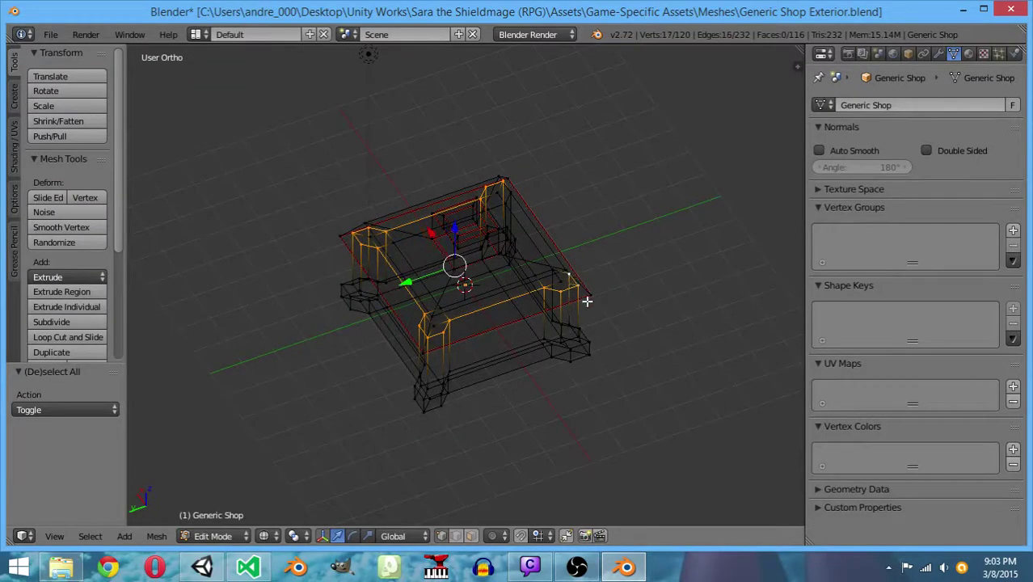
# Complete the wall-top loop with the front wall's remaining upper vertices and mark the whole loop as a seam
pyautogui.moveTo(586, 300); pyautogui.dragTo(465, 323, button='middle')
pyautogui.keyDown('shift'); pyautogui.rightClick(460, 321); pyautogui.keyUp('shift')
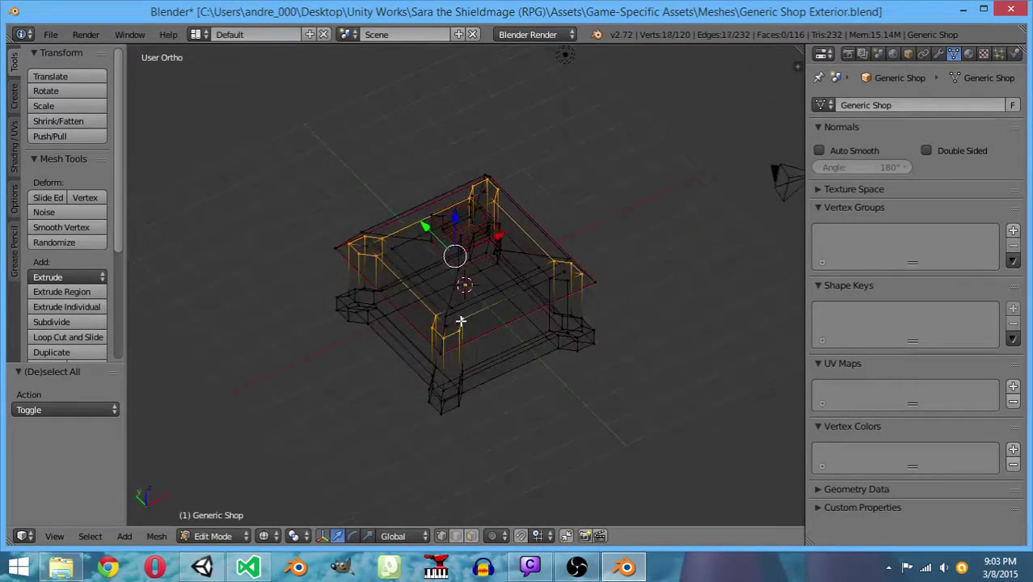
pyautogui.keyDown('shift'); pyautogui.rightClick(553, 278); pyautogui.keyUp('shift')
pyautogui.keyDown('shift'); pyautogui.rightClick(572, 277); pyautogui.keyUp('shift')
pyautogui.moveTo(568, 320); pyautogui.dragTo(515, 312, button='middle')
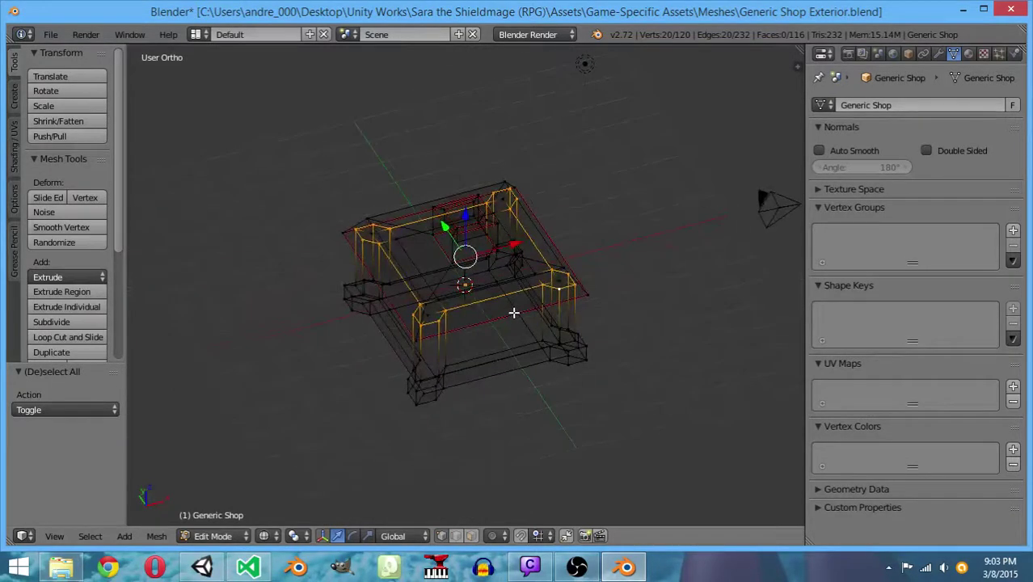
pyautogui.hotkey('ctrl', 'e')
pyautogui.click(478, 269)
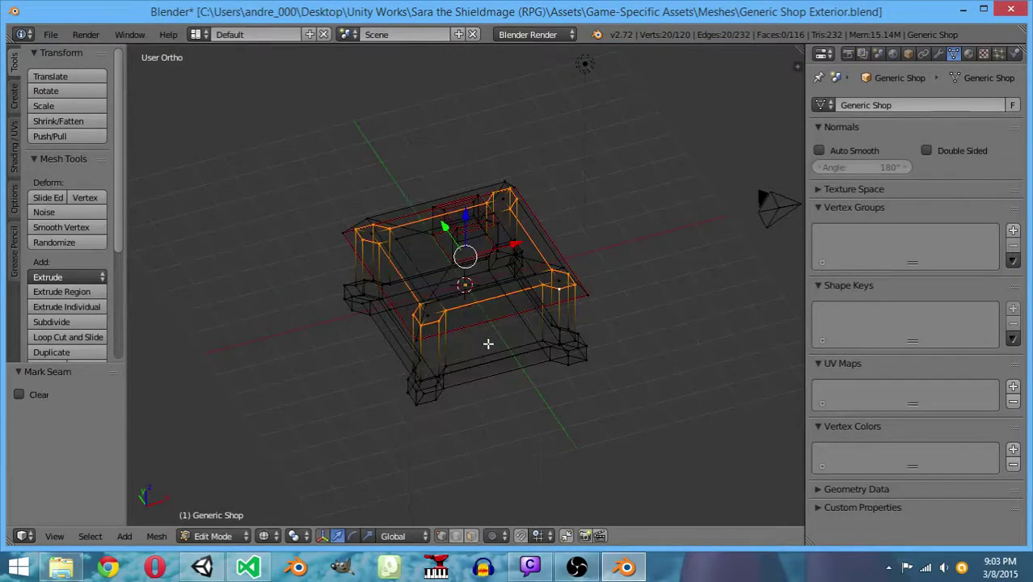
pyautogui.moveTo(488, 343); pyautogui.dragTo(411, 342, button='middle')
pyautogui.press('a')
# Select the two vertical edges where the -X front corner column meets the front and side walls
pyautogui.rightClick(405, 348)
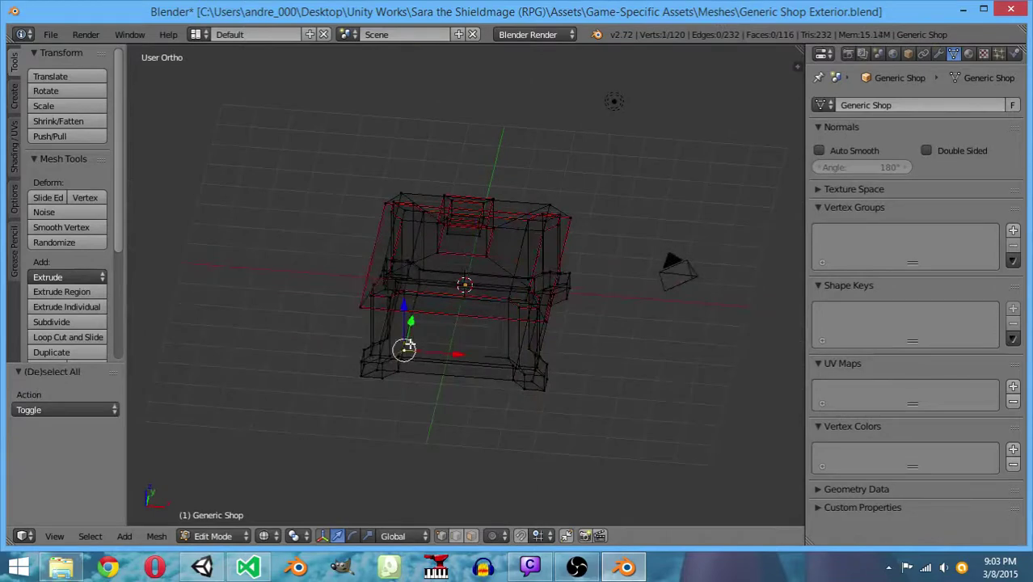
pyautogui.keyDown('shift'); pyautogui.rightClick(404, 296); pyautogui.keyUp('shift')
pyautogui.moveTo(404, 296); pyautogui.dragTo(574, 326, button='middle')
pyautogui.keyDown('shift'); pyautogui.rightClick(547, 327); pyautogui.keyUp('shift')
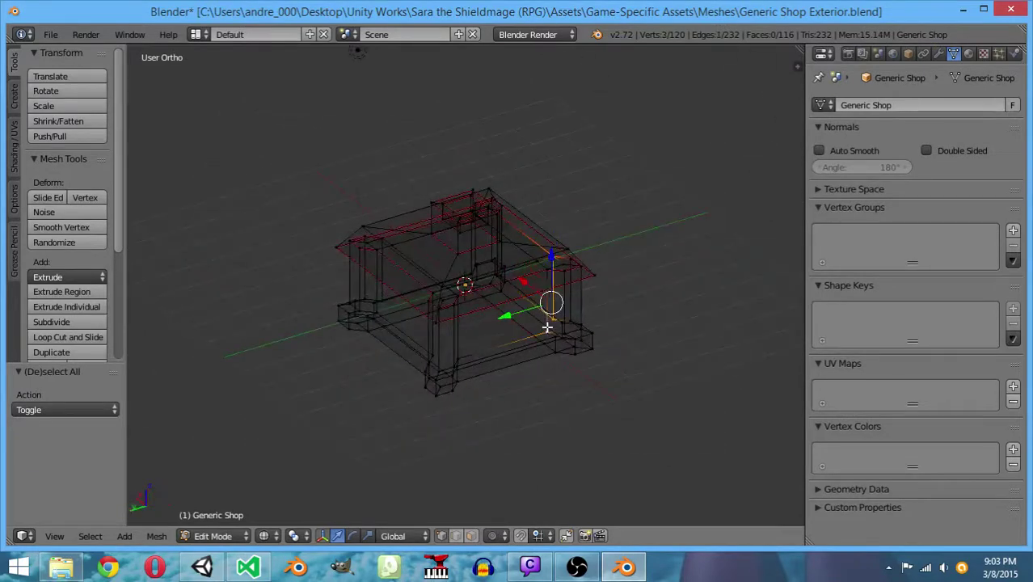
pyautogui.keyDown('shift'); pyautogui.rightClick(548, 269); pyautogui.keyUp('shift')
pyautogui.moveTo(521, 373); pyautogui.dragTo(453, 267, button='middle')
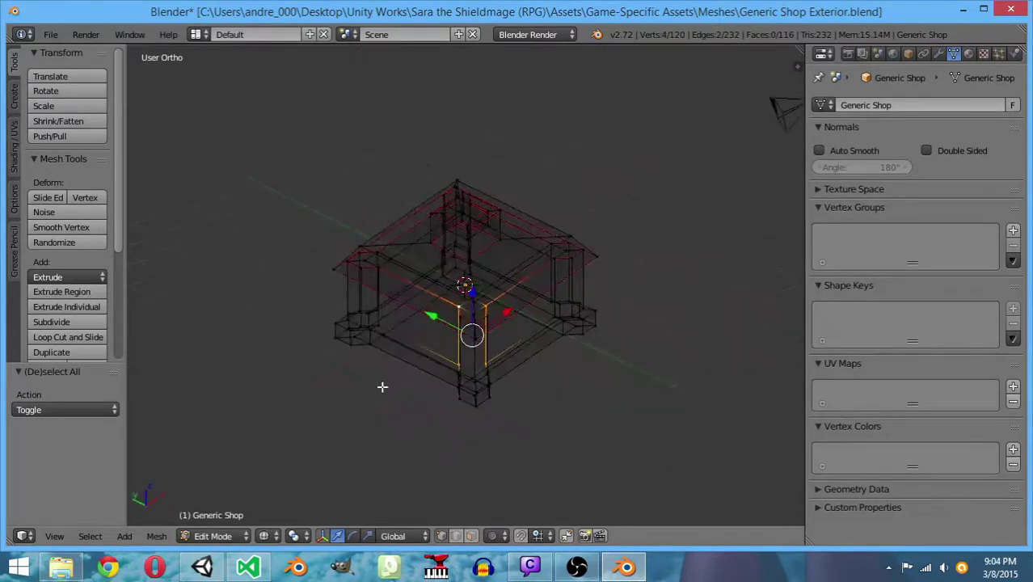
pyautogui.keyDown('shift'); pyautogui.rightClick(378, 265); pyautogui.keyUp('shift')
pyautogui.moveTo(377, 265); pyautogui.dragTo(524, 350, button='middle')
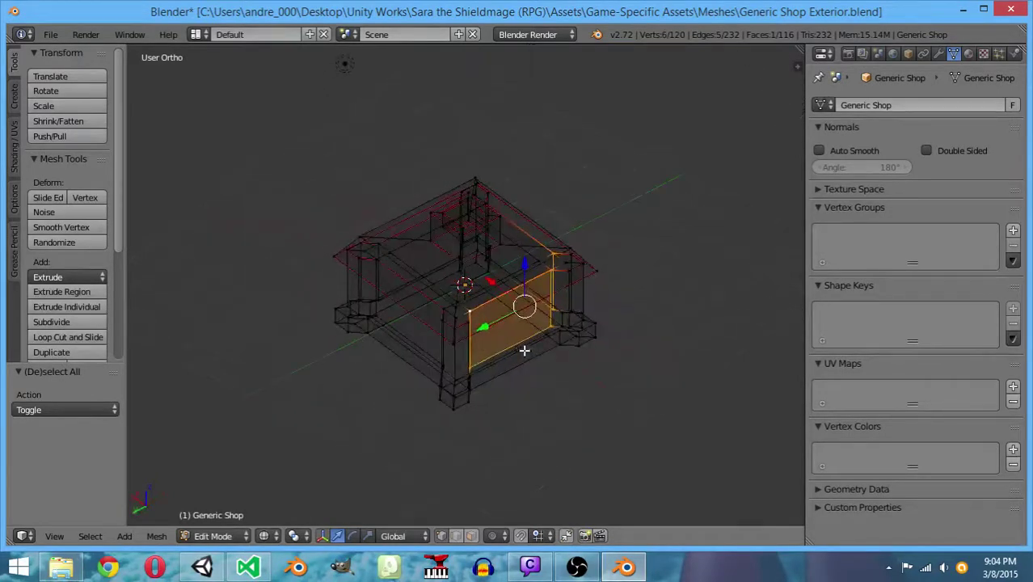
pyautogui.keyDown('shift'); pyautogui.rightClick(472, 362); pyautogui.keyUp('shift')
pyautogui.keyDown('shift'); pyautogui.rightClick(469, 310); pyautogui.keyUp('shift')
# Mark the two selected vertical edges of the -X front column as seams and clear the selection
pyautogui.hotkey('ctrl', 'e')
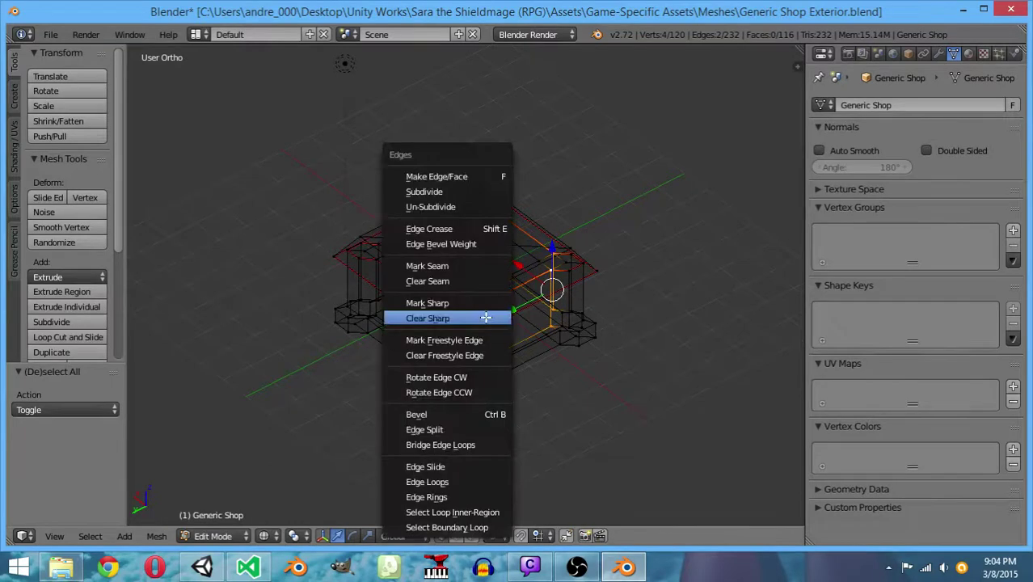
pyautogui.click(473, 266)
pyautogui.press('a')
# Mark the two vertical edges where the -X back corner column meets the side and back walls as seams
pyautogui.moveTo(481, 288); pyautogui.dragTo(544, 351, button='middle')
pyautogui.rightClick(384, 330)
pyautogui.keyDown('shift'); pyautogui.rightClick(387, 282); pyautogui.keyUp('shift')
pyautogui.keyDown('shift'); pyautogui.rightClick(530, 346); pyautogui.keyUp('shift')
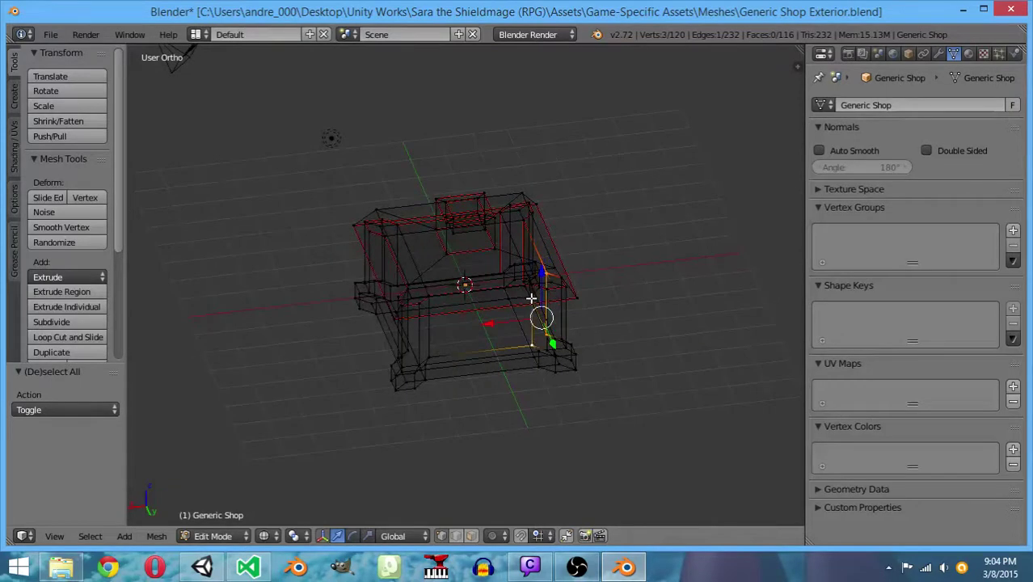
pyautogui.moveTo(531, 299); pyautogui.dragTo(535, 346, button='middle')
pyautogui.scroll(4, 530, 347)
pyautogui.keyDown('shift'); pyautogui.rightClick(526, 331); pyautogui.keyUp('shift')
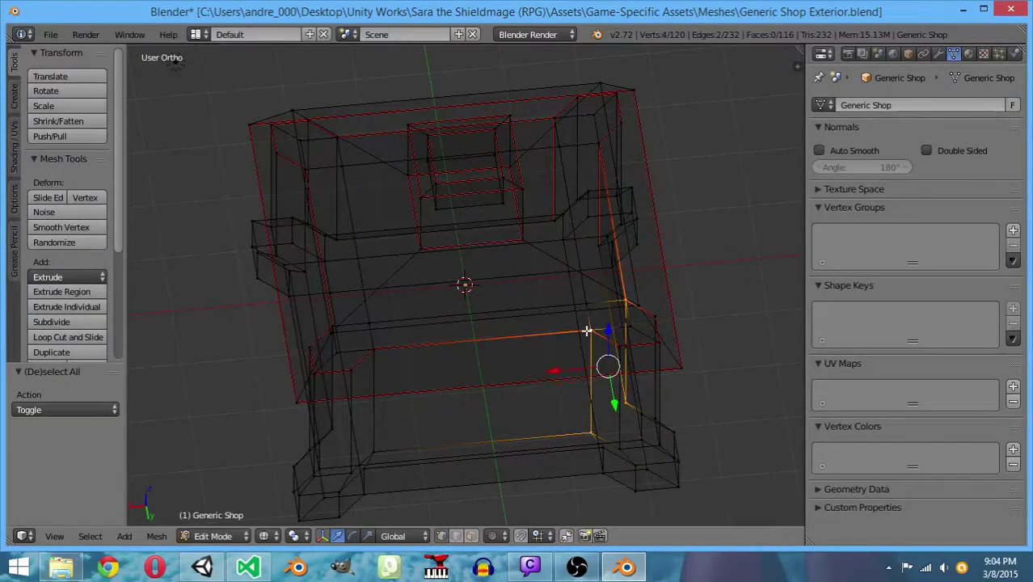
pyautogui.hotkey('ctrl', 'e')
pyautogui.click(535, 269)
pyautogui.press('a')
# Mark the vertical edge where the back wall meets the +X corner column as a seam and clear the selection
pyautogui.rightClick(385, 445)
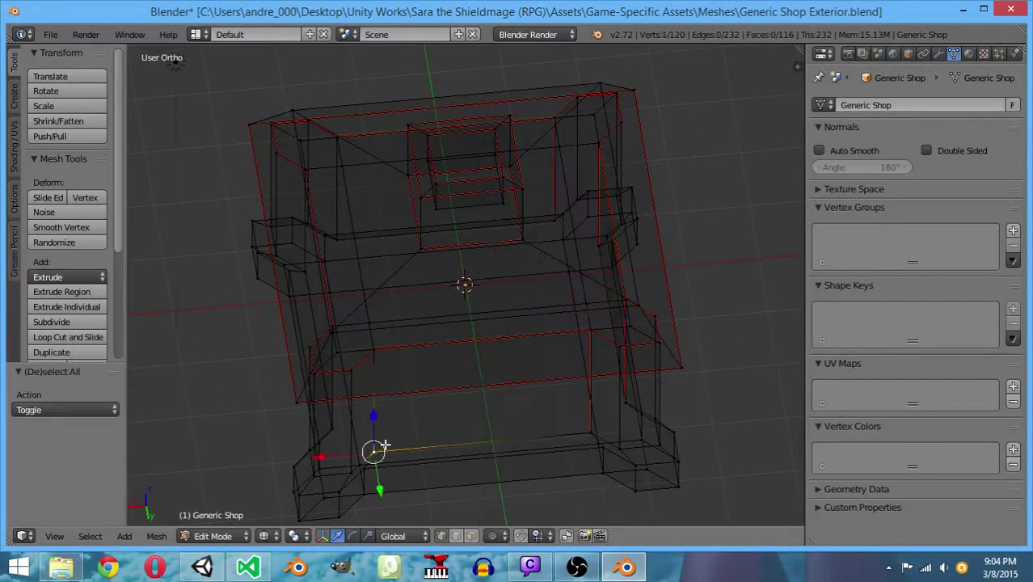
pyautogui.keyDown('shift'); pyautogui.rightClick(379, 347); pyautogui.keyUp('shift')
pyautogui.hotkey('ctrl', 'e')
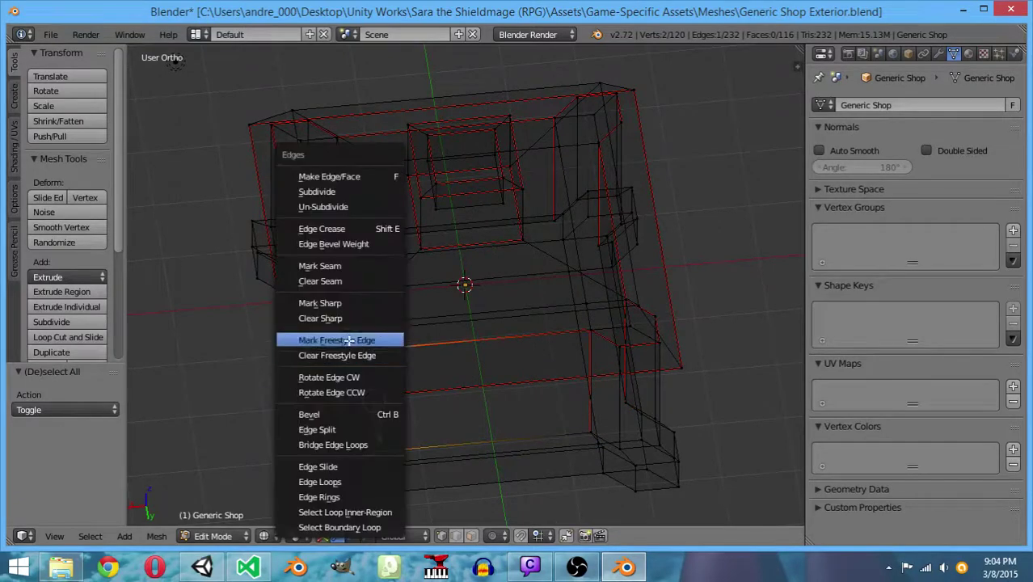
pyautogui.click(341, 266)
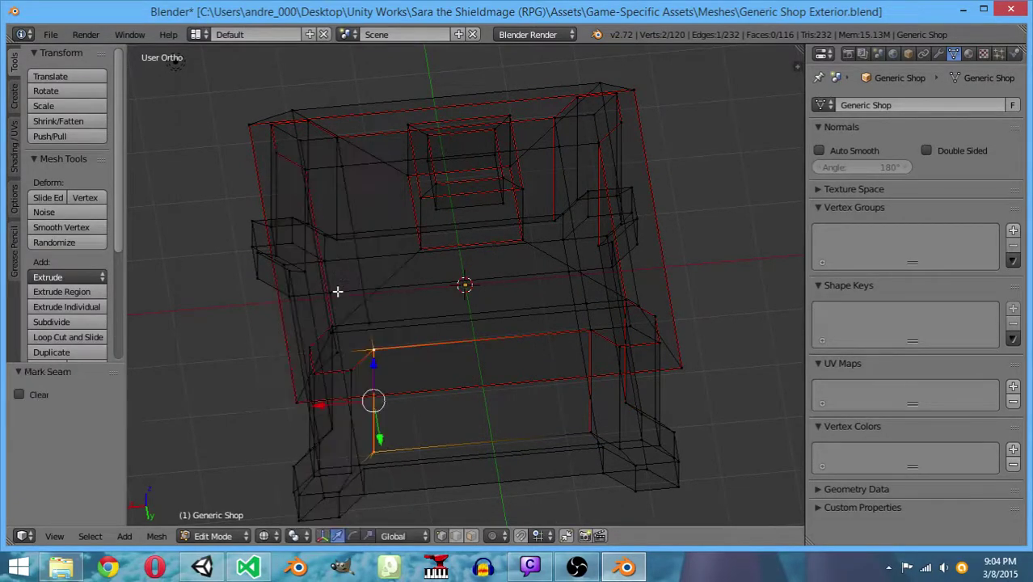
pyautogui.press('a')
# Mark the vertical edge where the +X side wall meets the back corner column as a seam and clear the selection
pyautogui.moveTo(339, 291); pyautogui.dragTo(488, 406, button='middle')
pyautogui.rightClick(556, 428)
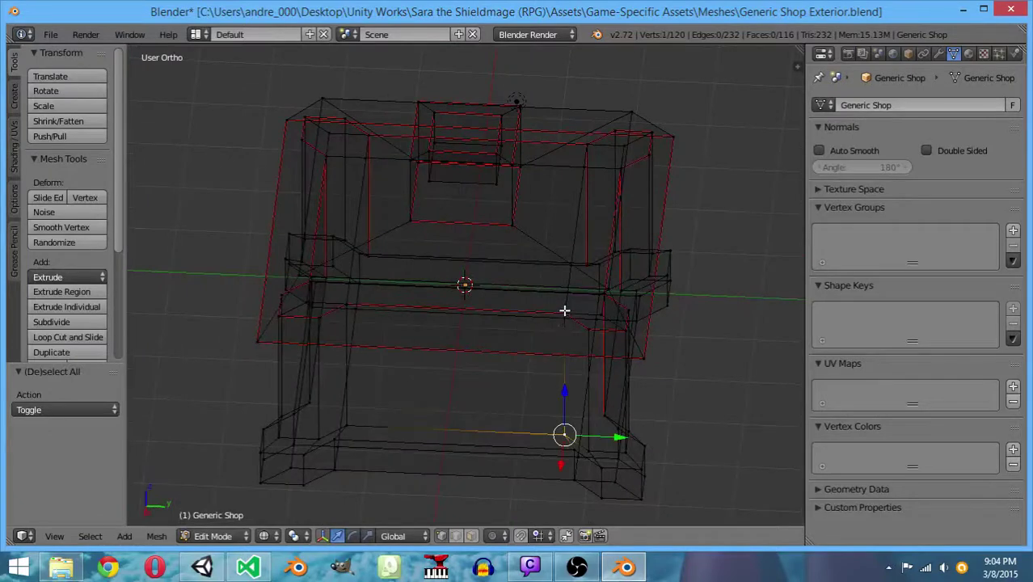
pyautogui.keyDown('shift'); pyautogui.rightClick(563, 307); pyautogui.keyUp('shift')
pyautogui.hotkey('ctrl', 'e')
pyautogui.click(534, 266)
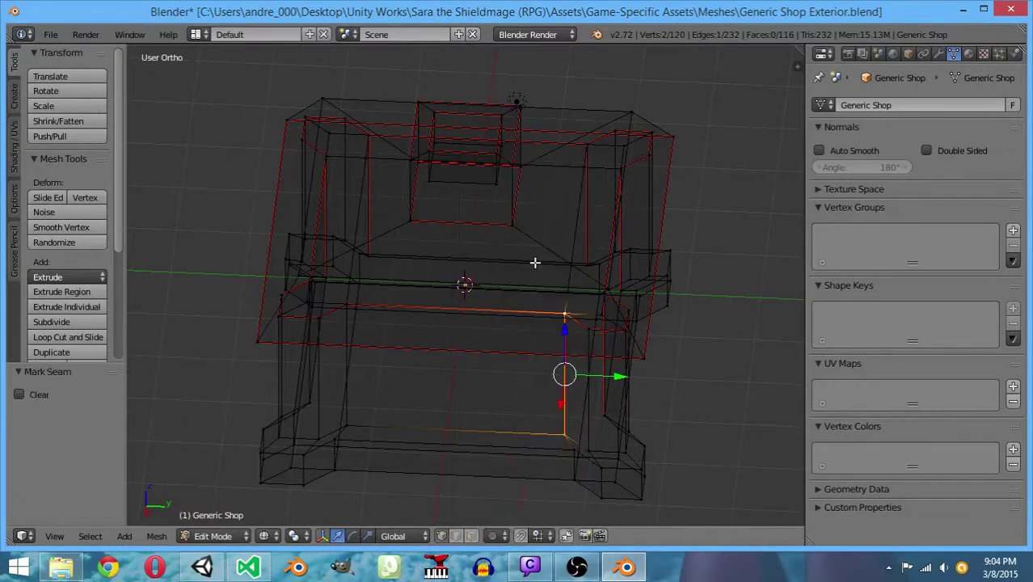
pyautogui.press('a')
# Mark the vertical edge where the +X side wall meets the front corner column as a seam and clear the selection
pyautogui.rightClick(345, 426)
pyautogui.keyDown('shift'); pyautogui.rightClick(346, 301); pyautogui.keyUp('shift')
pyautogui.hotkey('ctrl', 'e')
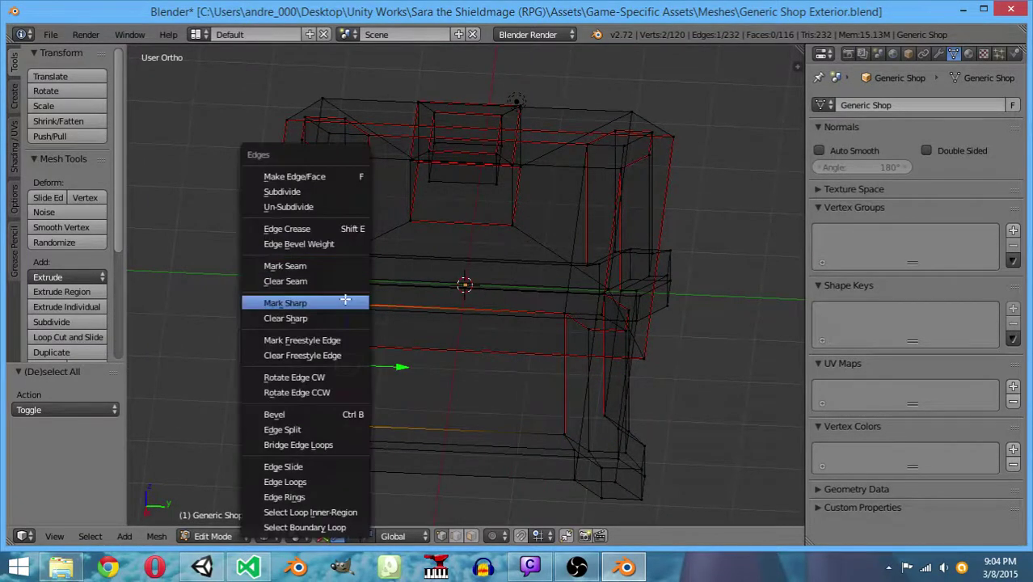
pyautogui.click(341, 266)
pyautogui.press('a')
# Select the vertical edge where the front wall meets the +X corner column
pyautogui.moveTo(323, 426); pyautogui.dragTo(553, 433, button='middle')
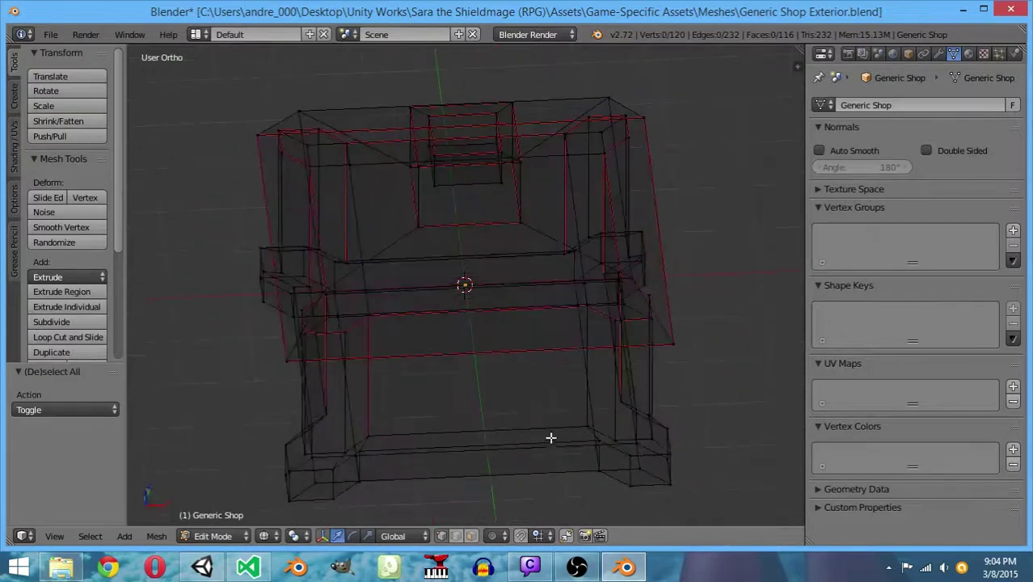
pyautogui.rightClick(584, 423)
pyautogui.keyDown('shift'); pyautogui.rightClick(580, 312); pyautogui.keyUp('shift')
pyautogui.keyDown('shift'); pyautogui.rightClick(580, 308); pyautogui.keyUp('shift')
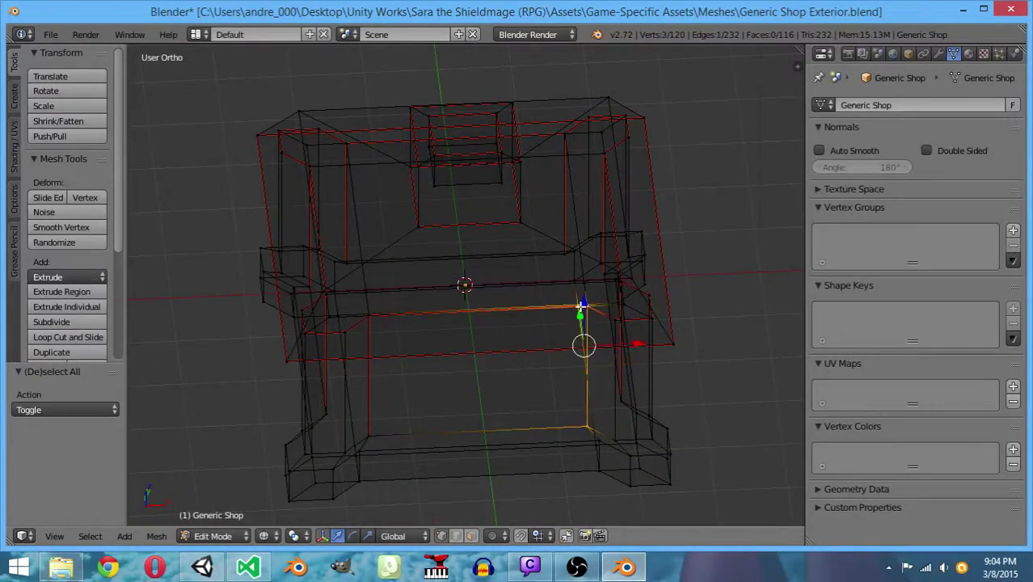
# Mark a seam along the upper horizontal edge of the wall between two corner pillars, and clear the selection
pyautogui.keyDown('shift'); pyautogui.rightClick(578, 309); pyautogui.keyUp('shift')
pyautogui.hotkey('ctrl', 'e')
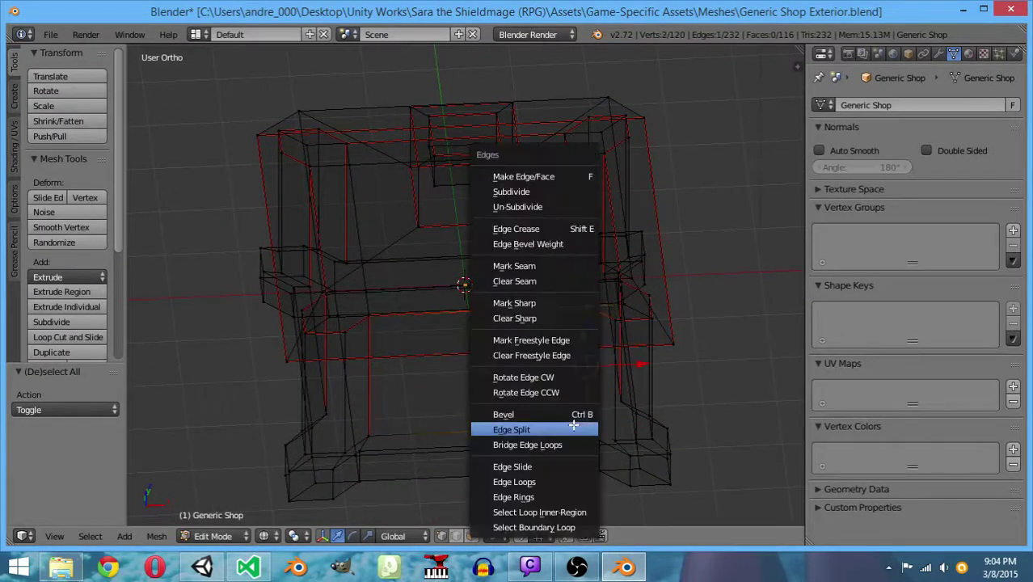
pyautogui.press('a')
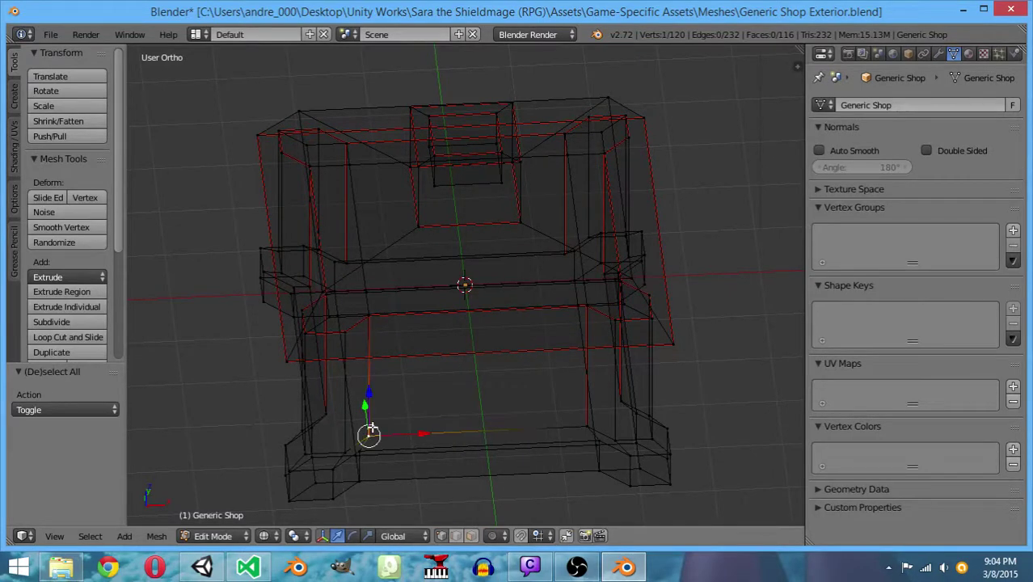
# Mark a seam along the edge loop where the walls and corner pillars meet the base, around all four sides, and deselect everything
pyautogui.moveTo(415, 507); pyautogui.dragTo(525, 494, button='middle')
pyautogui.keyDown('shift'); pyautogui.rightClick(519, 458); pyautogui.keyUp('shift')
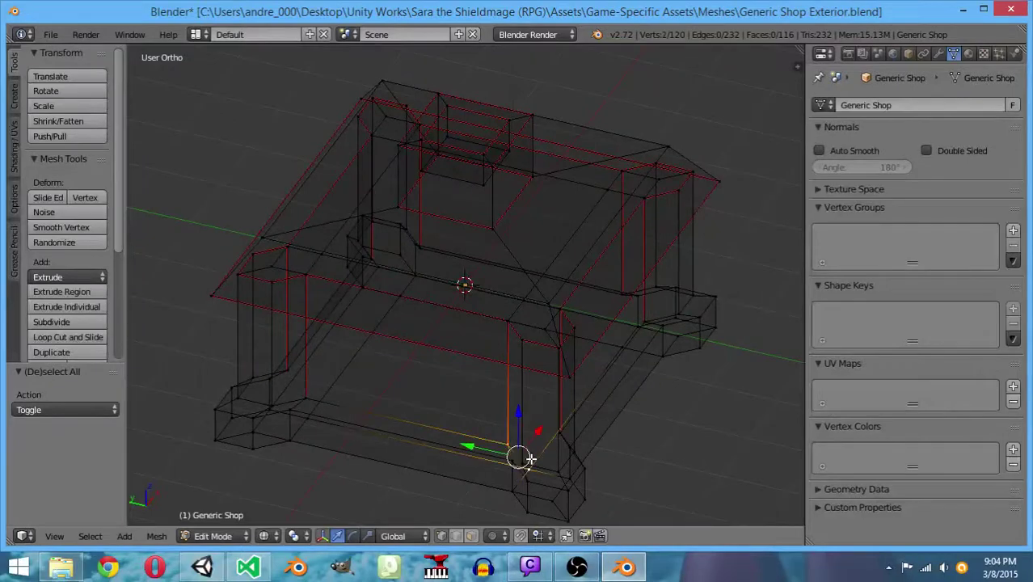
pyautogui.keyDown('shift'); pyautogui.rightClick(559, 465); pyautogui.keyUp('shift')
pyautogui.keyDown('shift'); pyautogui.rightClick(570, 451); pyautogui.keyUp('shift')
pyautogui.keyDown('shift'); pyautogui.rightClick(548, 425); pyautogui.keyUp('shift')
pyautogui.moveTo(548, 426); pyautogui.dragTo(610, 416, button='middle')
pyautogui.keyDown('shift'); pyautogui.rightClick(646, 373); pyautogui.keyUp('shift')
pyautogui.keyDown('shift'); pyautogui.rightClick(637, 427); pyautogui.keyUp('shift')
pyautogui.keyDown('shift'); pyautogui.rightClick(671, 422); pyautogui.keyUp('shift')
pyautogui.moveTo(672, 423); pyautogui.dragTo(417, 453, button='middle')
pyautogui.keyDown('shift'); pyautogui.rightClick(386, 418); pyautogui.keyUp('shift')
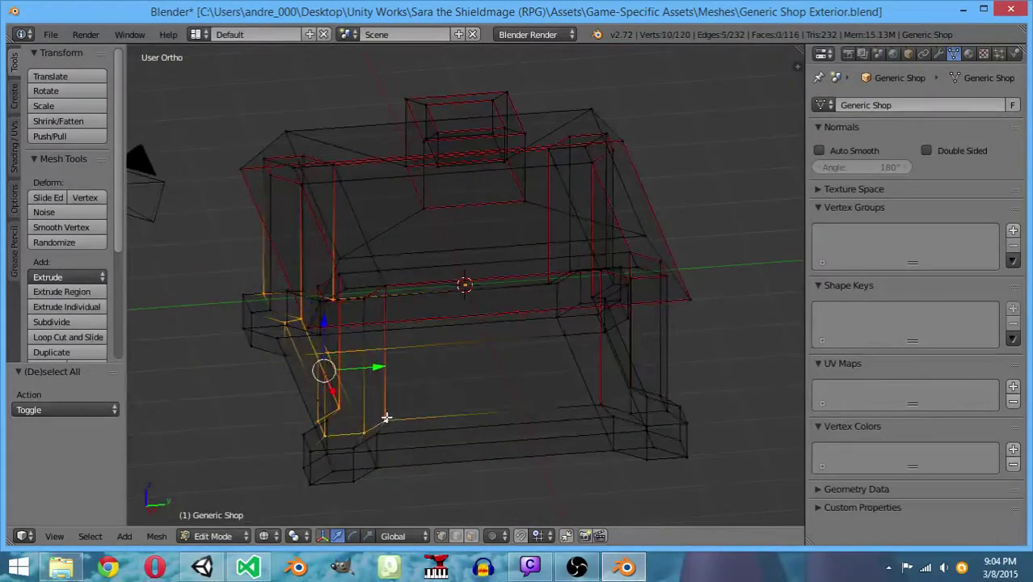
pyautogui.keyDown('shift'); pyautogui.rightClick(602, 404); pyautogui.keyUp('shift')
pyautogui.keyDown('shift'); pyautogui.rightClick(633, 410); pyautogui.keyUp('shift')
pyautogui.keyDown('shift'); pyautogui.rightClick(661, 398); pyautogui.keyUp('shift')
pyautogui.keyDown('shift'); pyautogui.rightClick(654, 404); pyautogui.keyUp('shift')
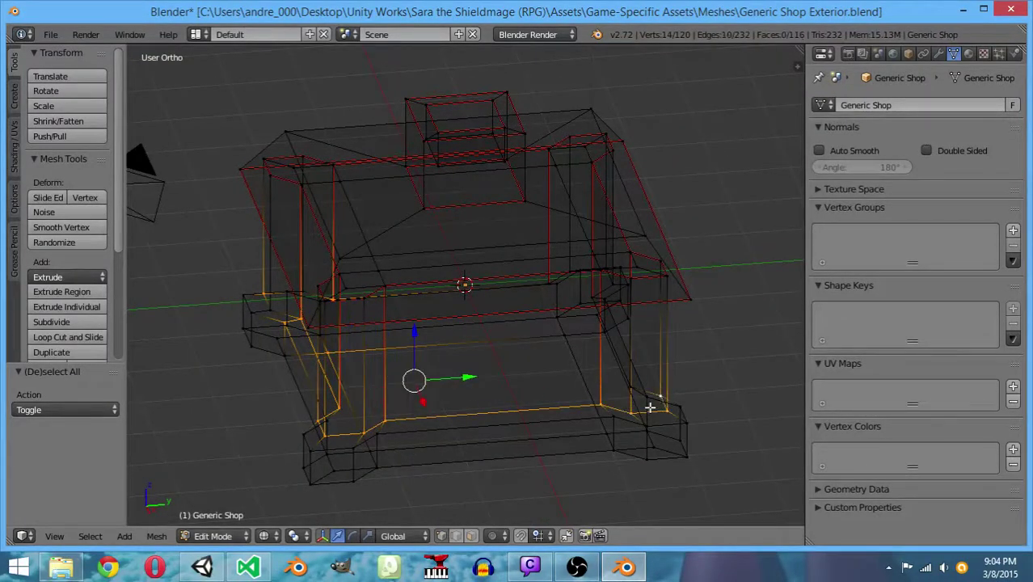
pyautogui.moveTo(650, 408); pyautogui.dragTo(344, 430, button='middle')
pyautogui.keyDown('shift'); pyautogui.rightClick(339, 423); pyautogui.keyUp('shift')
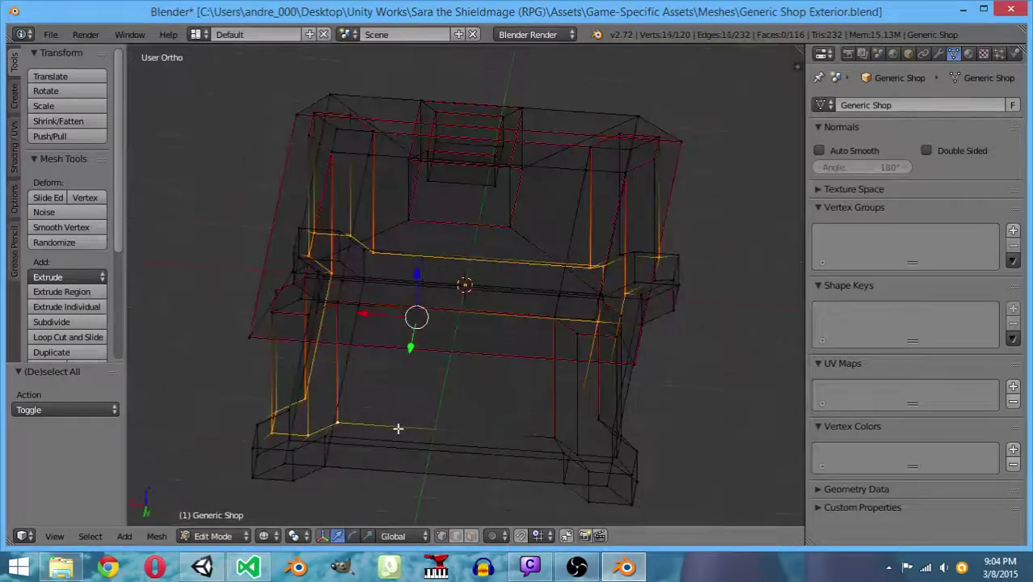
pyautogui.keyDown('shift'); pyautogui.rightClick(560, 436); pyautogui.keyUp('shift')
pyautogui.keyDown('shift'); pyautogui.rightClick(619, 445); pyautogui.keyUp('shift')
pyautogui.keyDown('shift'); pyautogui.rightClick(620, 431); pyautogui.keyUp('shift')
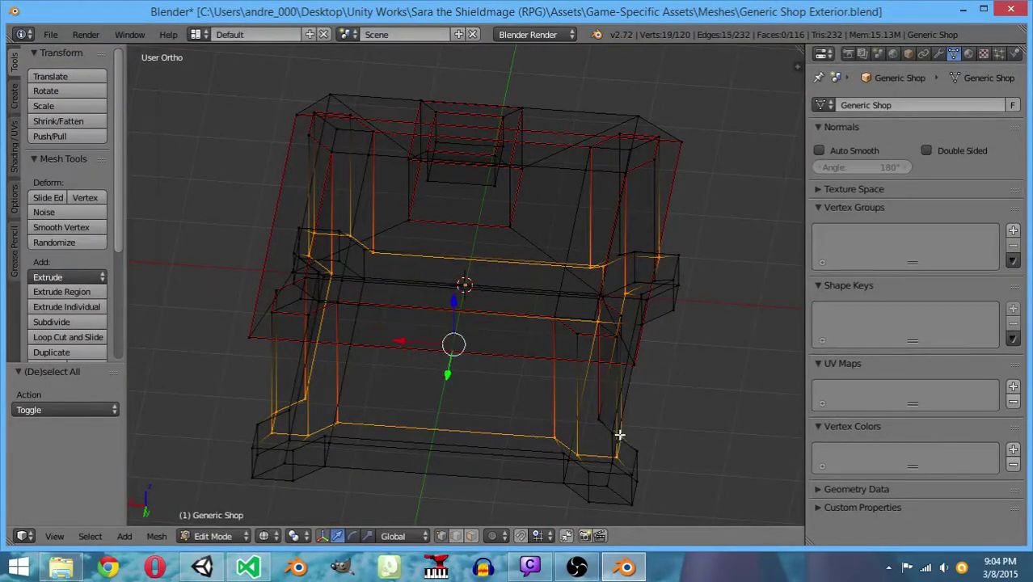
pyautogui.moveTo(620, 431); pyautogui.dragTo(418, 436, button='middle')
pyautogui.keyDown('shift'); pyautogui.rightClick(343, 414); pyautogui.keyUp('shift')
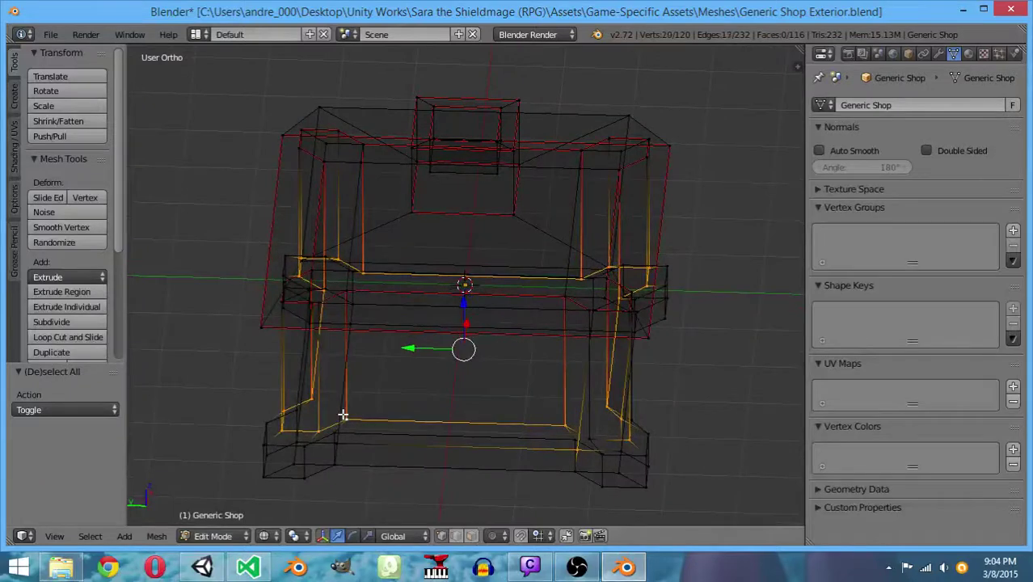
pyautogui.hotkey('ctrl', 'e')
pyautogui.press('Escape')
pyautogui.hotkey('ctrl', 'e')
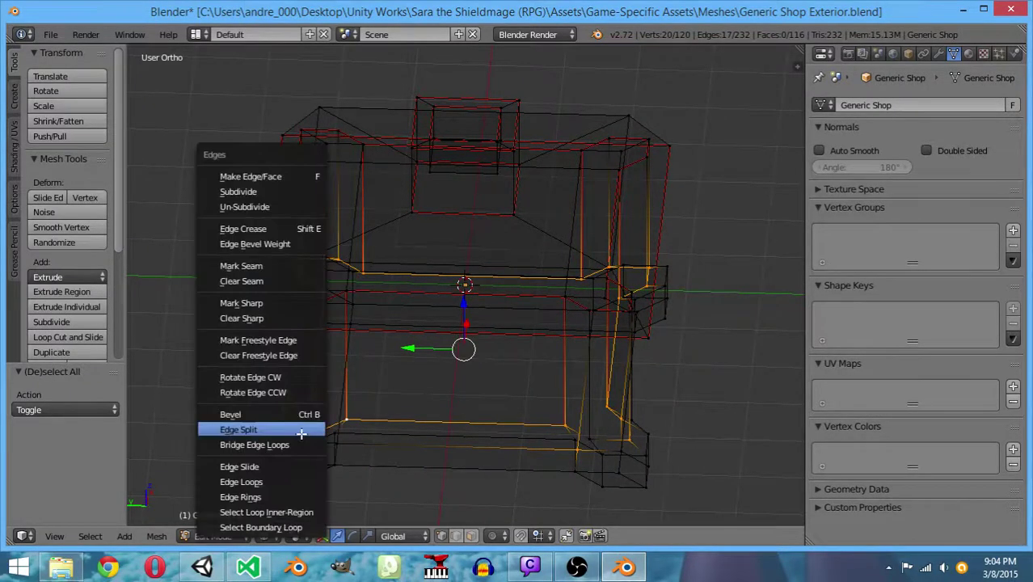
pyautogui.click(272, 264)
pyautogui.press('a')
# Mark a seam along the outer bottom edge loop of the base, around all four corner blocks, and deselect everything
pyautogui.moveTo(387, 428); pyautogui.dragTo(458, 478, button='middle')
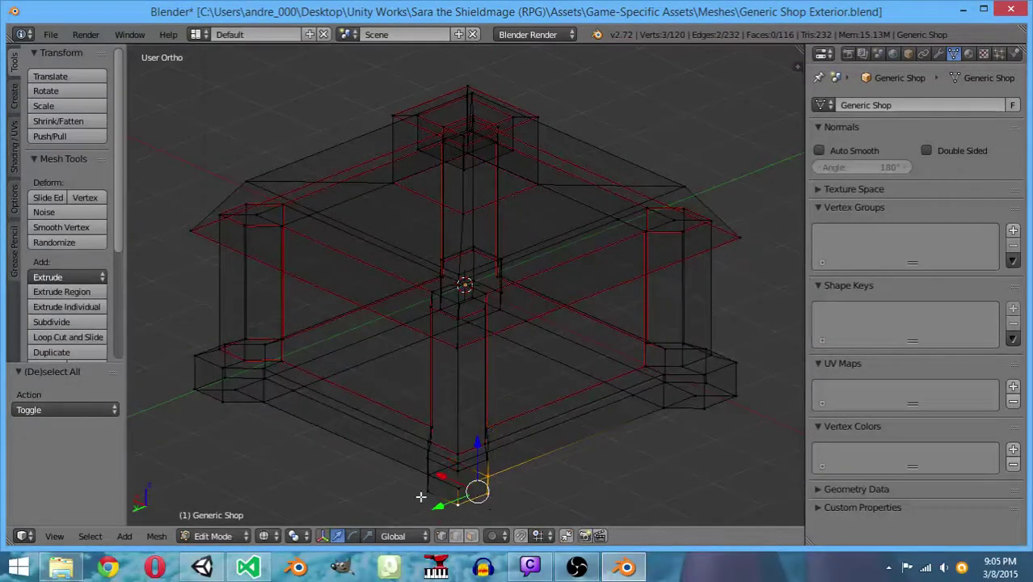
pyautogui.moveTo(422, 465); pyautogui.dragTo(452, 491, button='middle')
pyautogui.keyDown('shift'); pyautogui.rightClick(576, 462); pyautogui.keyUp('shift')
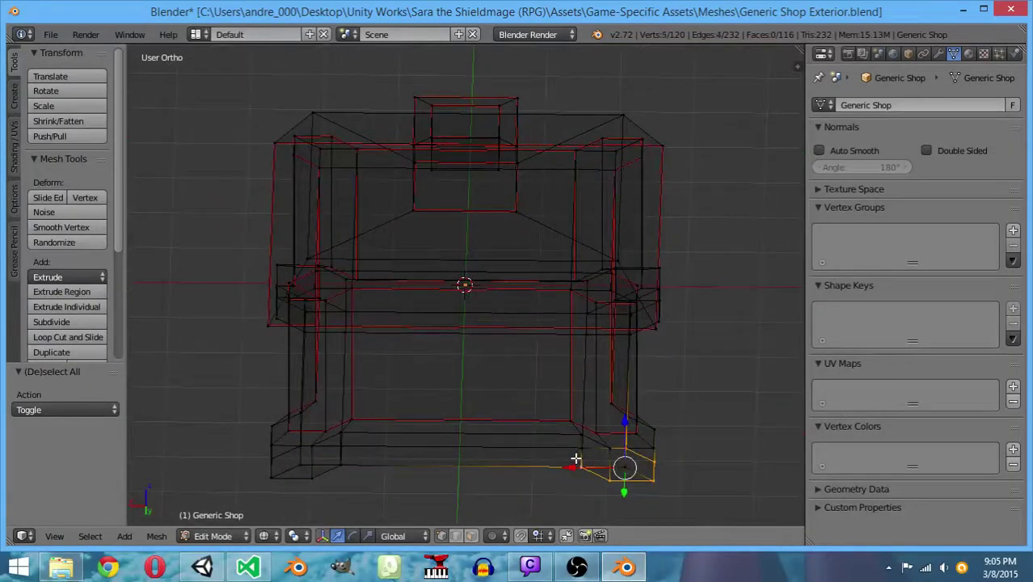
pyautogui.keyDown('shift'); pyautogui.rightClick(340, 464); pyautogui.keyUp('shift')
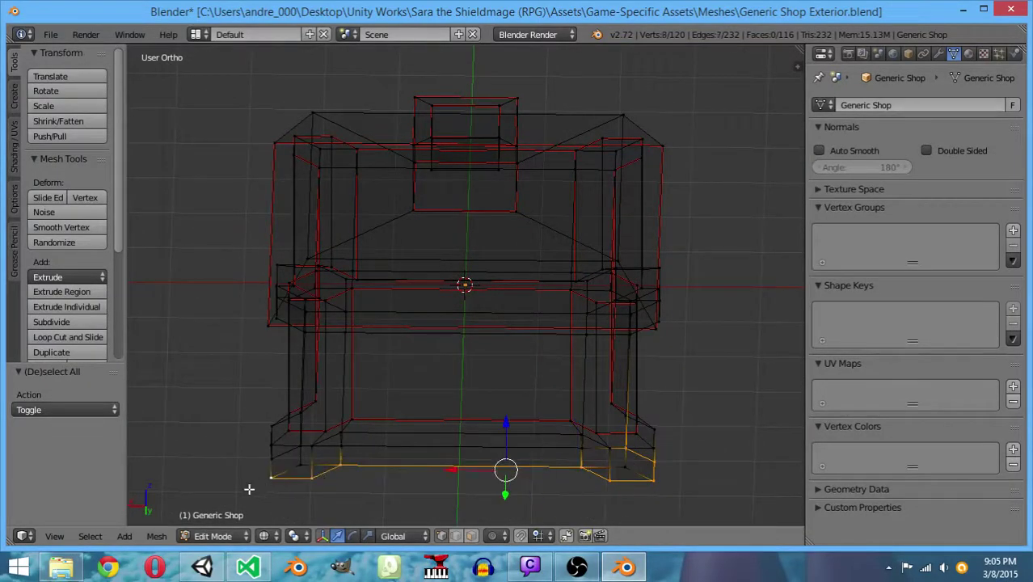
pyautogui.moveTo(249, 489); pyautogui.dragTo(572, 489, button='middle')
pyautogui.keyDown('shift'); pyautogui.rightClick(648, 464); pyautogui.keyUp('shift')
pyautogui.keyDown('shift'); pyautogui.rightClick(612, 454); pyautogui.keyUp('shift')
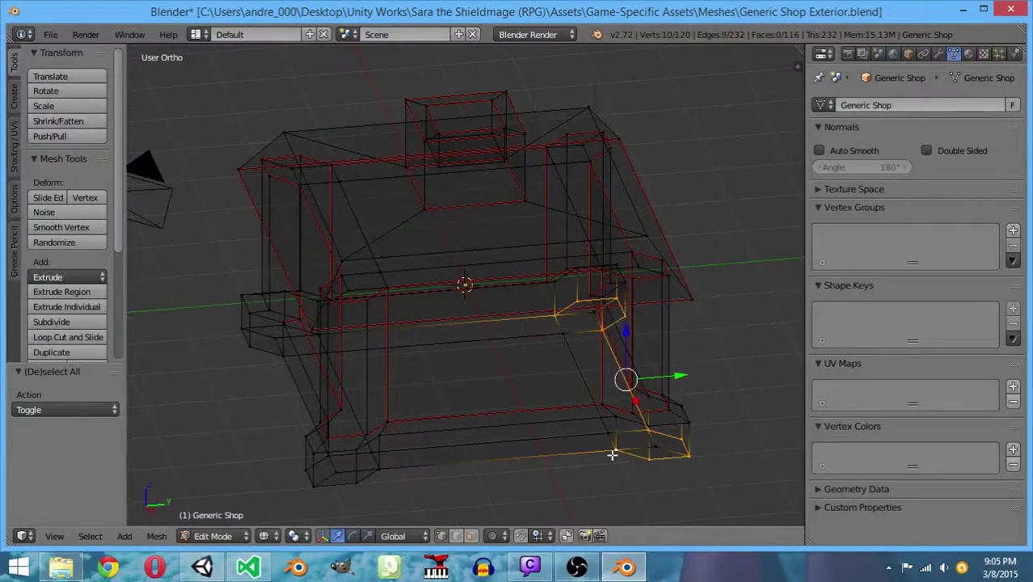
pyautogui.keyDown('shift'); pyautogui.rightClick(378, 467); pyautogui.keyUp('shift')
pyautogui.keyDown('shift'); pyautogui.rightClick(356, 483); pyautogui.keyUp('shift')
pyautogui.keyDown('shift'); pyautogui.rightClick(314, 485); pyautogui.keyUp('shift')
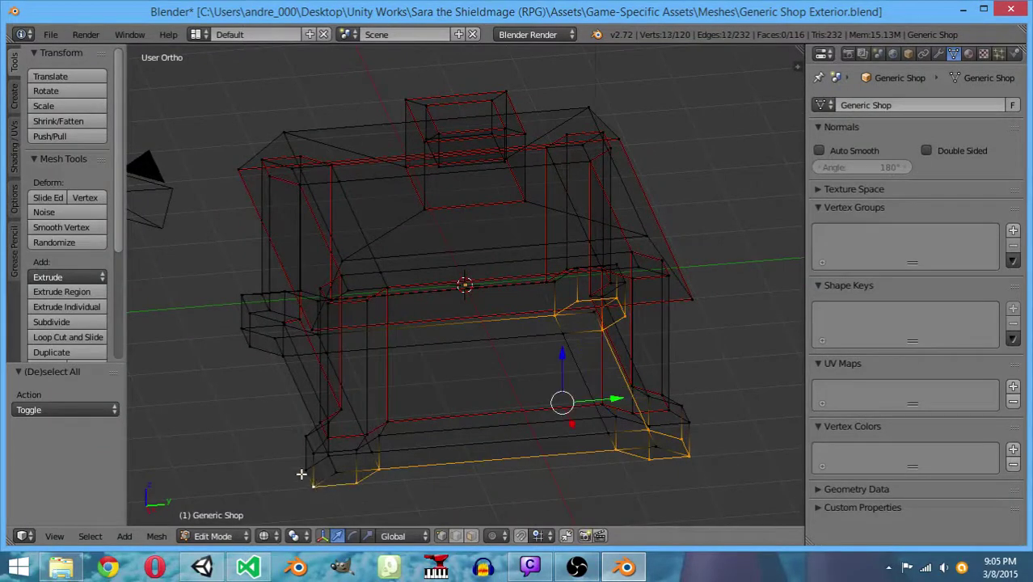
pyautogui.moveTo(276, 486); pyautogui.dragTo(468, 482, button='middle')
pyautogui.keyDown('shift'); pyautogui.rightClick(637, 434); pyautogui.keyUp('shift')
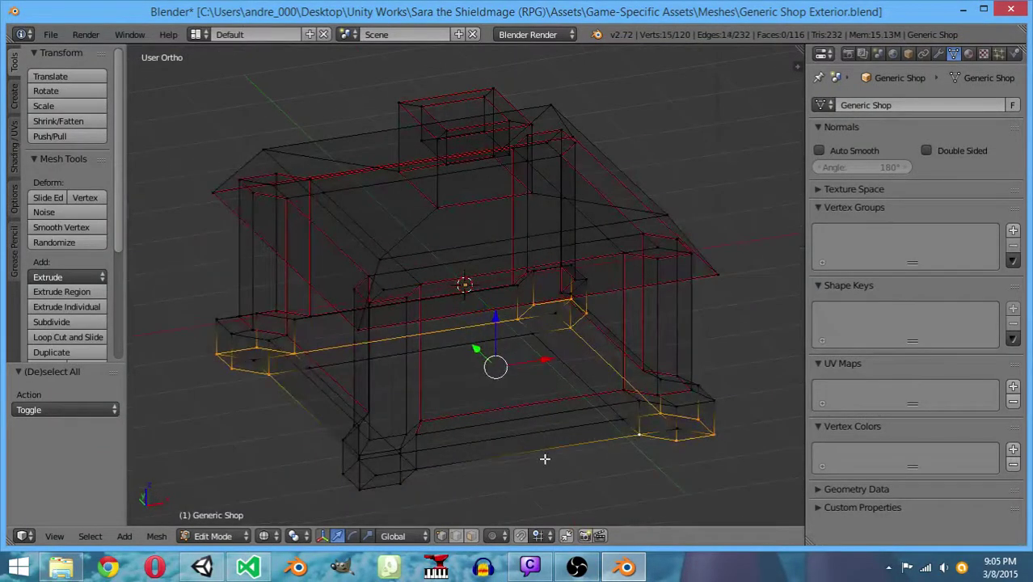
pyautogui.keyDown('shift'); pyautogui.rightClick(416, 466); pyautogui.keyUp('shift')
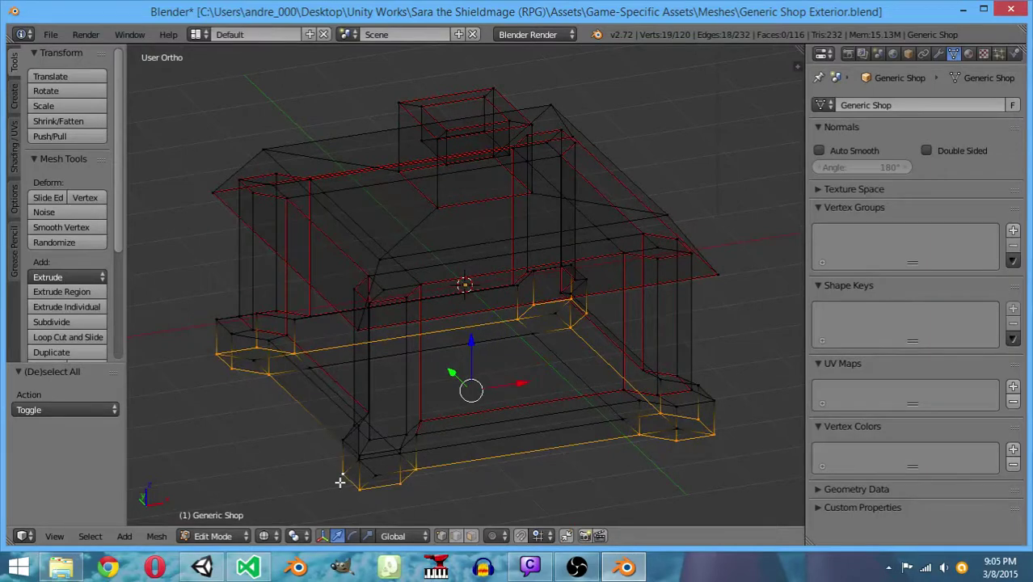
pyautogui.hotkey('ctrl', 'e')
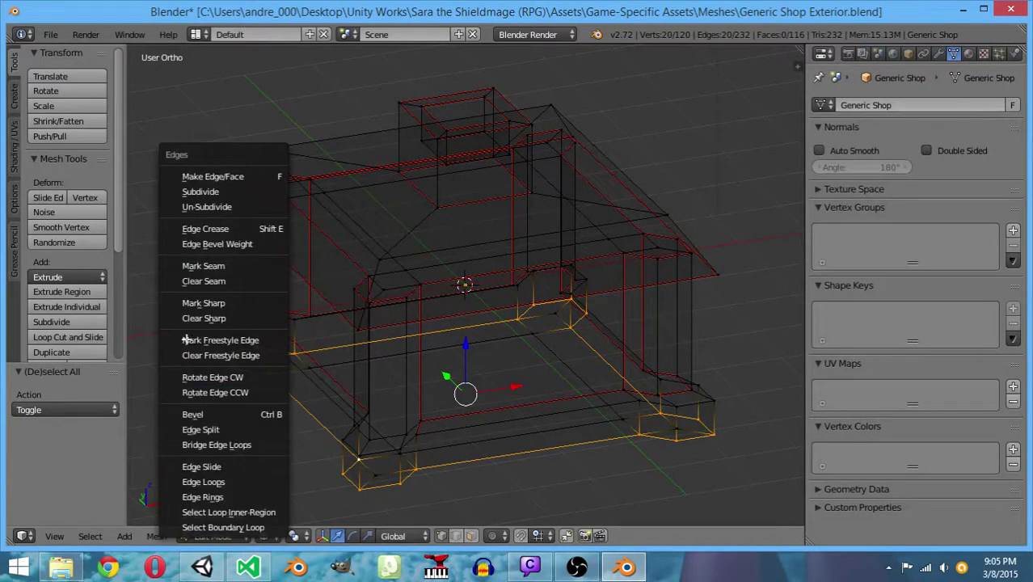
pyautogui.click(211, 265)
pyautogui.press('a')
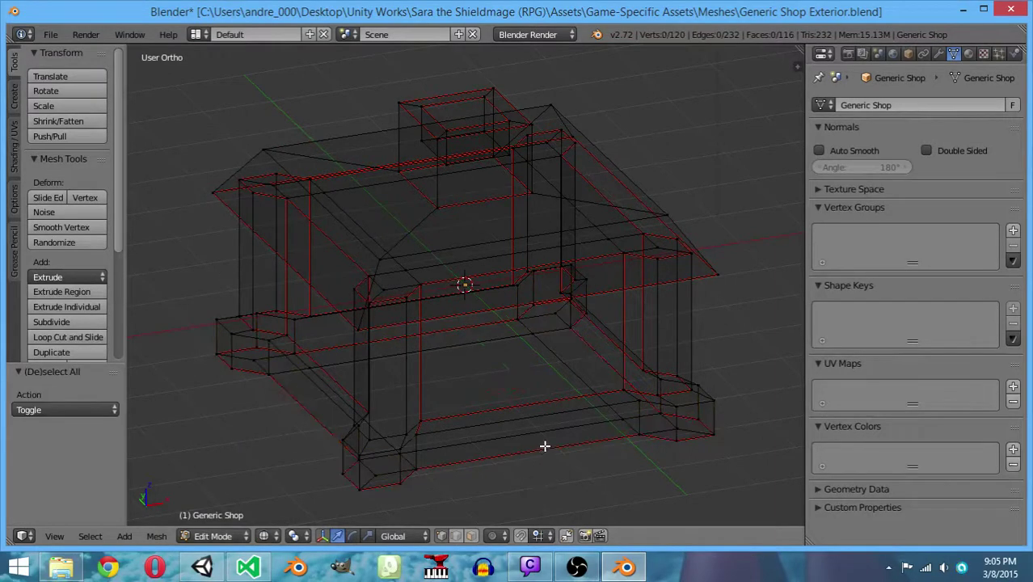
# Mark a seam on the chimney edge and clear the selection
pyautogui.moveTo(546, 442); pyautogui.dragTo(386, 509, button='middle')
pyautogui.moveTo(636, 257); pyautogui.dragTo(476, 209, button='middle')
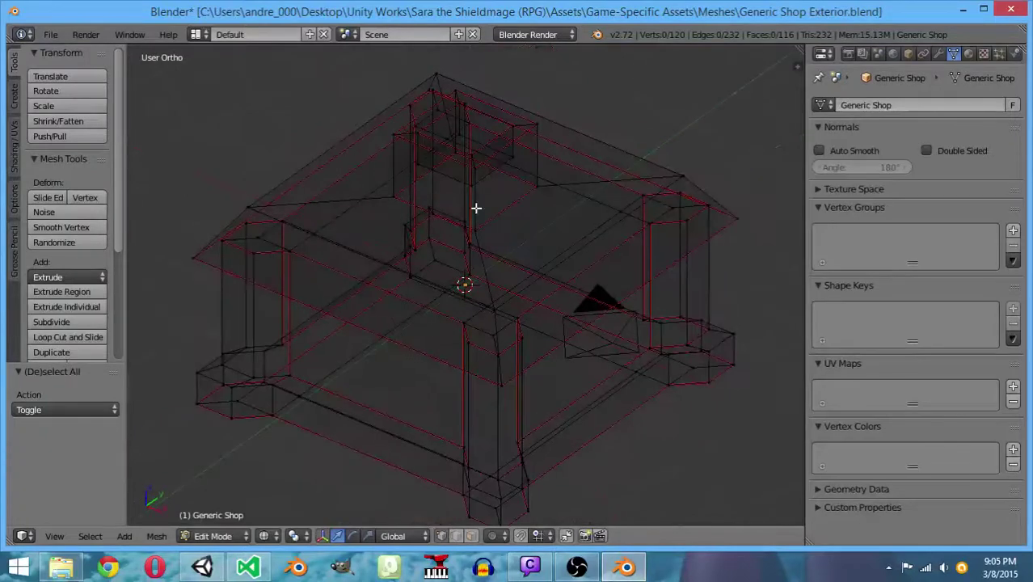
pyautogui.keyDown('shift'); pyautogui.rightClick(506, 159); pyautogui.keyUp('shift')
pyautogui.hotkey('ctrl', 'e')
pyautogui.click(506, 159)
pyautogui.press('a')
# Return to Object Mode with solid shading and save over Generic Shop Exterior.blend
pyautogui.moveTo(655, 204); pyautogui.dragTo(605, 210, button='middle')
pyautogui.press('Tab')
pyautogui.press('z')
pyautogui.scroll(-2, 573, 291)
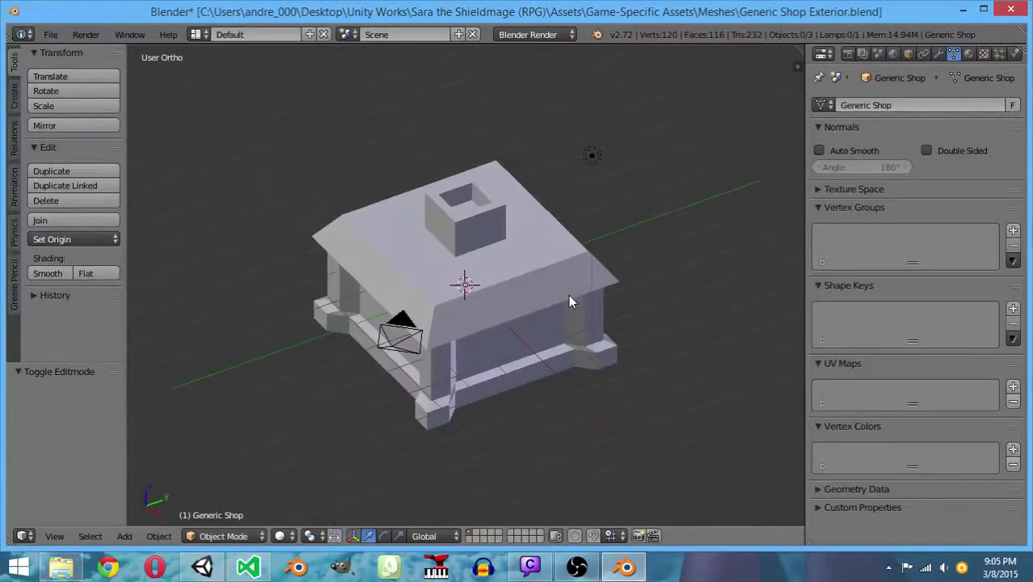
pyautogui.hotkey('ctrl', 's')
pyautogui.click(568, 299)
# Render an image of the shop to check it, and return to the 3D view
pyautogui.moveTo(557, 284); pyautogui.dragTo(550, 261, button='middle')
pyautogui.moveTo(560, 170); pyautogui.dragTo(610, 232, button='middle')
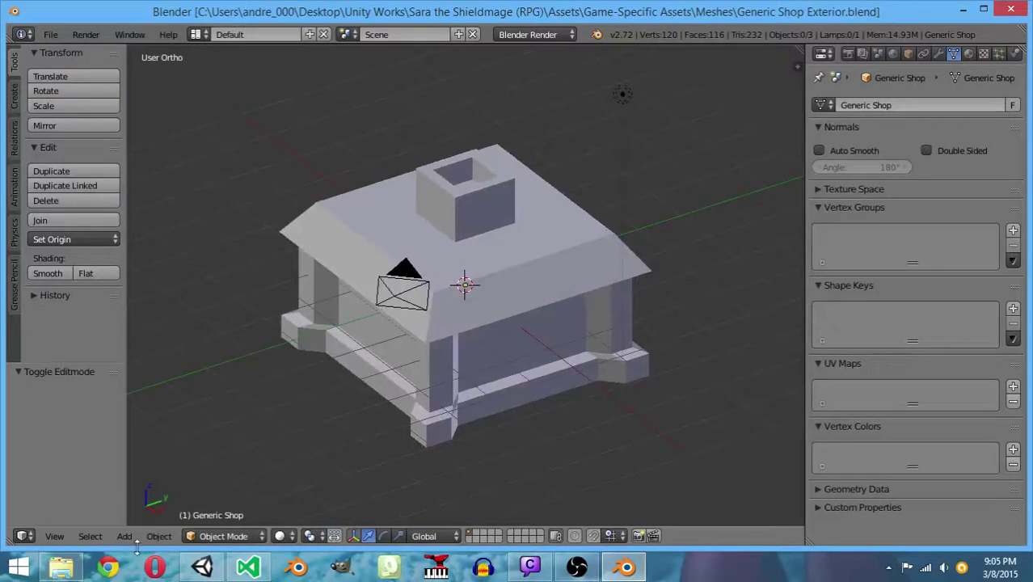
pyautogui.click(129, 34)
pyautogui.moveTo(85, 34)
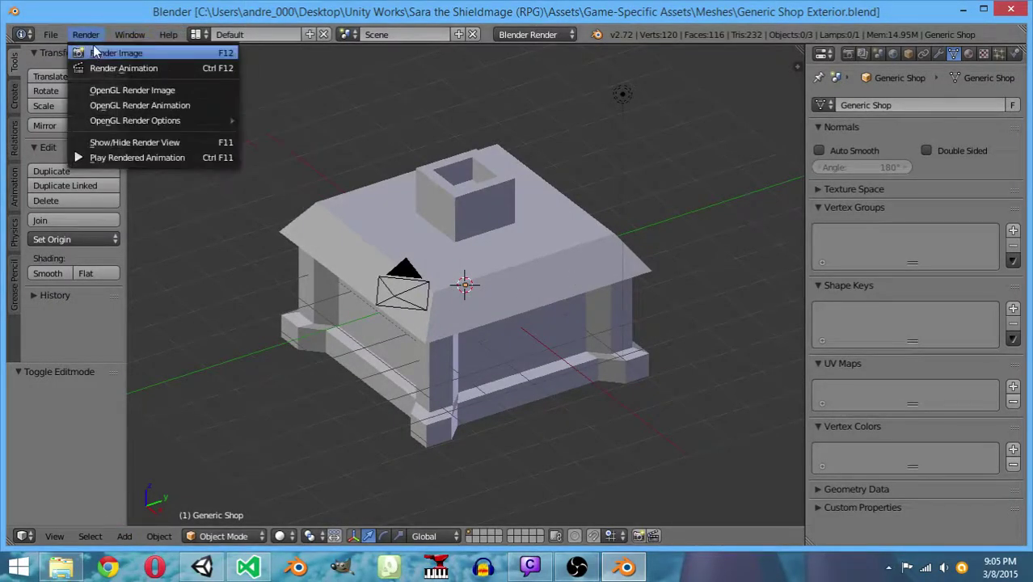
pyautogui.click(97, 54)
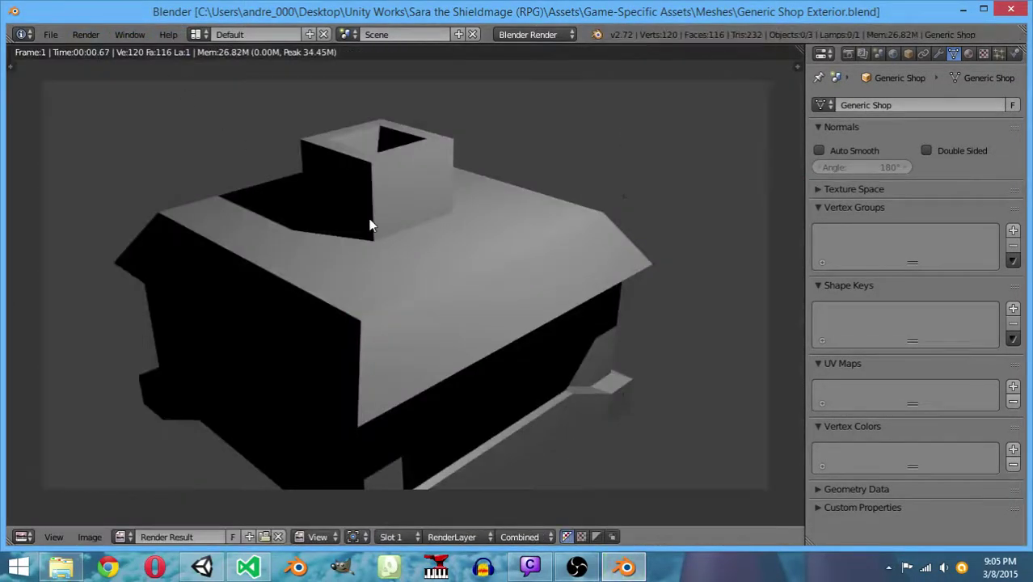
pyautogui.press('Escape')
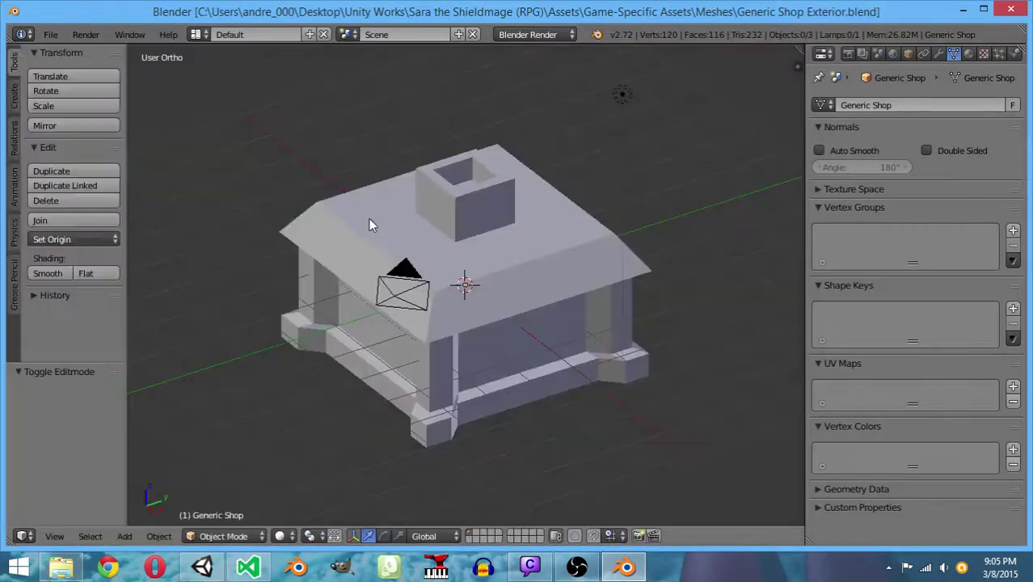
# Enable Environment Lighting in the world settings
pyautogui.click(892, 53)
pyautogui.scroll(-3, 889, 388)
pyautogui.click(830, 332)
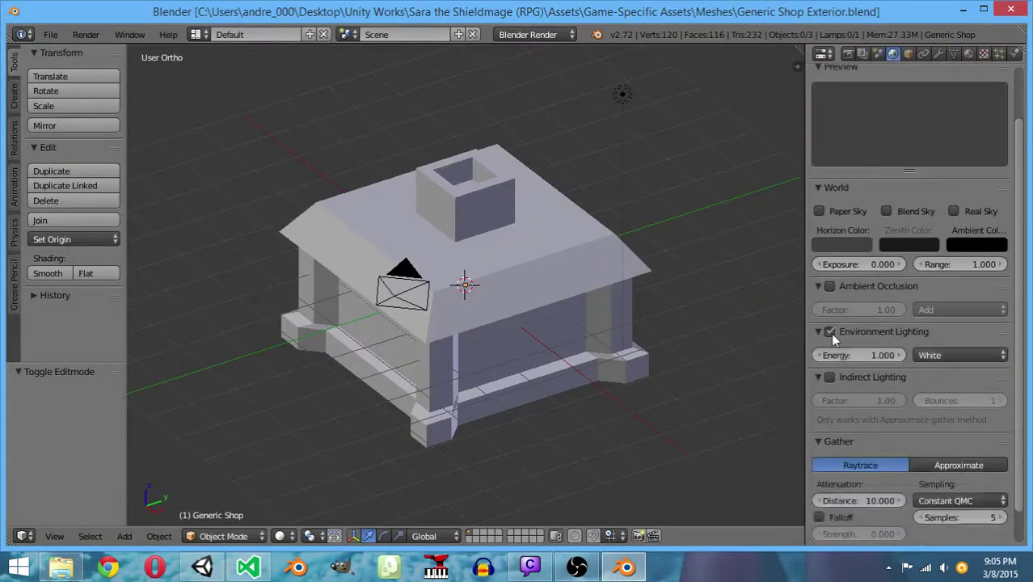
pyautogui.scroll(3, 881, 307)
pyautogui.scroll(-5, 904, 254)
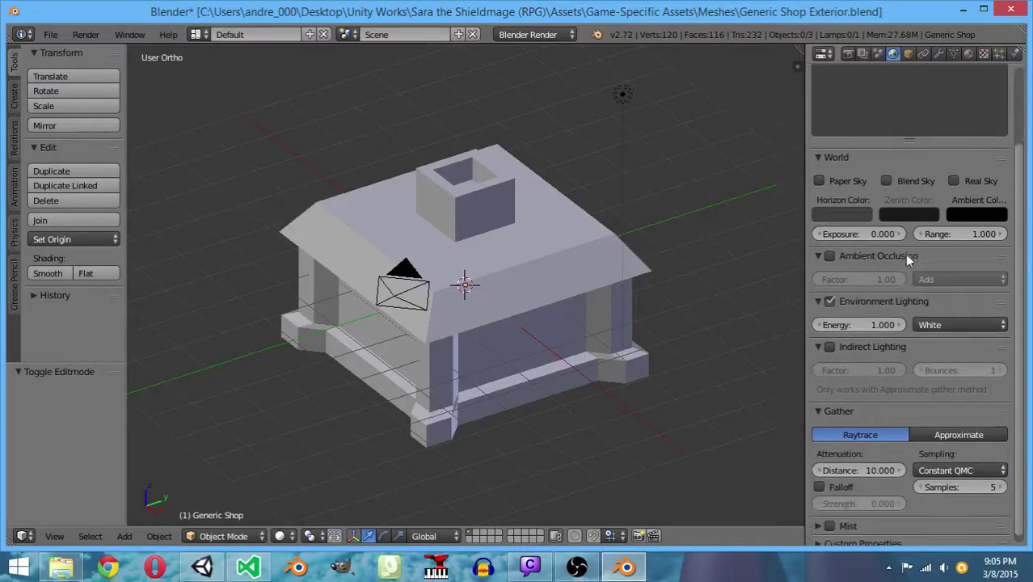
pyautogui.scroll(4, 905, 264)
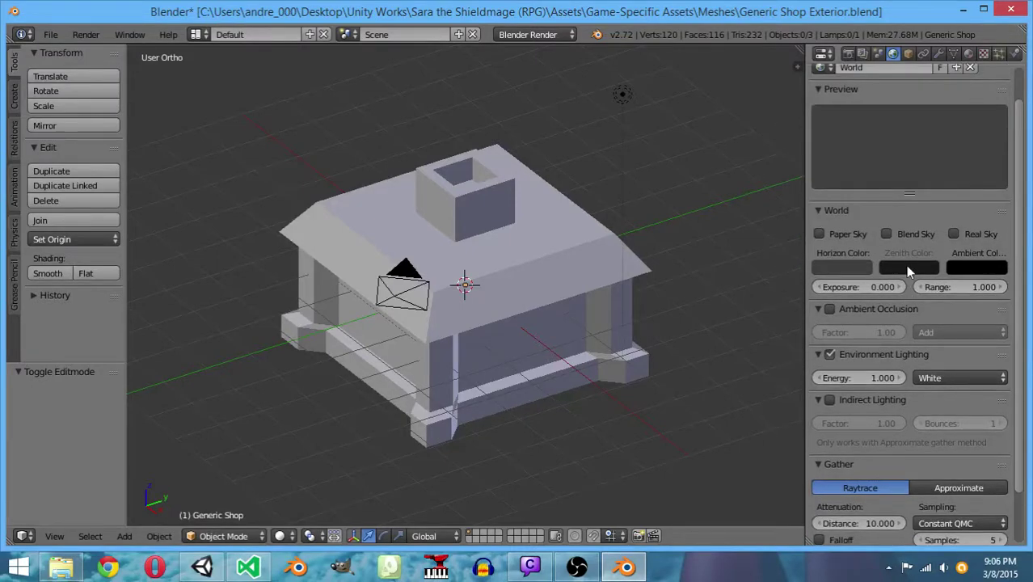
pyautogui.scroll(-1, 907, 268)
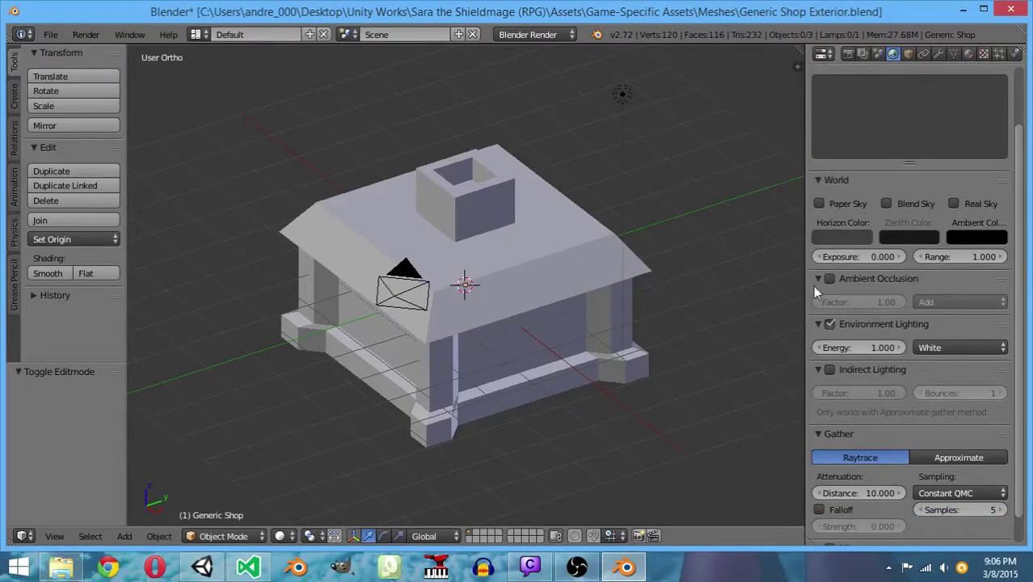
# Delete the lamp from the scene
pyautogui.rightClick(623, 96)
pyautogui.press('x')
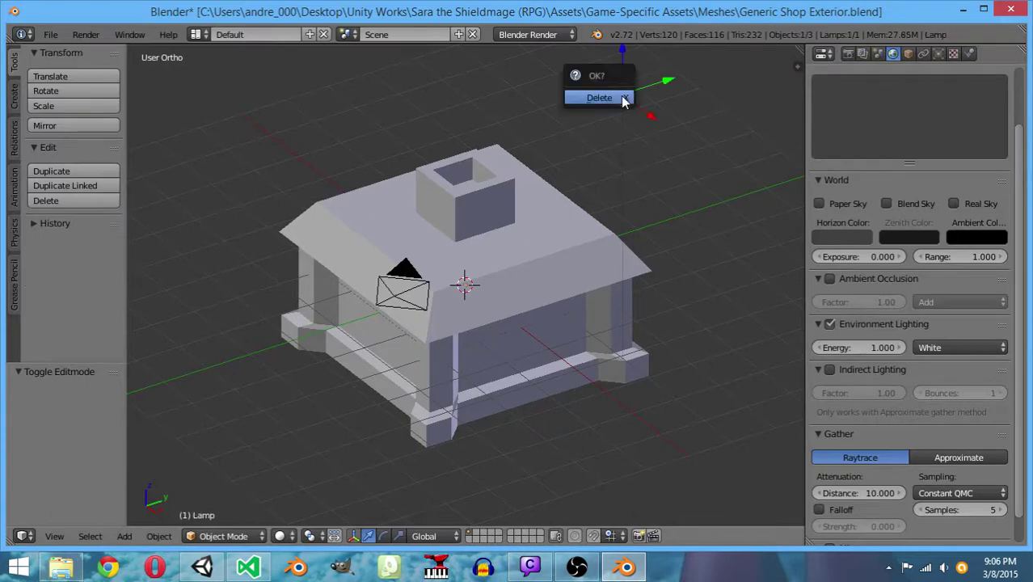
pyautogui.click(622, 98)
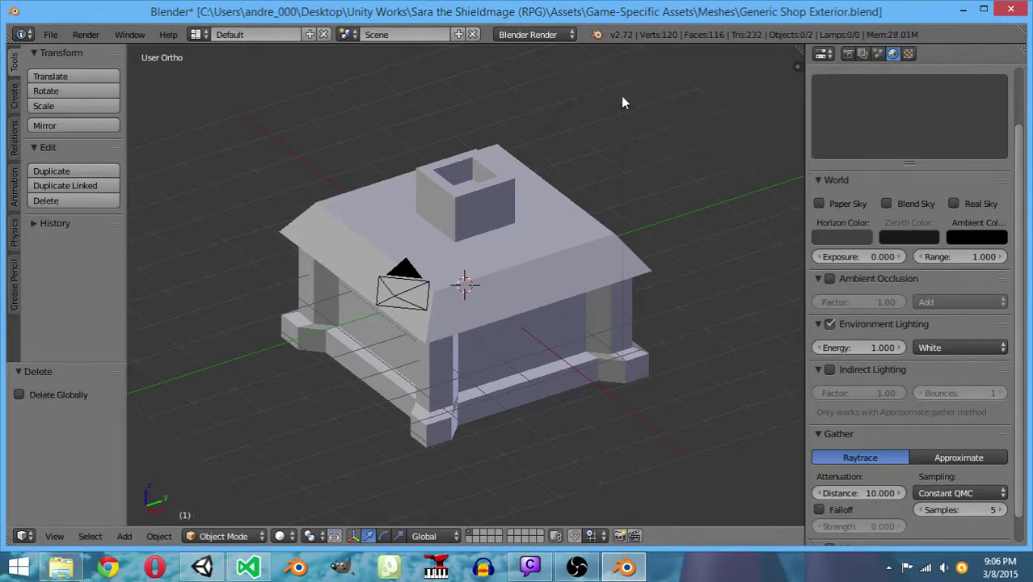
# Delete the camera from the scene and save over Generic Shop Exterior.blend
pyautogui.rightClick(410, 285)
pyautogui.rightClick(398, 300)
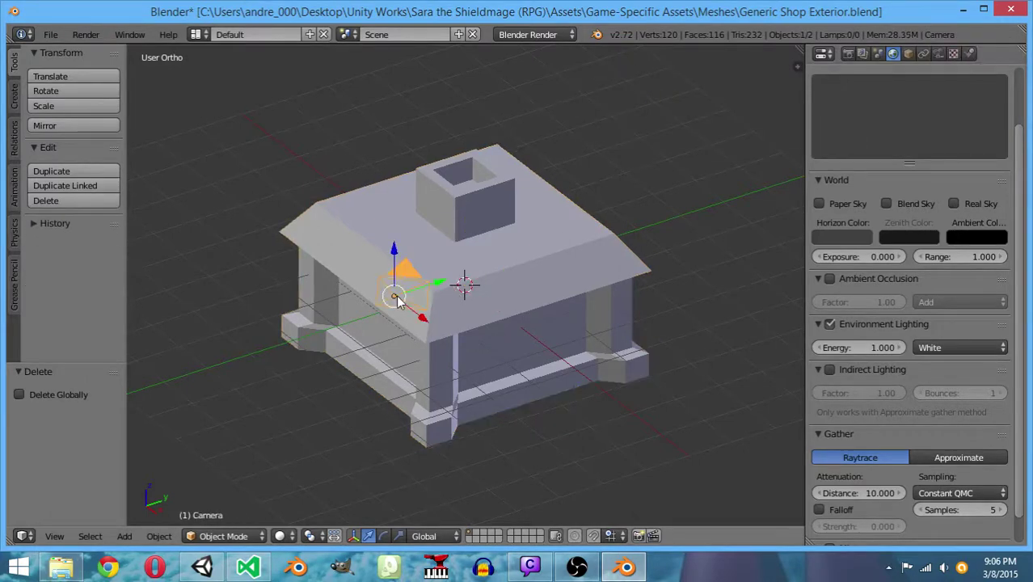
pyautogui.press('x')
pyautogui.click(396, 296)
pyautogui.hotkey('ctrl', 's')
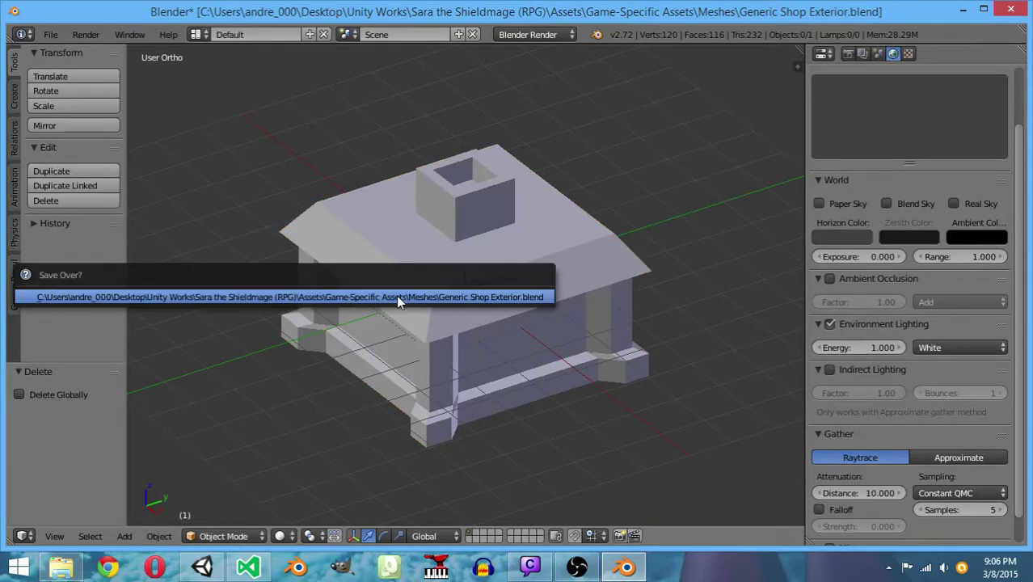
pyautogui.click(396, 296)
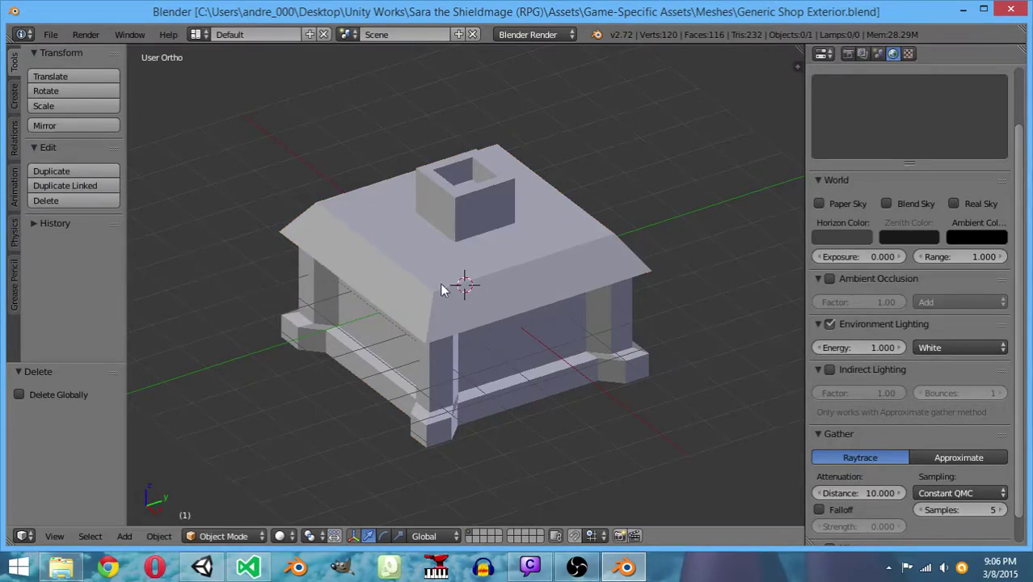
# Unwrap the entire shop mesh with Smart UV Project at an angle limit of 66 and save over Generic Shop Exterior.blend
pyautogui.rightClick(384, 254)
pyautogui.moveTo(378, 194); pyautogui.dragTo(342, 197, button='middle')
pyautogui.press('Tab')
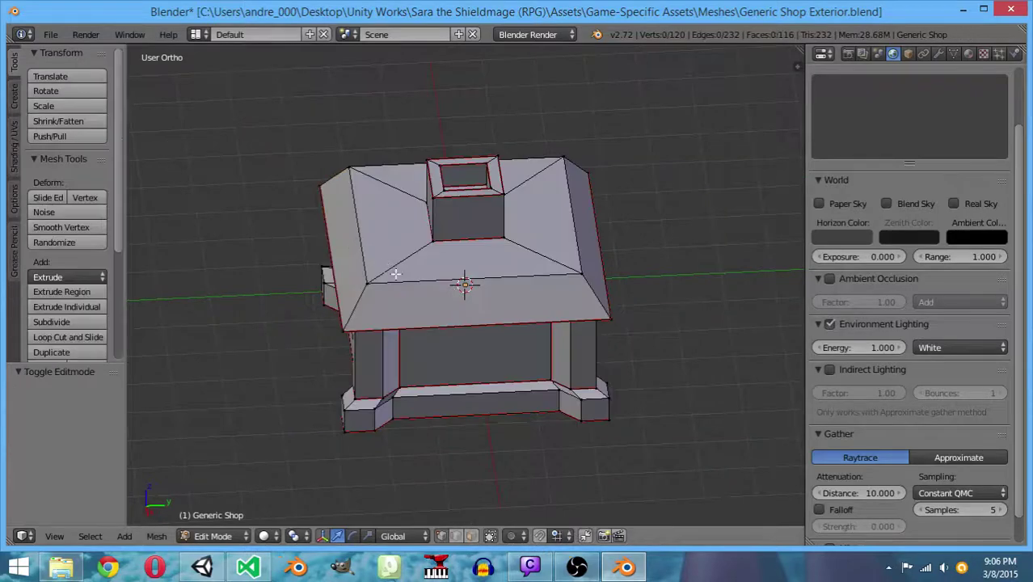
pyautogui.press('a')
pyautogui.press('a')
pyautogui.press('a')
pyautogui.press('u')
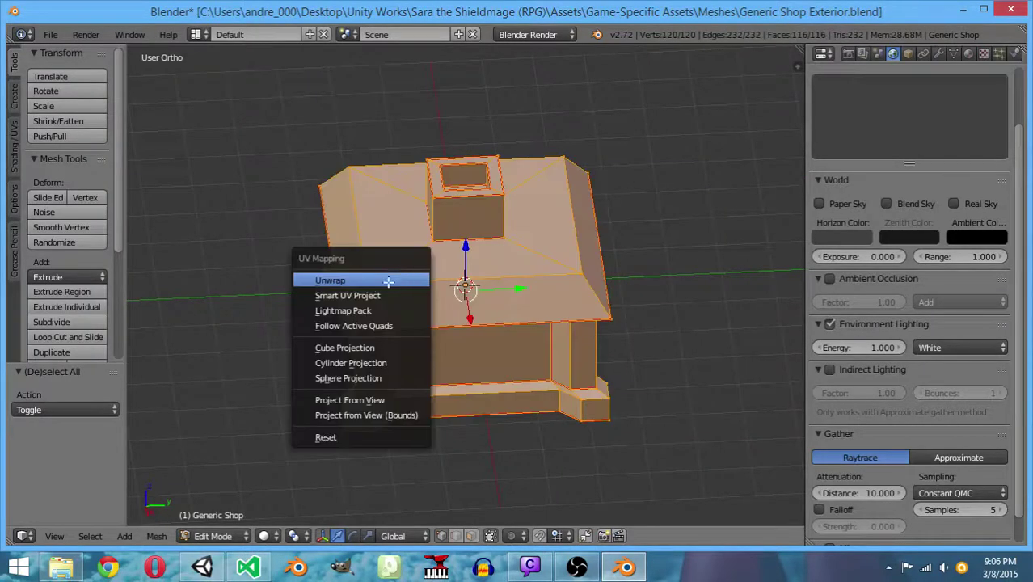
pyautogui.click(355, 296)
pyautogui.click(355, 374)
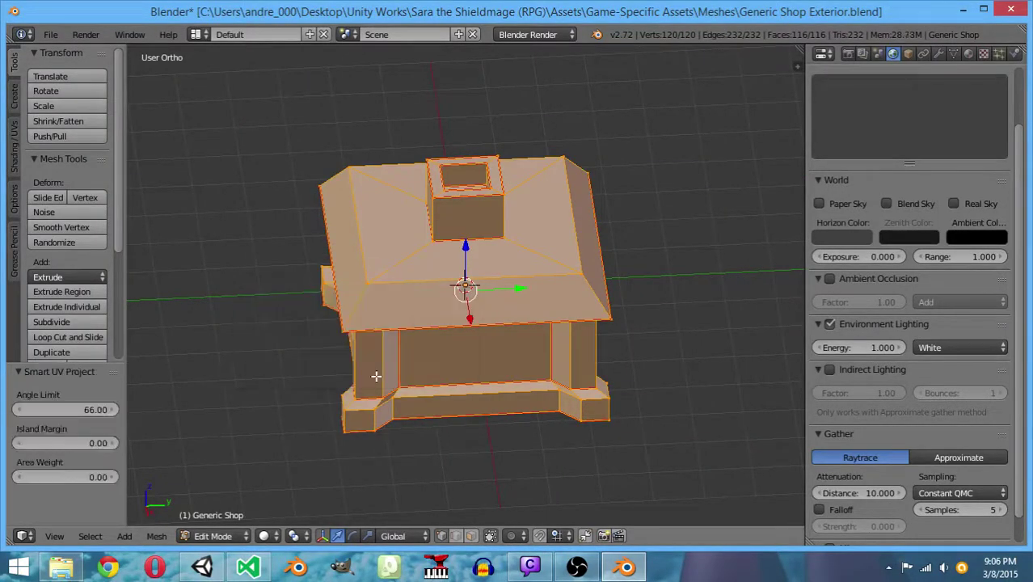
pyautogui.hotkey('ctrl', 's')
pyautogui.click(315, 336)
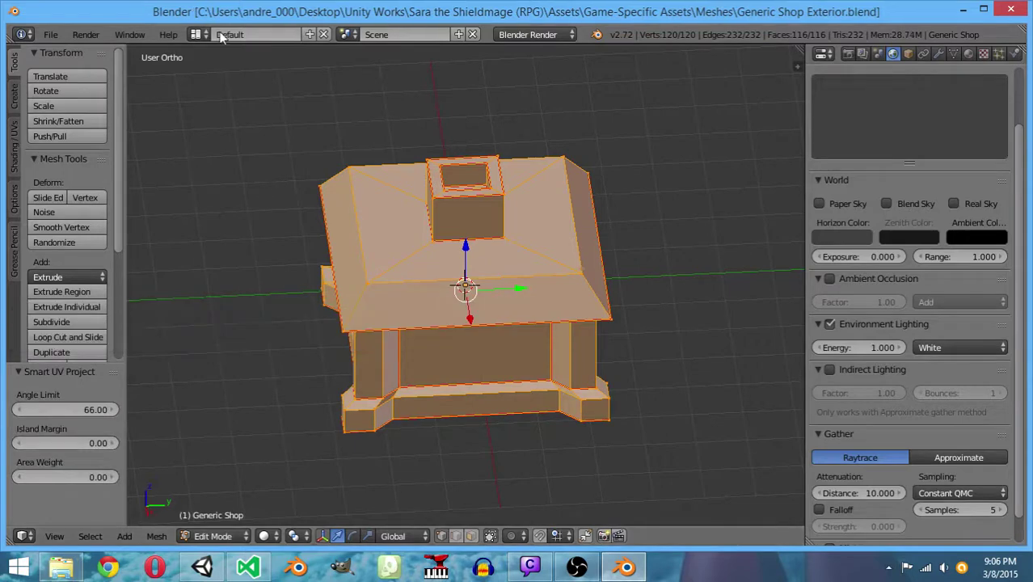
# Switch to the UV Editing layout and create a blank 1024 × 1024 px image named Shop Exterior 1024
pyautogui.click(196, 34)
pyautogui.click(218, 167)
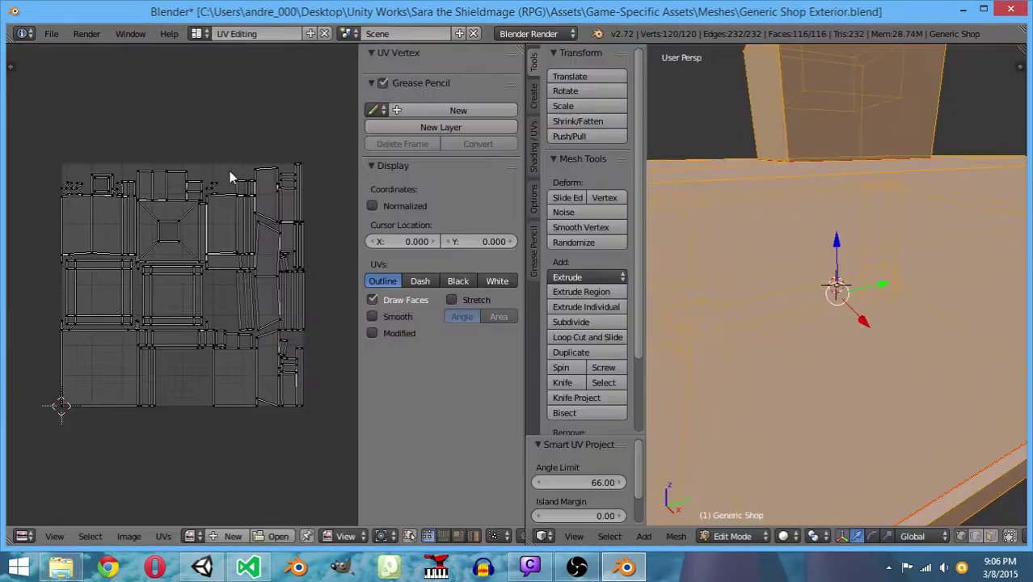
pyautogui.click(222, 535)
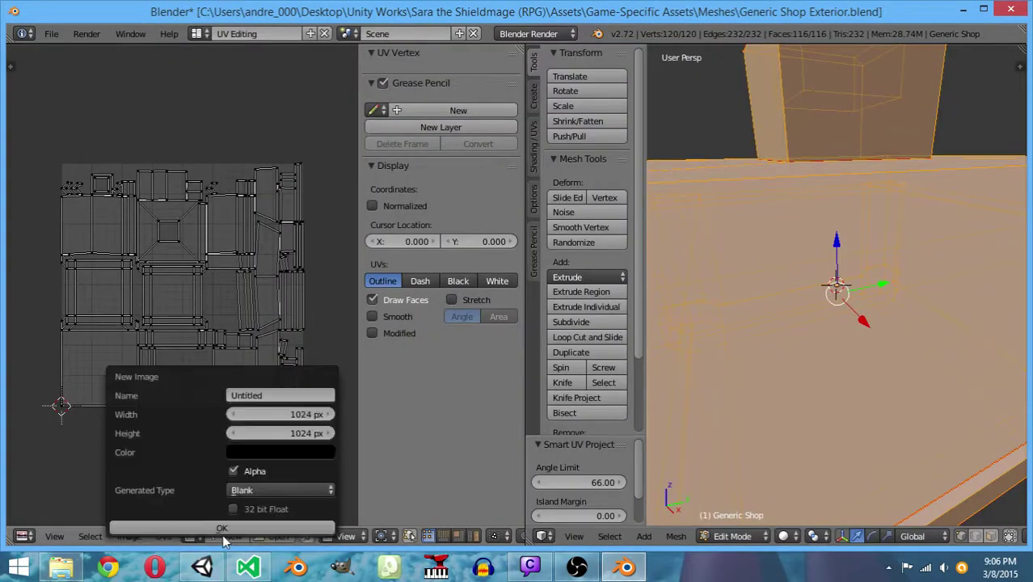
pyautogui.click(301, 398)
pyautogui.click(300, 394)
pyautogui.press('Return')
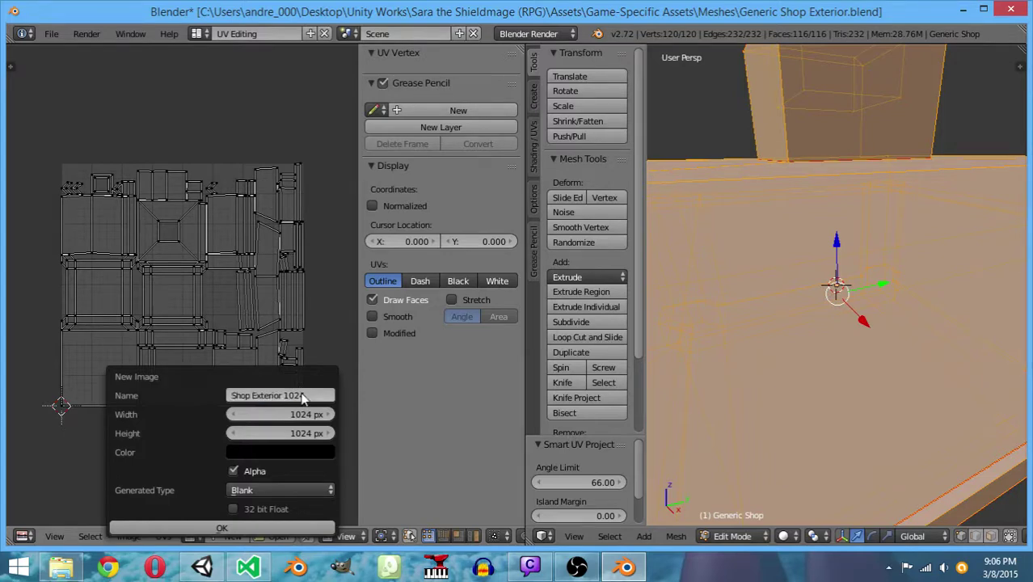
pyautogui.click(217, 527)
pyautogui.scroll(-8, 235, 349)
pyautogui.scroll(1, 234, 348)
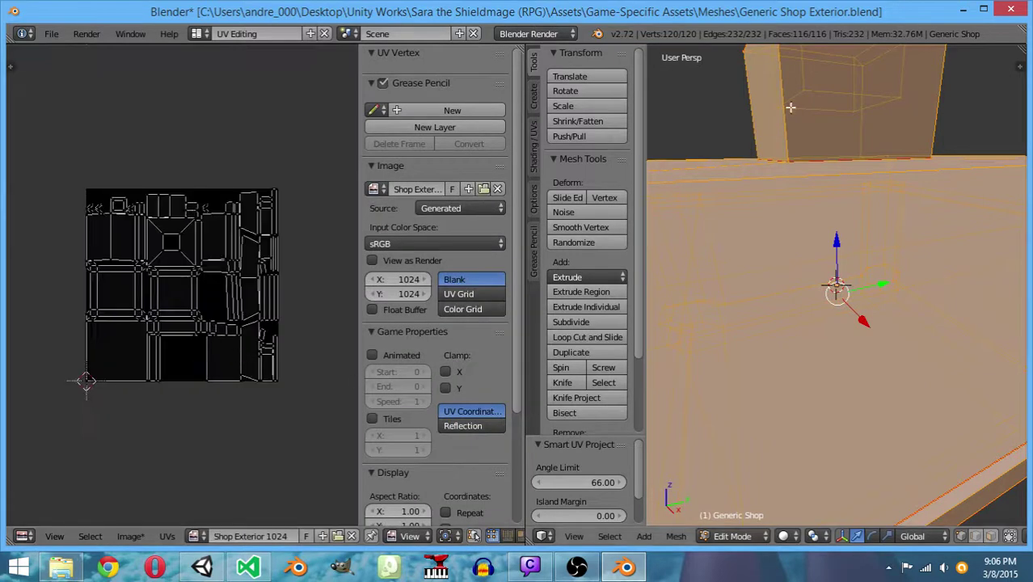
# Split the 3D view into two areas, collapse the side panels between the UV layout and the model, and widen the new area
pyautogui.moveTo(1022, 48); pyautogui.dragTo(896, 81)
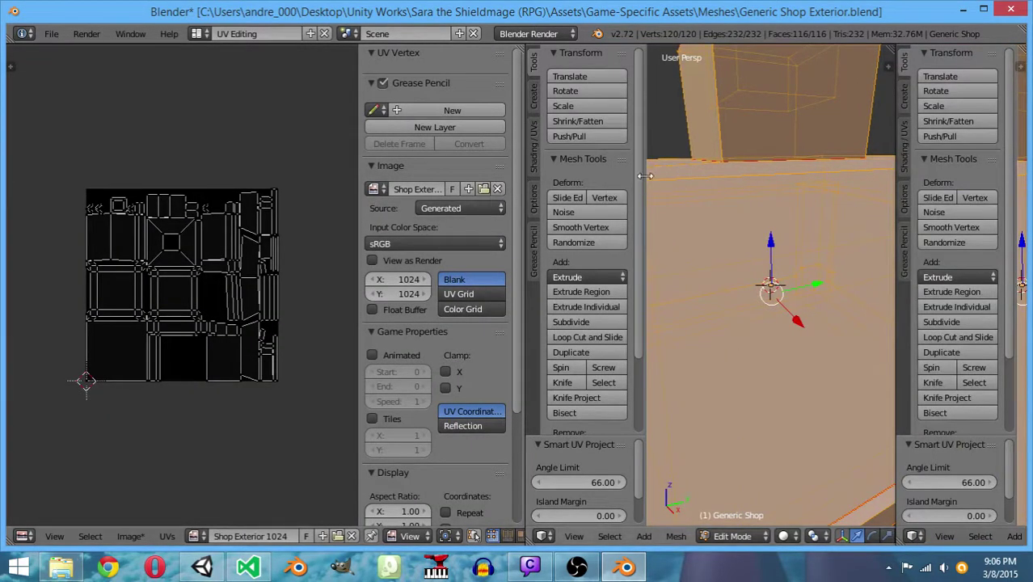
pyautogui.moveTo(646, 176); pyautogui.dragTo(528, 183)
pyautogui.moveTo(356, 148); pyautogui.dragTo(467, 146)
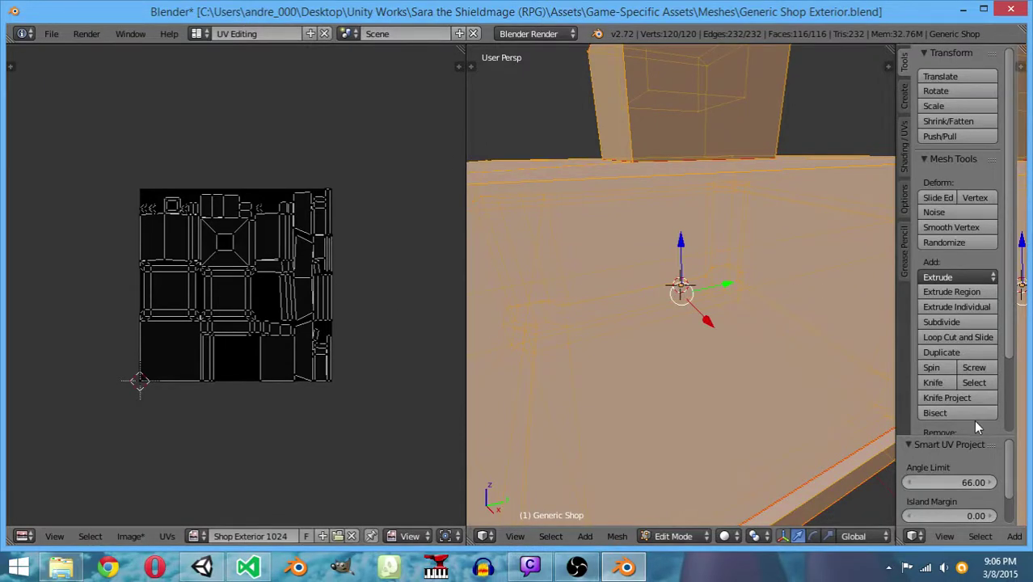
pyautogui.scroll(-5, 937, 161)
pyautogui.scroll(5, 923, 142)
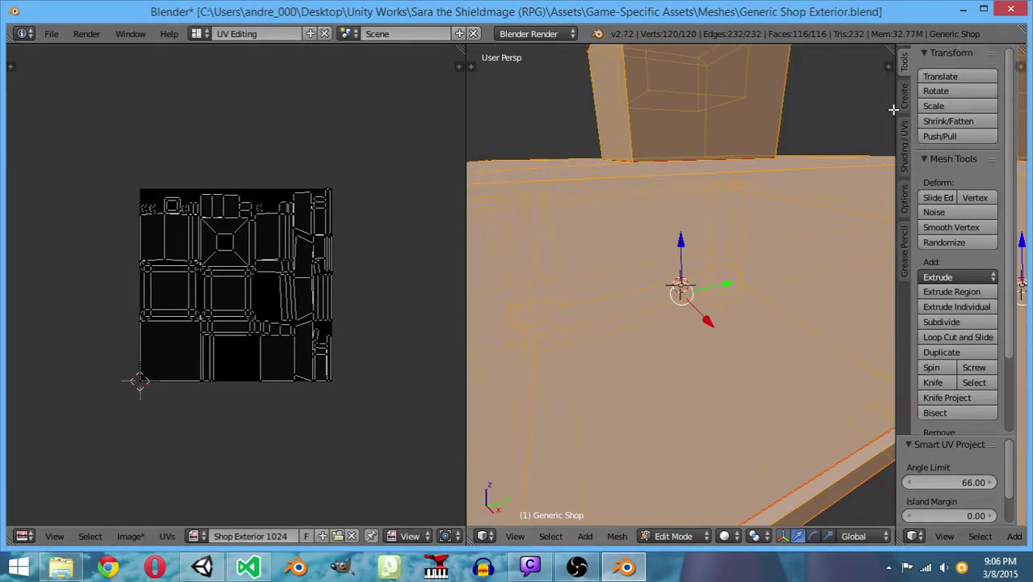
pyautogui.moveTo(1014, 121); pyautogui.dragTo(924, 283)
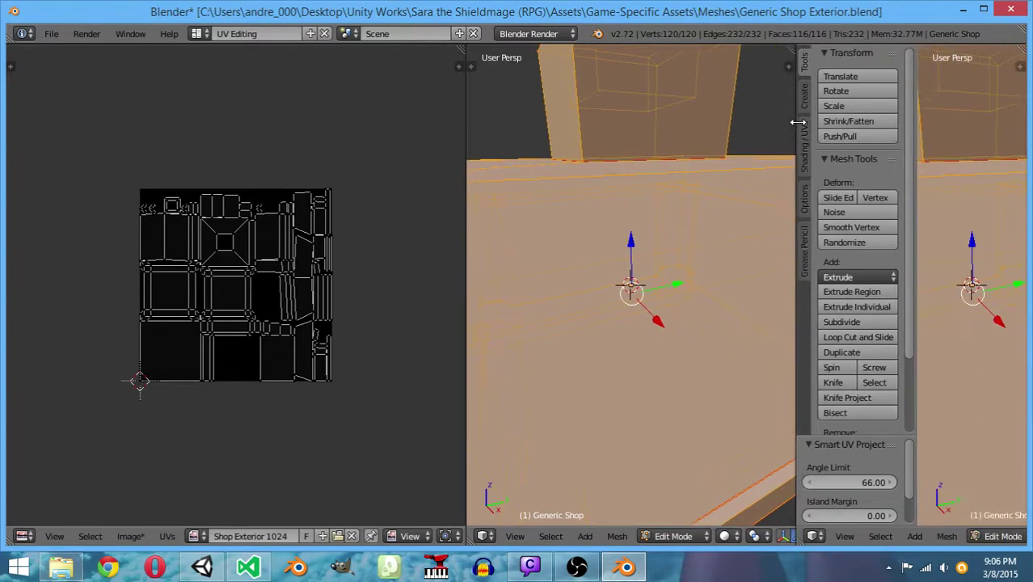
# Change the newly split area into a Properties editor
pyautogui.click(824, 537)
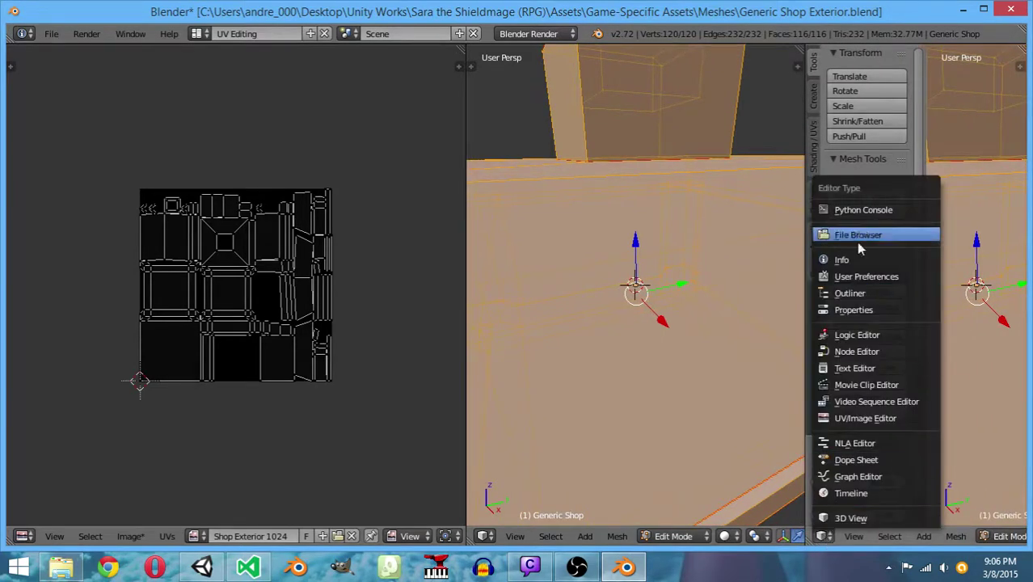
pyautogui.click(859, 418)
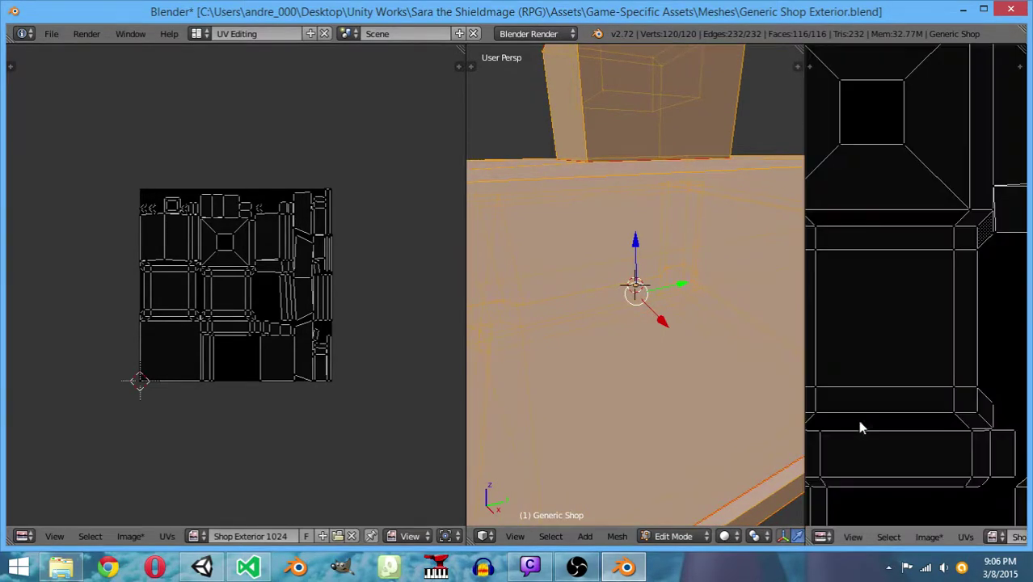
pyautogui.click(832, 539)
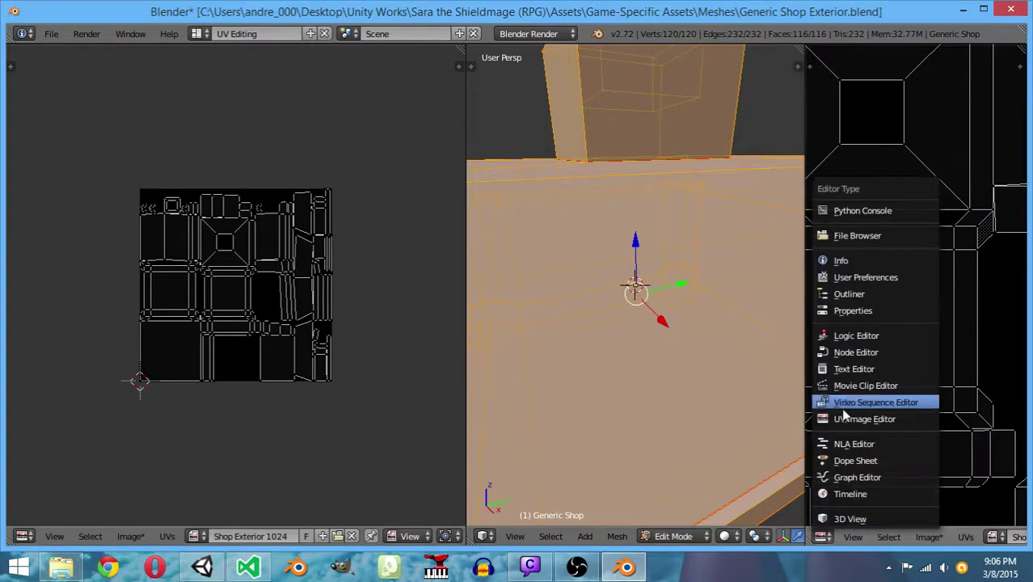
pyautogui.click(855, 311)
# Bake a Full Render of the shop onto the Shop Exterior 1024 image
pyautogui.scroll(-3, 881, 383)
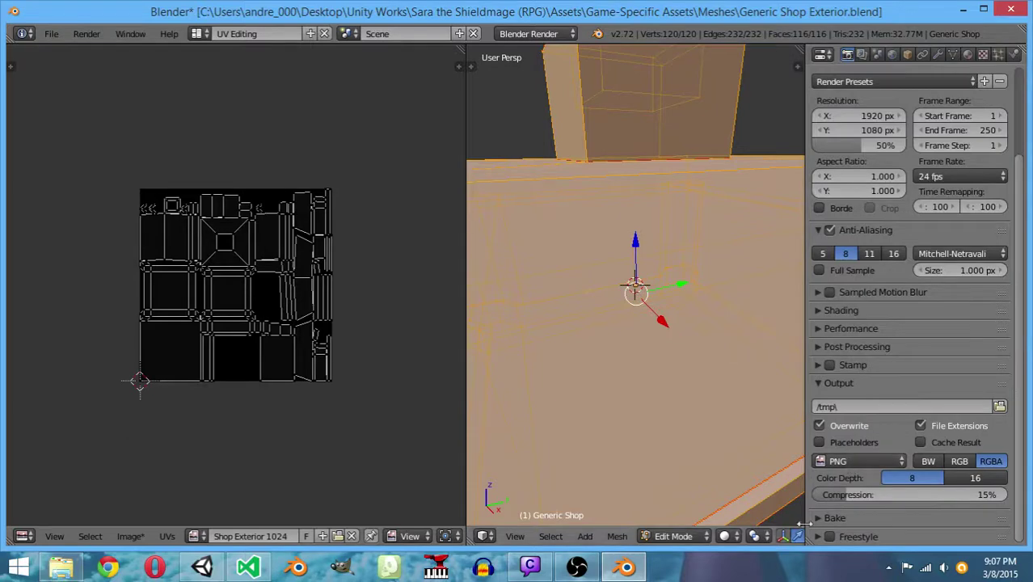
pyautogui.scroll(-4, 842, 482)
pyautogui.click(851, 417)
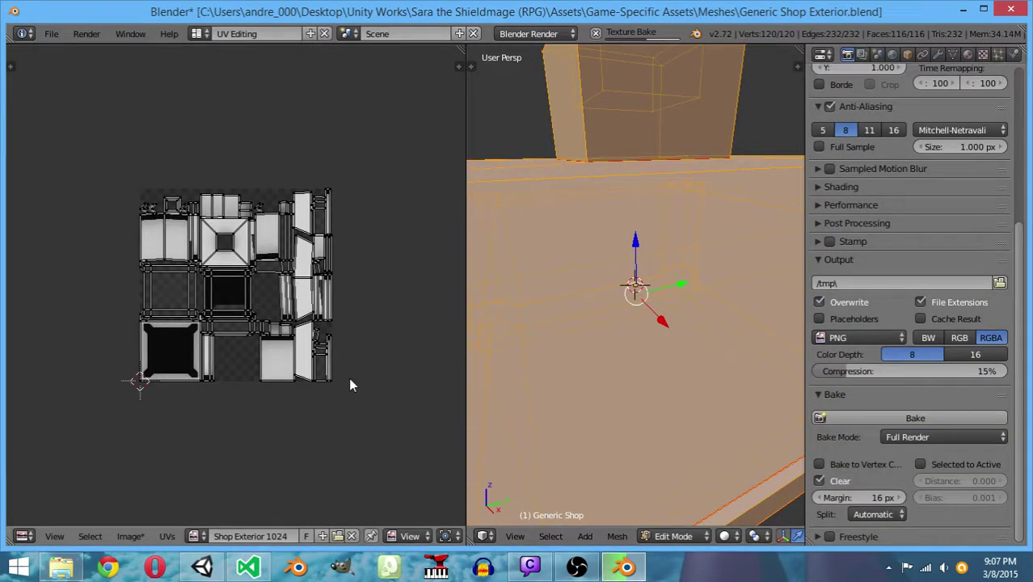
# Display the shop with Texture shading in Object Mode and inspect the baked result on the model
pyautogui.scroll(-6, 622, 509)
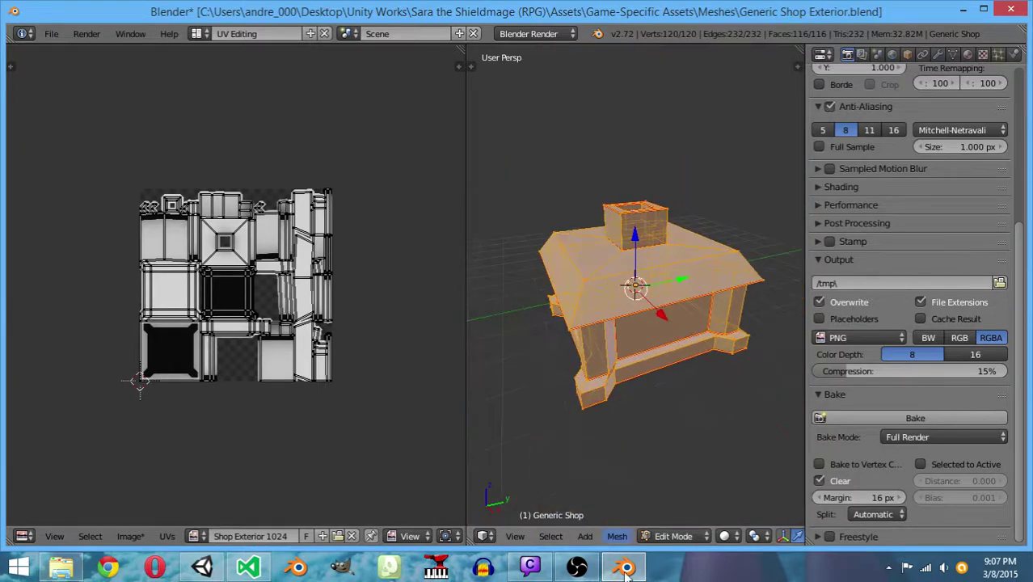
pyautogui.click(728, 538)
pyautogui.click(752, 469)
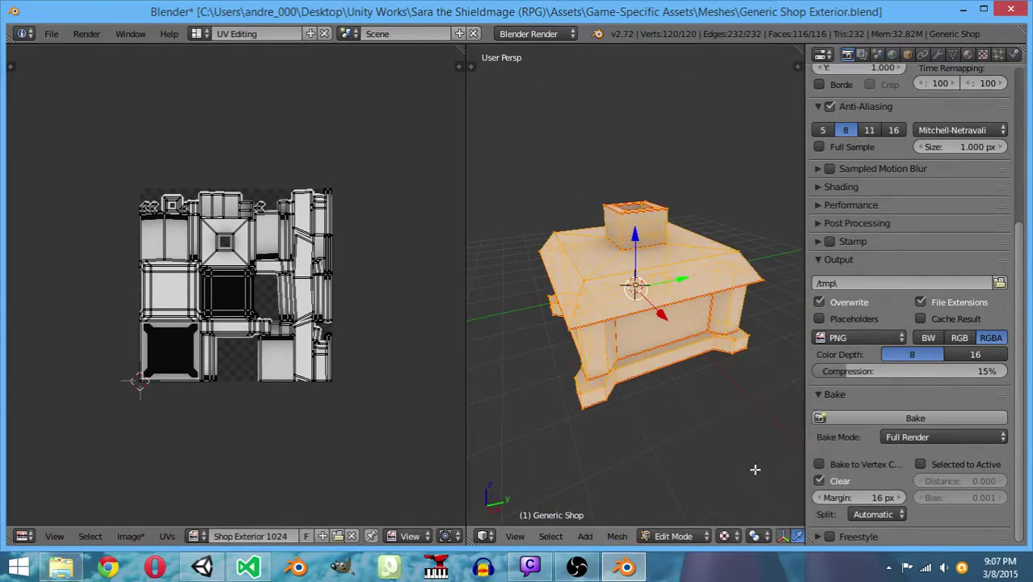
pyautogui.press('Tab')
pyautogui.moveTo(669, 411); pyautogui.dragTo(708, 380, button='middle')
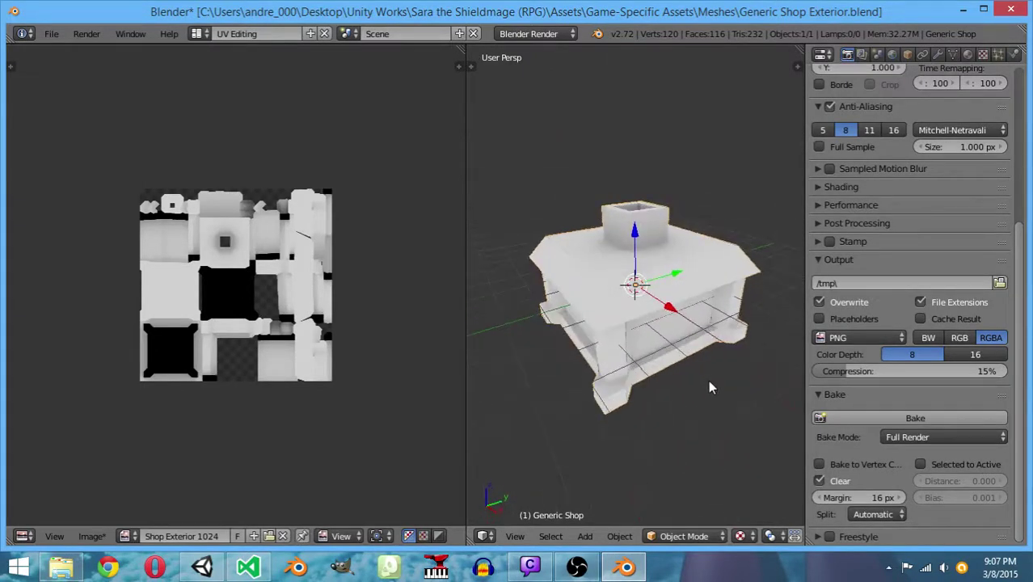
# Save the baked image as Shop Exterior 1024.png in the Textures\Skins folder, and save over the blend file
pyautogui.click(91, 536)
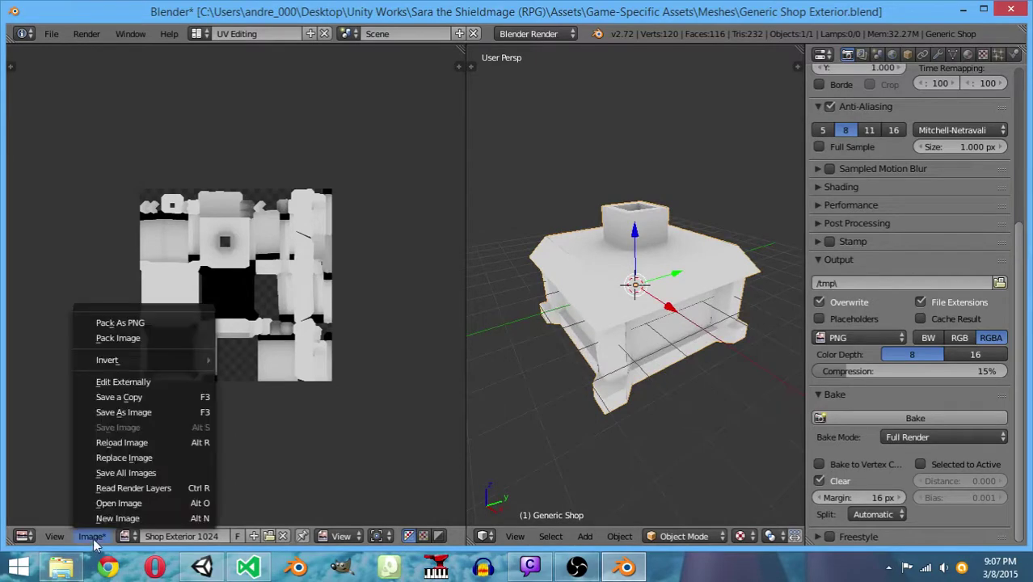
pyautogui.click(151, 412)
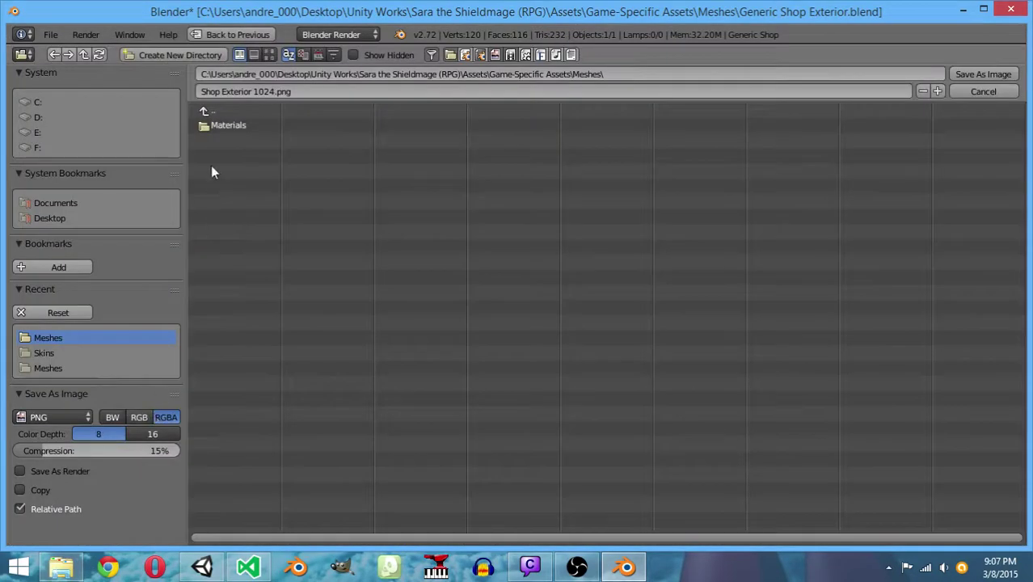
pyautogui.click(213, 110)
pyautogui.click(223, 244)
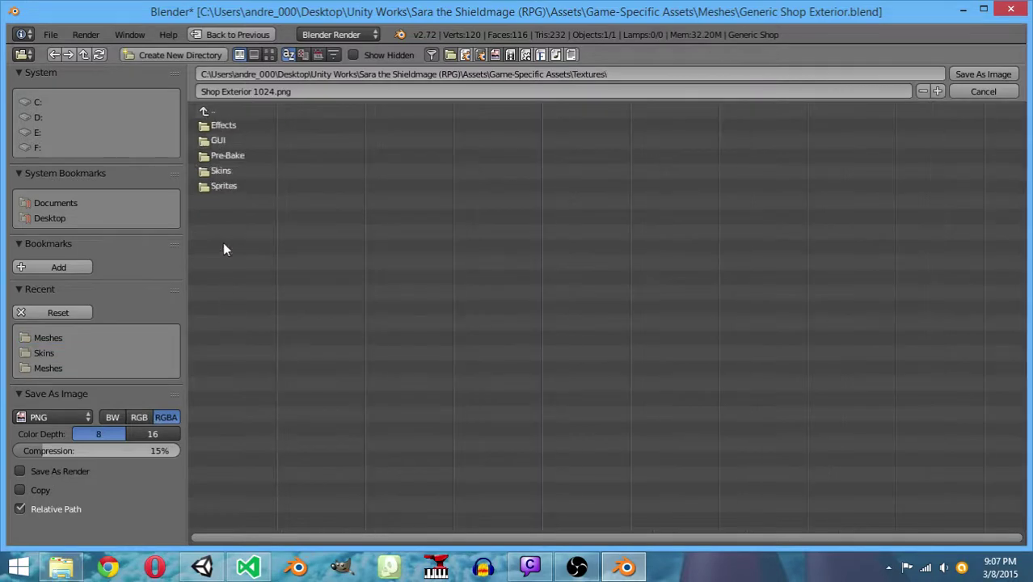
pyautogui.click(220, 171)
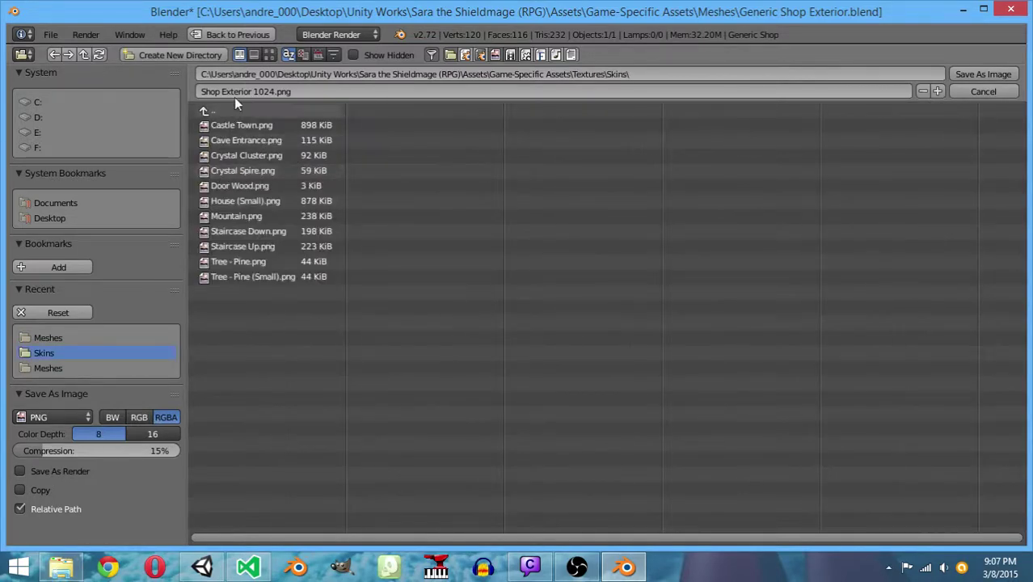
pyautogui.click(973, 74)
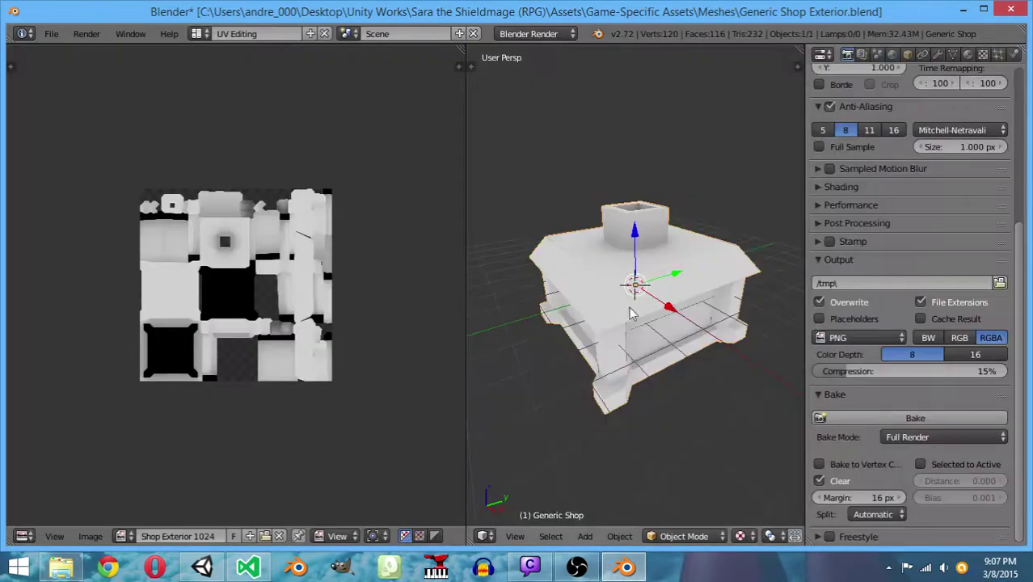
pyautogui.hotkey('ctrl', 's')
pyautogui.click(348, 429)
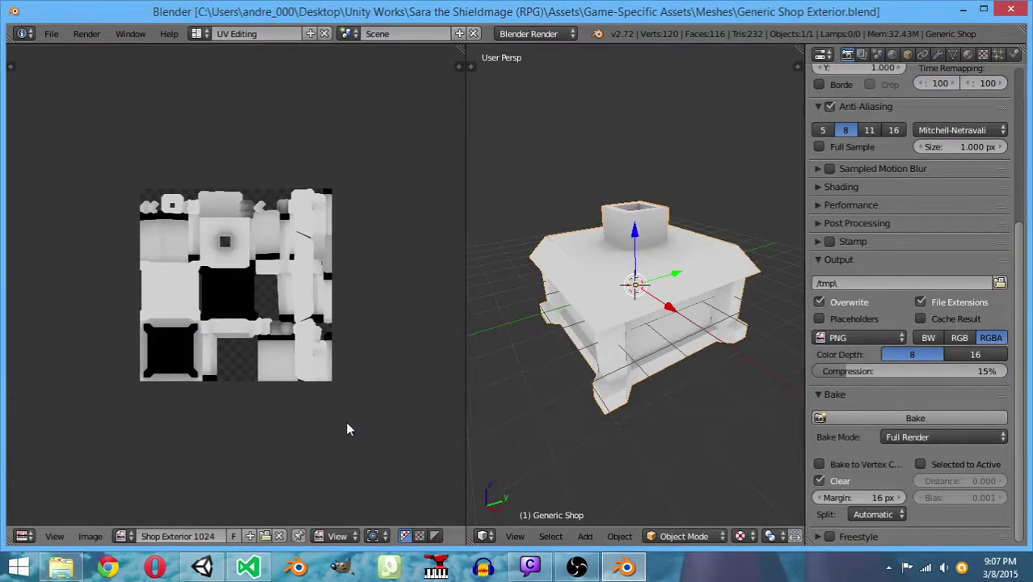
pyautogui.press('Tab')
pyautogui.moveTo(699, 358); pyautogui.dragTo(622, 368, button='middle')
pyautogui.press('a')
pyautogui.moveTo(589, 390); pyautogui.dragTo(622, 418, button='middle')
# Switch to Unity and expand the project's Meshes, Prefabs and Doodads folders
pyautogui.click(191, 568)
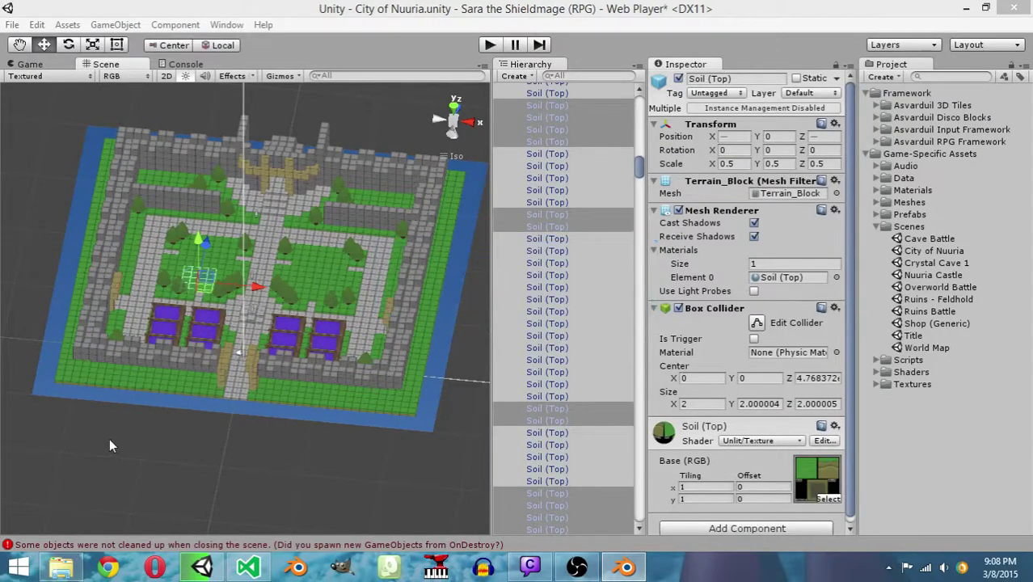
pyautogui.click(876, 202)
pyautogui.click(876, 356)
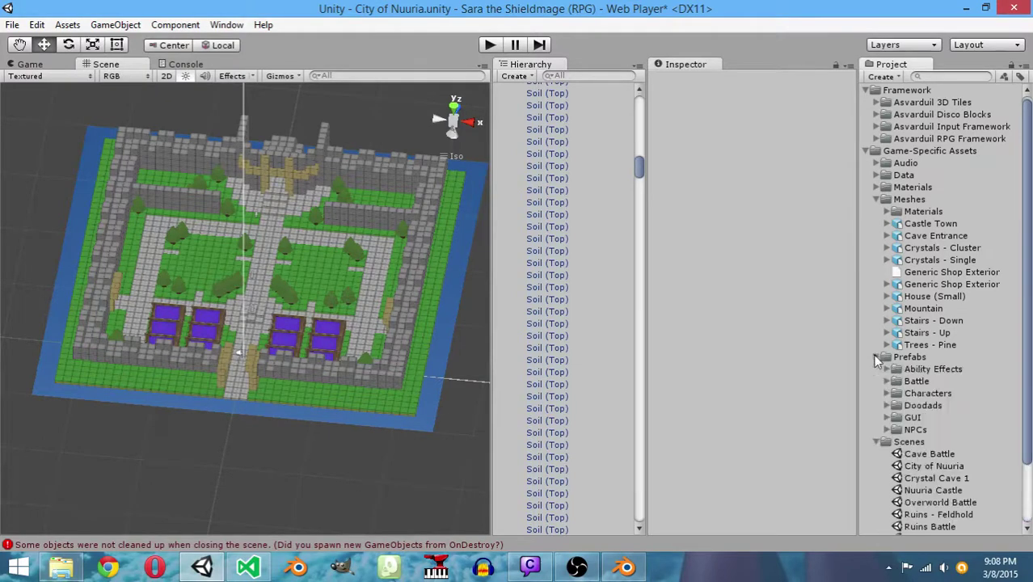
pyautogui.scroll(-1, 880, 347)
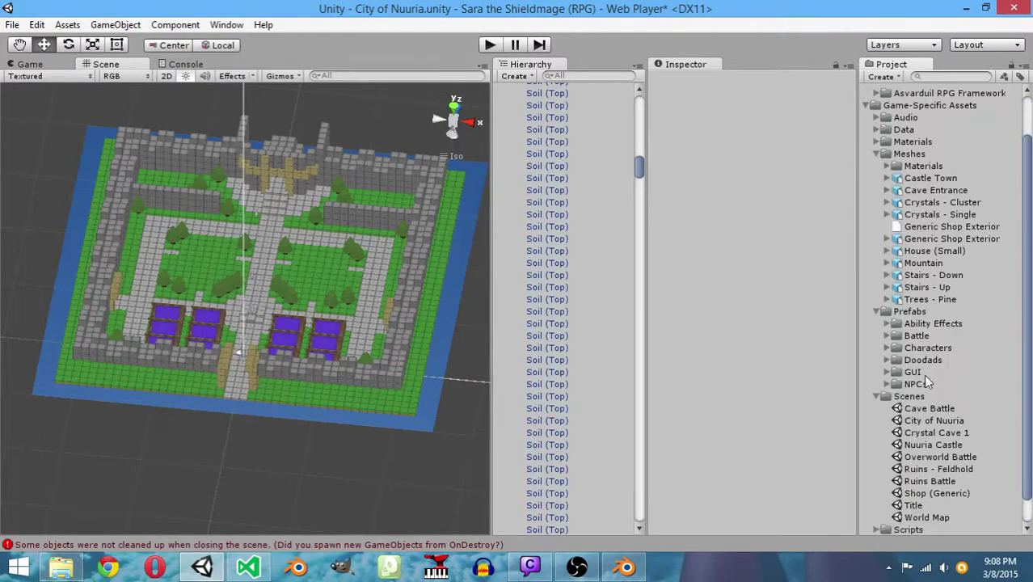
pyautogui.click(886, 360)
pyautogui.scroll(-2, 886, 364)
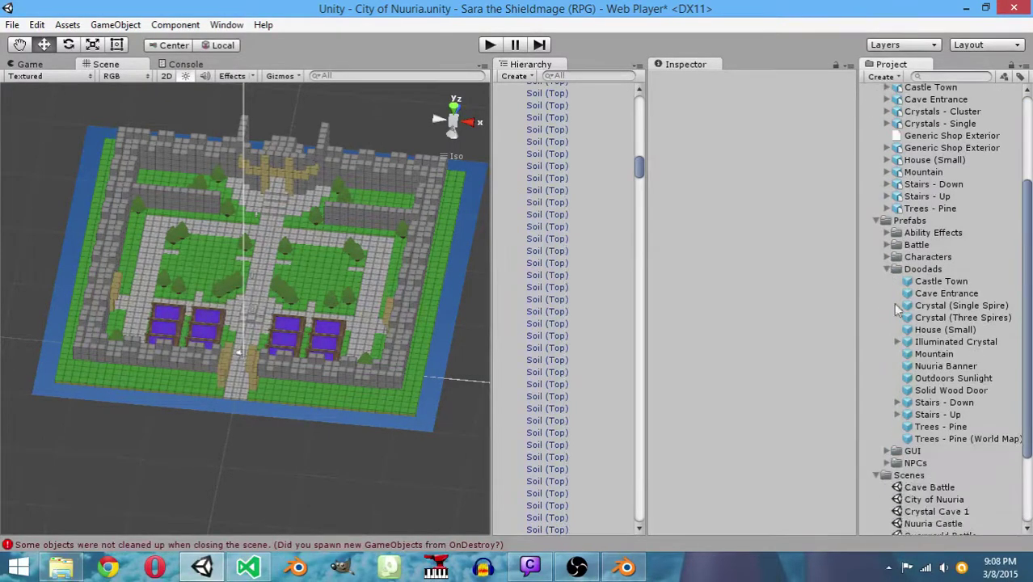
# Create a new prefab named Shop in the Doodads folder
pyautogui.rightClick(907, 273)
pyautogui.moveTo(904, 279)
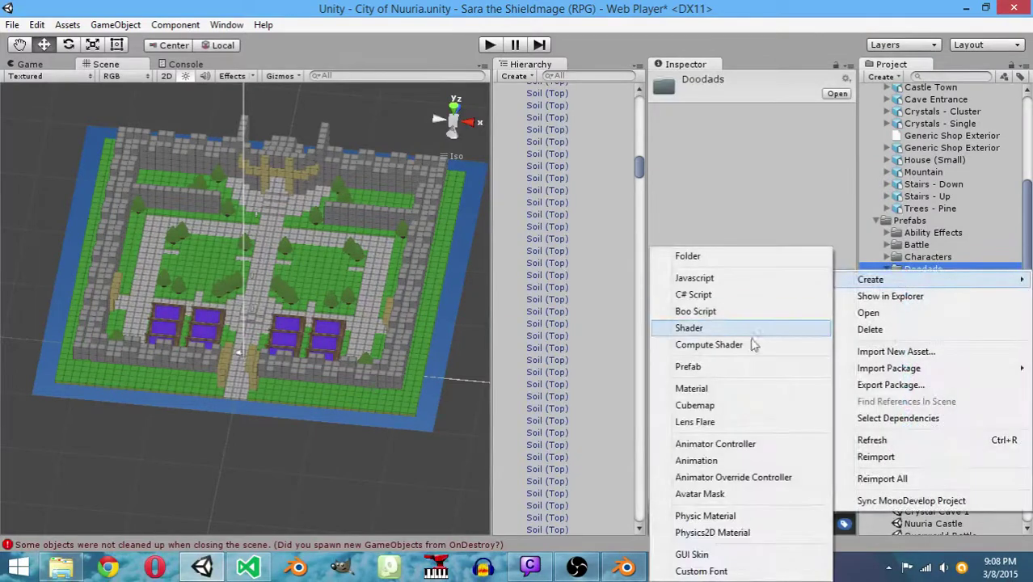
pyautogui.click(741, 368)
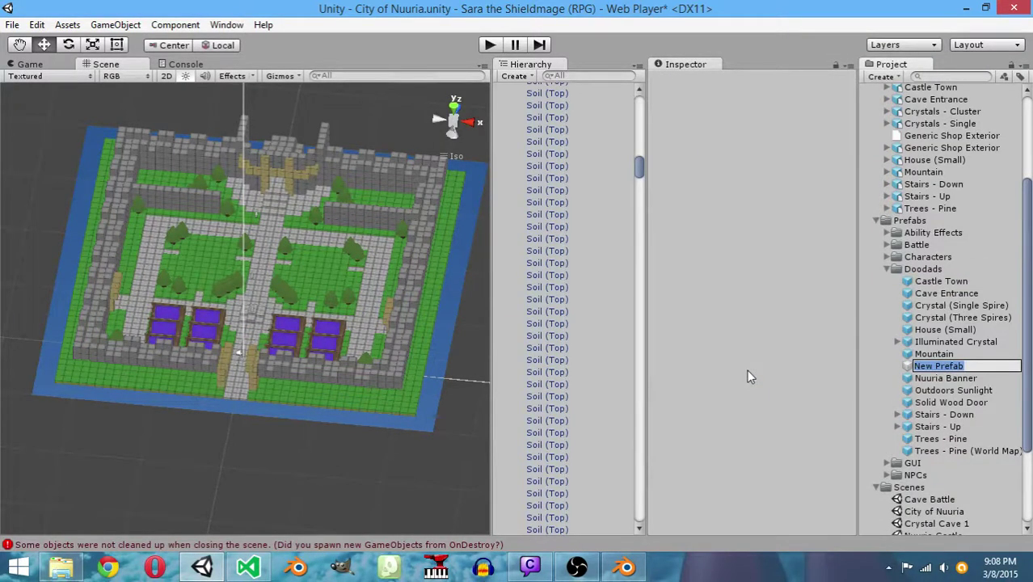
pyautogui.write('Shop')
pyautogui.press('Return')
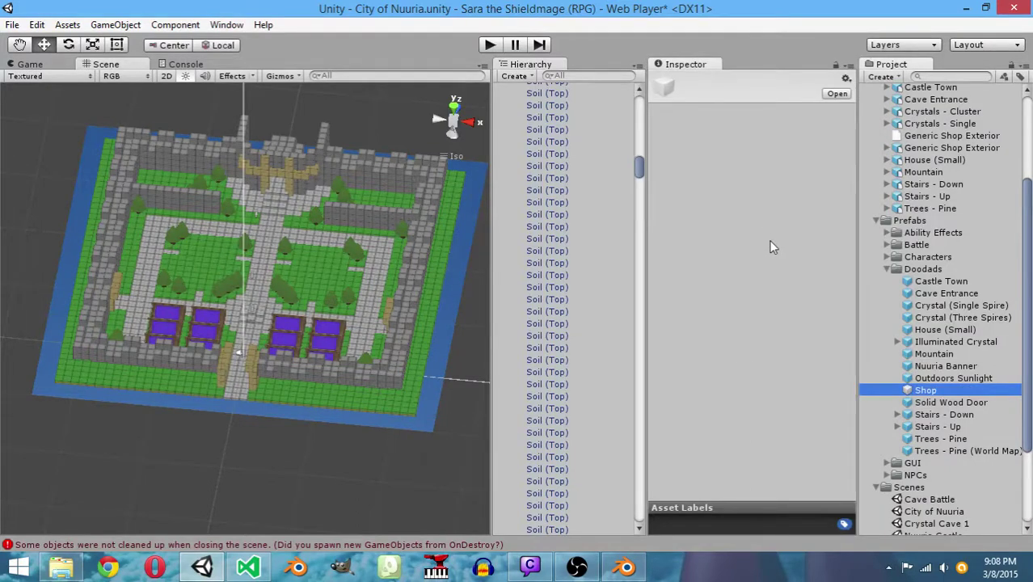
# Delete the Generic Shop Exterior file with the blank-page icon from the Meshes folder, keeping the model of the same name
pyautogui.click(917, 139)
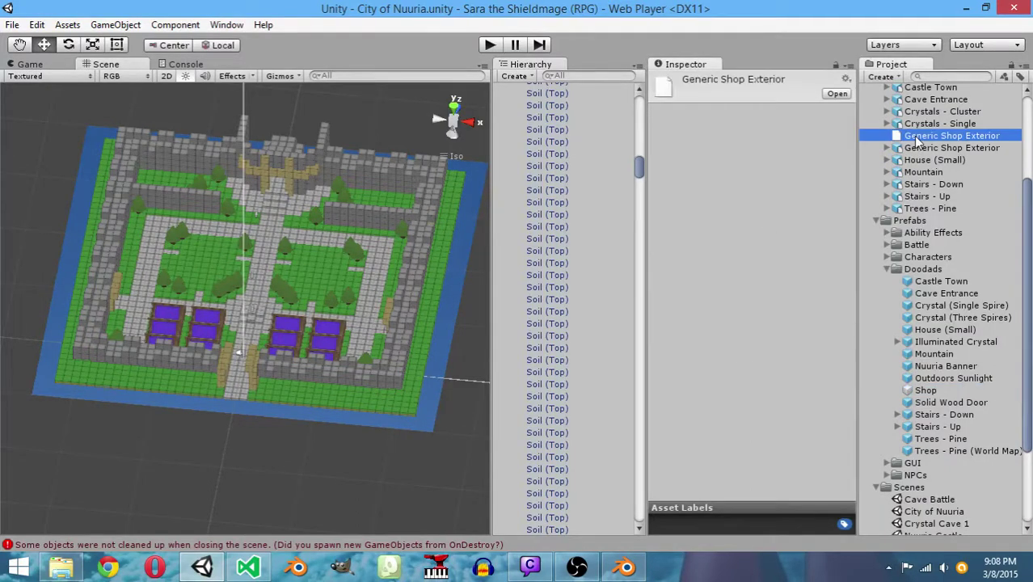
pyautogui.press('Delete')
pyautogui.press('Return')
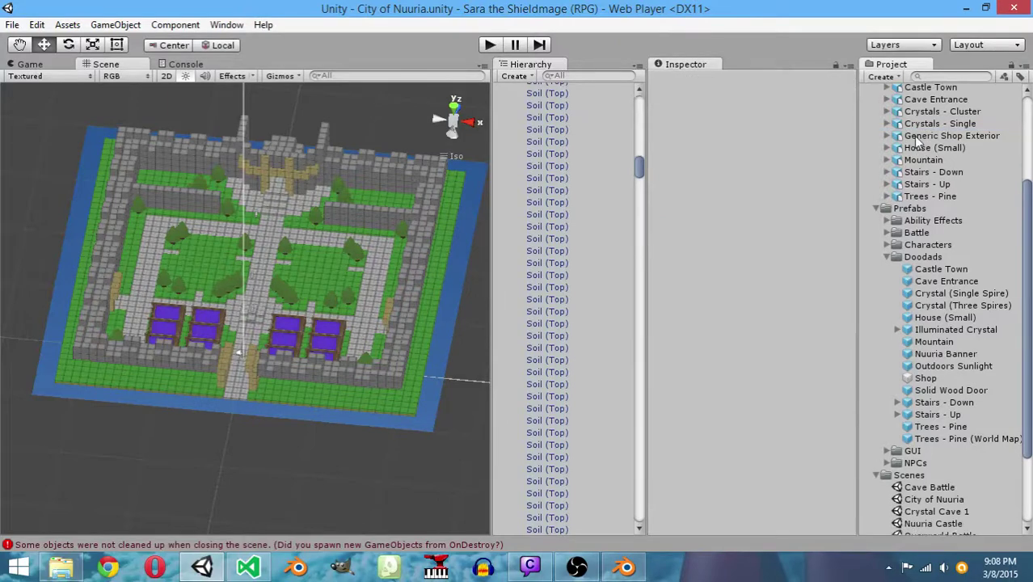
# Rename the Shop Exterior 1024 material in the Meshes\Materials folder as Shop Exterior
pyautogui.click(886, 214)
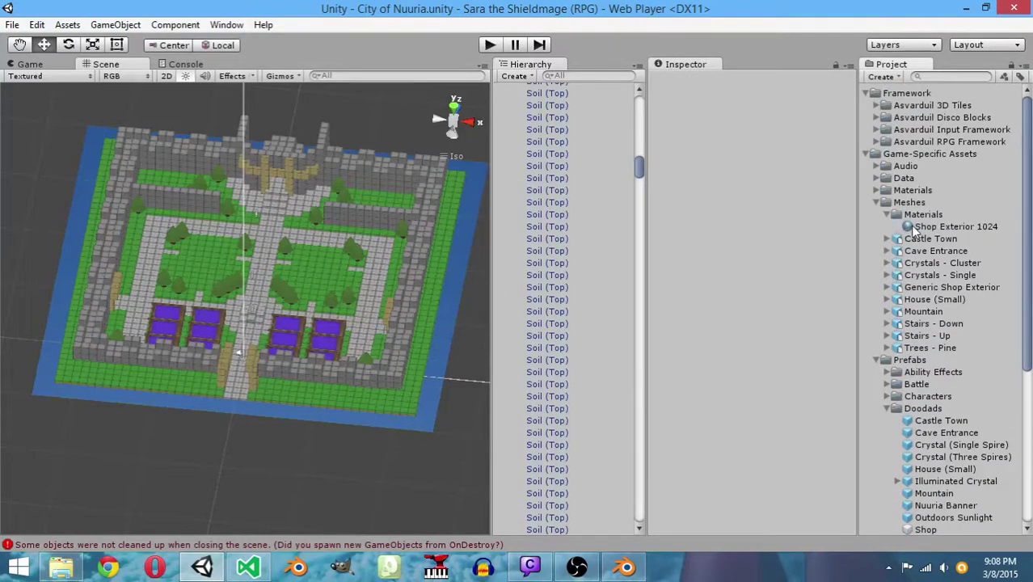
pyautogui.click(920, 228)
pyautogui.click(927, 229)
pyautogui.write('Shop Exterior')
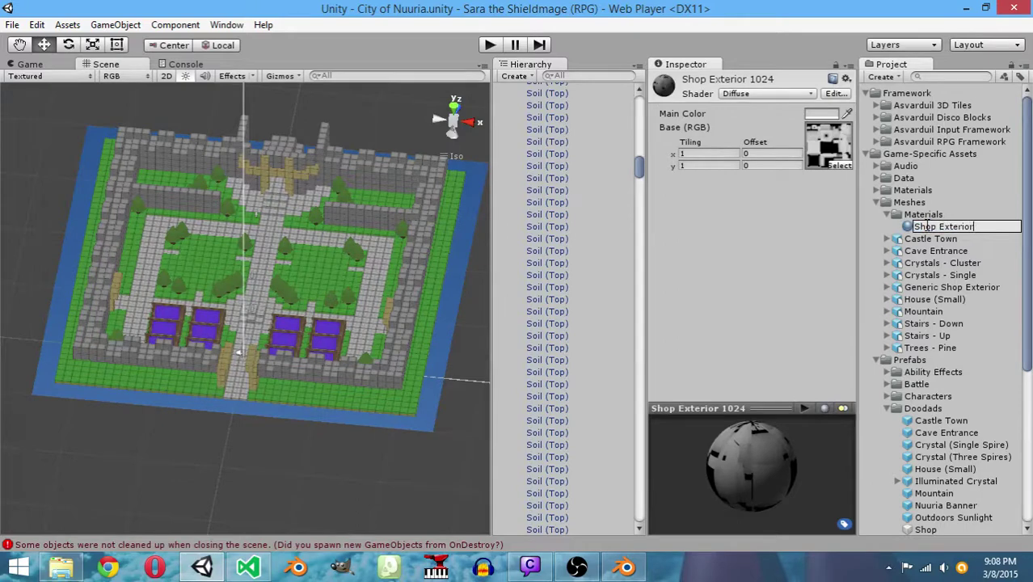
pyautogui.press('Return')
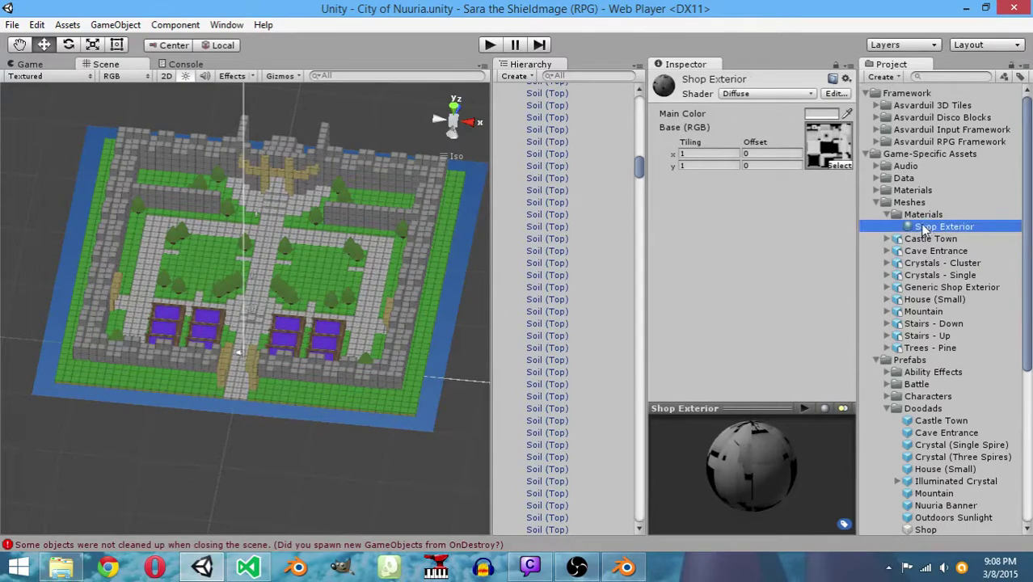
# Move the Shop Exterior material from the Meshes\Materials folder into the Materials\Game Objects folder
pyautogui.click(878, 190)
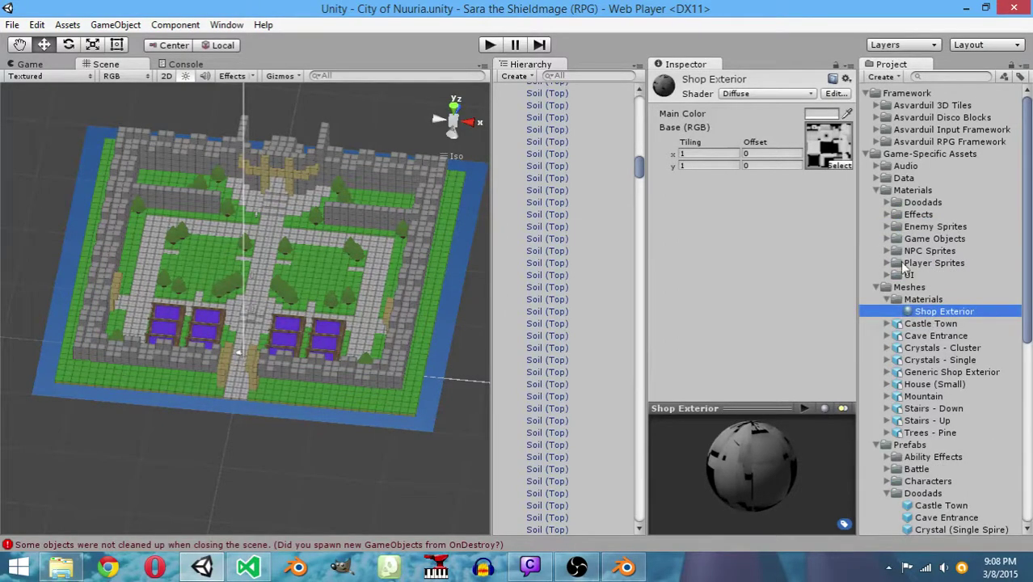
pyautogui.click(887, 203)
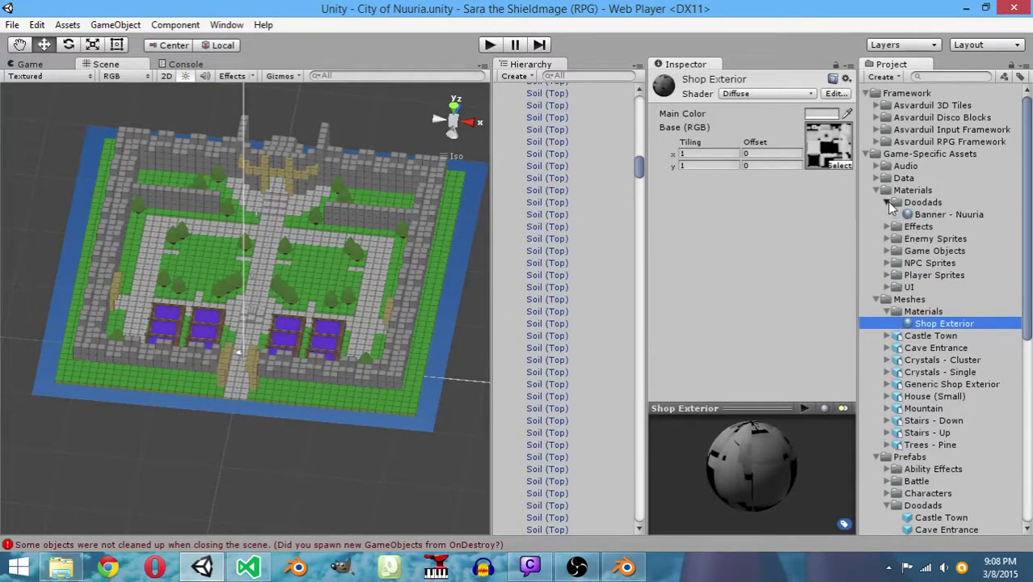
pyautogui.click(887, 203)
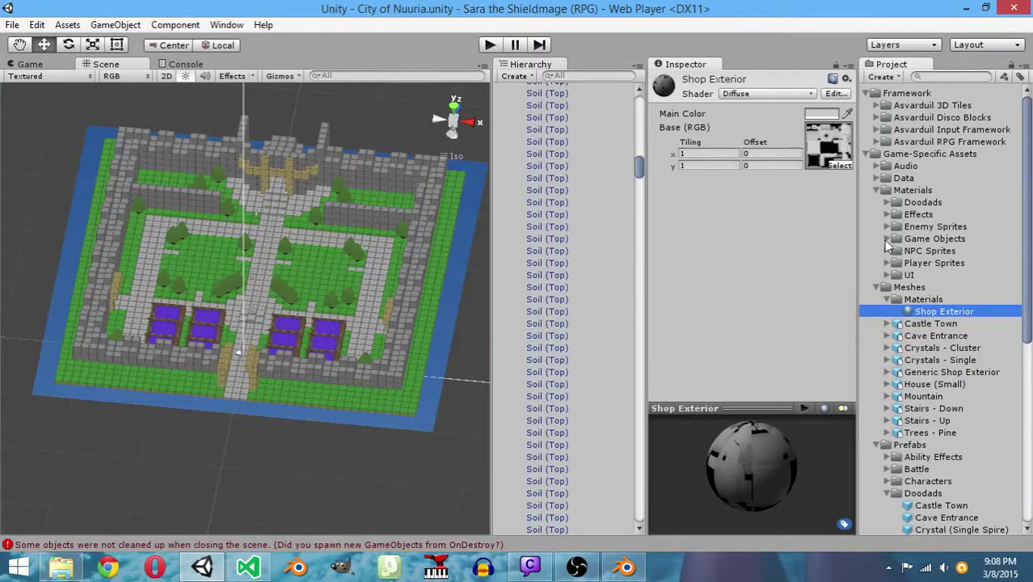
pyautogui.click(887, 241)
pyautogui.moveTo(915, 444); pyautogui.dragTo(919, 249)
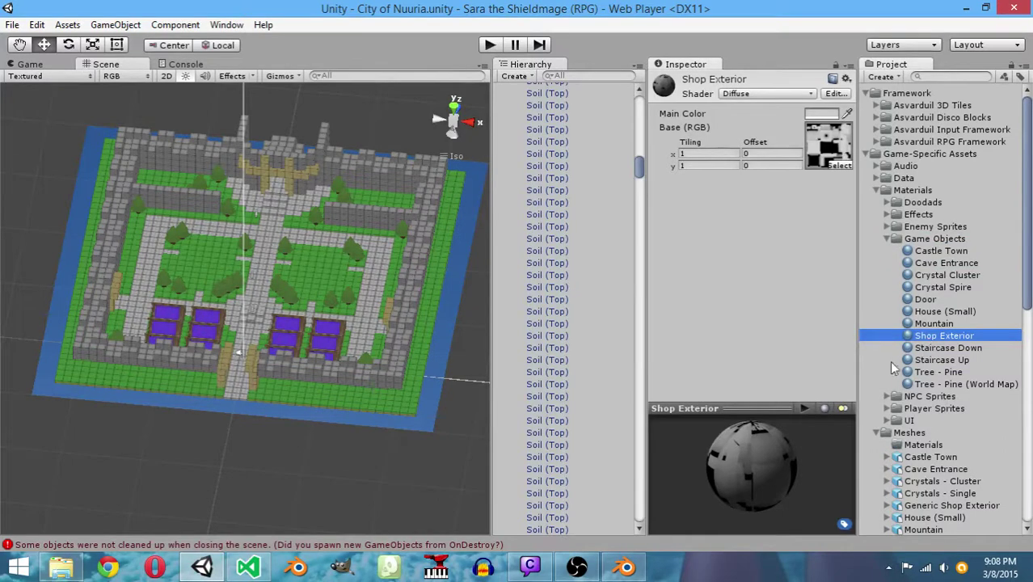
# Change the Shop Exterior material's shader to Unlit/Texture
pyautogui.click(784, 94)
pyautogui.moveTo(796, 446)
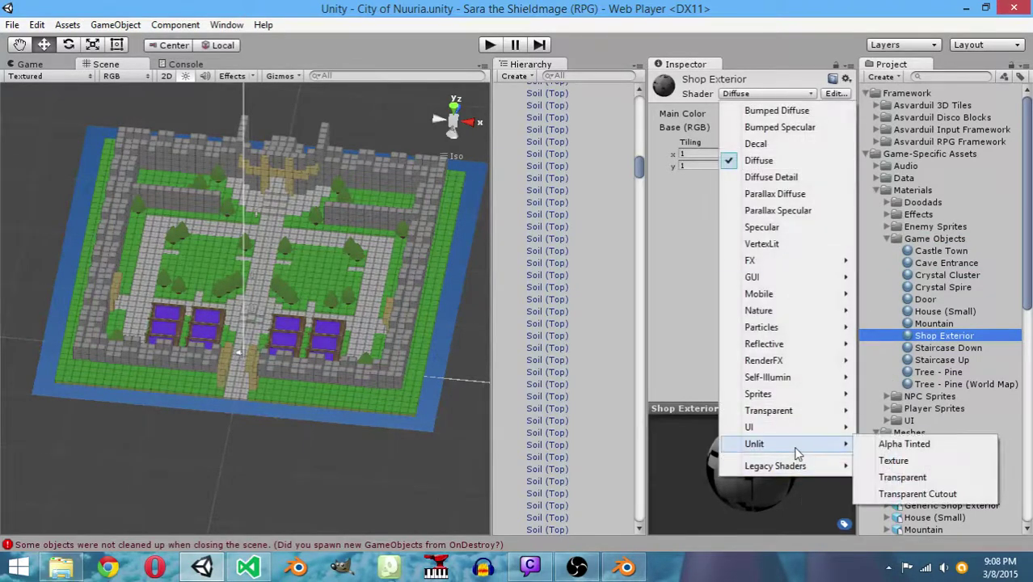
pyautogui.click(894, 461)
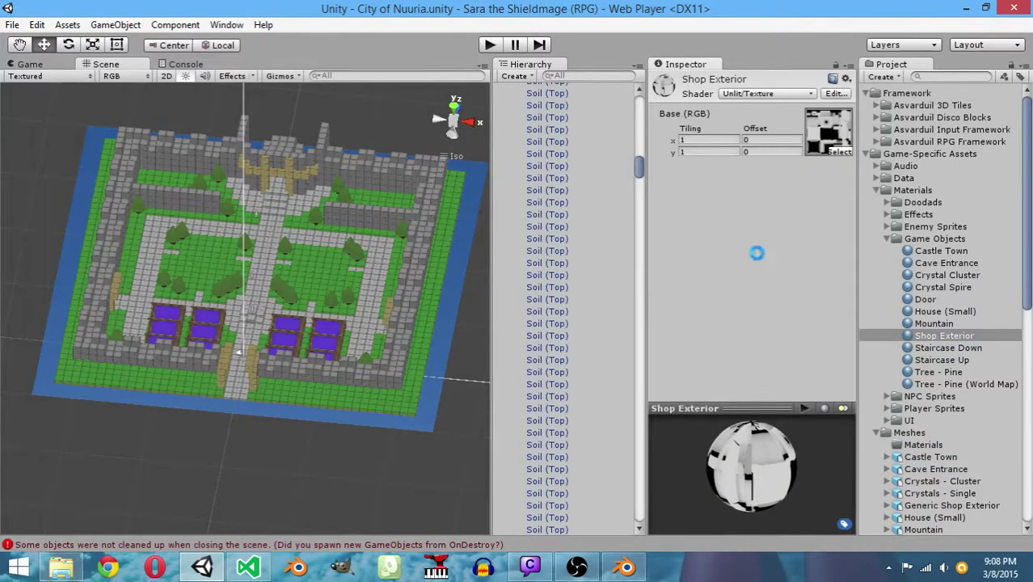
# Add the Generic Shop Exterior model to the scene under the Geometry object and rename the instance Shop
pyautogui.scroll(-5, 928, 401)
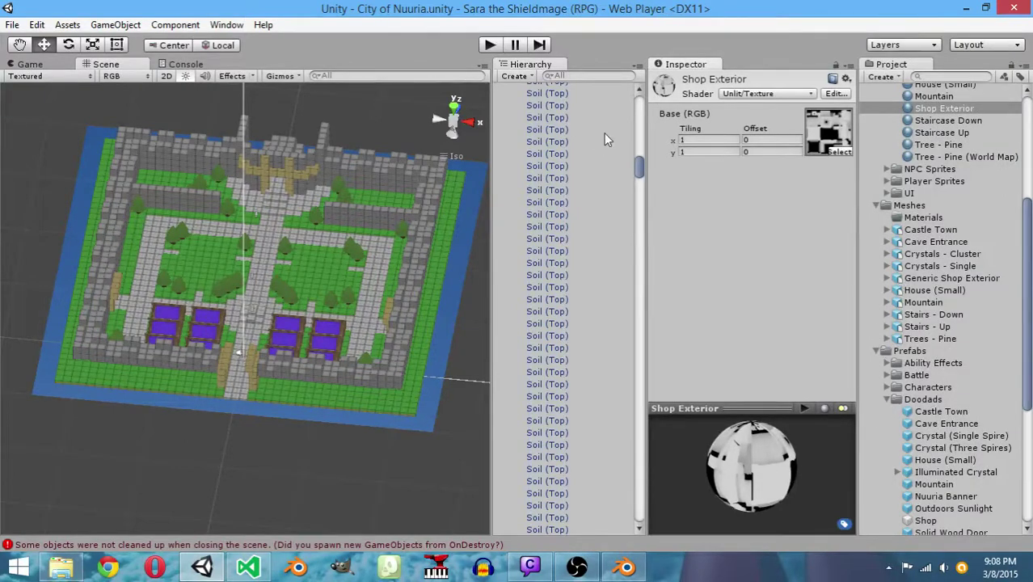
pyautogui.moveTo(638, 168); pyautogui.dragTo(645, 101)
pyautogui.click(511, 166)
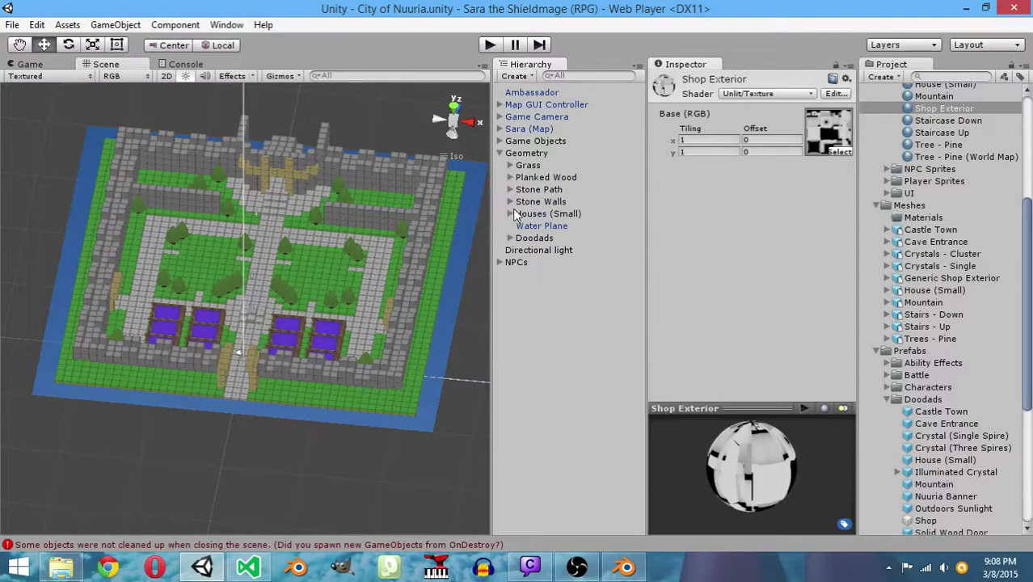
pyautogui.click(510, 215)
pyautogui.click(510, 215)
pyautogui.moveTo(899, 285); pyautogui.dragTo(556, 154)
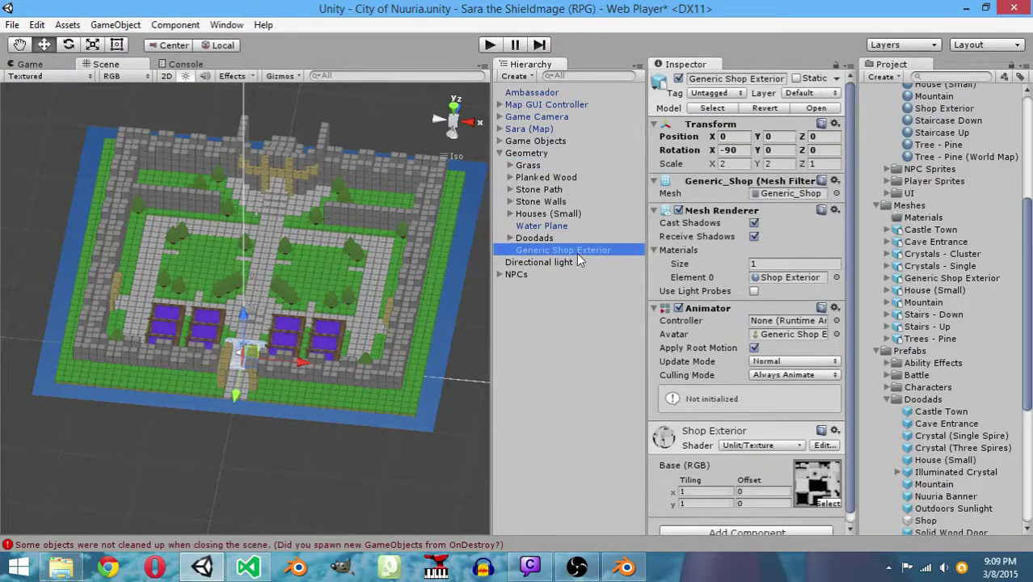
pyautogui.click(577, 252)
pyautogui.write('Shop')
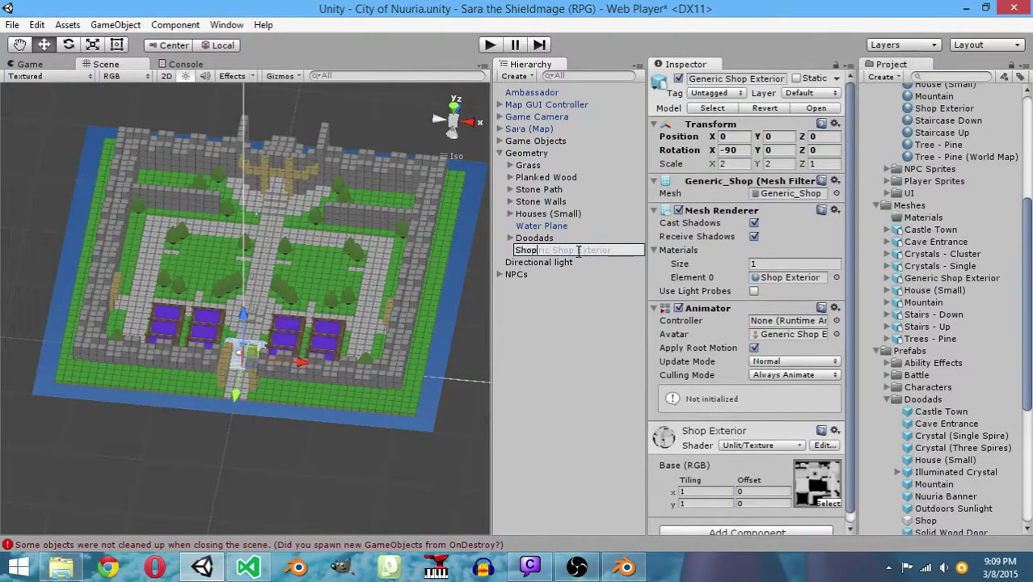
pyautogui.press('Return')
# Move the Shop onto the grass plot behind the western houses, at about X -6.42, Y 2.74, Z 12.78
pyautogui.keyDown('alt'); pyautogui.moveTo(266, 421); pyautogui.dragTo(185, 451); pyautogui.keyUp('alt')
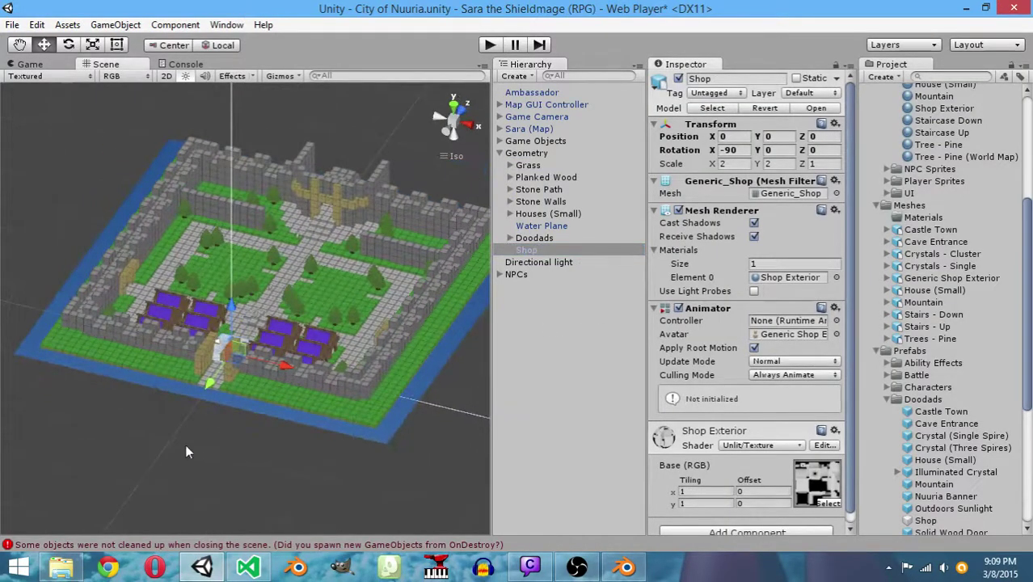
pyautogui.click(185, 451)
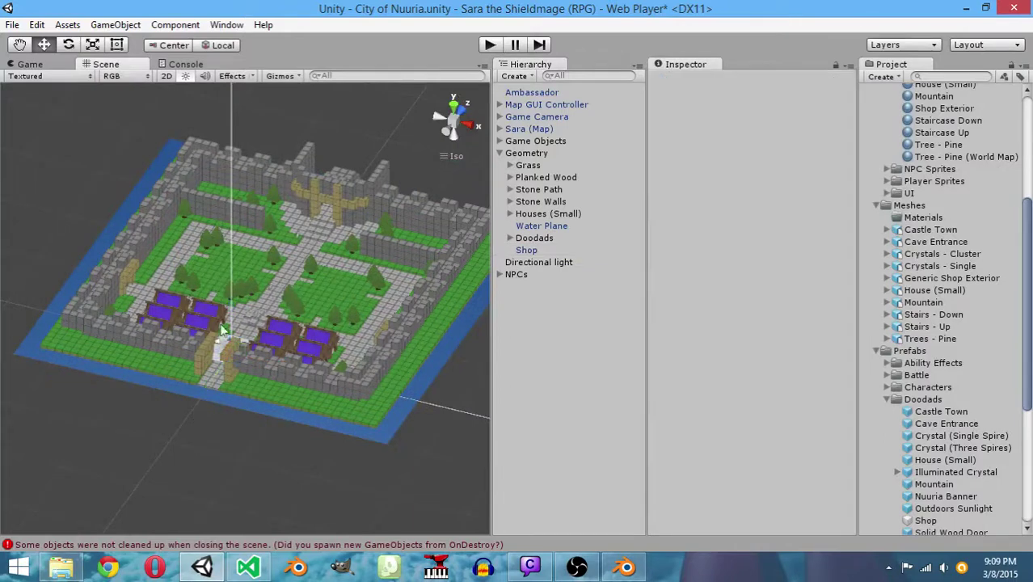
pyautogui.click(527, 250)
pyautogui.moveTo(232, 313); pyautogui.dragTo(274, 296)
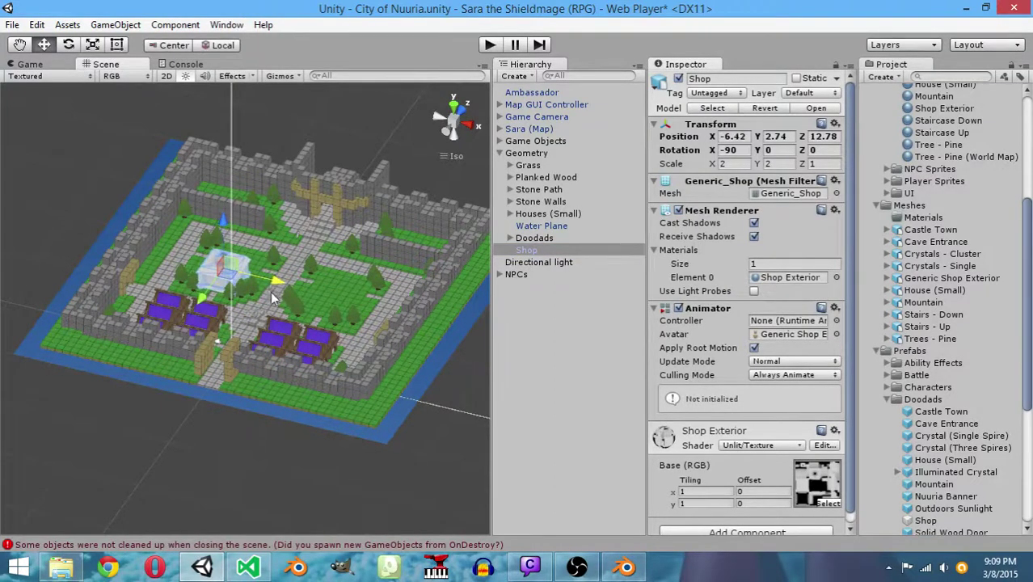
# Align the Shop with the short stone path and the ground, at about X -6.95, Y 1.68, Z 13.78
pyautogui.scroll(5, 323, 287)
pyautogui.scroll(5, 378, 276)
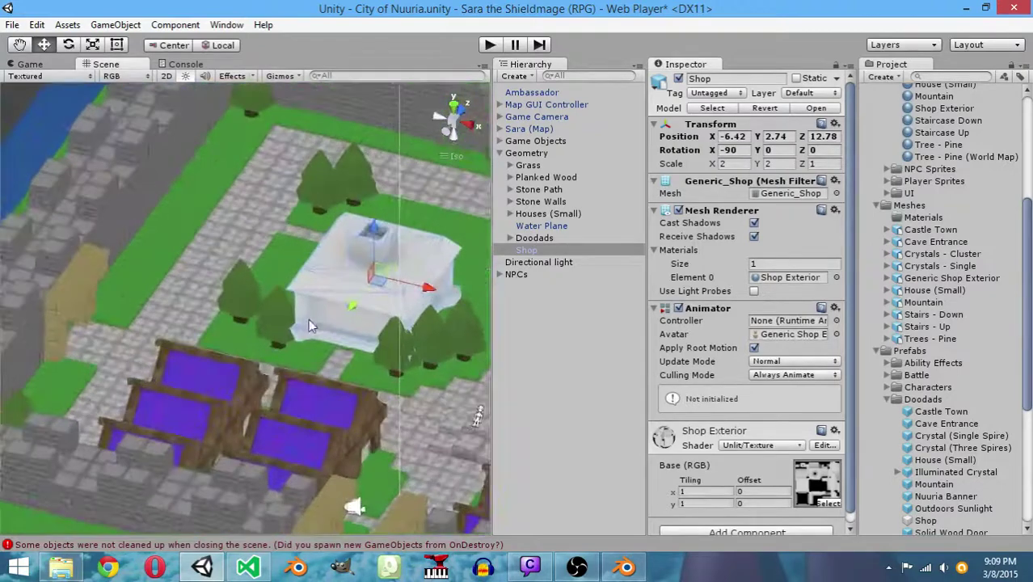
pyautogui.moveTo(406, 185); pyautogui.dragTo(330, 213)
pyautogui.moveTo(336, 137); pyautogui.dragTo(335, 159)
pyautogui.moveTo(331, 241); pyautogui.dragTo(333, 230)
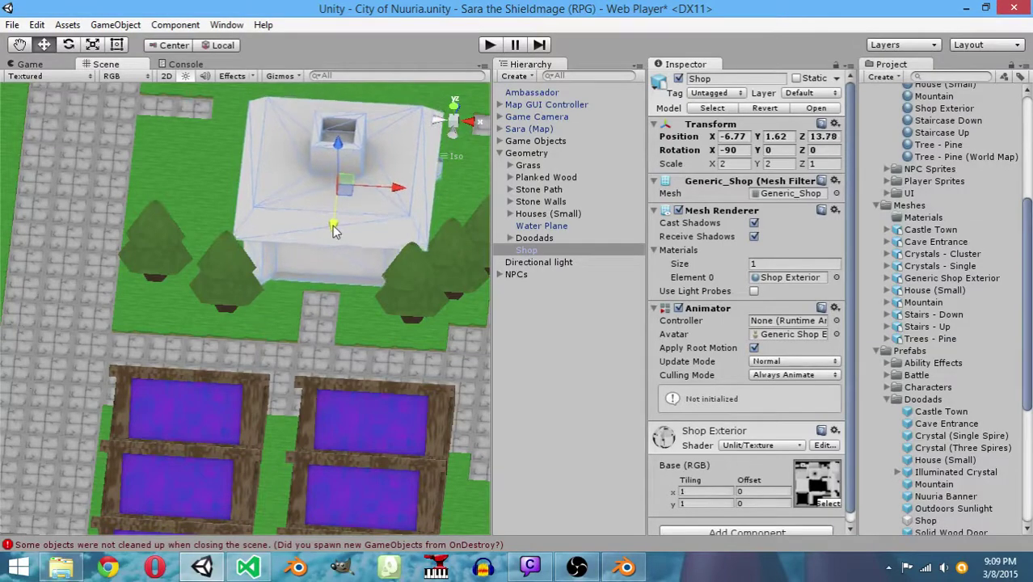
pyautogui.moveTo(340, 139); pyautogui.dragTo(339, 137)
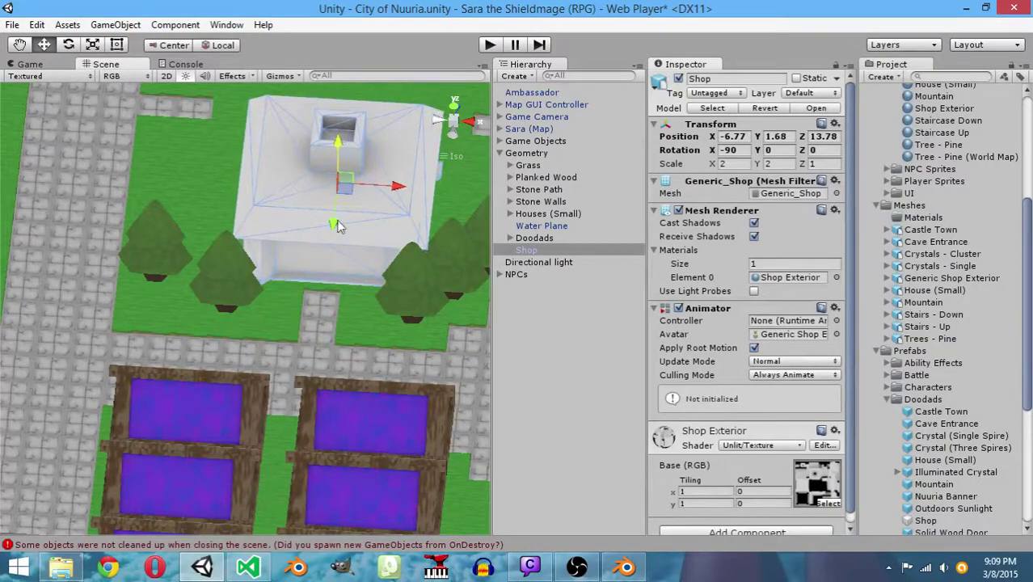
pyautogui.keyDown('alt'); pyautogui.scroll(-5, 325, 206); pyautogui.keyUp('alt')
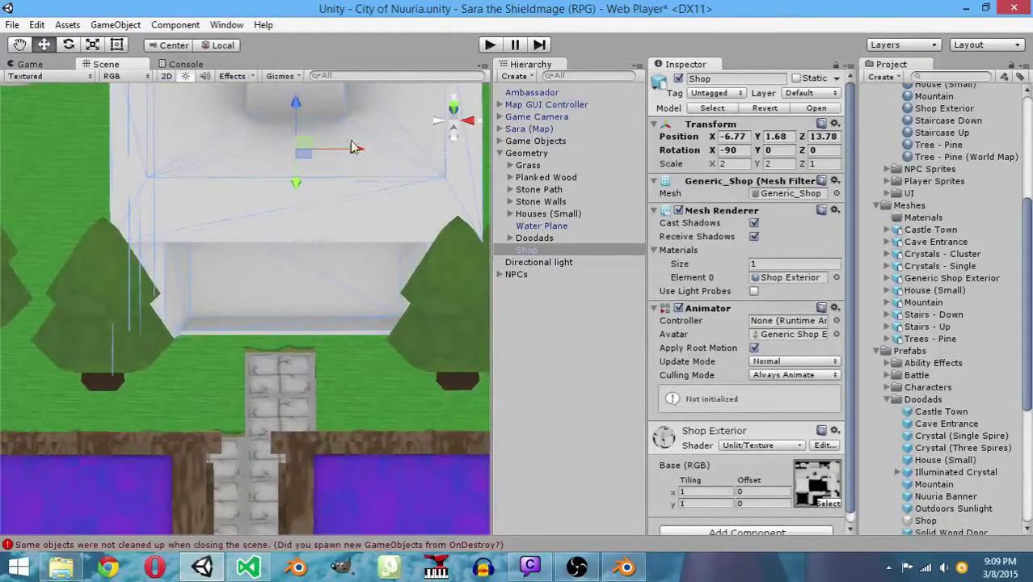
pyautogui.moveTo(343, 153); pyautogui.dragTo(343, 155)
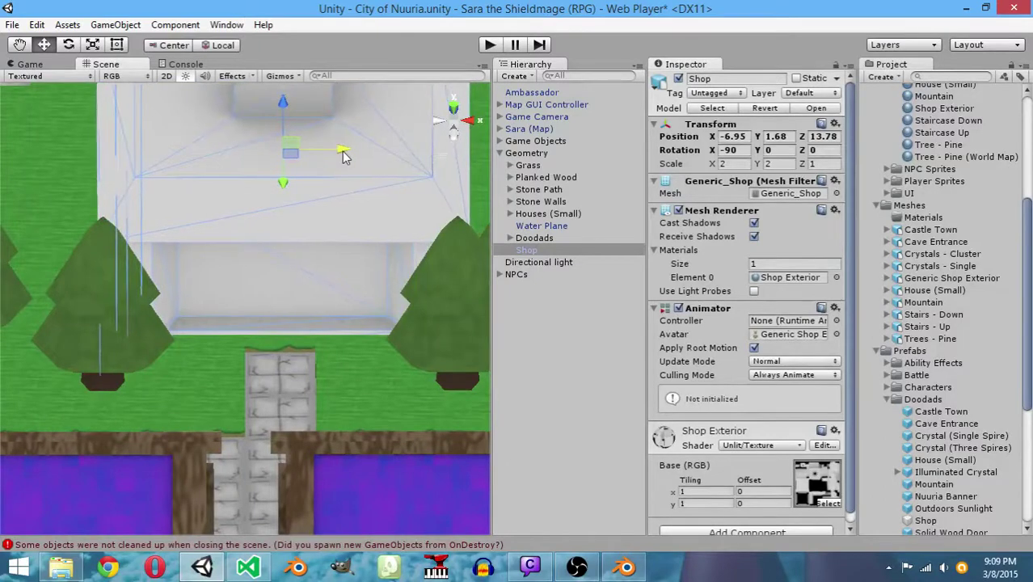
# Set the Shop's position to exactly X -7, Y 1.75, Z 13.75
pyautogui.click(730, 138)
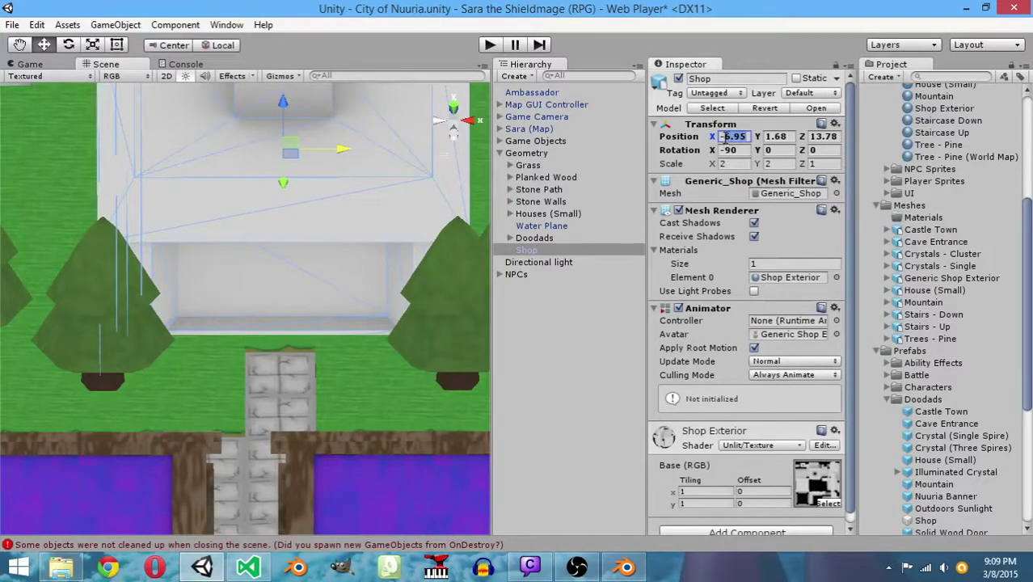
pyautogui.write('-7')
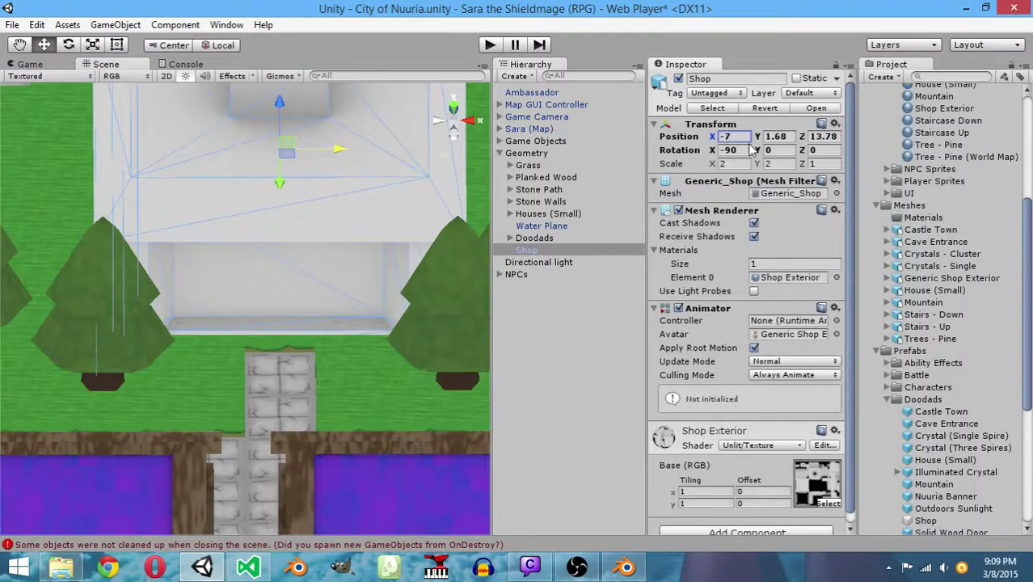
pyautogui.click(788, 139)
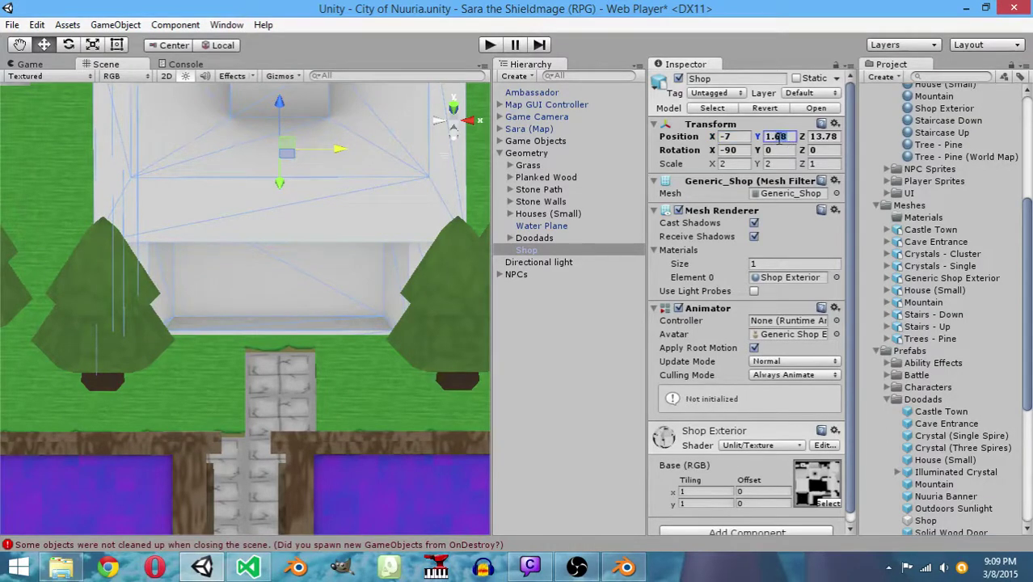
pyautogui.write('1.7')
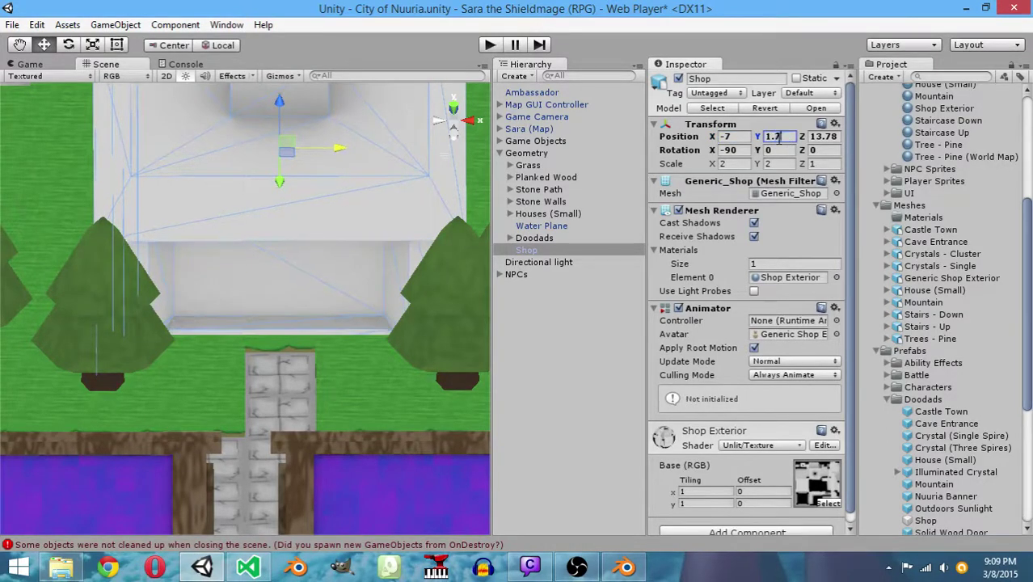
pyautogui.write('5')
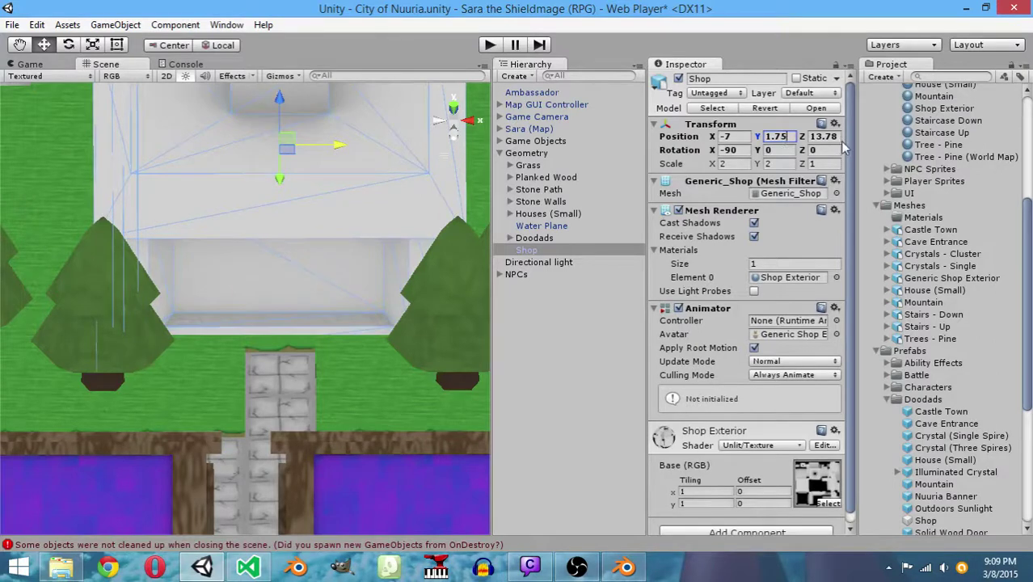
pyautogui.click(829, 141)
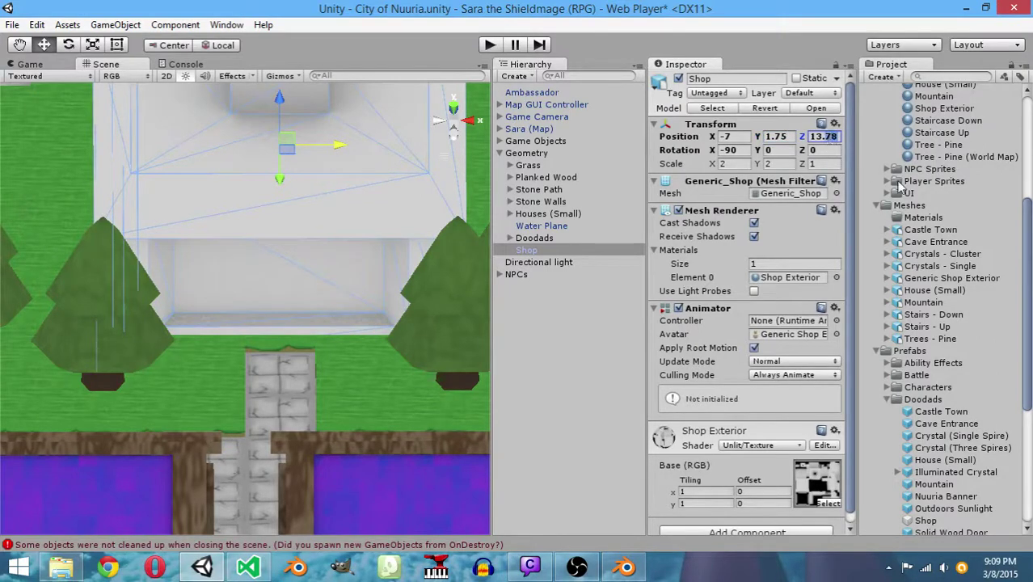
pyautogui.write('13.5')
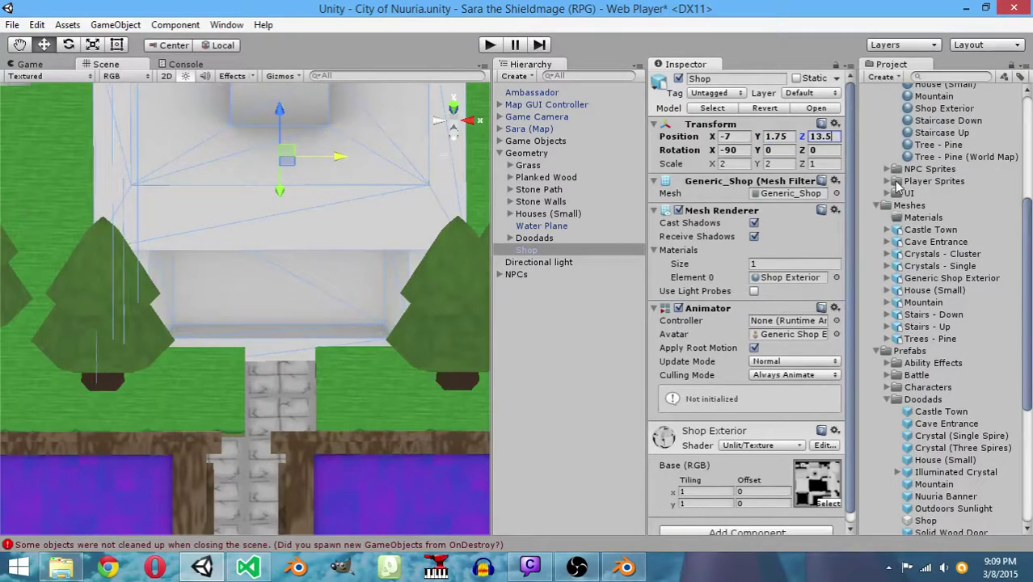
pyautogui.press('BackSpace')
pyautogui.press('BackSpace')
pyautogui.write('.')
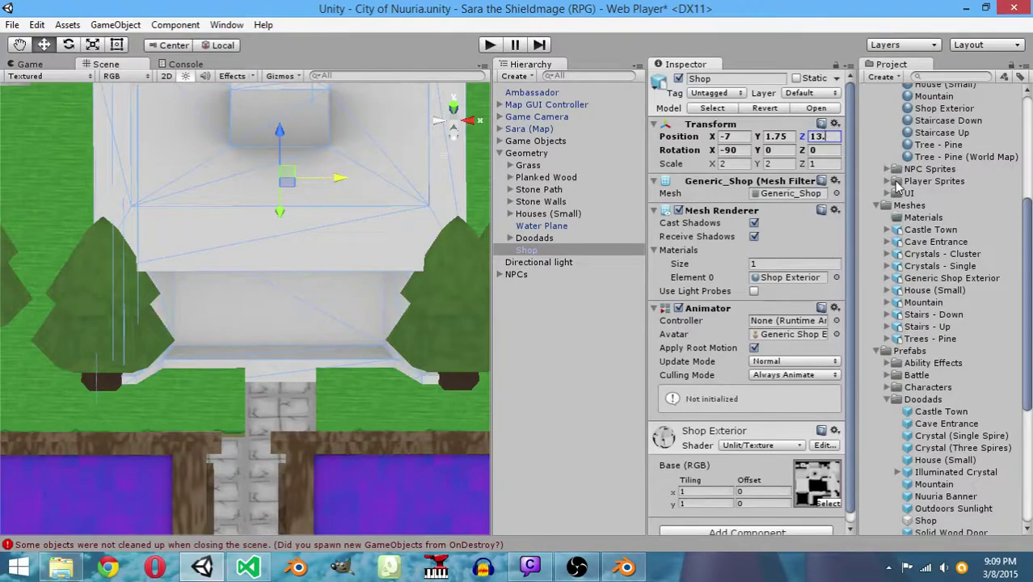
pyautogui.write('75')
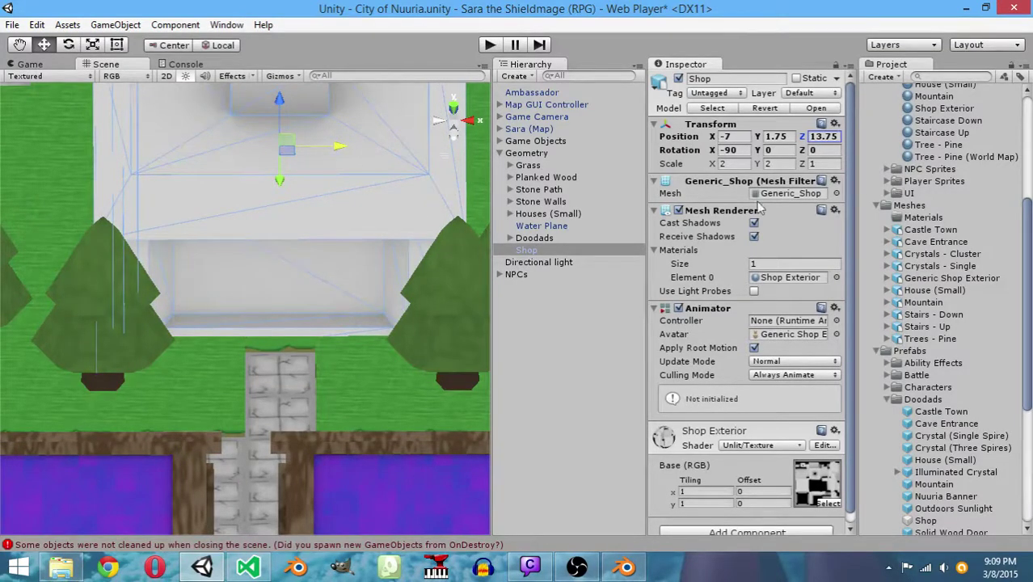
# Deselect the Shop, inspect its placement in the town, and save the City of Nuuria scene
pyautogui.scroll(-8, 360, 279)
pyautogui.scroll(-3, 279, 292)
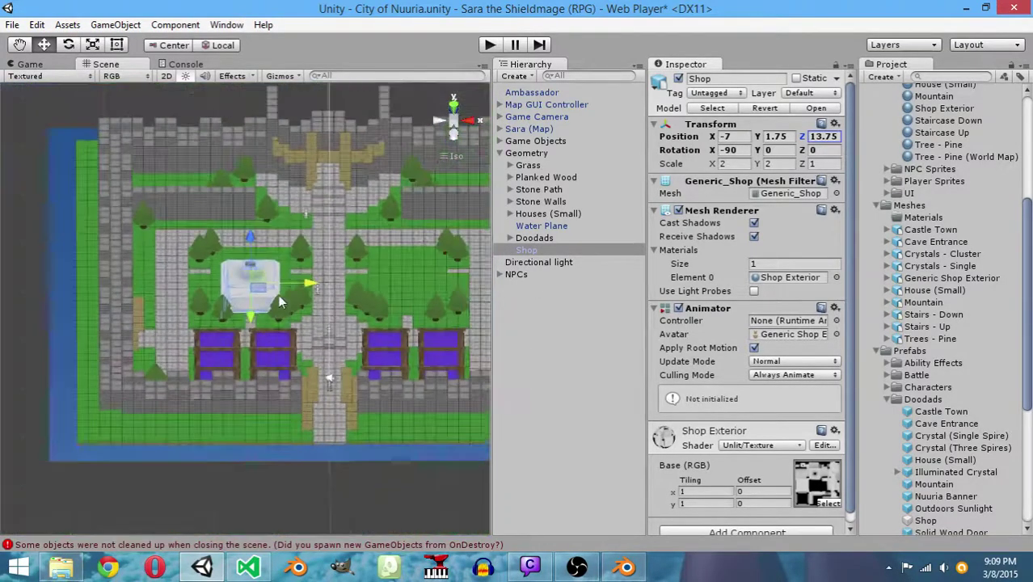
pyautogui.click(229, 416)
pyautogui.keyDown('alt'); pyautogui.moveTo(228, 416); pyautogui.dragTo(330, 317); pyautogui.keyUp('alt')
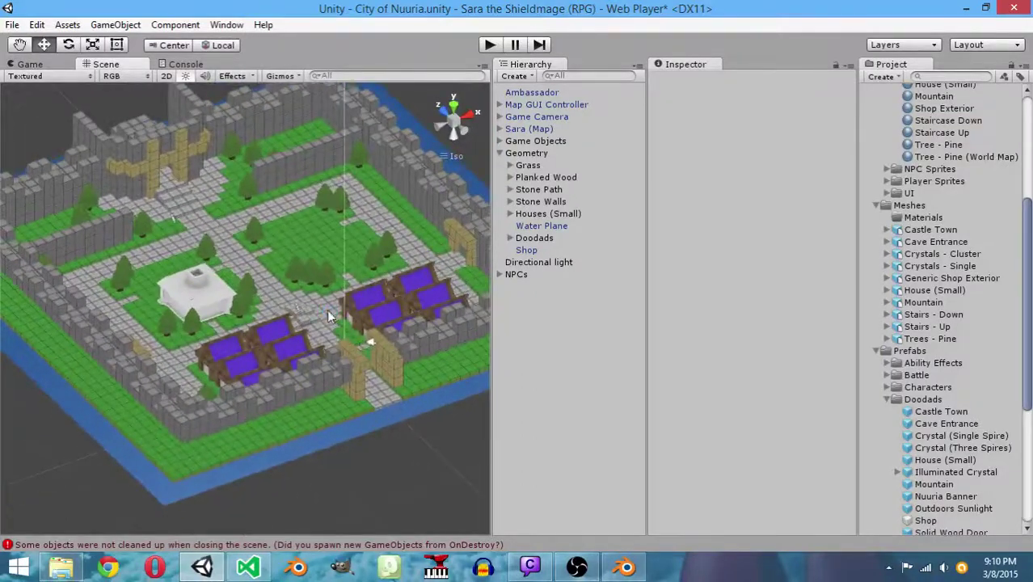
pyautogui.hotkey('ctrl', 's')
# Check the livestream chat window for messages, and return to Unity
pyautogui.click(438, 330)
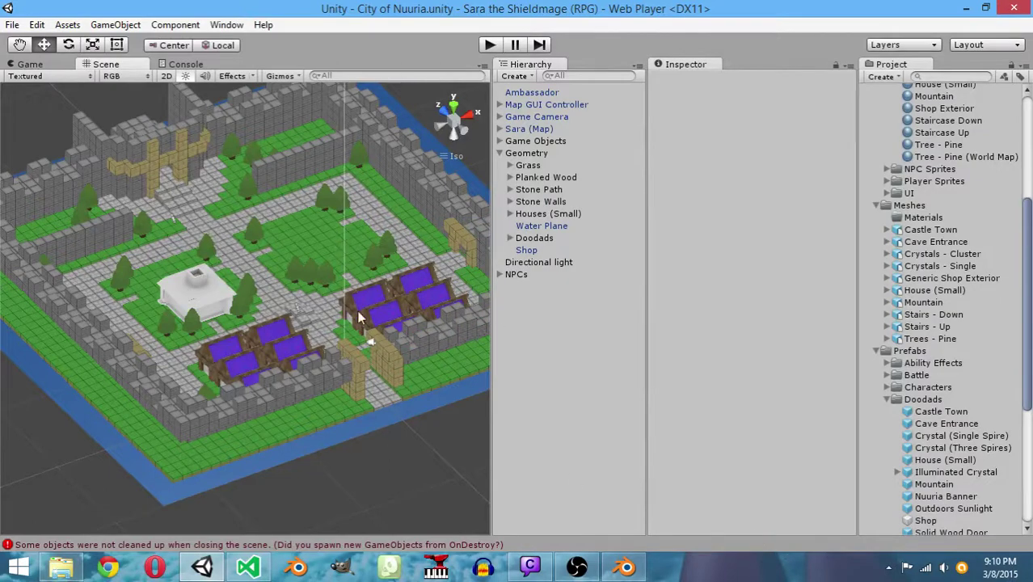
pyautogui.click(528, 569)
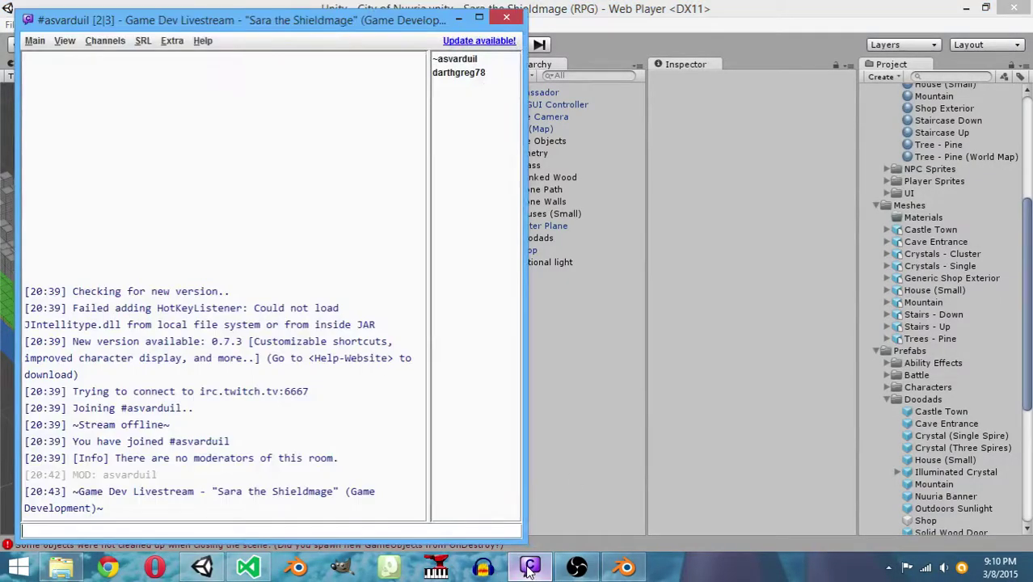
pyautogui.click(528, 569)
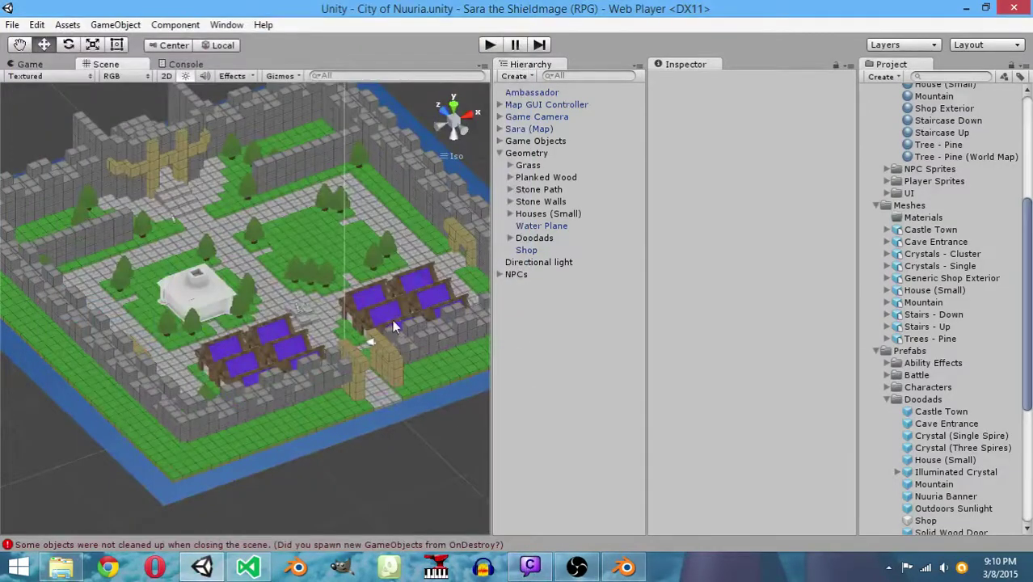
# Check the livestream chat again, and inspect the Shop's surroundings and the paths around it in the City of Nuuria
pyautogui.click(521, 570)
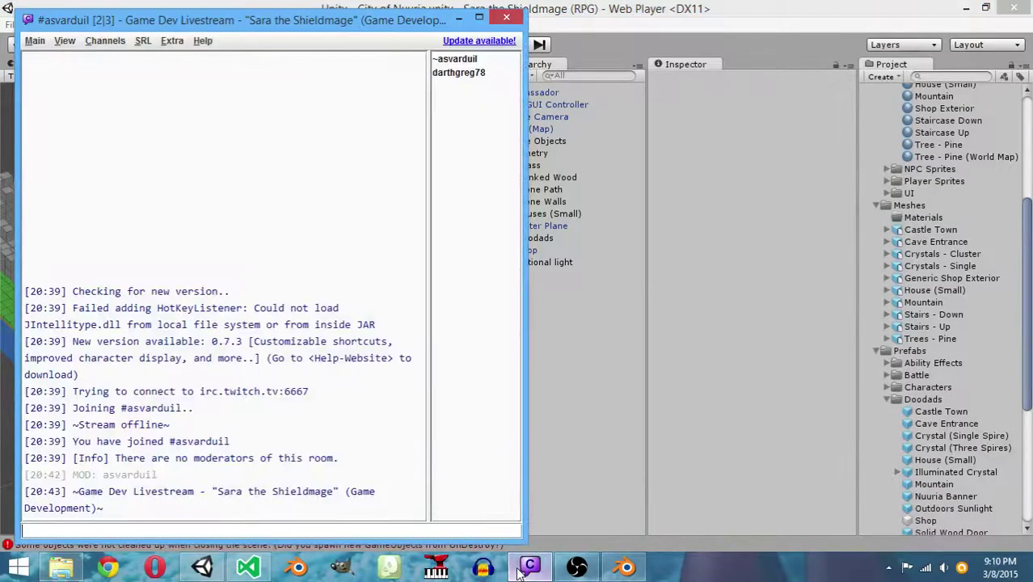
pyautogui.click(521, 569)
pyautogui.moveTo(355, 242); pyautogui.dragTo(344, 216, button='middle')
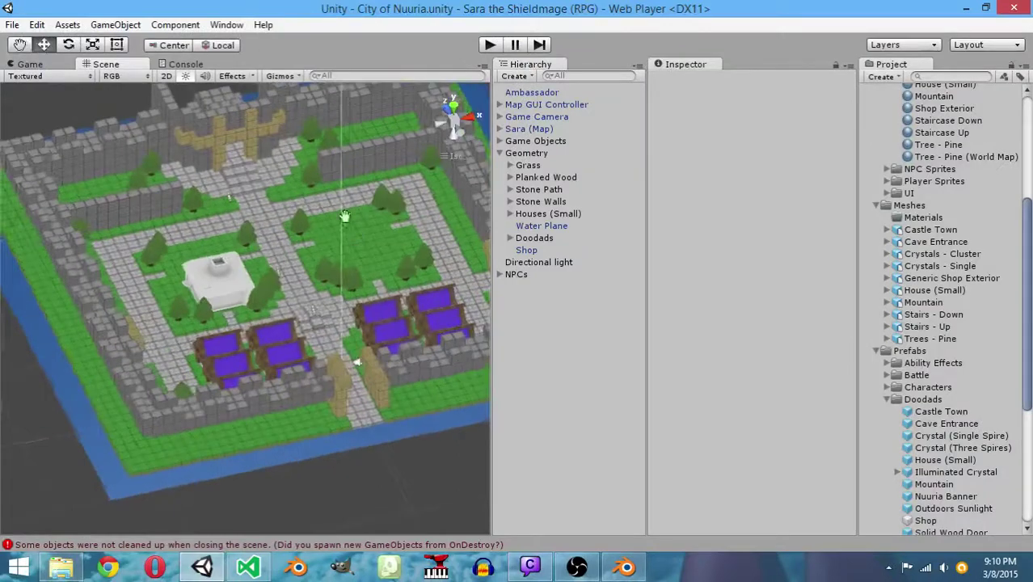
pyautogui.scroll(3, 251, 190)
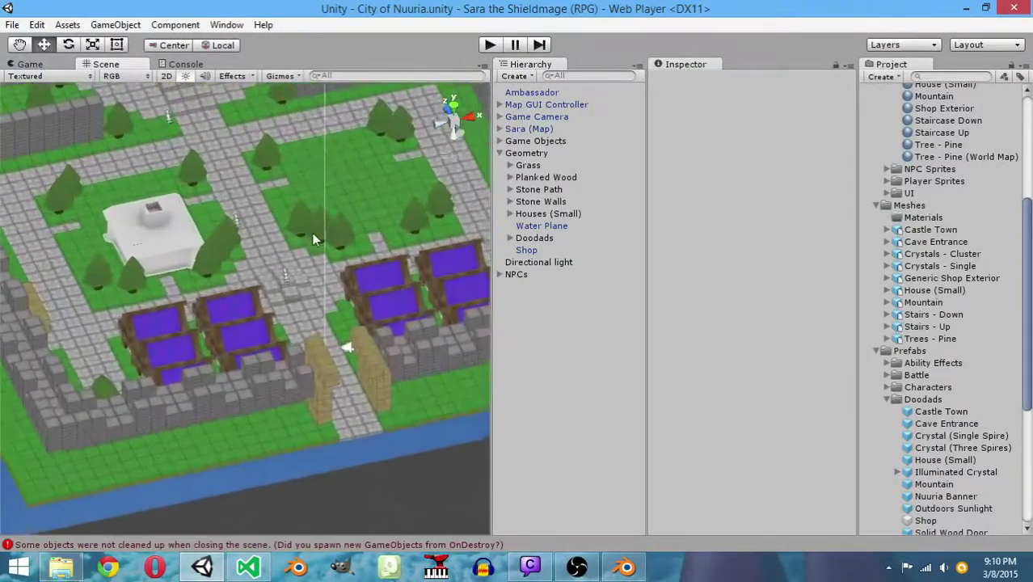
pyautogui.scroll(3, 312, 237)
pyautogui.moveTo(312, 238); pyautogui.dragTo(233, 226, button='right')
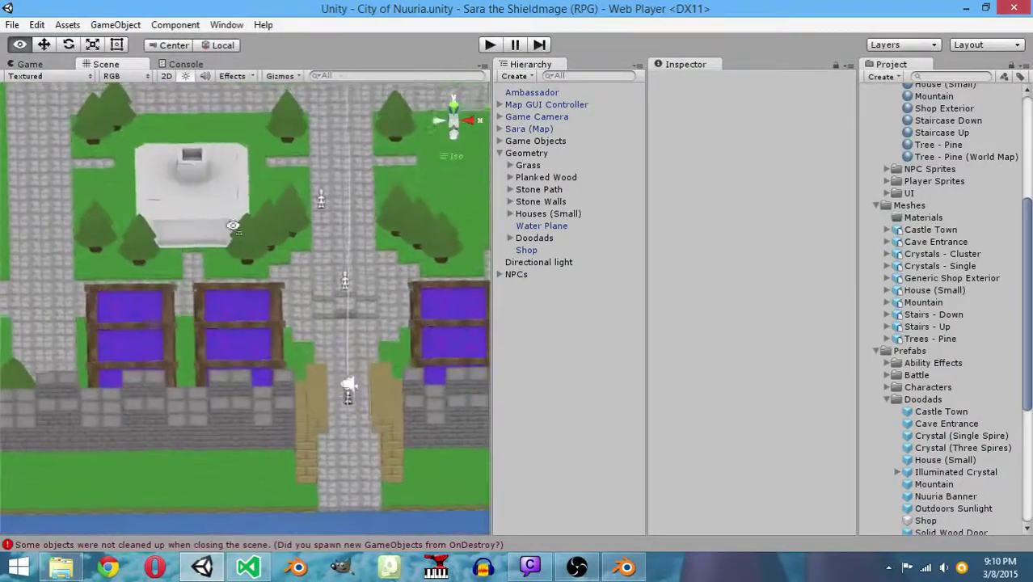
# Create an empty game object inside the Game Objects group and name it Shop Door Trigger
pyautogui.click(526, 251)
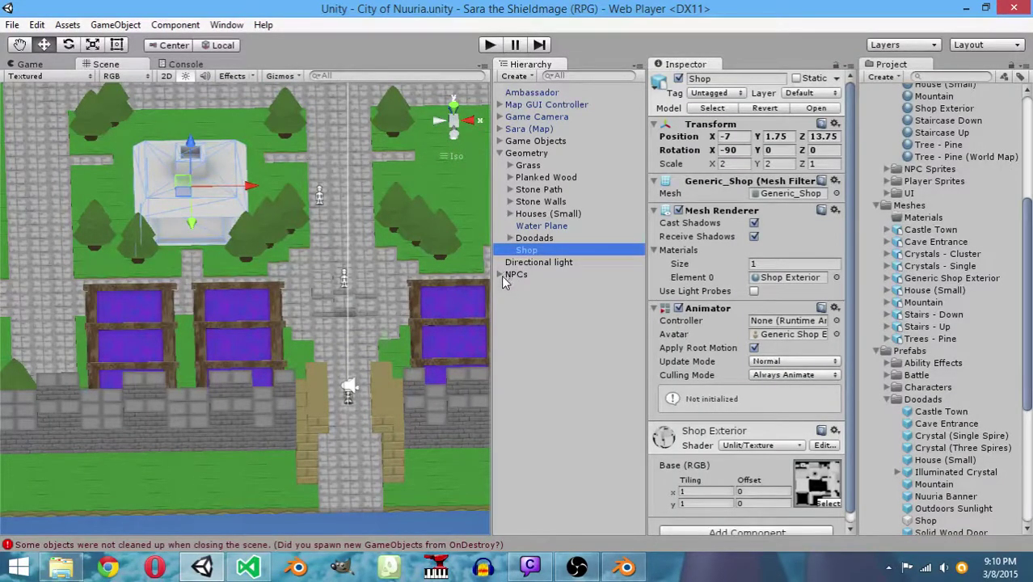
pyautogui.click(499, 141)
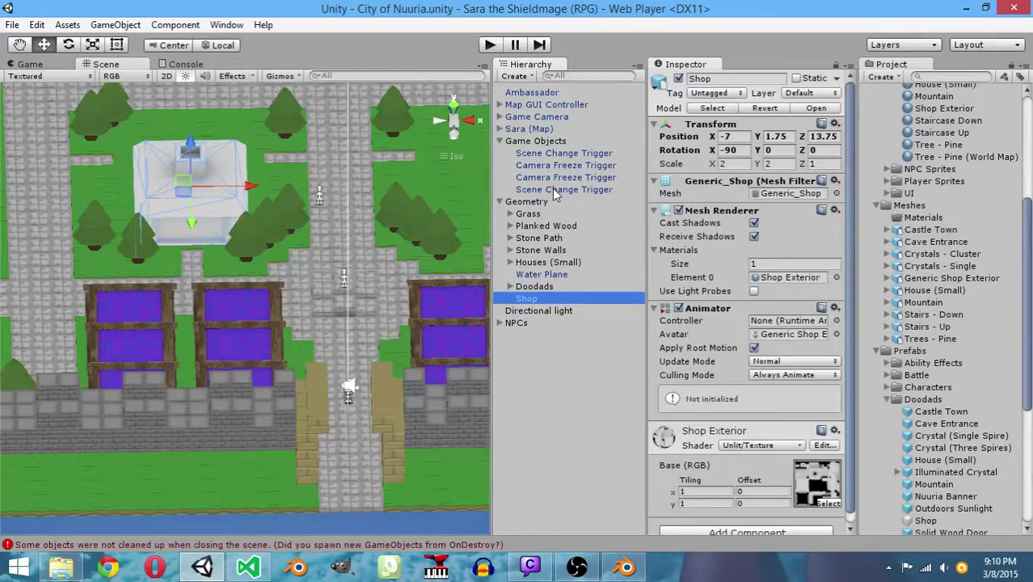
pyautogui.rightClick(541, 145)
pyautogui.click(590, 276)
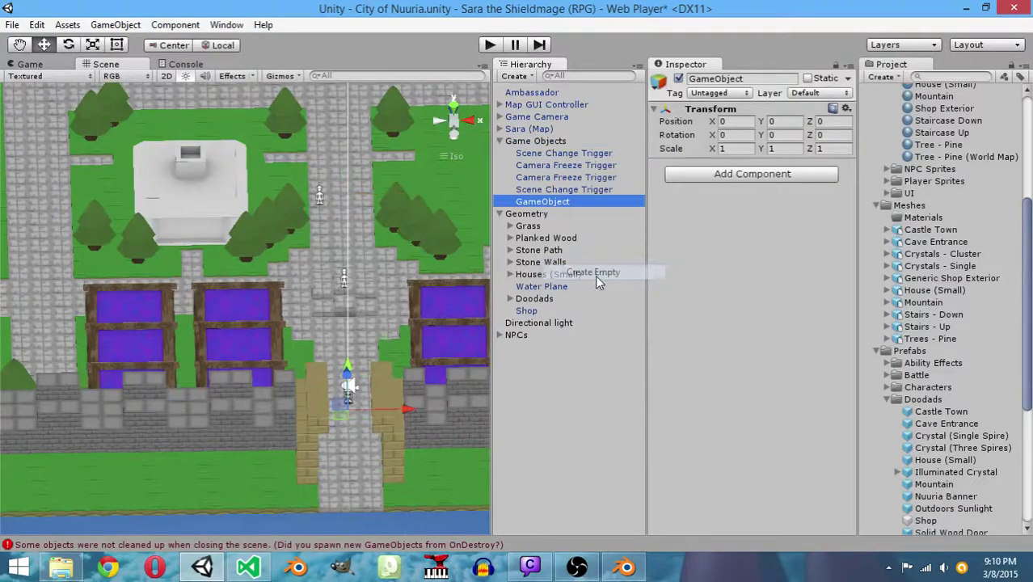
pyautogui.click(610, 202)
pyautogui.write('Shop Door')
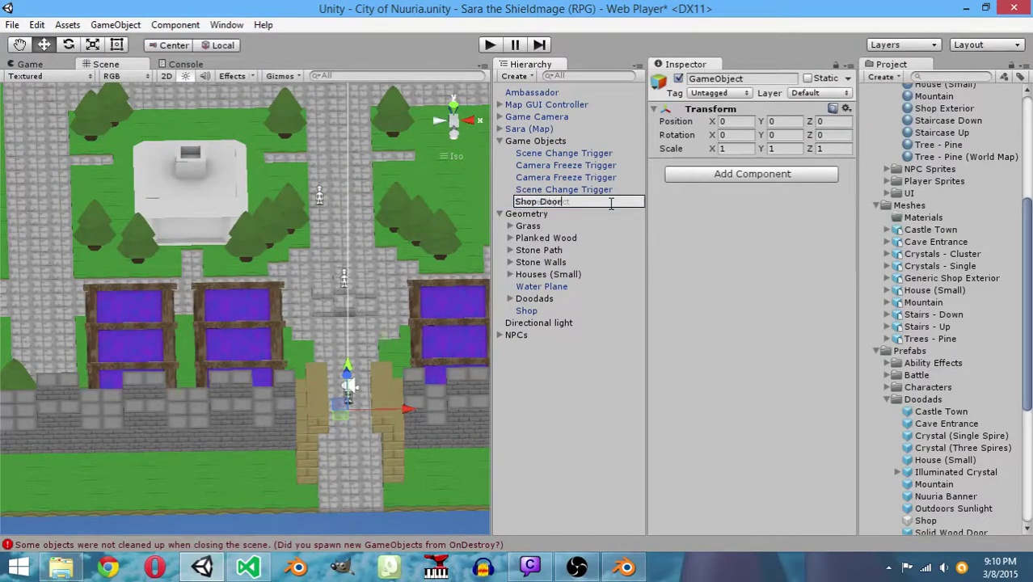
pyautogui.write(' Trigger')
pyautogui.press('Return')
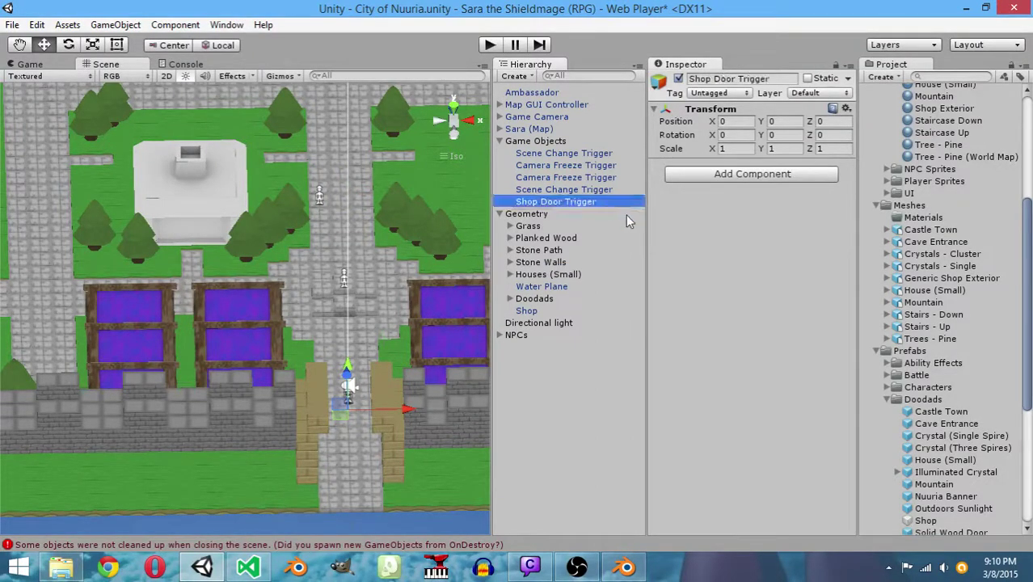
# Make Shop Door Trigger a child of the Shop, and set its local position to X 0, Y 0, Z 0
pyautogui.moveTo(546, 201); pyautogui.dragTo(541, 316)
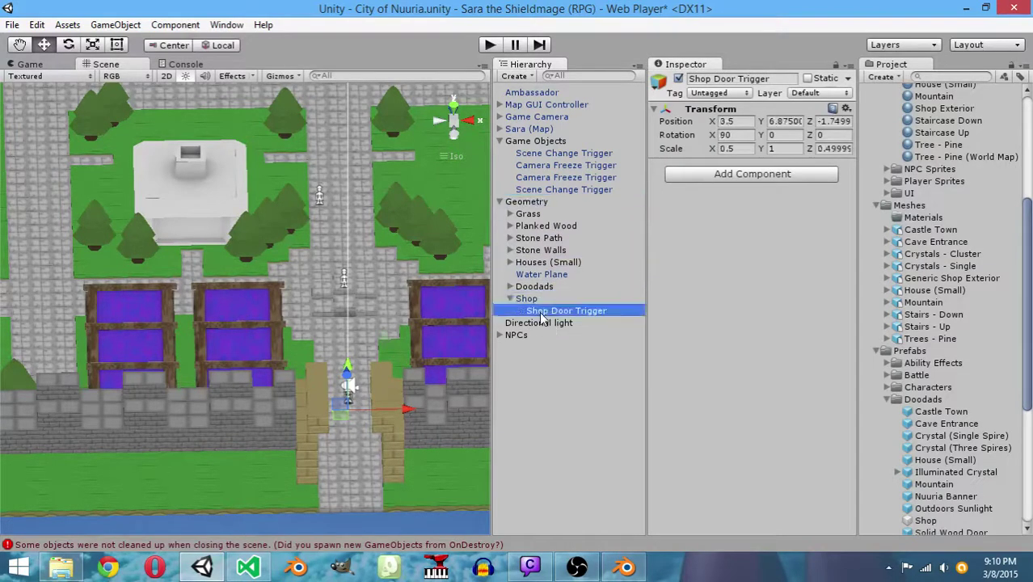
pyautogui.click(739, 121)
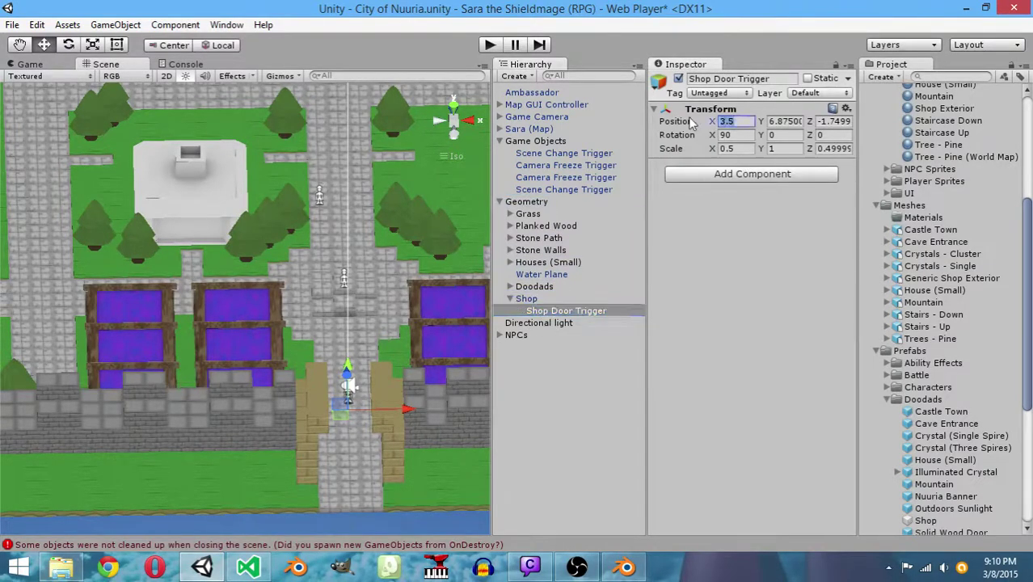
pyautogui.write('0')
pyautogui.press('Tab')
pyautogui.write('0')
pyautogui.press('Tab')
pyautogui.write('0')
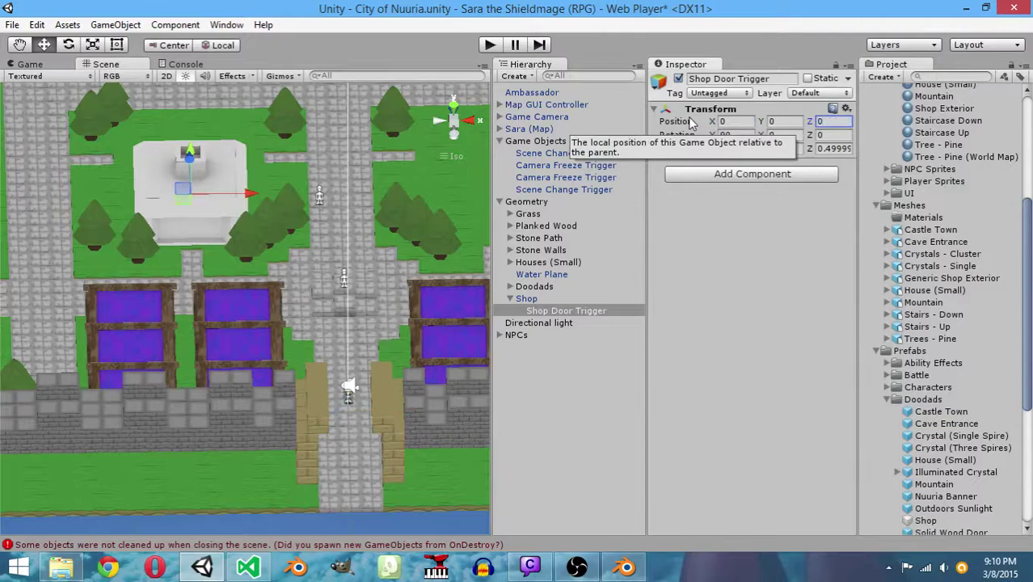
# Add a Box Collider to Shop Door Trigger, and set the collider's size to 2 on X, Y and Z
pyautogui.click(722, 181)
pyautogui.click(721, 261)
pyautogui.click(722, 263)
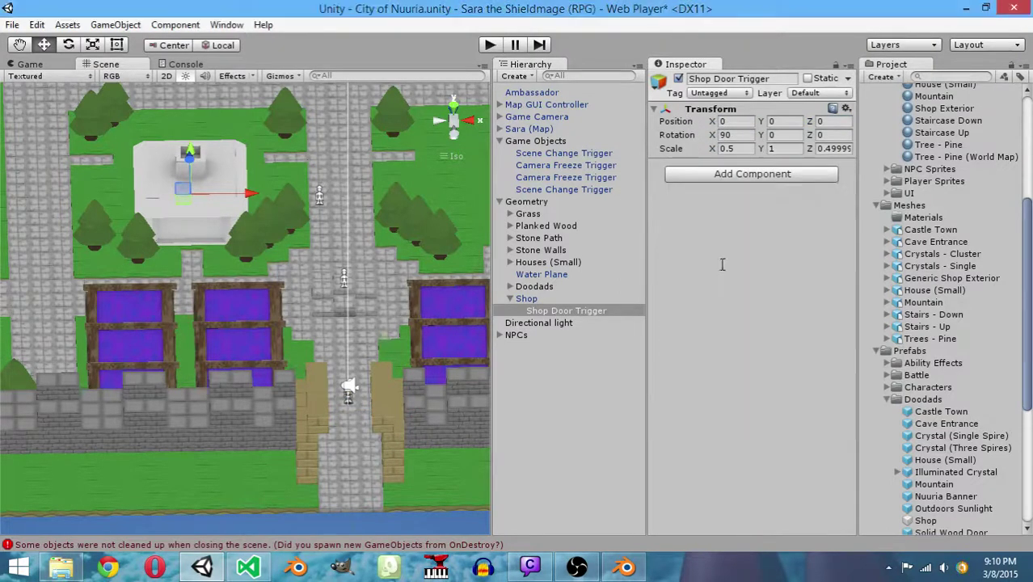
pyautogui.click(703, 261)
pyautogui.write('2')
pyautogui.press('Tab')
pyautogui.write('2')
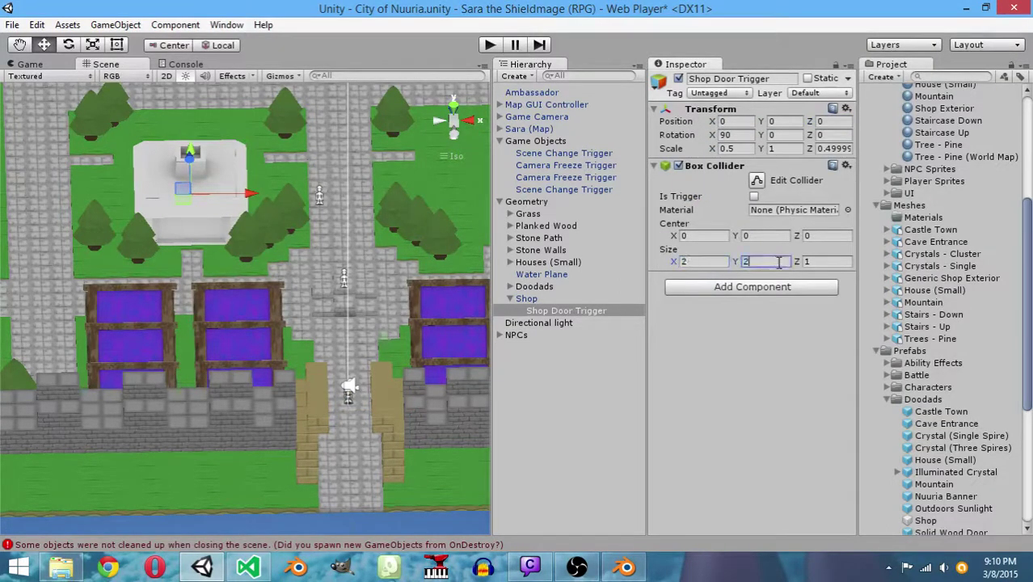
pyautogui.press('Tab')
pyautogui.write('2')
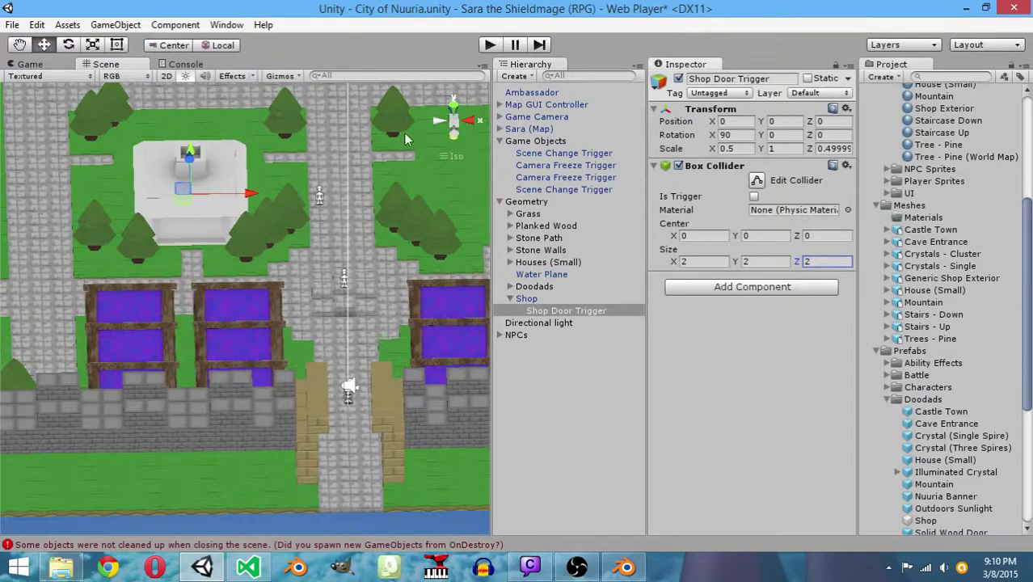
# Move Shop Door Trigger from the shop's centre to its front side, with the local Y position set to 1
pyautogui.click(454, 105)
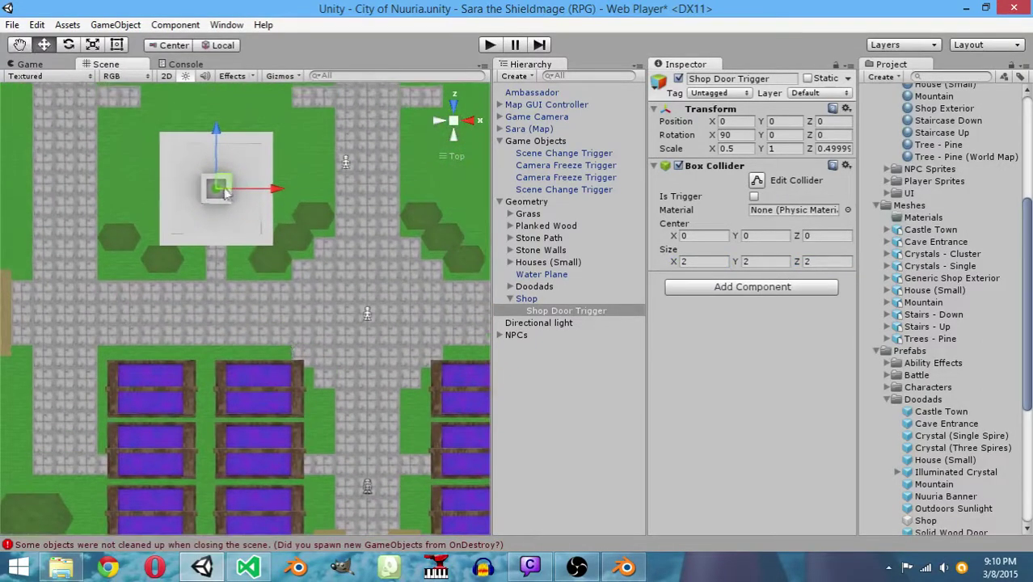
pyautogui.moveTo(215, 189); pyautogui.dragTo(216, 188)
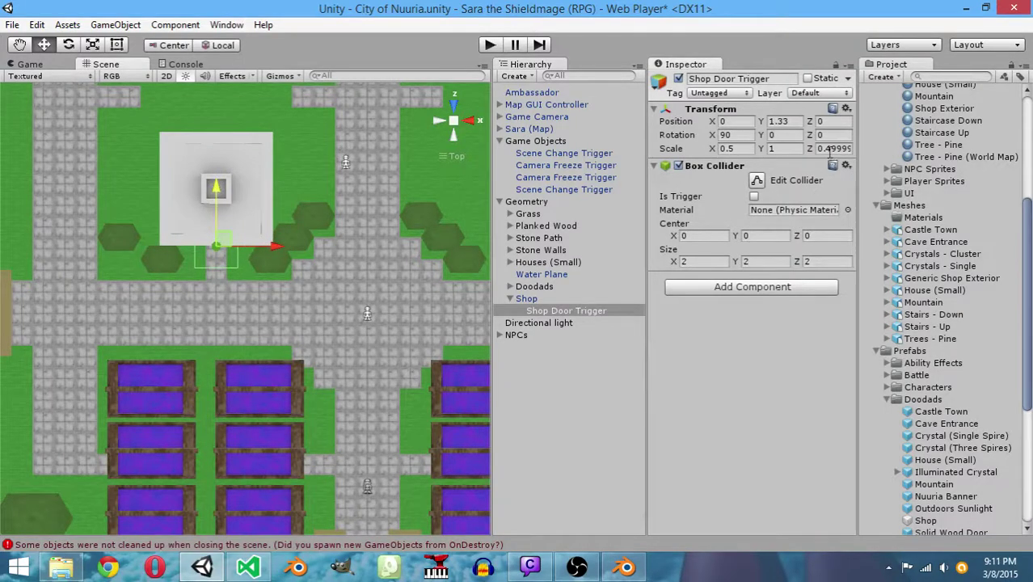
pyautogui.click(783, 122)
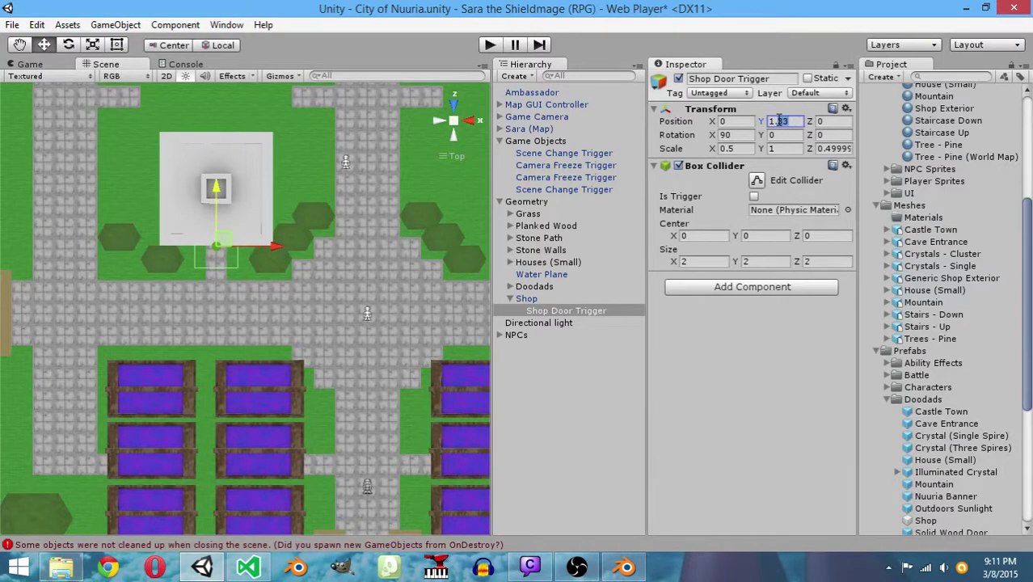
pyautogui.write('1.5')
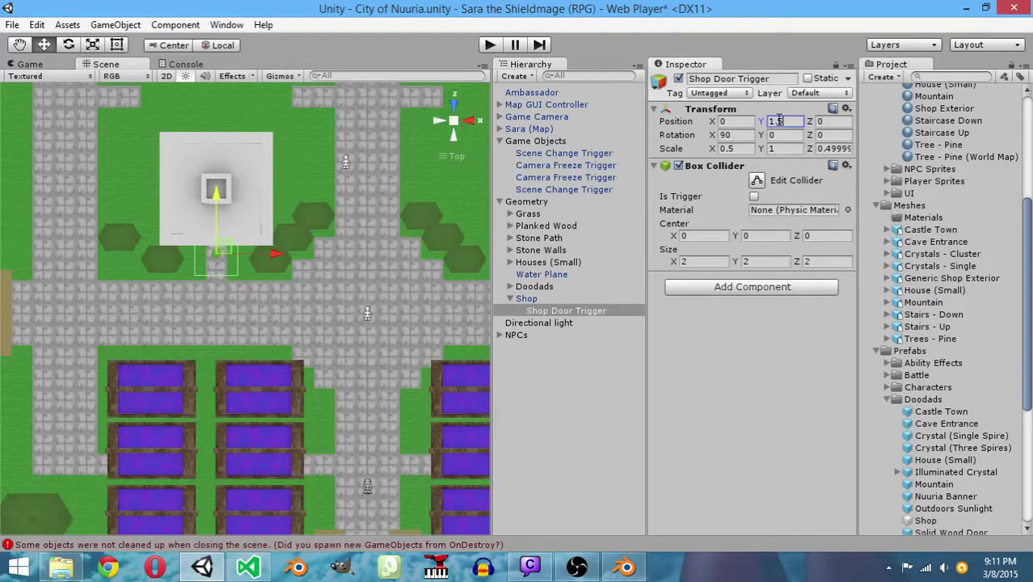
pyautogui.press('BackSpace')
pyautogui.write('25')
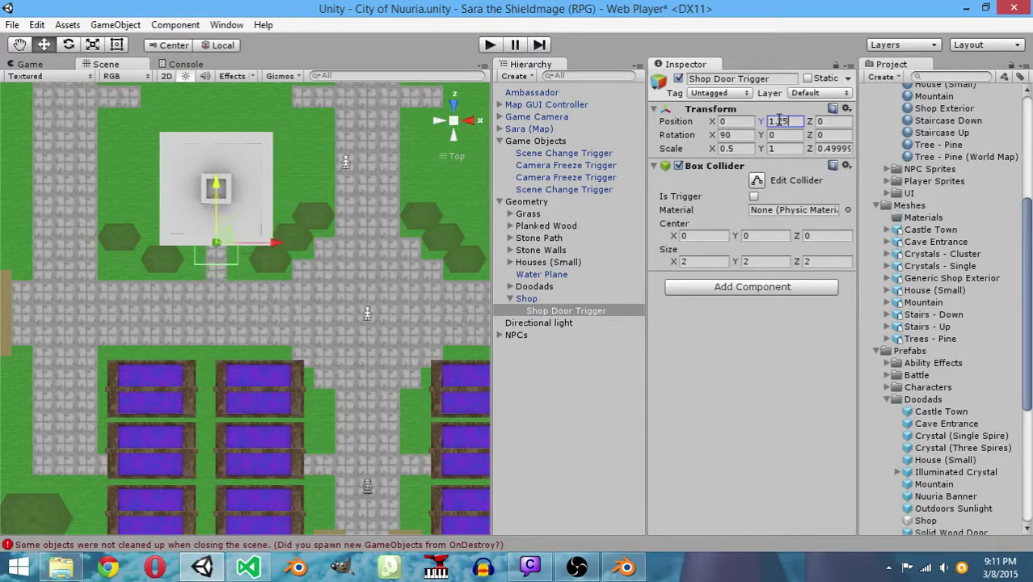
pyautogui.press('BackSpace')
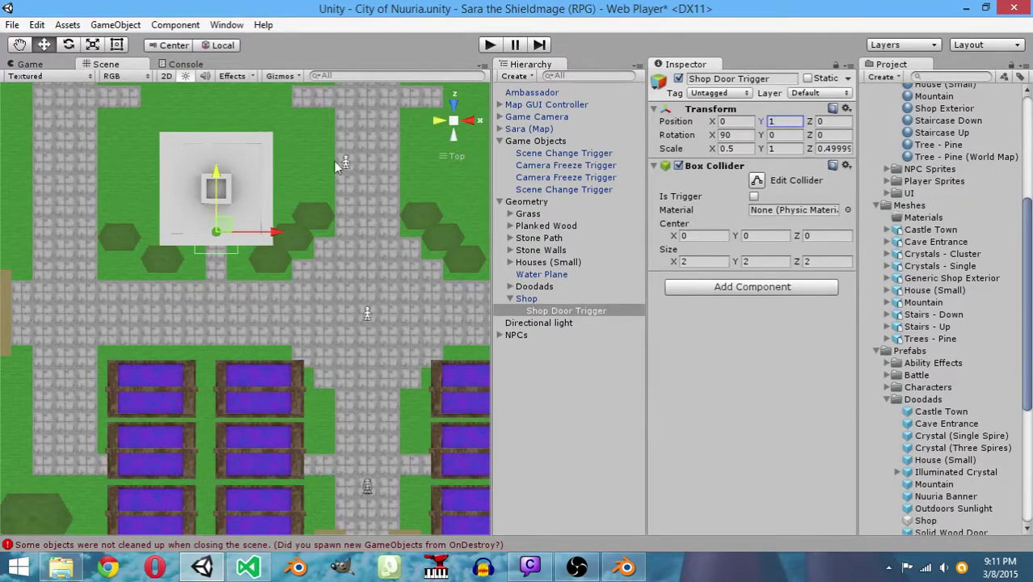
# Lower Shop Door Trigger at the front of the shop by setting its local Z position to -0.5
pyautogui.keyDown('alt'); pyautogui.moveTo(262, 236); pyautogui.dragTo(149, 429); pyautogui.keyUp('alt')
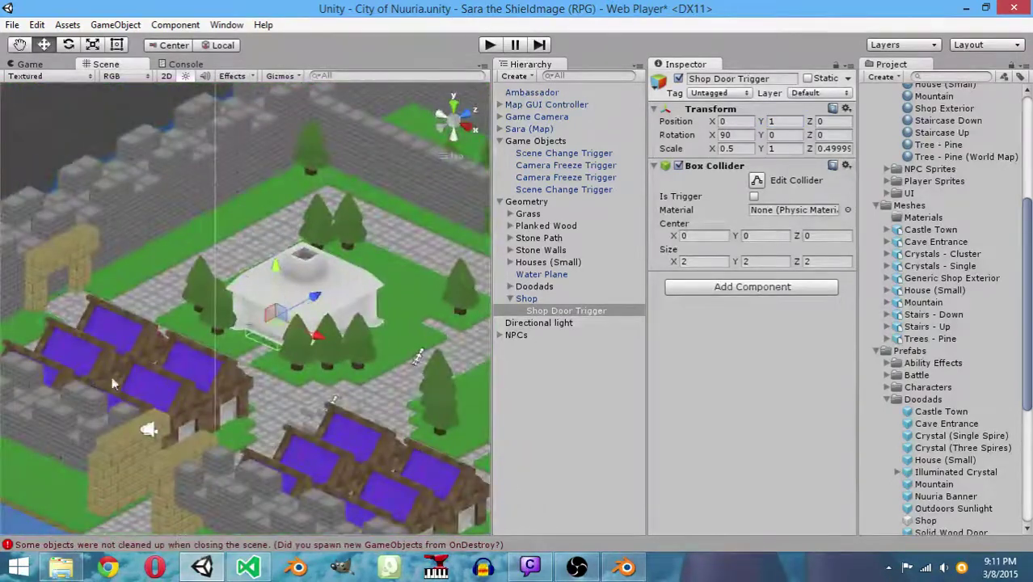
pyautogui.keyDown('alt'); pyautogui.moveTo(283, 274); pyautogui.dragTo(460, 416); pyautogui.keyUp('alt')
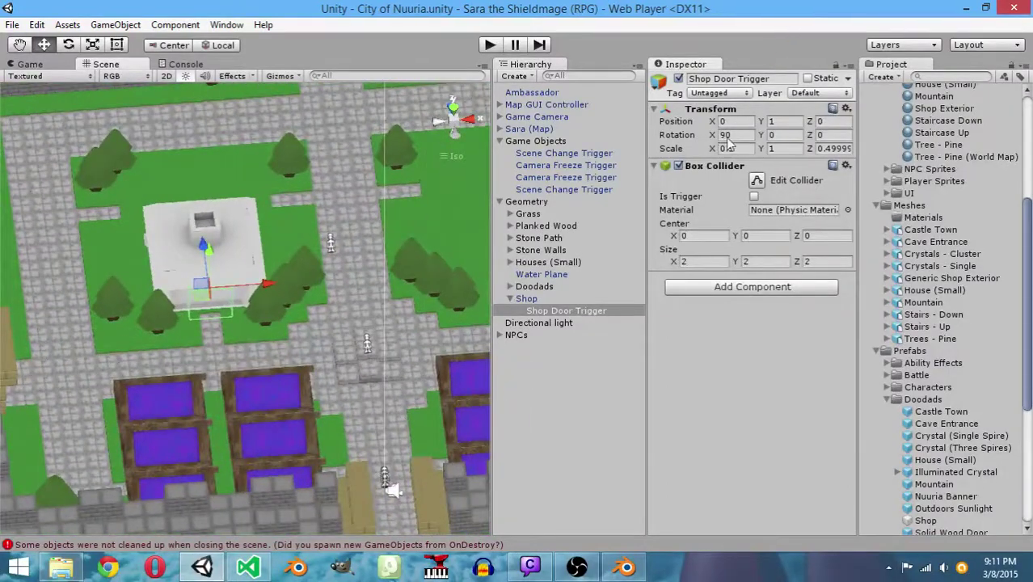
pyautogui.keyDown('alt'); pyautogui.moveTo(329, 313); pyautogui.dragTo(170, 224); pyautogui.keyUp('alt')
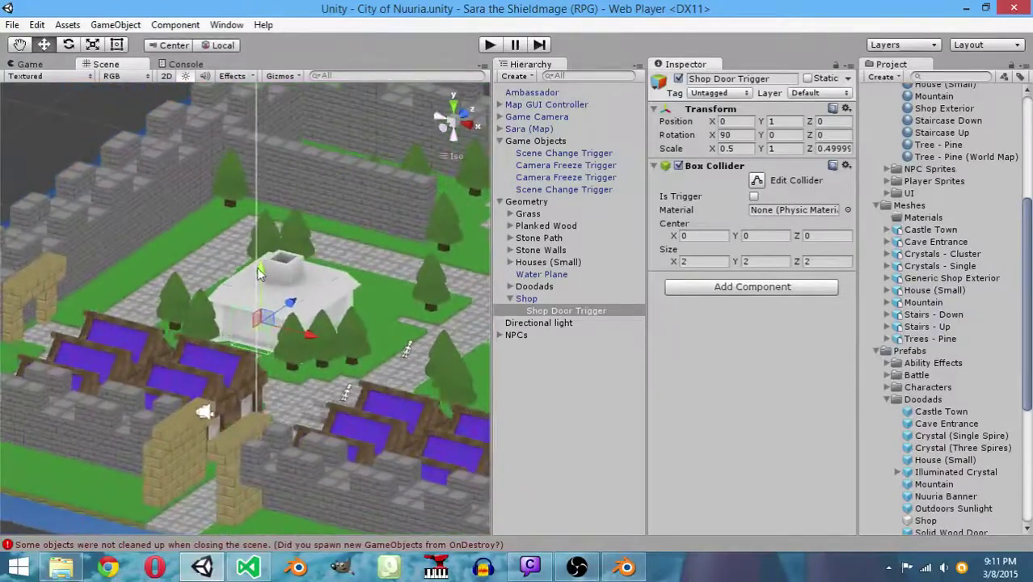
pyautogui.moveTo(289, 304); pyautogui.dragTo(287, 312)
pyautogui.click(845, 121)
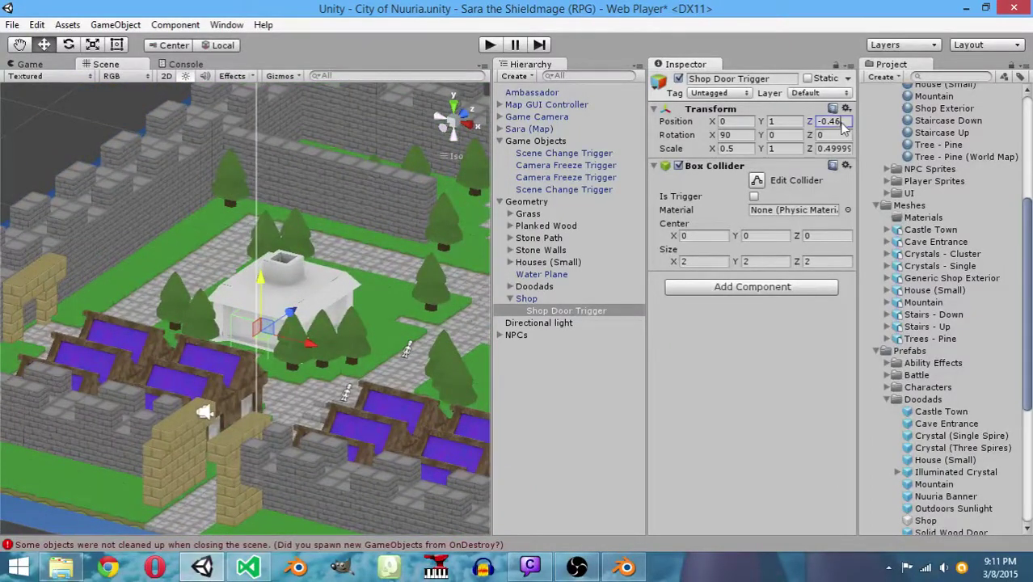
pyautogui.write('-0.5')
pyautogui.click(498, 323)
# Create an empty child object under the Shop and name it Shop Door
pyautogui.click(544, 299)
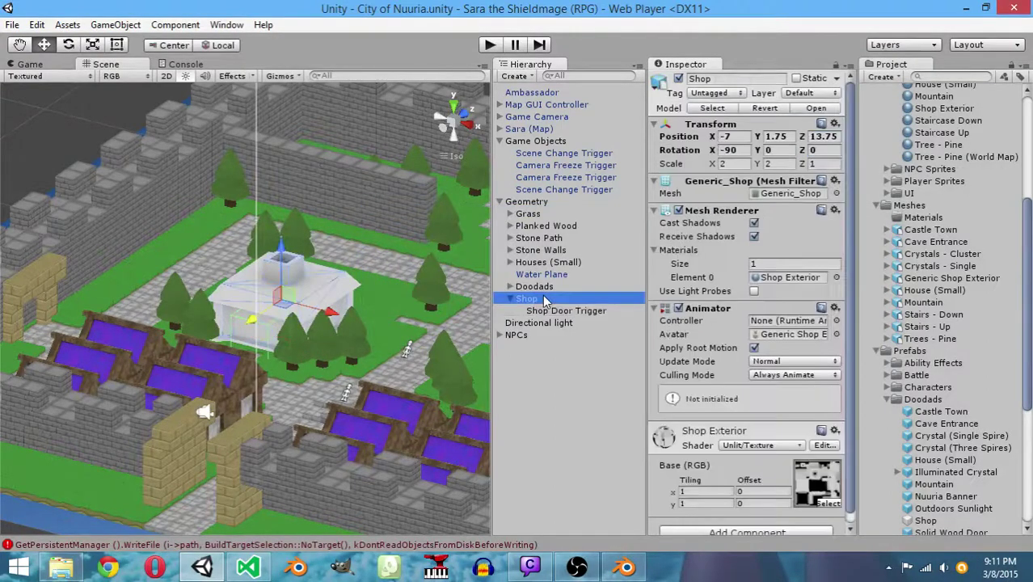
pyautogui.rightClick(544, 299)
pyautogui.click(582, 418)
pyautogui.click(569, 335)
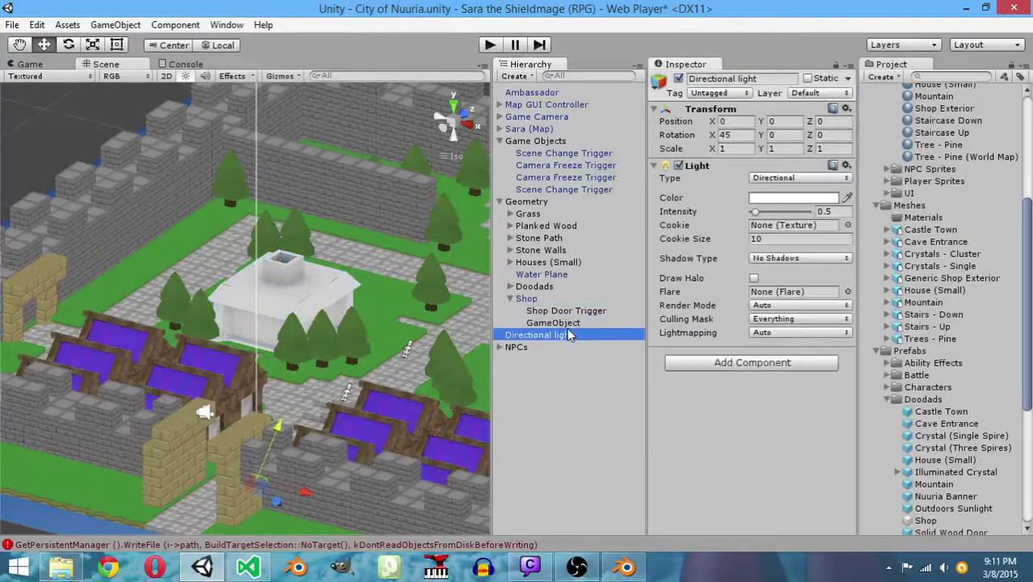
pyautogui.click(577, 321)
pyautogui.click(577, 321)
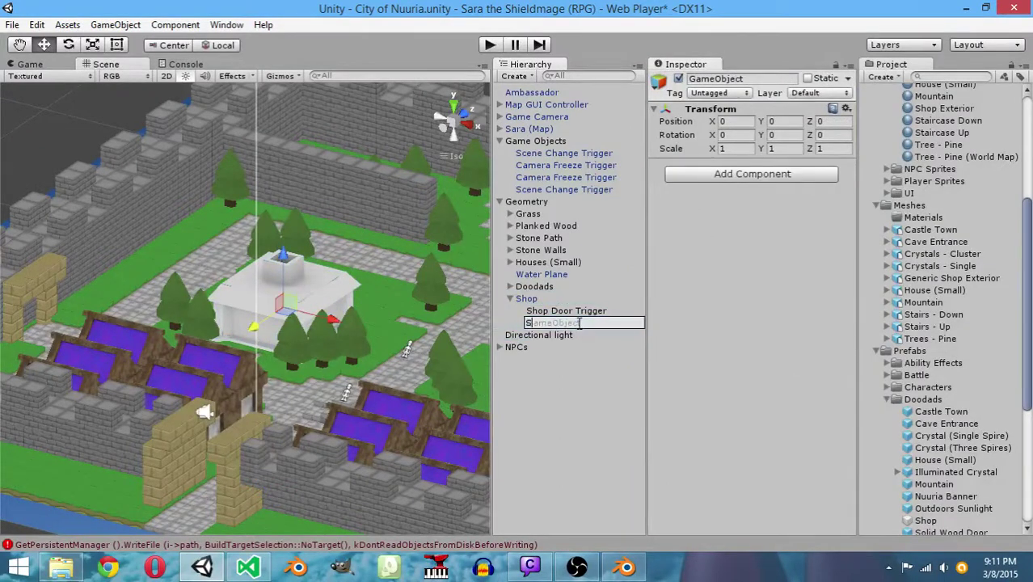
pyautogui.write('Shop Door')
pyautogui.press('Return')
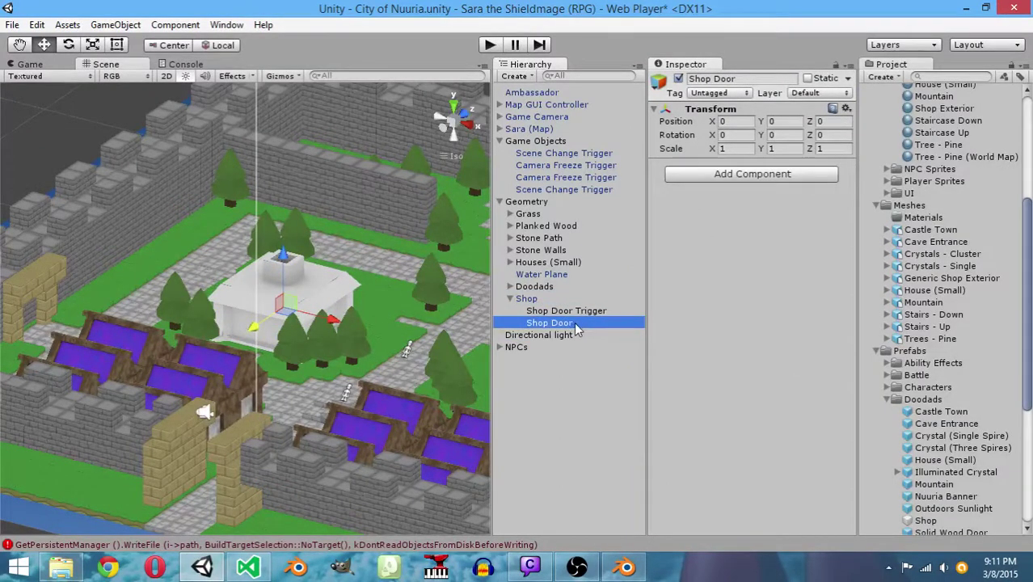
# Set Shop Door's local position to Y 1 and Z -0.5 to match the trigger, and nest Shop Door Trigger under Shop Door
pyautogui.click(563, 311)
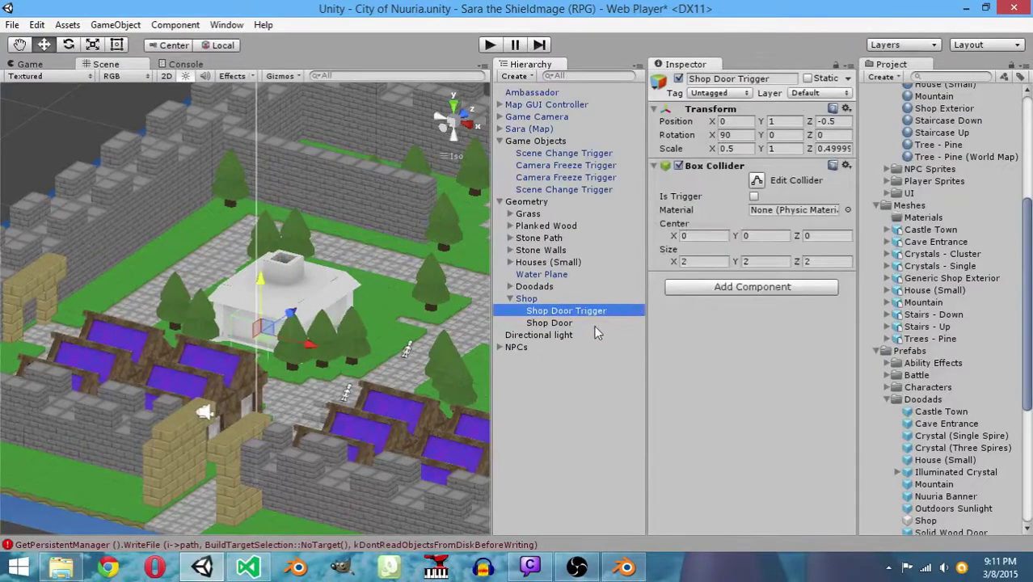
pyautogui.click(582, 322)
pyautogui.click(780, 121)
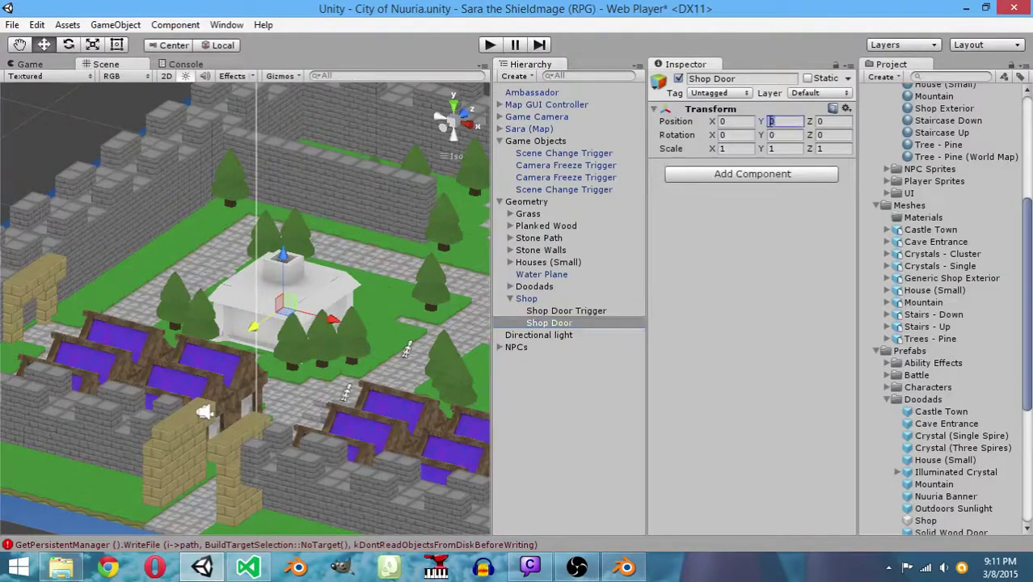
pyautogui.write('1')
pyautogui.press('Tab')
pyautogui.write('-0.')
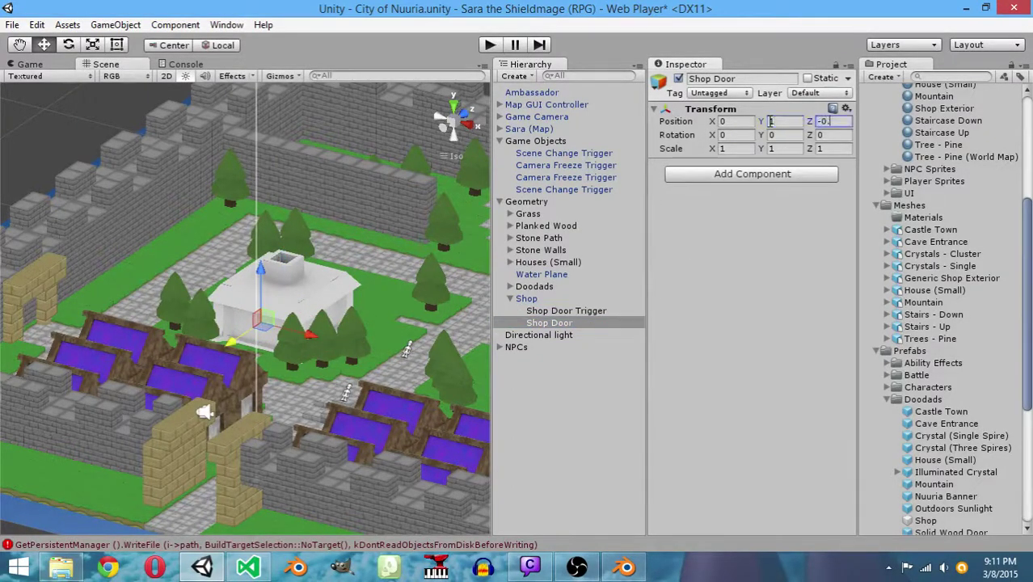
pyautogui.write('5')
pyautogui.moveTo(570, 312); pyautogui.dragTo(566, 324)
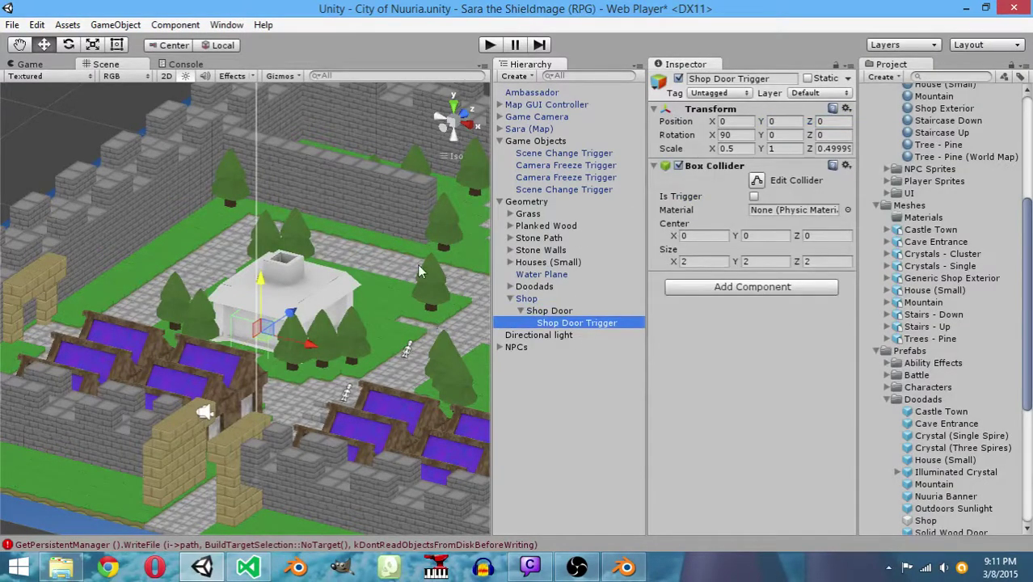
# Check the transform scale of Shop Door Trigger and of its parent Shop
pyautogui.keyDown('alt'); pyautogui.click(345, 275); pyautogui.keyUp('alt')
pyautogui.keyDown('alt'); pyautogui.moveTo(204, 416); pyautogui.dragTo(217, 485); pyautogui.keyUp('alt')
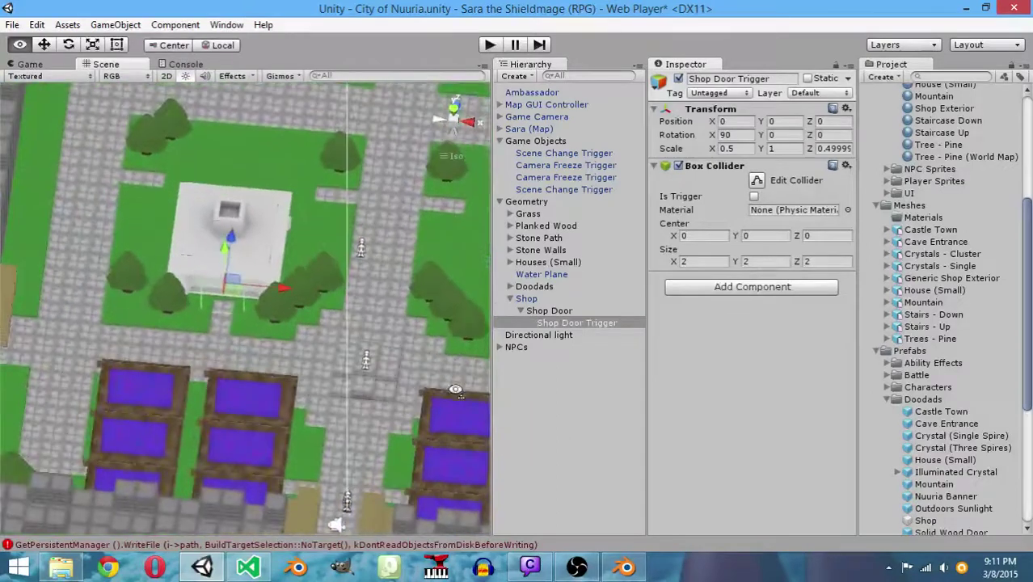
pyautogui.click(743, 148)
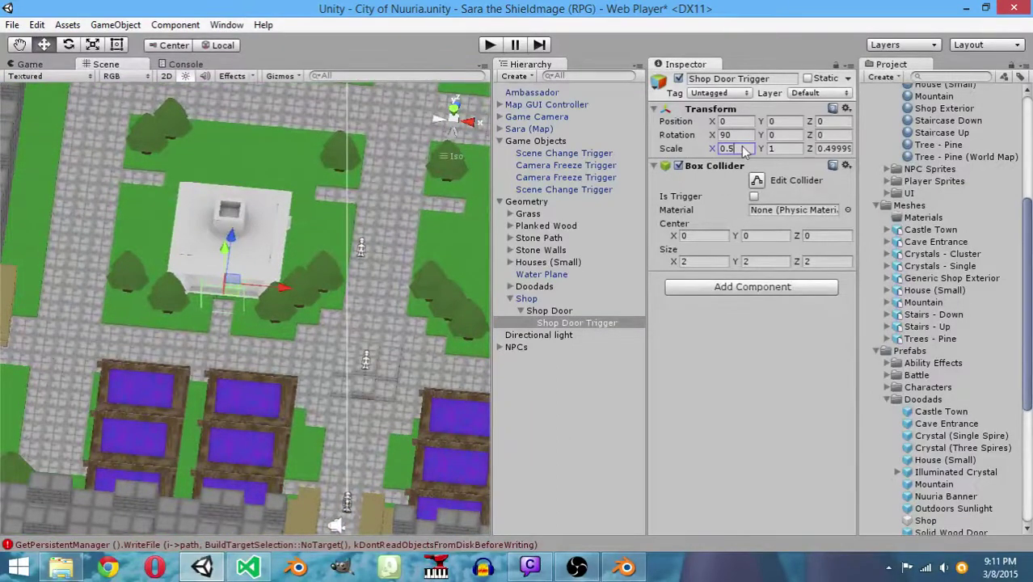
pyautogui.moveTo(742, 151); pyautogui.dragTo(708, 148)
pyautogui.click(527, 299)
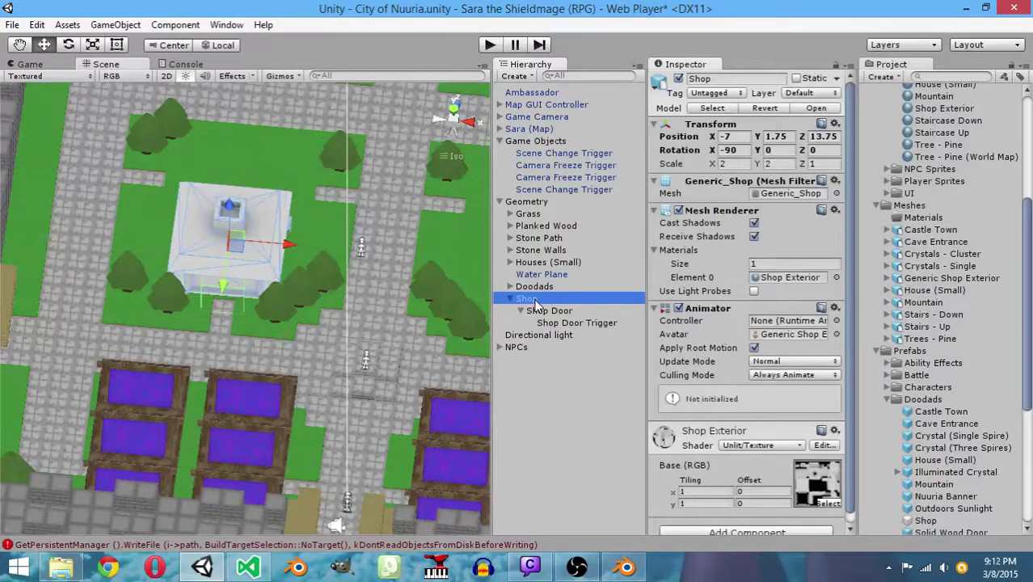
pyautogui.moveTo(208, 572)
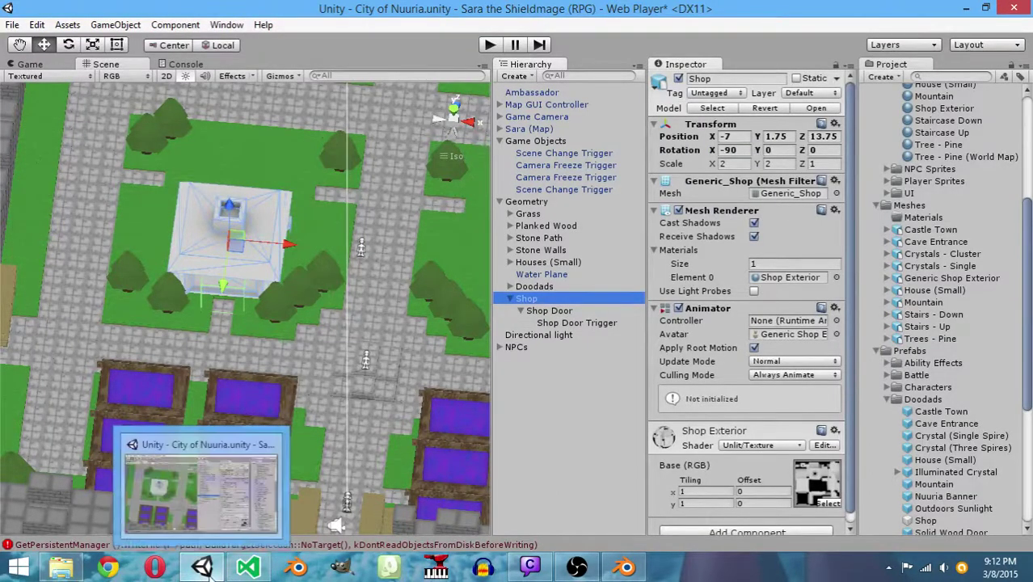
# Switch to Blender, apply rotation and scale to the Generic Shop object, and save the blend file over the existing one
pyautogui.click(623, 567)
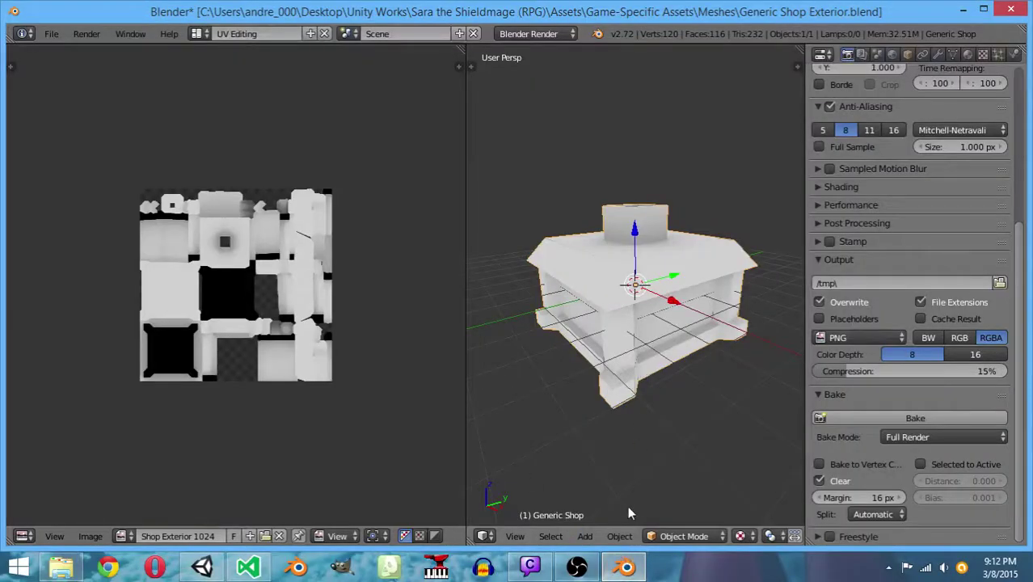
pyautogui.click(619, 536)
pyautogui.moveTo(636, 420)
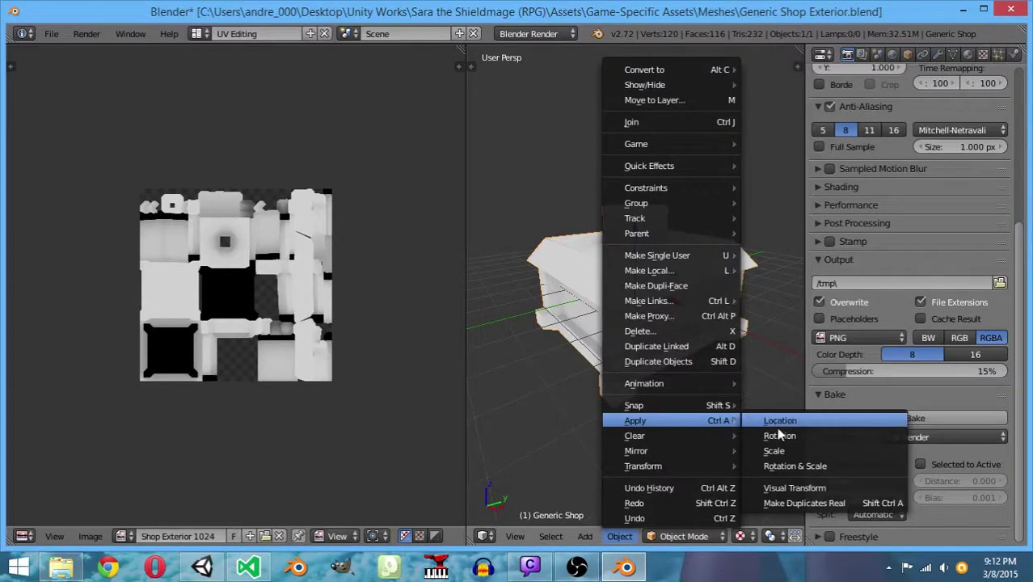
pyautogui.click(785, 466)
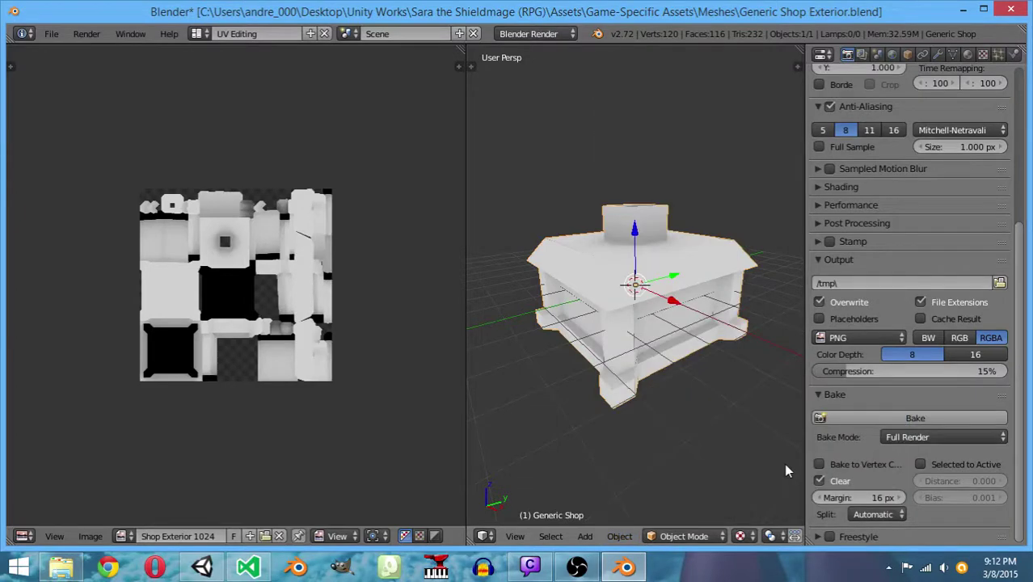
pyautogui.hotkey('ctrl', 's')
pyautogui.click(668, 383)
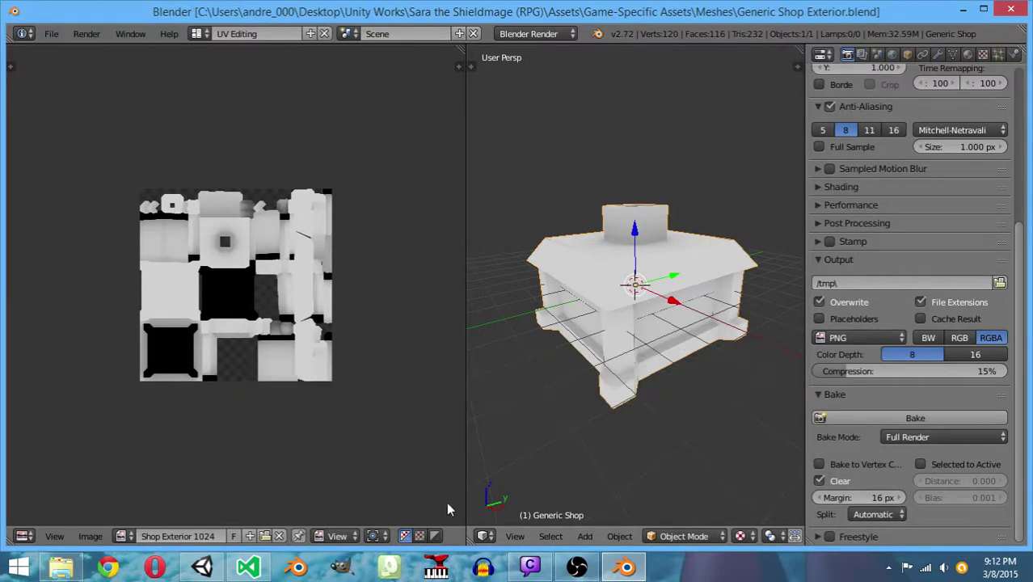
# Switch back to Unity and delete the Shop Exterior 1024 material and its Materials folder inside Meshes
pyautogui.click(201, 567)
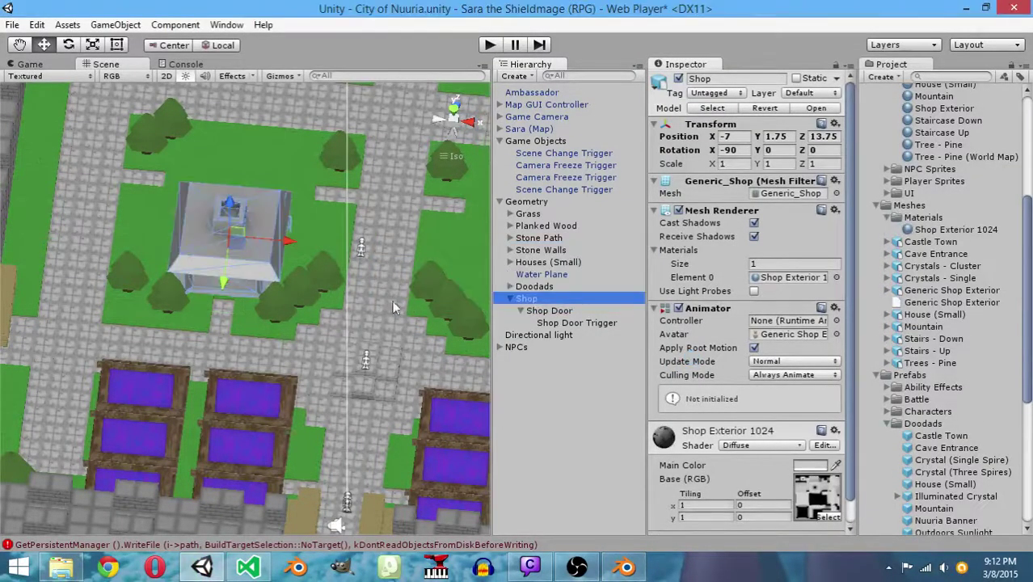
pyautogui.click(926, 232)
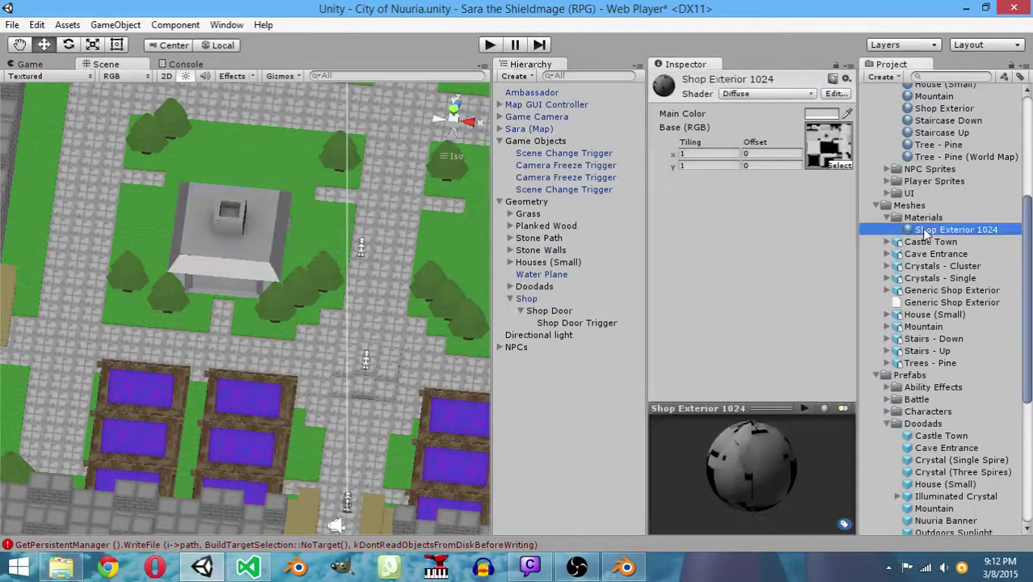
pyautogui.press('Delete')
pyautogui.press('Return')
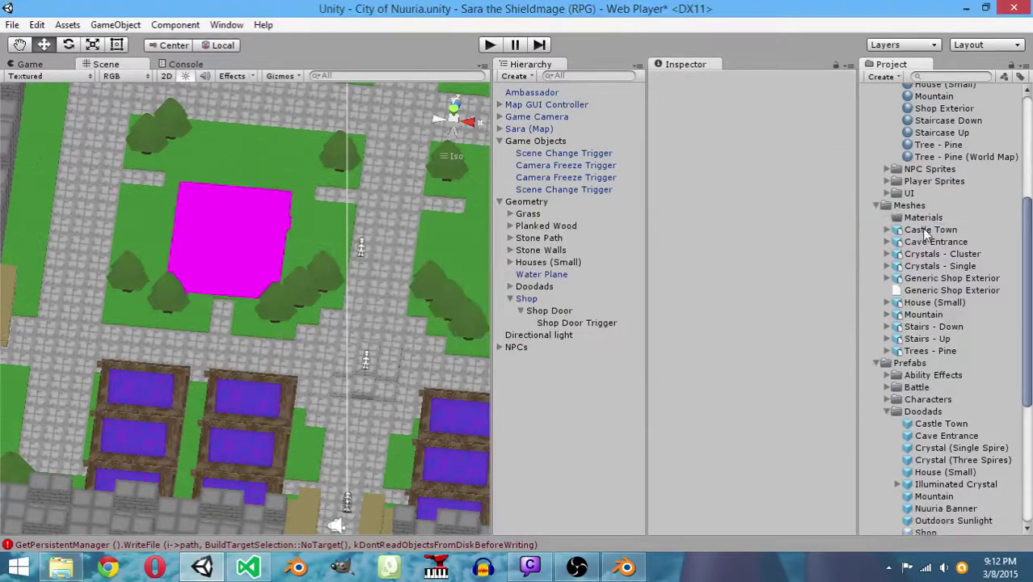
pyautogui.click(921, 207)
pyautogui.click(922, 218)
pyautogui.press('Delete')
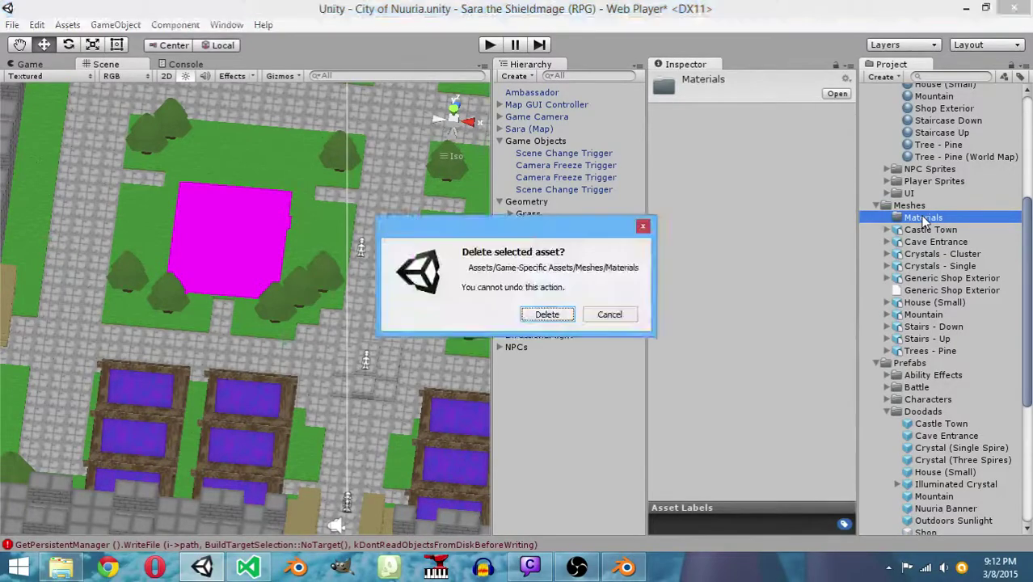
pyautogui.press('Escape')
# Assign the Shop Exterior material to the Shop's mesh renderer in place of the missing one
pyautogui.click(234, 193)
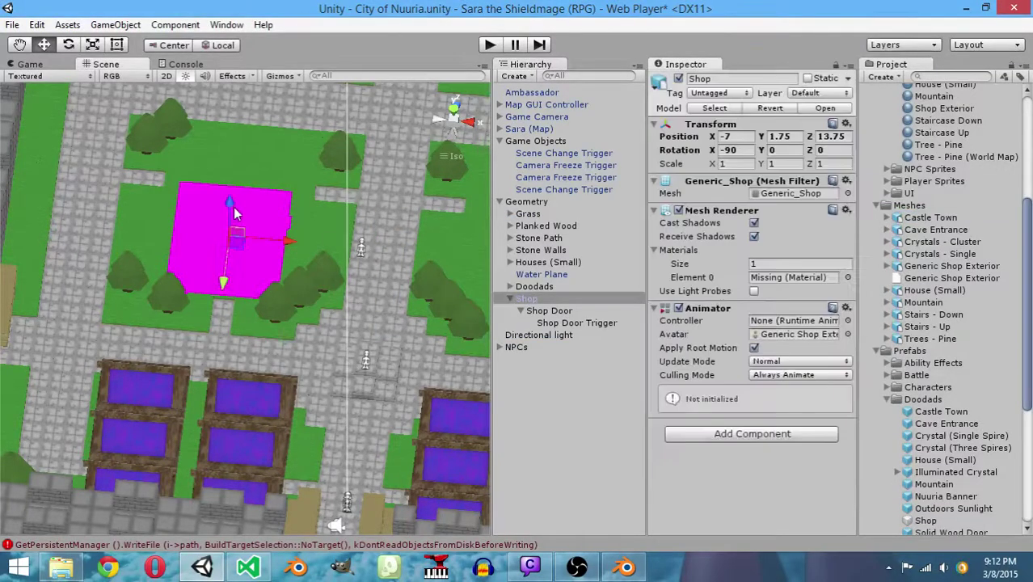
pyautogui.click(847, 278)
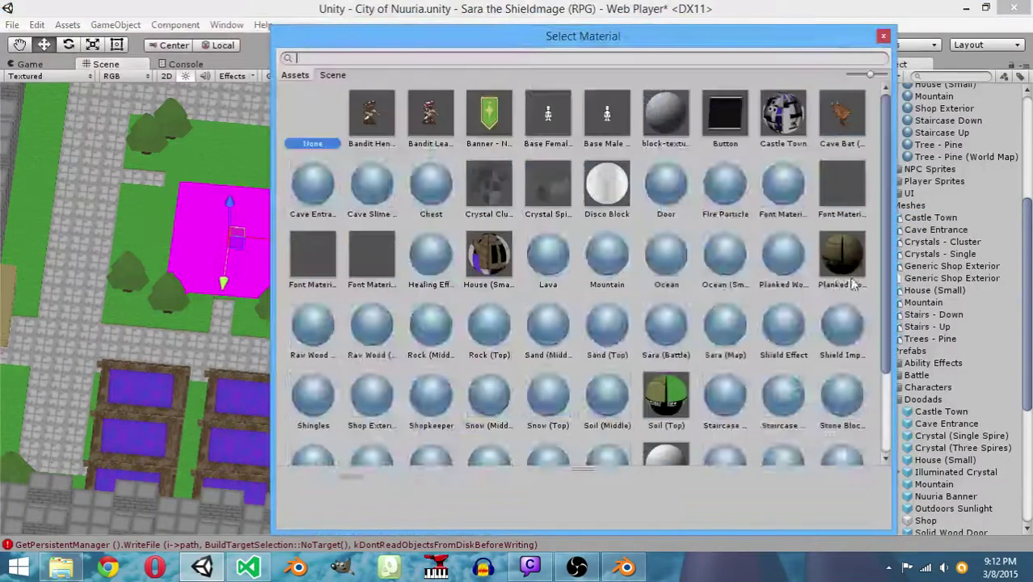
pyautogui.click(628, 188)
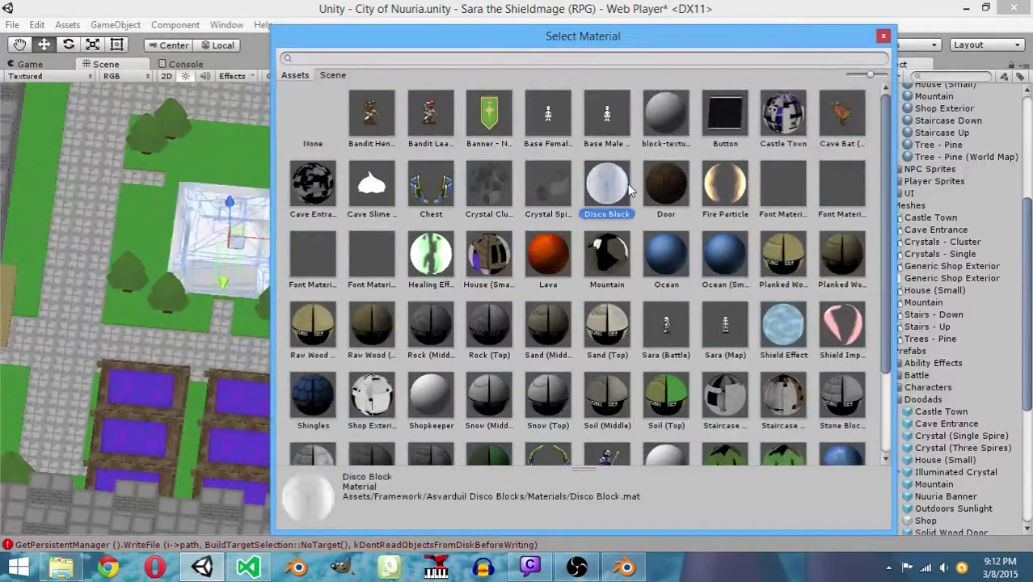
pyautogui.scroll(-3, 635, 210)
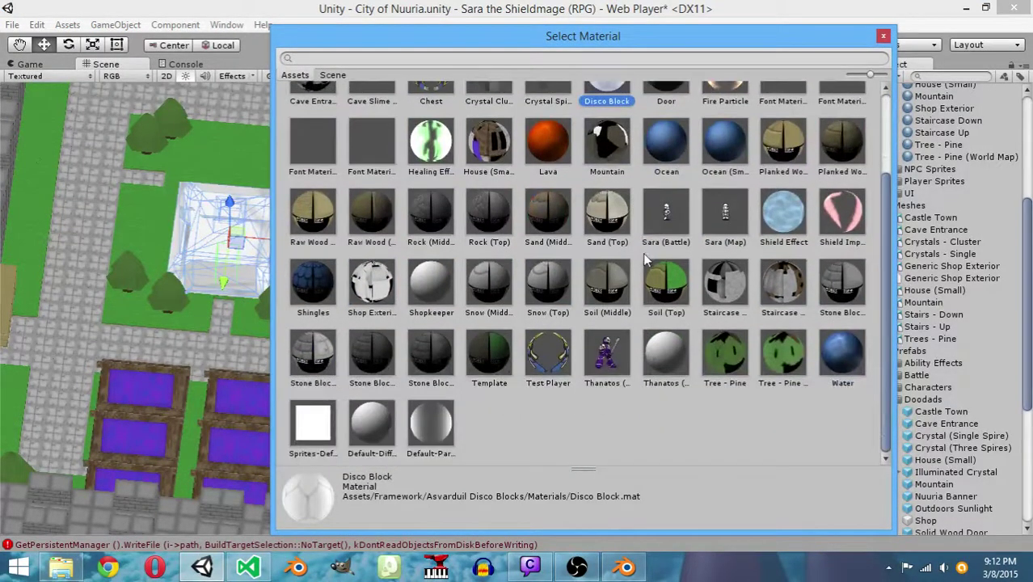
pyautogui.scroll(3, 644, 259)
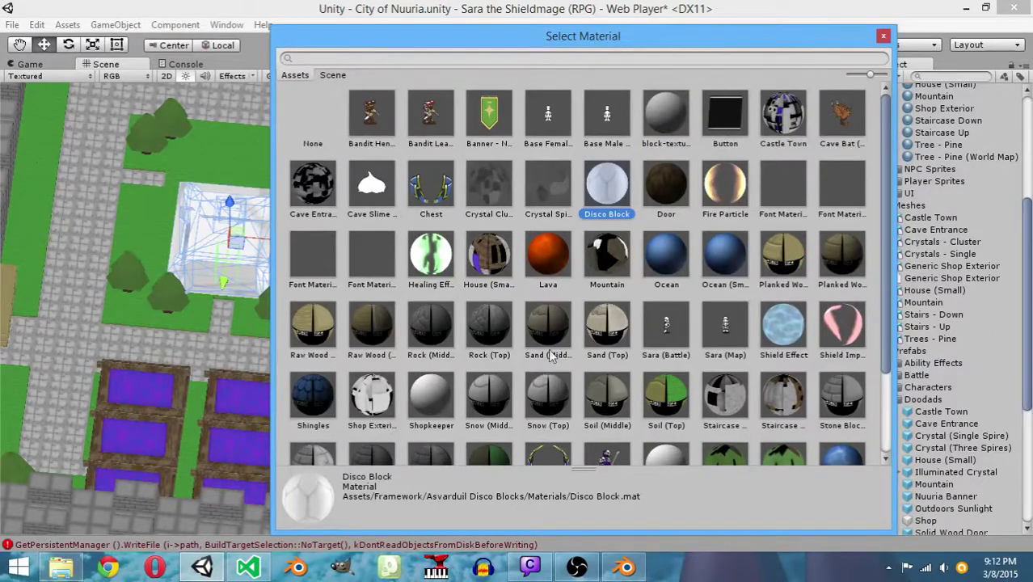
pyautogui.click(383, 396)
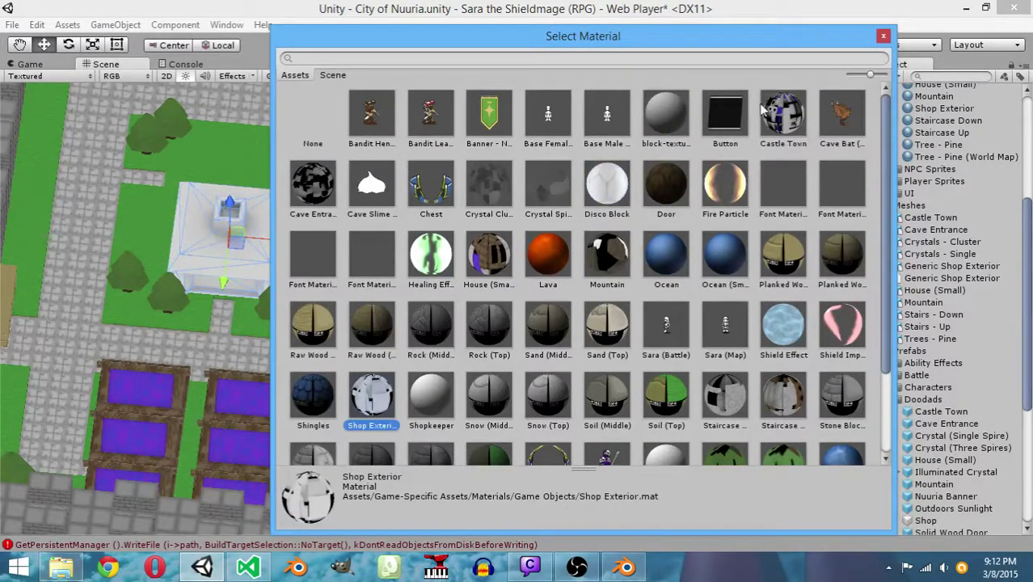
pyautogui.click(885, 38)
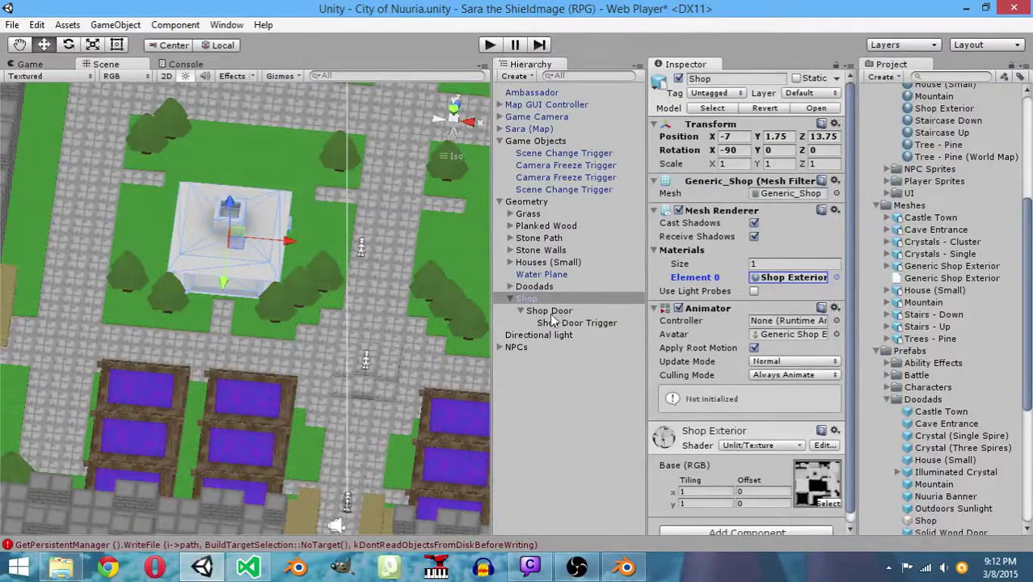
# Set the X and Z scale of Shop Door Trigger to 1
pyautogui.click(548, 314)
pyautogui.click(552, 323)
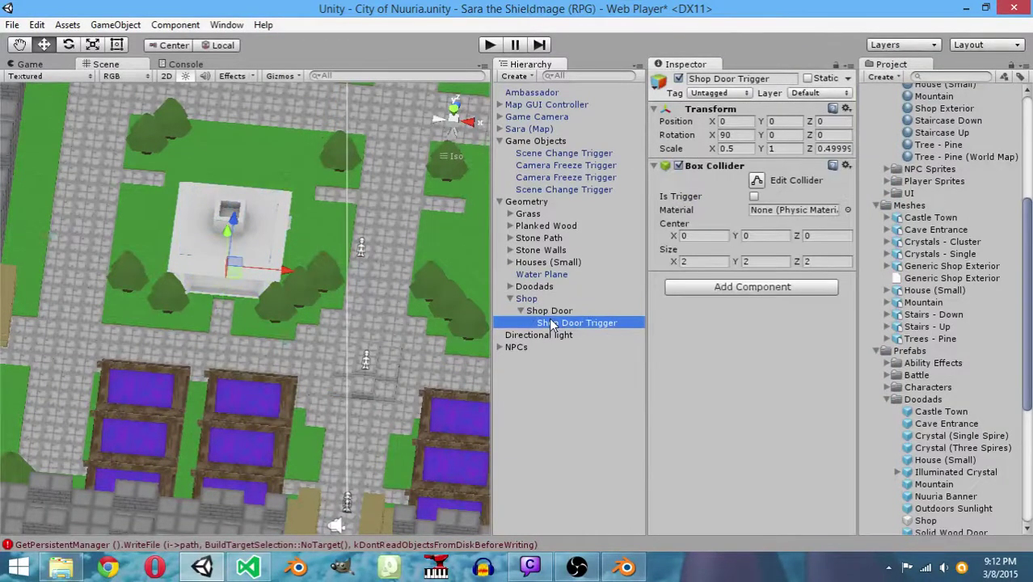
pyautogui.doubleClick(549, 311)
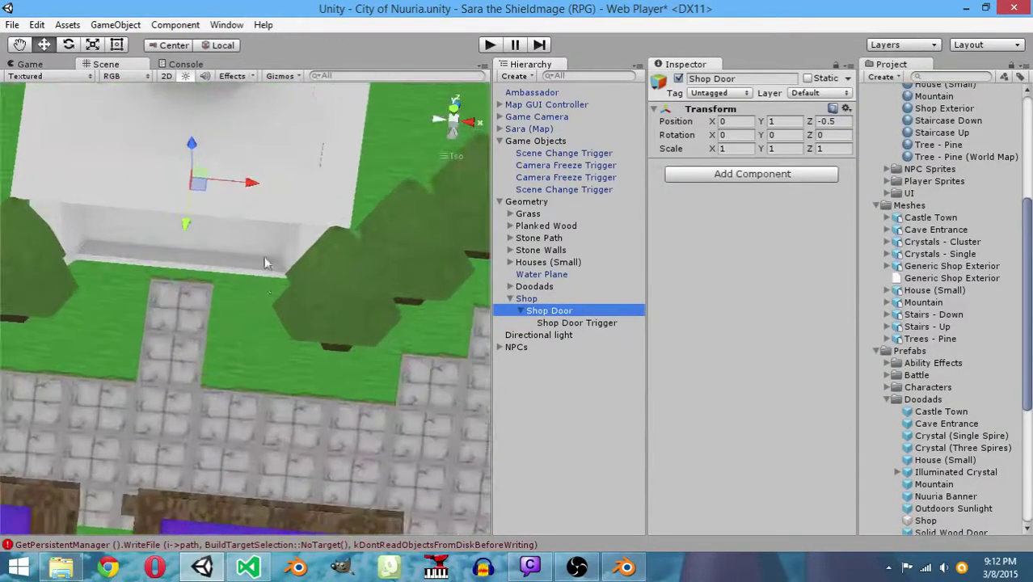
pyautogui.keyDown('alt'); pyautogui.moveTo(264, 256); pyautogui.dragTo(467, 246); pyautogui.keyUp('alt')
pyautogui.click(555, 324)
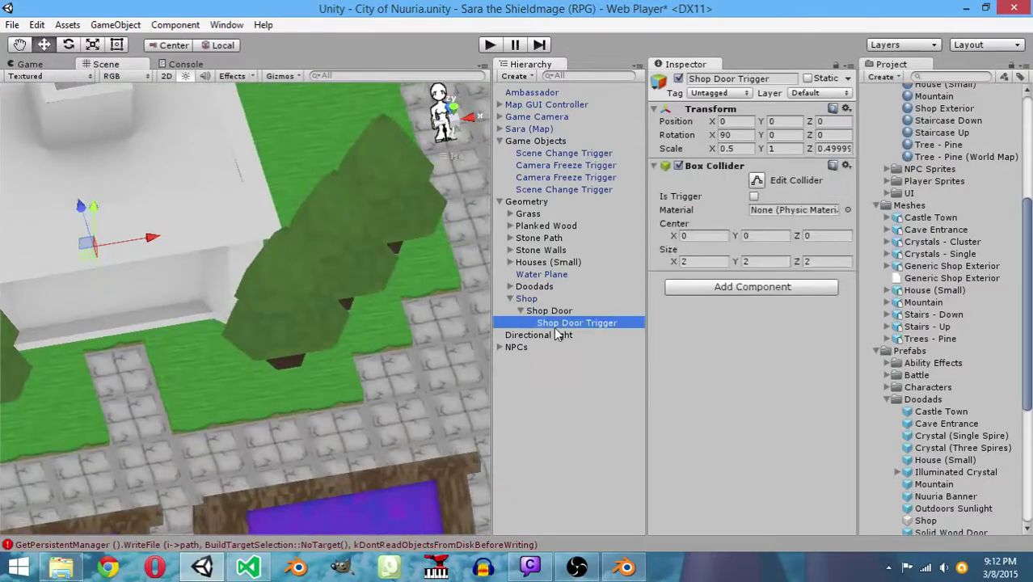
pyautogui.click(735, 143)
pyautogui.write('1')
pyautogui.click(821, 149)
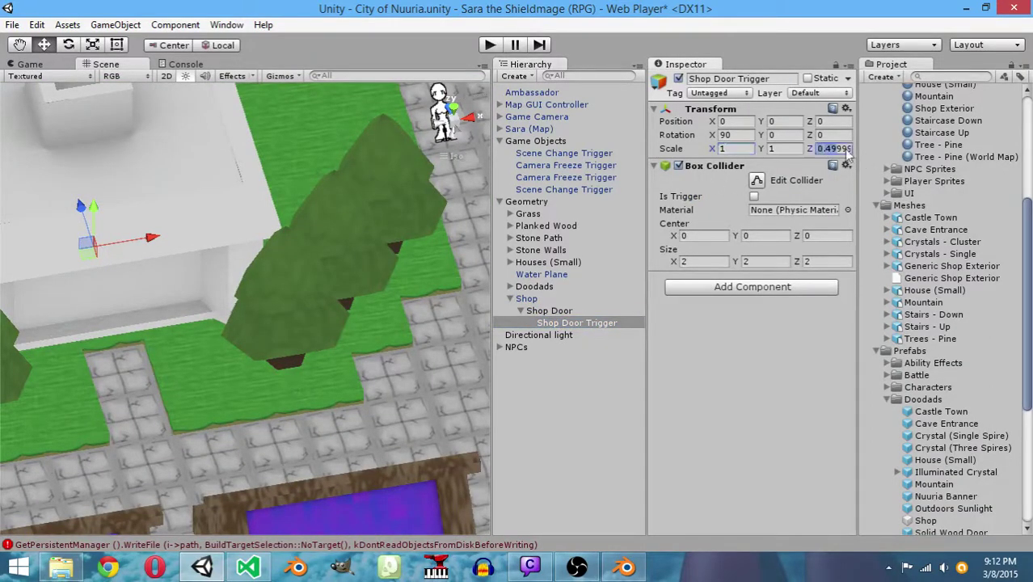
pyautogui.write('1')
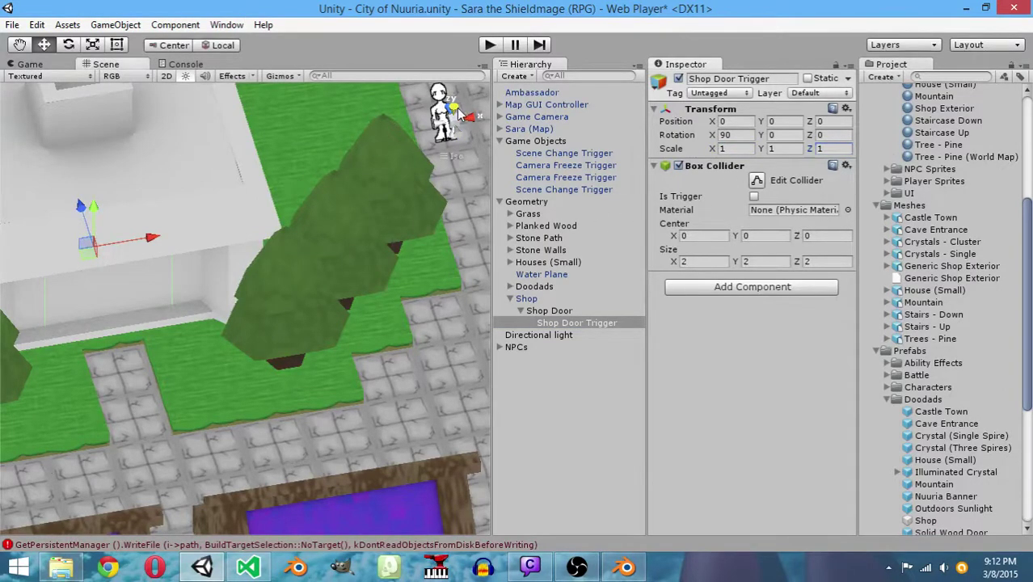
# Move Shop Door out to the shop's front wall and raise it, to about Y 1.87 and Z -0.24
pyautogui.click(454, 107)
pyautogui.scroll(-3, 208, 340)
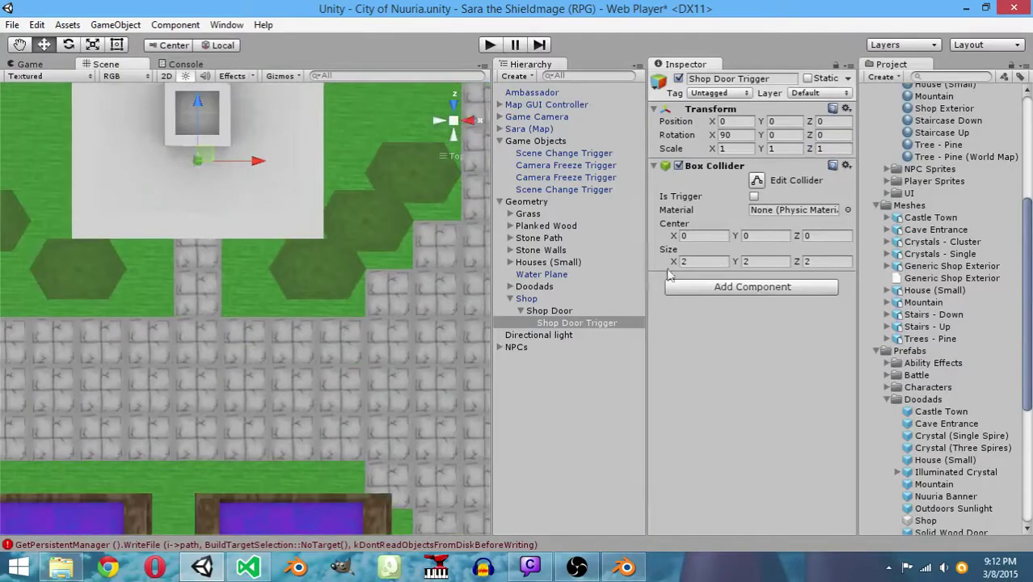
pyautogui.click(548, 311)
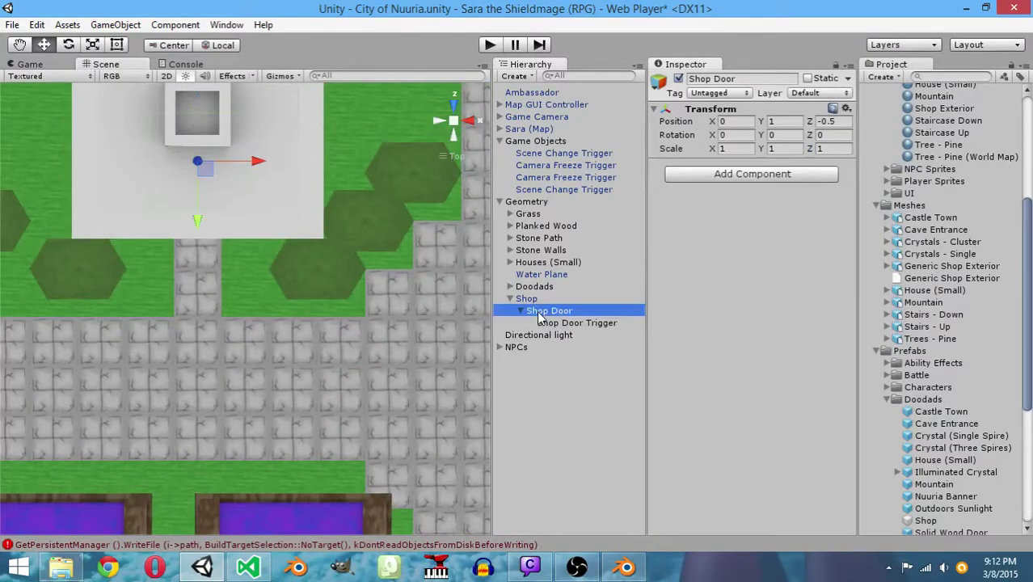
pyautogui.moveTo(198, 219); pyautogui.dragTo(196, 287)
pyautogui.keyDown('alt'); pyautogui.moveTo(273, 320); pyautogui.dragTo(250, 331); pyautogui.keyUp('alt')
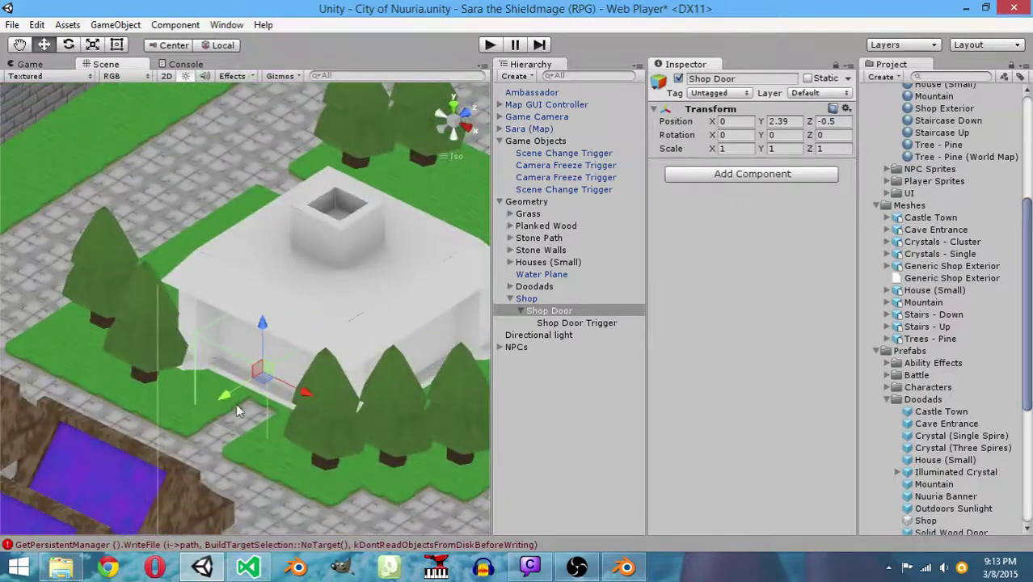
pyautogui.moveTo(236, 408); pyautogui.dragTo(239, 399)
pyautogui.moveTo(279, 321); pyautogui.dragTo(280, 311)
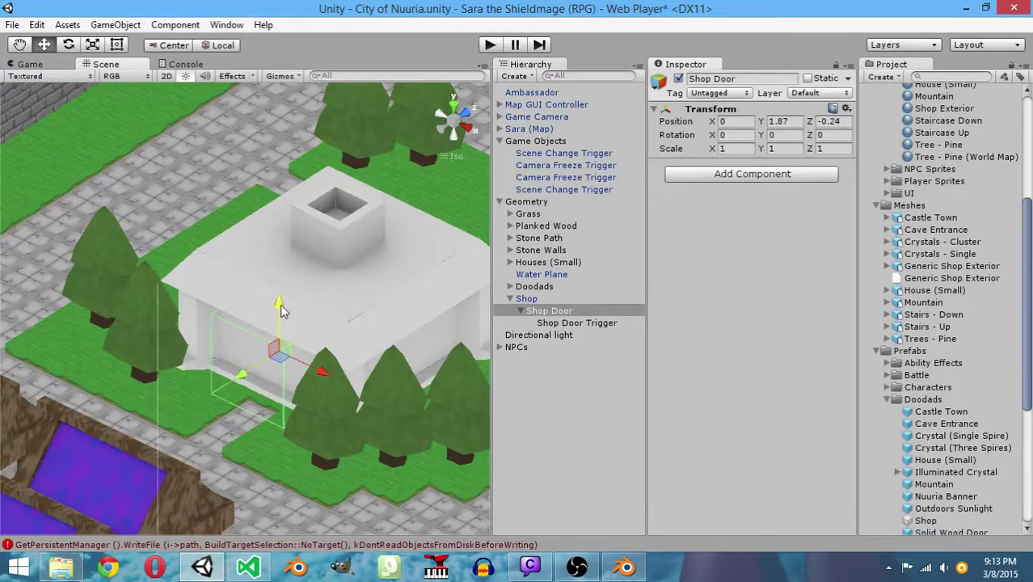
# Set Shop Door's local position to Y 2 and Z -0.25, and save the scene
pyautogui.click(841, 121)
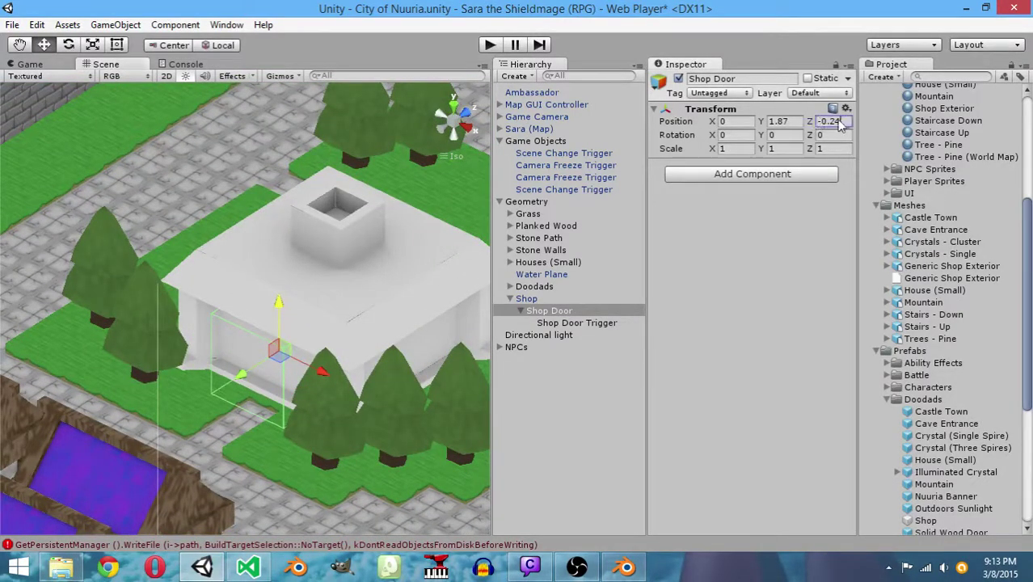
pyautogui.click(778, 121)
pyautogui.write('1.75')
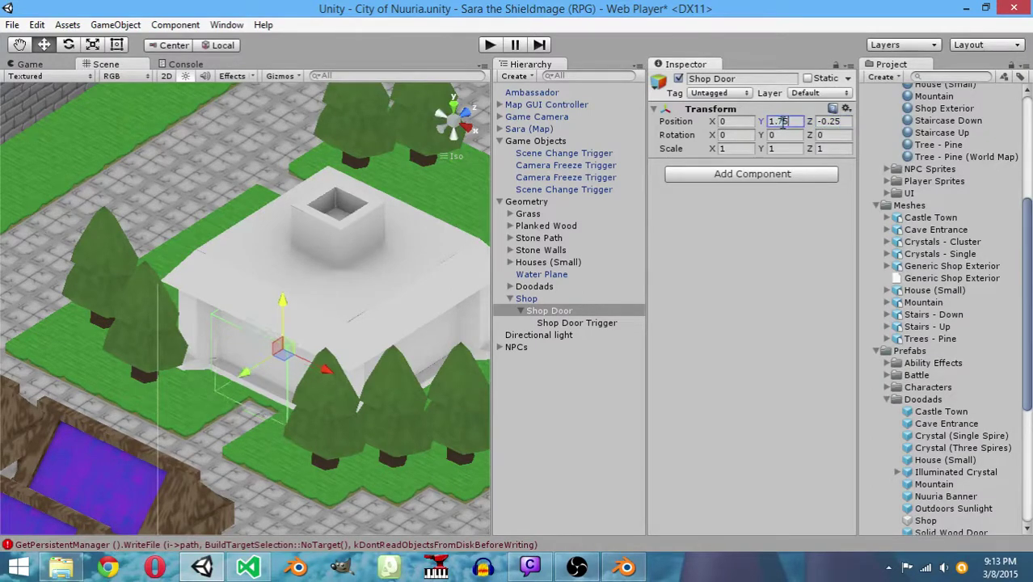
pyautogui.press('BackSpace')
pyautogui.press('BackSpace')
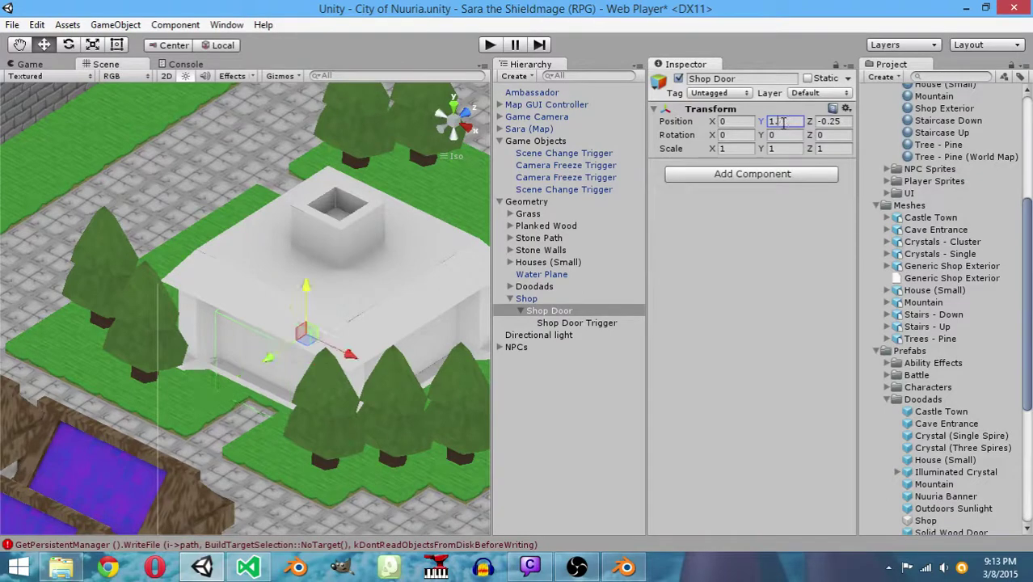
pyautogui.write('5')
pyautogui.press('BackSpace')
pyautogui.press('BackSpace')
pyautogui.write('.75')
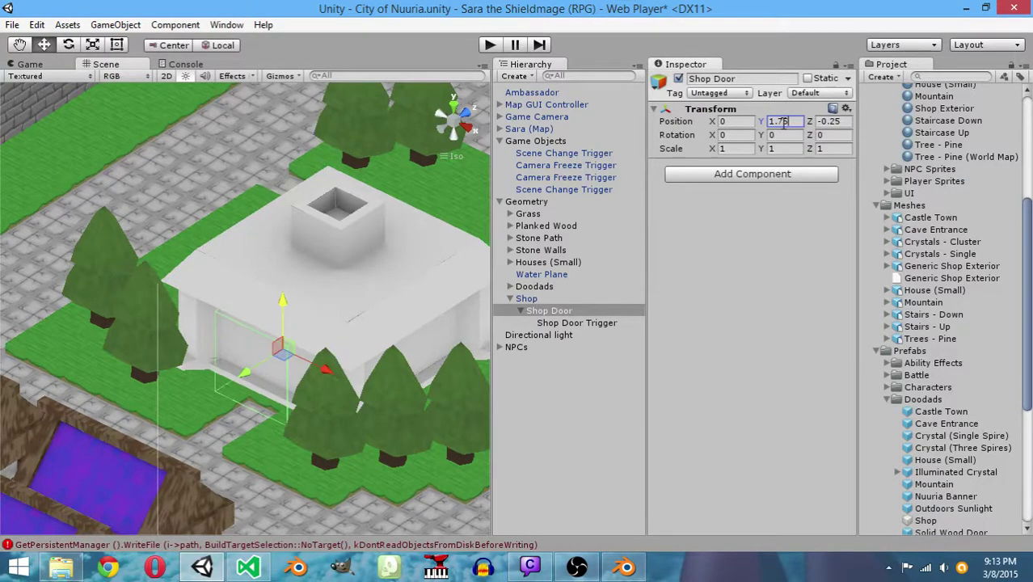
pyautogui.press('BackSpace')
pyautogui.press('BackSpace')
pyautogui.press('BackSpace')
pyautogui.press('BackSpace')
pyautogui.write('2')
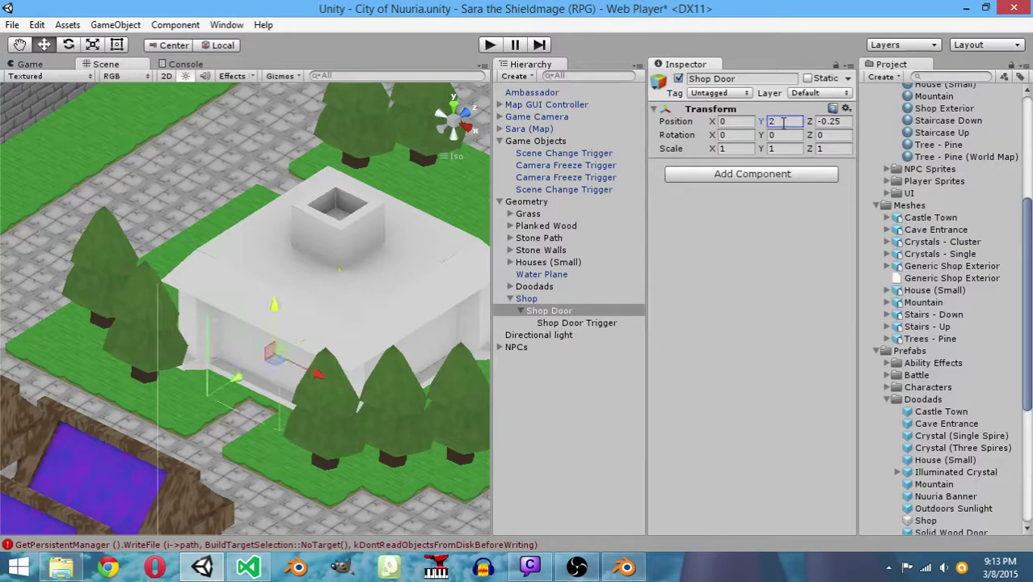
pyautogui.hotkey('ctrl', 's')
# Make the box collider of Shop Door Trigger a trigger and save the scene
pyautogui.click(616, 330)
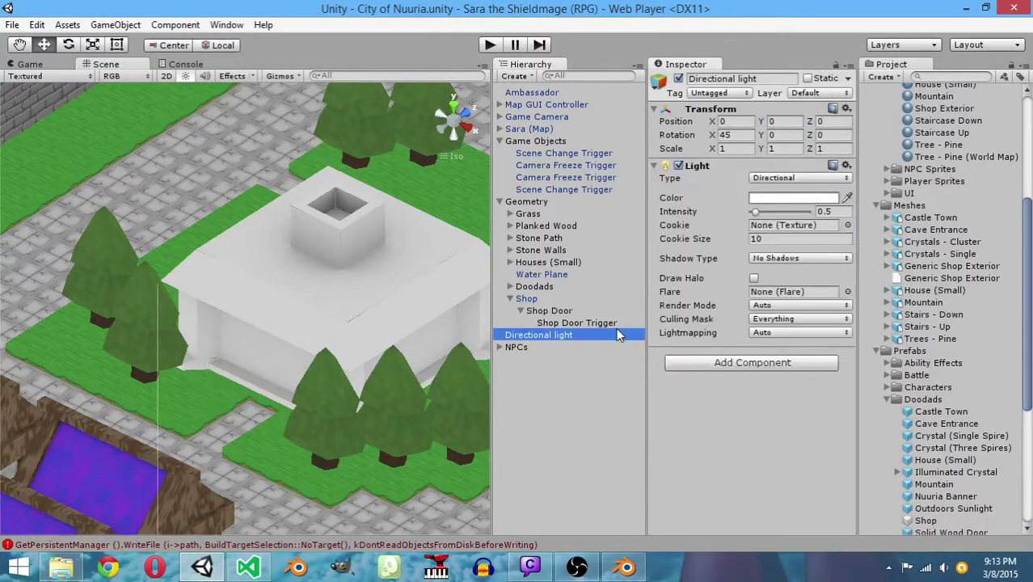
pyautogui.click(610, 321)
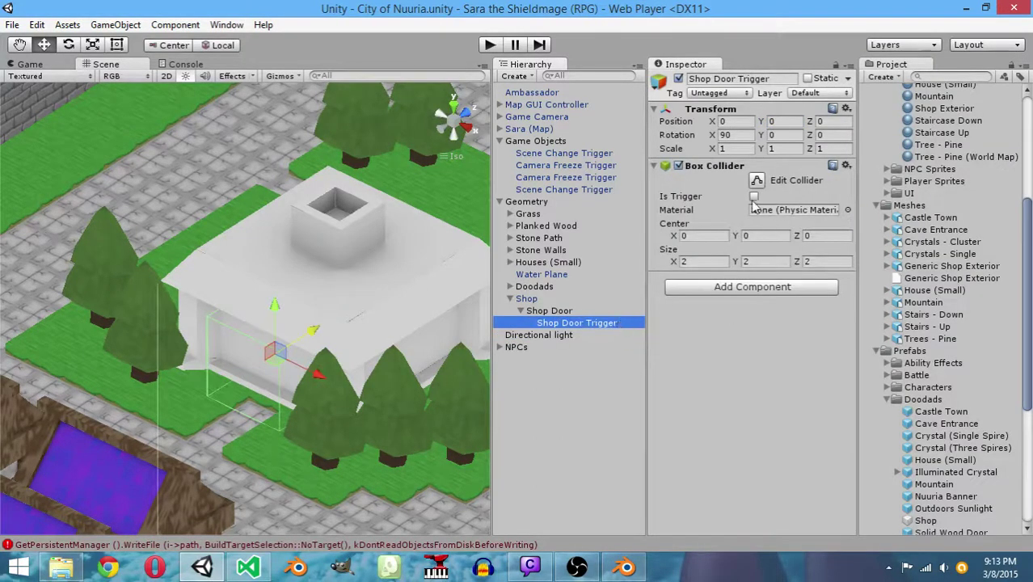
pyautogui.click(753, 197)
pyautogui.hotkey('ctrl', 's')
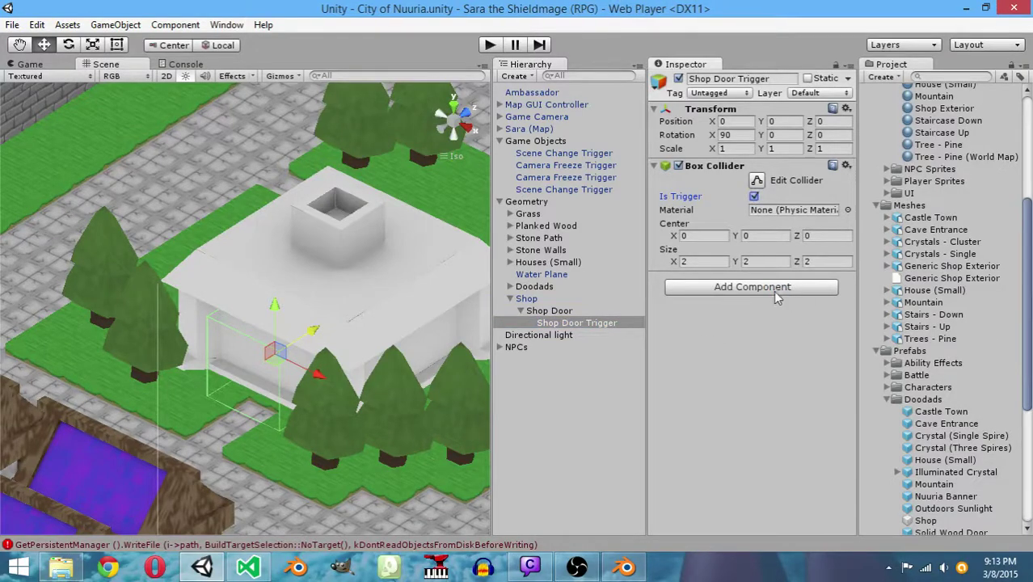
# Look through the script components available for Shop Door Trigger and the Doodads prefabs and scenes in the project
pyautogui.click(771, 293)
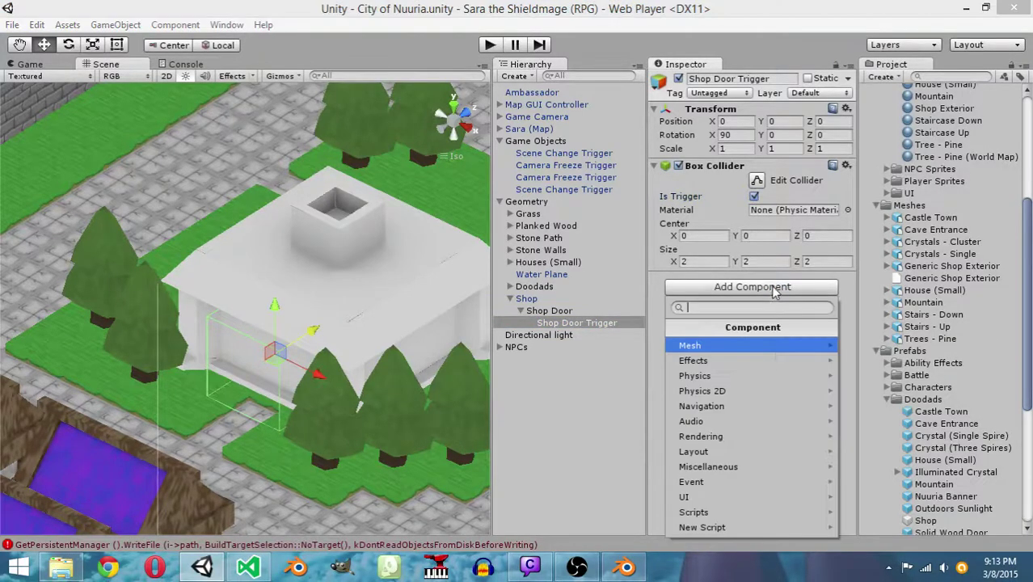
pyautogui.click(759, 513)
pyautogui.scroll(-8, 758, 408)
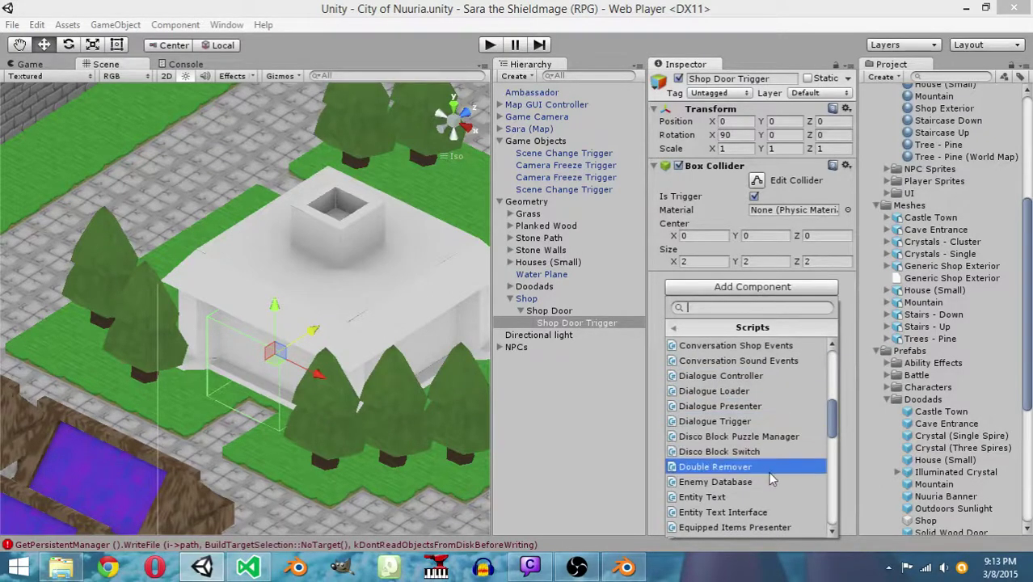
pyautogui.scroll(-4, 759, 375)
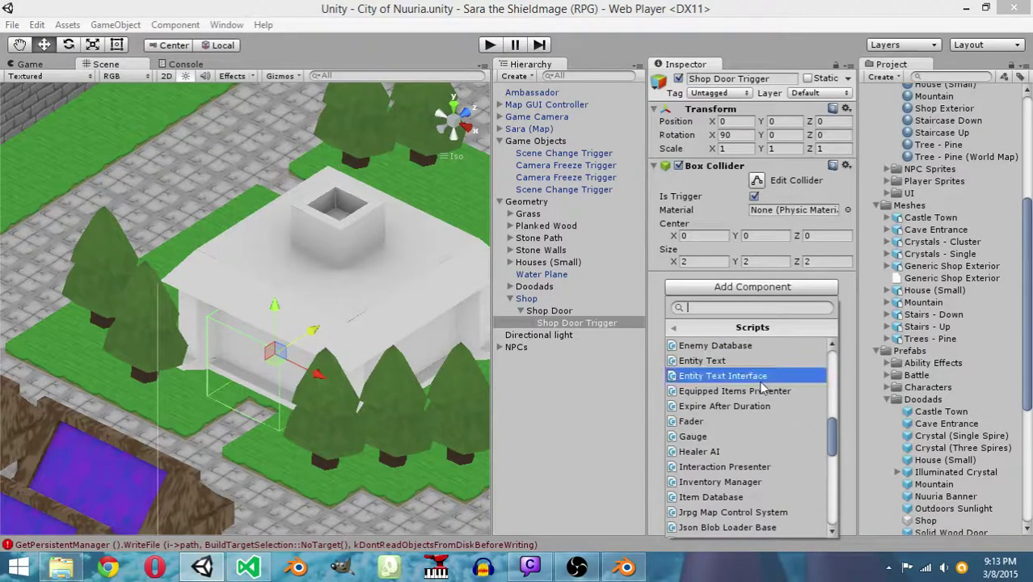
pyautogui.scroll(-5, 762, 387)
pyautogui.scroll(1, 758, 393)
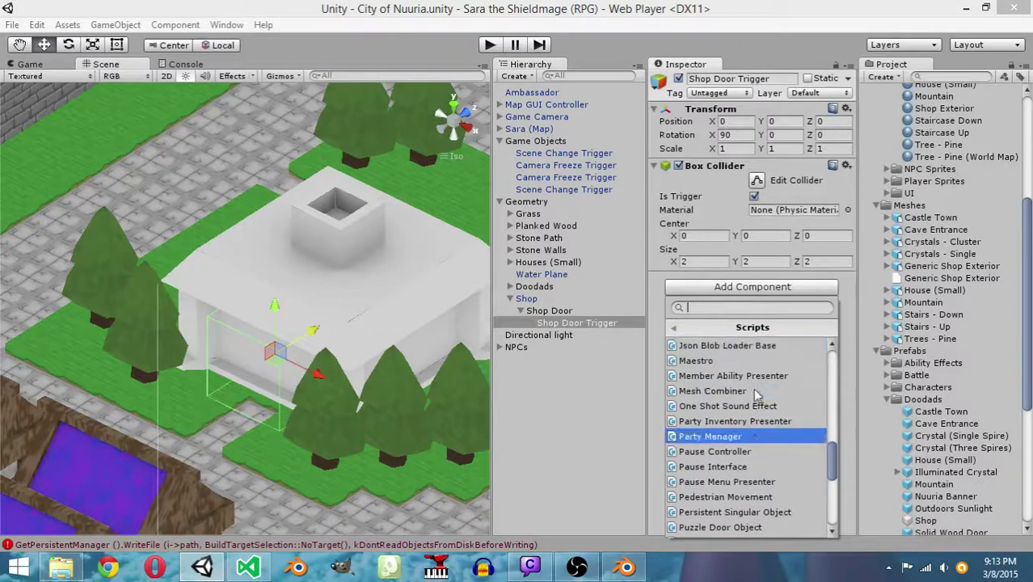
pyautogui.scroll(3, 757, 393)
pyautogui.scroll(-5, 756, 396)
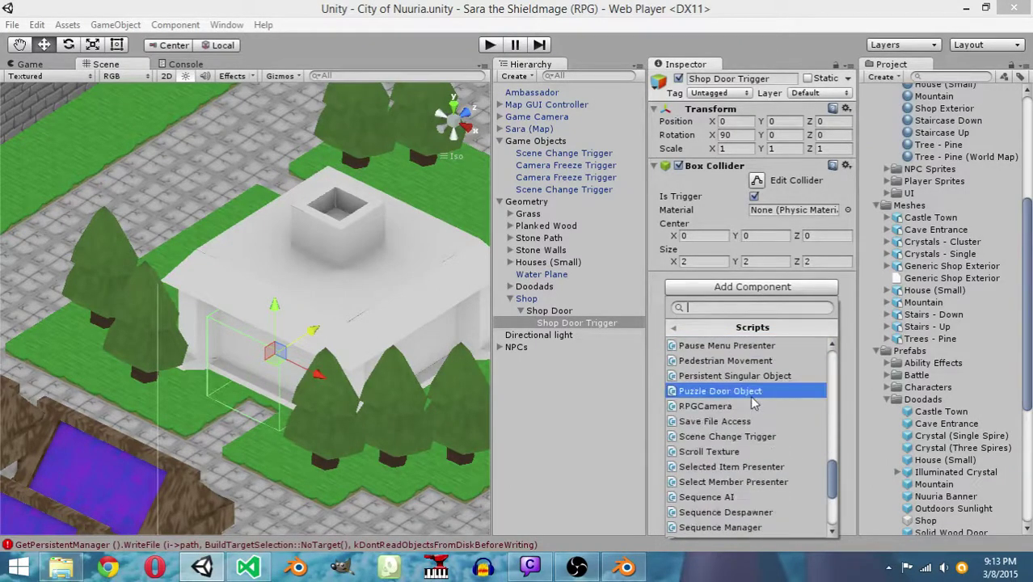
pyautogui.scroll(-4, 753, 403)
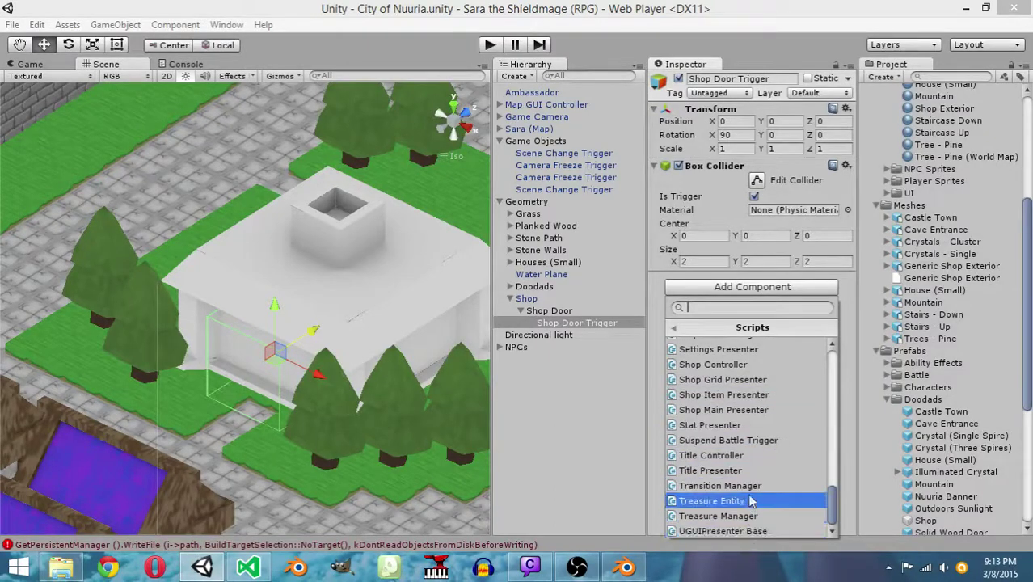
pyautogui.scroll(2, 753, 454)
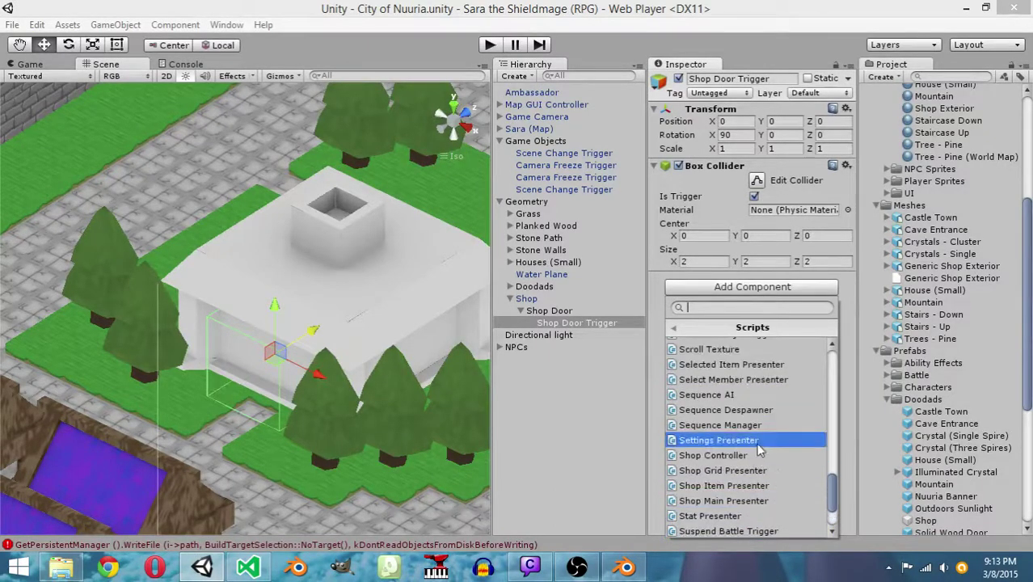
pyautogui.scroll(2, 760, 453)
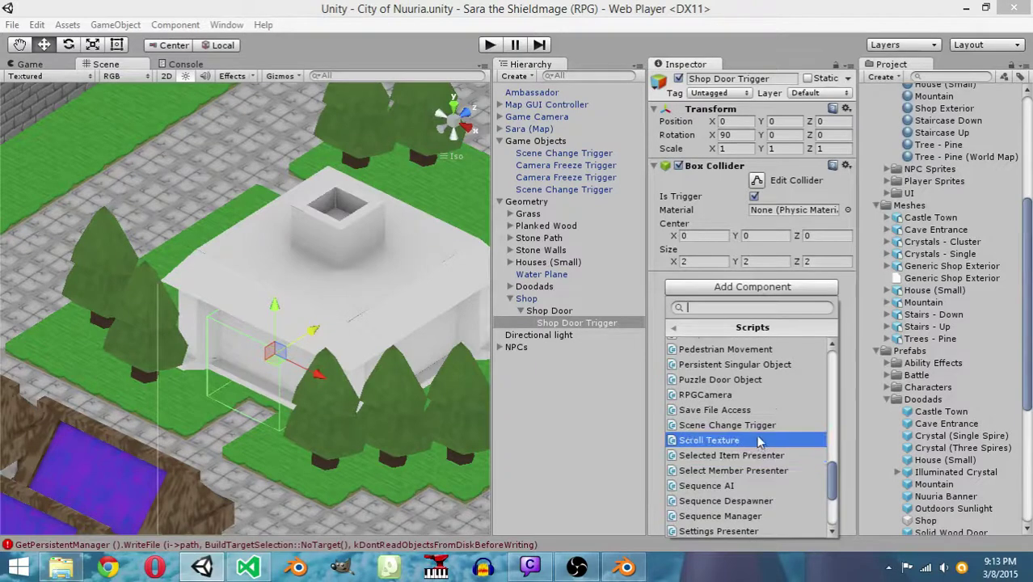
pyautogui.scroll(1, 756, 440)
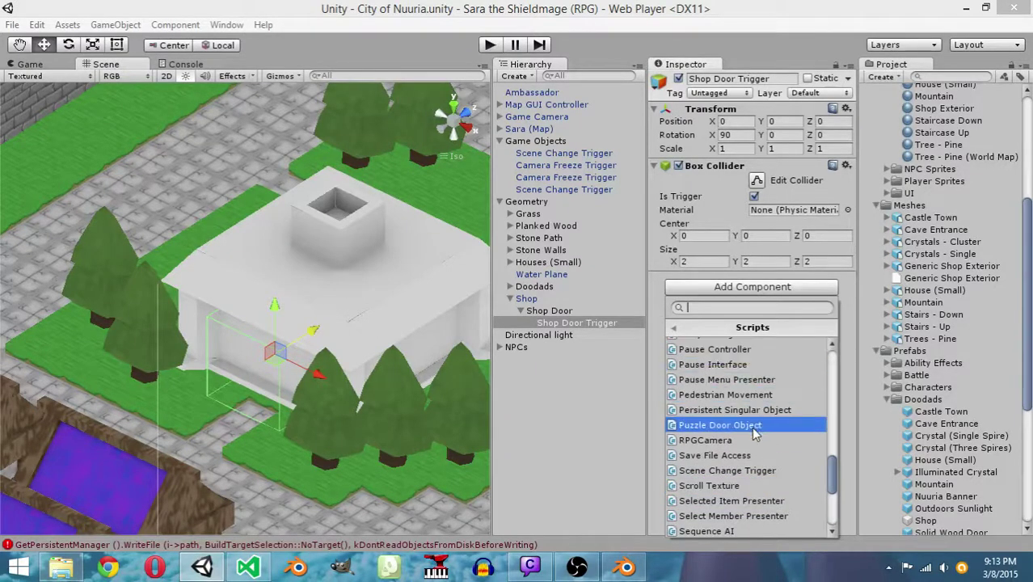
pyautogui.scroll(1, 754, 434)
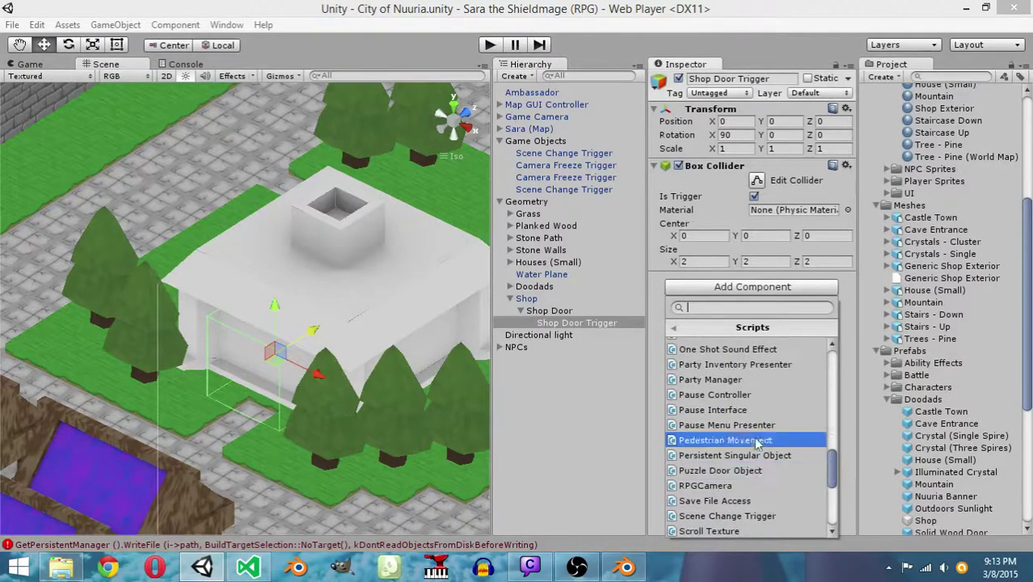
pyautogui.scroll(1, 760, 400)
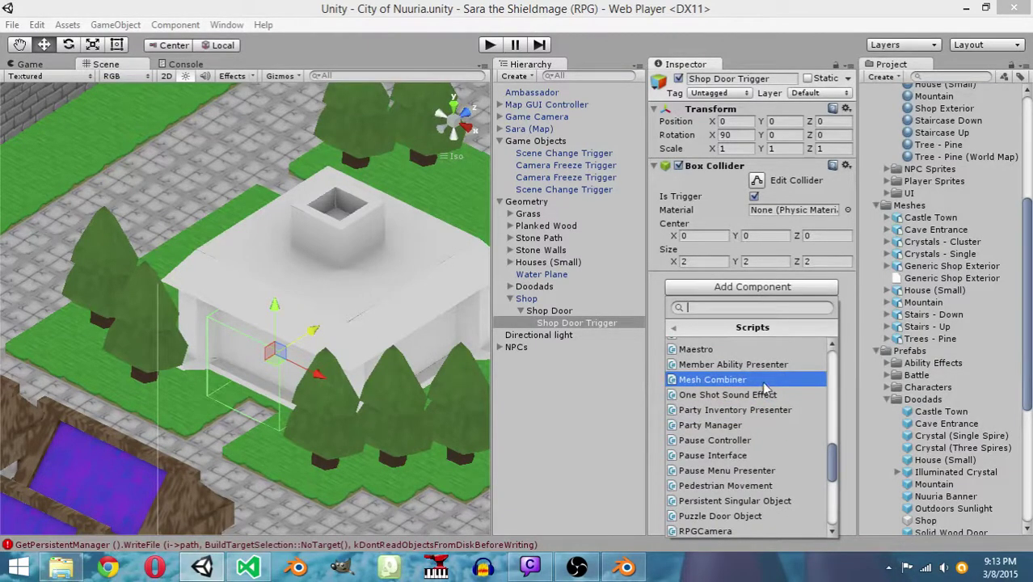
pyautogui.scroll(5, 765, 386)
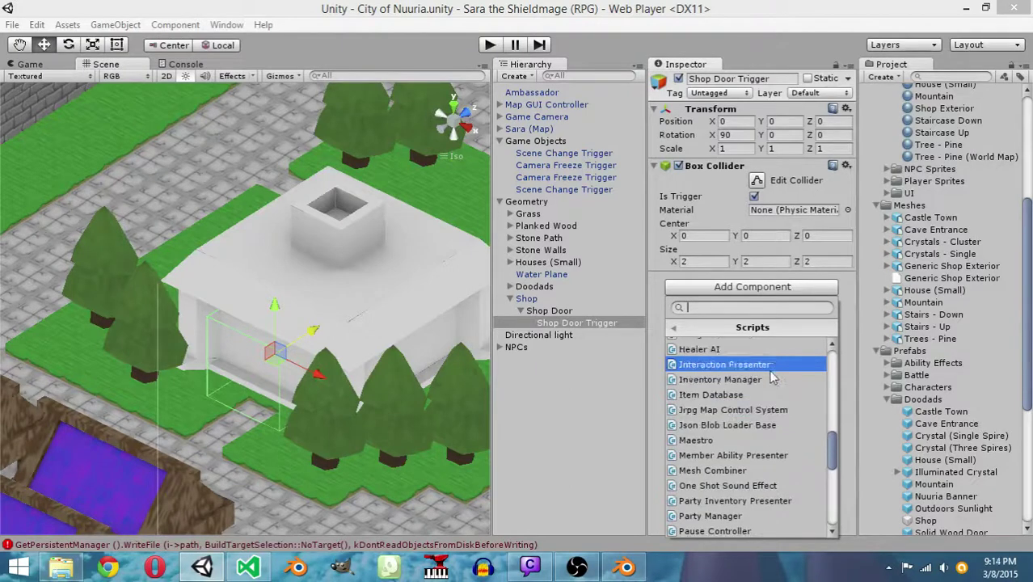
pyautogui.scroll(1, 772, 392)
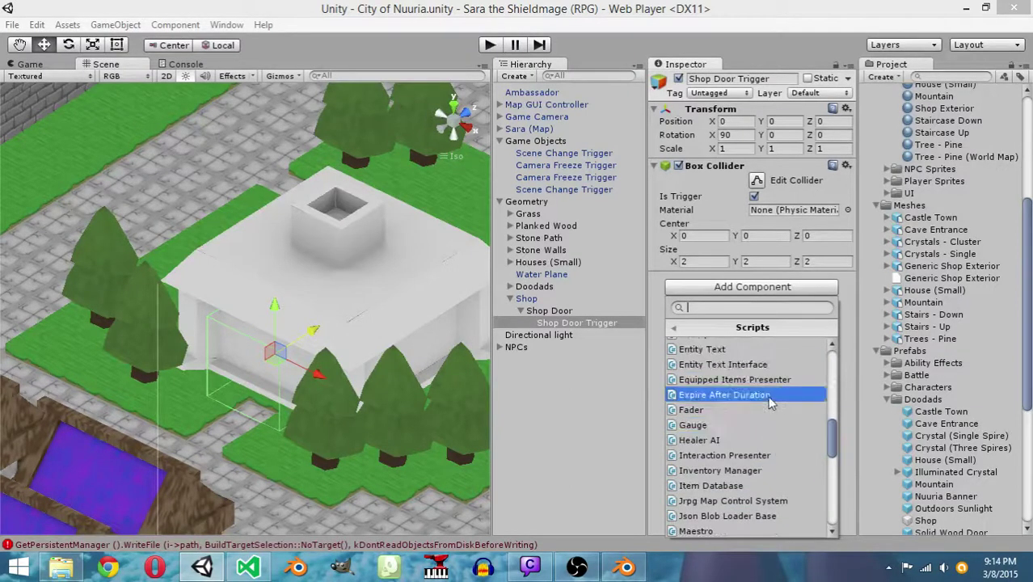
pyautogui.scroll(1, 768, 404)
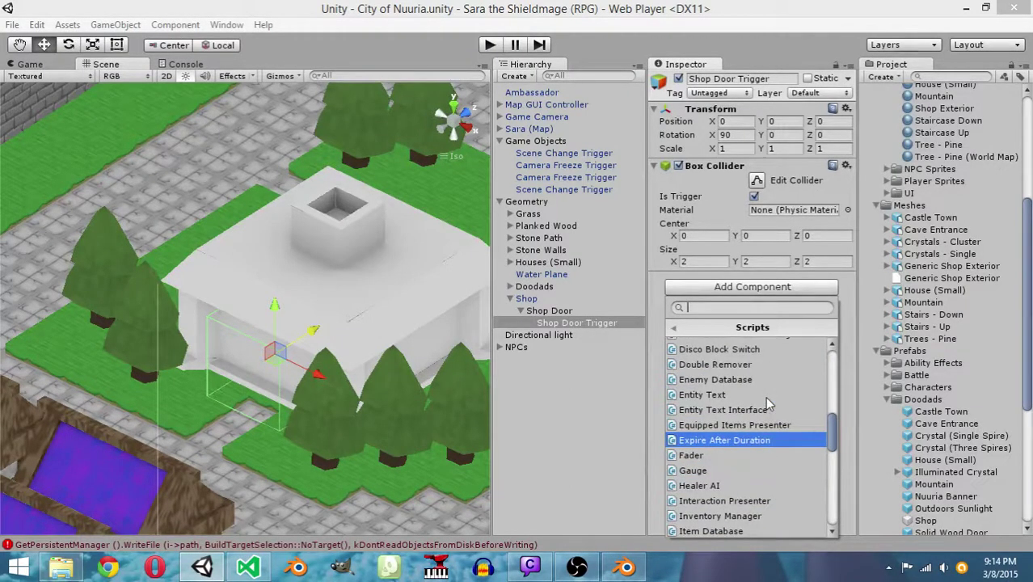
pyautogui.scroll(1, 765, 392)
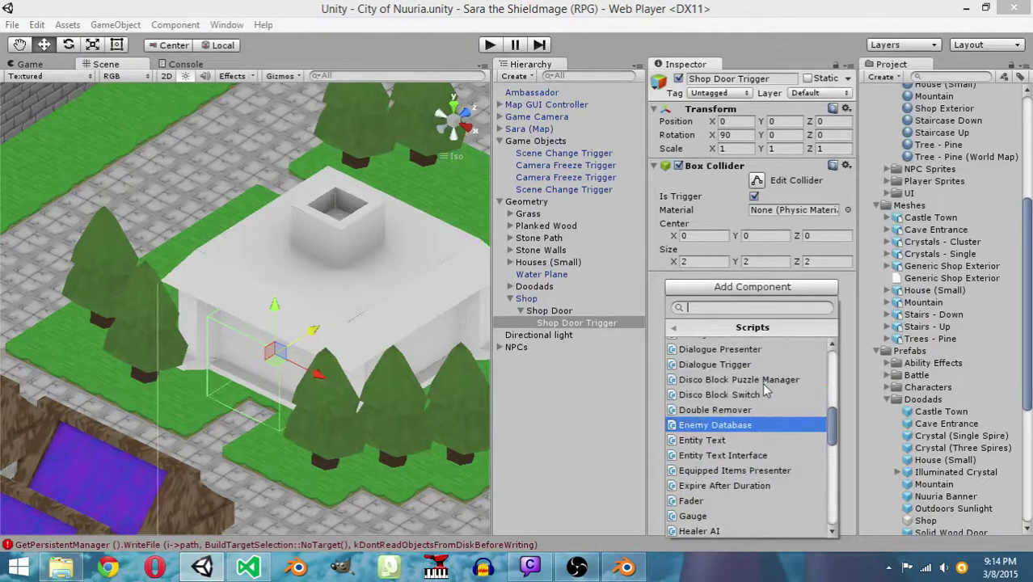
pyautogui.scroll(1, 763, 396)
pyautogui.scroll(1, 764, 395)
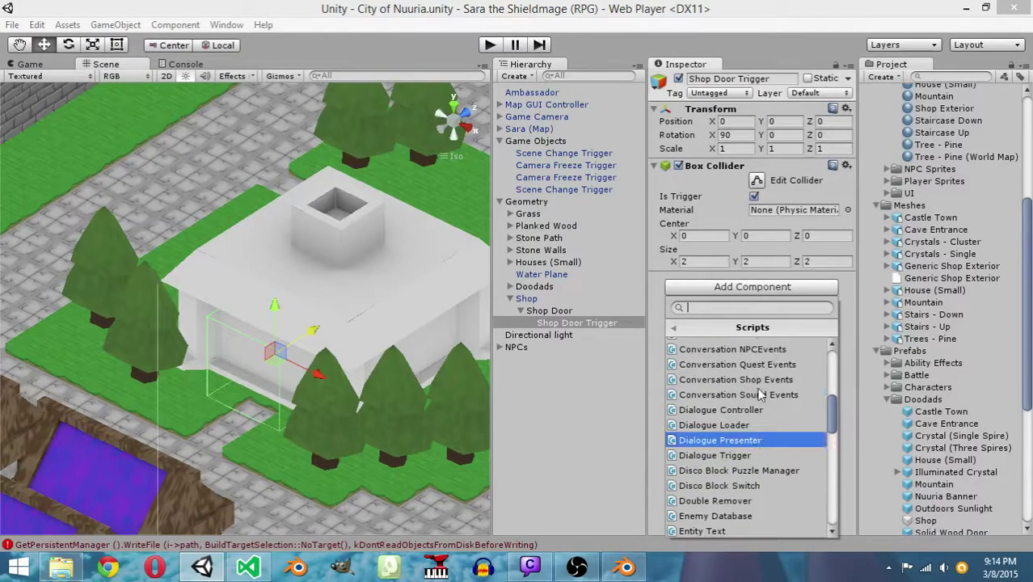
pyautogui.scroll(2, 759, 394)
pyautogui.scroll(1, 760, 412)
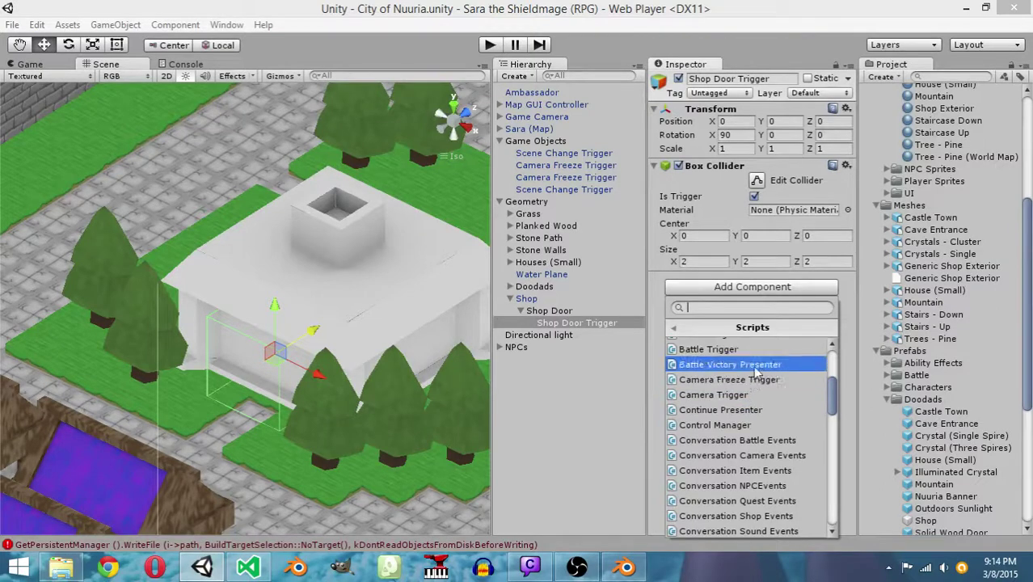
pyautogui.scroll(3, 760, 362)
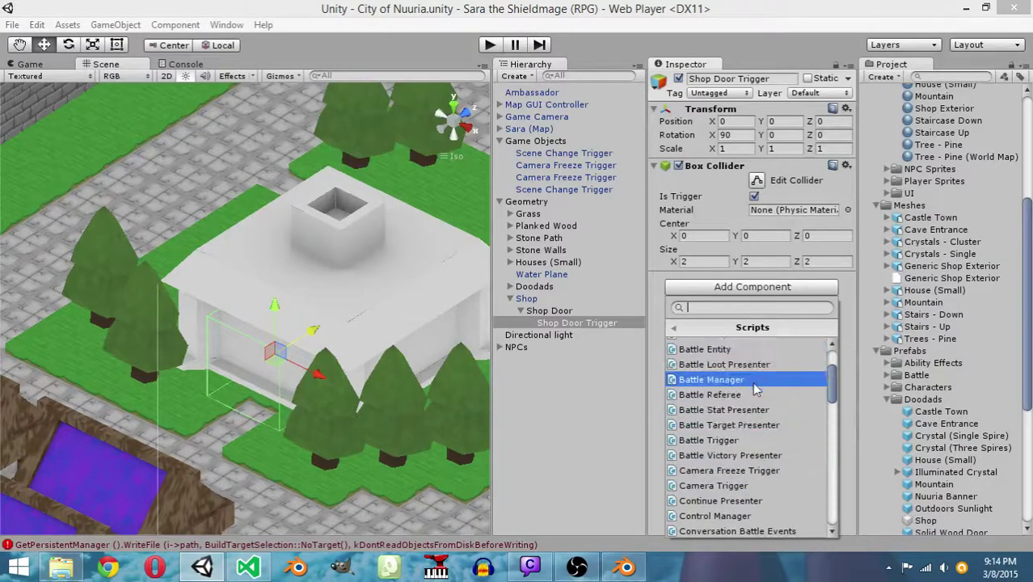
pyautogui.scroll(3, 752, 388)
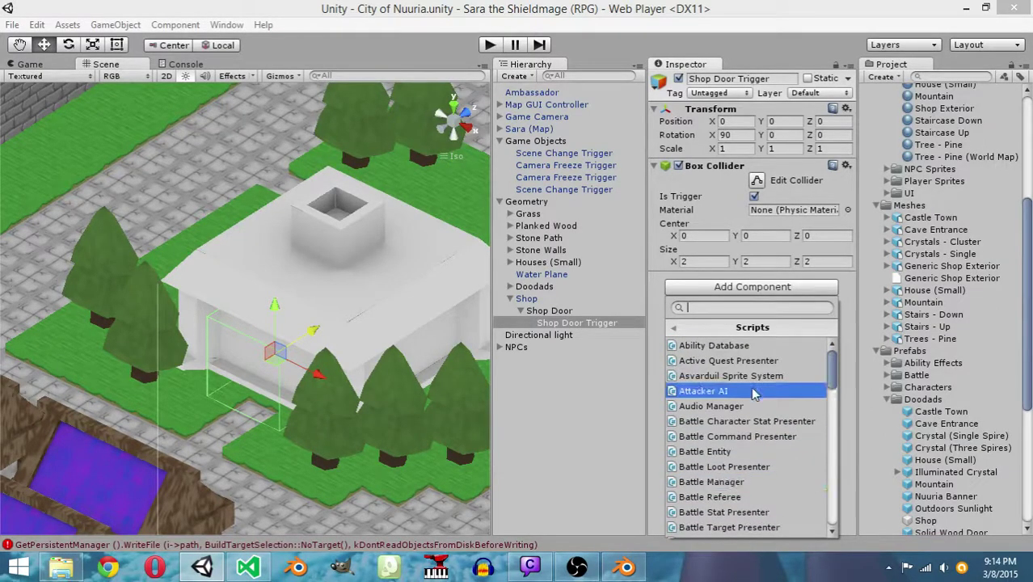
pyautogui.scroll(2, 929, 363)
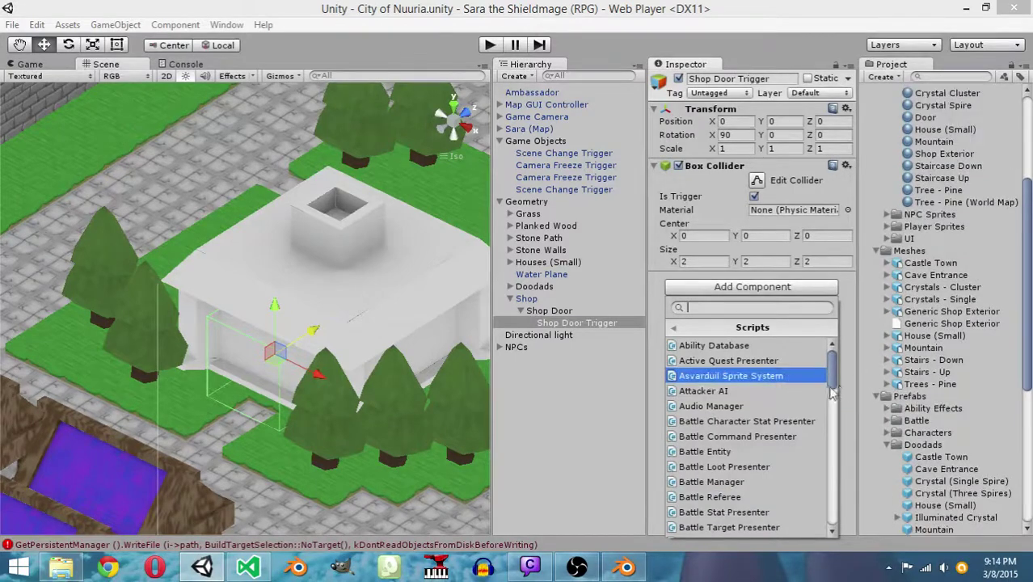
pyautogui.click(1030, 315)
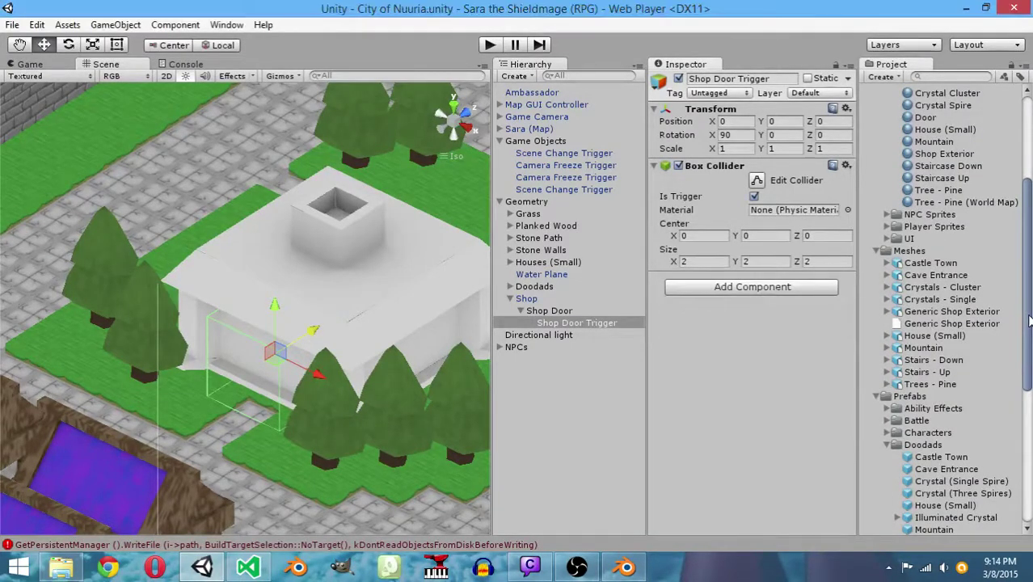
pyautogui.scroll(-10, 942, 331)
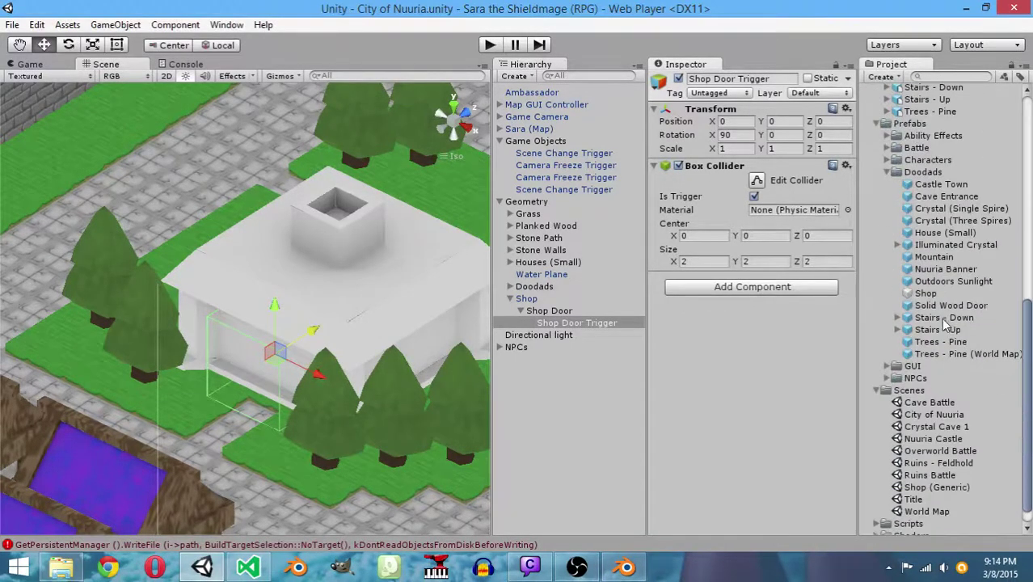
# Create an empty child object under Shop Door and name it Sprite
pyautogui.rightClick(549, 312)
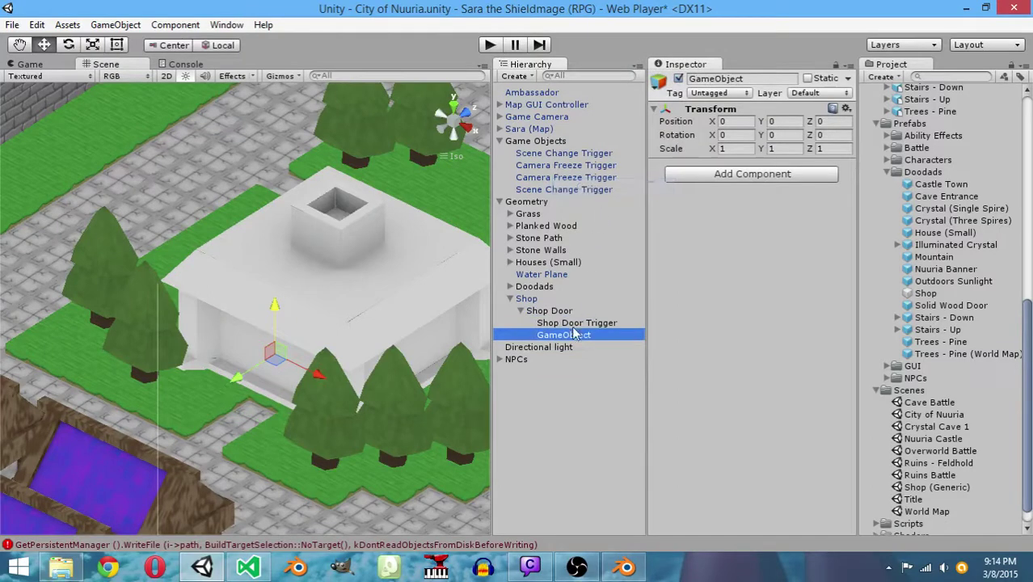
pyautogui.click(575, 334)
pyautogui.write('Sprite')
pyautogui.press('Return')
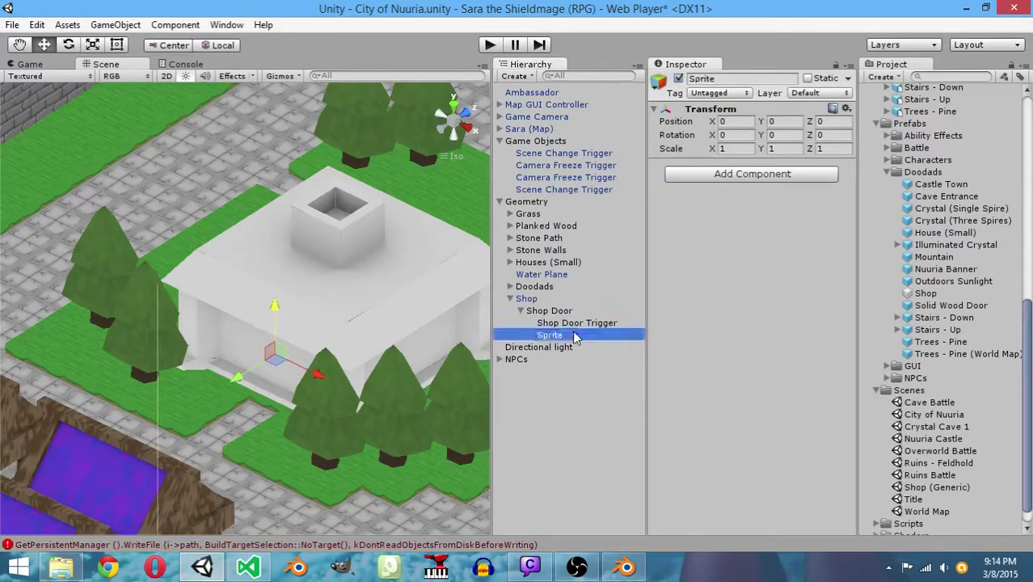
# Add a Mesh Filter component to the Sprite object and assign the Quad mesh to it
pyautogui.click(747, 175)
pyautogui.click(744, 233)
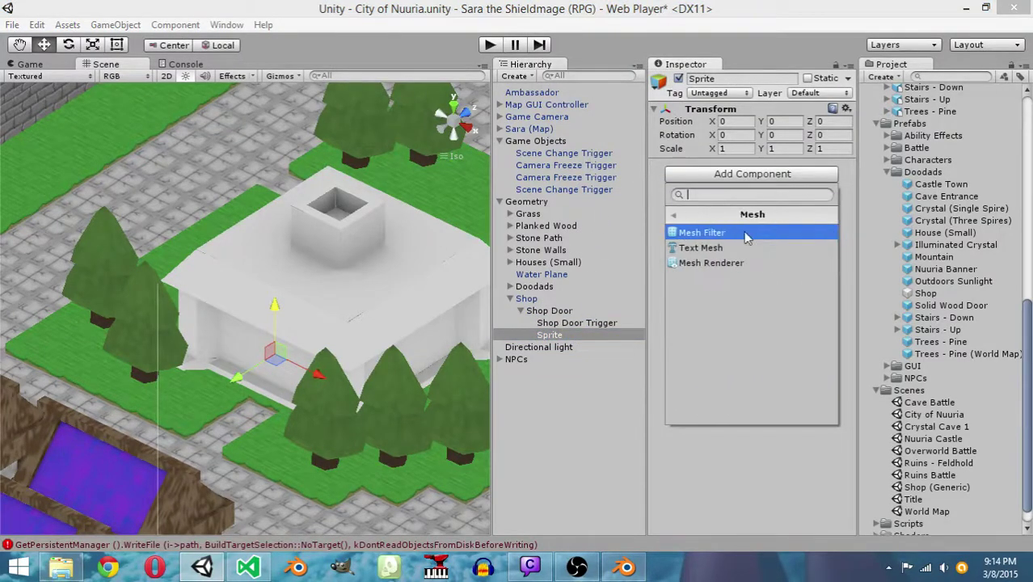
pyautogui.click(747, 234)
pyautogui.click(846, 178)
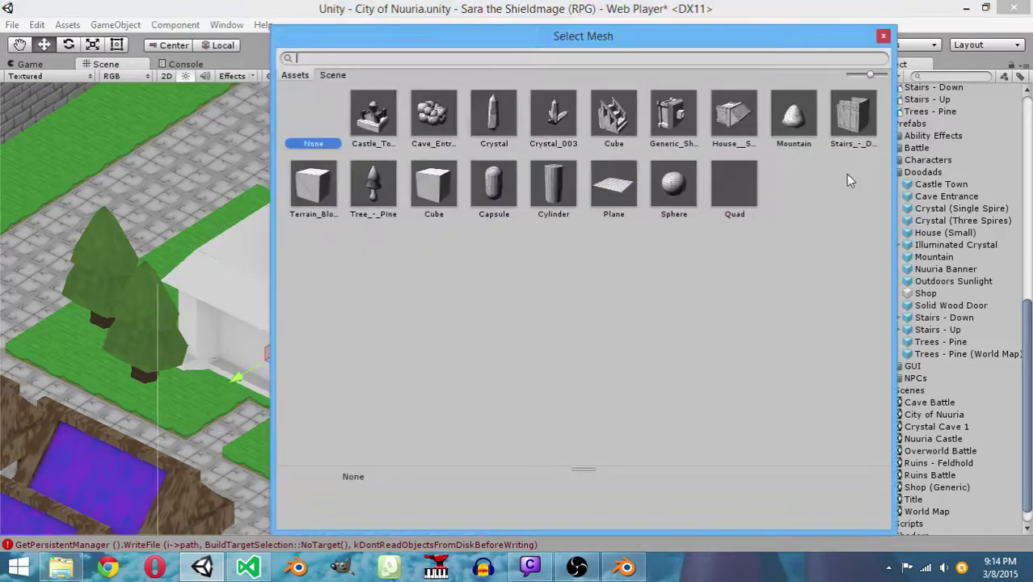
pyautogui.click(730, 182)
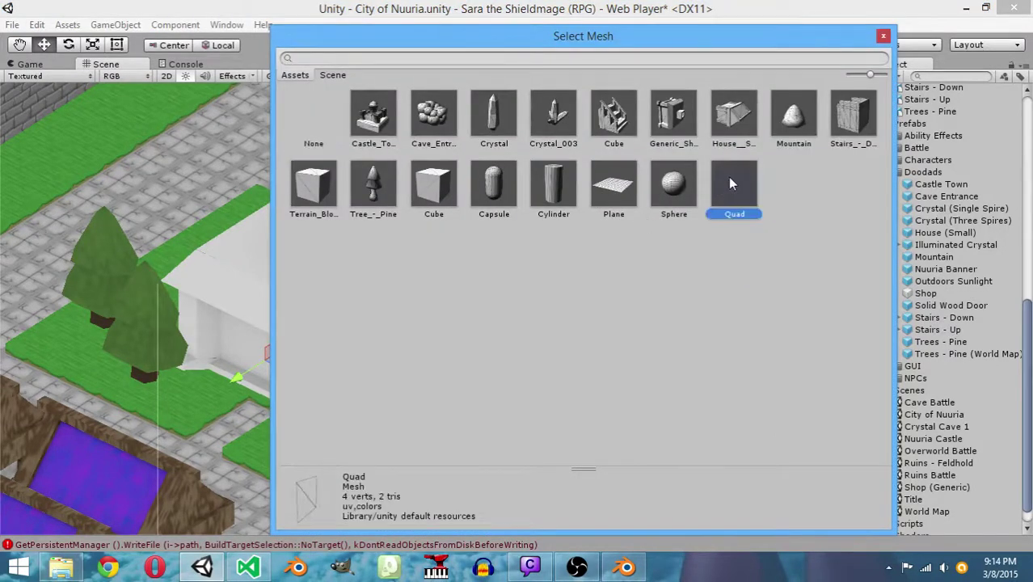
pyautogui.click(884, 35)
# Add a Mesh Renderer component to the Sprite object and assign the Water material to it
pyautogui.click(754, 202)
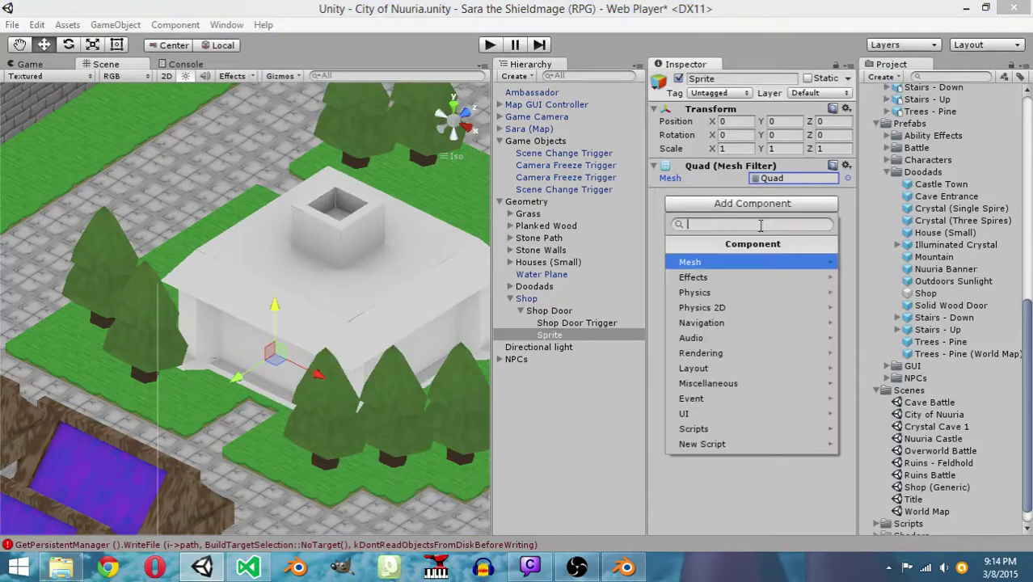
pyautogui.click(760, 264)
pyautogui.click(767, 304)
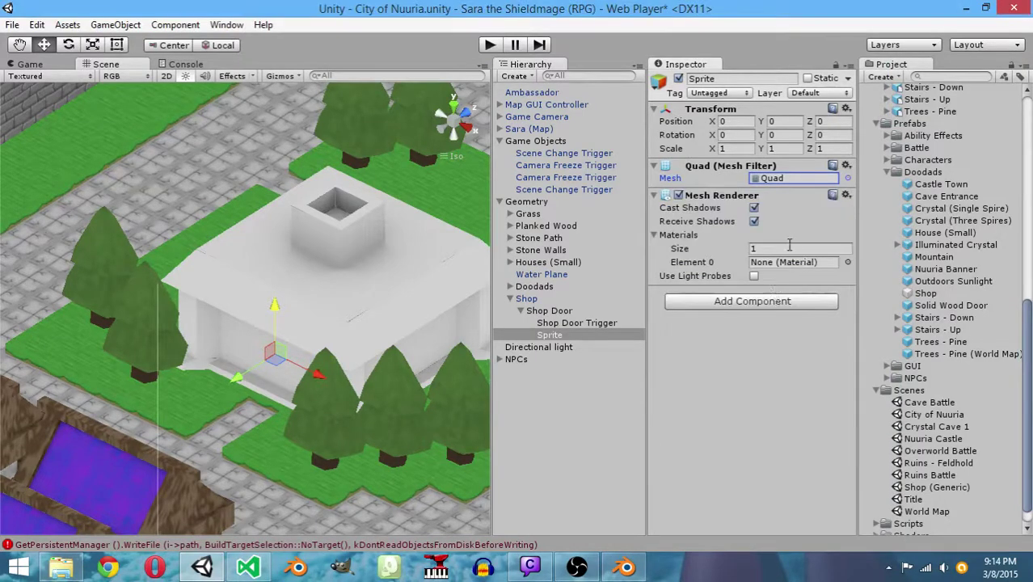
pyautogui.click(846, 262)
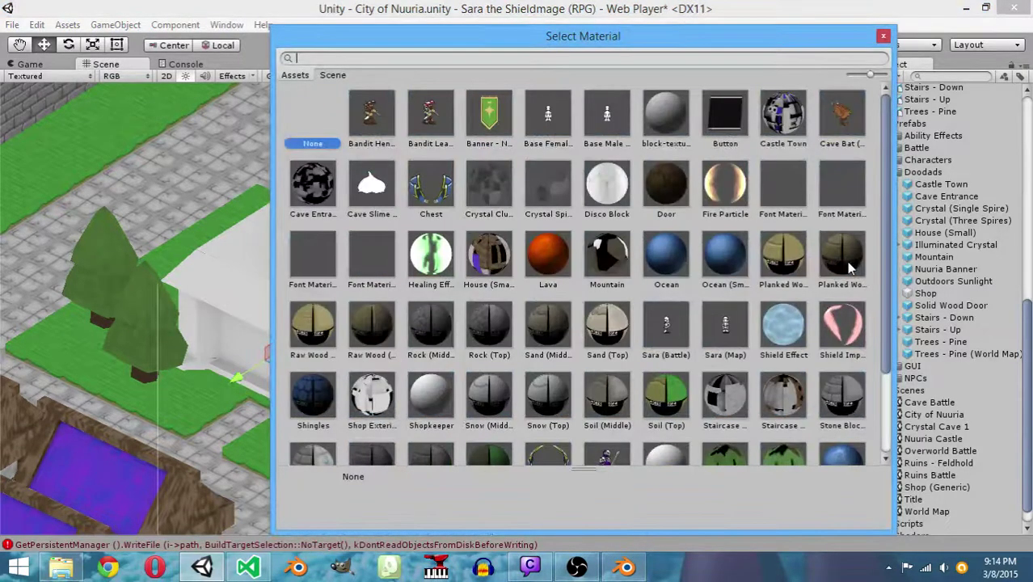
pyautogui.scroll(-2, 788, 367)
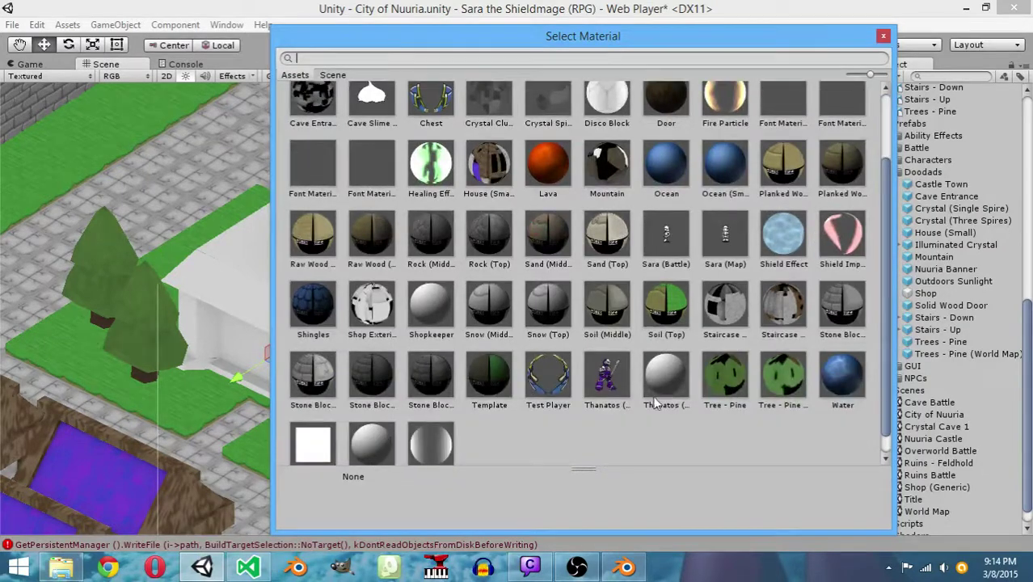
pyautogui.click(853, 384)
pyautogui.click(885, 37)
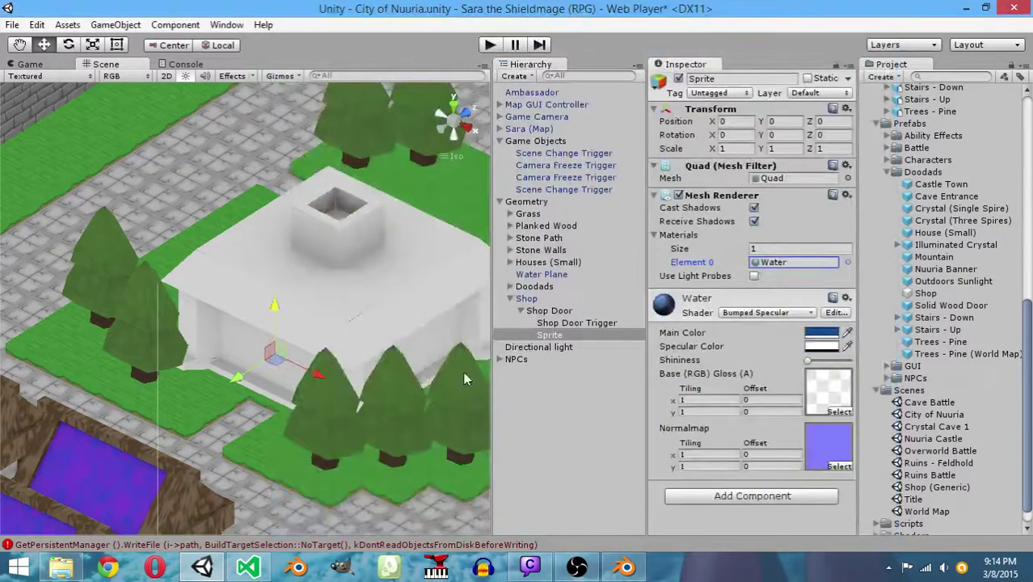
# Rename the Shop Door Trigger object under Shop Door as Trigger
pyautogui.click(550, 336)
pyautogui.click(575, 322)
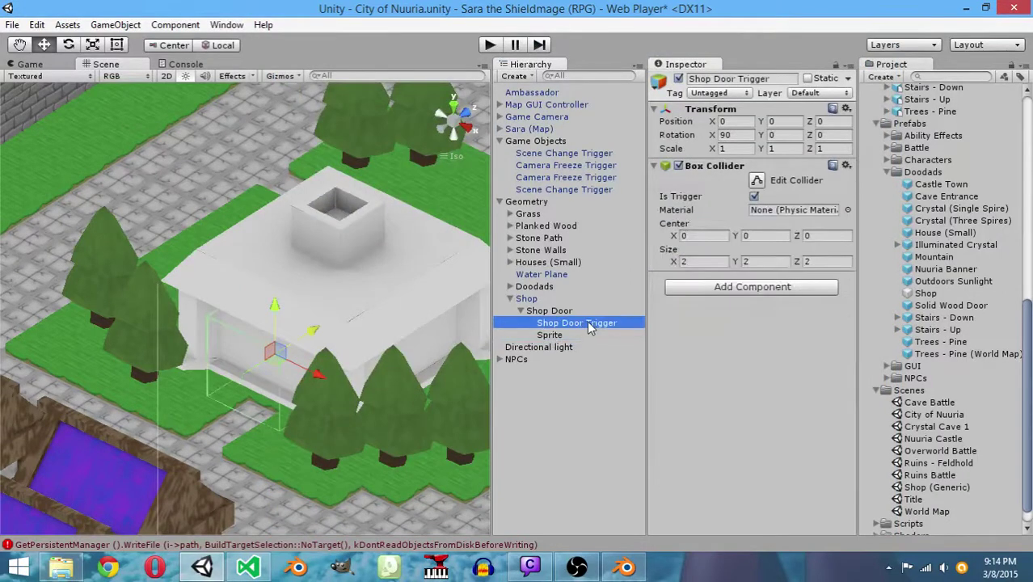
pyautogui.click(590, 322)
pyautogui.write('Trigger')
pyautogui.press('Return')
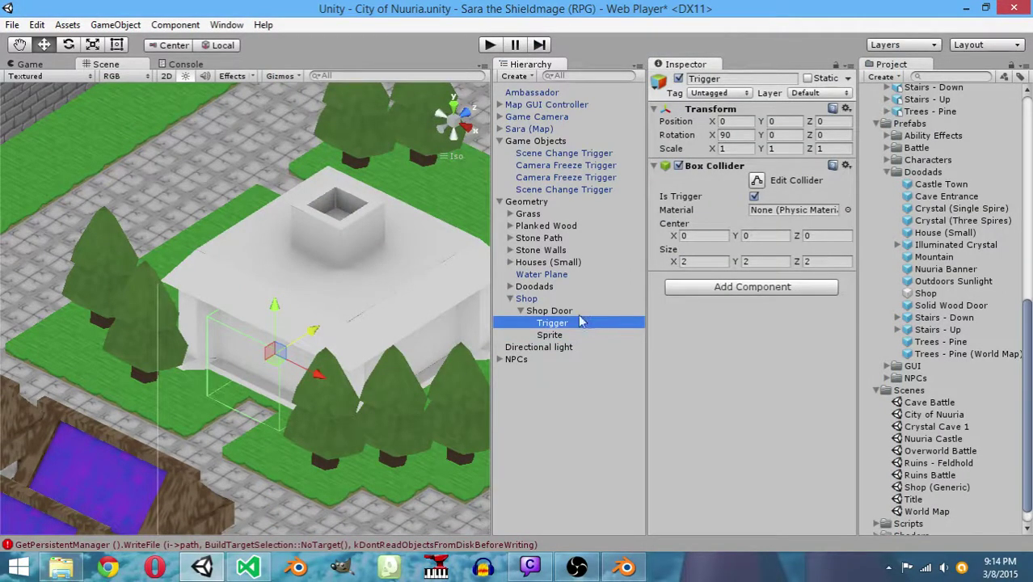
# Set the Sprite object's Y position to 0.5 and its X rotation to 90
pyautogui.click(552, 335)
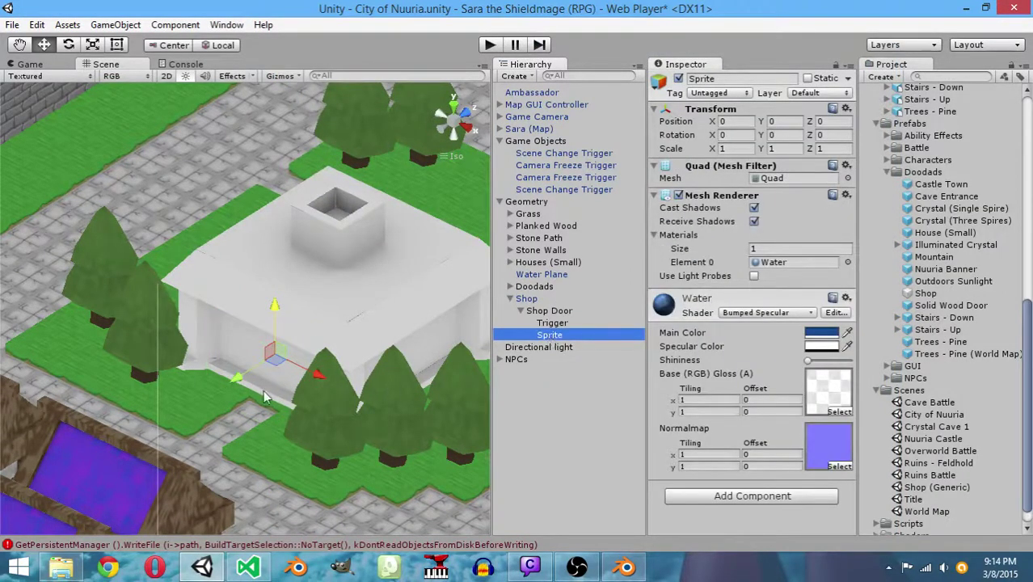
pyautogui.moveTo(227, 379); pyautogui.dragTo(208, 384)
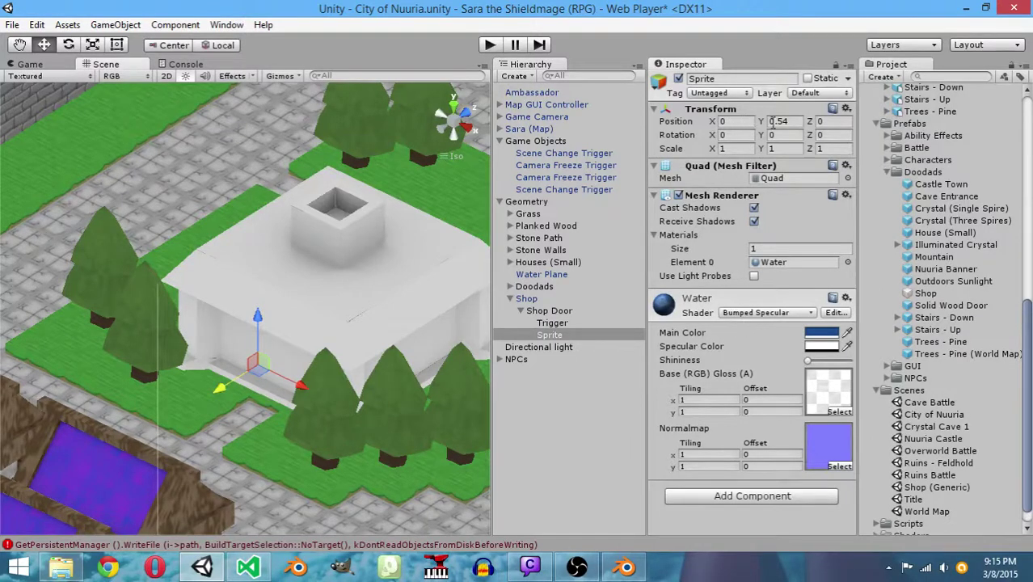
pyautogui.click(799, 122)
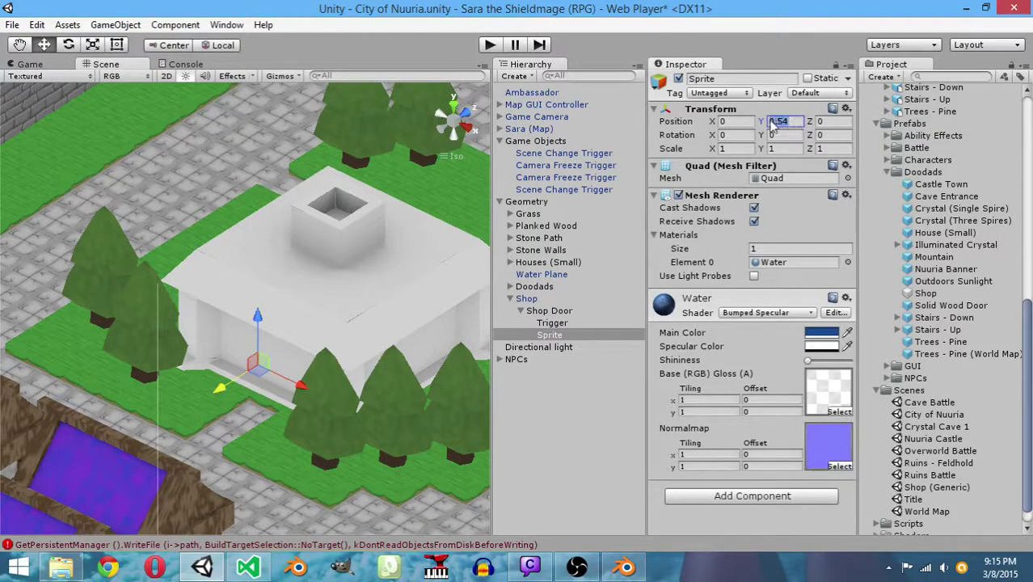
pyautogui.write('0.5')
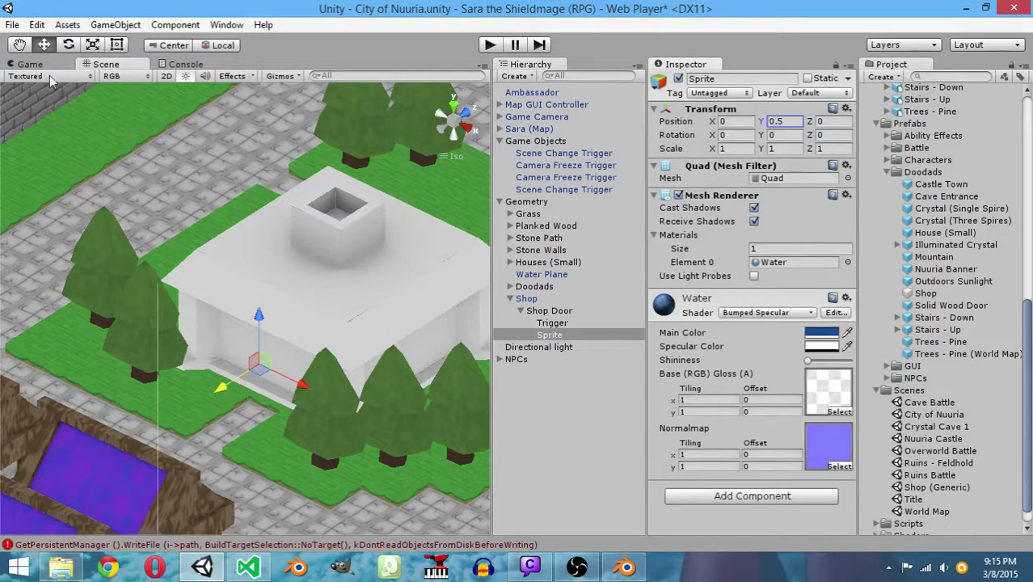
pyautogui.moveTo(733, 136); pyautogui.dragTo(715, 136)
pyautogui.write('90')
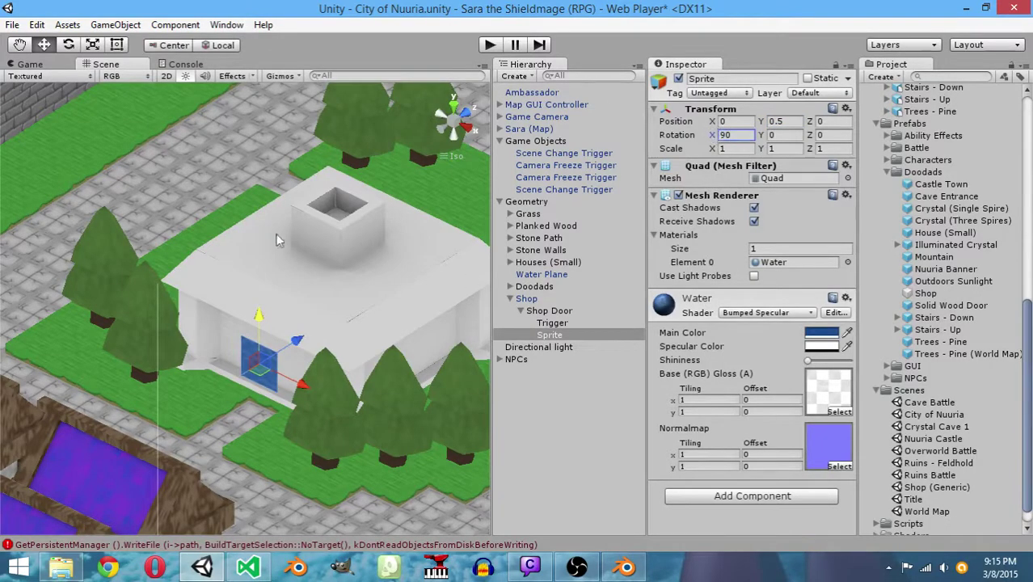
pyautogui.keyDown('alt'); pyautogui.moveTo(275, 243); pyautogui.dragTo(421, 212); pyautogui.keyUp('alt')
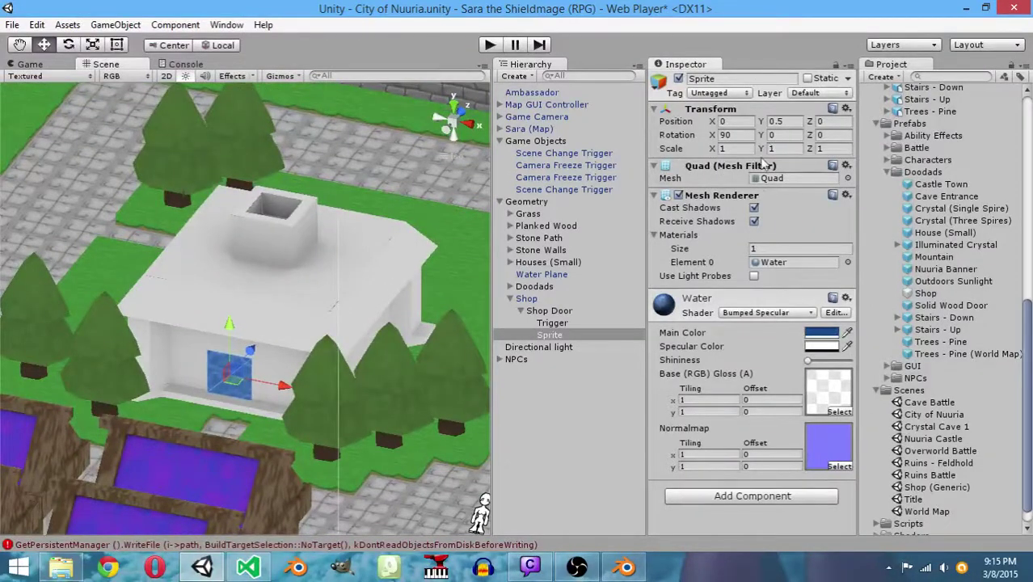
# Scale the Sprite object to 2 on the X, Y and Z axes
pyautogui.doubleClick(739, 148)
pyautogui.write('2')
pyautogui.press('Tab')
pyautogui.write('2')
pyautogui.press('Tab')
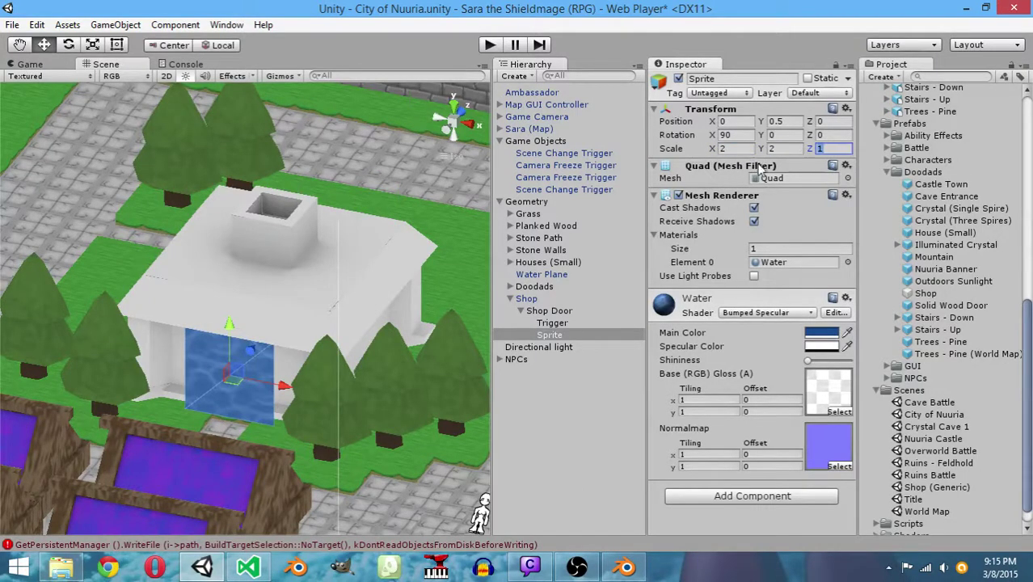
pyautogui.write('2')
# Move the door sprite back toward the shop's front wall and set its Y position to 0.05
pyautogui.moveTo(258, 359); pyautogui.dragTo(268, 351)
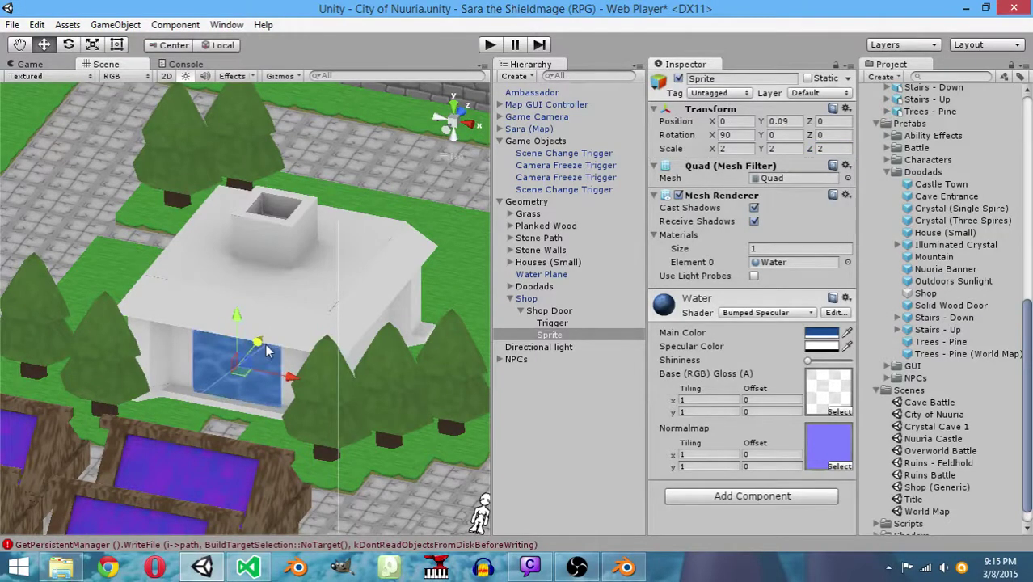
pyautogui.click(780, 121)
pyautogui.write('0.05')
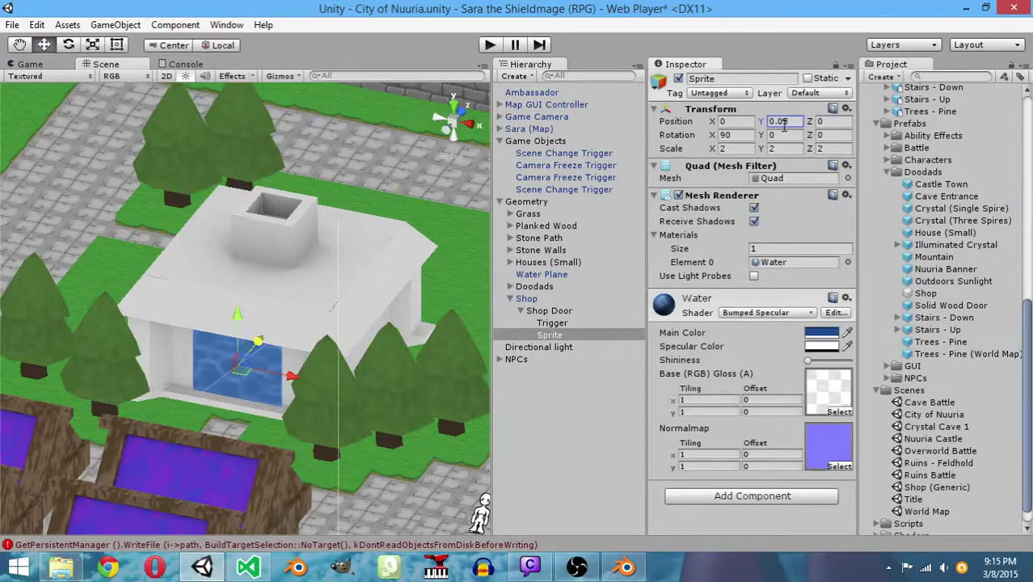
pyautogui.keyDown('alt'); pyautogui.moveTo(122, 365); pyautogui.dragTo(191, 323); pyautogui.keyUp('alt')
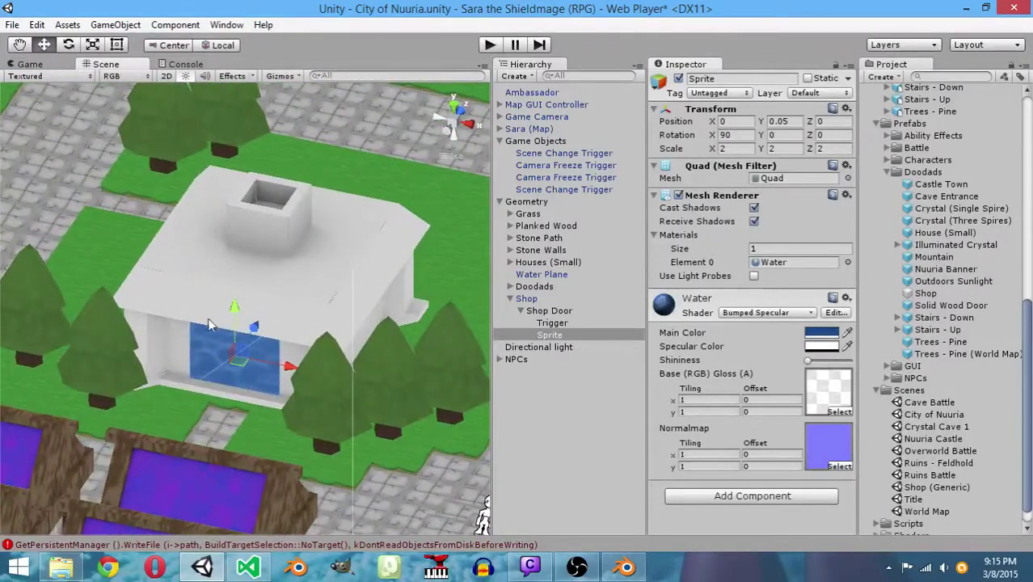
pyautogui.keyDown('alt'); pyautogui.moveTo(186, 384); pyautogui.dragTo(283, 398); pyautogui.keyUp('alt')
# Check the Trigger's collider box against the door sprite from several angles and save the scene
pyautogui.click(545, 323)
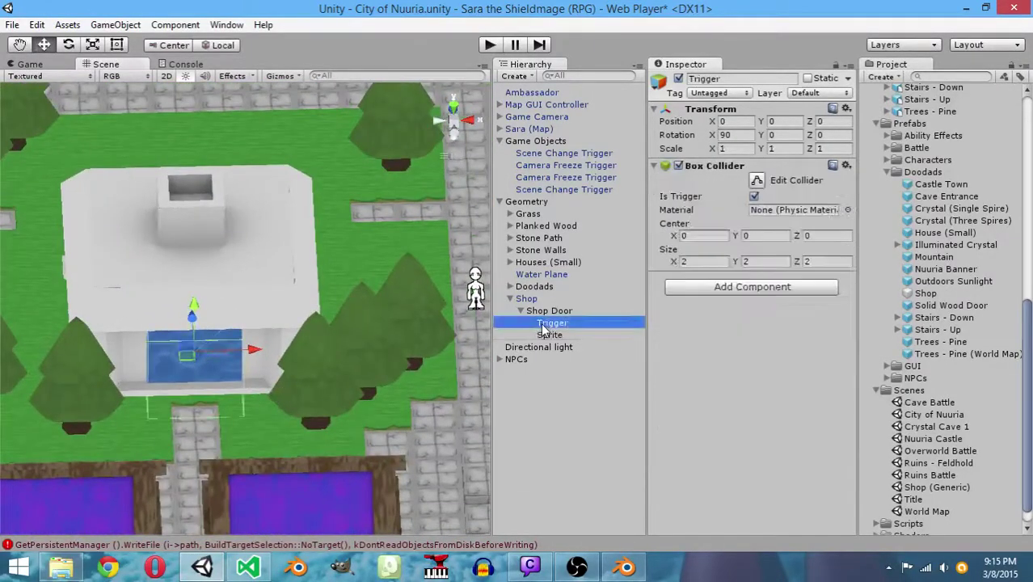
pyautogui.keyDown('alt'); pyautogui.moveTo(262, 383); pyautogui.dragTo(275, 334); pyautogui.keyUp('alt')
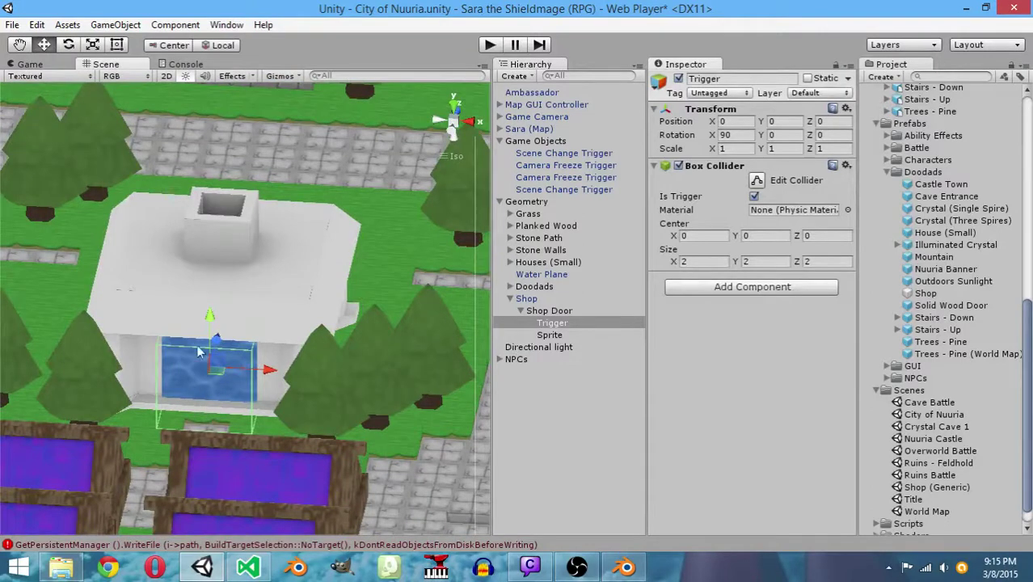
pyautogui.keyDown('alt'); pyautogui.moveTo(188, 410); pyautogui.dragTo(302, 418); pyautogui.keyUp('alt')
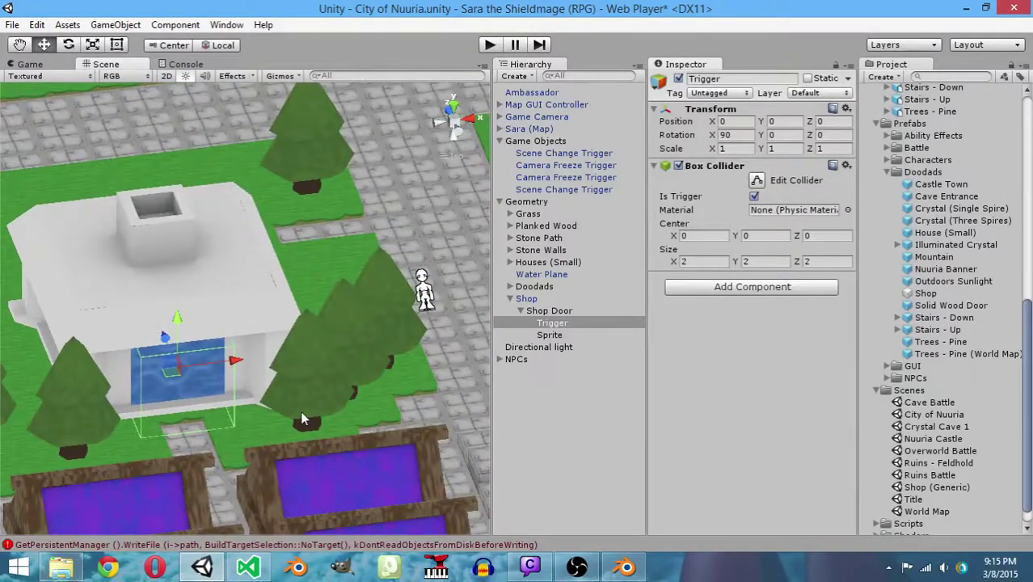
pyautogui.hotkey('ctrl', 's')
pyautogui.click(546, 336)
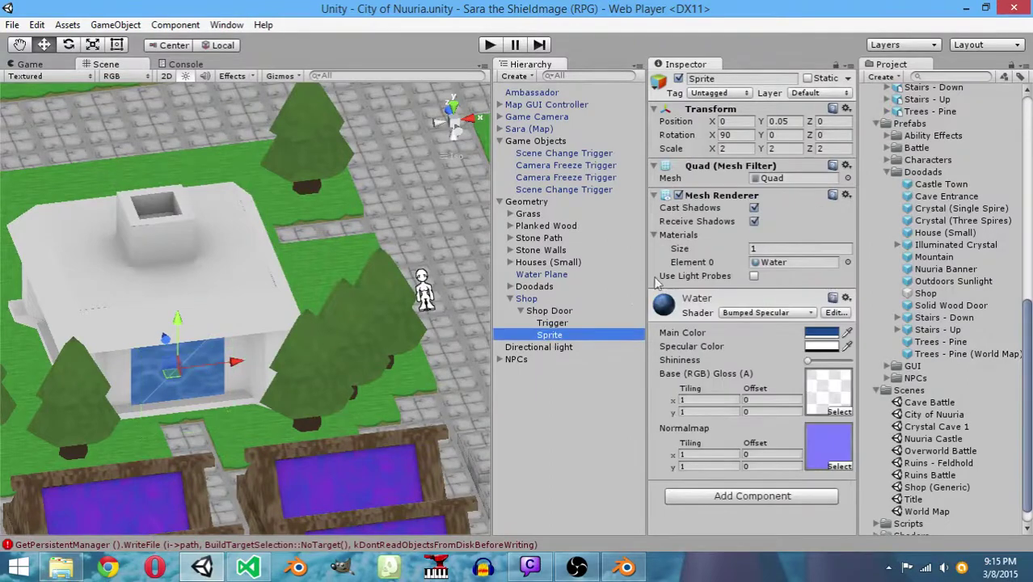
pyautogui.keyDown('alt'); pyautogui.moveTo(239, 431); pyautogui.dragTo(198, 417); pyautogui.keyUp('alt')
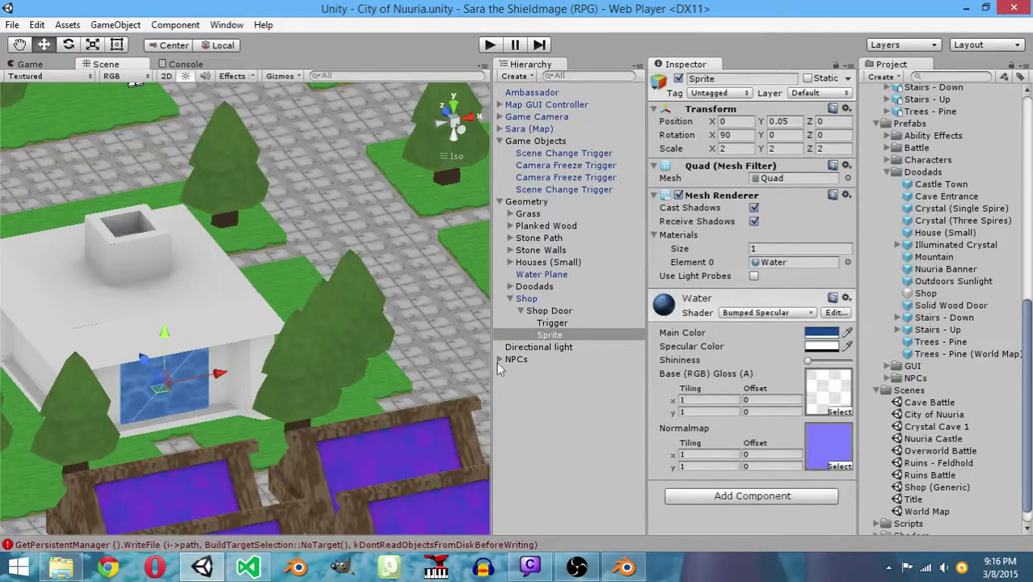
# Look through the Behaviors subfolders of the Asvarduil RPG Framework for scripts suited to the Trigger object, including GUI Presenters
pyautogui.click(553, 323)
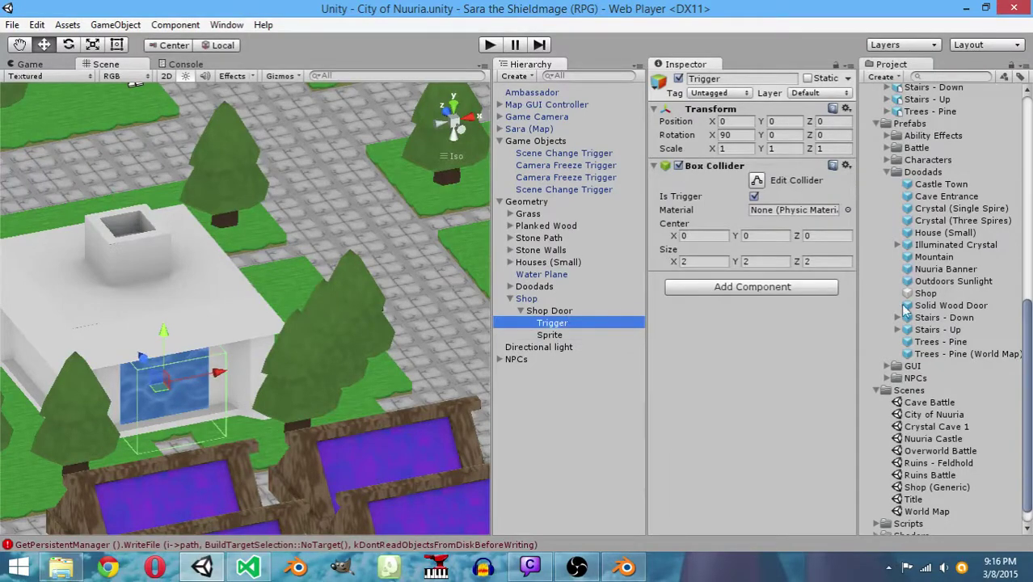
pyautogui.scroll(15, 925, 299)
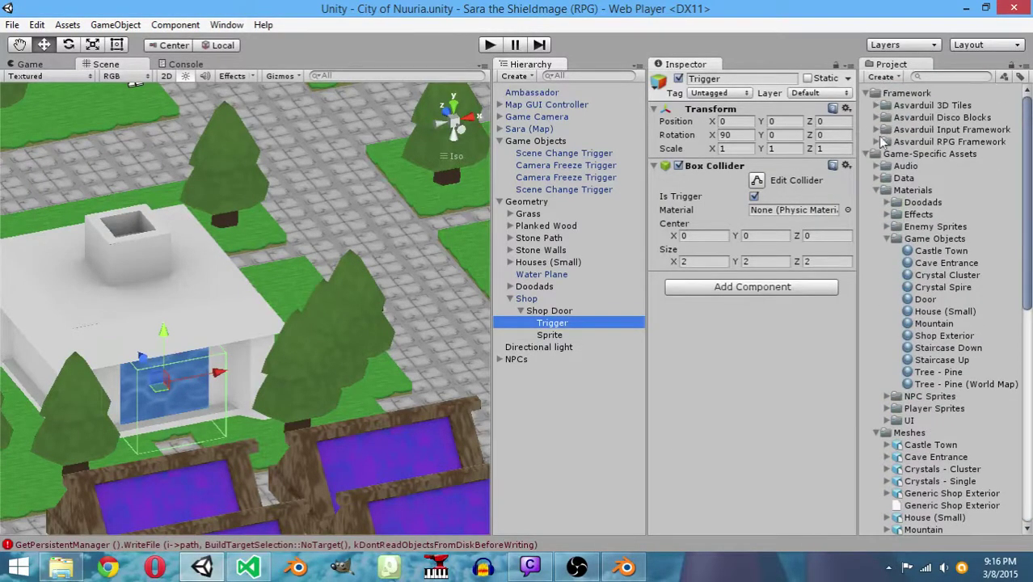
pyautogui.click(877, 142)
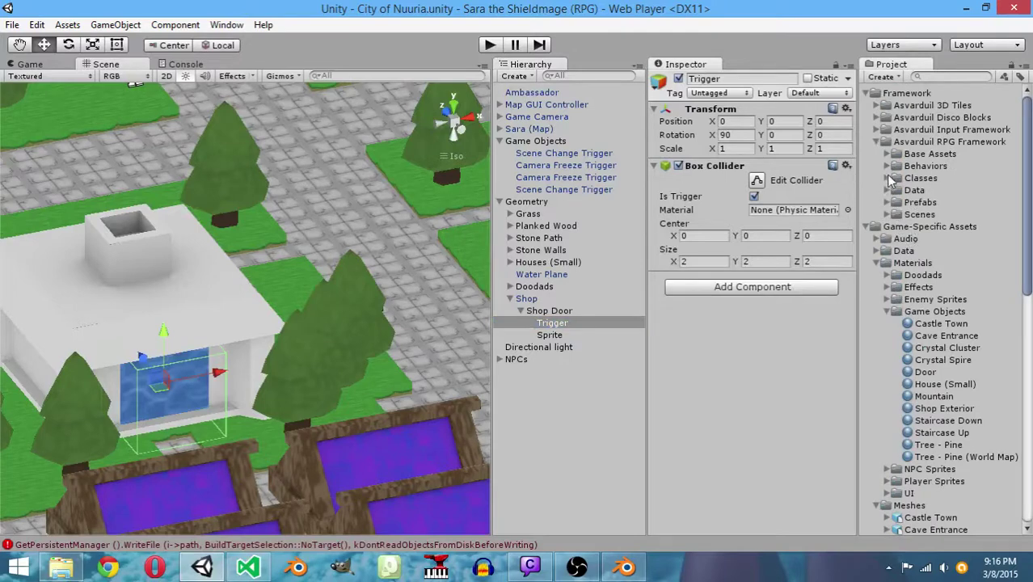
pyautogui.click(887, 166)
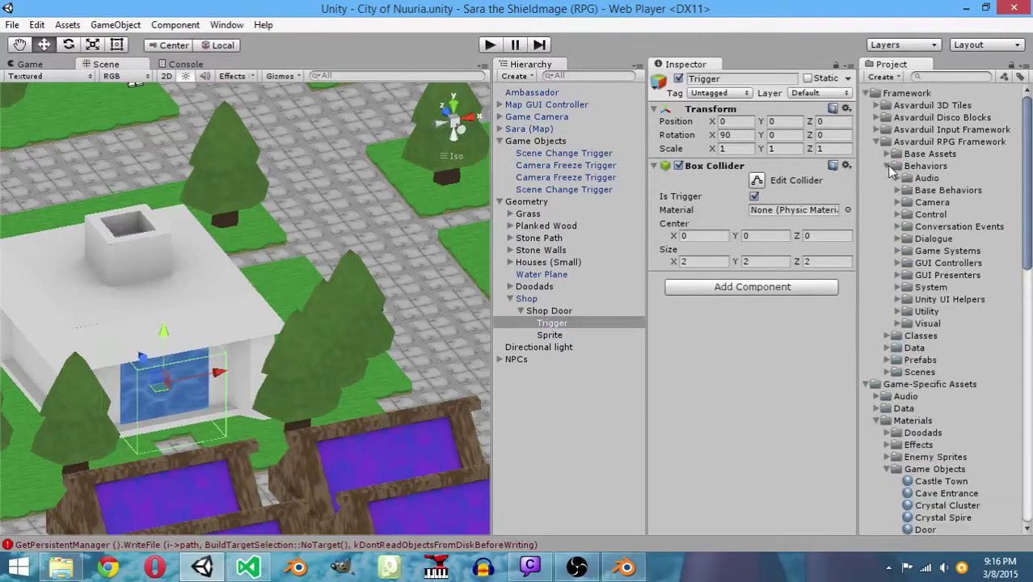
pyautogui.click(897, 287)
pyautogui.click(898, 288)
pyautogui.click(897, 324)
pyautogui.click(897, 324)
pyautogui.click(899, 251)
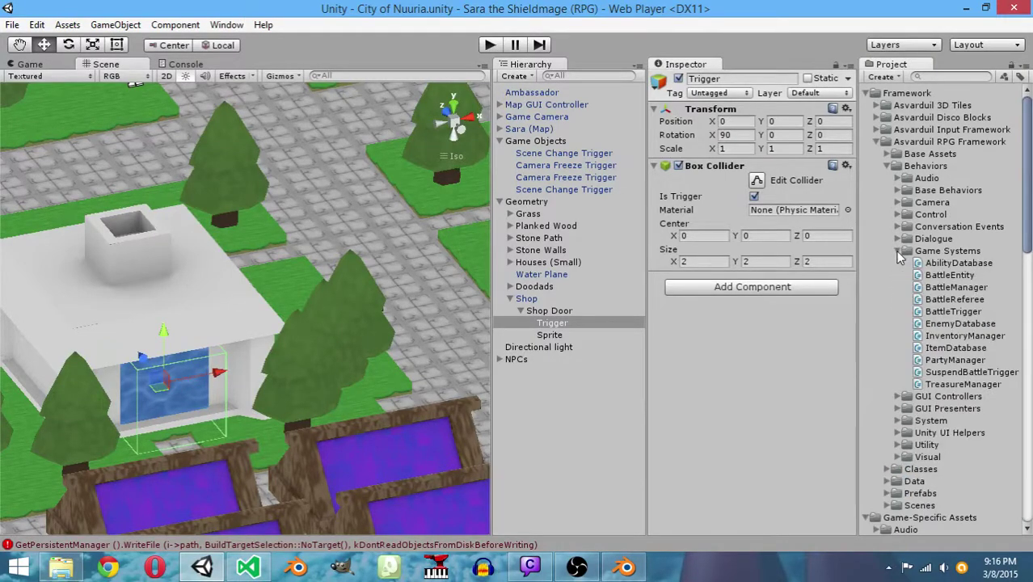
pyautogui.click(898, 252)
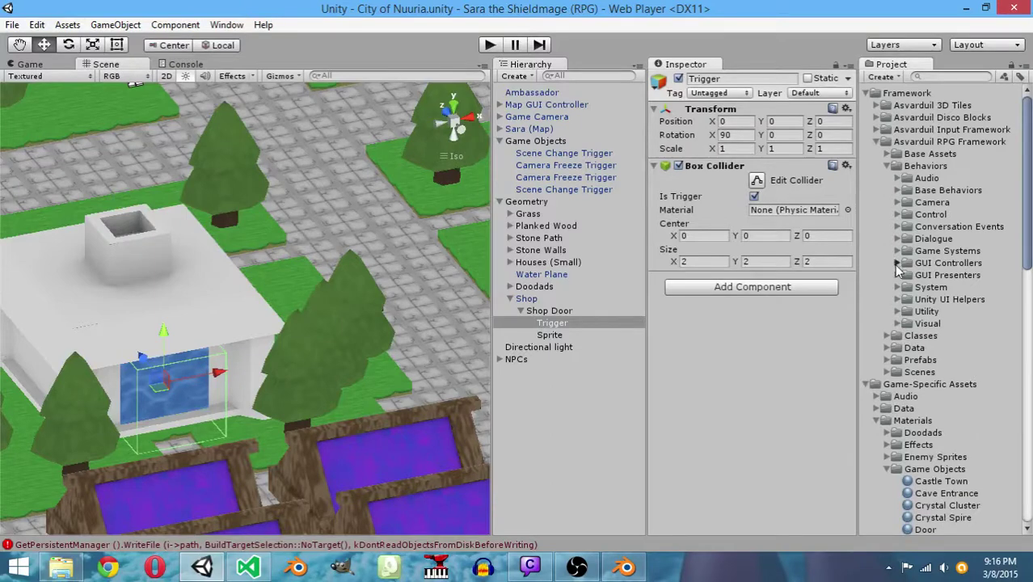
pyautogui.click(898, 263)
pyautogui.click(898, 263)
pyautogui.click(898, 274)
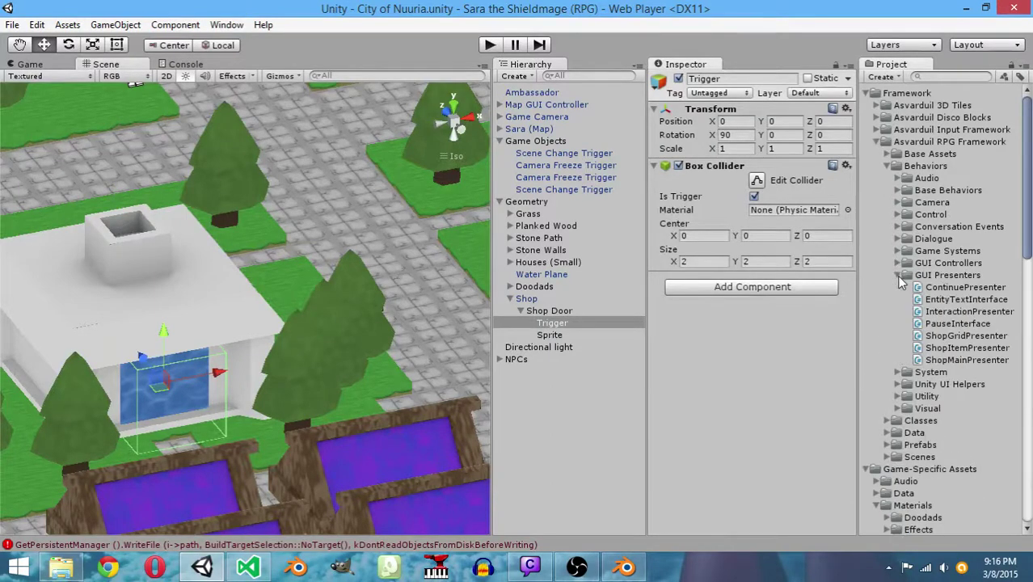
# Read through the code of the InteractionPresenter and EntityTextInterface scripts
pyautogui.click(946, 312)
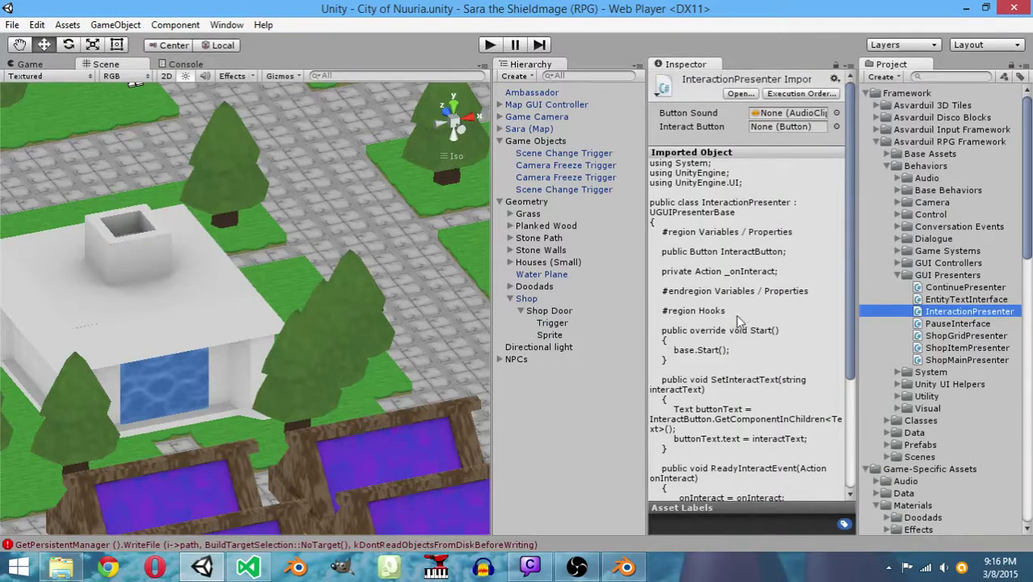
pyautogui.scroll(-5, 737, 322)
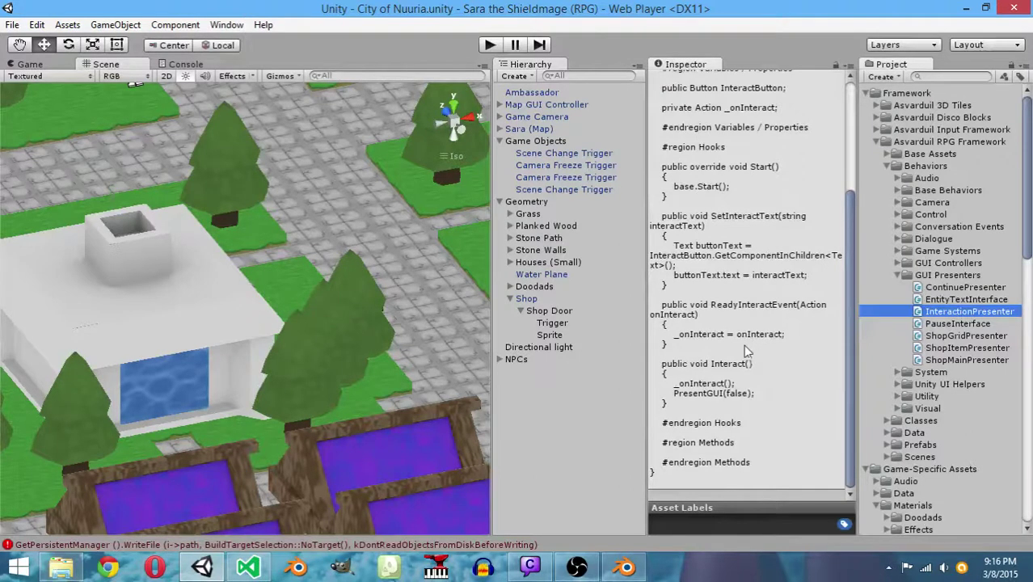
pyautogui.scroll(5, 744, 347)
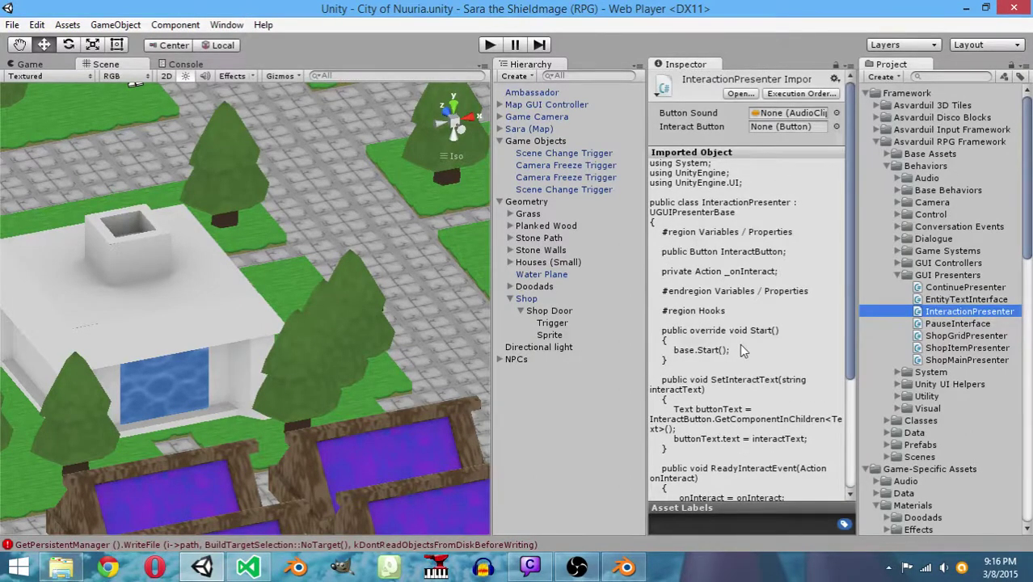
pyautogui.scroll(-3, 742, 349)
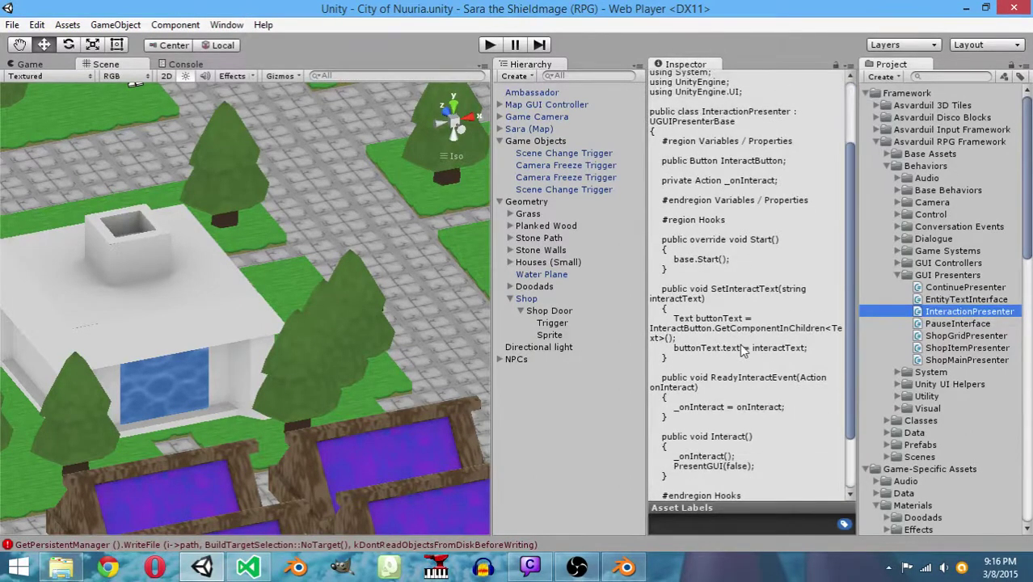
pyautogui.click(943, 300)
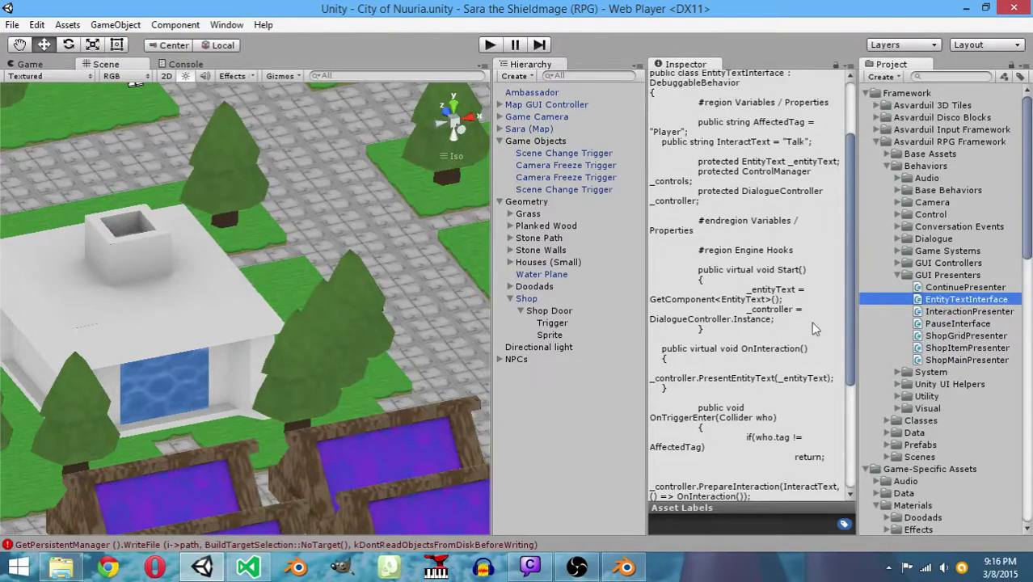
pyautogui.scroll(-6, 792, 331)
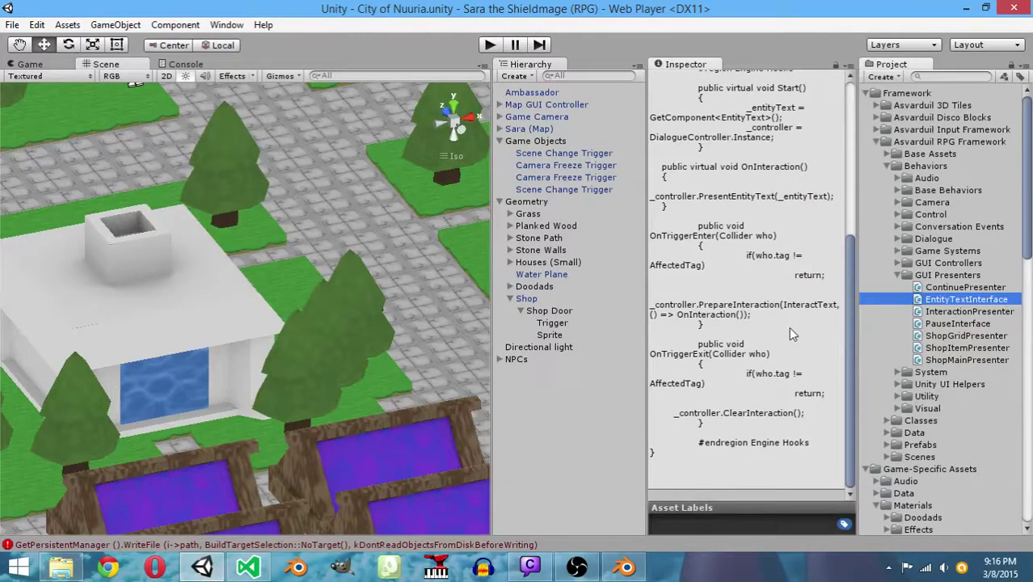
pyautogui.scroll(9, 790, 334)
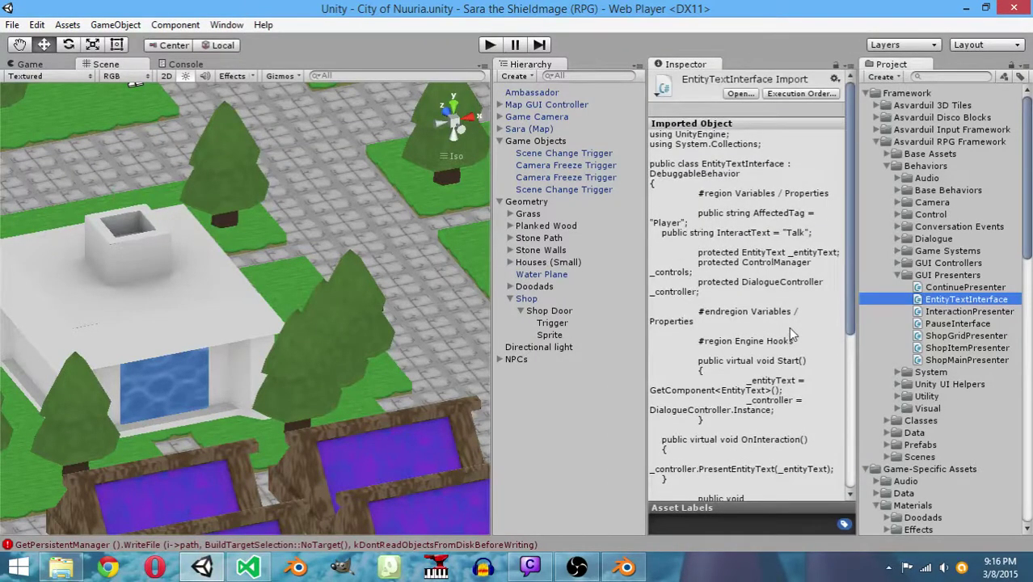
# Create a new C# script named DoorInterface in the GUI Presenters folder
pyautogui.rightClick(938, 275)
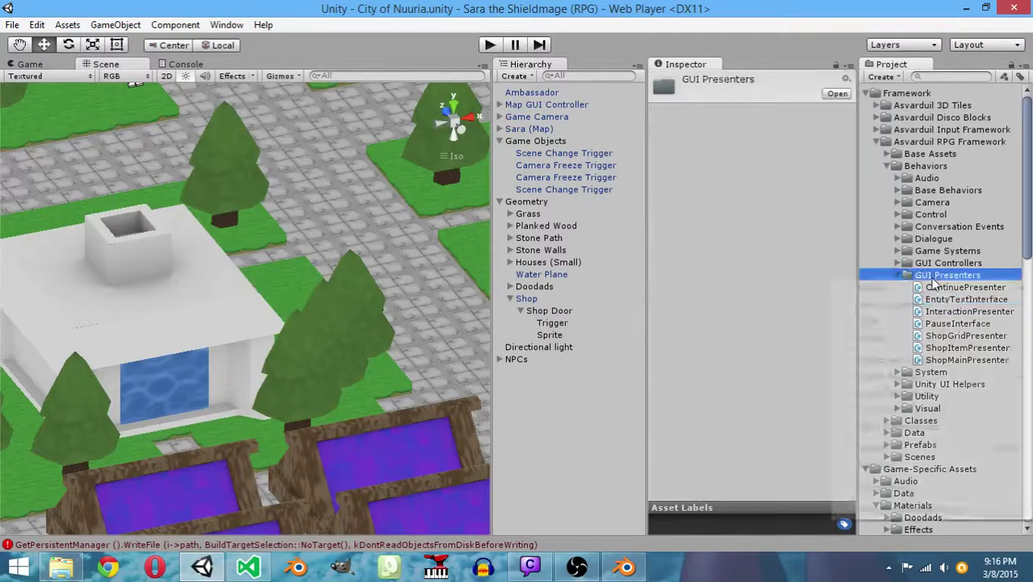
pyautogui.moveTo(929, 288)
pyautogui.click(687, 295)
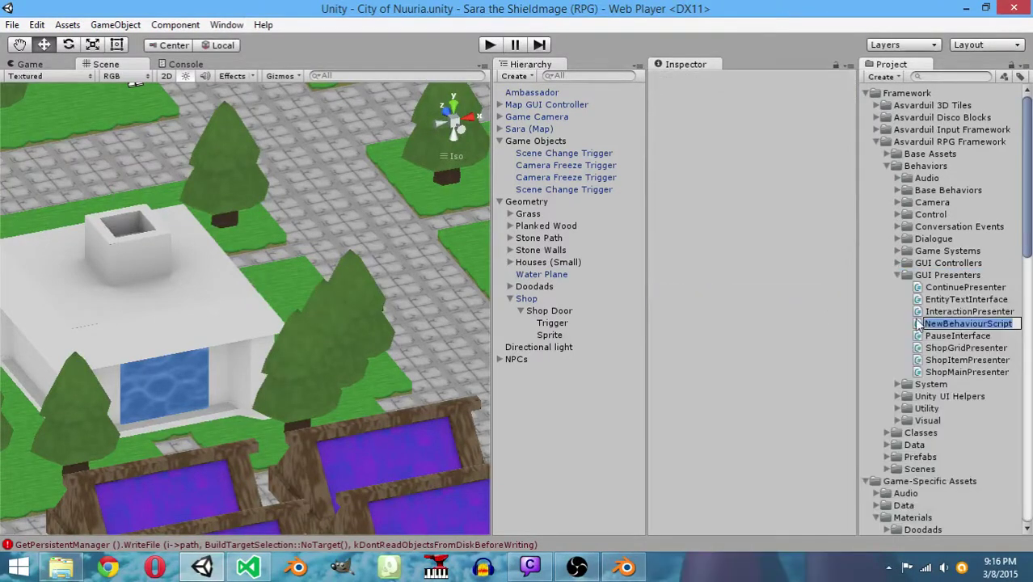
pyautogui.write('DoorInterface')
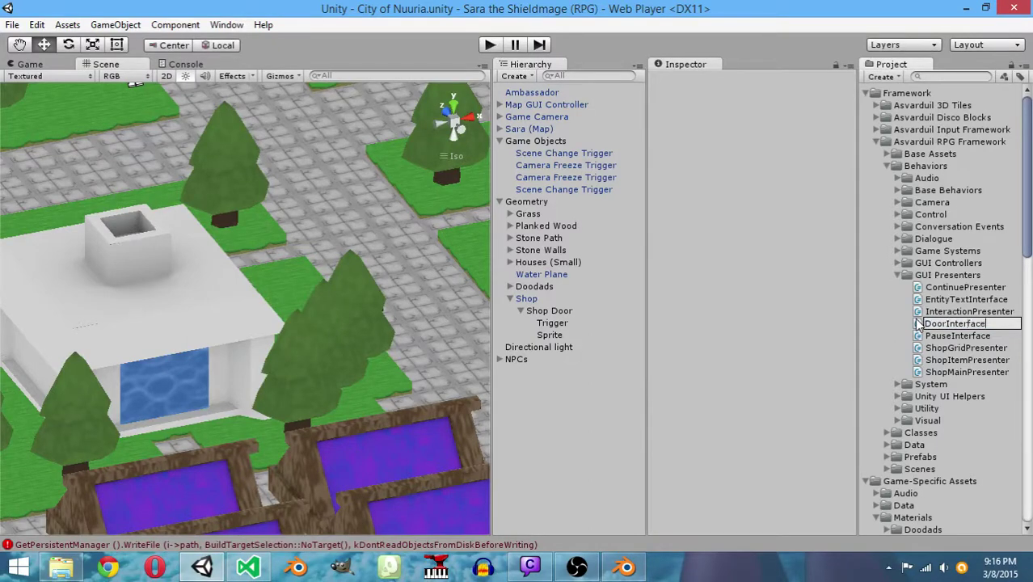
pyautogui.click(914, 318)
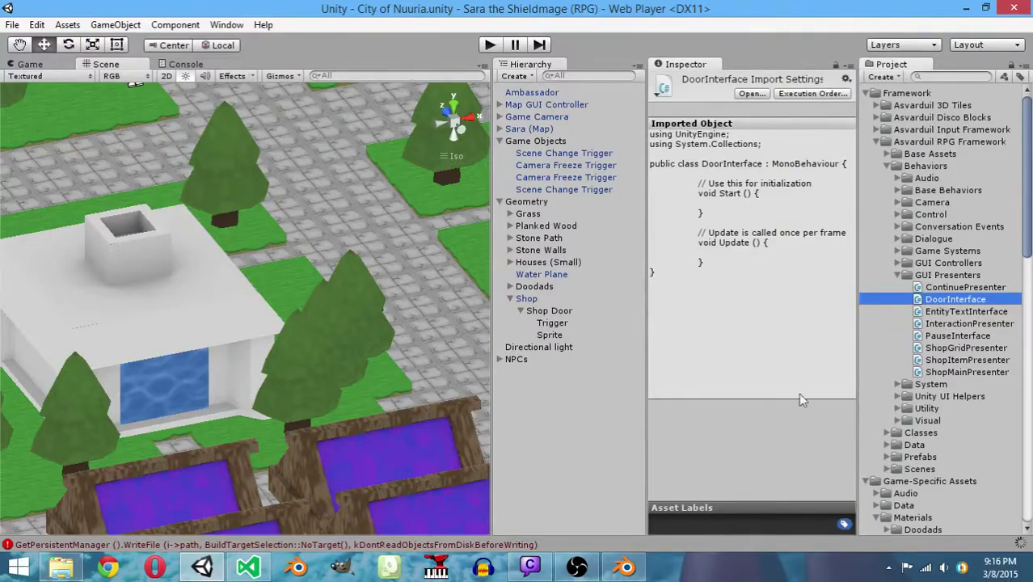
# Switch to Visual Studio, reload all externally modified solution files and normalize PartyInventory.cs to Windows (CR LF) line endings
pyautogui.click(248, 566)
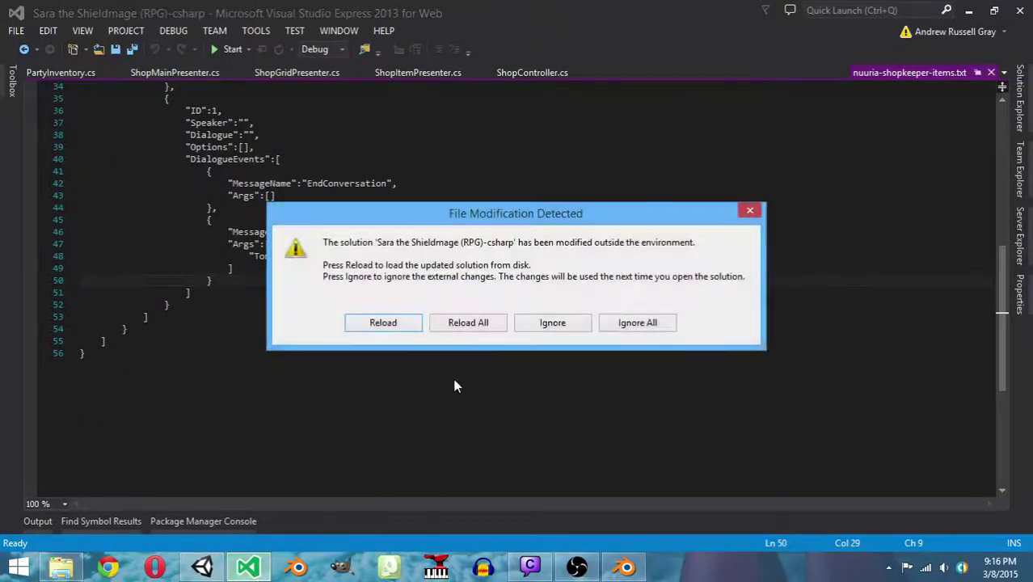
pyautogui.click(464, 325)
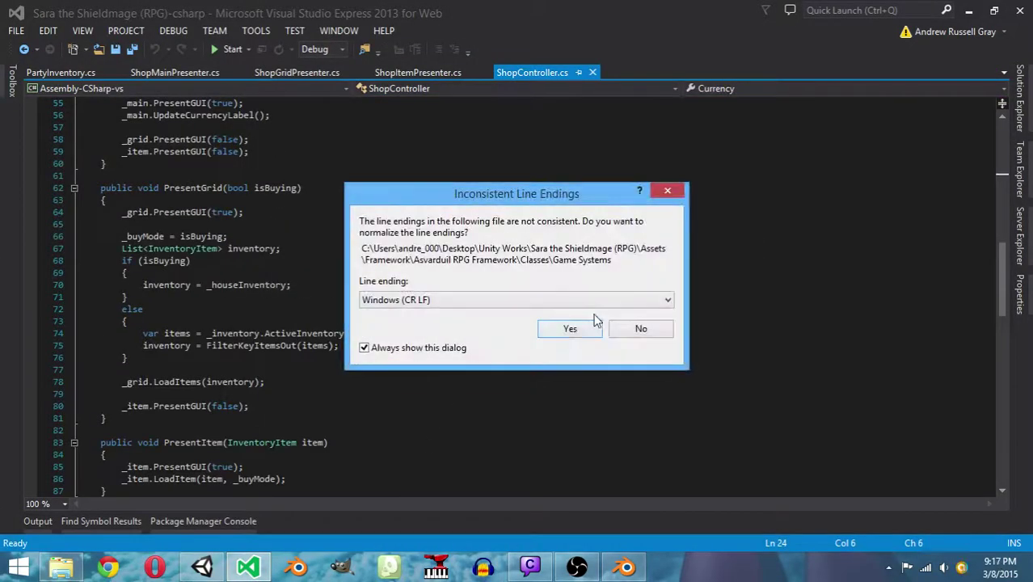
pyautogui.click(567, 323)
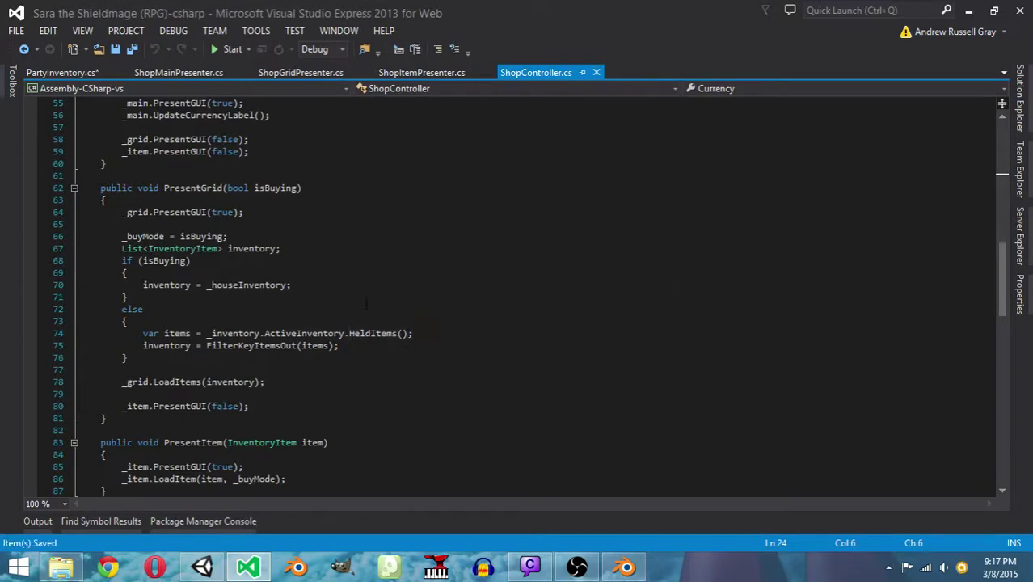
pyautogui.click(69, 73)
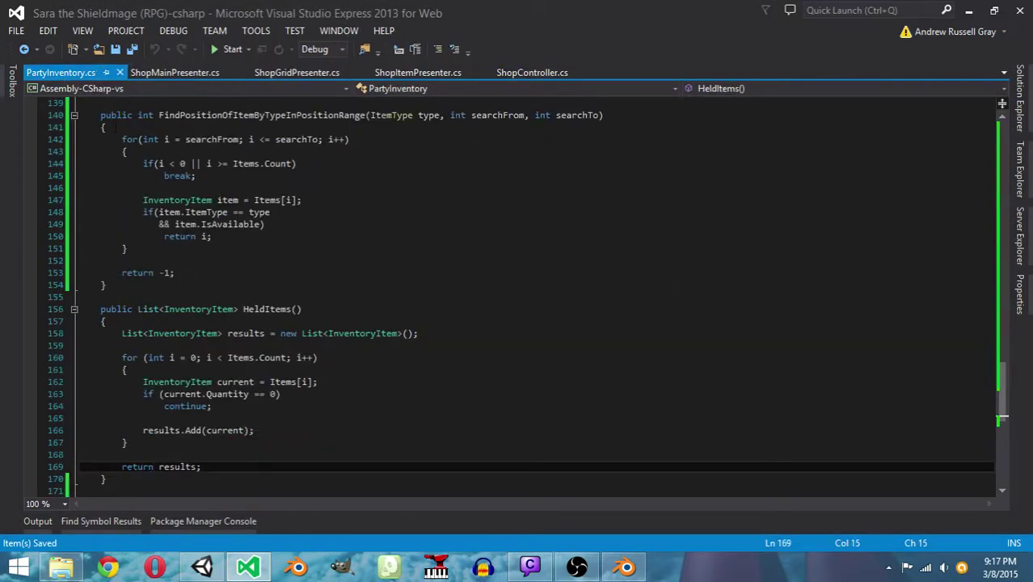
pyautogui.click(174, 293)
pyautogui.press('Up')
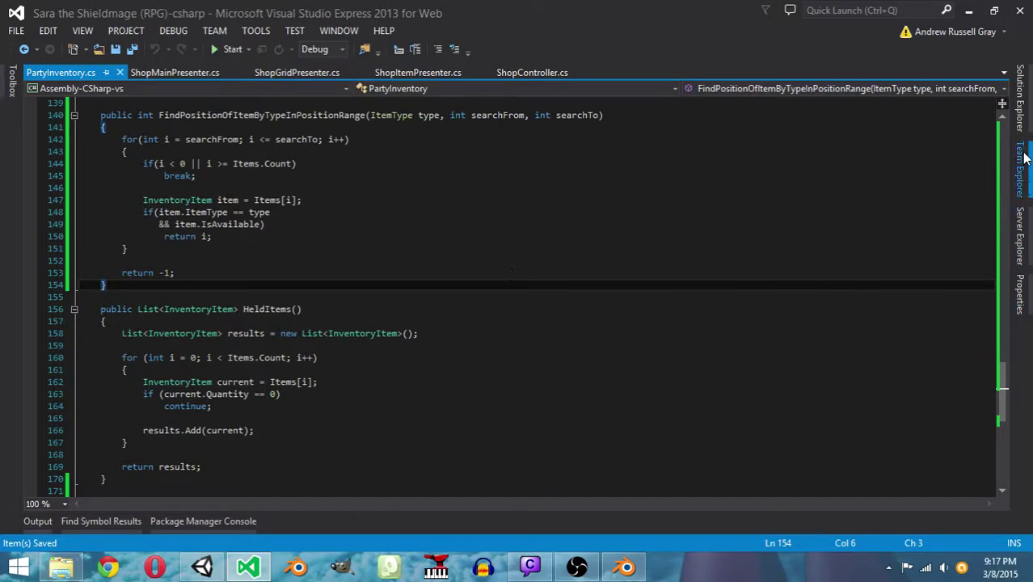
# Expand the solution tree through Framework and Asvarduil RPG Framework down to the Behaviors subfolders
pyautogui.click(1020, 97)
pyautogui.scroll(-6, 929, 323)
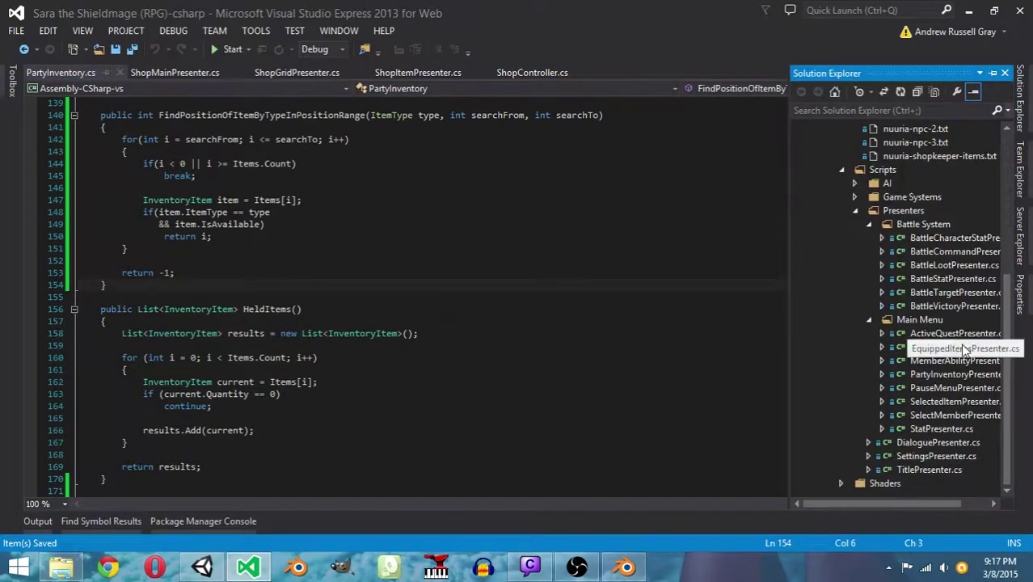
pyautogui.scroll(6, 962, 346)
pyautogui.scroll(-5, 962, 348)
pyautogui.scroll(-1, 960, 347)
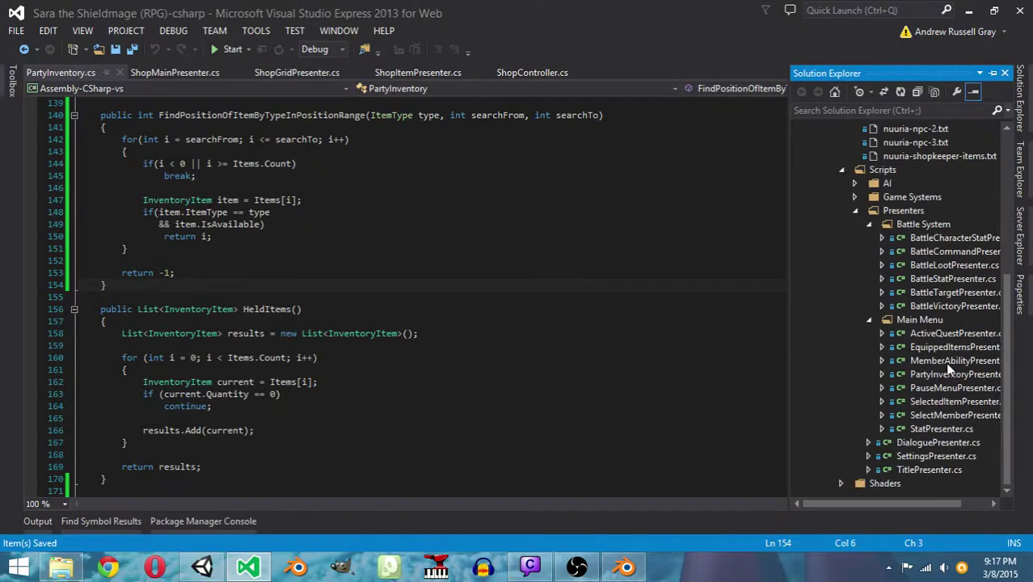
pyautogui.scroll(6, 883, 440)
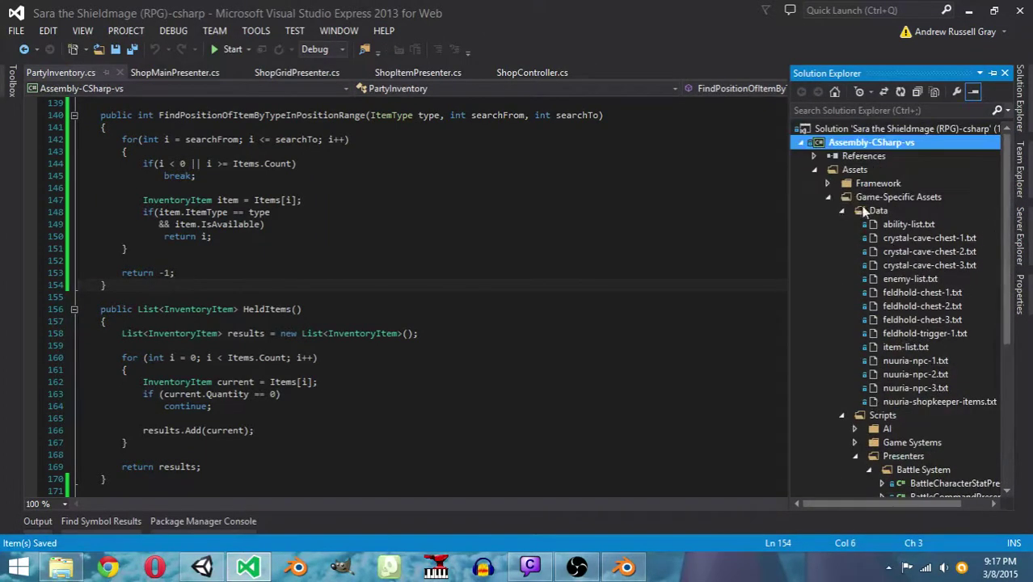
pyautogui.click(825, 183)
pyautogui.click(828, 184)
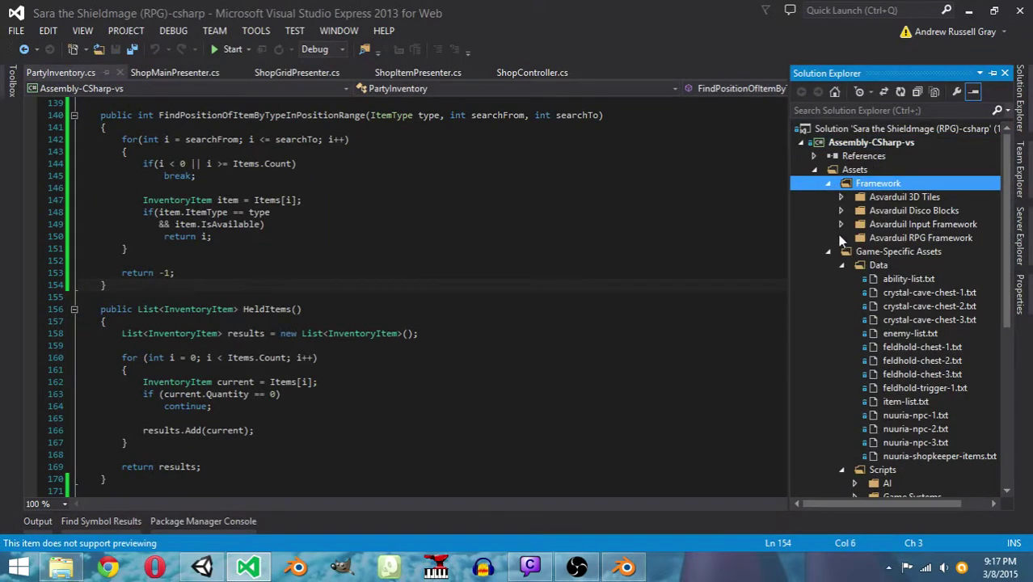
pyautogui.click(839, 237)
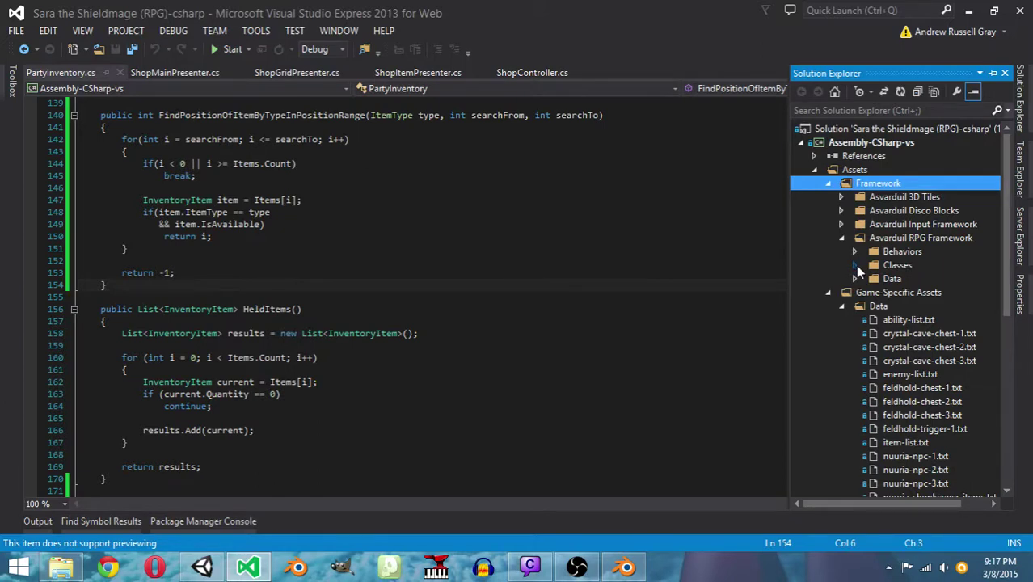
pyautogui.click(854, 251)
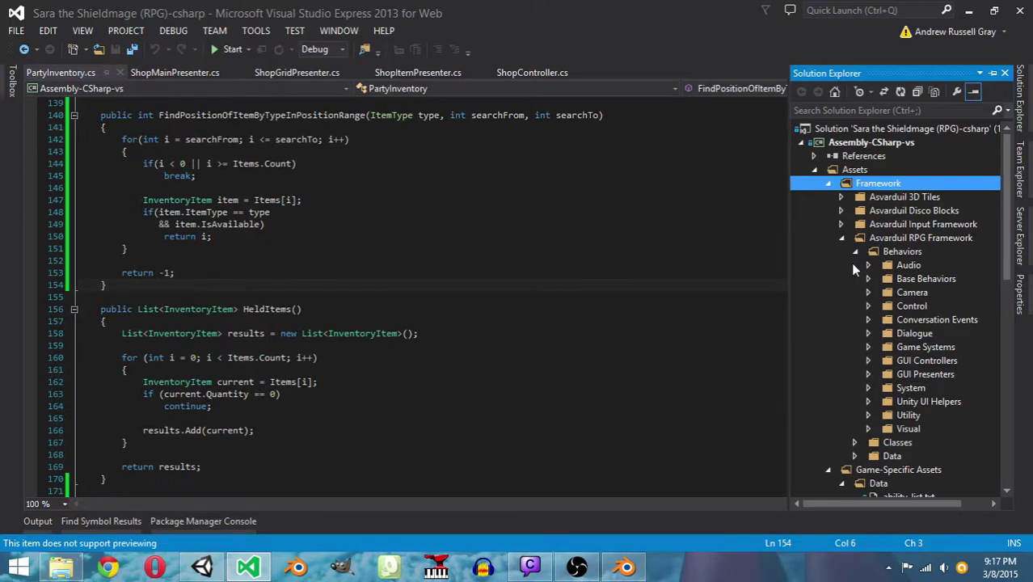
# Open DoorInterface.cs from the GUI Presenters folder for editing
pyautogui.scroll(-2, 926, 352)
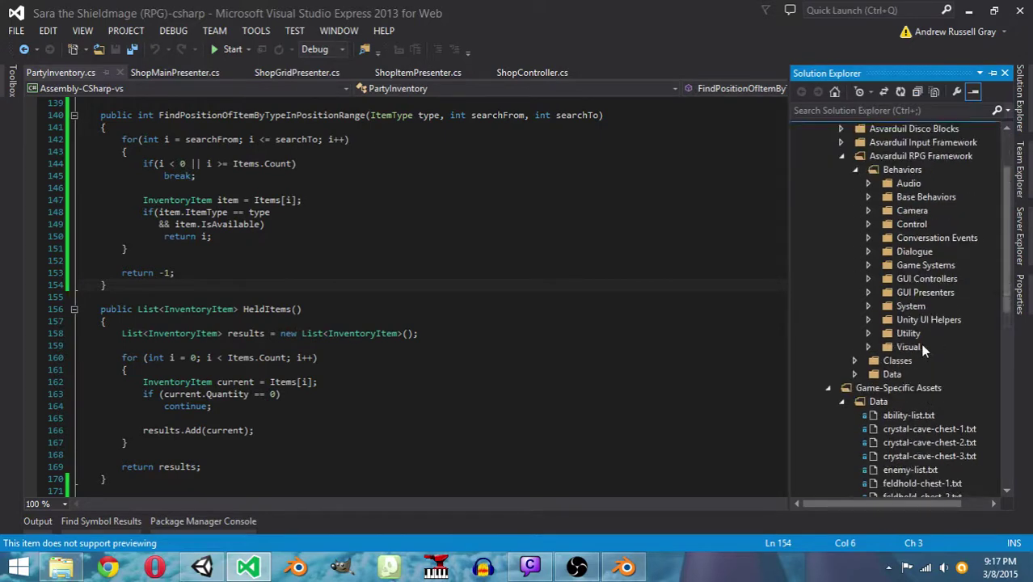
pyautogui.scroll(1, 924, 347)
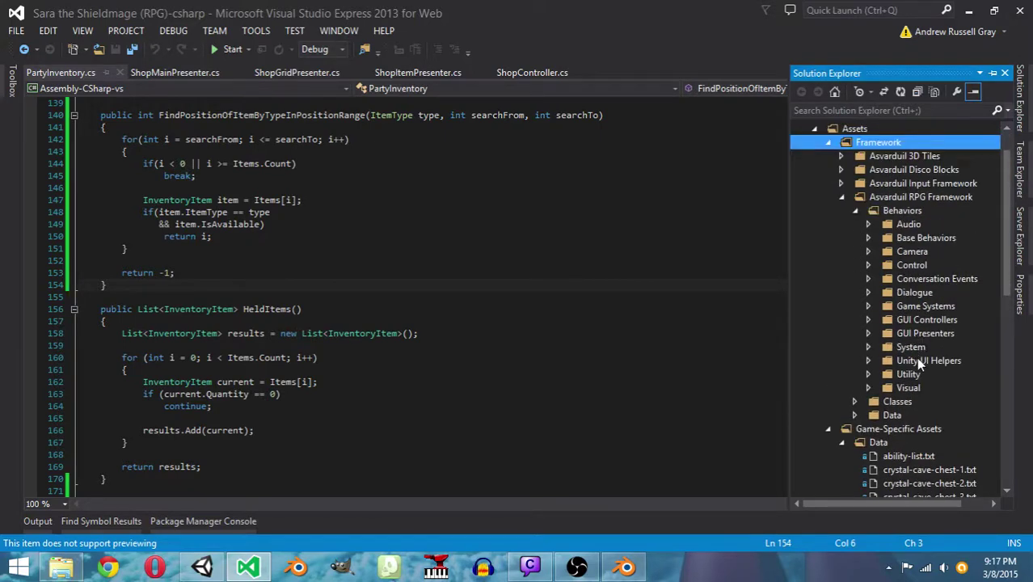
pyautogui.click(868, 346)
pyautogui.click(869, 347)
pyautogui.click(868, 333)
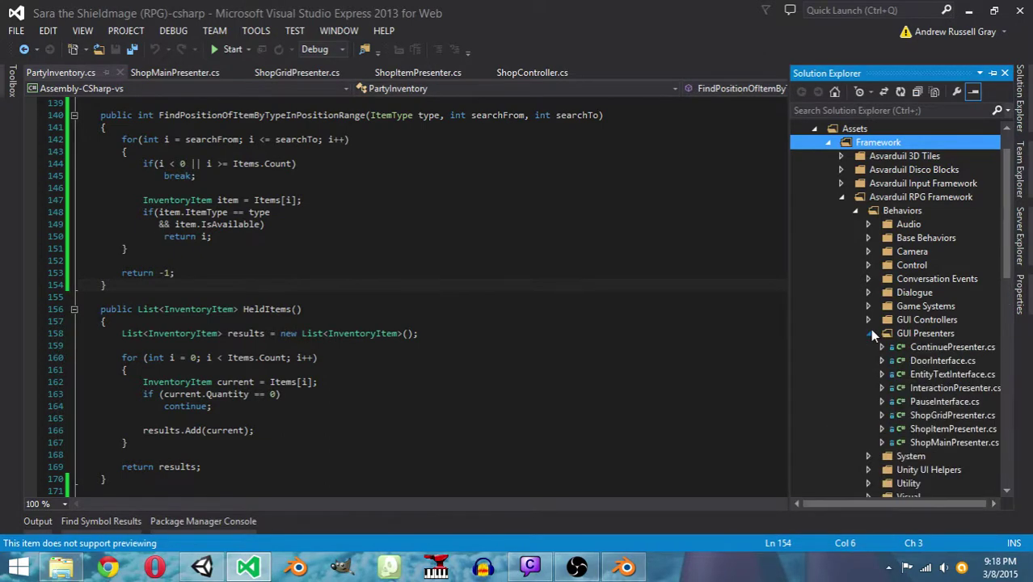
pyautogui.click(939, 374)
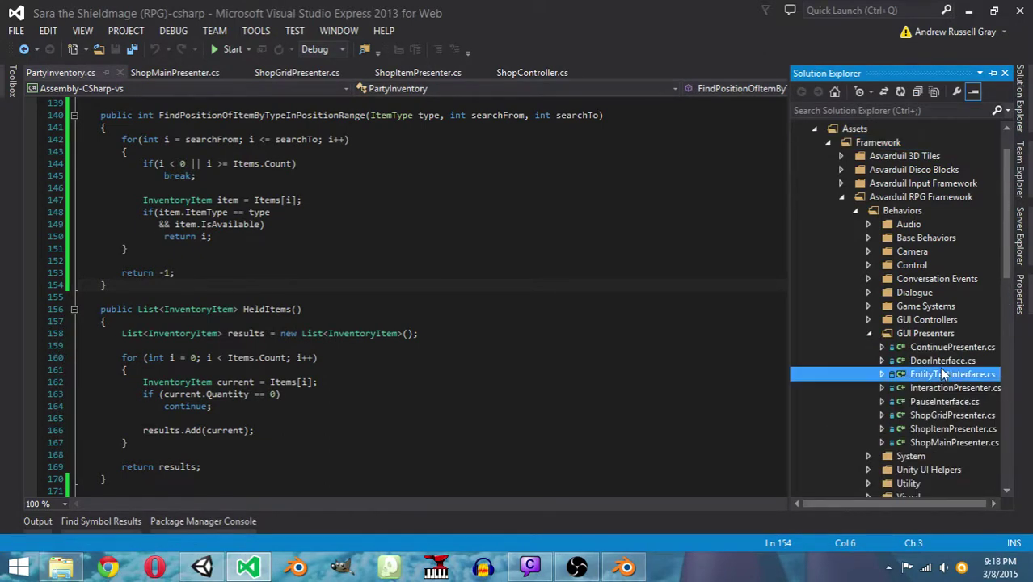
pyautogui.click(940, 362)
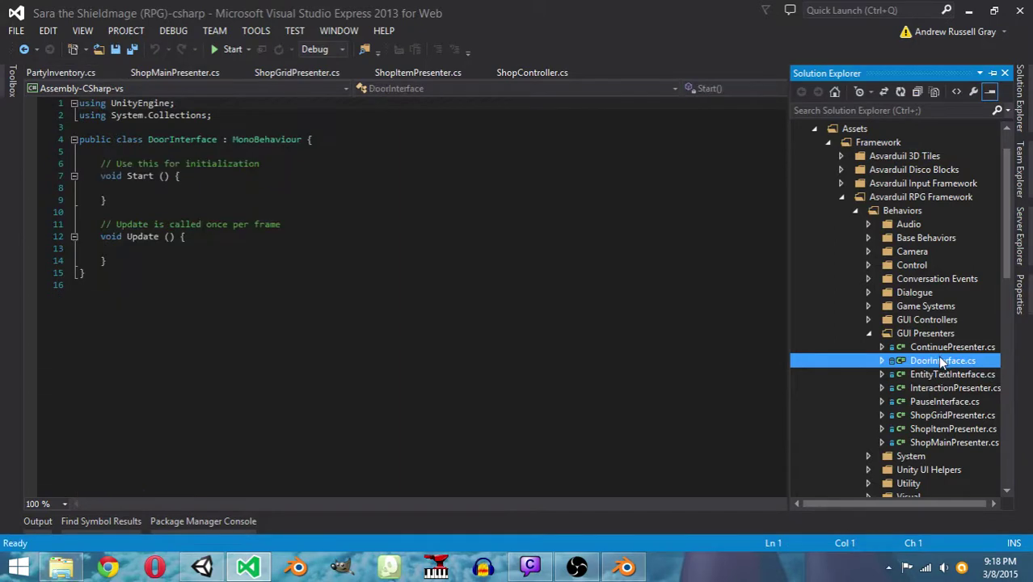
pyautogui.doubleClick(942, 361)
# Delete the default Start and Update methods from DoorInterface and put the class's opening brace on its own line
pyautogui.moveTo(36, 261); pyautogui.dragTo(36, 166)
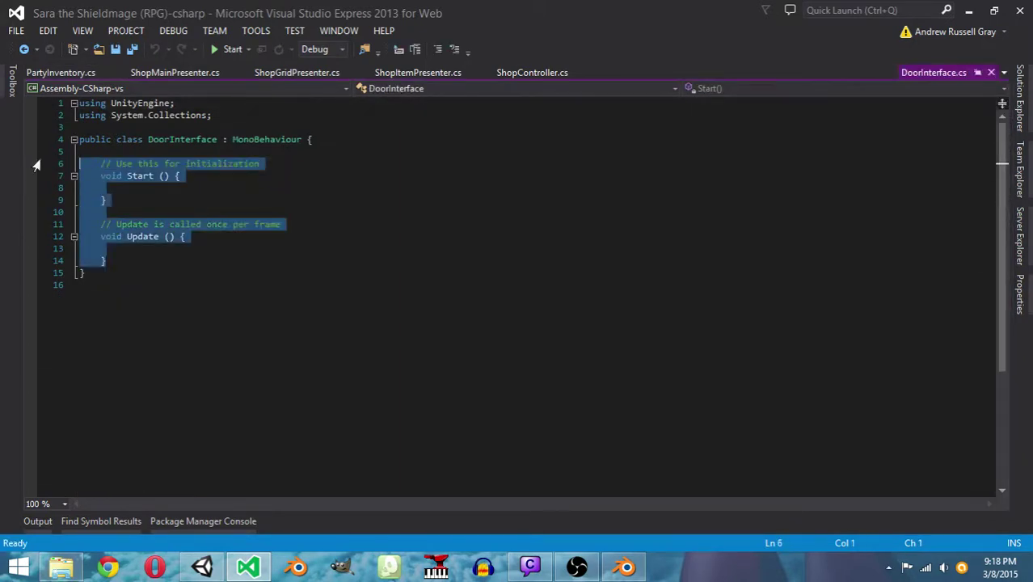
pyautogui.press('Delete')
pyautogui.press('Up')
pyautogui.press('End')
pyautogui.press('Return')
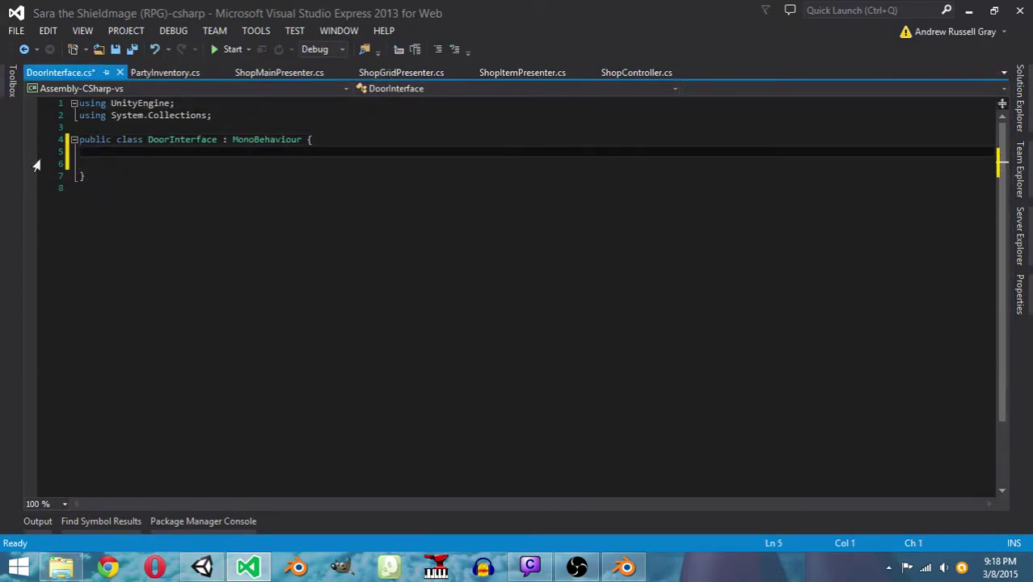
pyautogui.press('Up')
pyautogui.press('End')
pyautogui.press('BackSpace')
pyautogui.press('Down')
pyautogui.write('{')
pyautogui.press('Up')
# Change the base class of DoorInterface from MonoBehaviour to DebuggableBehavior
pyautogui.press('End')
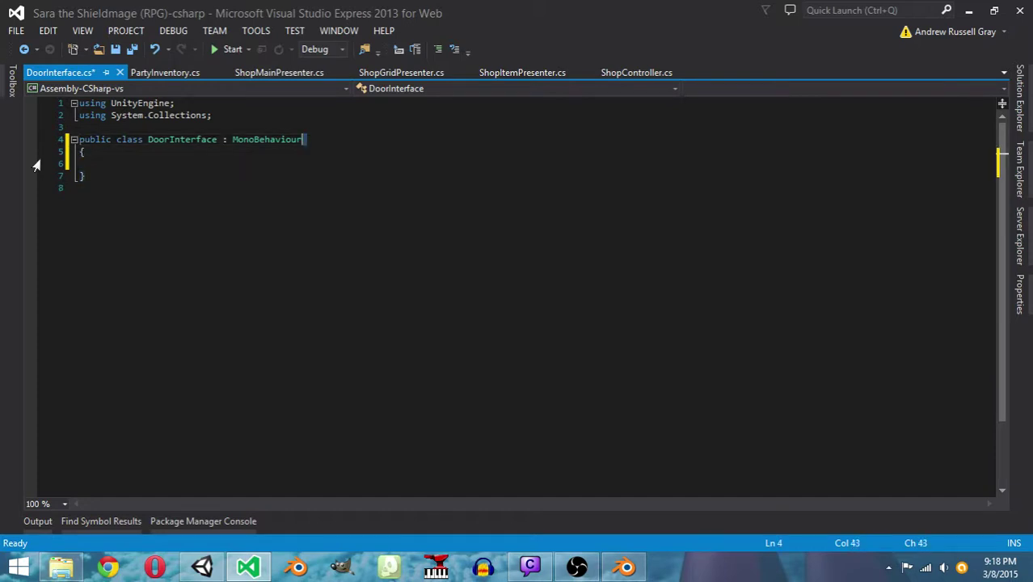
pyautogui.hotkey('shift', 'Left')
pyautogui.hotkey('shift', 'Left')
pyautogui.hotkey('shift', 'Left')
pyautogui.hotkey('shift', 'Left')
pyautogui.hotkey('shift', 'Left')
pyautogui.hotkey('shift', 'Left')
pyautogui.hotkey('shift', 'Left')
pyautogui.hotkey('shift', 'Left')
pyautogui.hotkey('shift', 'Left')
pyautogui.hotkey('shift', 'Left')
pyautogui.hotkey('shift', 'Left')
pyautogui.hotkey('shift', 'Left')
pyautogui.hotkey('shift', 'Left')
pyautogui.hotkey('shift', 'Left')
pyautogui.write('Deb')
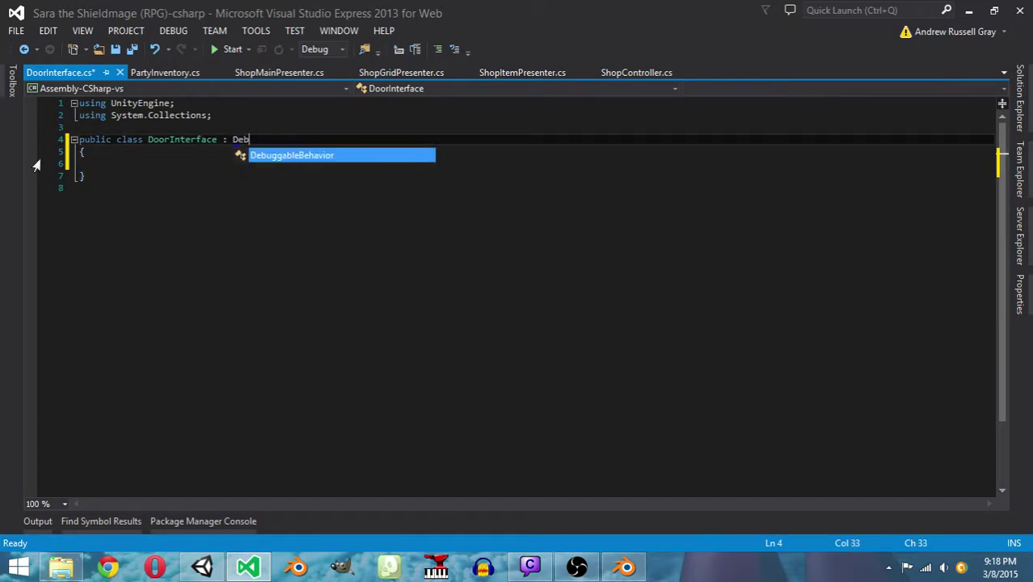
pyautogui.press('Tab')
# Add a region named "Variables / Properties" with a matching labelled endregion inside the DoorInterface class
pyautogui.press('Down')
pyautogui.press('Down')
pyautogui.write('#region ')
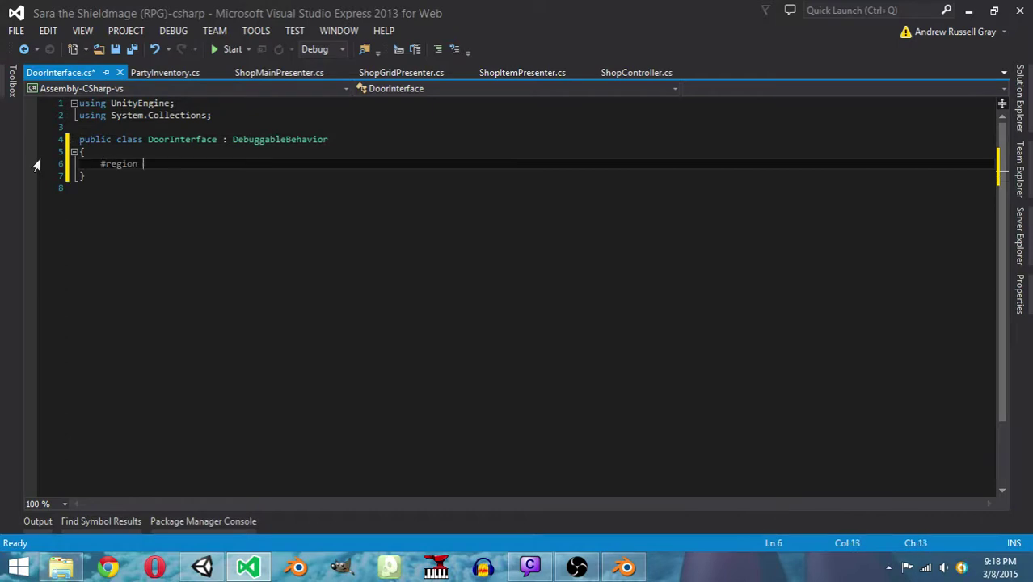
pyautogui.write('Variables / Properties')
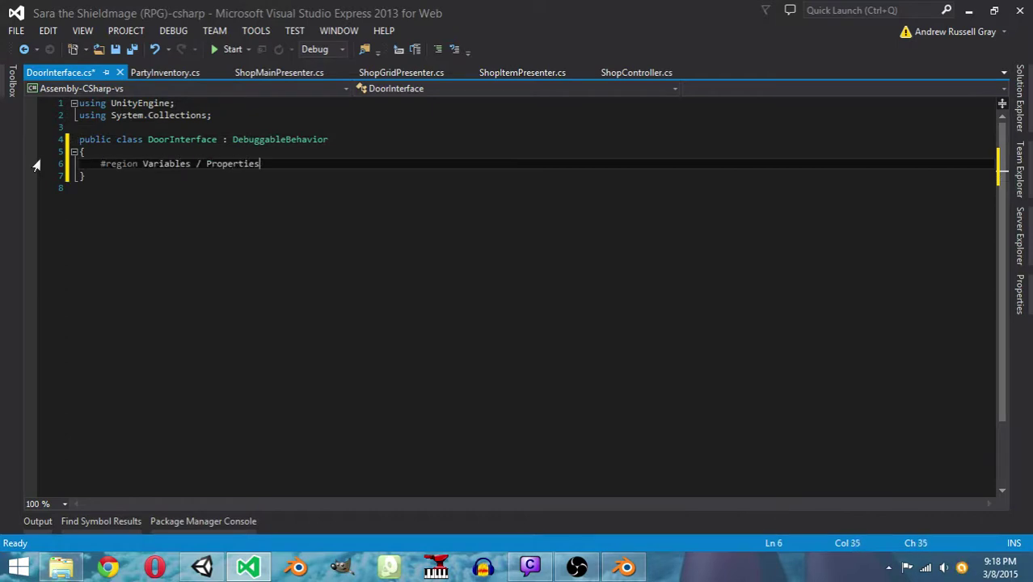
pyautogui.press('Return')
pyautogui.press('Return')
pyautogui.write('#endregion Variables ')
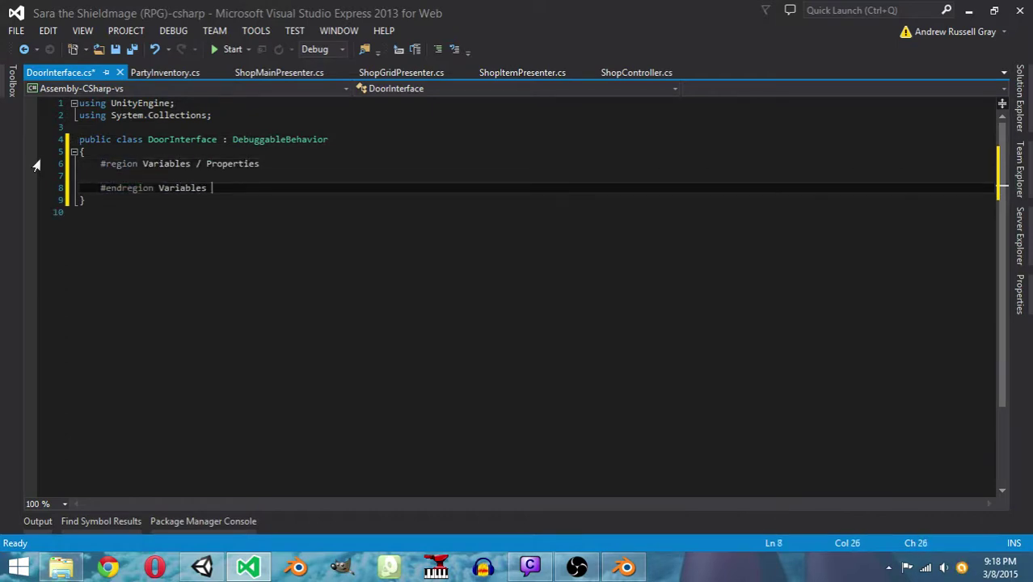
pyautogui.write('/ Properties')
# Add a region named "Hooks" with a matching labelled endregion below the Variables / Properties region
pyautogui.press('Return')
pyautogui.press('Return')
pyautogui.write('#region')
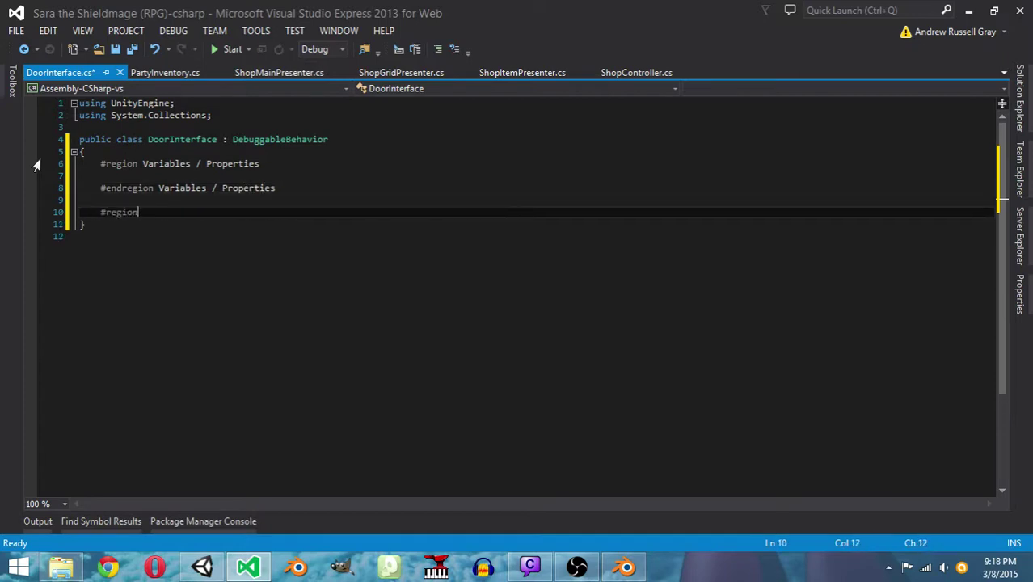
pyautogui.write(' Hooks')
pyautogui.press('Return')
pyautogui.press('Return')
pyautogui.write('#endregion Hooks')
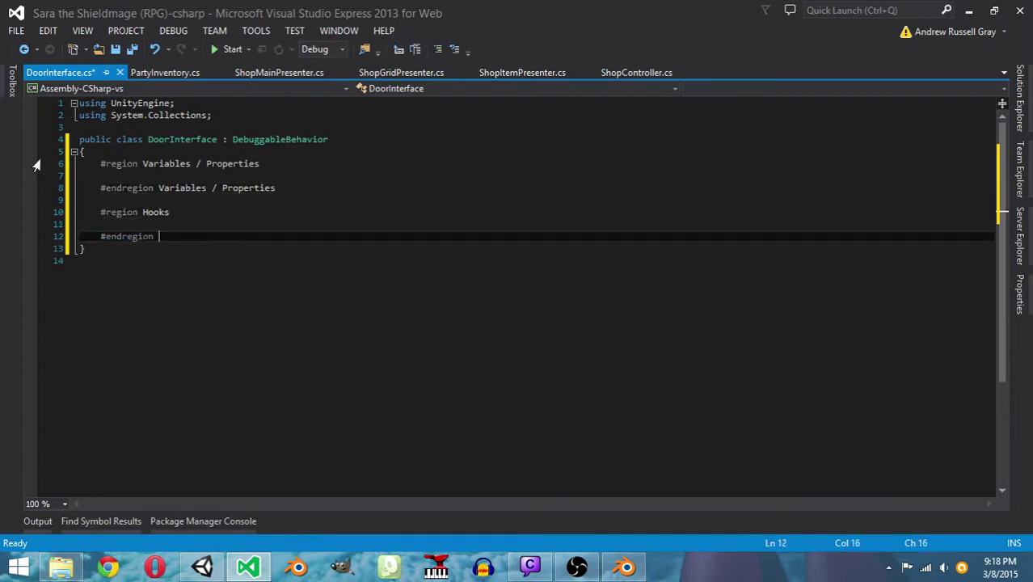
# Add a region named "Methods" with a matching labelled endregion below the Hooks region and save the script
pyautogui.press('Return')
pyautogui.press('Return')
pyautogui.write('#region Meth')
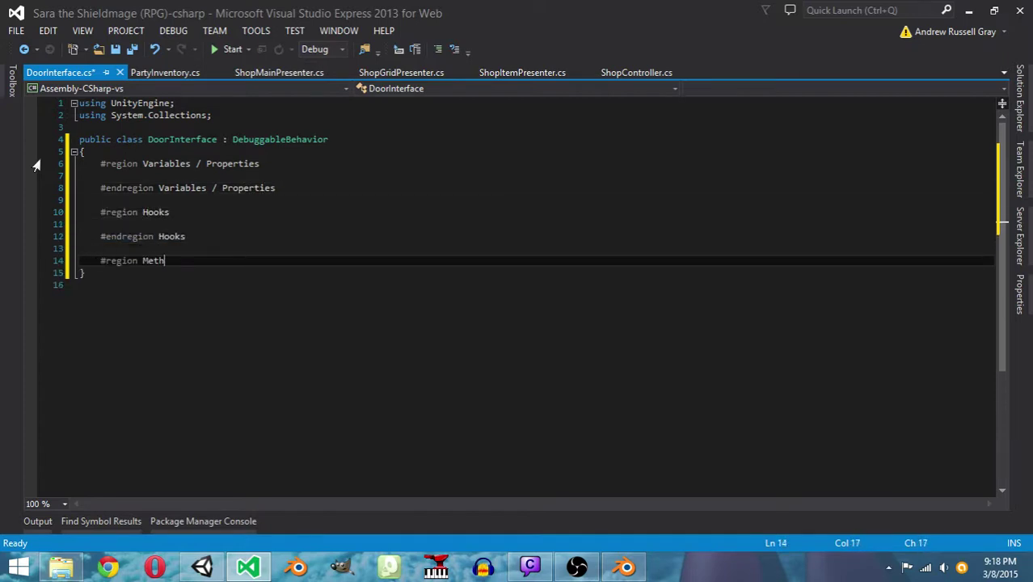
pyautogui.write('ods')
pyautogui.press('Return')
pyautogui.press('Return')
pyautogui.write('#endregion Methods')
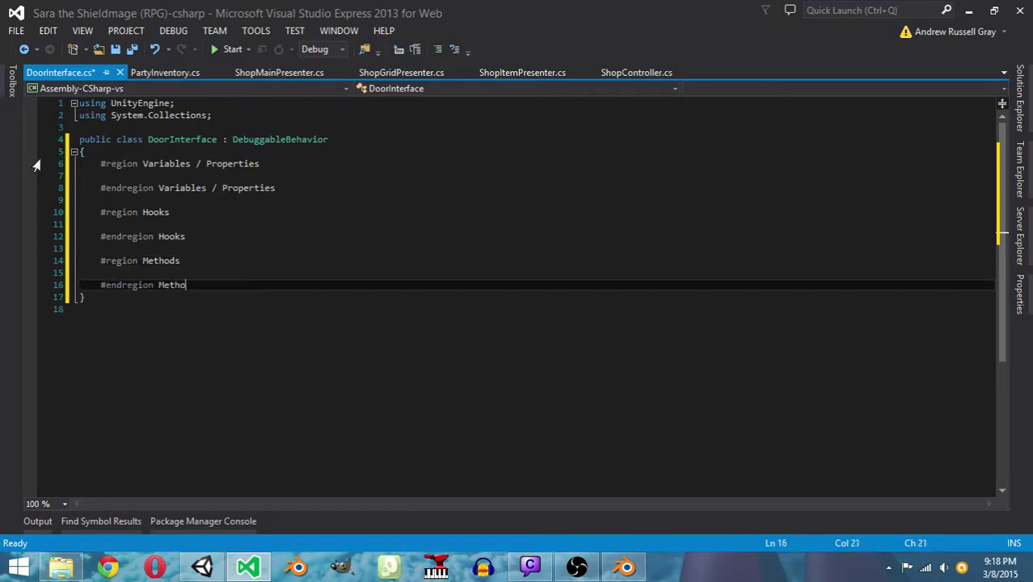
pyautogui.hotkey('ctrl', 's')
# Insert two blank lines inside the Variables / Properties region to make room for declarations
pyautogui.press('Up')
pyautogui.press('Up')
pyautogui.press('Up')
pyautogui.press('Up')
pyautogui.press('Up')
pyautogui.press('Up')
pyautogui.press('Up')
pyautogui.press('Up')
pyautogui.press('Up')
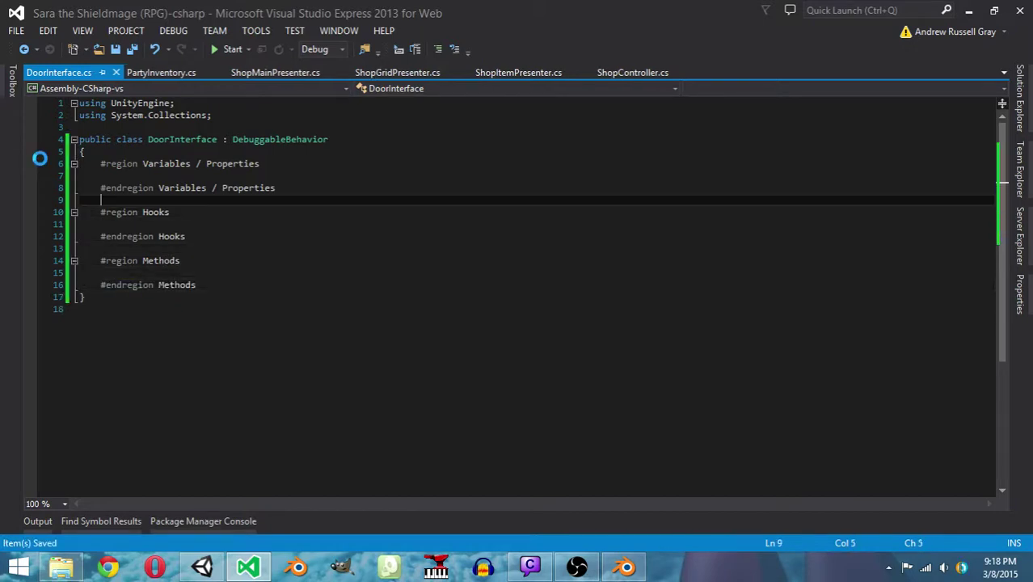
pyautogui.press('Return')
pyautogui.press('Return')
pyautogui.press('Up')
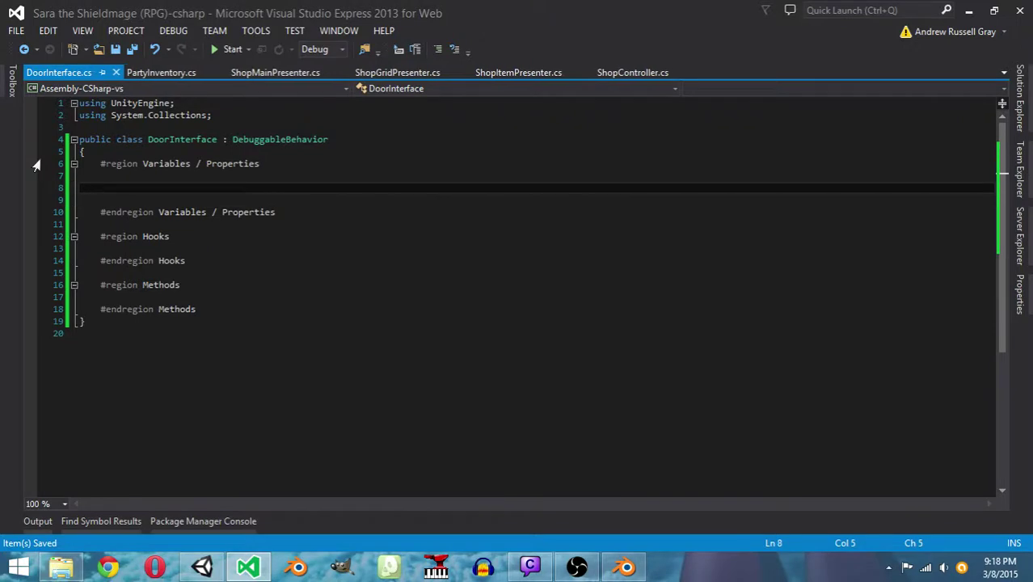
# Open EntityTextInterface.cs from the GUI Presenters folder and examine its variables and engine hooks as a reference for the door script
pyautogui.click(1020, 97)
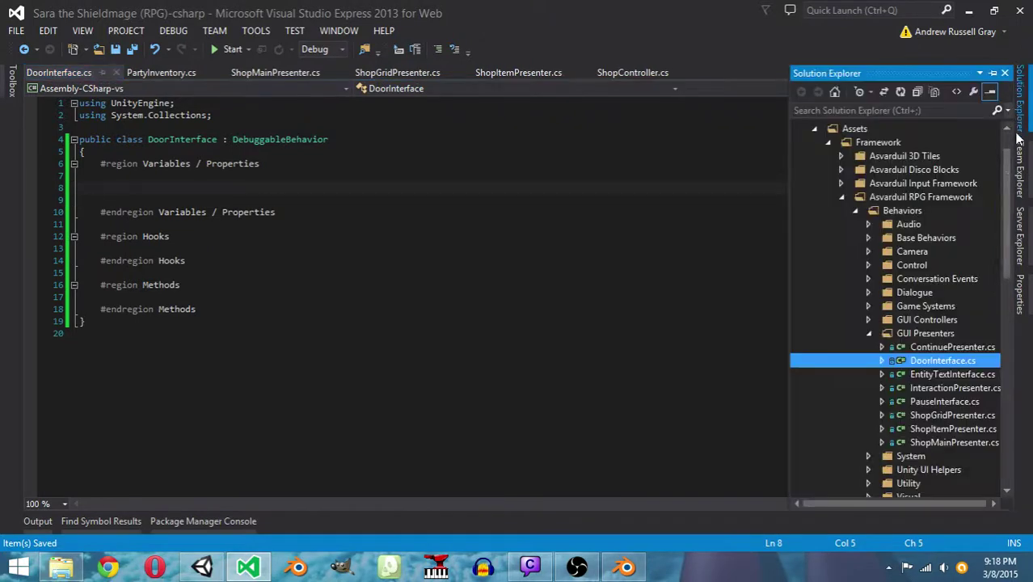
pyautogui.click(937, 376)
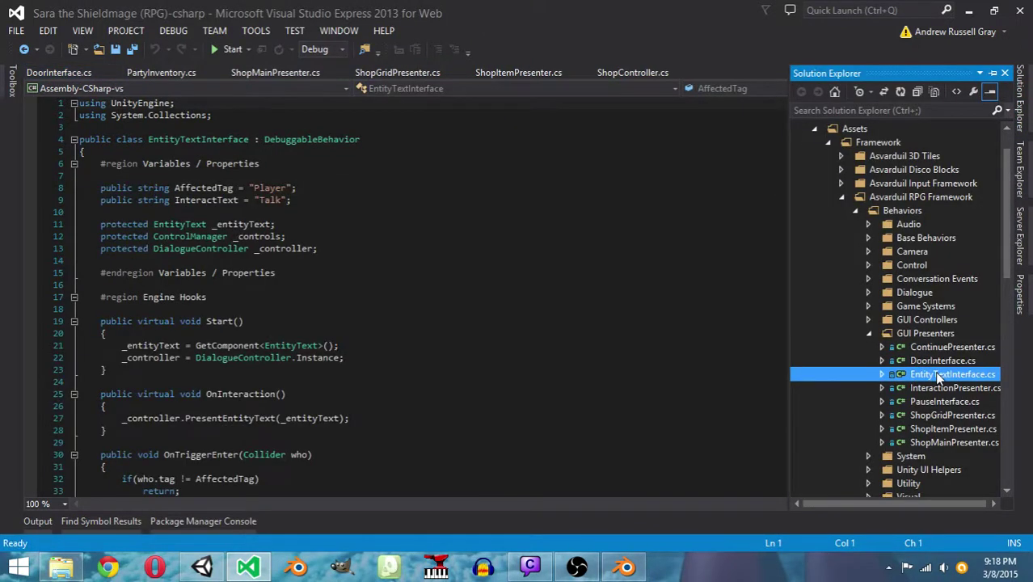
pyautogui.doubleClick(937, 376)
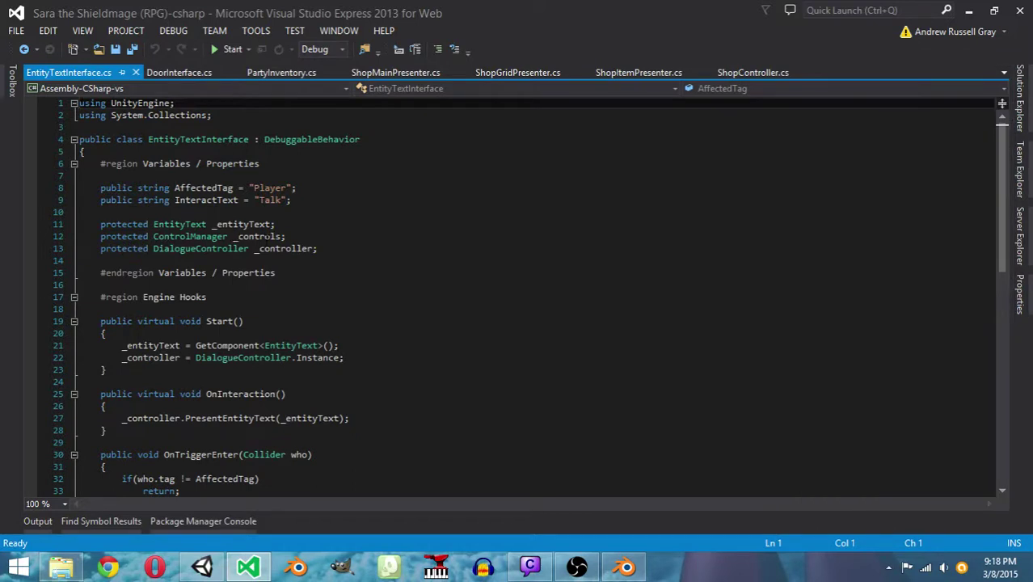
pyautogui.scroll(-6, 525, 298)
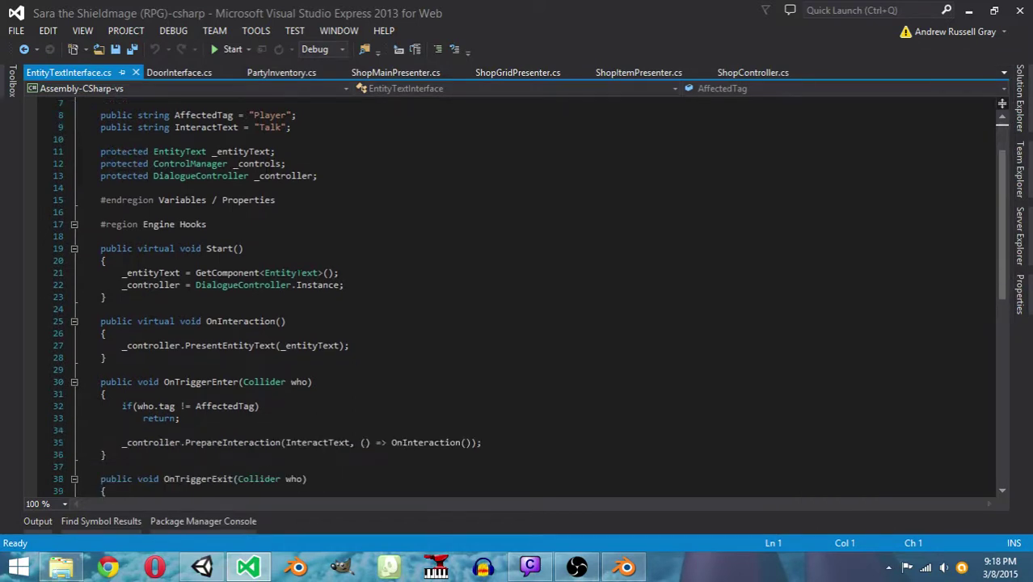
pyautogui.scroll(5, 298, 284)
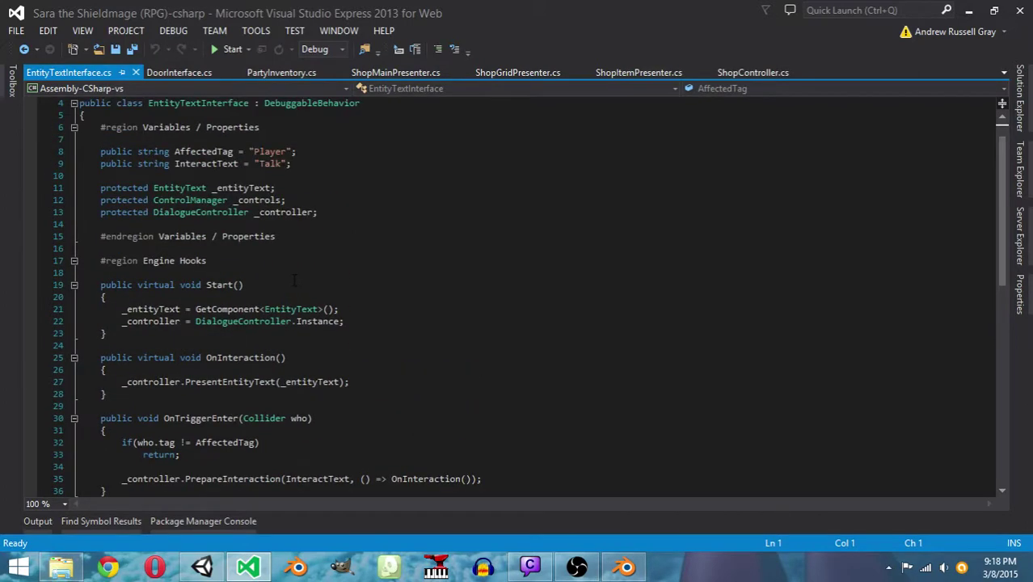
pyautogui.scroll(-4, 294, 280)
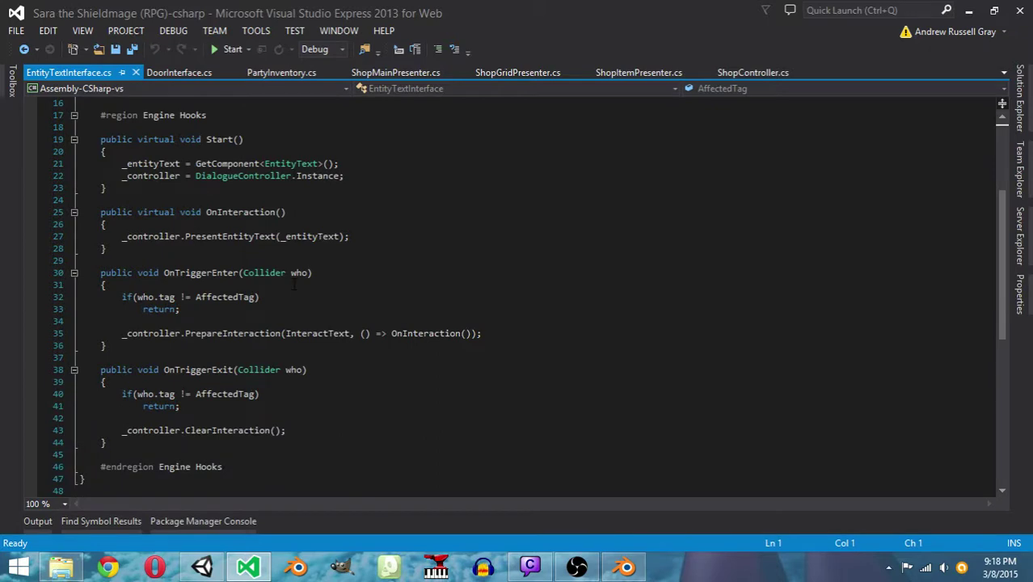
# Copy the AffectedTag and InteractText declarations from EntityTextInterface.cs into the Variables / Properties region of DoorInterface.cs and save
pyautogui.scroll(1, 294, 283)
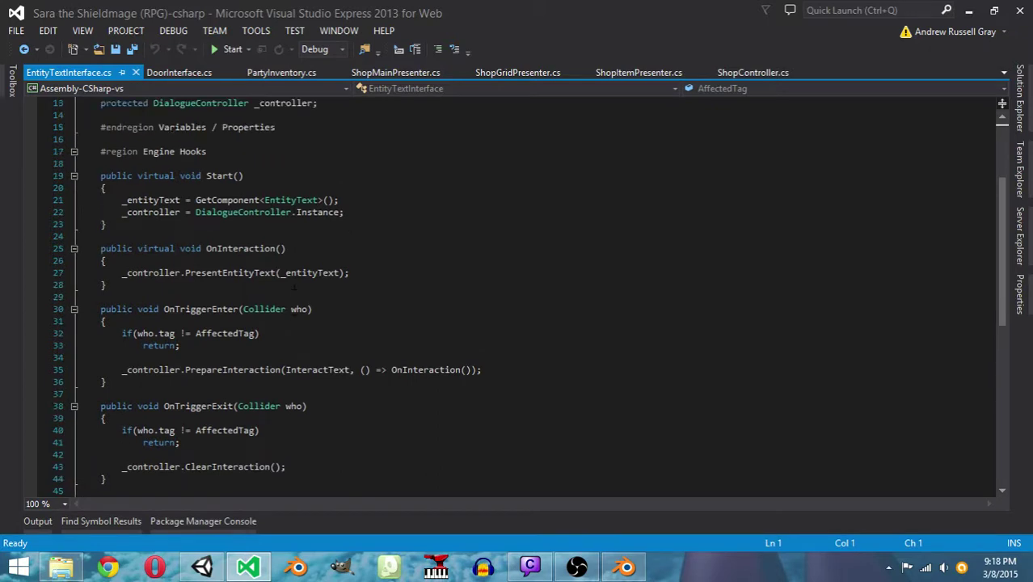
pyautogui.scroll(4, 295, 284)
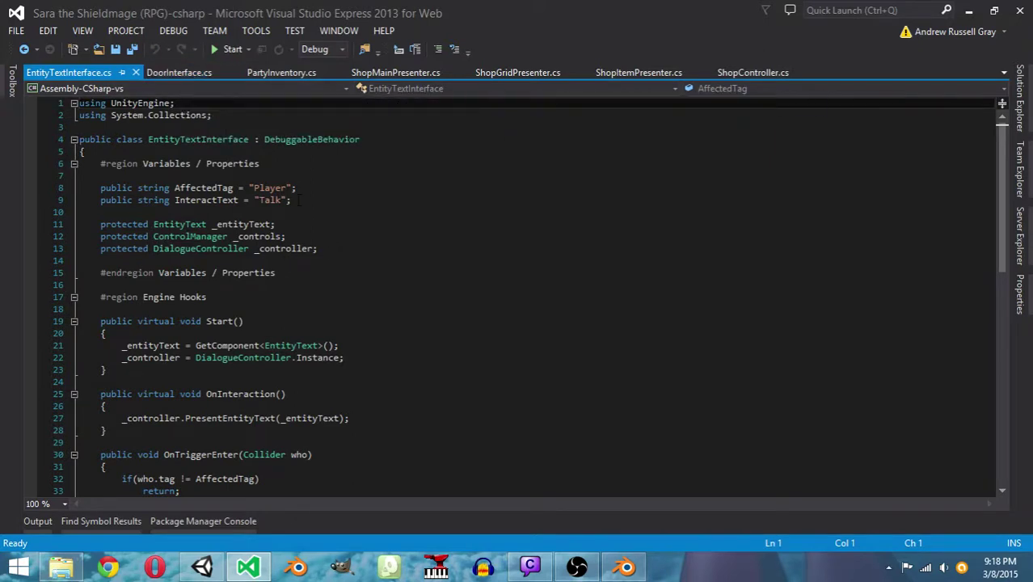
pyautogui.moveTo(291, 199); pyautogui.dragTo(39, 194)
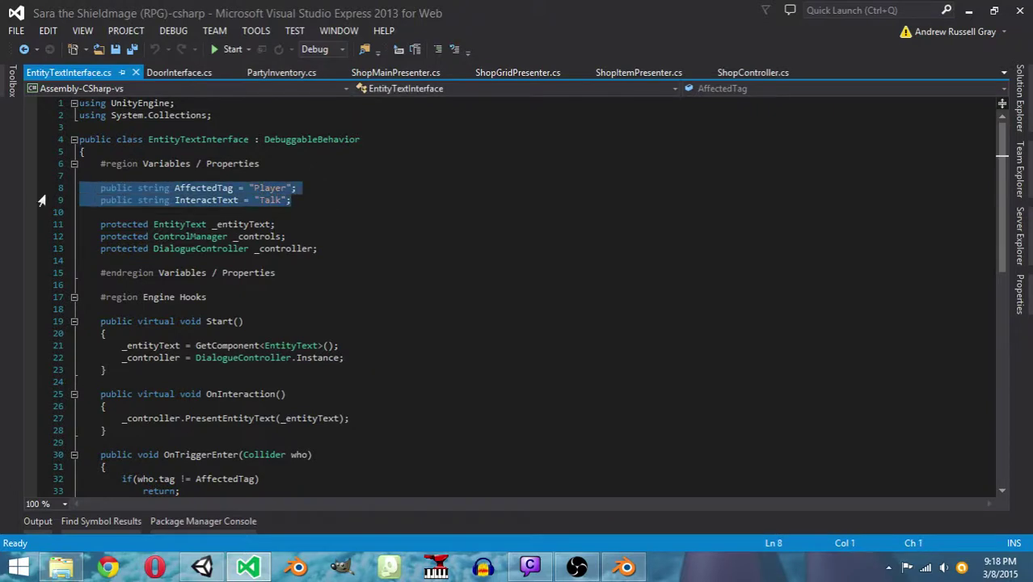
pyautogui.hotkey('ctrl', 'c')
pyautogui.click(176, 72)
pyautogui.hotkey('ctrl', 'v')
pyautogui.hotkey('ctrl', 's')
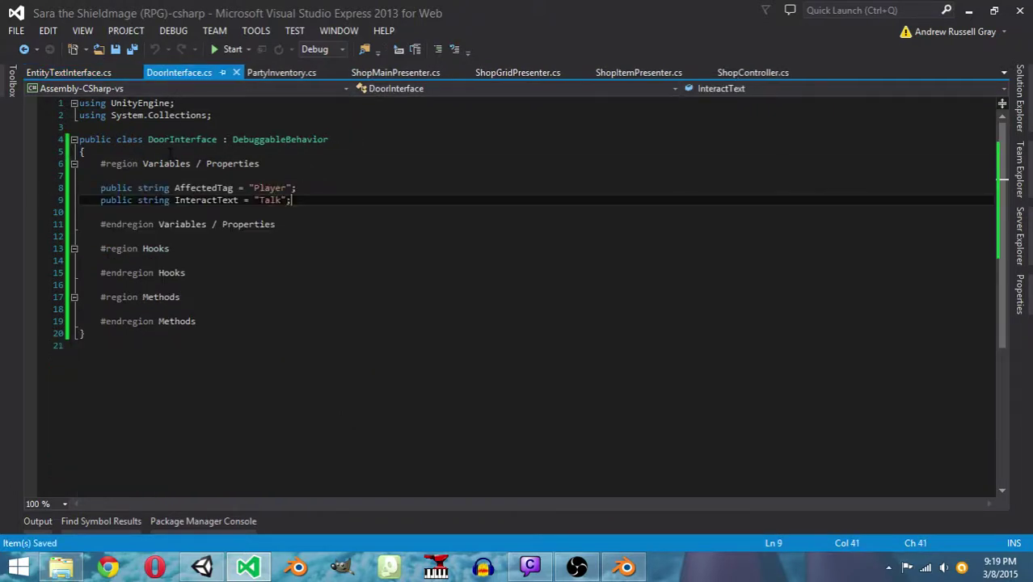
# Copy the Start, OnInteraction, OnTriggerEnter and OnTriggerExit methods from EntityTextInterface.cs into the Hooks region of DoorInterface.cs
pyautogui.click(80, 73)
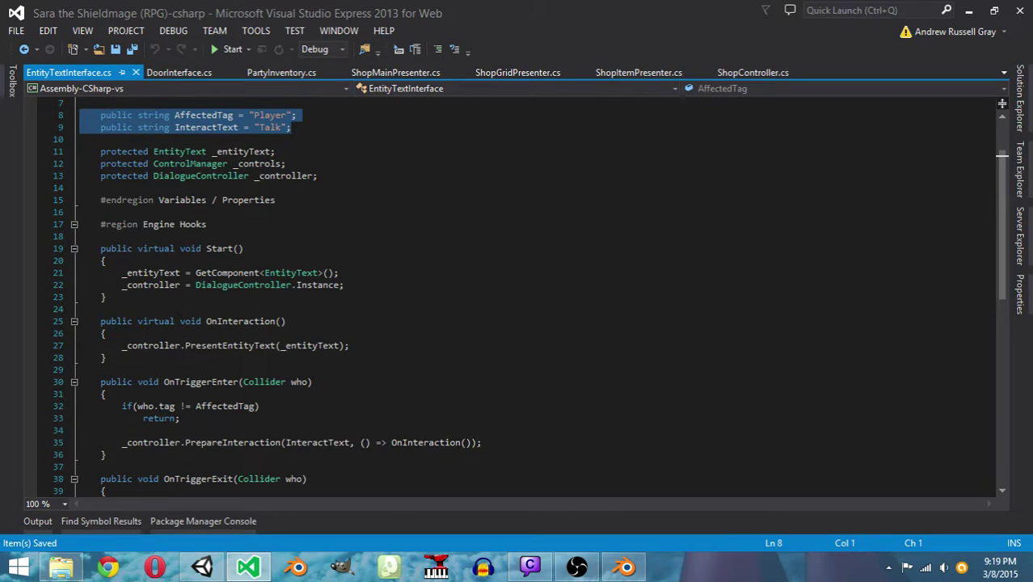
pyautogui.scroll(-3, 518, 295)
pyautogui.moveTo(117, 443); pyautogui.dragTo(81, 139)
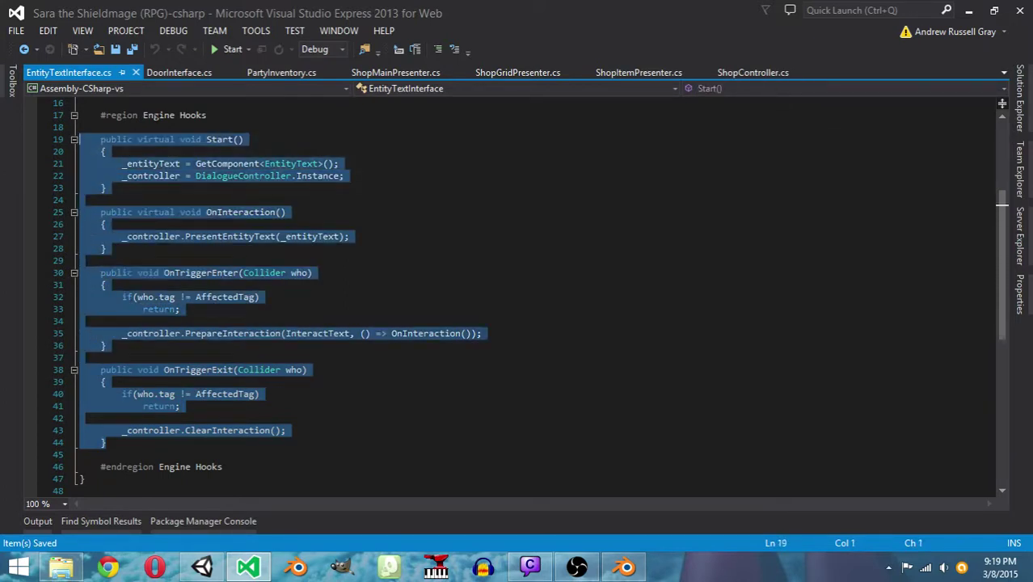
pyautogui.click(161, 73)
pyautogui.click(185, 236)
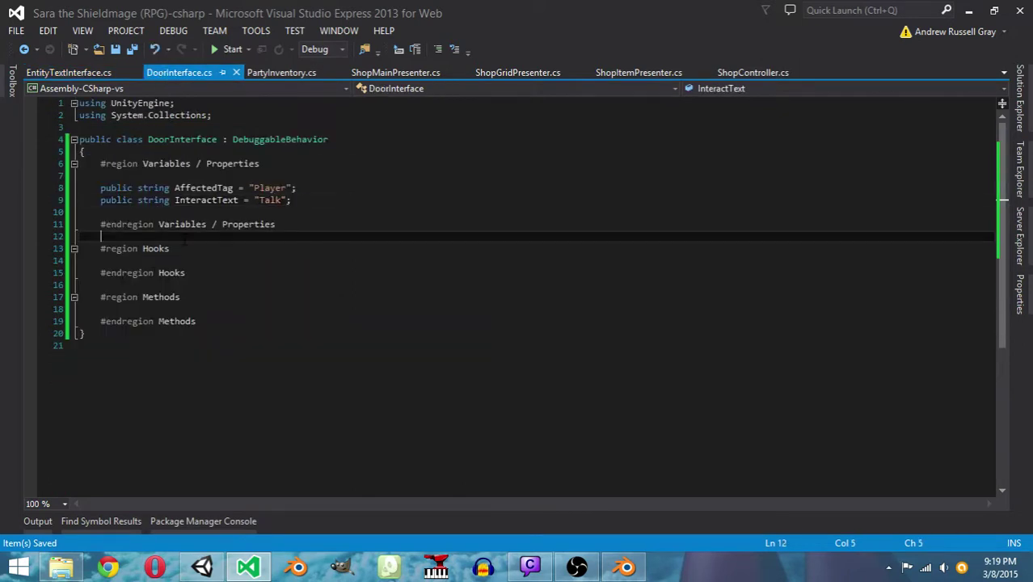
pyautogui.click(187, 252)
pyautogui.press('Return')
pyautogui.hotkey('ctrl', 'v')
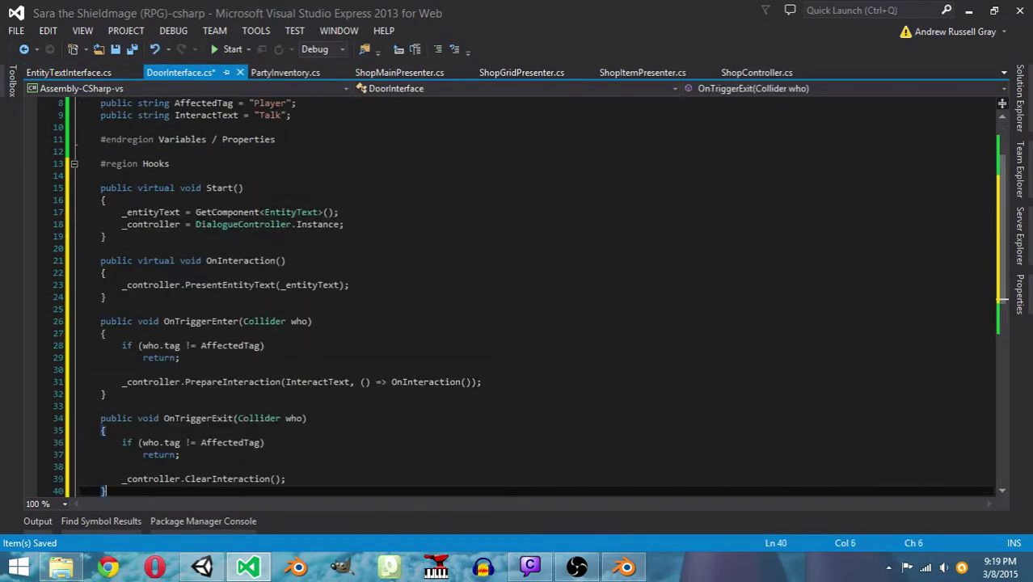
# Delete the _entityText assignment line from the Start method in DoorInterface.cs and save the script
pyautogui.scroll(3, 244, 275)
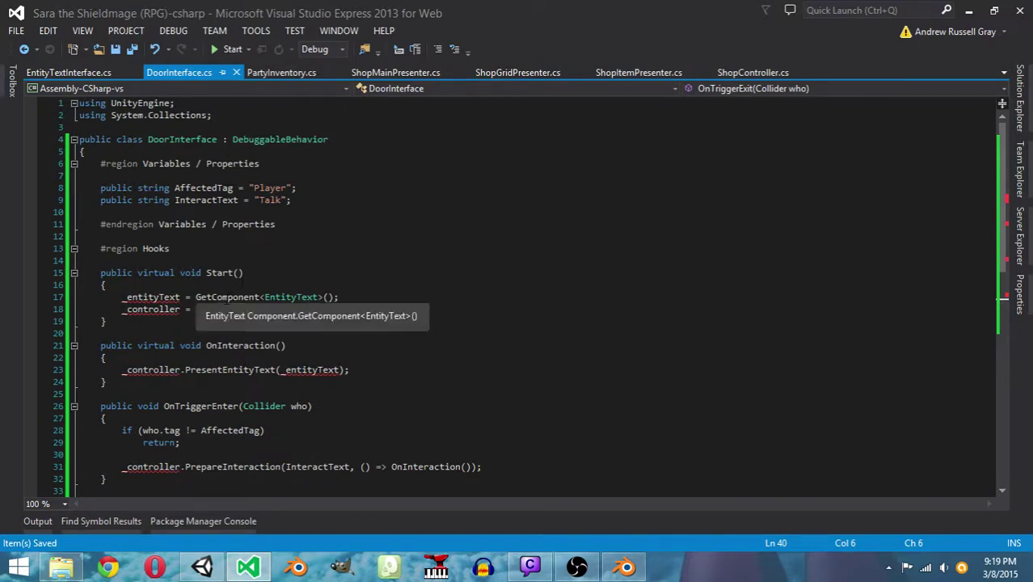
pyautogui.moveTo(340, 297); pyautogui.dragTo(55, 298)
pyautogui.press('Delete')
pyautogui.press('BackSpace')
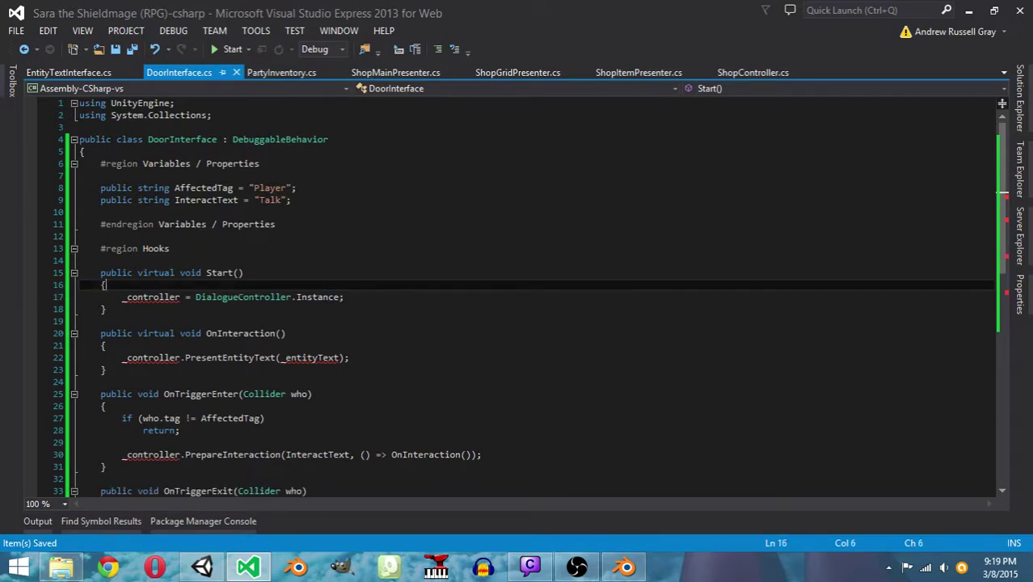
# Declare "private Fader _fader;" below the InteractText variable, separated from it by a blank line
pyautogui.moveTo(349, 358); pyautogui.dragTo(121, 357)
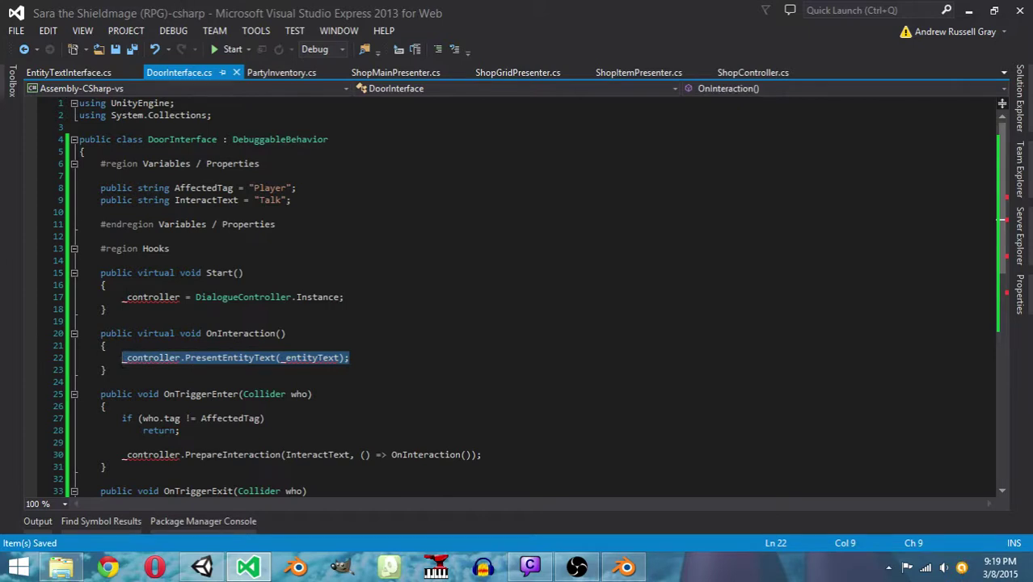
pyautogui.click(299, 201)
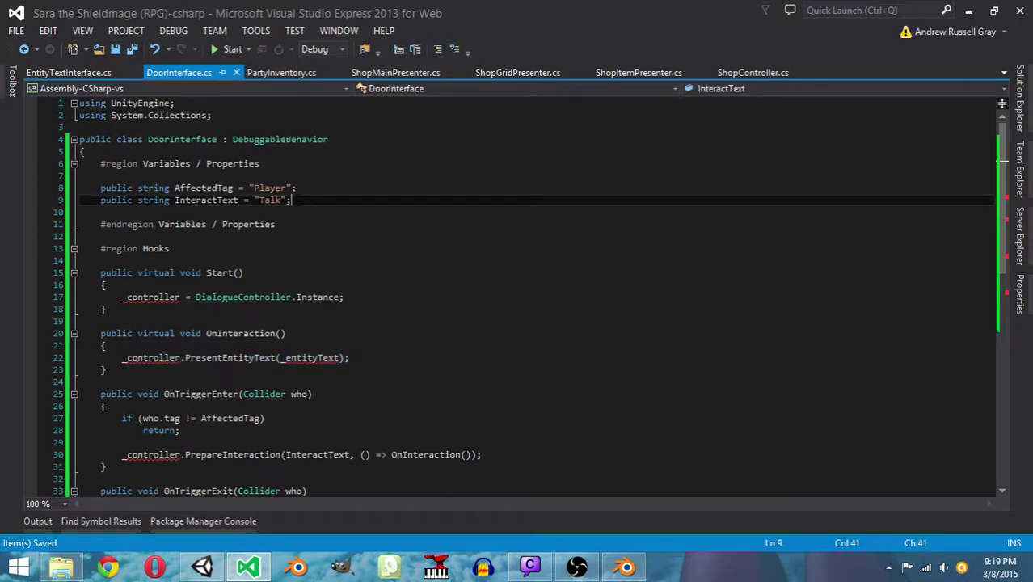
pyautogui.press('Return')
pyautogui.press('Return')
pyautogui.write('private ')
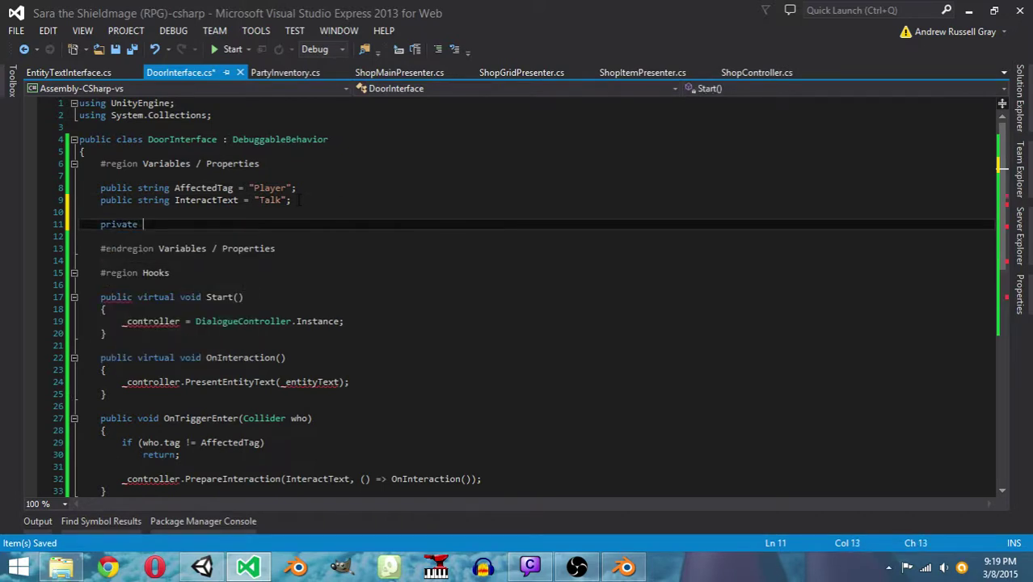
pyautogui.write('Fader _fader')
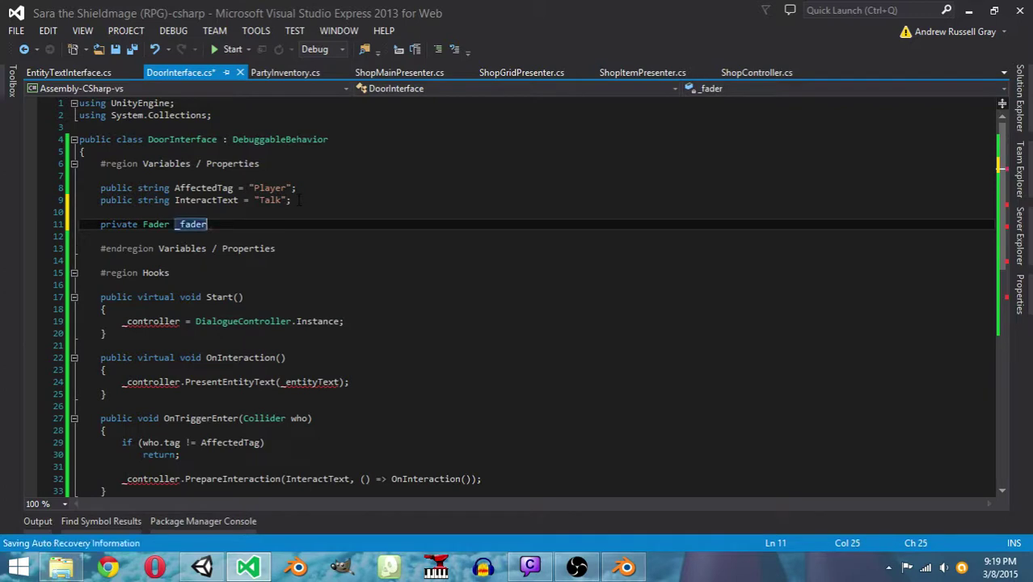
pyautogui.write(';')
# Declare "private Maestro _maestro;" below the _fader variable and save the script
pyautogui.press('Return')
pyautogui.write('private Maes')
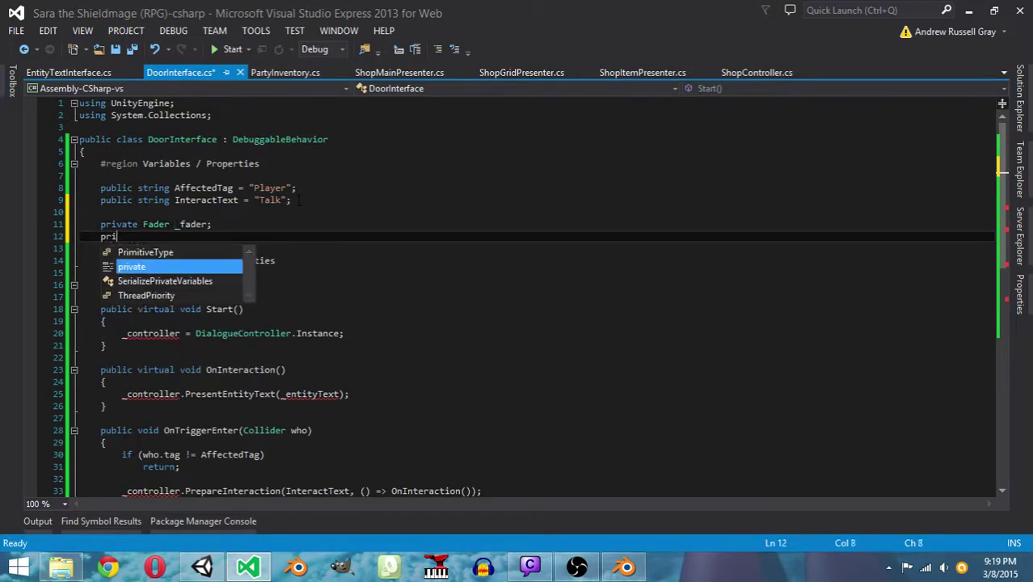
pyautogui.press('BackSpace')
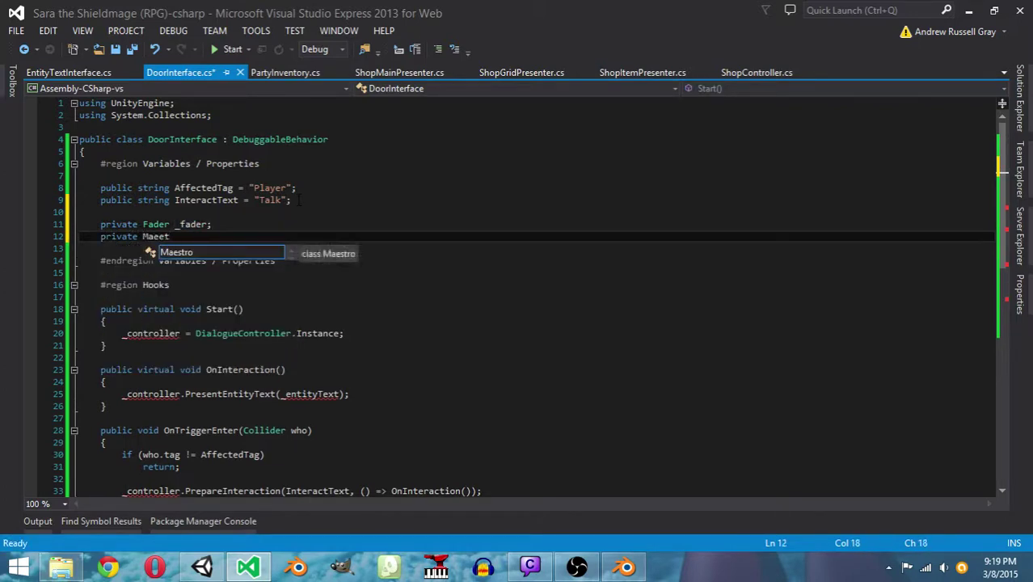
pyautogui.write('tro _maestro;')
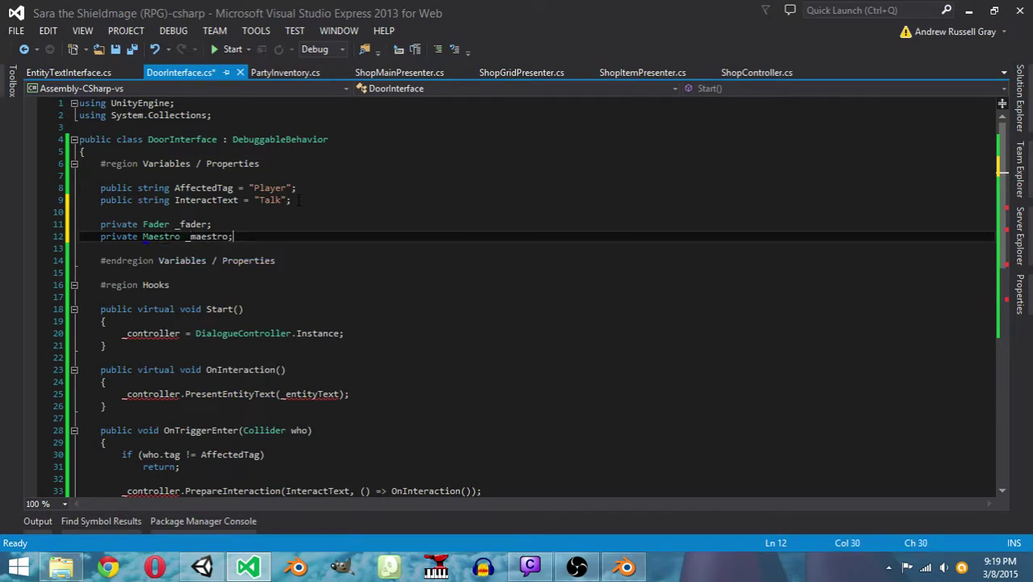
pyautogui.hotkey('ctrl', 's')
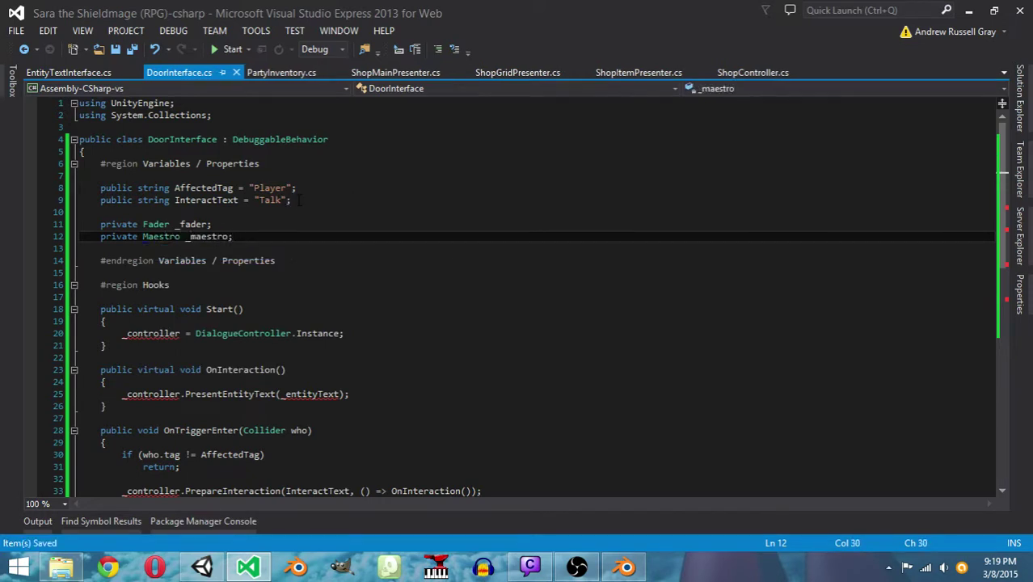
# Declare "private TransitionManager _transition;" below the _maestro variable and save the script
pyautogui.press('Return')
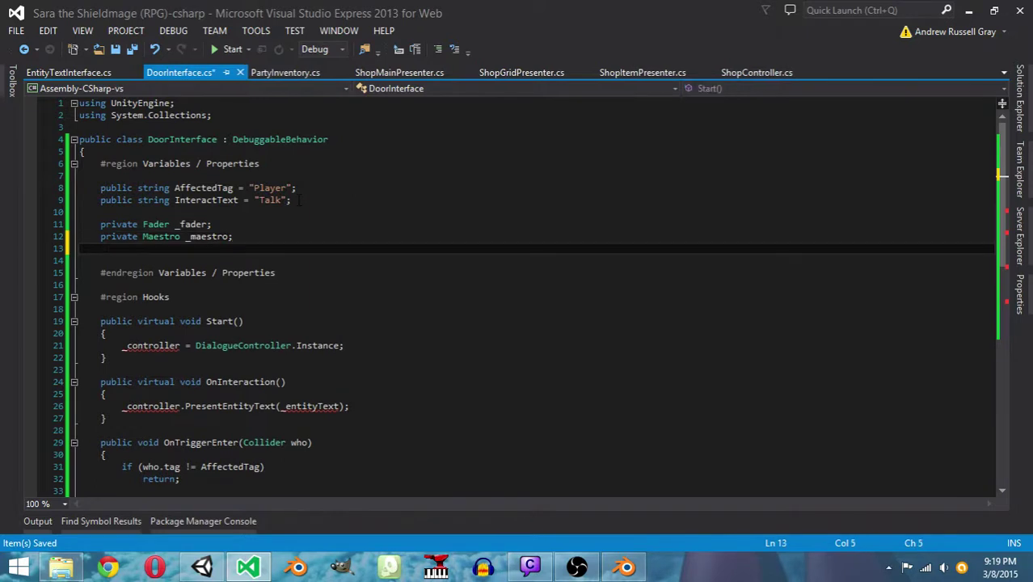
pyautogui.write('private Trans')
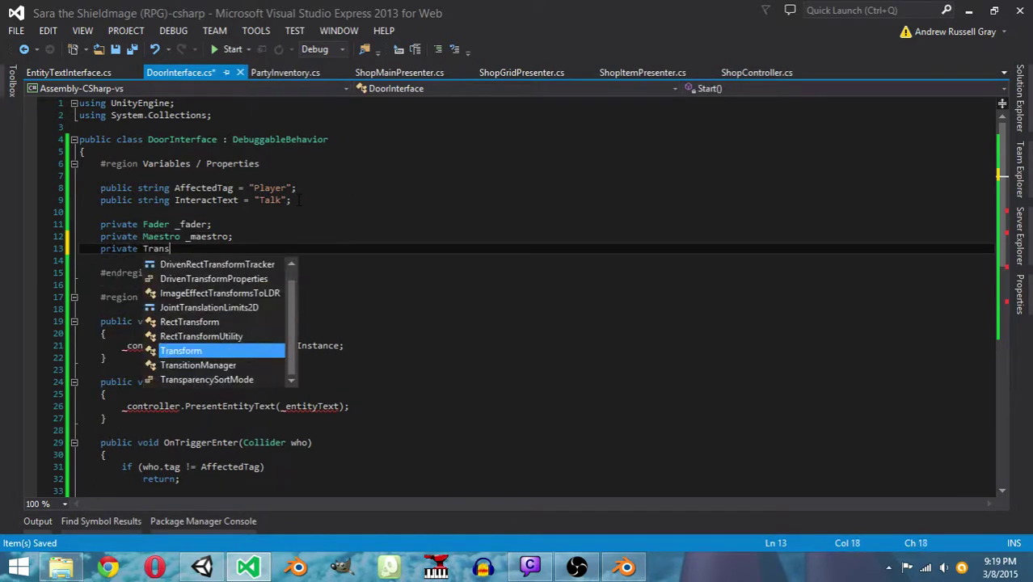
pyautogui.write('itionManager _transition;')
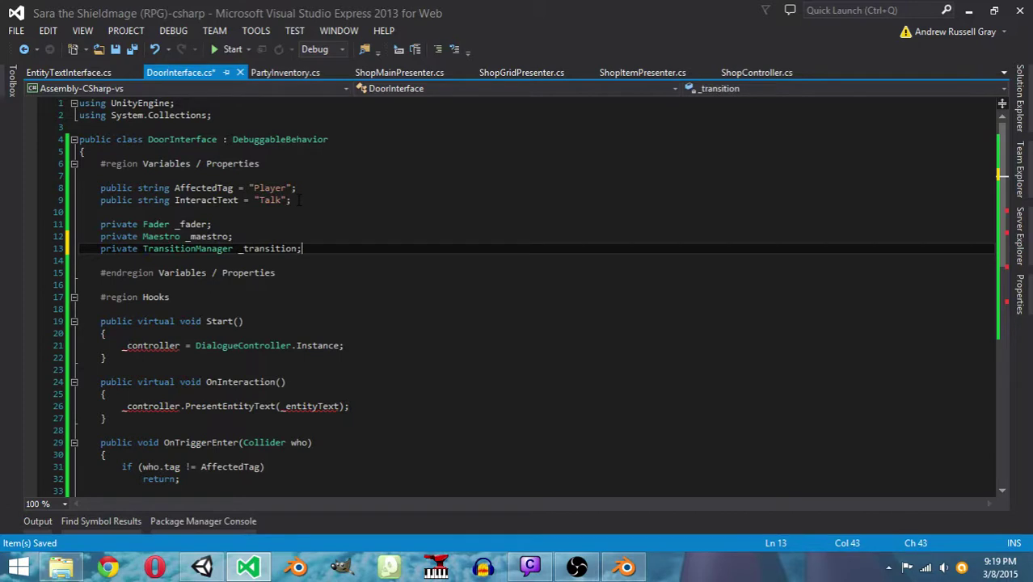
pyautogui.hotkey('ctrl', 's')
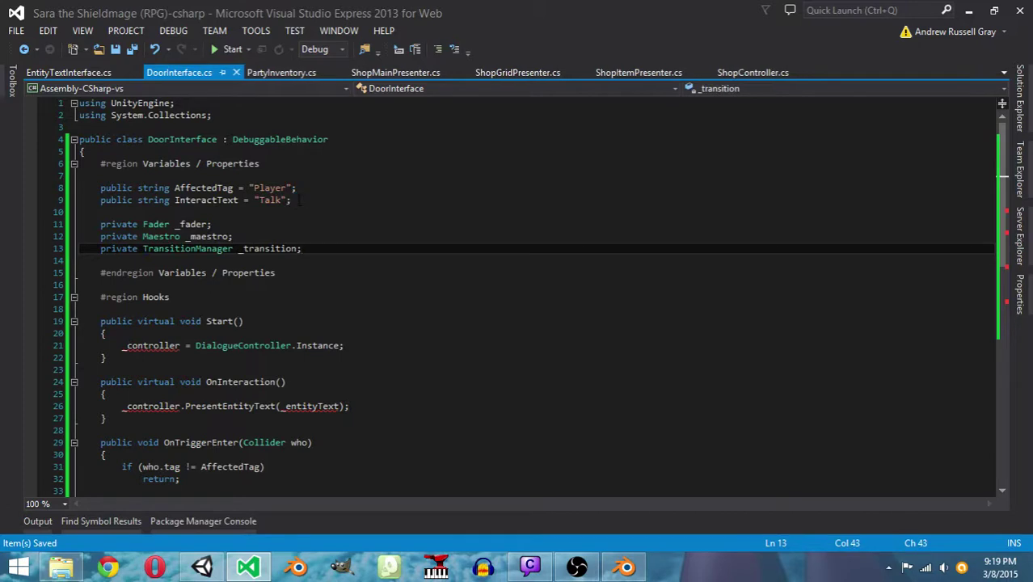
# Replace the _controller assignment in Start with "_fader = FindObjectOfType<Fader>();"
pyautogui.click(346, 345)
pyautogui.hotkey('shift', 'Home')
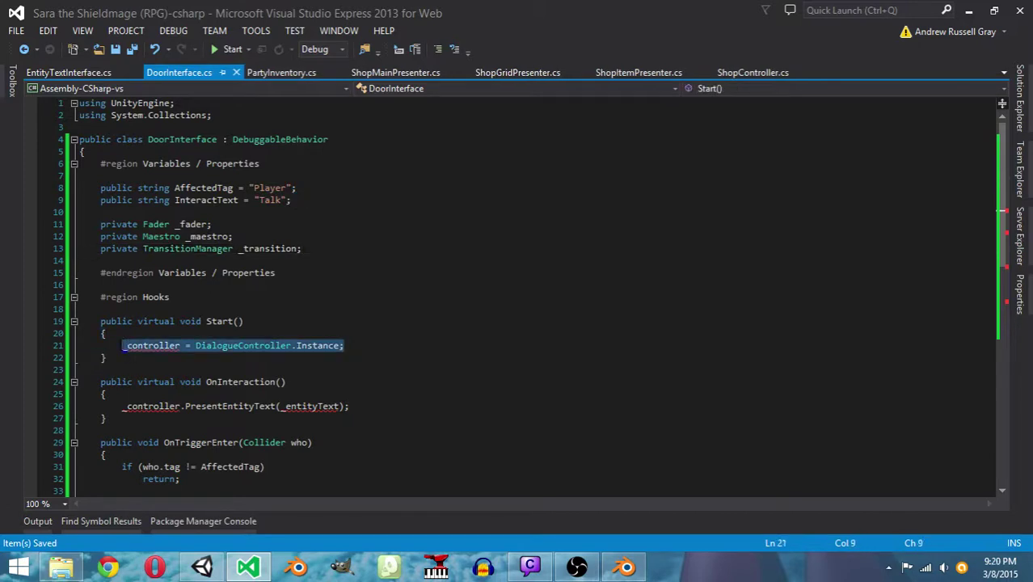
pyautogui.write('_fader)')
pyautogui.press('BackSpace')
pyautogui.write('= GetCom')
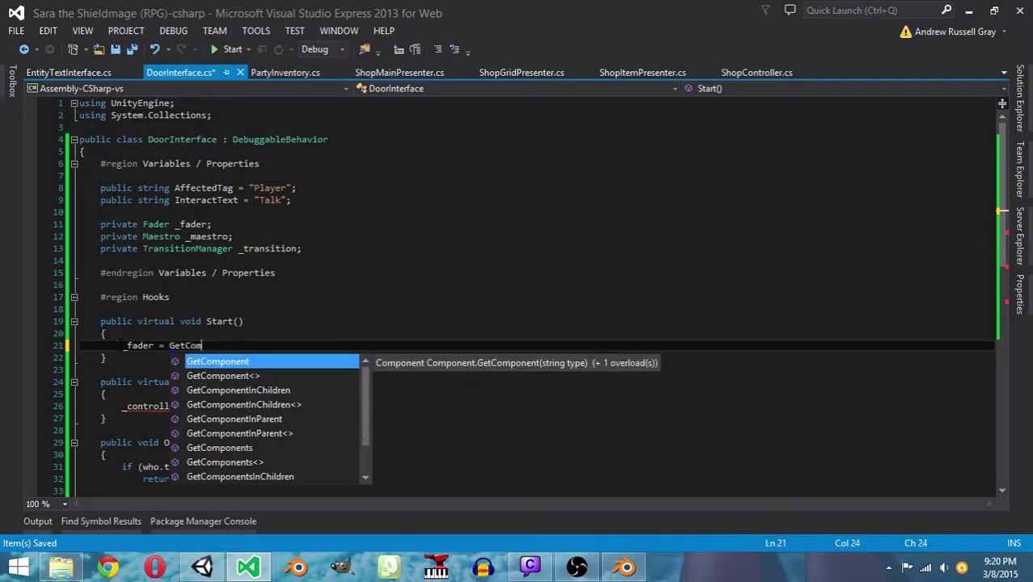
pyautogui.press('Tab')
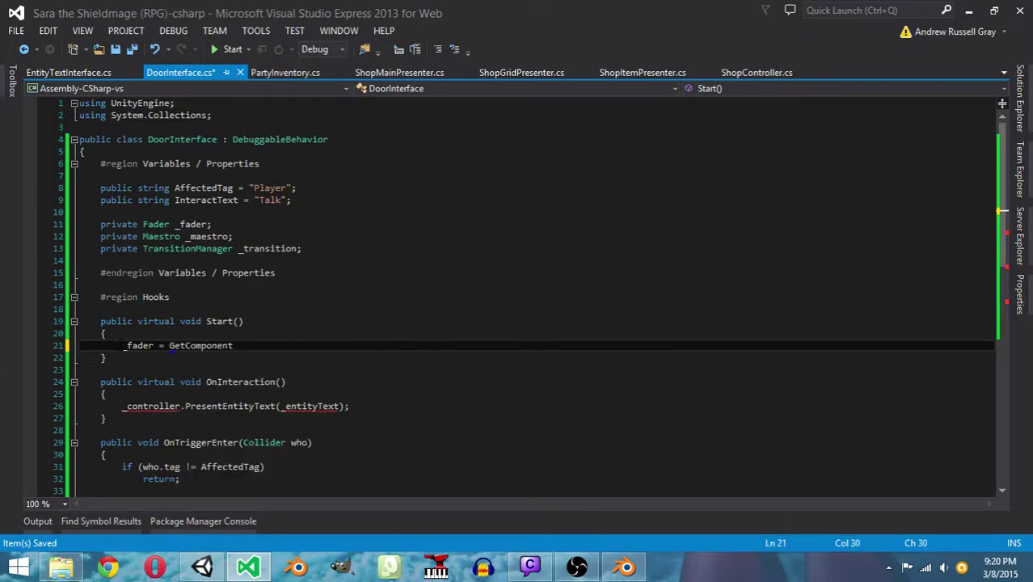
pyautogui.write('<')
pyautogui.press('BackSpace')
pyautogui.press('BackSpace')
pyautogui.press('BackSpace')
pyautogui.press('BackSpace')
pyautogui.press('BackSpace')
pyautogui.press('BackSpace')
pyautogui.press('BackSpace')
pyautogui.press('BackSpace')
pyautogui.press('BackSpace')
pyautogui.press('BackSpace')
pyautogui.press('BackSpace')
pyautogui.press('BackSpace')
pyautogui.press('BackSpace')
pyautogui.write('FindObjectOfType<')
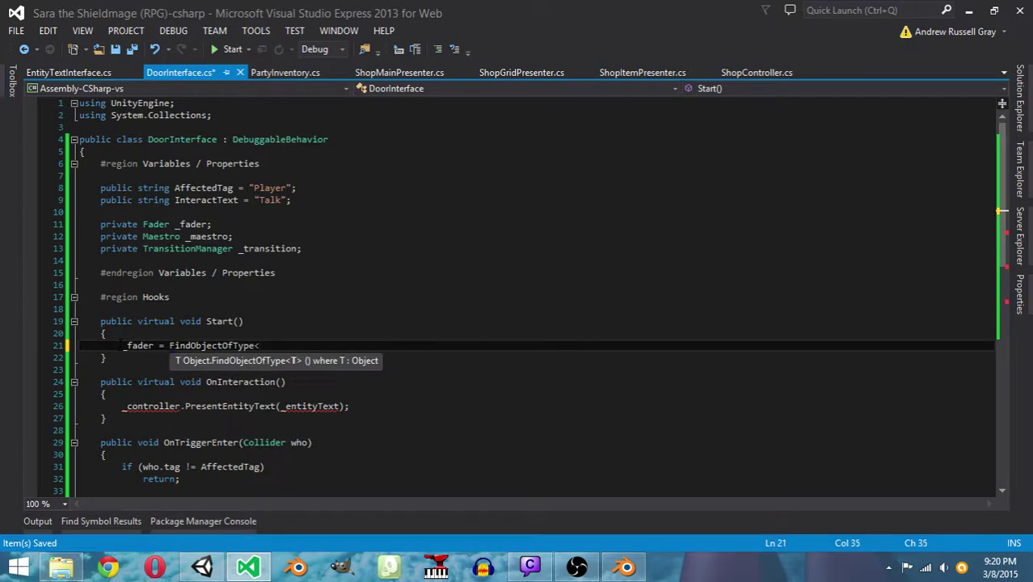
pyautogui.write('Fader>();')
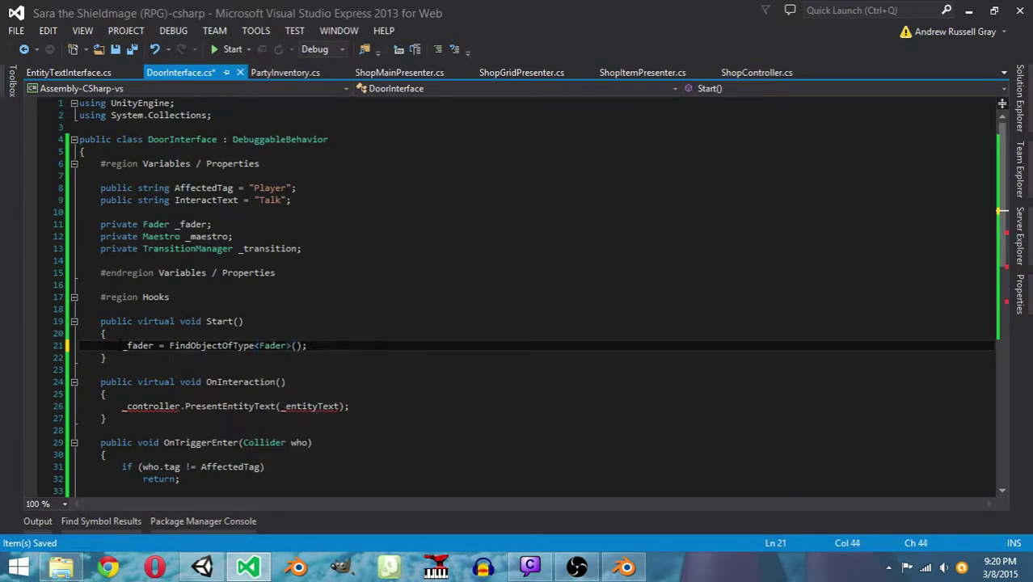
# After a blank line in Start, assign Maestro.Instance to _maestro and TransitionManager.Instance to _transition, and save the script
pyautogui.press('Return')
pyautogui.press('Return')
pyautogui.write('_mae')
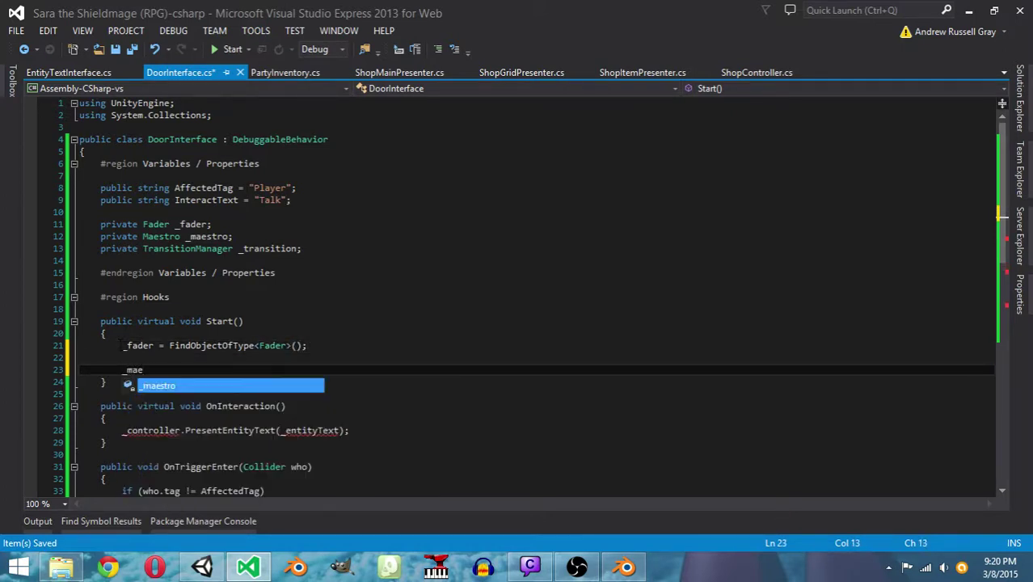
pyautogui.write('stro = Maestro.Instance')
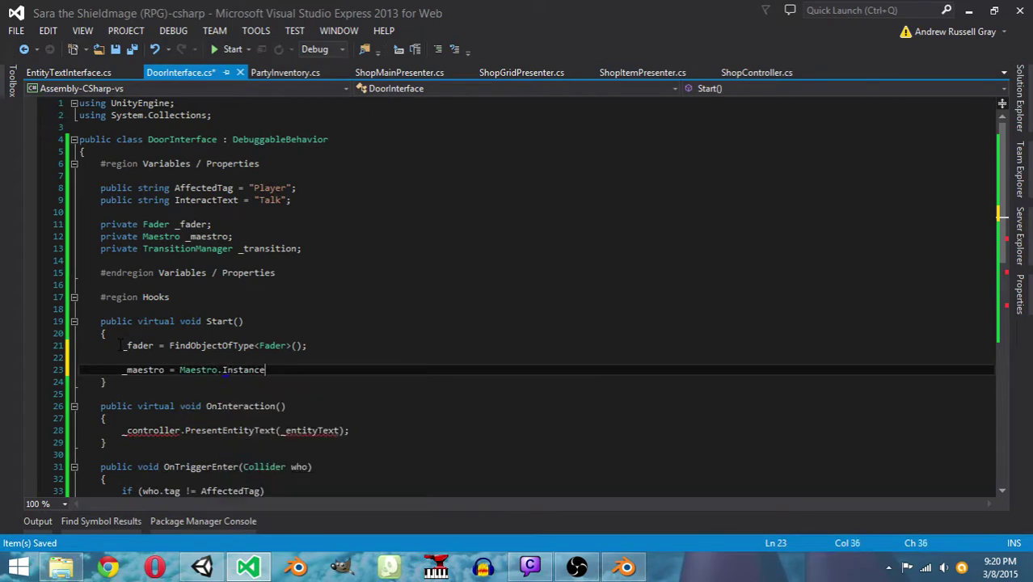
pyautogui.write(';')
pyautogui.press('Return')
pyautogui.write('_tran')
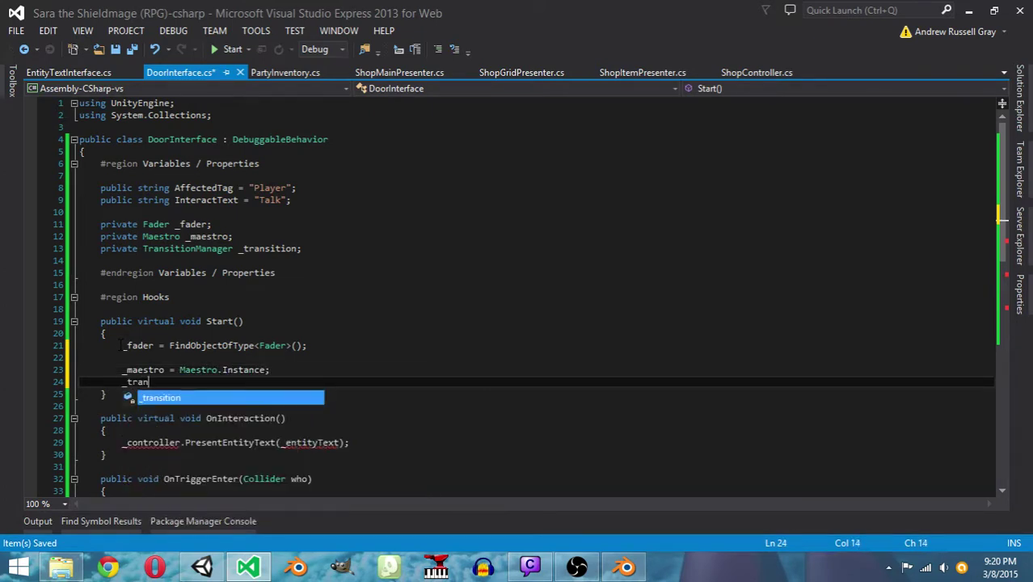
pyautogui.write('sition = TransitionManager.Instance;')
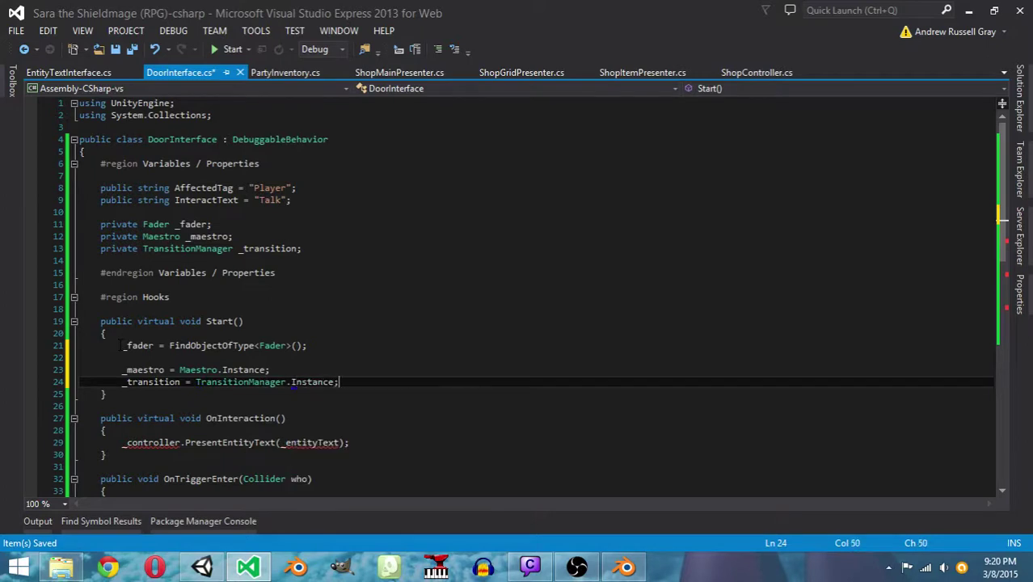
pyautogui.hotkey('ctrl', 's')
pyautogui.click(106, 394)
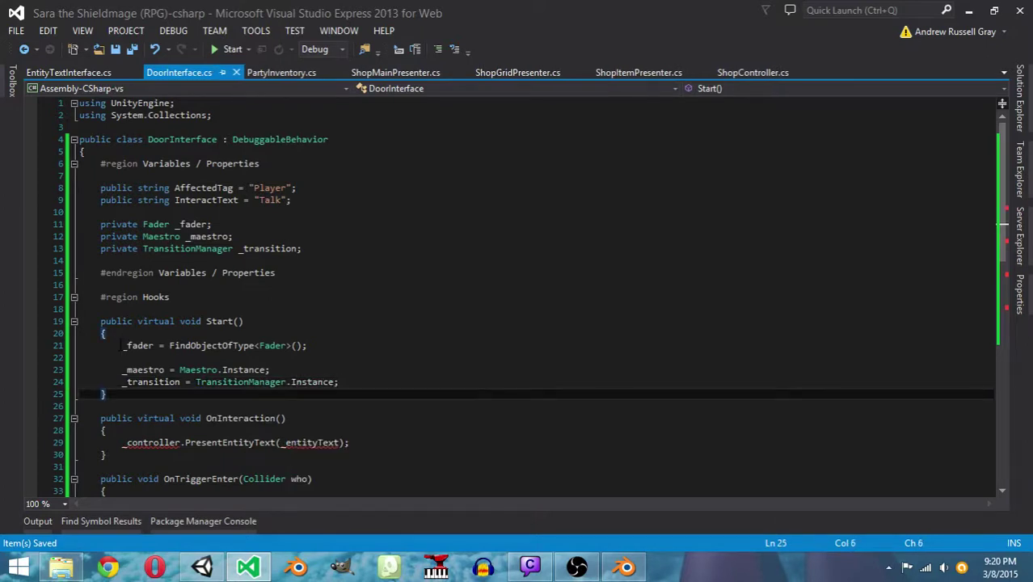
pyautogui.scroll(-2, 117, 285)
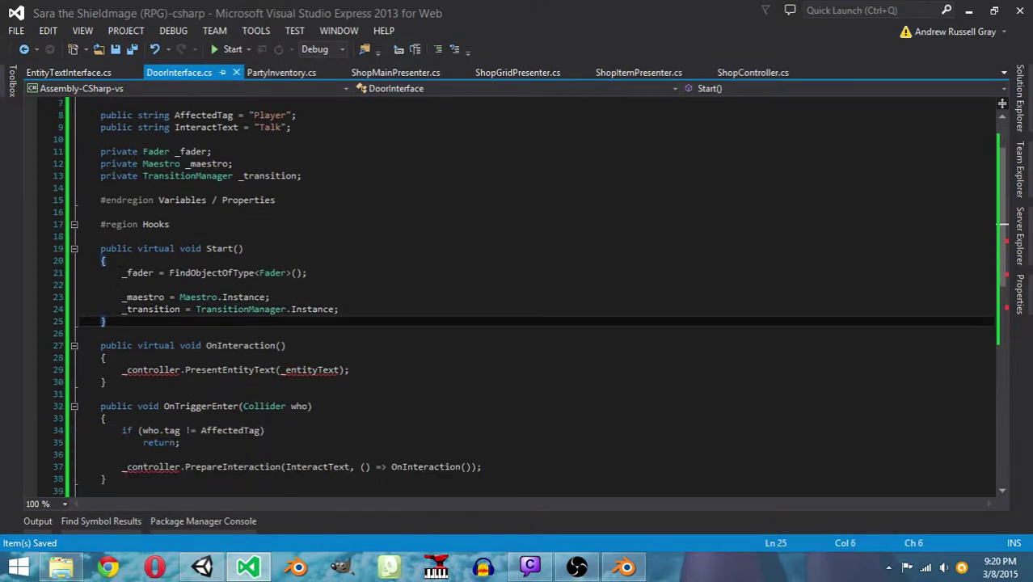
pyautogui.moveTo(360, 360); pyautogui.dragTo(264, 370)
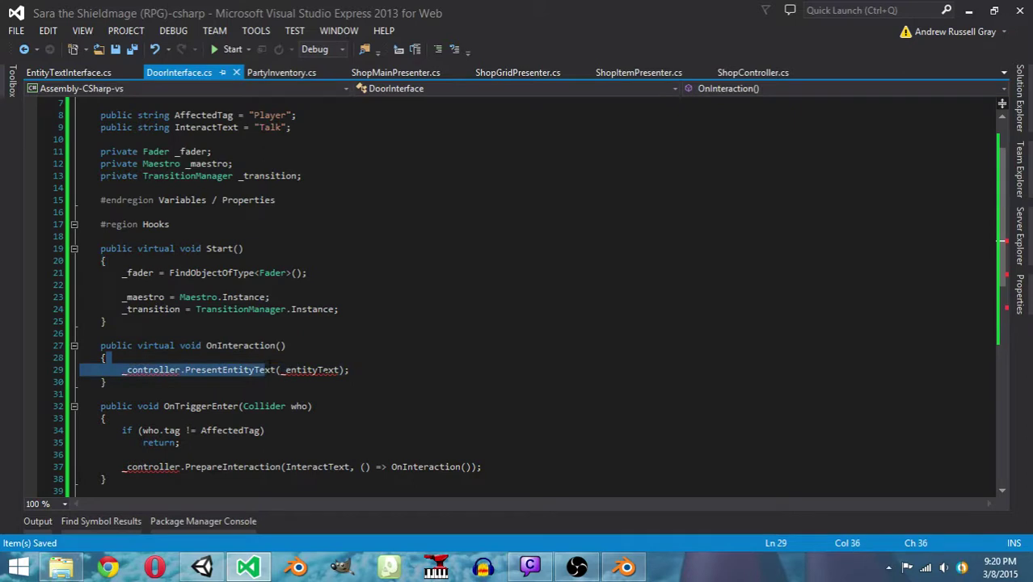
pyautogui.click(375, 370)
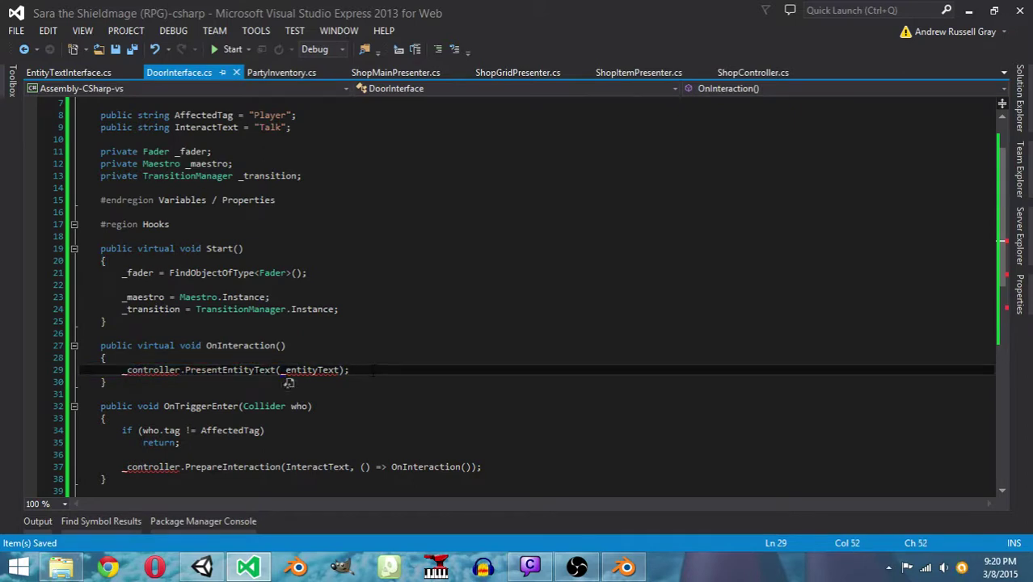
pyautogui.scroll(2, 288, 383)
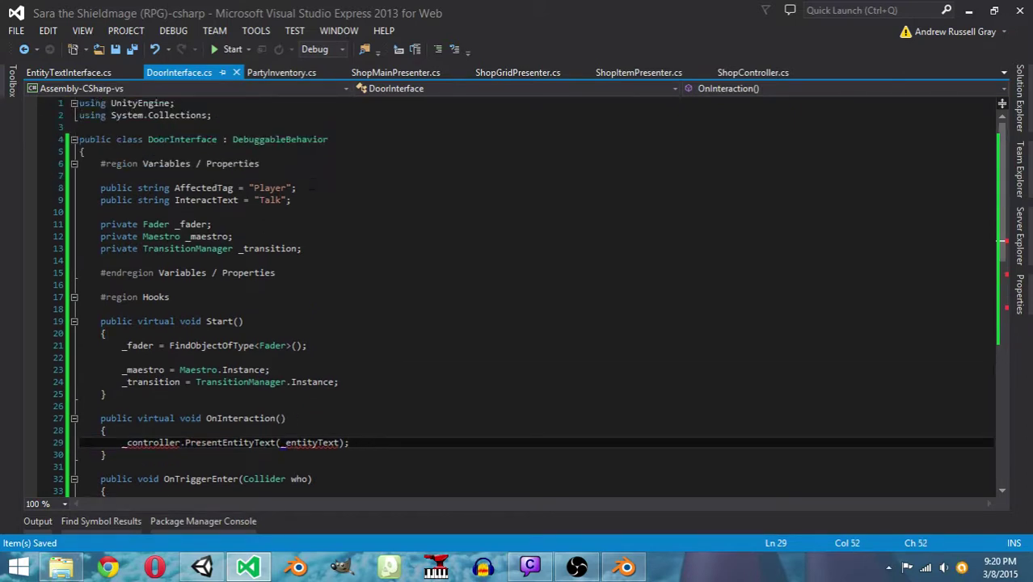
# After a blank line below the InteractText variable, declare "public SceneState TargetState;" and save the script
pyautogui.click(310, 198)
pyautogui.press('Return')
pyautogui.press('Return')
pyautogui.write('public c')
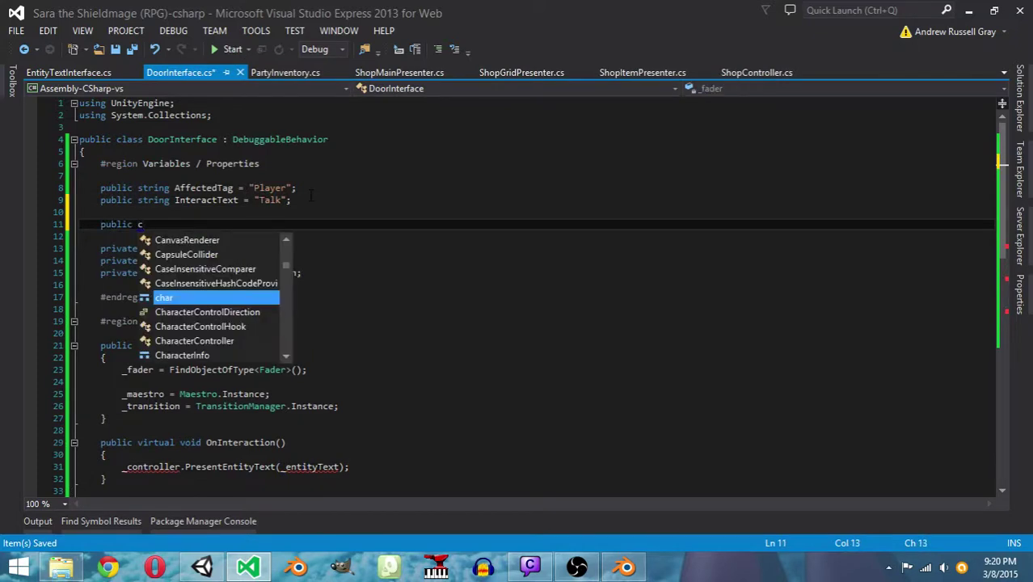
pyautogui.press('BackSpace')
pyautogui.write('Scene')
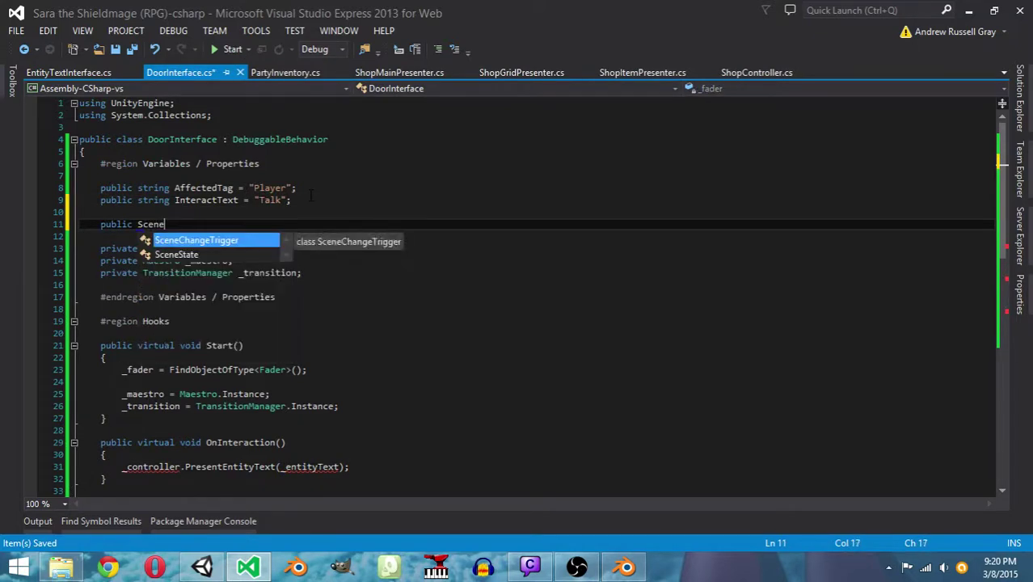
pyautogui.press('Down')
pyautogui.press('Tab')
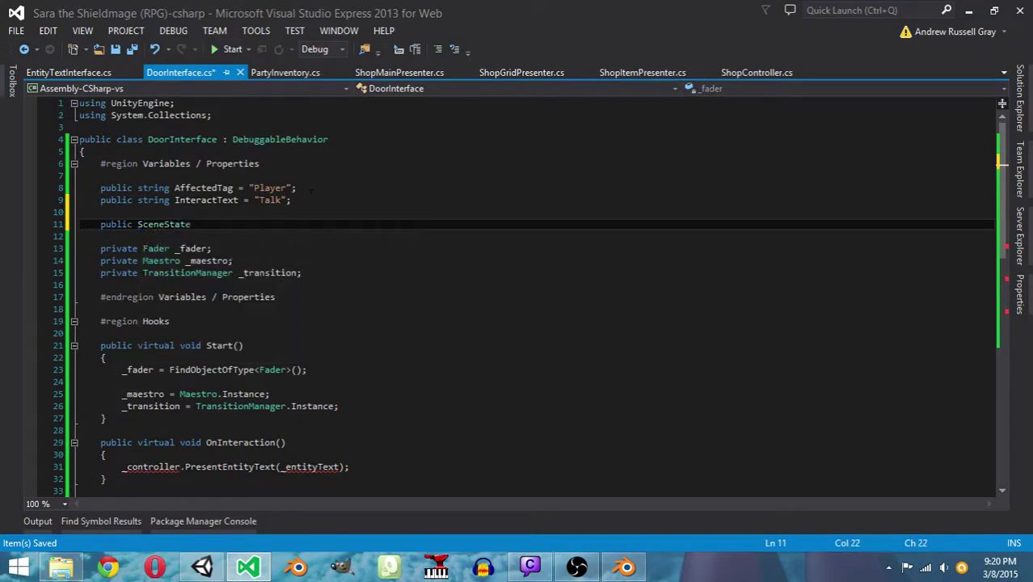
pyautogui.write('TargetState;')
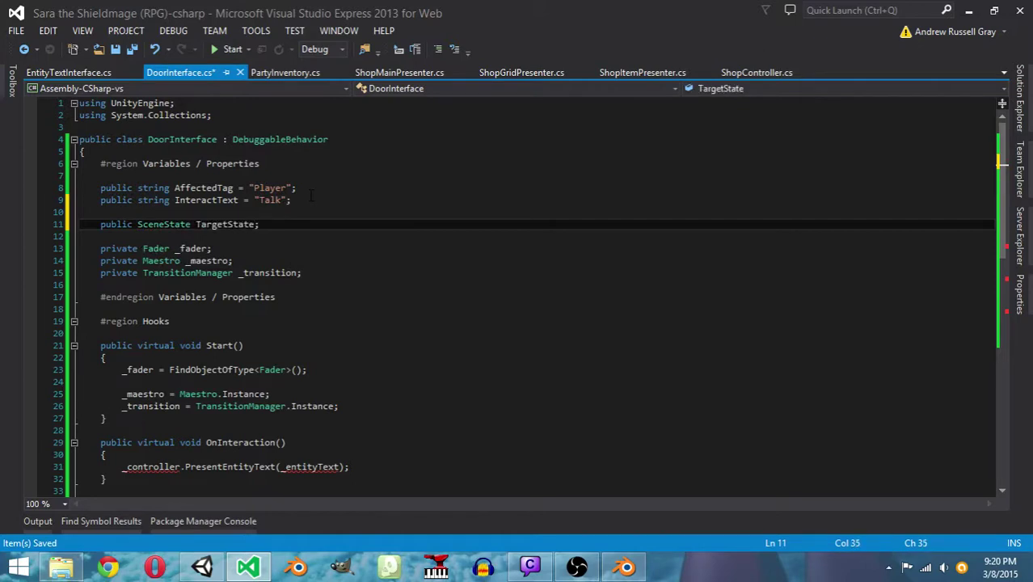
pyautogui.hotkey('ctrl', 's')
# Replace the PresentEntityText call in OnInteraction with "_transition.PrepareSceneChange(TargetState);"
pyautogui.scroll(-2, 357, 271)
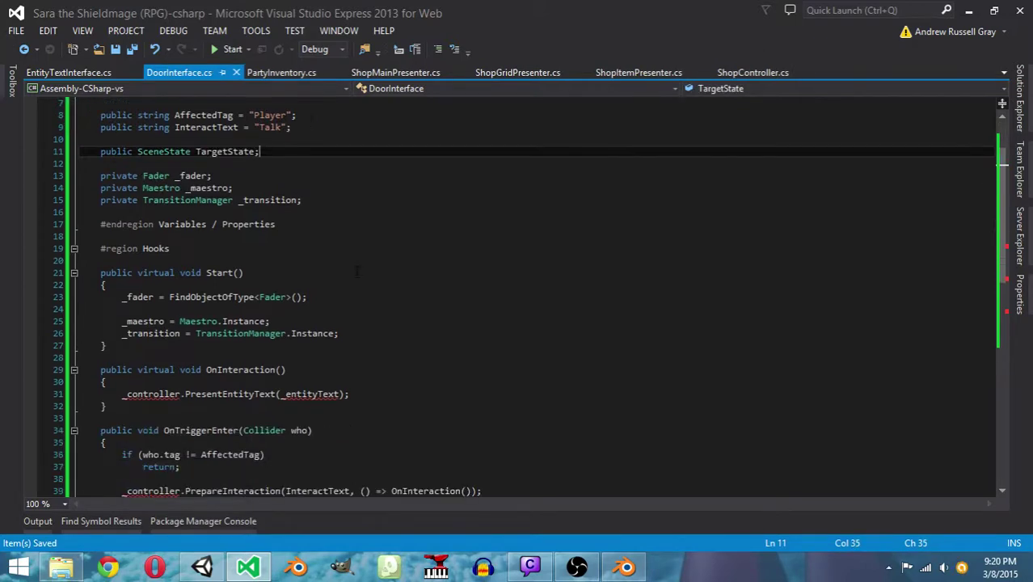
pyautogui.moveTo(349, 393); pyautogui.dragTo(121, 394)
pyautogui.write('_trans')
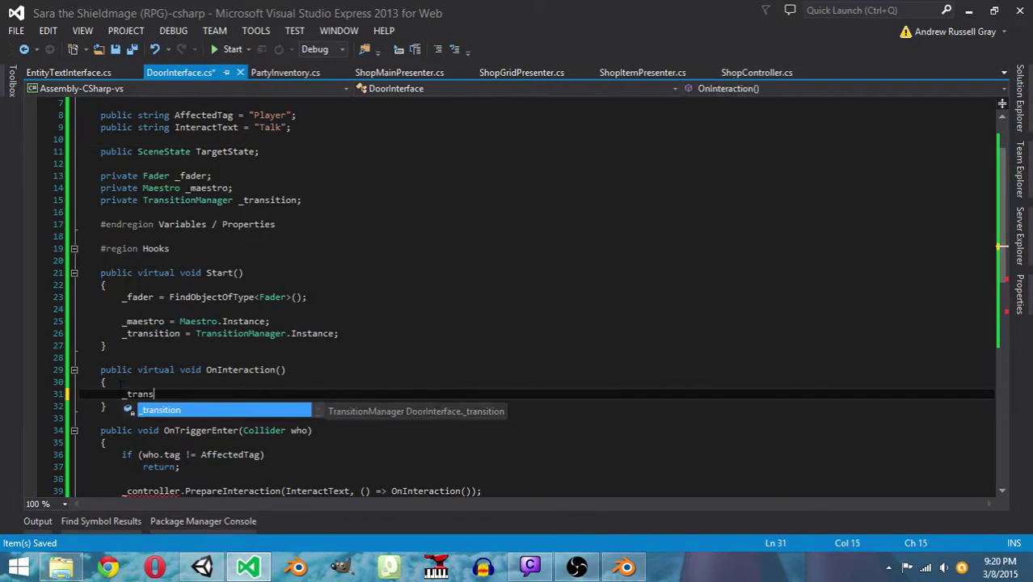
pyautogui.write('ition.PrepareSceneChange')
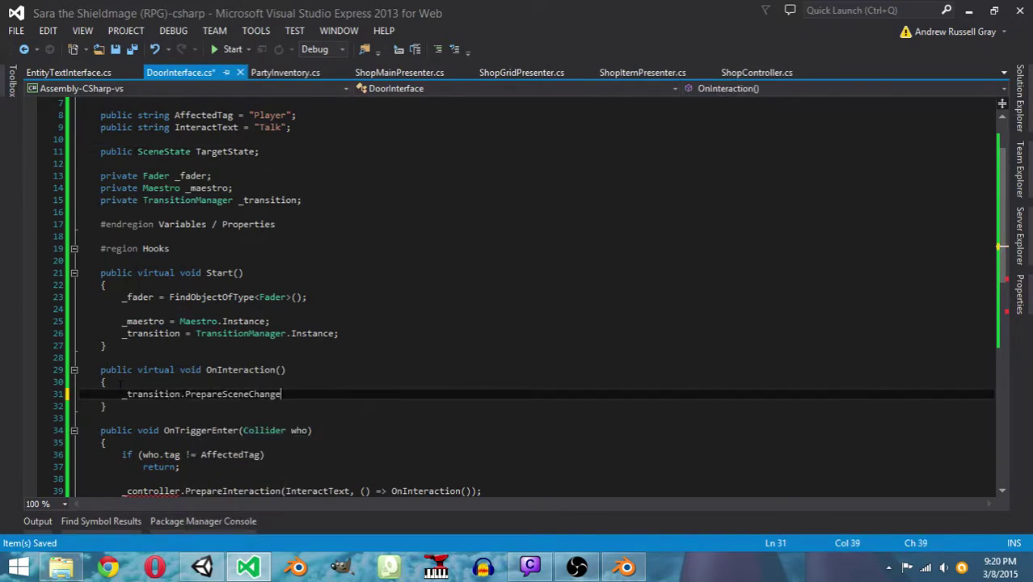
pyautogui.write('(TargetState')
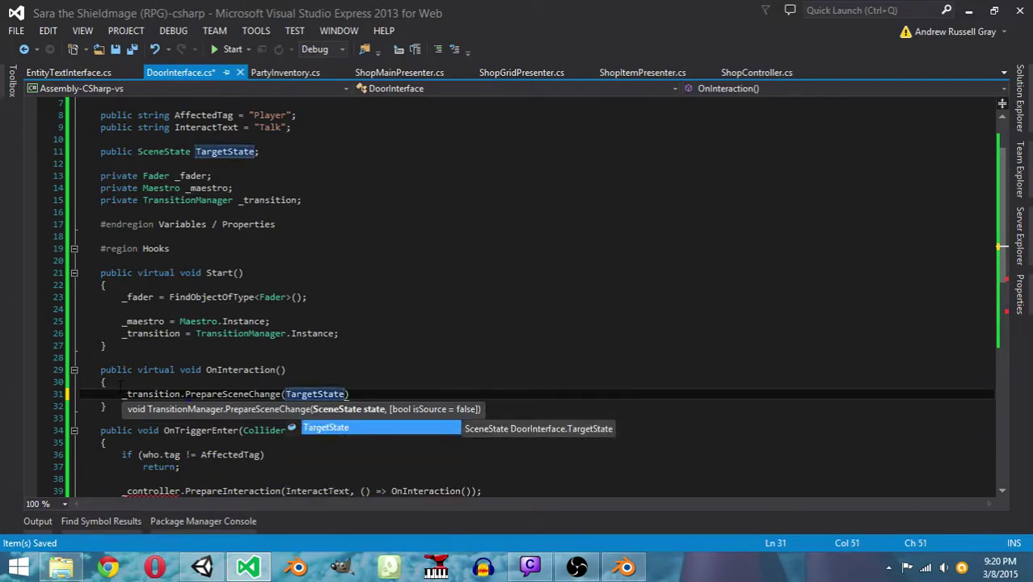
pyautogui.press('End')
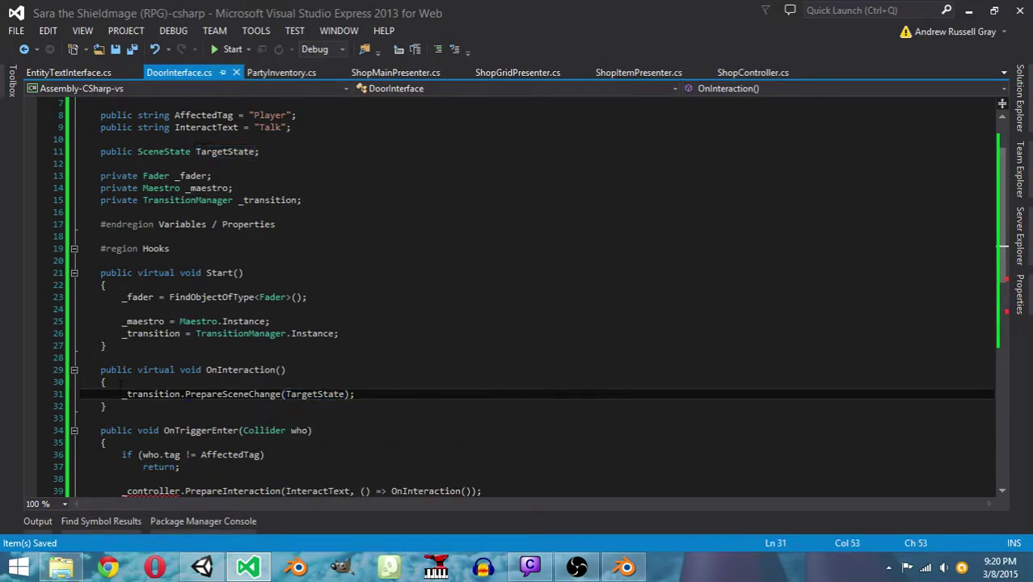
pyautogui.write(';')
# Add "_transition.ChangeScenes();" below the PrepareSceneChange call in OnInteraction and save the script
pyautogui.press('Return')
pyautogui.write('_')
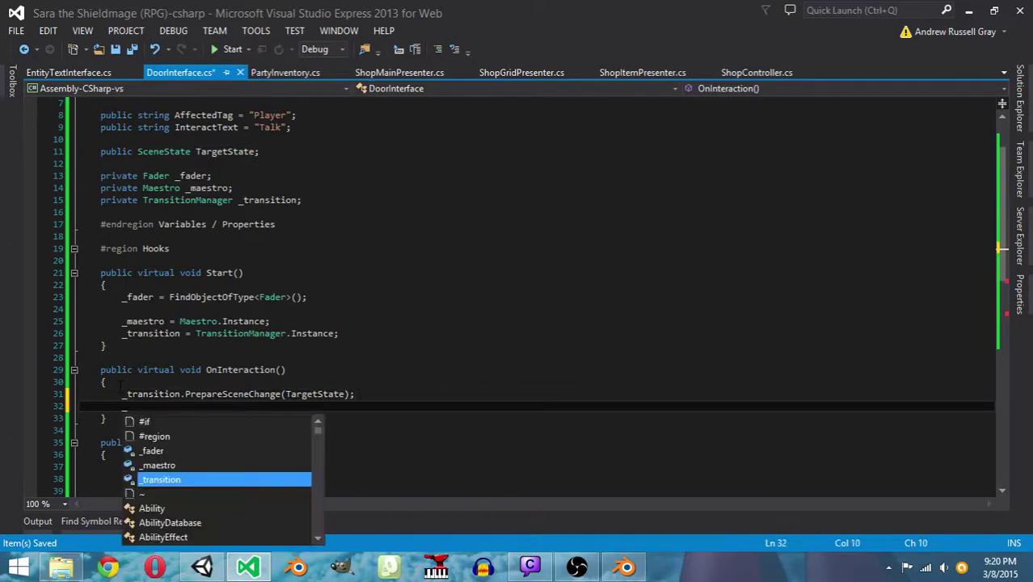
pyautogui.write('t')
pyautogui.press('Tab')
pyautogui.write('.ChangeScenes();')
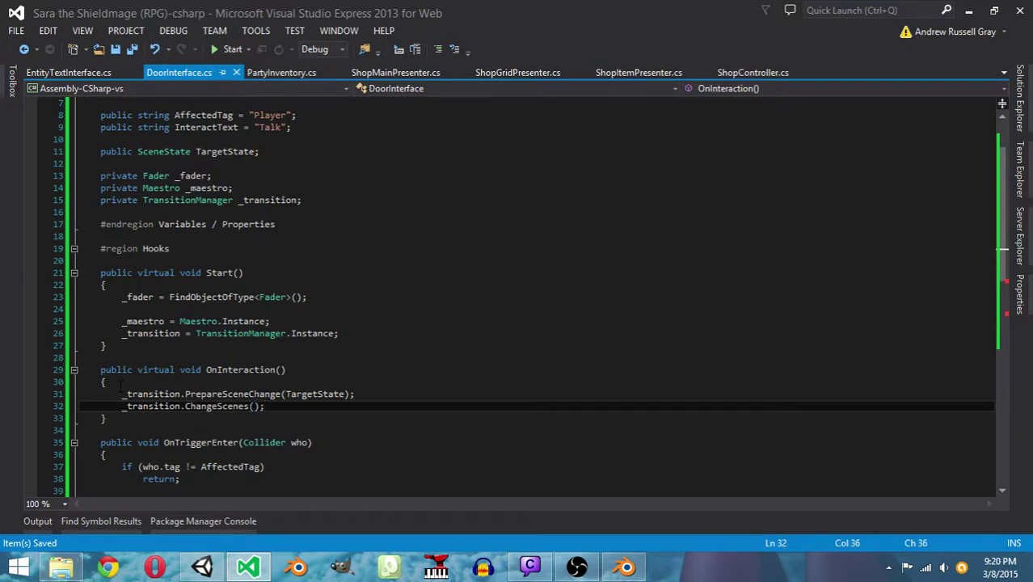
pyautogui.press('Down')
# Copy the "_controller = DialogueController.Instance;" line from the Start method of EntityTextInterface.cs
pyautogui.scroll(-3, 119, 386)
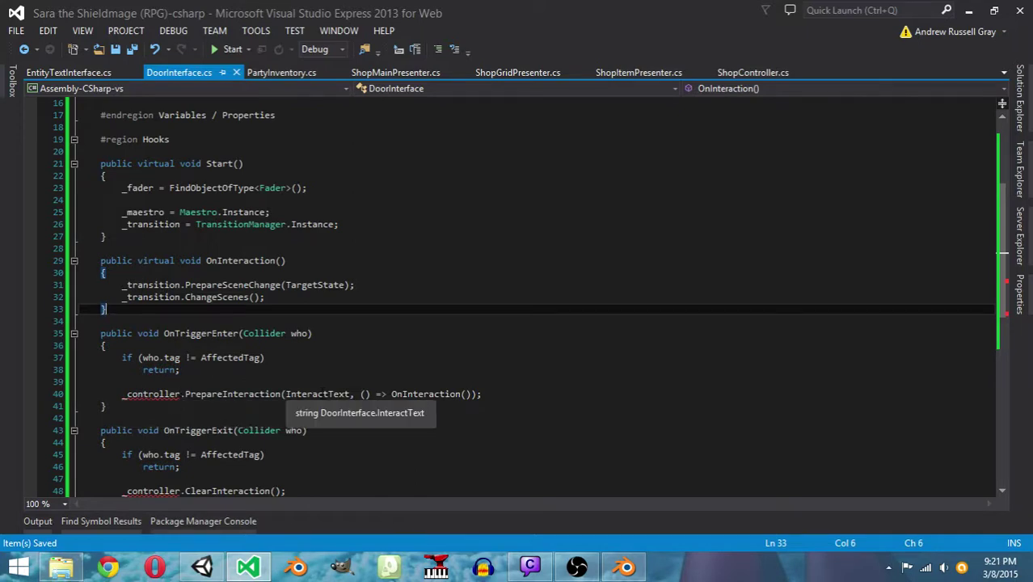
pyautogui.scroll(5, 323, 396)
pyautogui.scroll(-4, 323, 396)
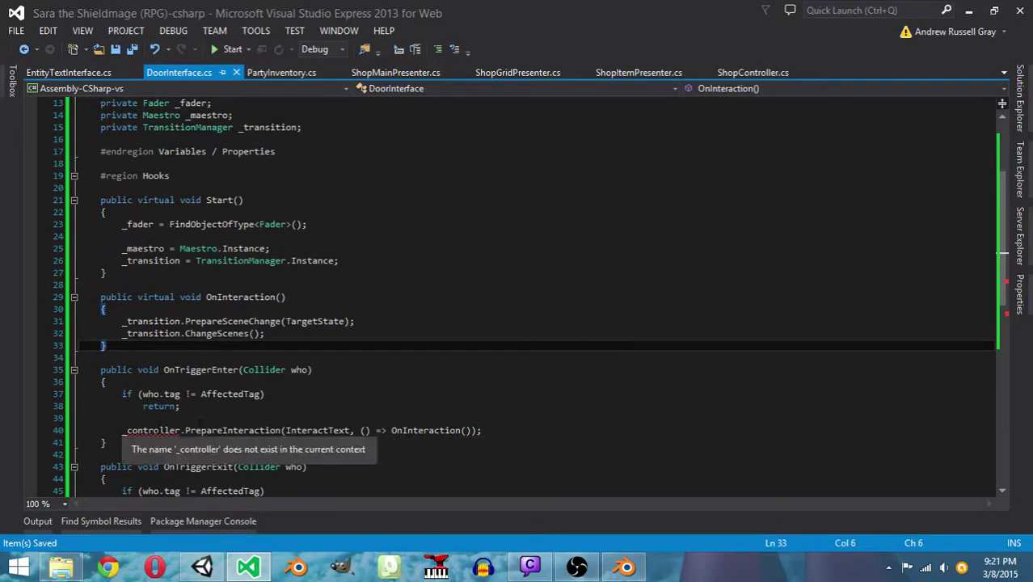
pyautogui.click(180, 430)
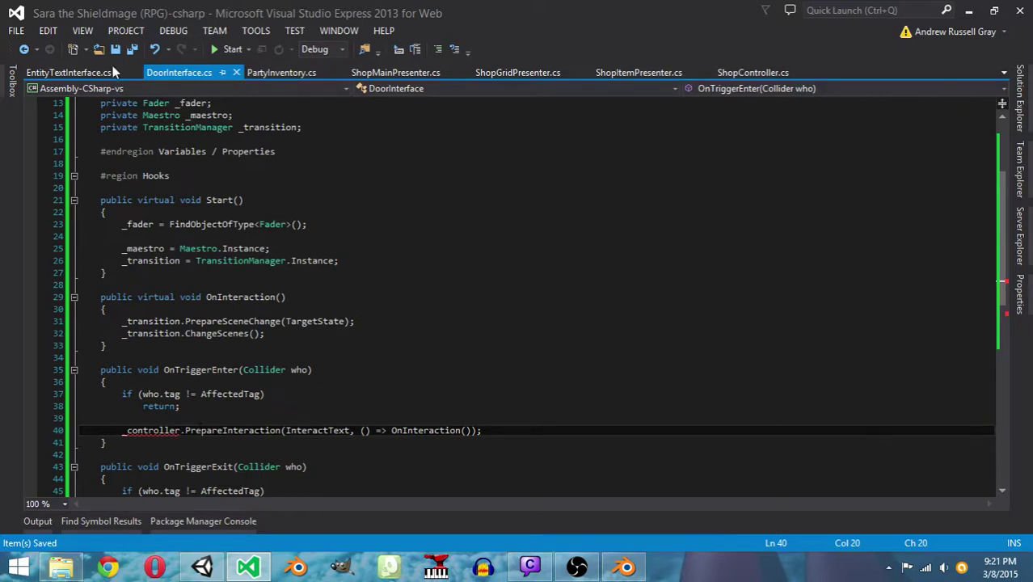
pyautogui.click(69, 73)
pyautogui.scroll(5, 197, 276)
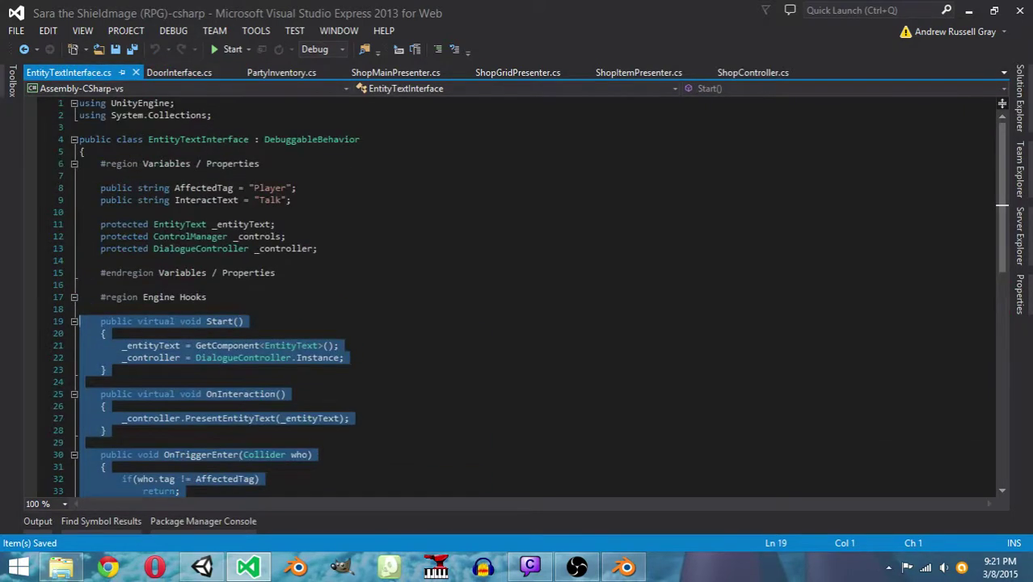
pyautogui.click(344, 357)
pyautogui.hotkey('ctrl', 'shift', 'Left')
pyautogui.hotkey('ctrl', 'shift', 'Left')
pyautogui.hotkey('ctrl', 'shift', 'Left')
pyautogui.hotkey('ctrl', 'shift', 'Left')
pyautogui.hotkey('ctrl', 'shift', 'Left')
pyautogui.hotkey('ctrl', 'shift', 'Left')
pyautogui.hotkey('ctrl', 'c')
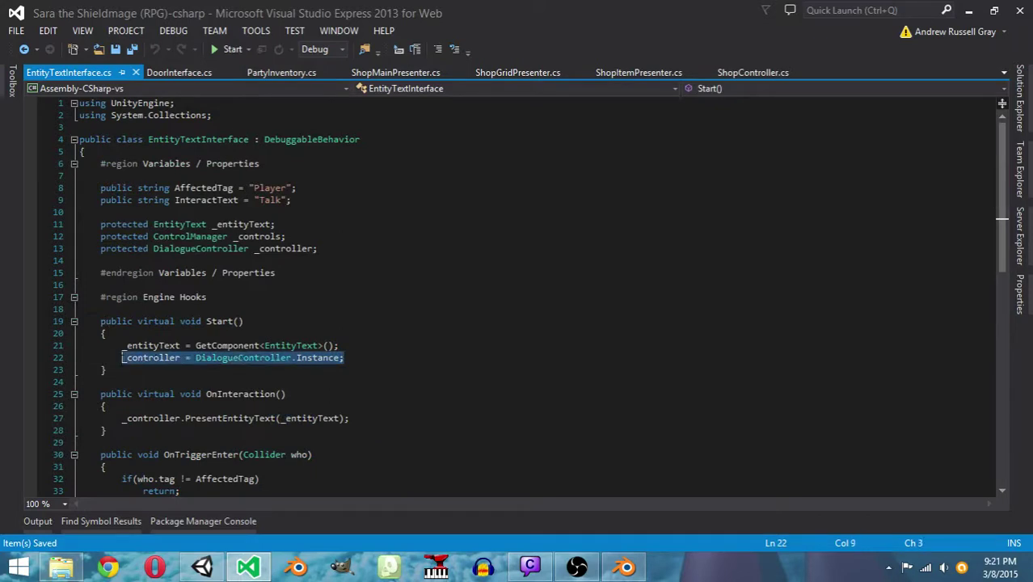
# Paste the copied _controller assignment into the Start method of DoorInterface.cs, directly below the _maestro assignment
pyautogui.click(168, 73)
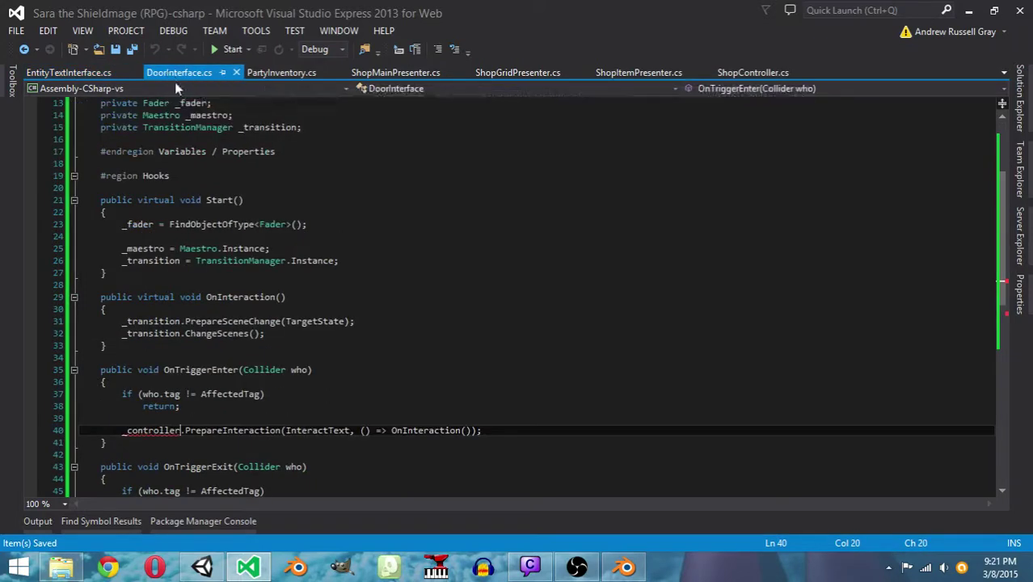
pyautogui.click(365, 261)
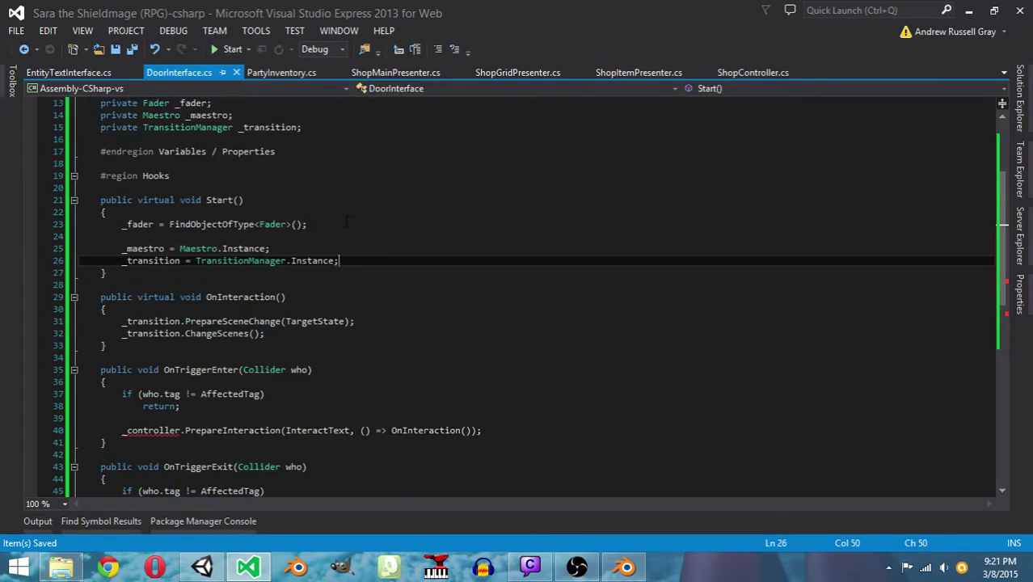
pyautogui.click(346, 224)
pyautogui.click(351, 248)
pyautogui.press('Return')
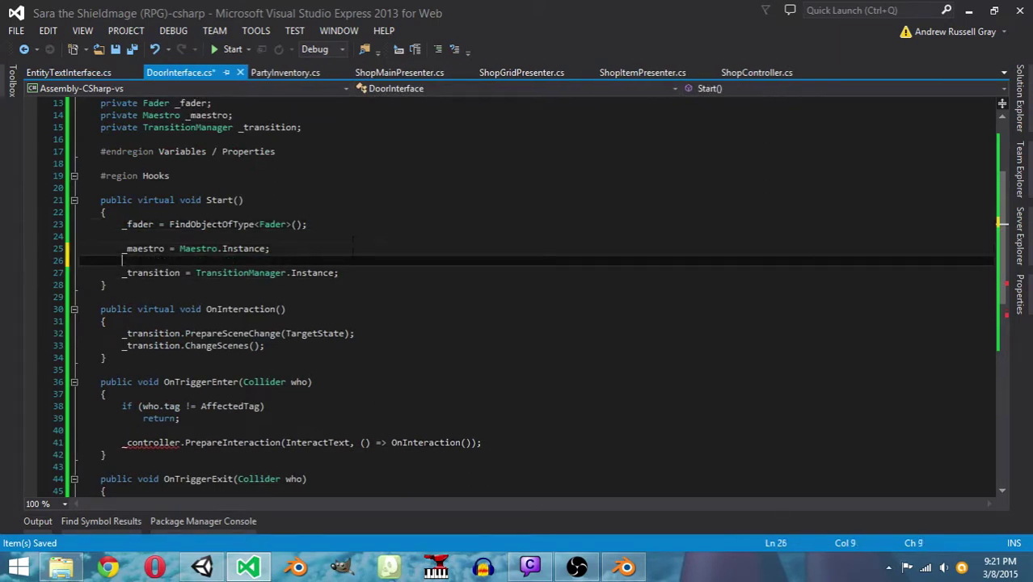
pyautogui.hotkey('ctrl', 'v')
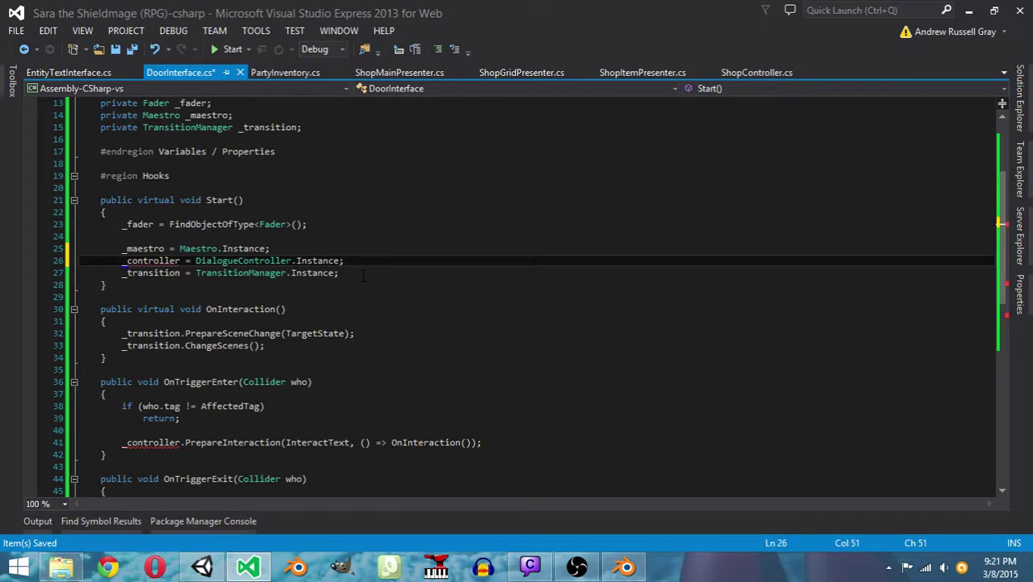
# Move the _controller assignment below the _transition assignment in Start and save the script
pyautogui.hotkey('shift', 'Home')
pyautogui.hotkey('ctrl', 'c')
pyautogui.press('Delete')
pyautogui.press('Delete')
pyautogui.press('Delete')
pyautogui.press('Delete')
pyautogui.press('Delete')
pyautogui.press('Delete')
pyautogui.press('Delete')
pyautogui.press('Delete')
pyautogui.press('Delete')
pyautogui.press('Delete')
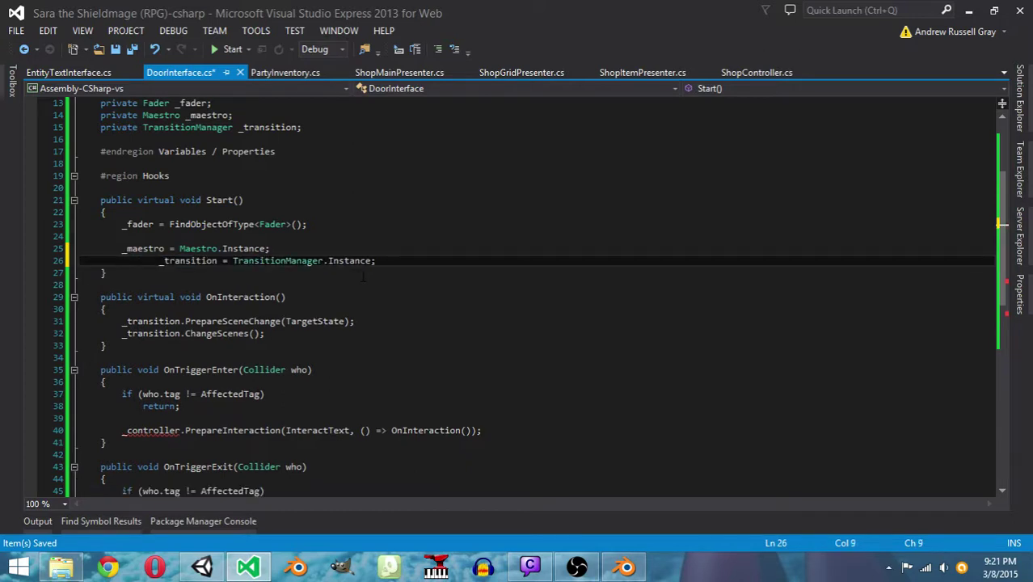
pyautogui.press('End')
pyautogui.press('Return')
pyautogui.hotkey('ctrl', 'v')
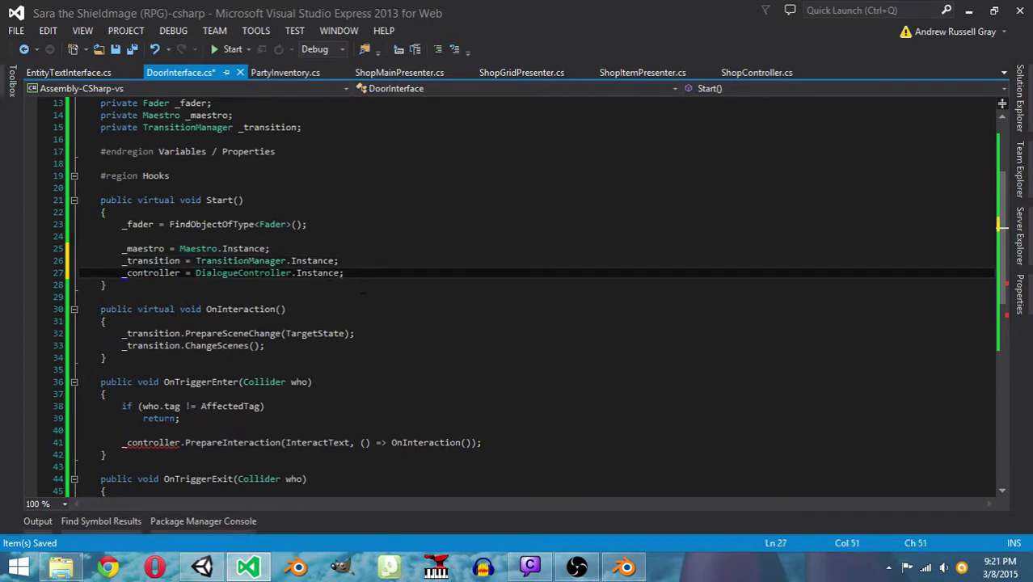
pyautogui.hotkey('ctrl', 's')
# Declare "private DialogueController _controller;" on a new line below the _maestro variable
pyautogui.press('Up')
pyautogui.press('Up')
pyautogui.press('Up')
pyautogui.press('Up')
pyautogui.press('Up')
pyautogui.press('Up')
pyautogui.press('Up')
pyautogui.press('Up')
pyautogui.press('Up')
pyautogui.press('Up')
pyautogui.press('Up')
pyautogui.press('Up')
pyautogui.press('Up')
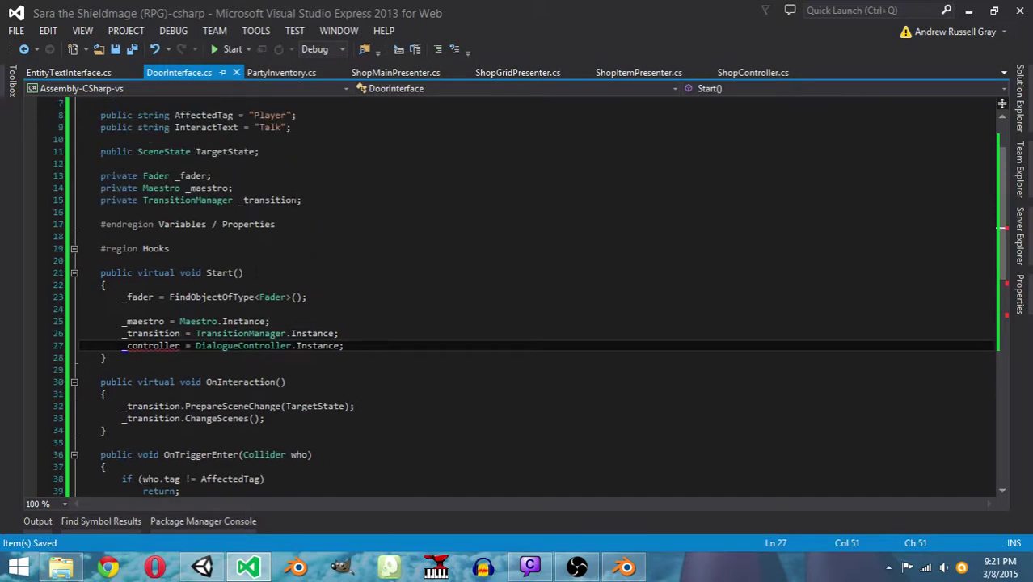
pyautogui.press('Return')
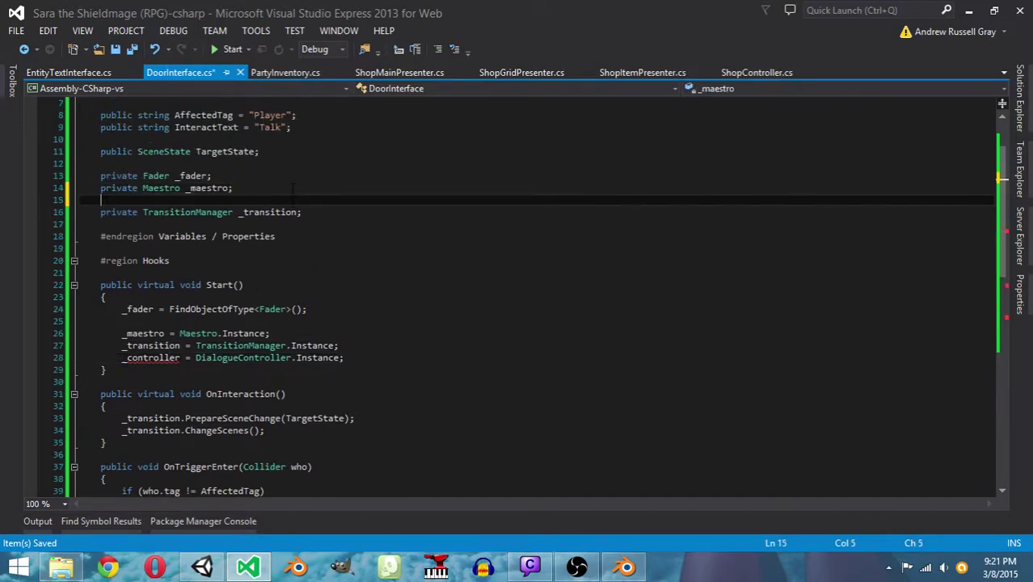
pyautogui.write('priv')
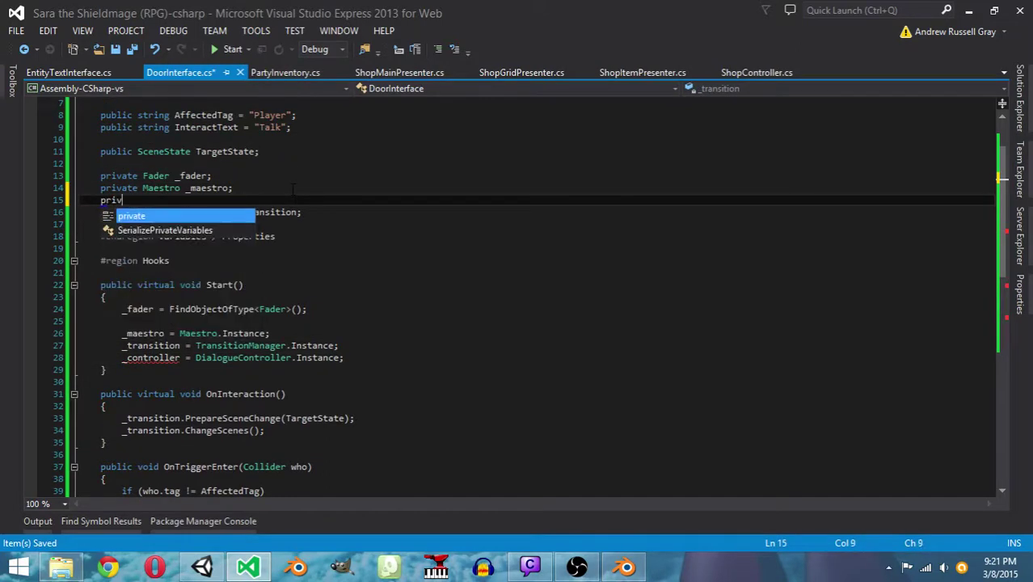
pyautogui.write('ate Dial')
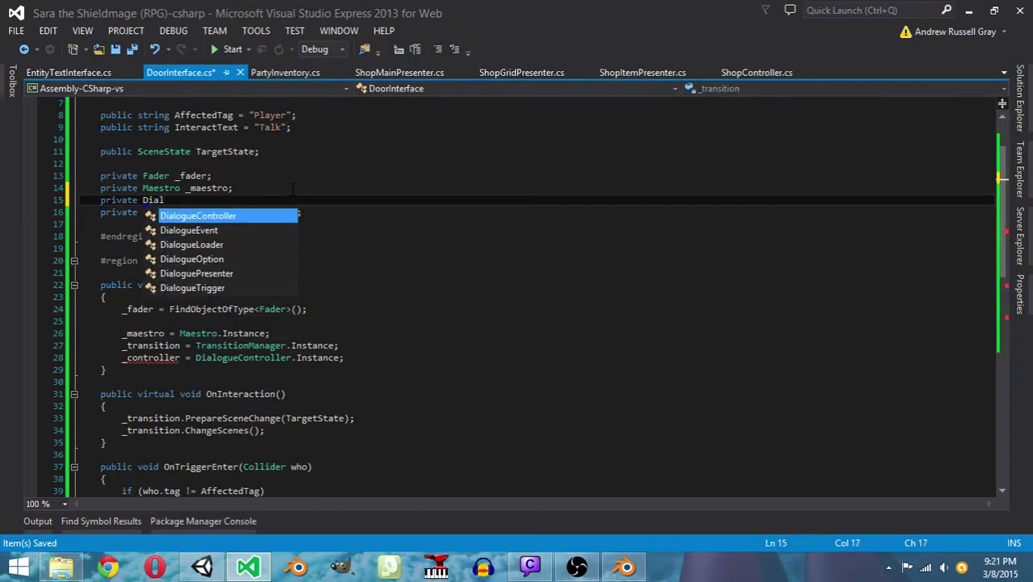
pyautogui.write('ogueController _controller;')
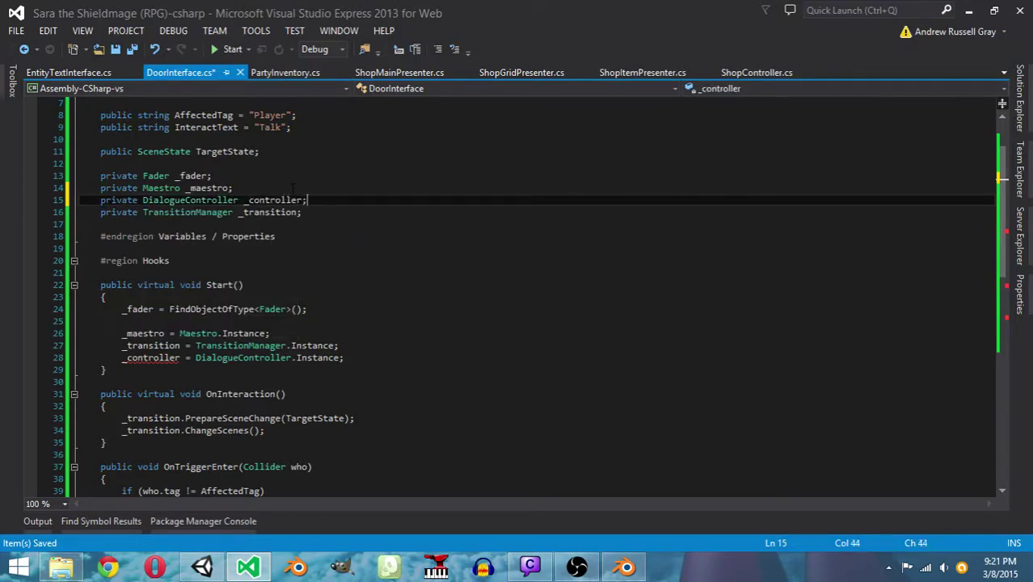
# Move the _controller declaration below the _transition variable and save the script
pyautogui.hotkey('shift', 'Home')
pyautogui.hotkey('ctrl', 'c')
pyautogui.press('Delete')
pyautogui.press('Delete')
pyautogui.press('BackSpace')
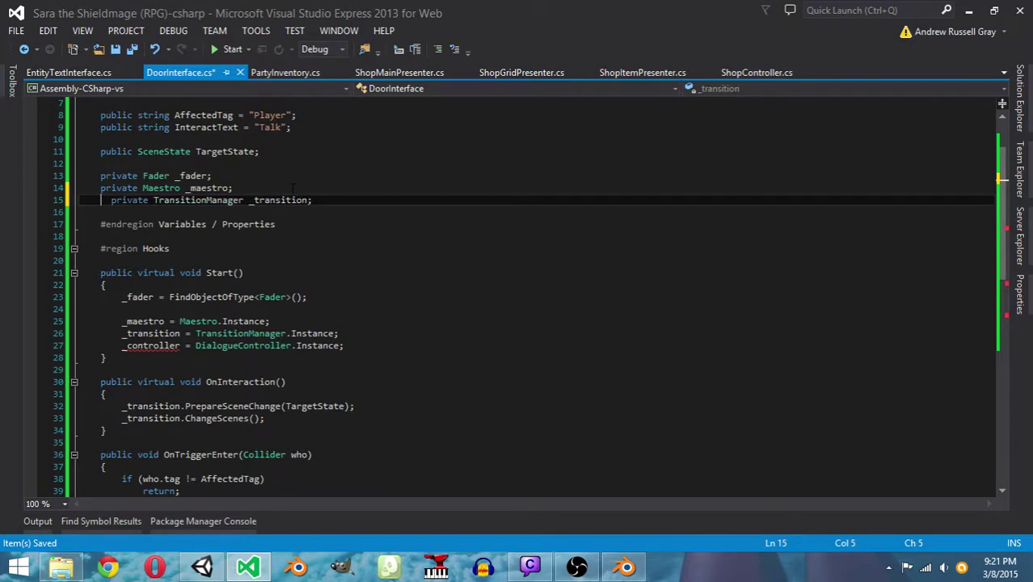
pyautogui.press('Delete')
pyautogui.press('End')
pyautogui.press('Return')
pyautogui.hotkey('ctrl', 'v')
pyautogui.press('Return')
pyautogui.hotkey('ctrl', 's')
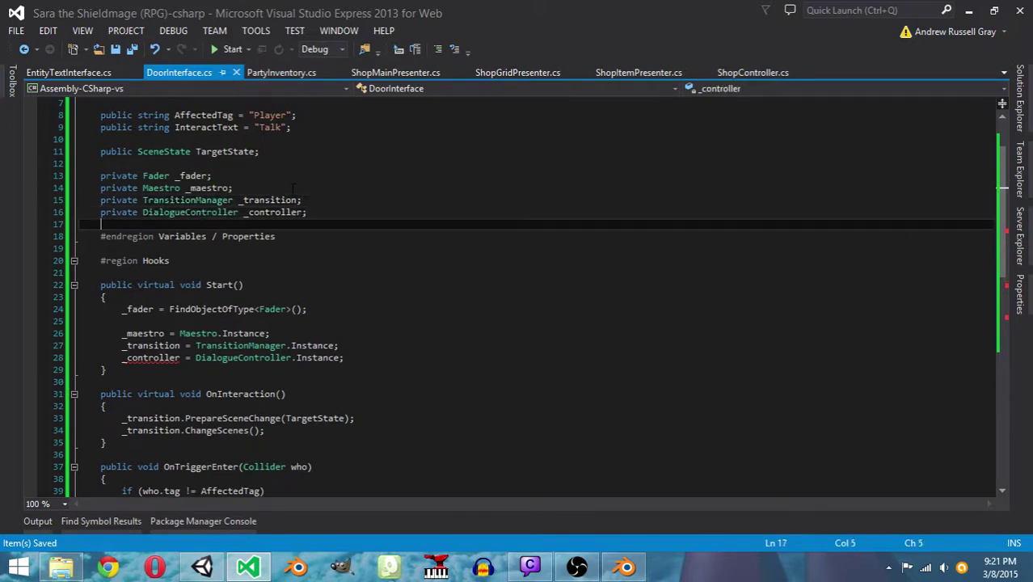
pyautogui.scroll(-2, 316, 329)
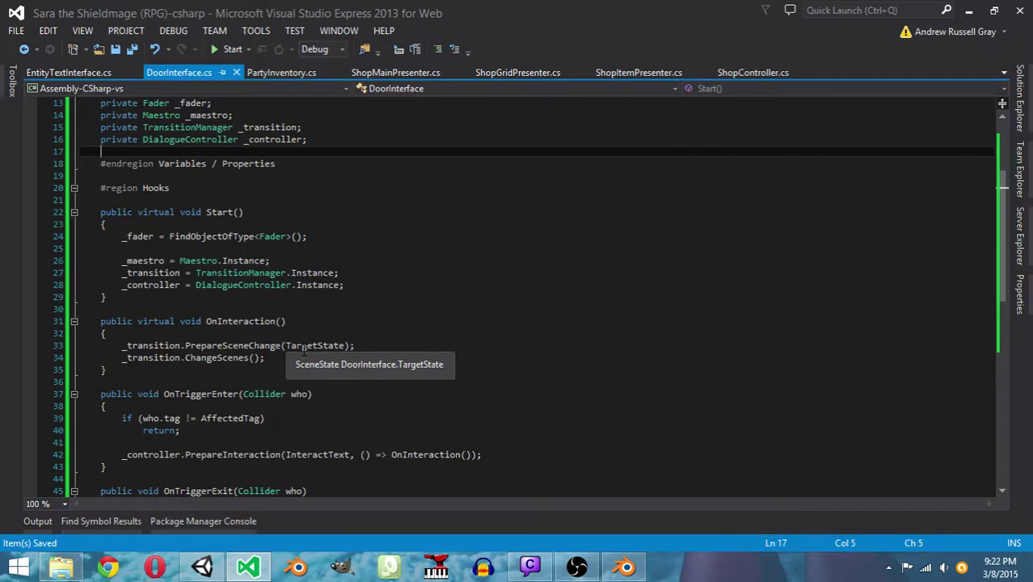
# Compare the variables, Start method and OnInteraction code of EntityTextInterface.cs with those of DoorInterface.cs
pyautogui.scroll(-2, 304, 349)
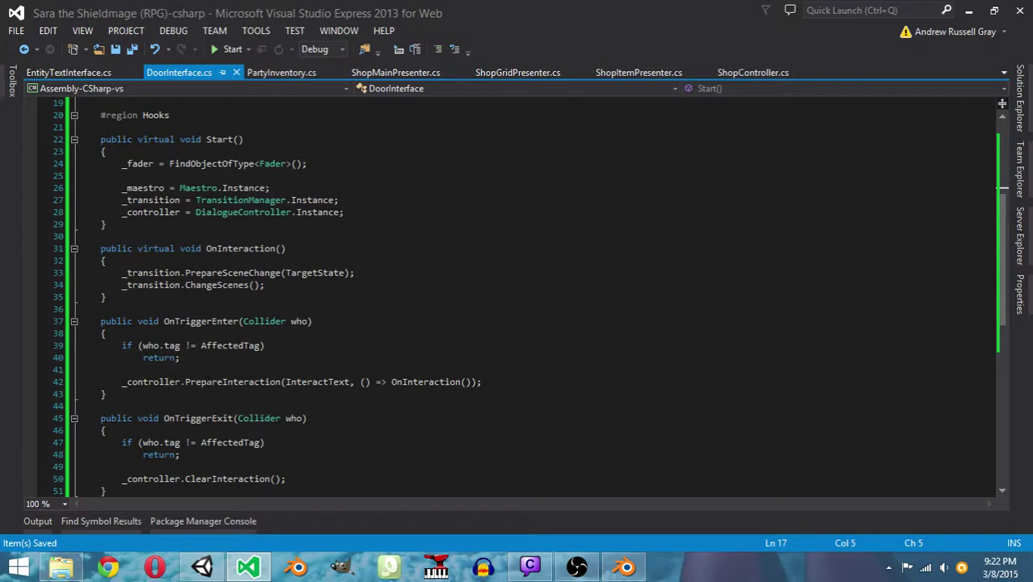
pyautogui.moveTo(209, 383)
pyautogui.scroll(4, 209, 383)
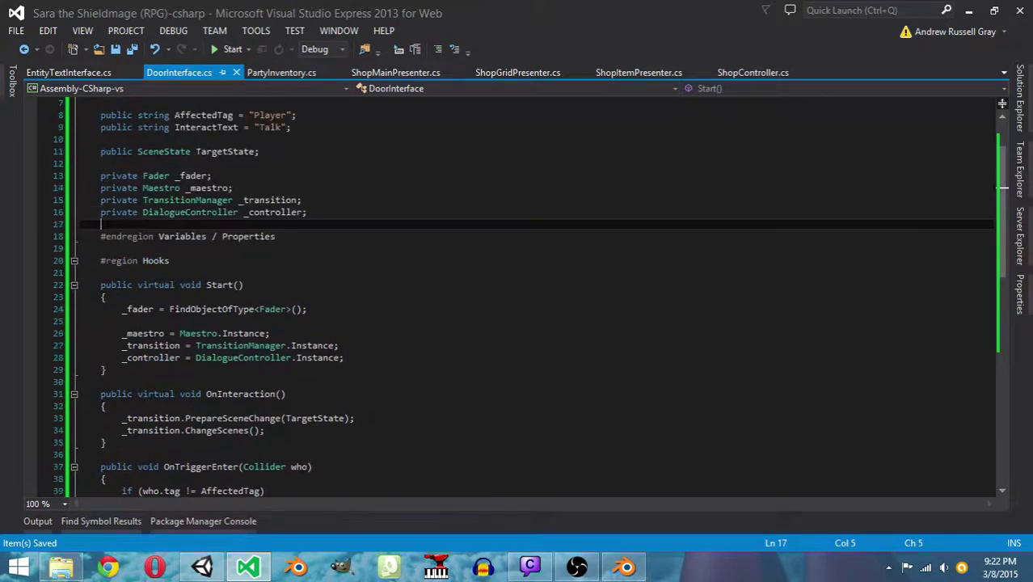
pyautogui.click(50, 71)
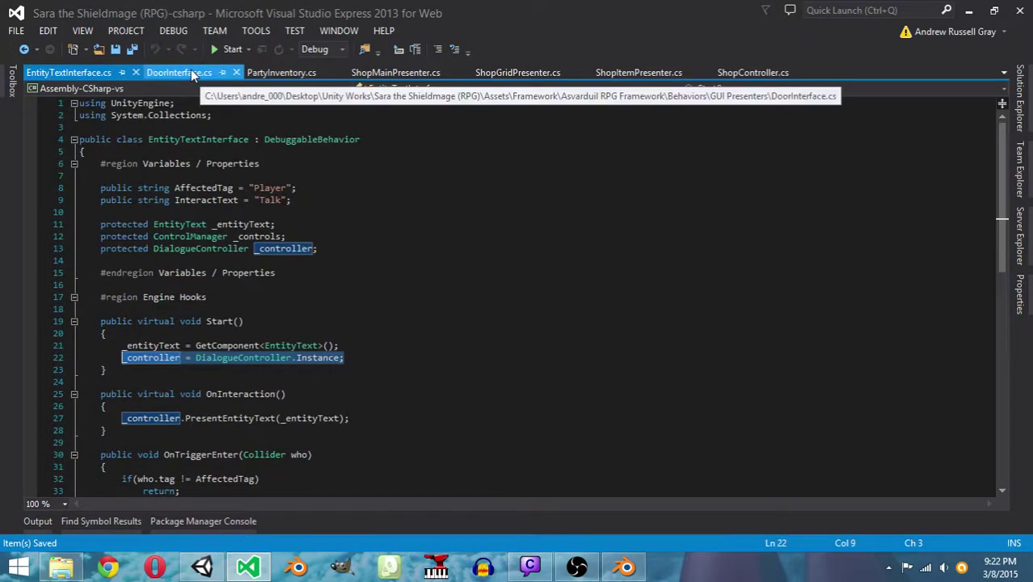
pyautogui.click(184, 72)
pyautogui.scroll(-1, 288, 240)
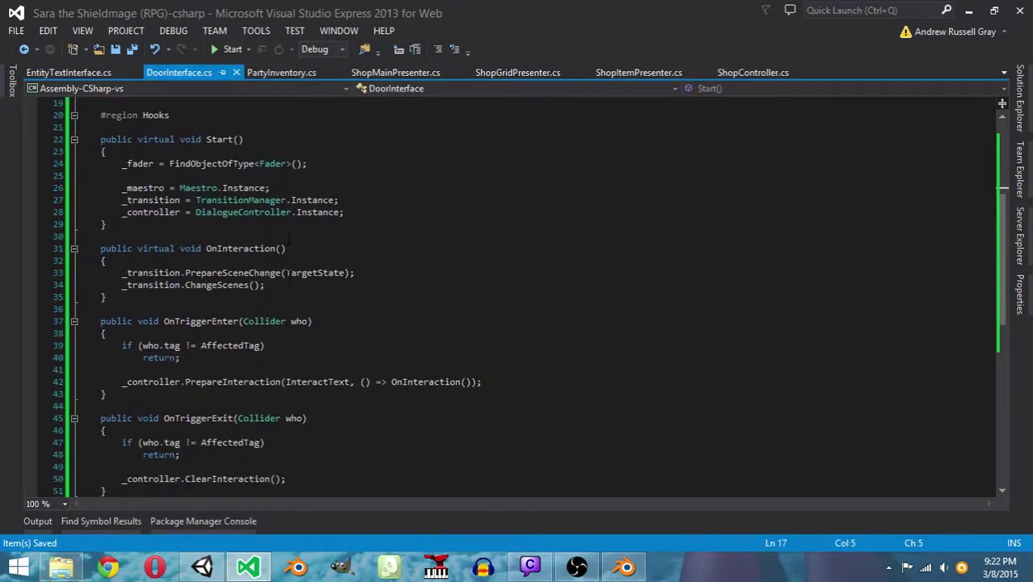
pyautogui.scroll(3, 288, 239)
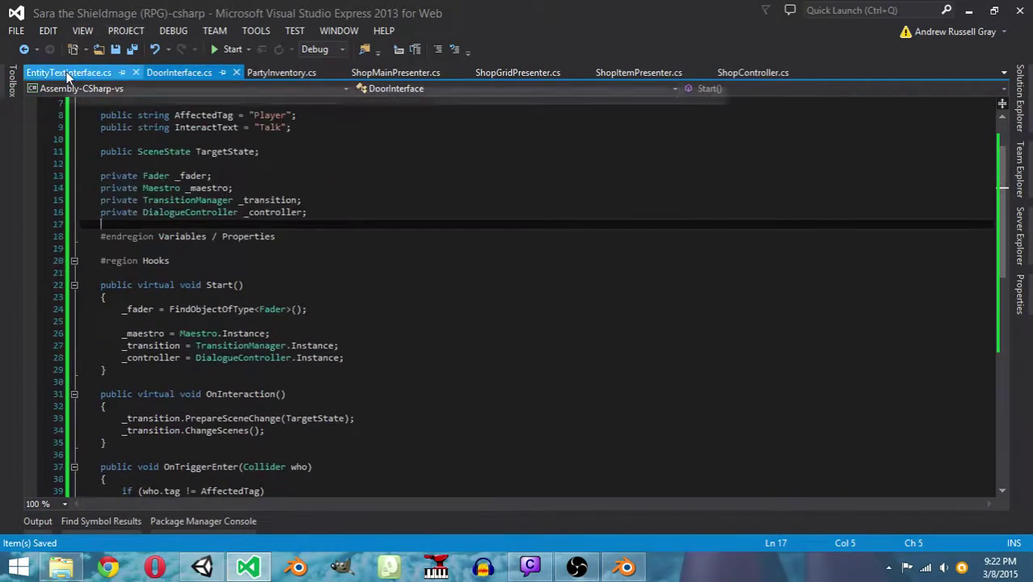
pyautogui.click(113, 73)
pyautogui.click(174, 249)
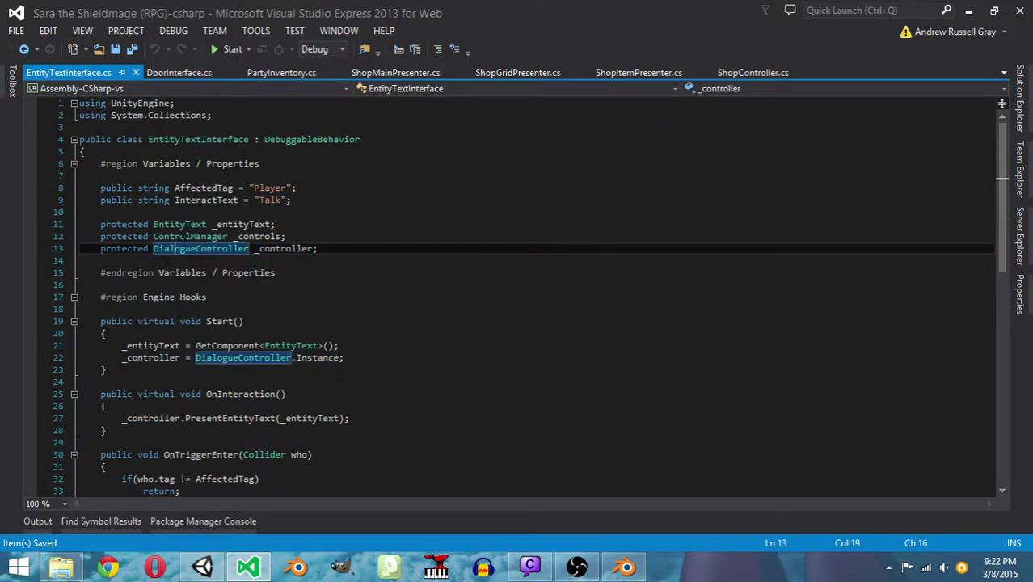
pyautogui.press('Left')
pyautogui.press('Left')
pyautogui.press('Left')
pyautogui.scroll(-4, 299, 275)
pyautogui.scroll(-1, 325, 315)
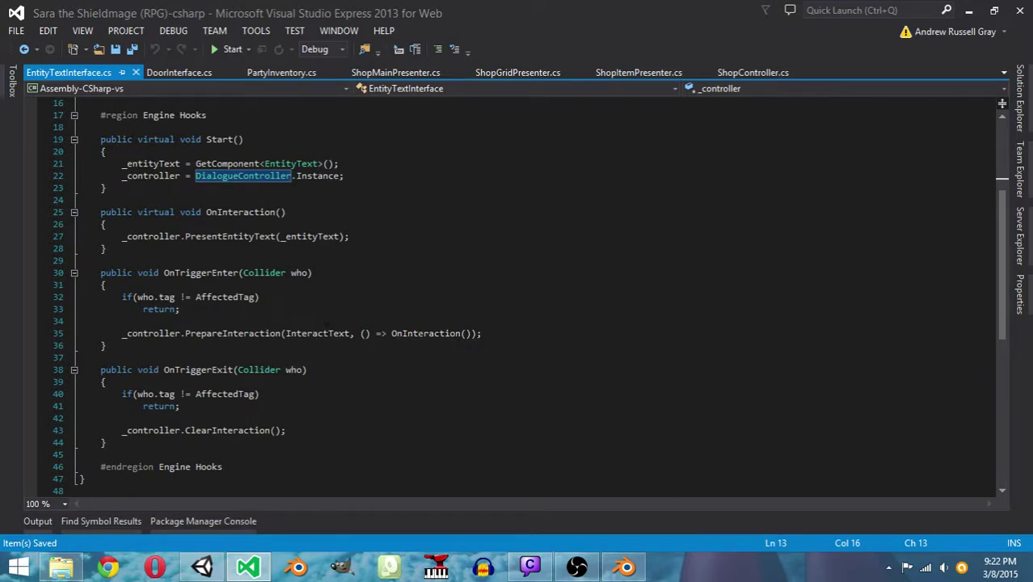
pyautogui.moveTo(118, 236); pyautogui.dragTo(351, 236)
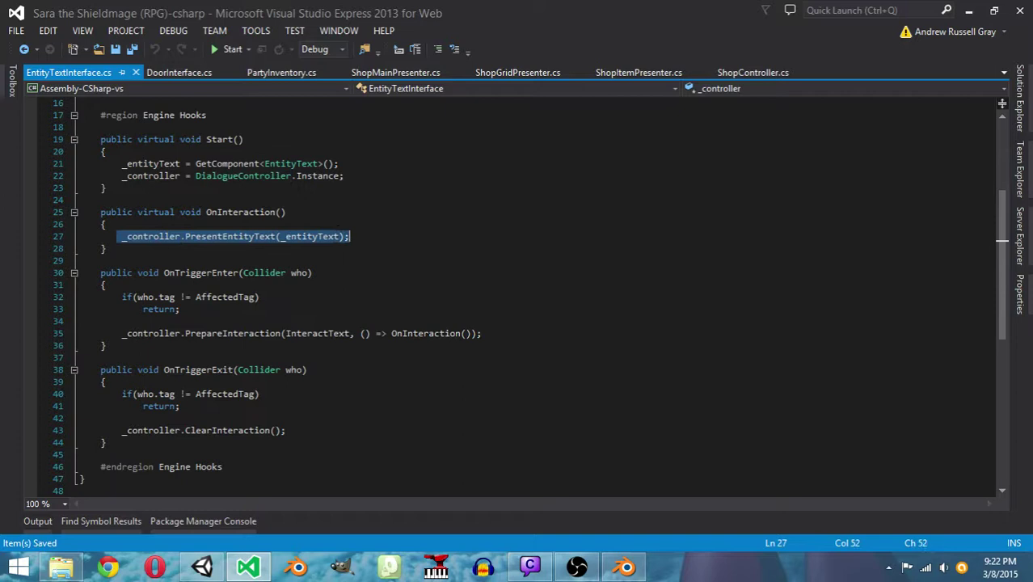
pyautogui.click(363, 233)
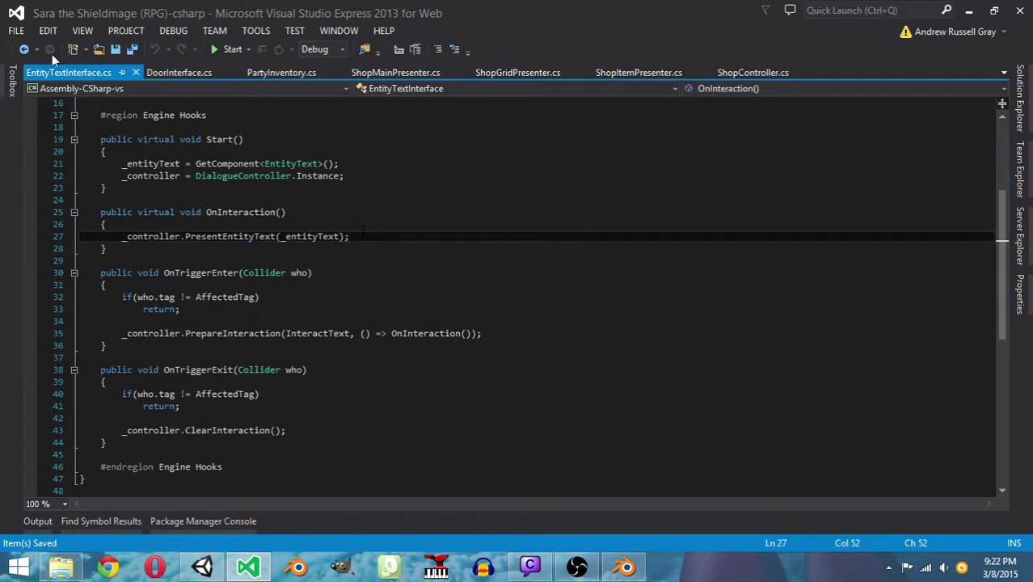
# Review the whole DoorInterface.cs script, from its trigger methods back up to its variable declarations
pyautogui.click(180, 70)
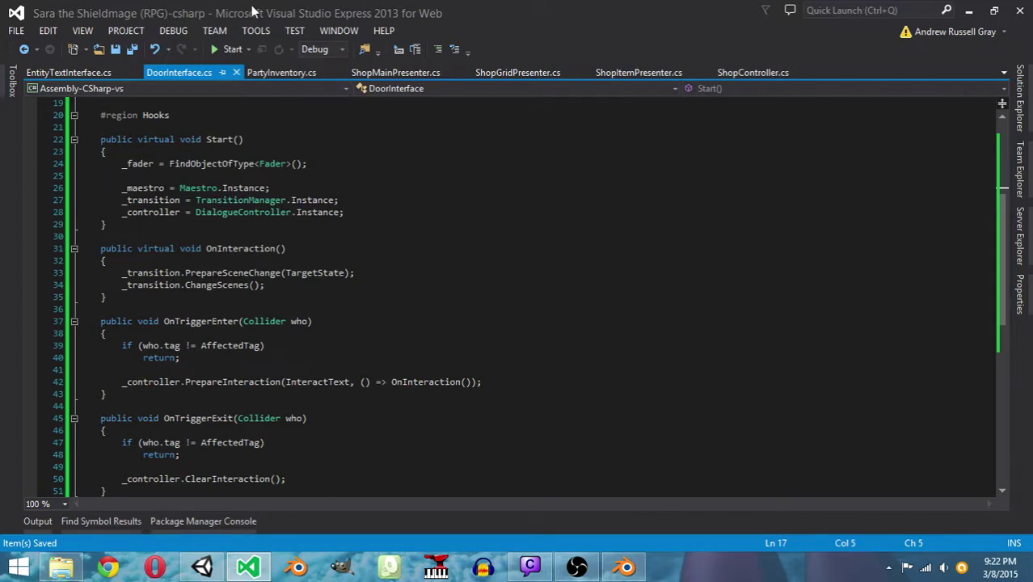
pyautogui.scroll(-3, 528, 298)
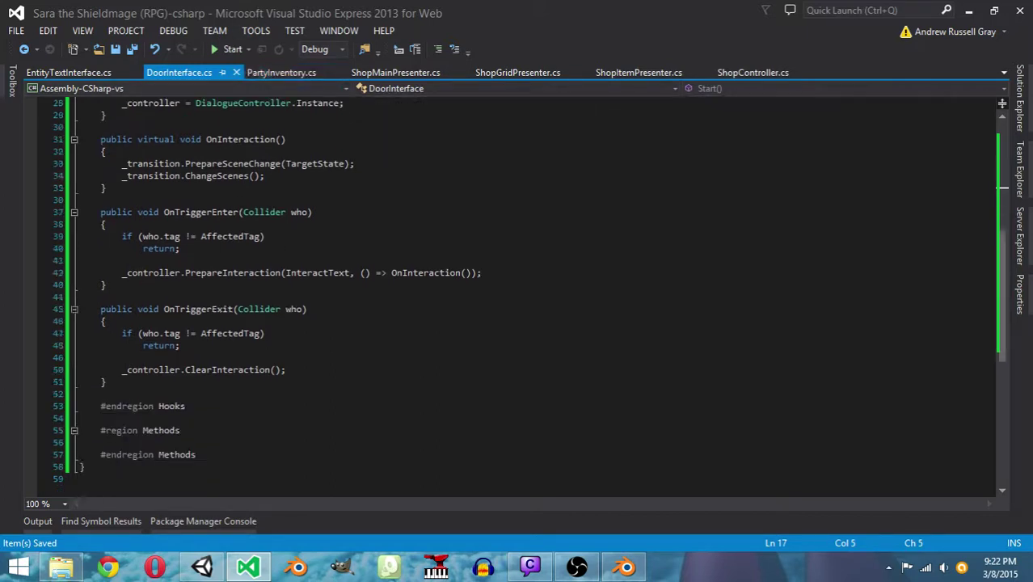
pyautogui.scroll(-1, 64, 113)
pyautogui.scroll(1, 64, 112)
pyautogui.click(80, 72)
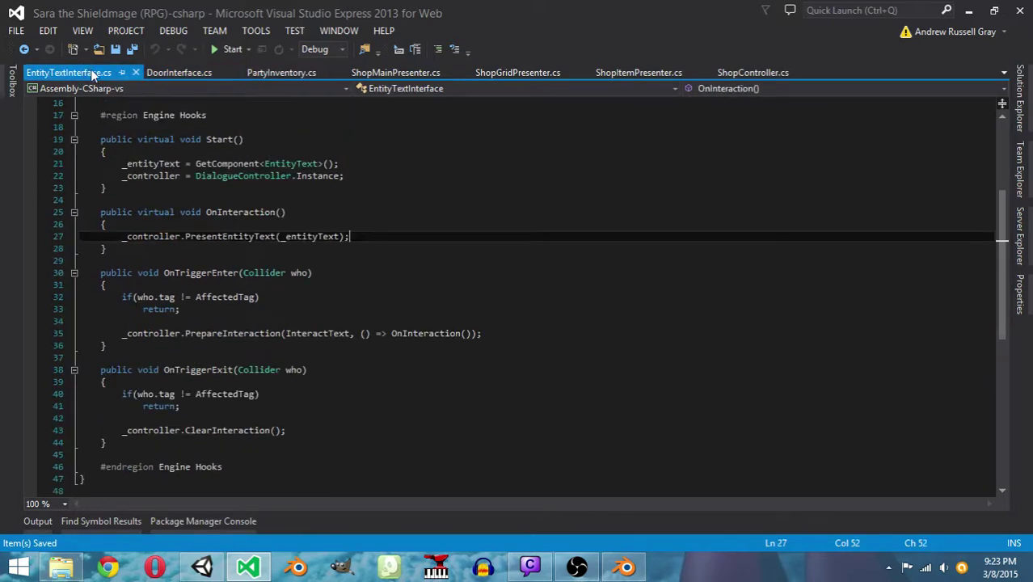
pyautogui.click(190, 72)
pyautogui.scroll(4, 528, 298)
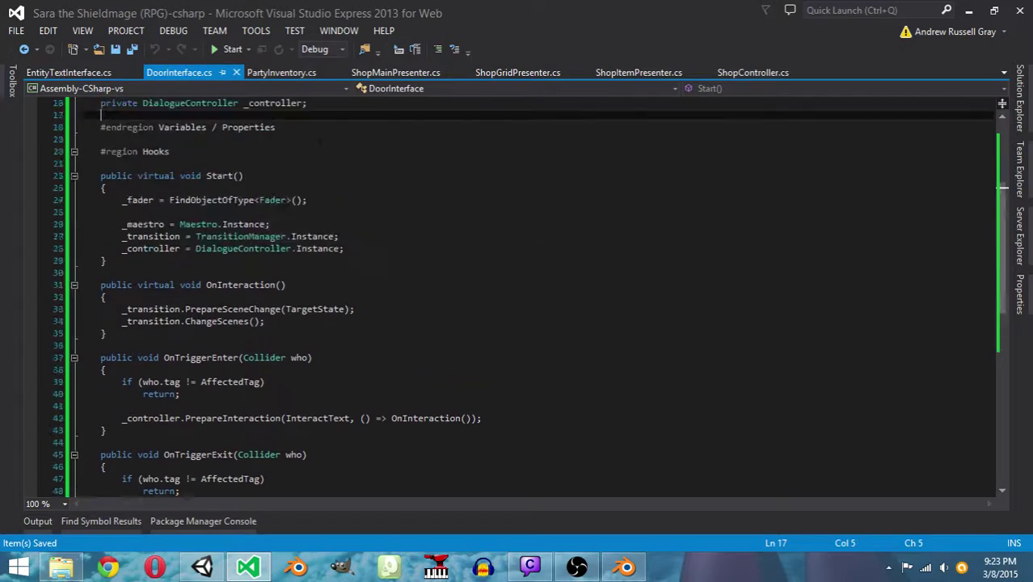
pyautogui.scroll(3, 319, 144)
pyautogui.scroll(1, 318, 186)
pyautogui.scroll(-1, 316, 234)
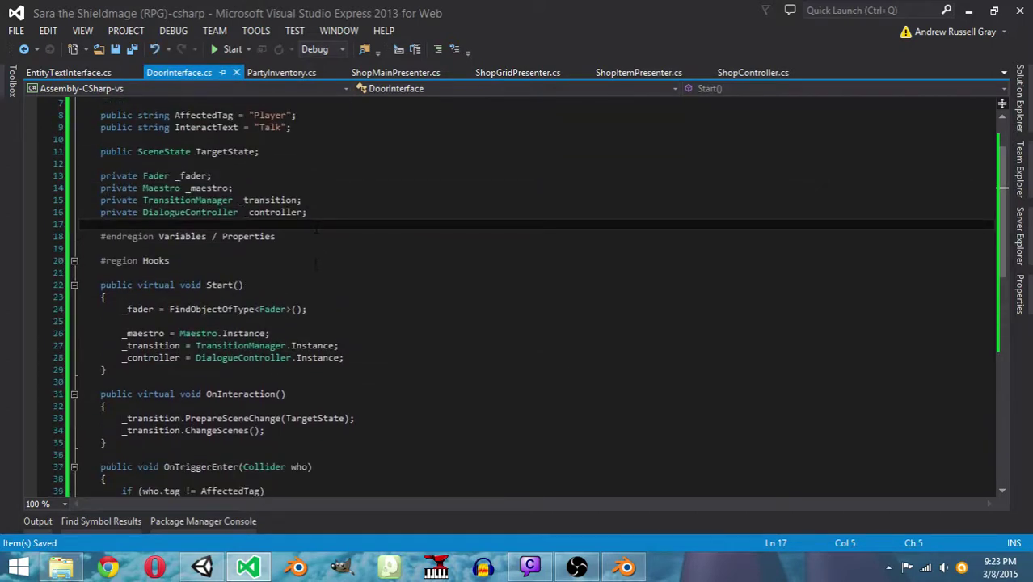
pyautogui.scroll(2, 315, 263)
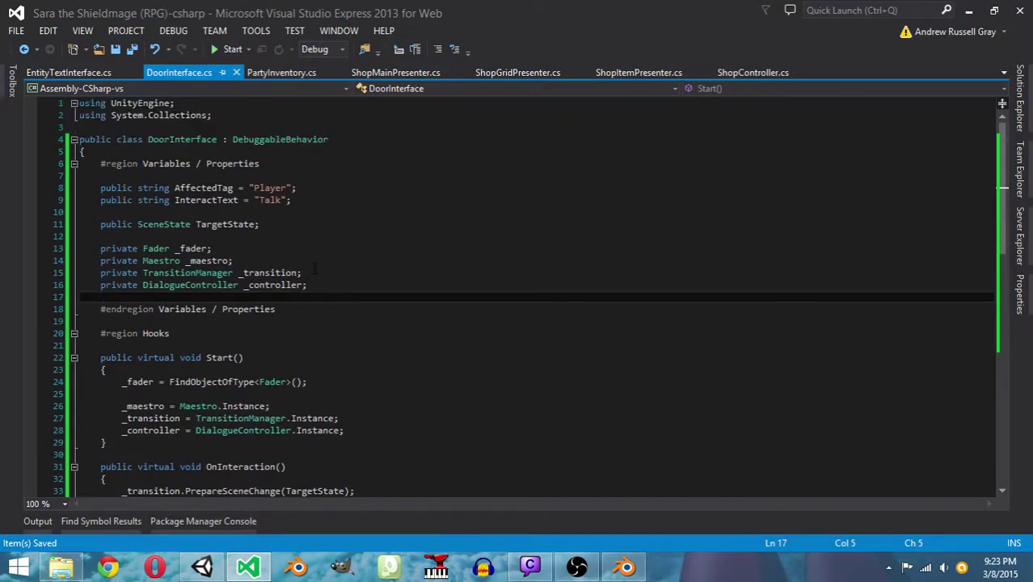
# Switch to Unity and add the Door Interface script component to the Trigger object under Shop Door
pyautogui.click(202, 567)
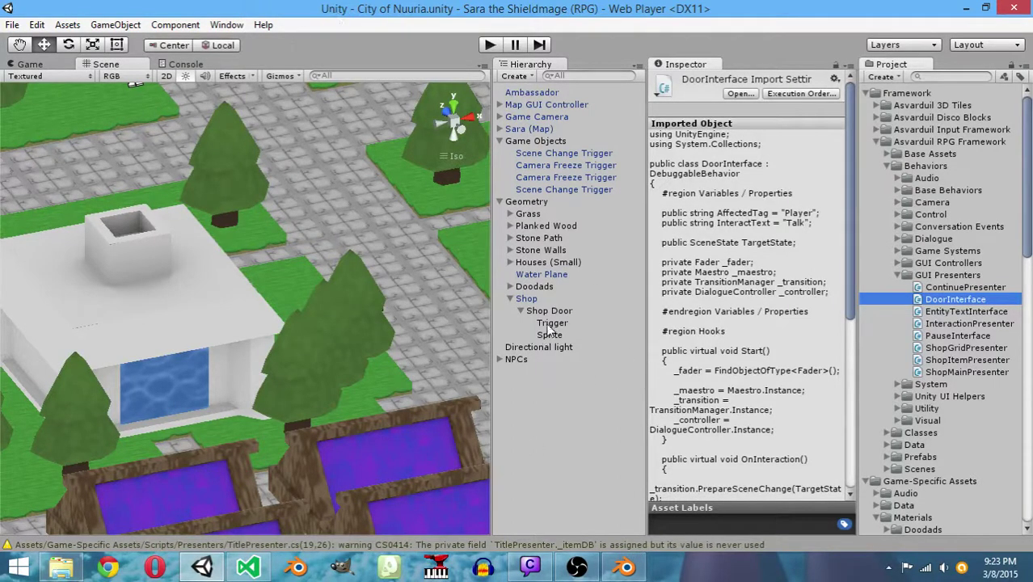
pyautogui.click(550, 325)
pyautogui.click(727, 288)
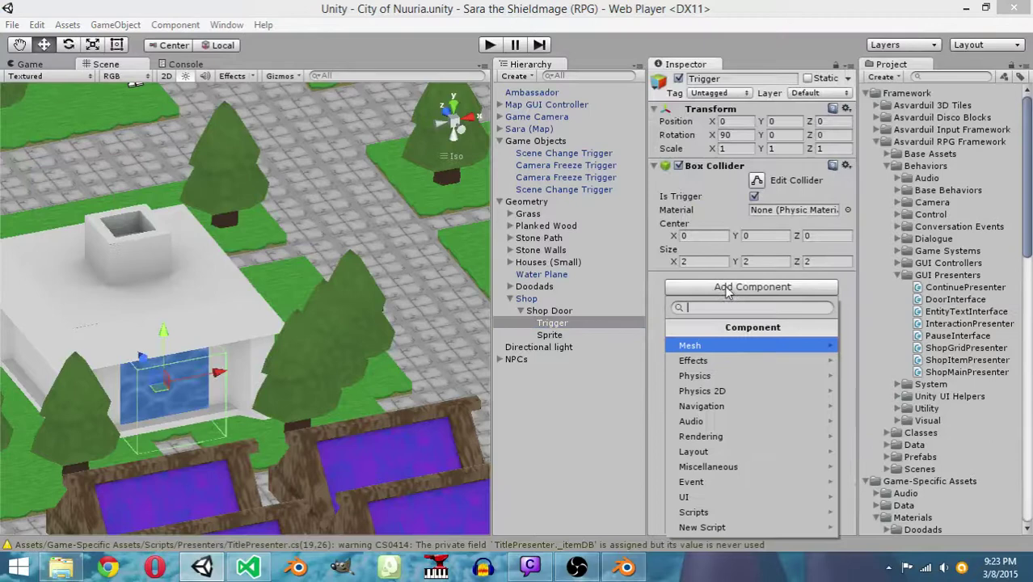
pyautogui.click(731, 505)
pyautogui.scroll(-3, 730, 361)
pyautogui.scroll(-10, 731, 358)
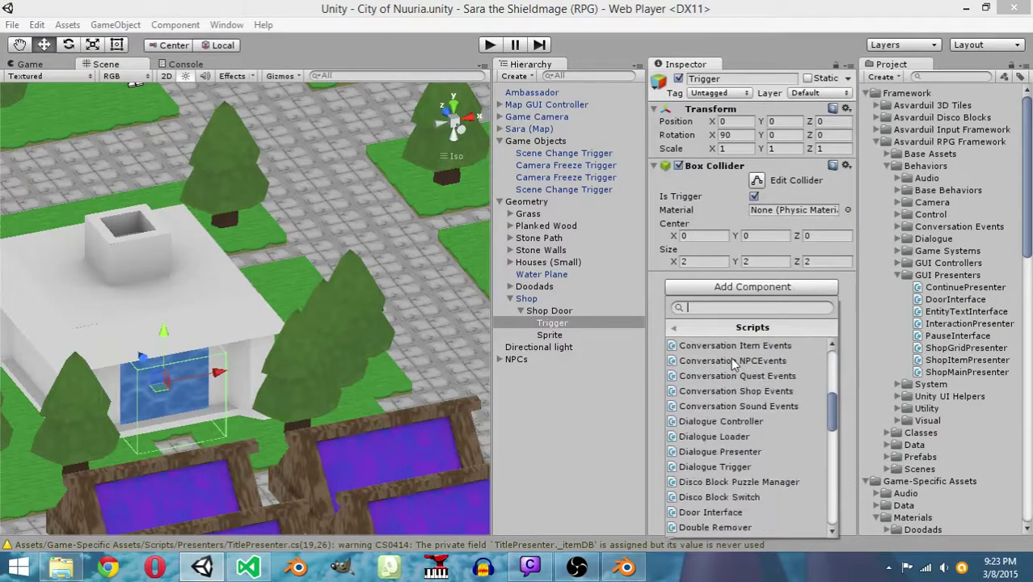
pyautogui.click(739, 377)
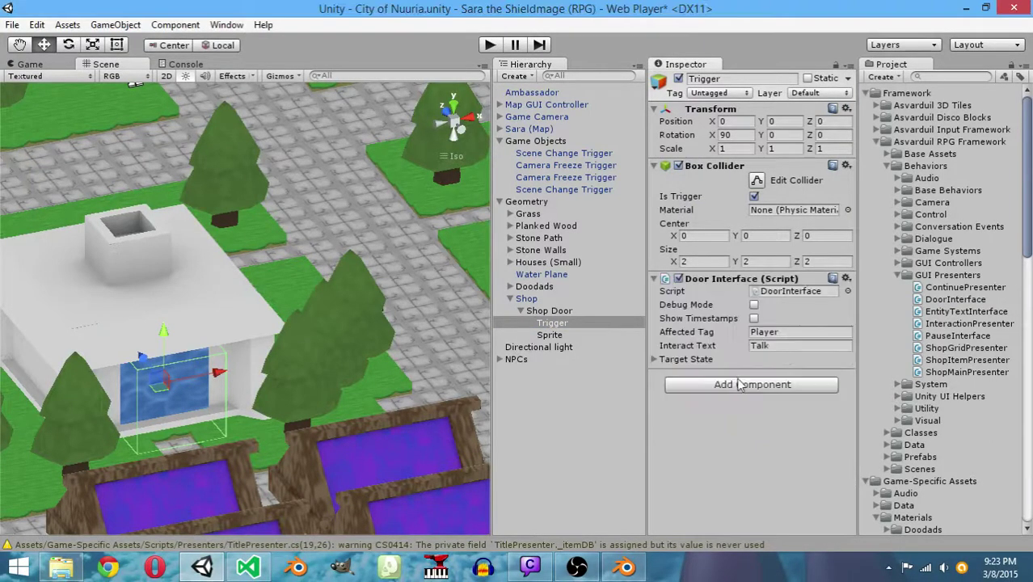
# Set the Door Interface's Interact Text to "Enter" and expand its Target State settings
pyautogui.click(809, 344)
pyautogui.write('Enter')
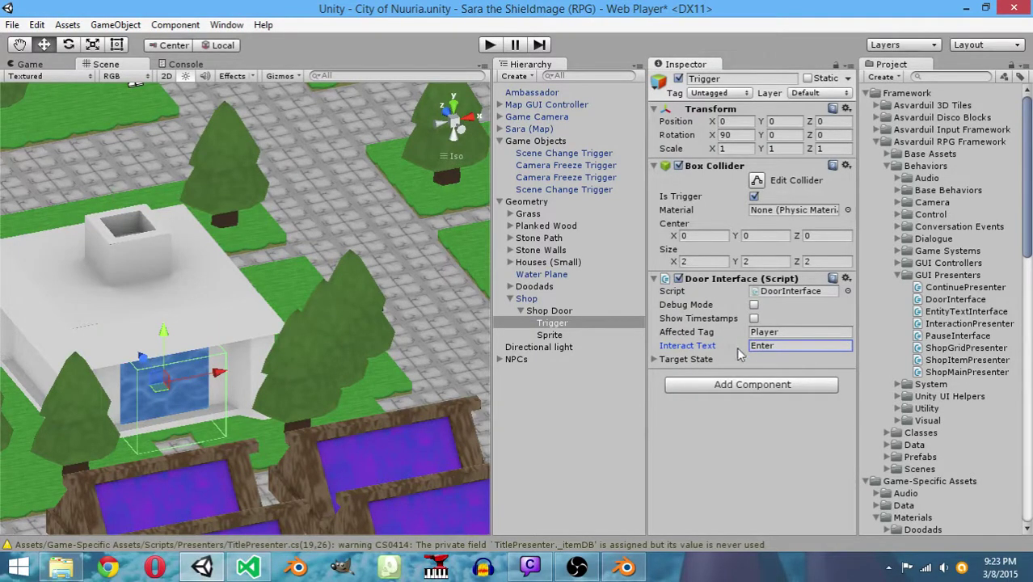
pyautogui.click(654, 359)
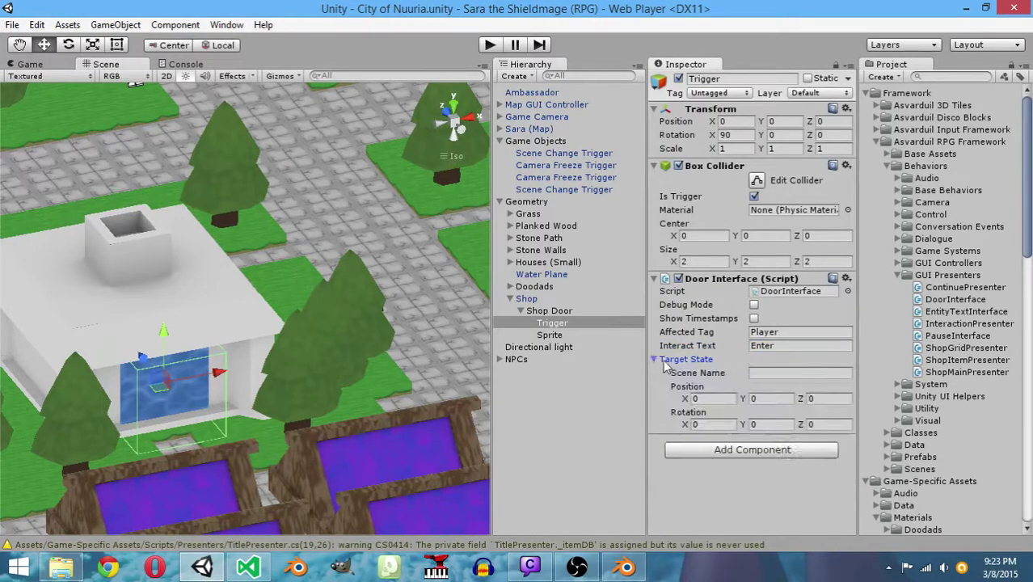
# Store the scene's Shop object in the Shop prefab among the Doodads prefabs and save the scene
pyautogui.scroll(-5, 958, 412)
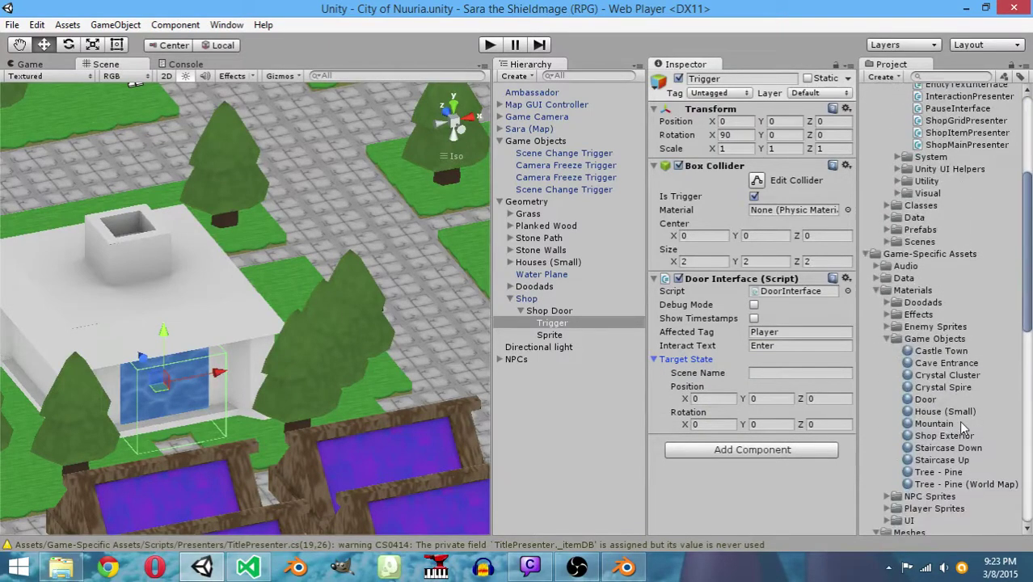
pyautogui.click(888, 242)
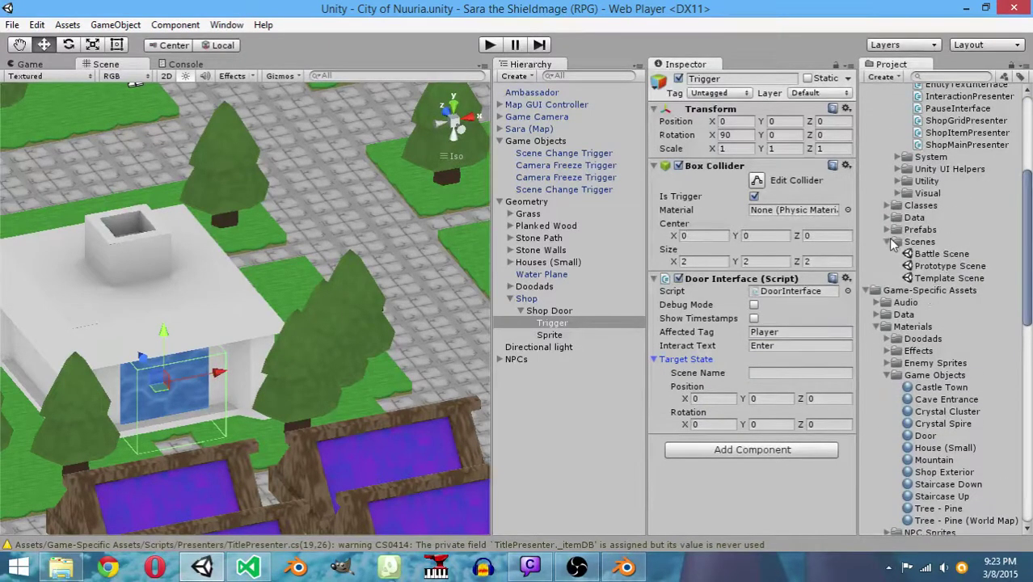
pyautogui.scroll(-9, 893, 250)
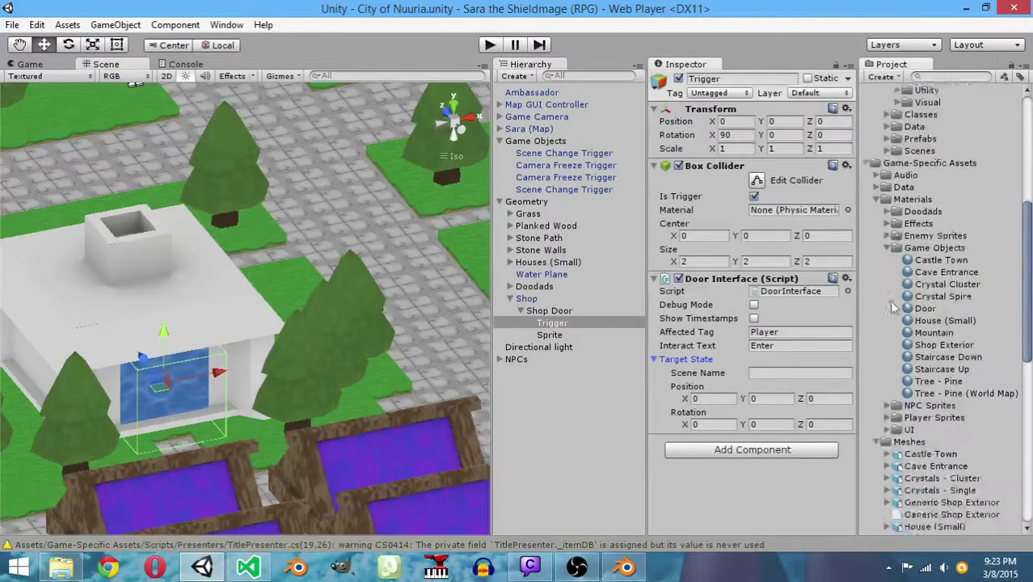
pyautogui.click(926, 241)
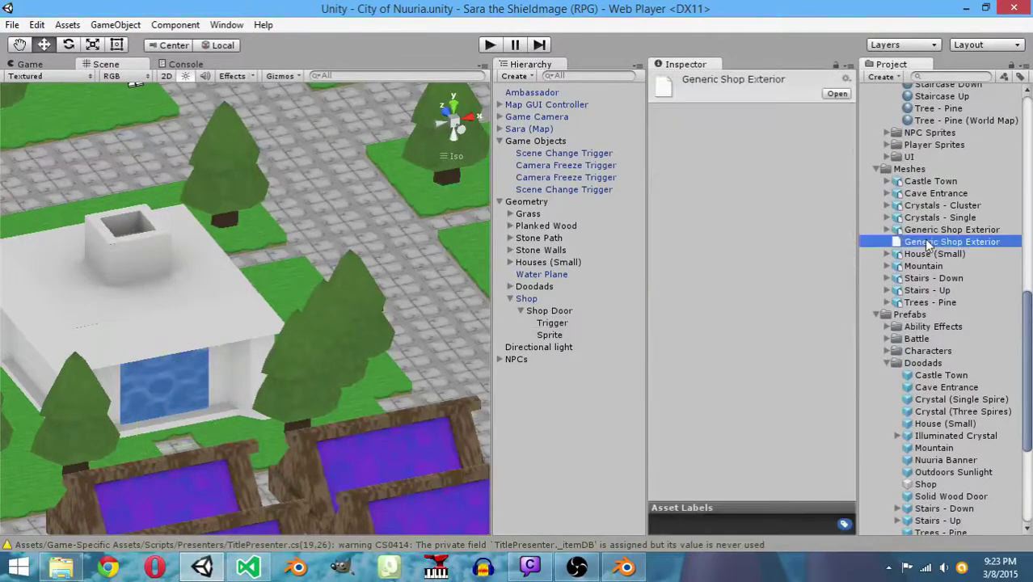
pyautogui.scroll(-5, 923, 240)
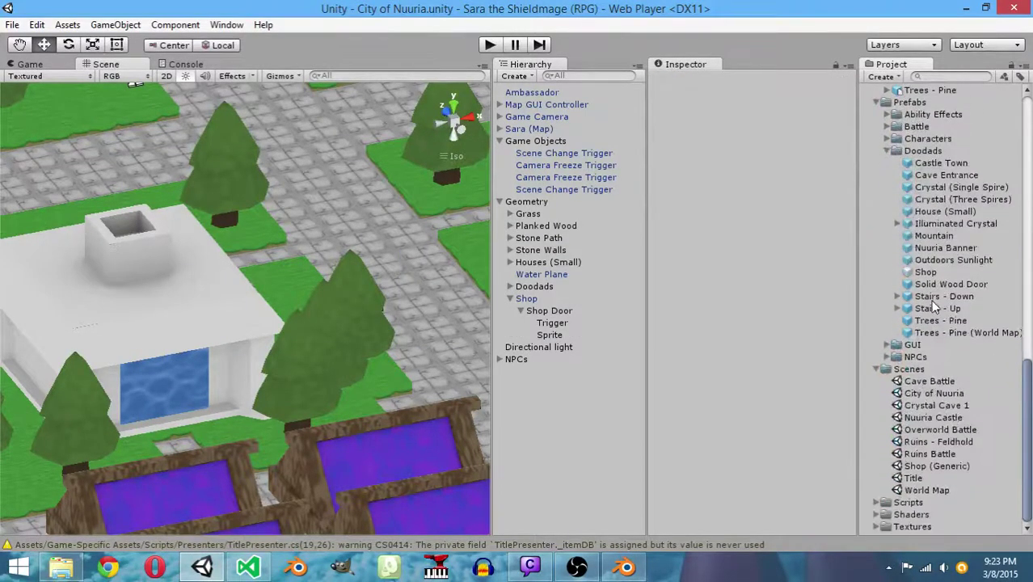
pyautogui.moveTo(521, 299); pyautogui.dragTo(927, 275)
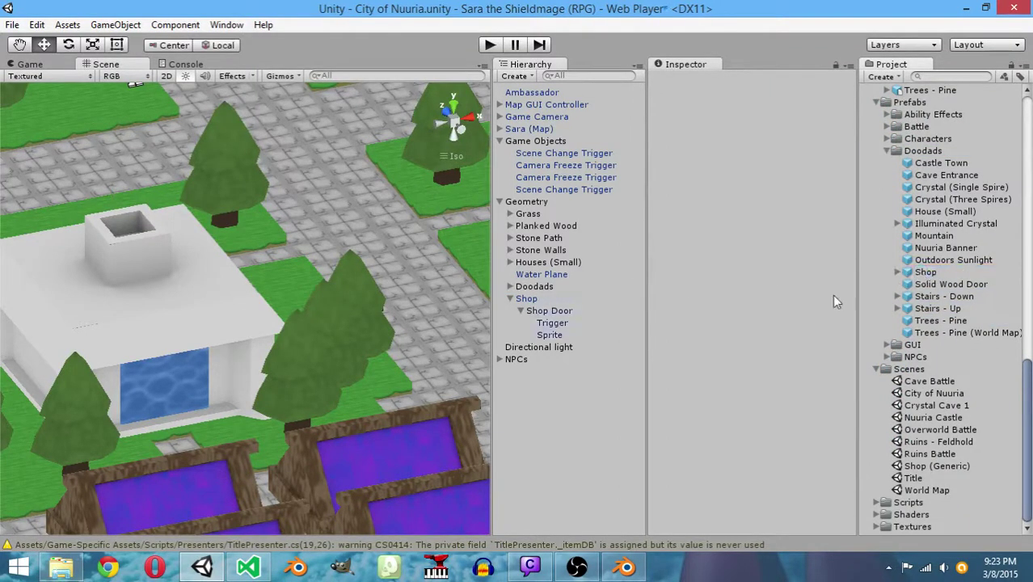
pyautogui.hotkey('ctrl', 's')
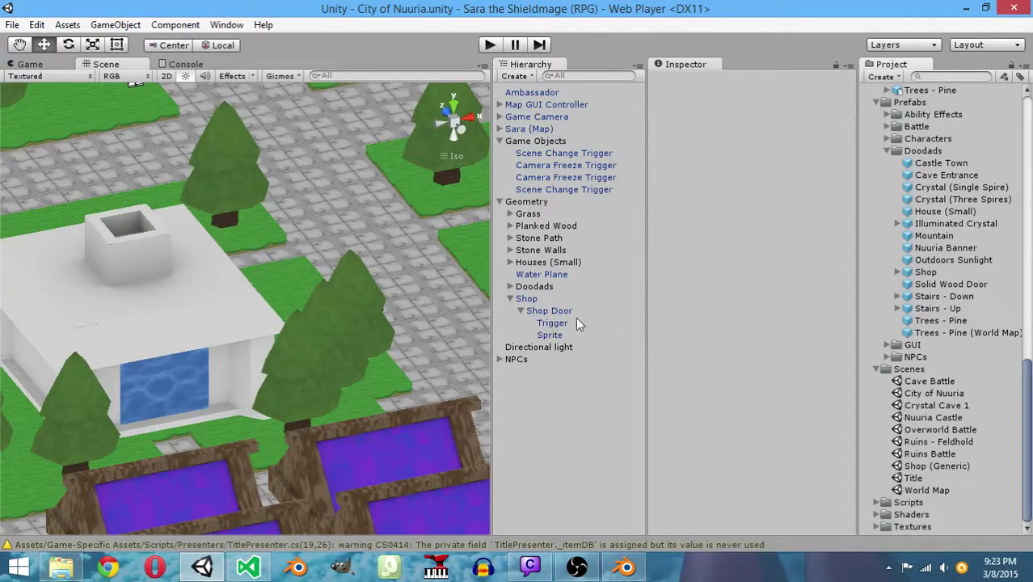
# Set the Trigger's Target State scene name to "Shop (Generic)" and apply the change to the prefab
pyautogui.click(563, 324)
pyautogui.click(798, 388)
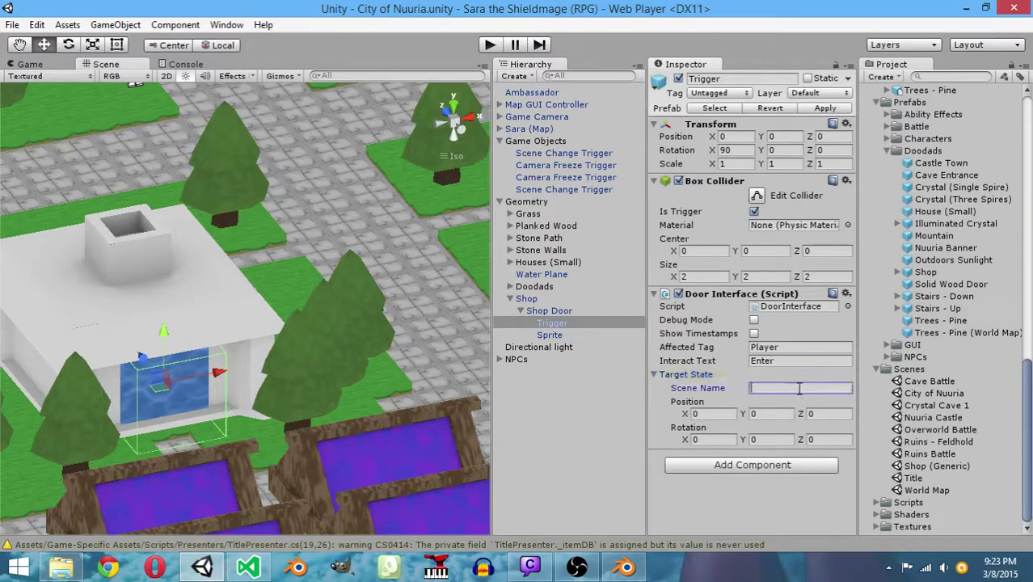
pyautogui.write('Shop (Generic)')
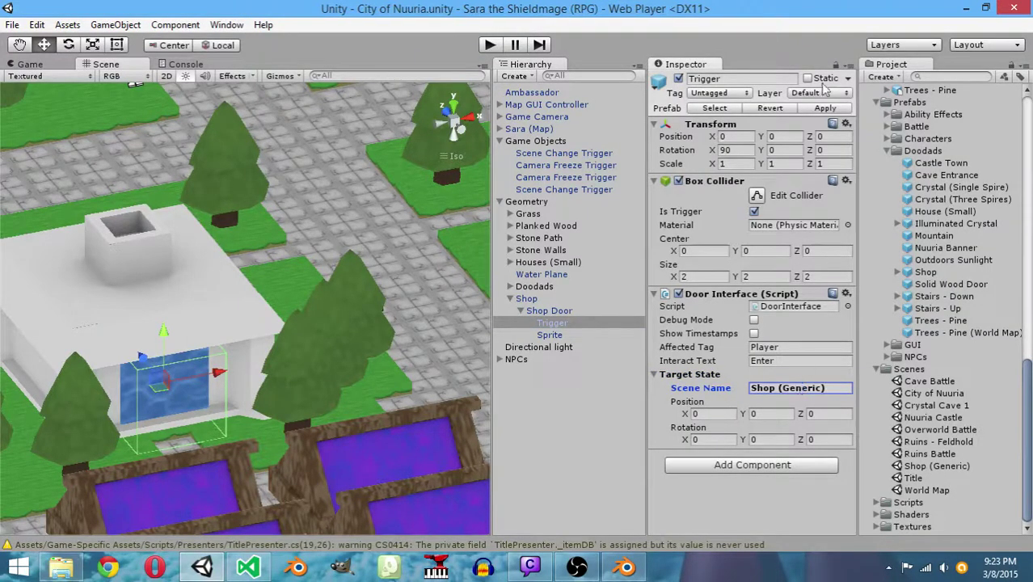
pyautogui.click(823, 108)
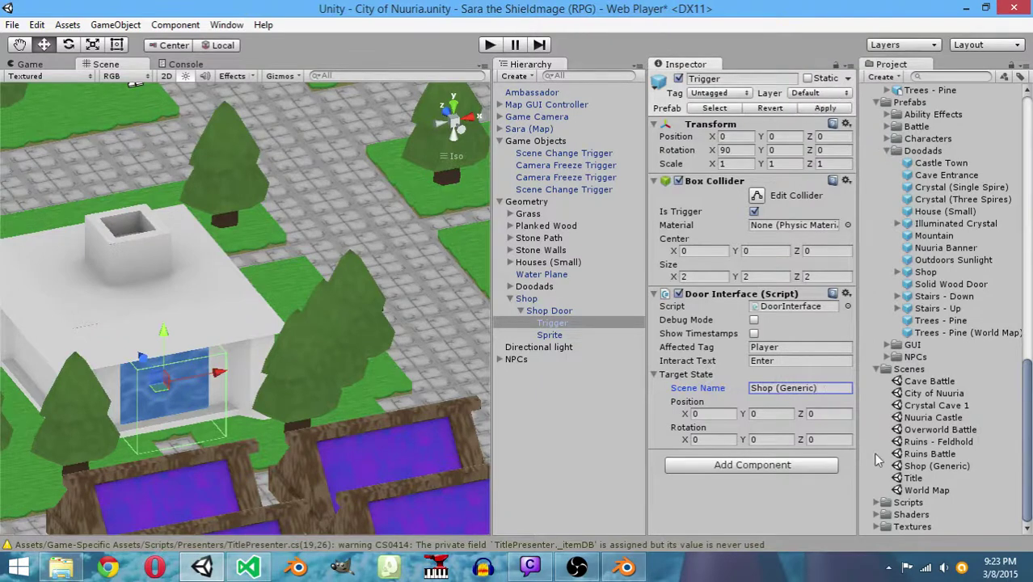
# Save the City of Nuuria changes, open the Shop (Generic) scene and select the Sara (Map) character to inspect its transform
pyautogui.doubleClick(921, 467)
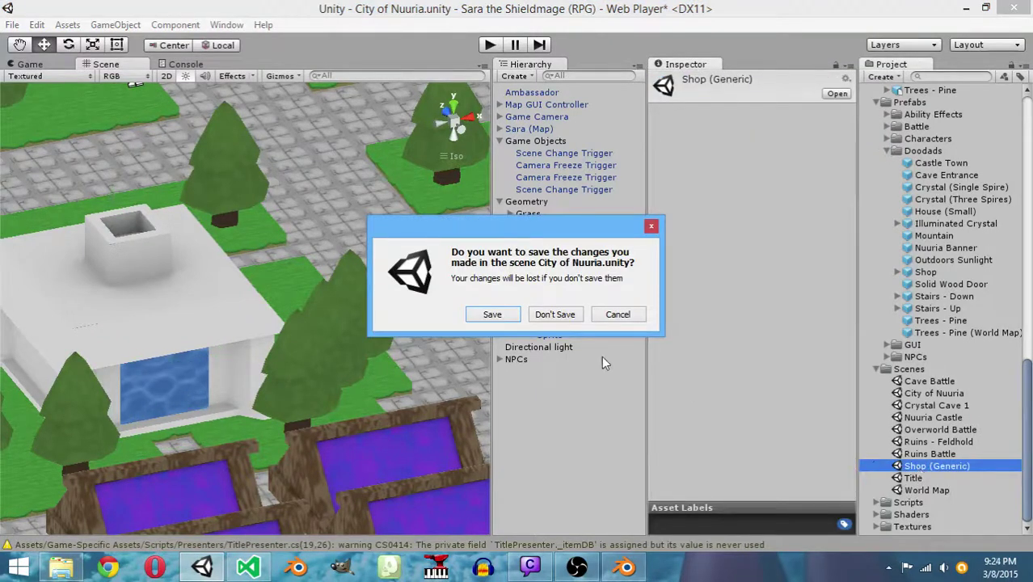
pyautogui.click(495, 315)
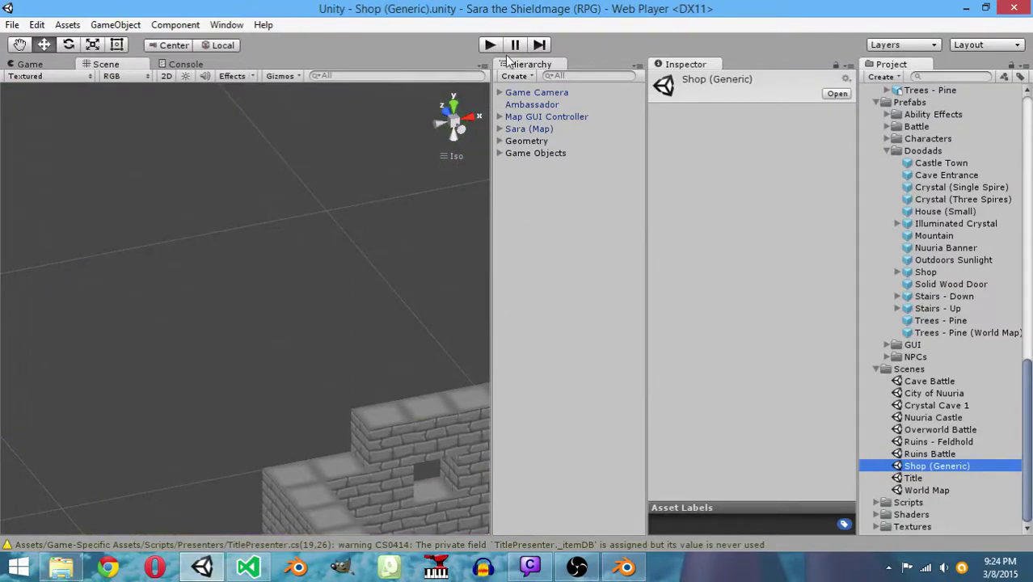
pyautogui.moveTo(398, 393); pyautogui.dragTo(99, 109, button='middle')
pyautogui.click(367, 328)
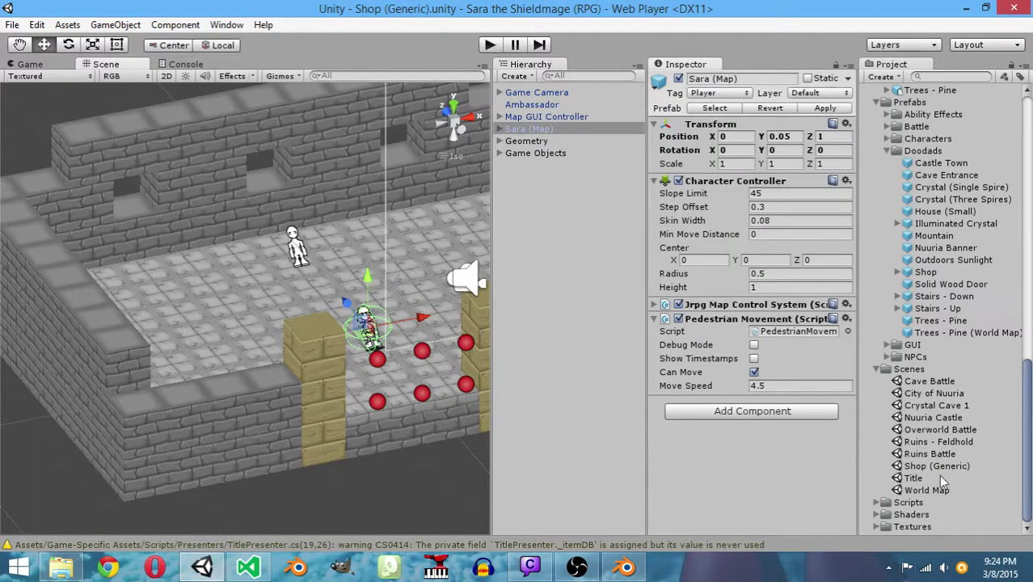
# Examine the Shop prefab and its Shop Door child among the Doodads prefabs for the door's trigger settings
pyautogui.click(907, 272)
pyautogui.click(903, 273)
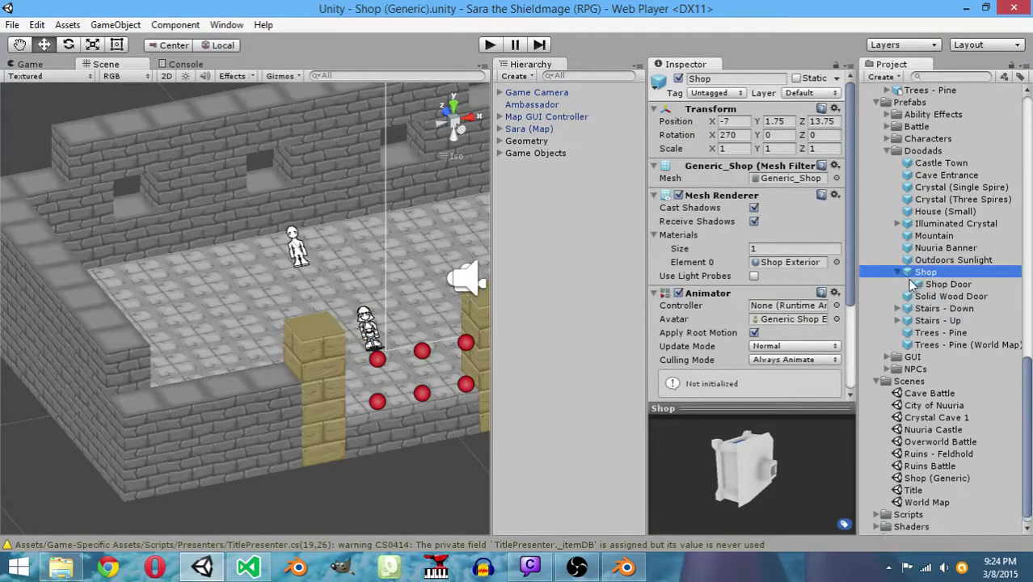
pyautogui.click(899, 273)
pyautogui.click(899, 272)
pyautogui.click(899, 273)
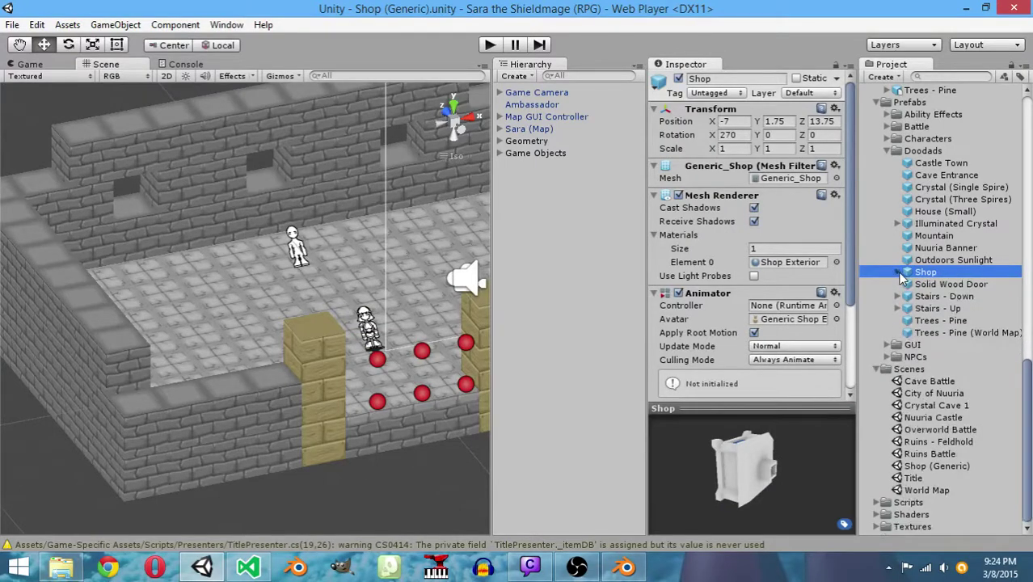
pyautogui.click(898, 272)
pyautogui.click(919, 286)
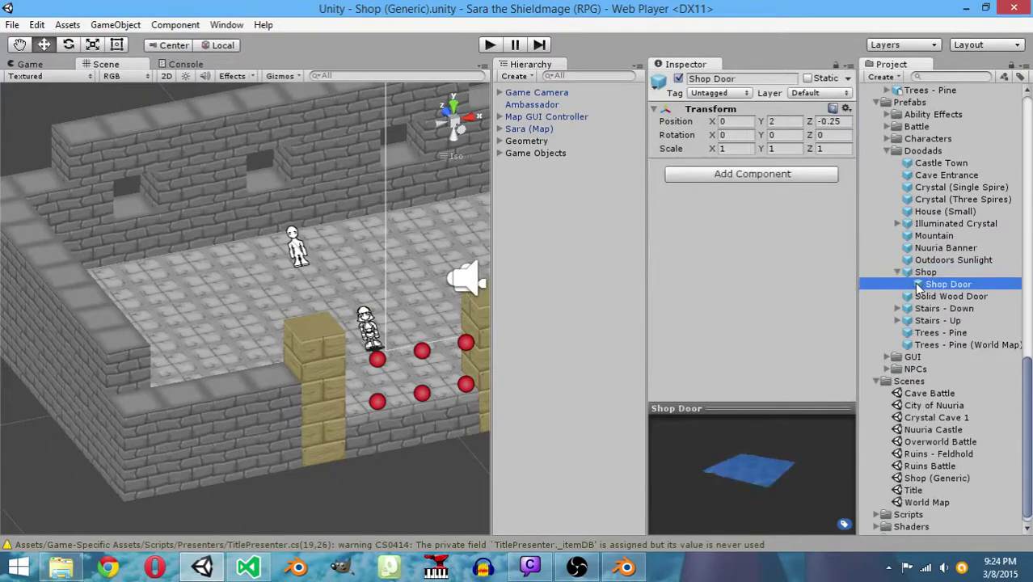
# Open the City of Nuuria scene and select the Trigger of the Shop Door under the Geometry's Shop object
pyautogui.scroll(-1, 917, 348)
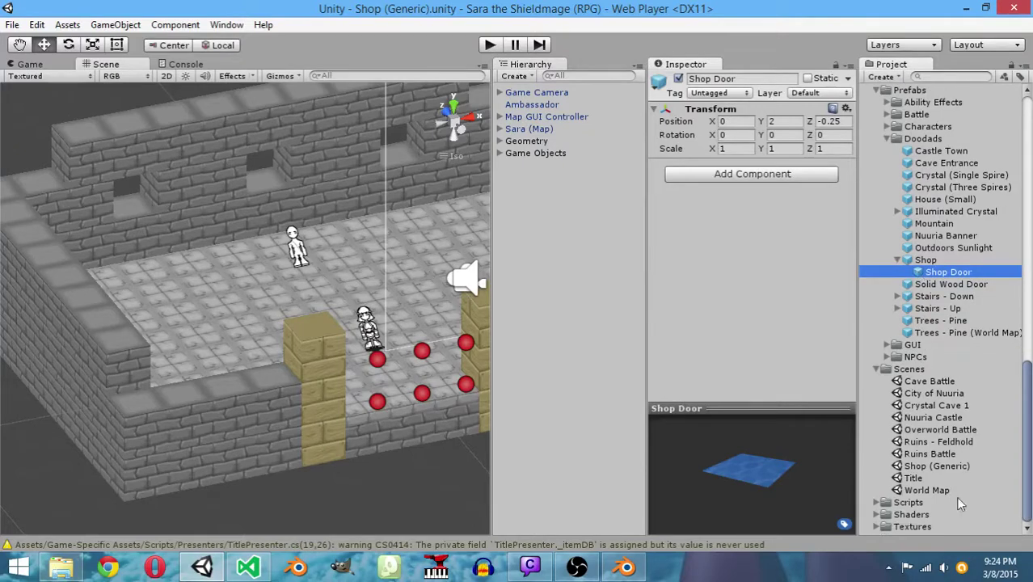
pyautogui.doubleClick(915, 394)
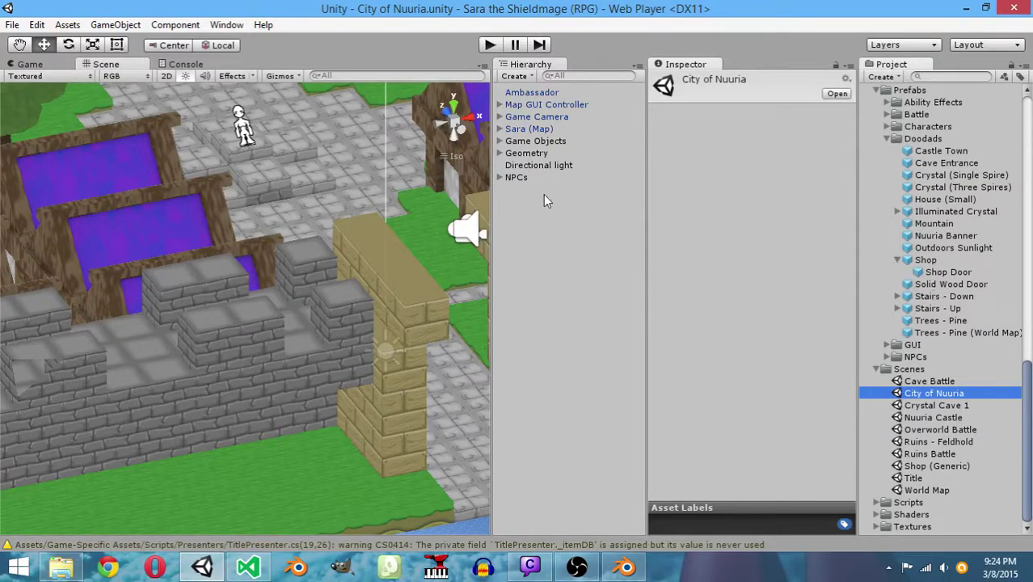
pyautogui.click(897, 260)
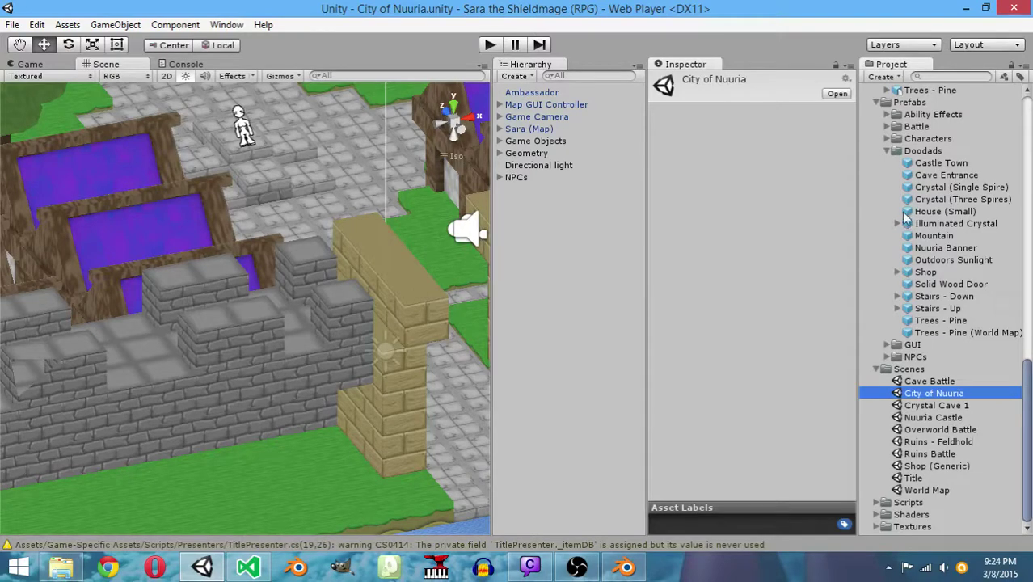
pyautogui.click(499, 153)
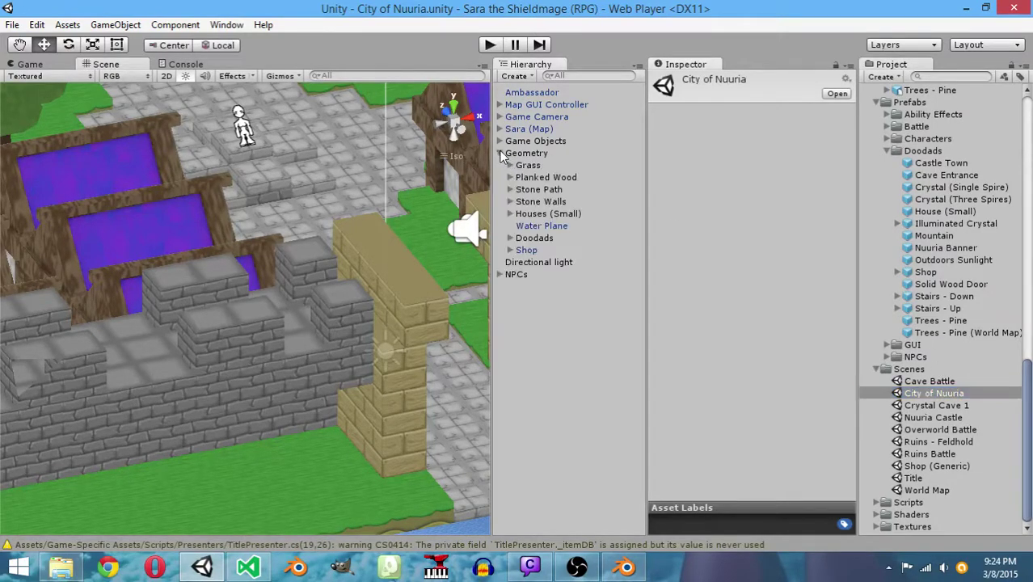
pyautogui.click(510, 250)
pyautogui.click(520, 262)
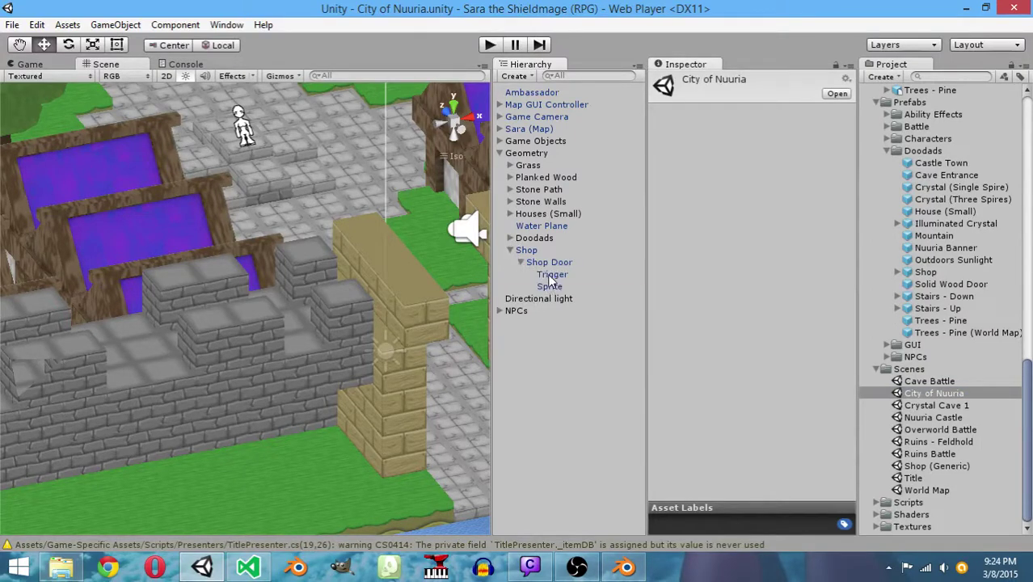
pyautogui.click(551, 275)
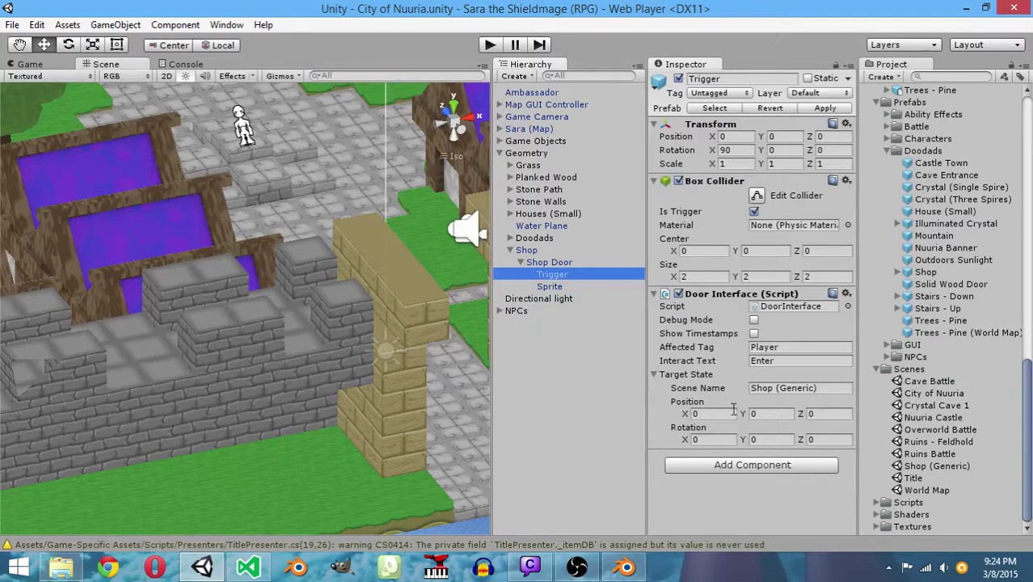
# Set the Trigger's Target State position to Y 0.05 and Z 1, apply it to the prefab and save the scene
pyautogui.click(771, 412)
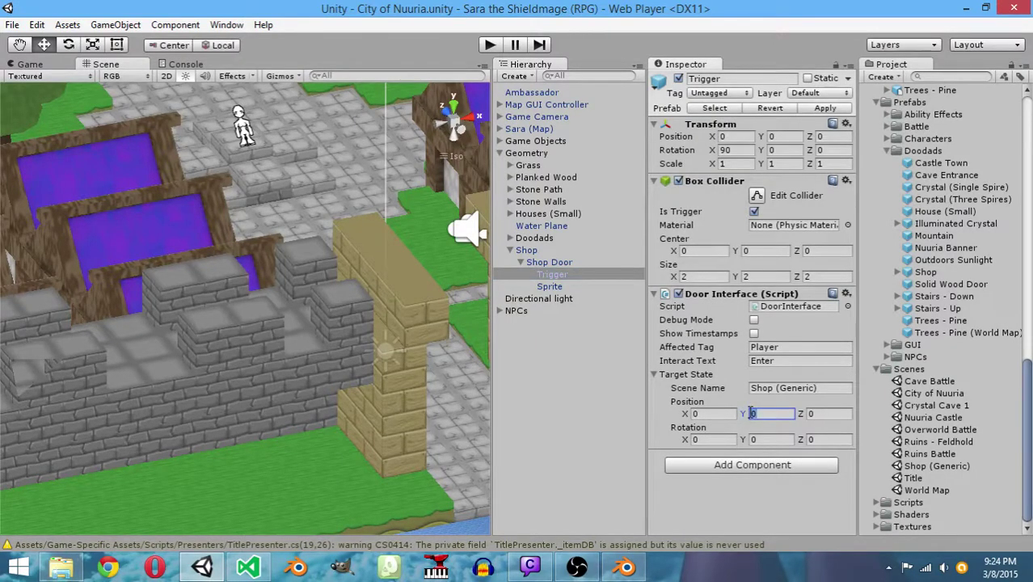
pyautogui.write('0.05')
pyautogui.press('Tab')
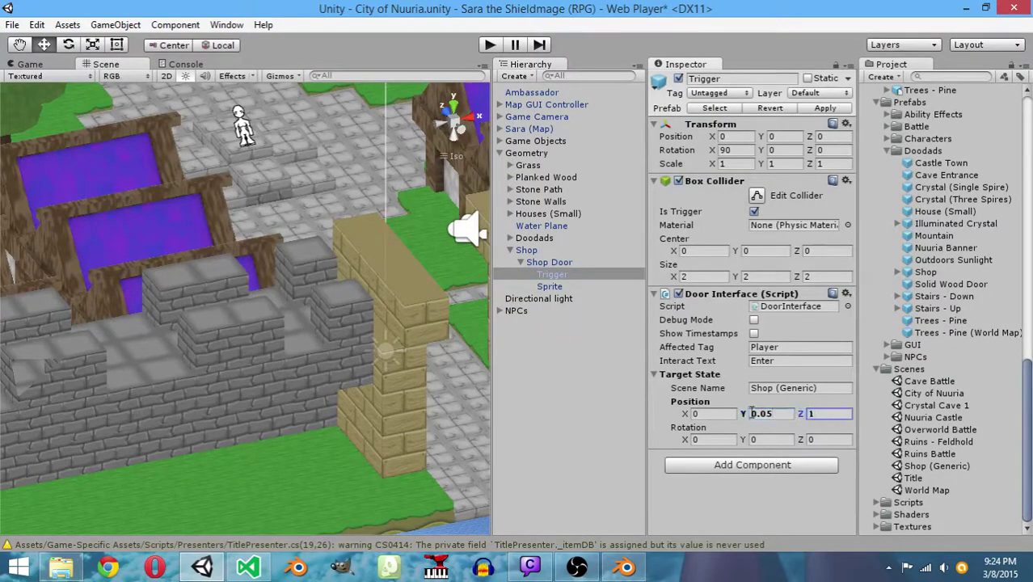
pyautogui.click(818, 109)
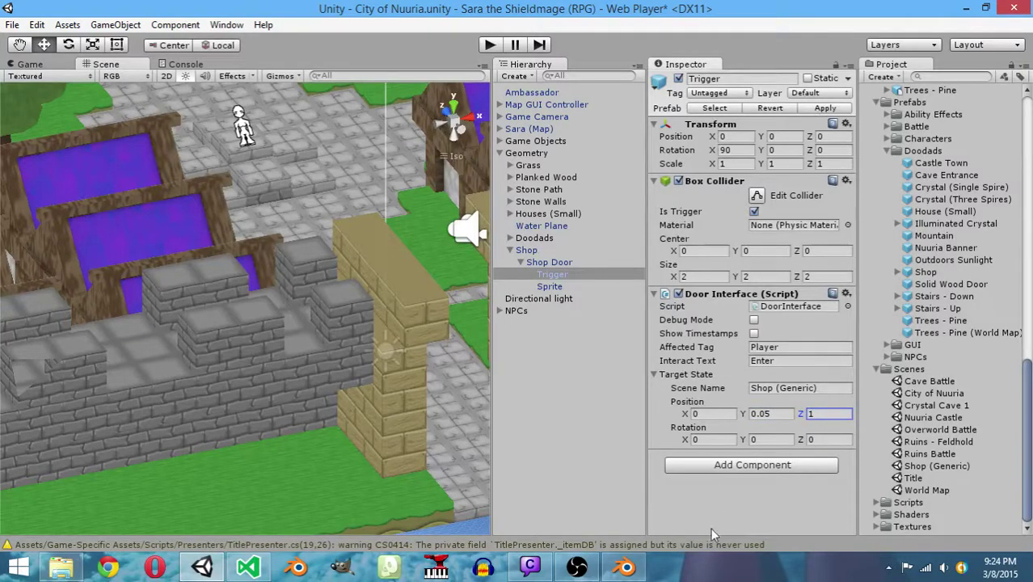
pyautogui.hotkey('ctrl', 's')
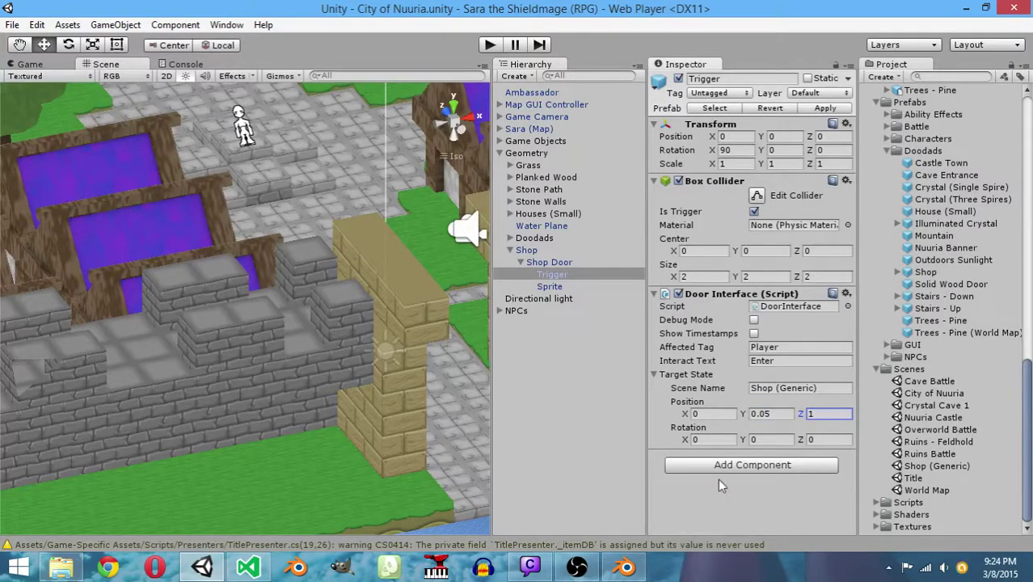
# Play-test the City of Nuuria scene and walk the character forward up the stone path into the city
pyautogui.click(487, 48)
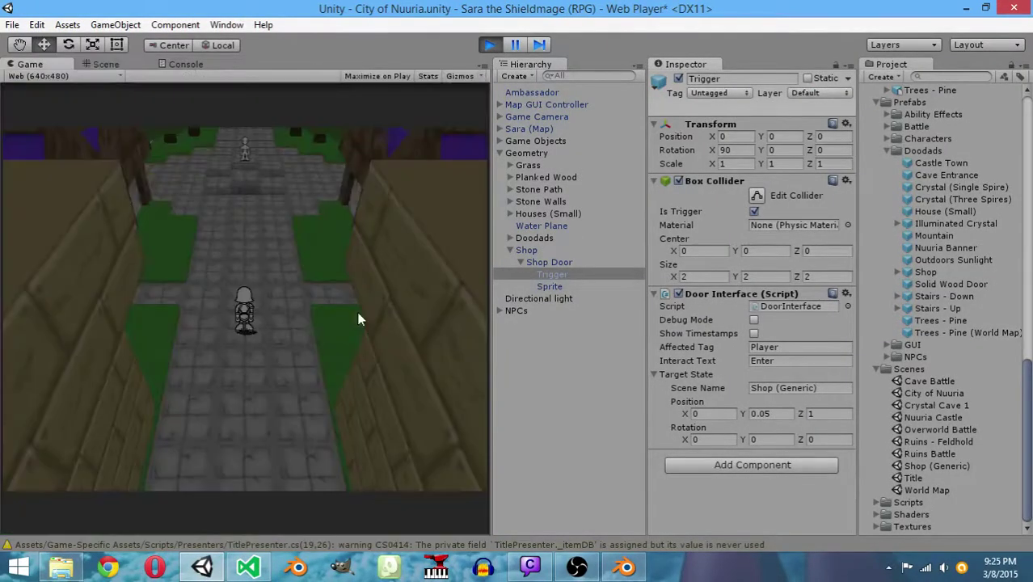
pyautogui.press('Up')
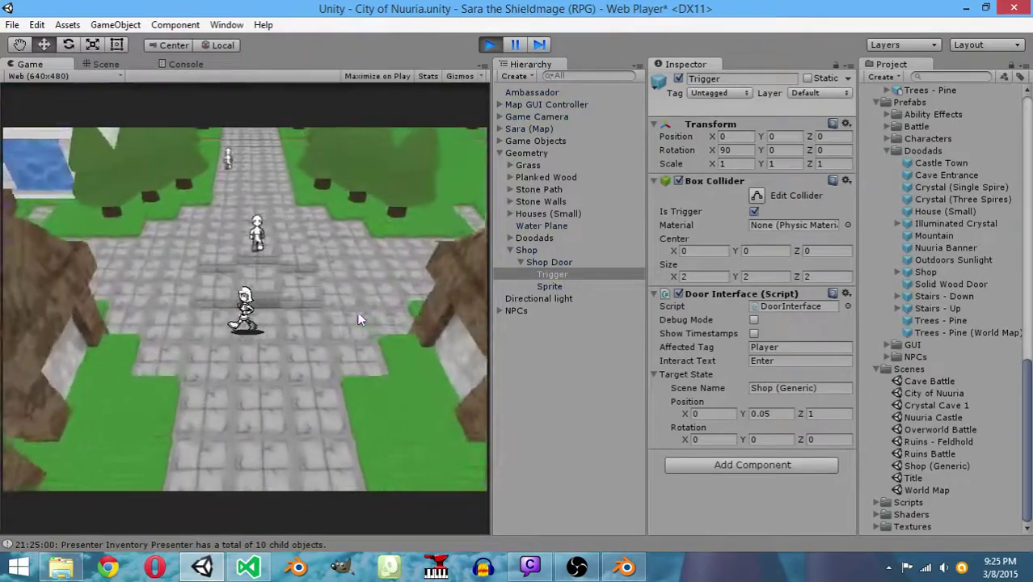
# Walk the player character through the running City of Nuuria scene to the shop door and enter the shop
pyautogui.press('Right')
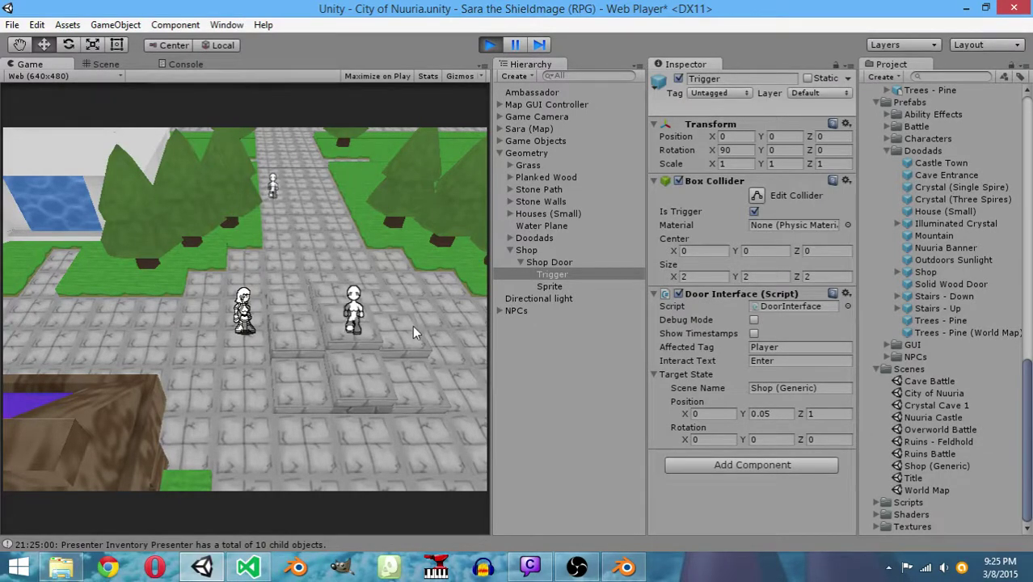
pyautogui.press('Left')
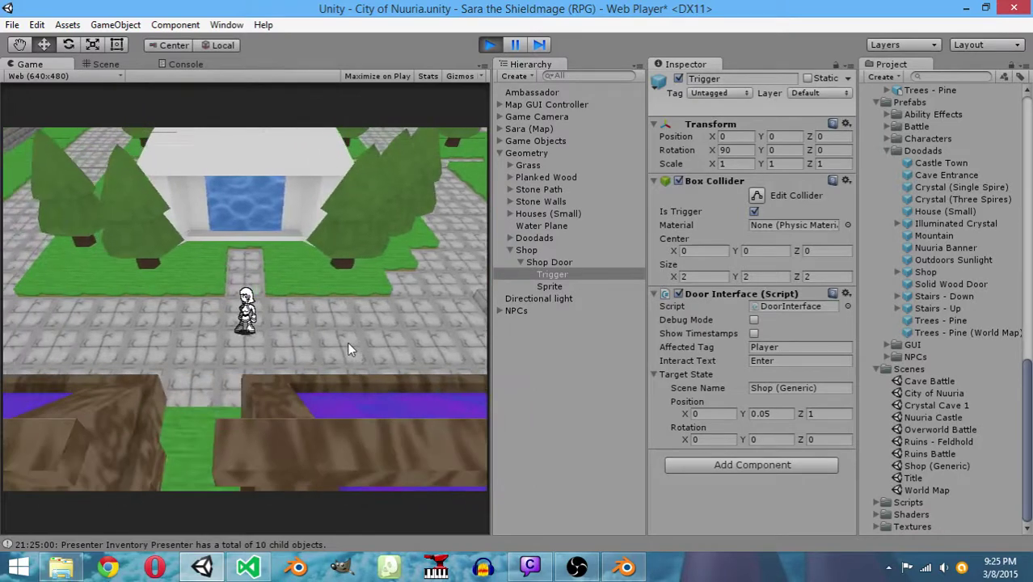
pyautogui.press('Up')
pyautogui.click(242, 465)
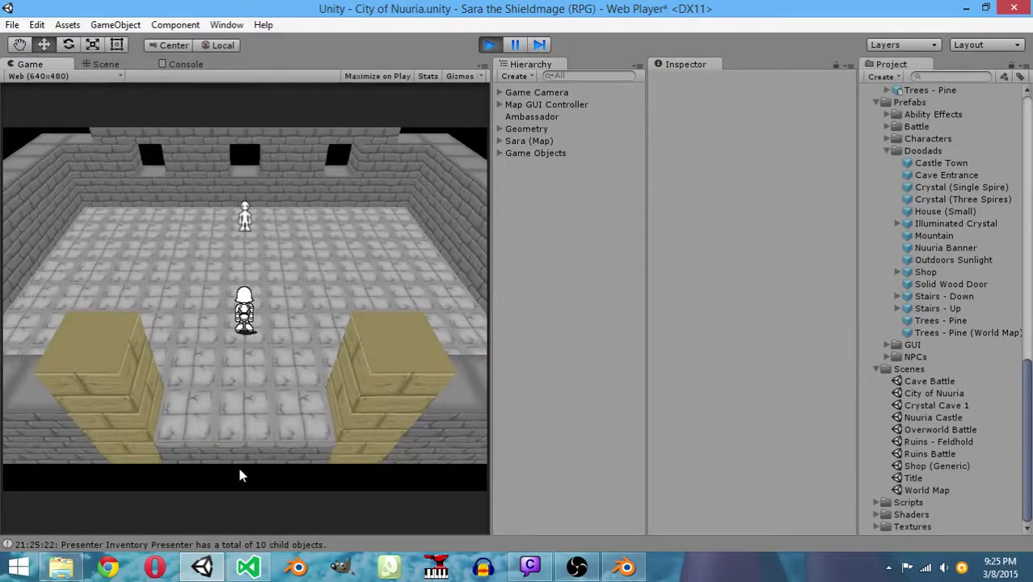
# Test the conversation with the shopkeeper in the shop interior and end the play test
pyautogui.press('Up')
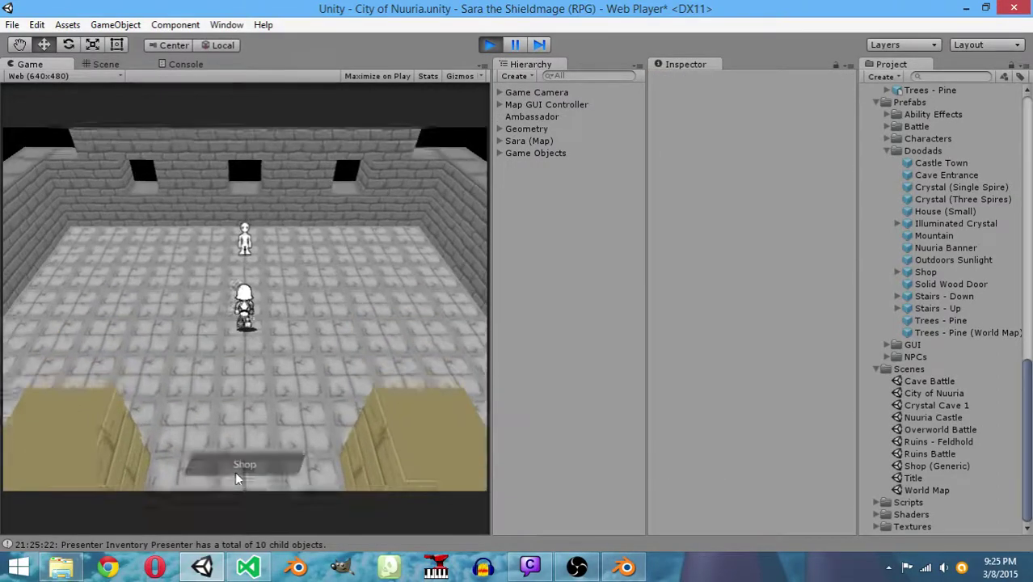
pyautogui.click(261, 471)
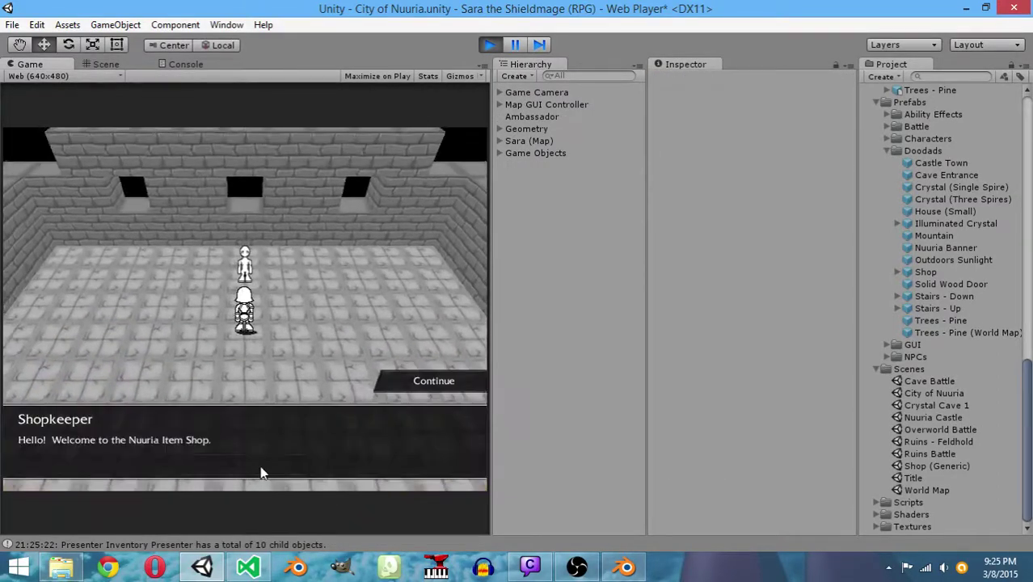
pyautogui.click(417, 385)
pyautogui.click(246, 162)
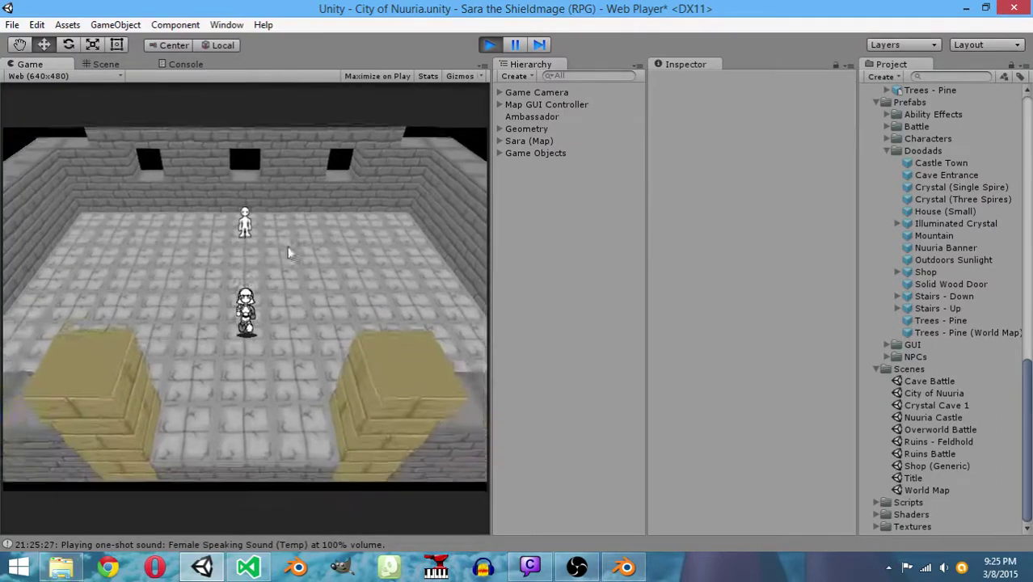
pyautogui.click(490, 46)
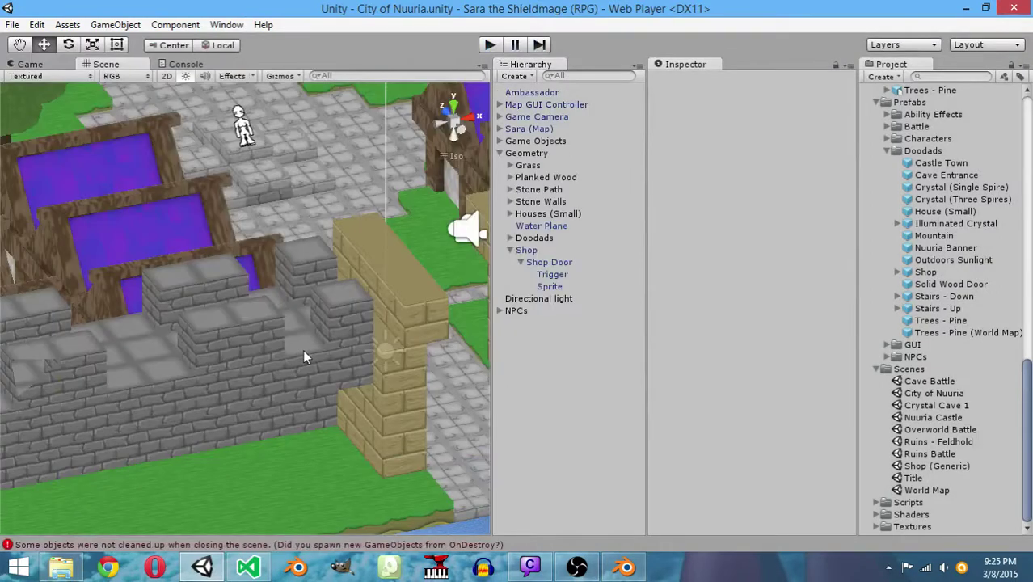
# Open the Shop (Generic) scene and set the scene view to look straight down from the top
pyautogui.moveTo(286, 292); pyautogui.dragTo(386, 376, button='middle')
pyautogui.keyDown('alt'); pyautogui.moveTo(386, 376); pyautogui.dragTo(186, 371); pyautogui.keyUp('alt')
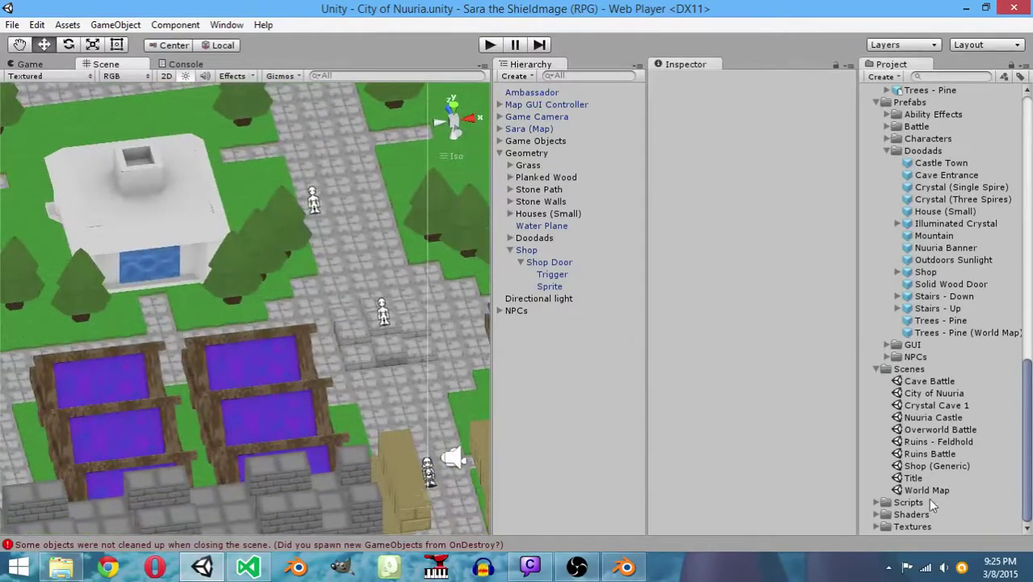
pyautogui.doubleClick(934, 467)
pyautogui.moveTo(356, 324); pyautogui.dragTo(174, 178, button='middle')
pyautogui.keyDown('alt'); pyautogui.moveTo(174, 178); pyautogui.dragTo(473, 92); pyautogui.keyUp('alt')
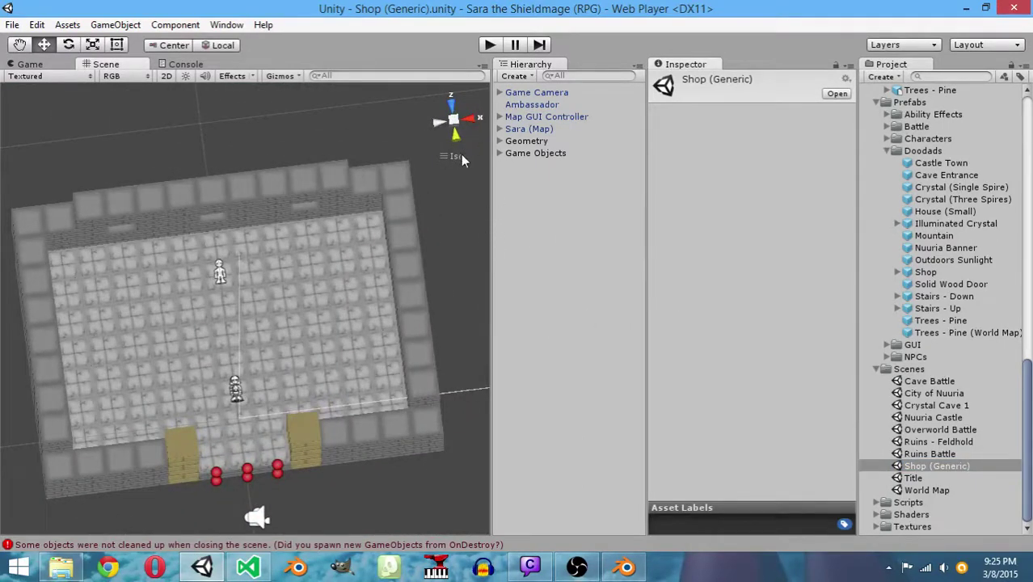
pyautogui.click(454, 139)
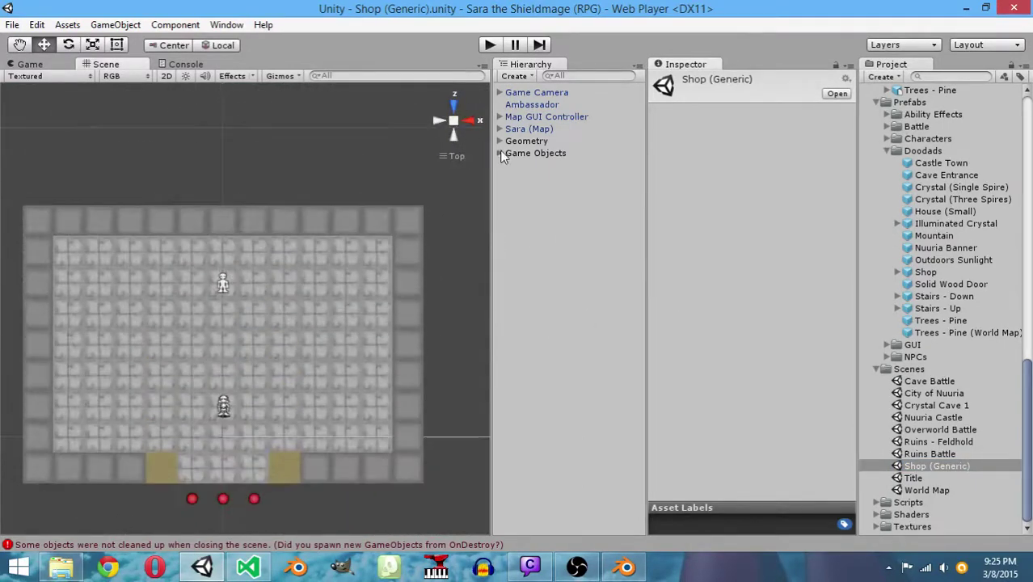
# Inspect the Previous Scene Trigger object in the Triggers group and the components available to add to it
pyautogui.click(500, 153)
pyautogui.click(509, 166)
pyautogui.click(560, 191)
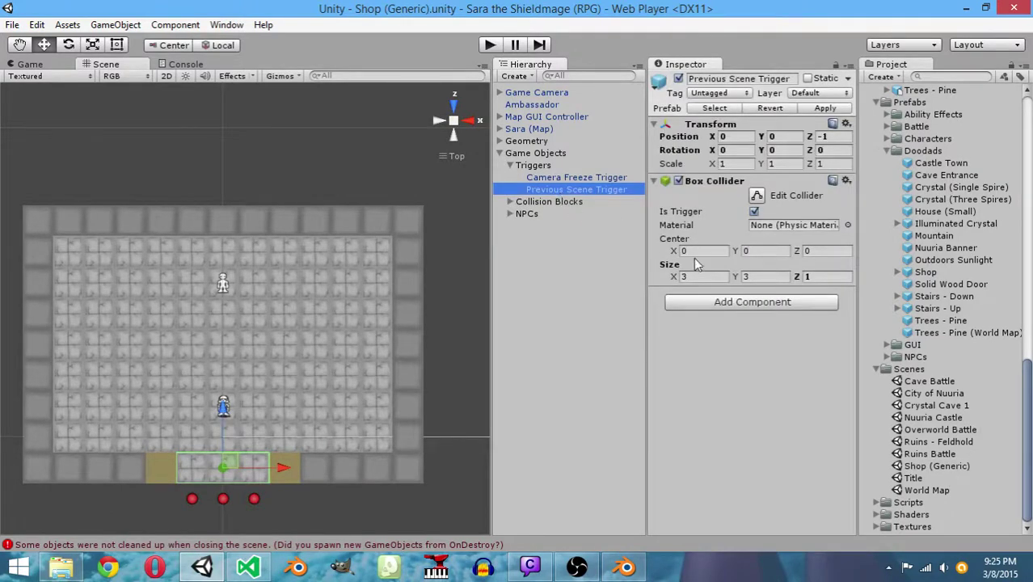
pyautogui.click(752, 304)
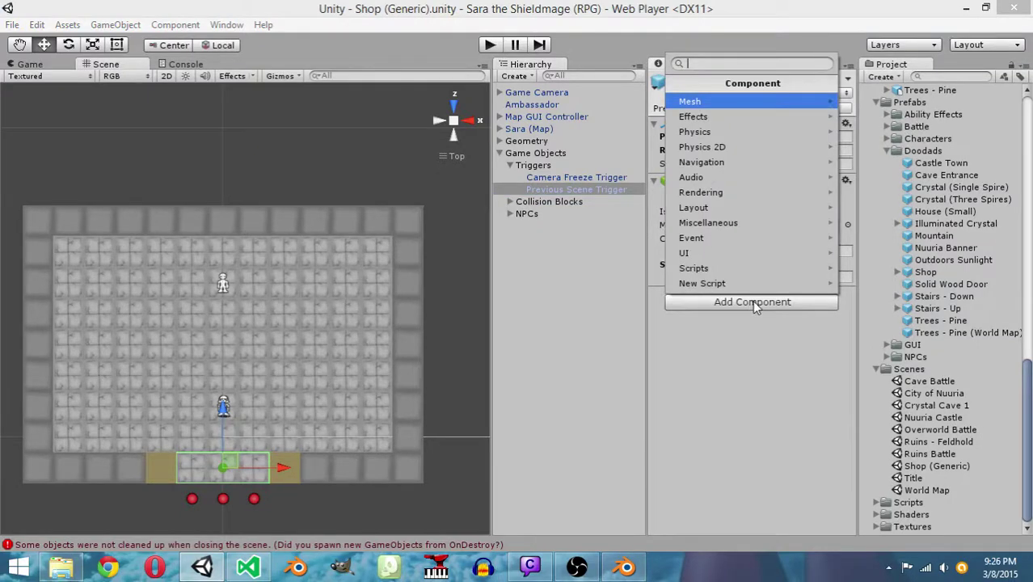
pyautogui.click(750, 364)
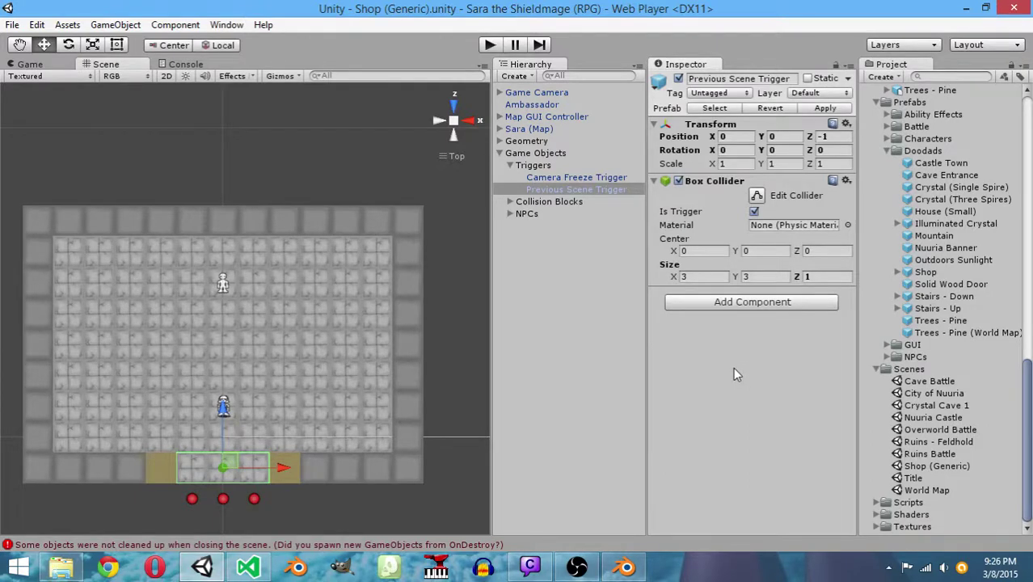
# Create a C# script named PreviousSceneTrigger in the GUI Presenters folder
pyautogui.scroll(15, 919, 294)
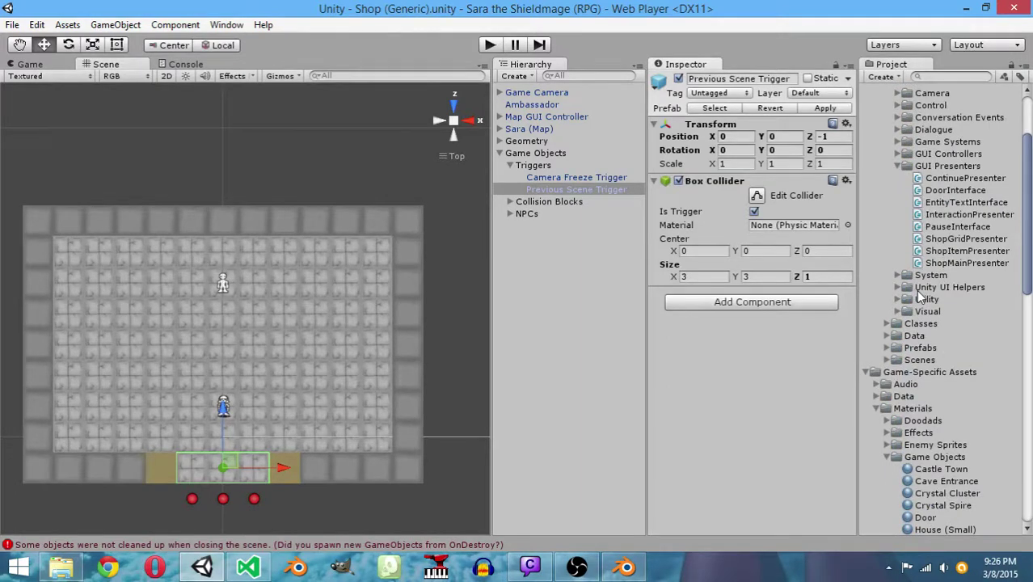
pyautogui.click(945, 167)
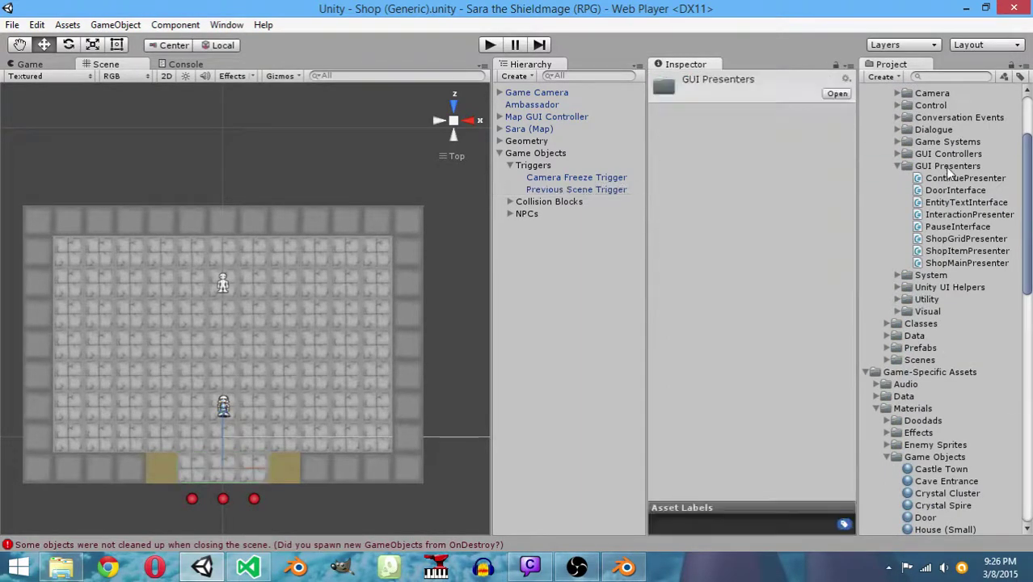
pyautogui.rightClick(945, 167)
pyautogui.moveTo(932, 185)
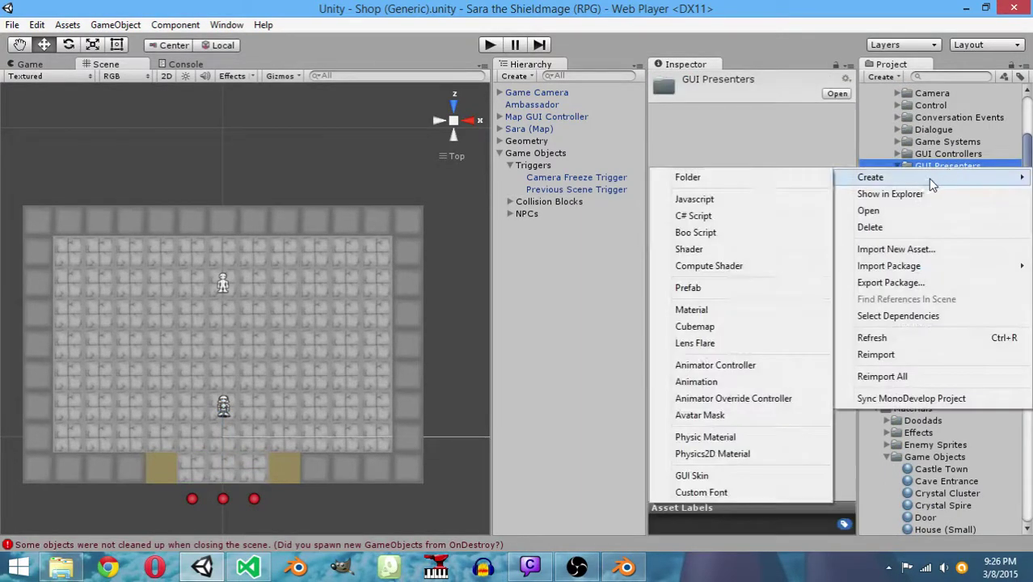
pyautogui.click(700, 218)
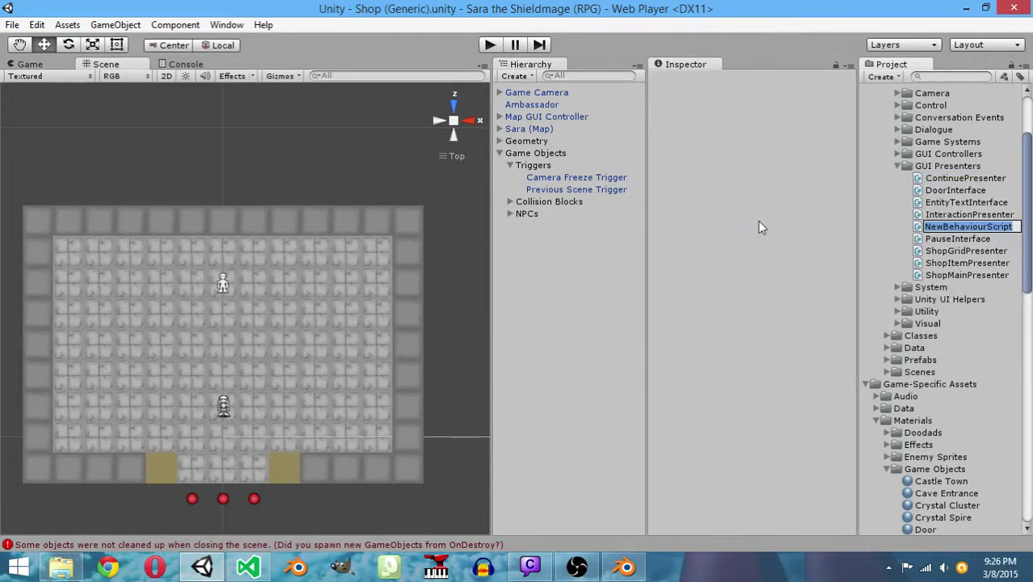
pyautogui.write('PreviousScene')
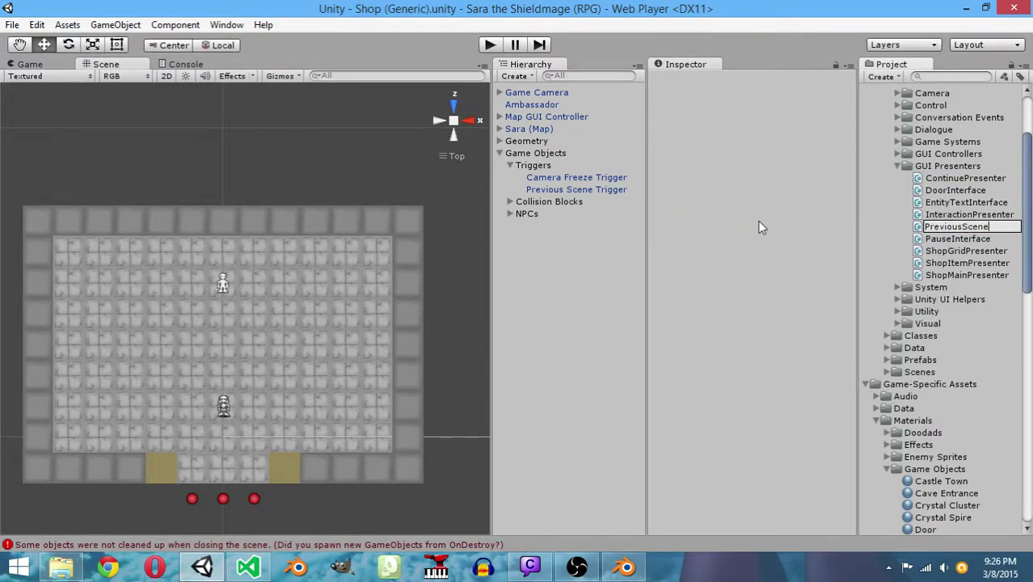
pyautogui.write('Trigger')
pyautogui.press('Return')
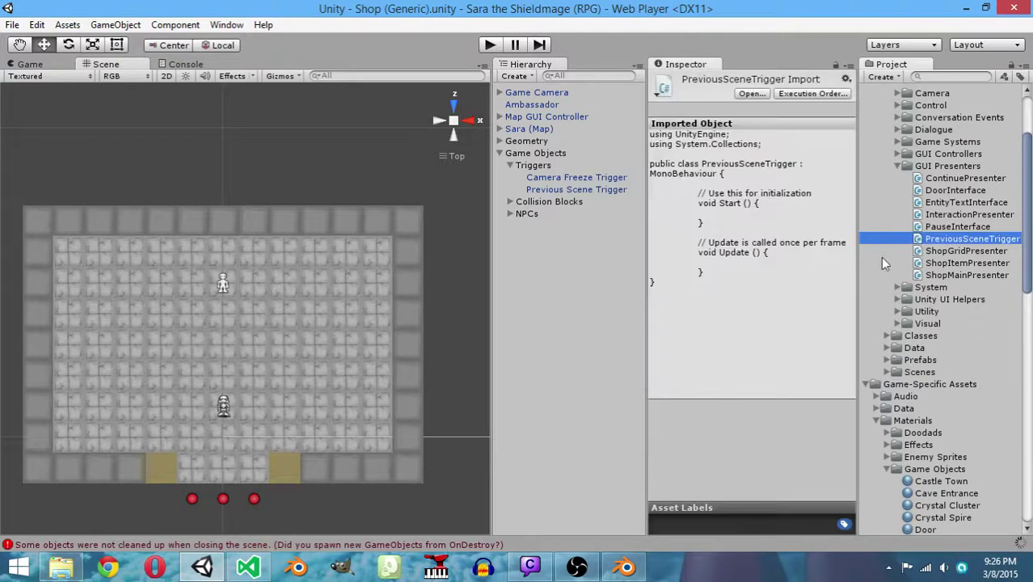
# Look through the Behaviors subfolders for a more suitable location for the PreviousSceneTrigger script
pyautogui.scroll(3, 947, 251)
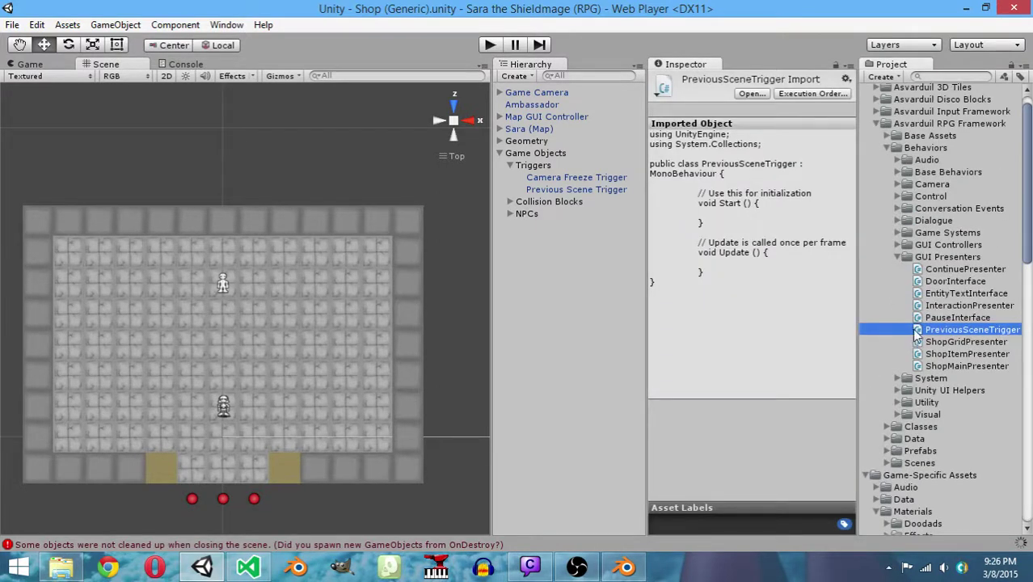
pyautogui.click(899, 198)
pyautogui.click(897, 197)
pyautogui.click(899, 209)
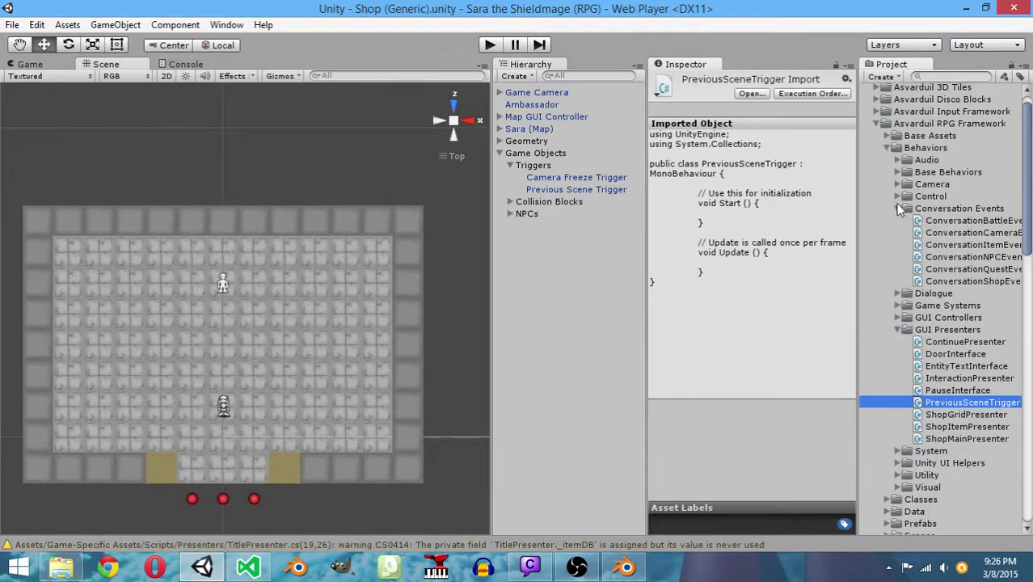
pyautogui.click(898, 208)
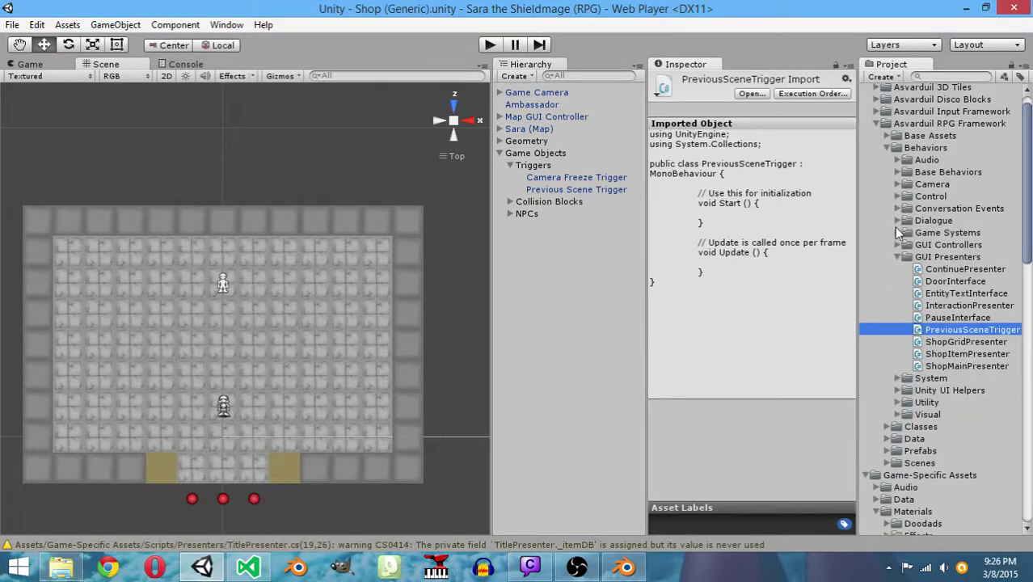
pyautogui.click(897, 233)
pyautogui.click(897, 232)
pyautogui.click(898, 415)
pyautogui.click(898, 415)
pyautogui.click(898, 402)
pyautogui.click(898, 403)
pyautogui.click(898, 390)
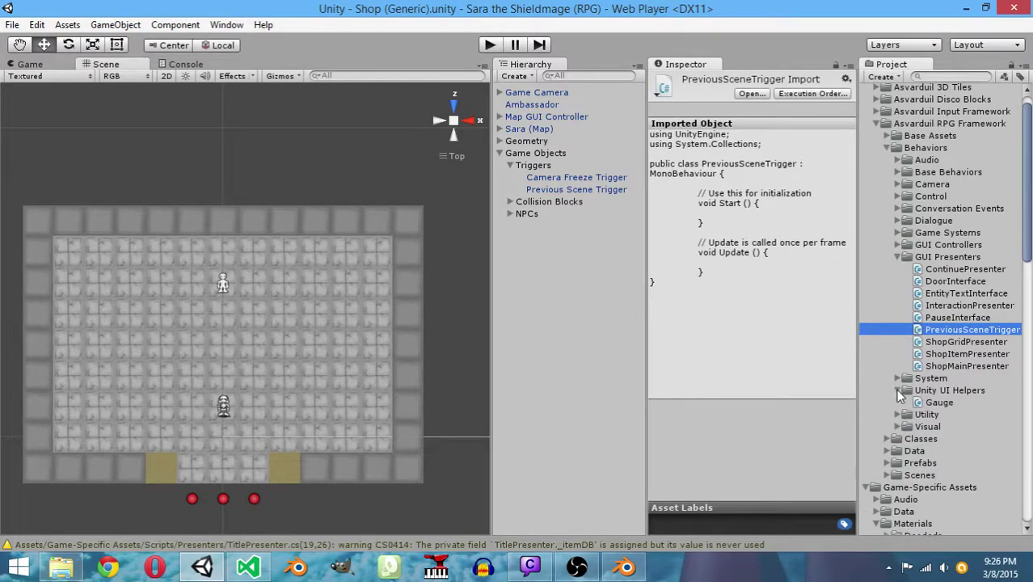
pyautogui.click(897, 391)
pyautogui.click(898, 378)
pyautogui.click(898, 378)
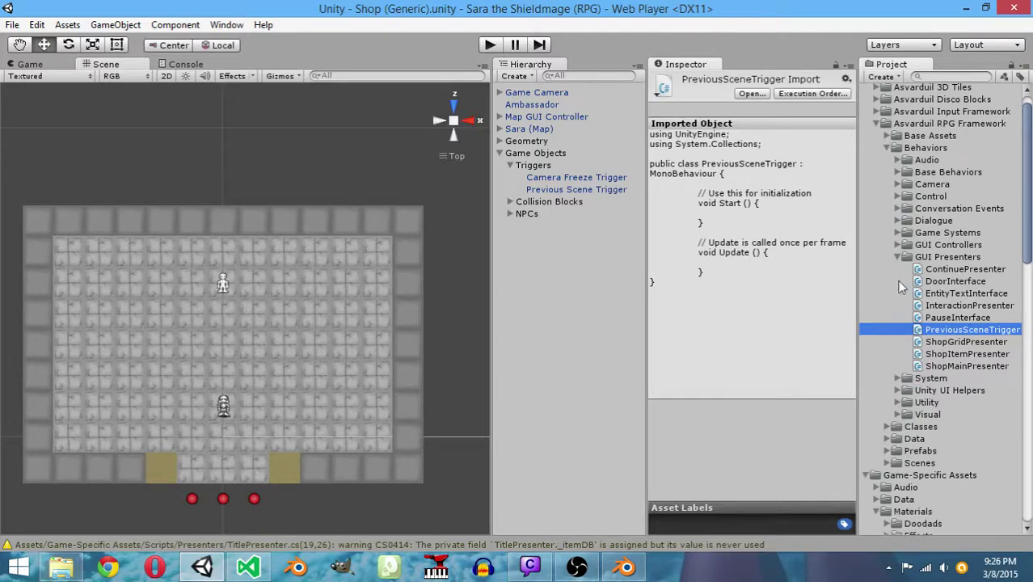
pyautogui.click(898, 172)
pyautogui.click(898, 172)
pyautogui.click(897, 185)
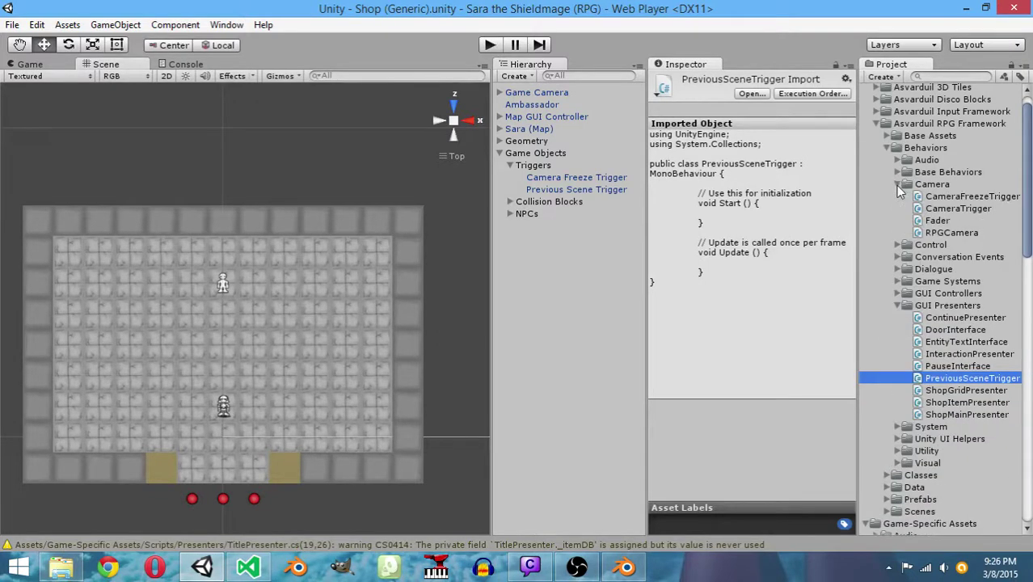
pyautogui.click(897, 184)
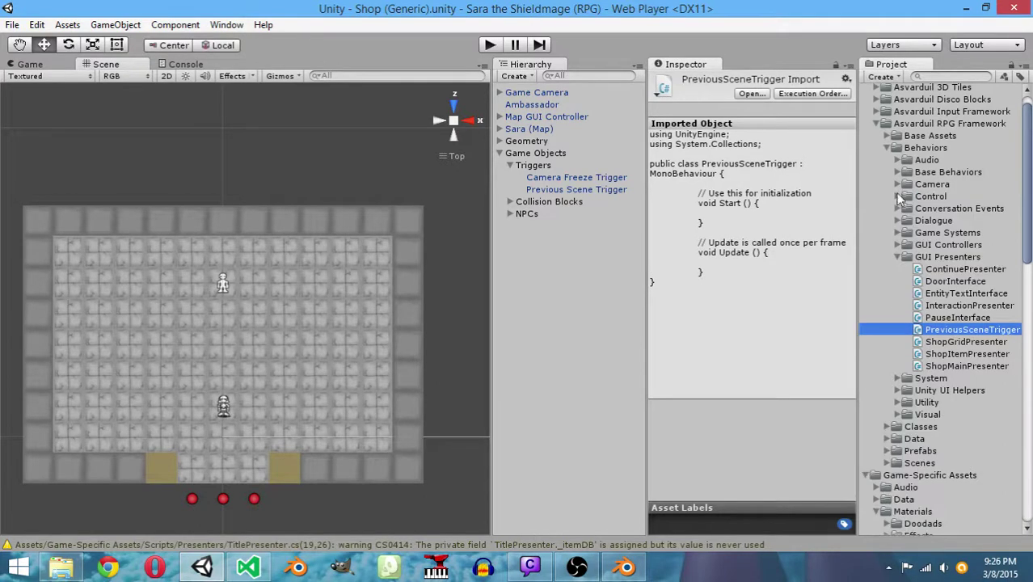
pyautogui.click(898, 197)
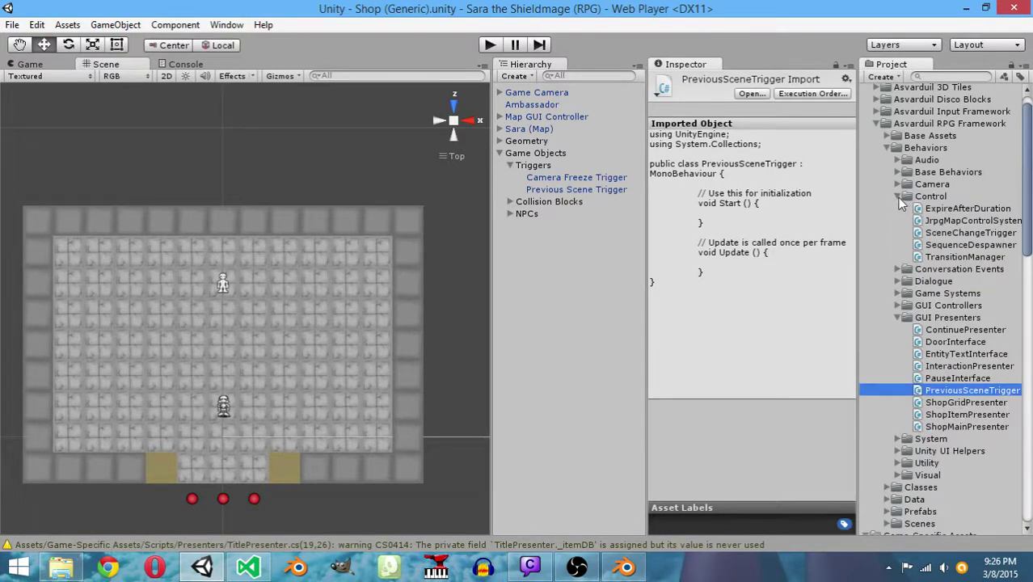
pyautogui.click(898, 196)
pyautogui.click(897, 209)
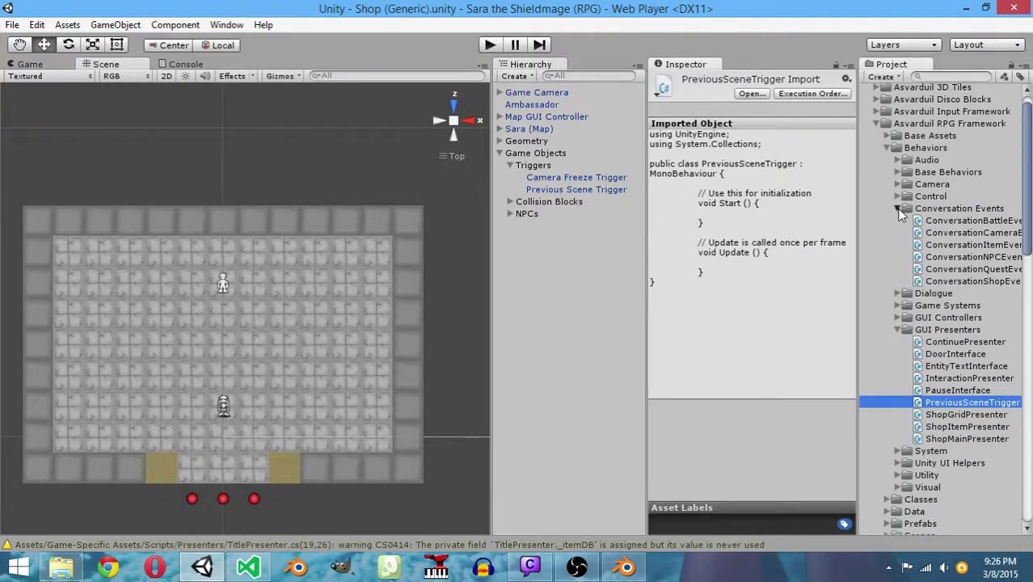
pyautogui.click(897, 208)
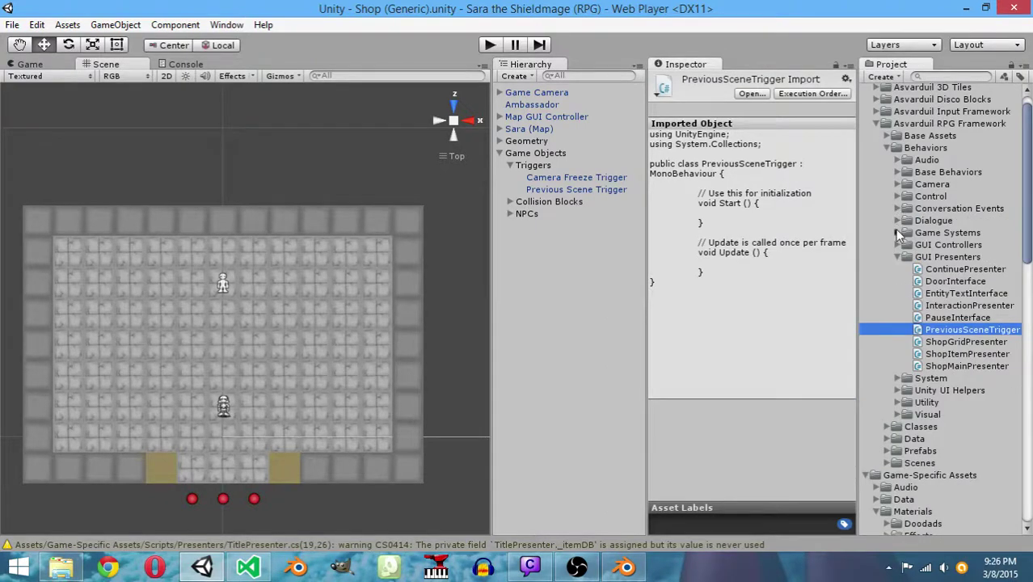
# Move the PreviousSceneTrigger script from GUI Presenters into the Game Systems folder
pyautogui.click(897, 233)
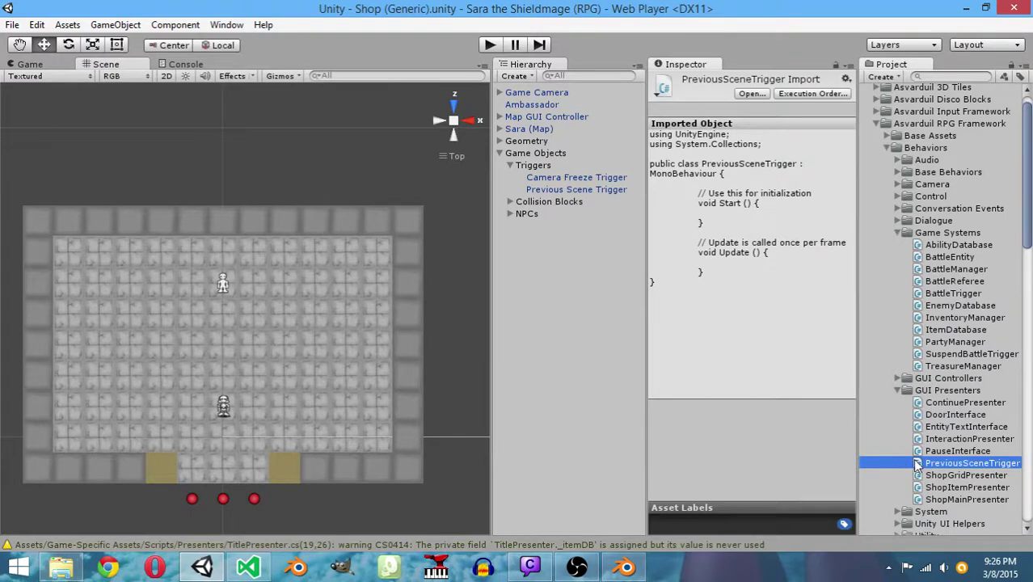
pyautogui.moveTo(915, 463); pyautogui.dragTo(938, 247)
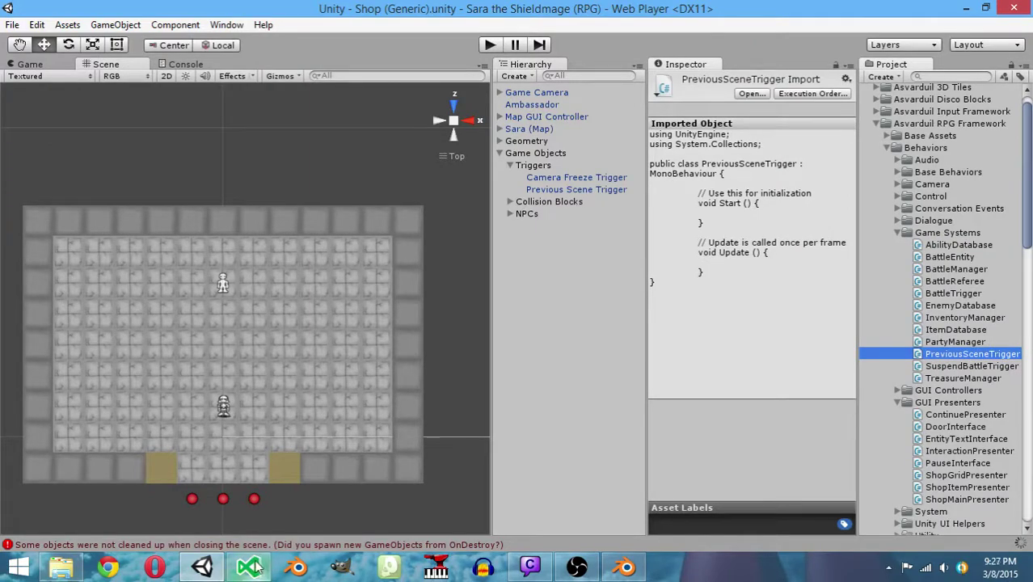
# Open the script in Visual Studio, normalizing line endings to Windows (CR LF), and save all open files
pyautogui.doubleClick(947, 356)
pyautogui.click(478, 326)
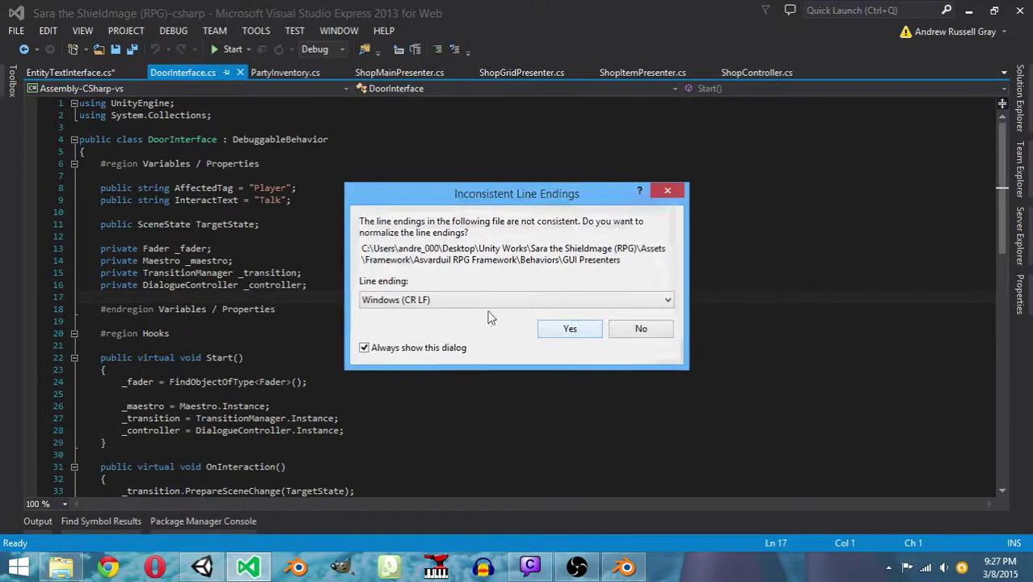
pyautogui.click(576, 327)
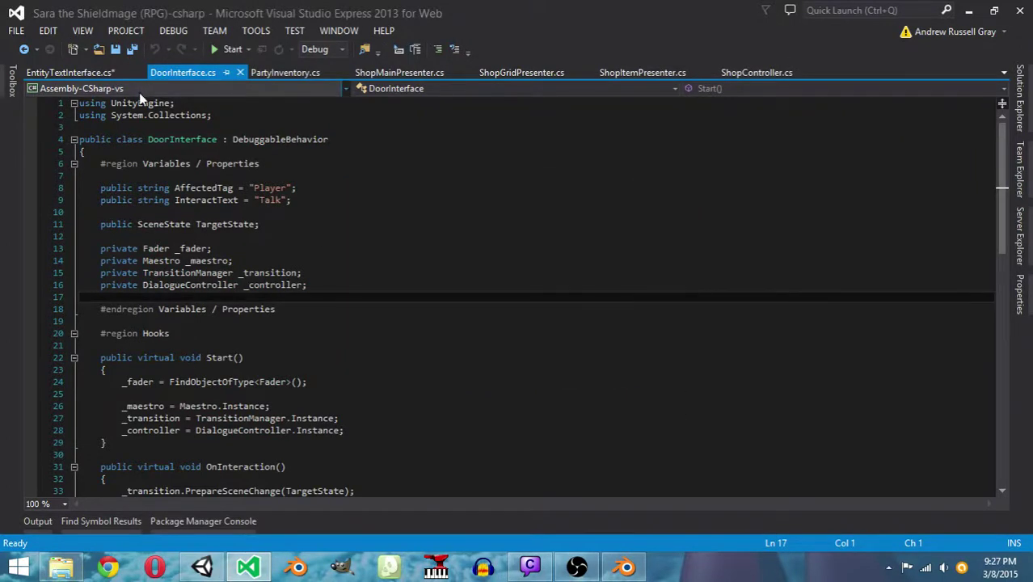
pyautogui.click(133, 50)
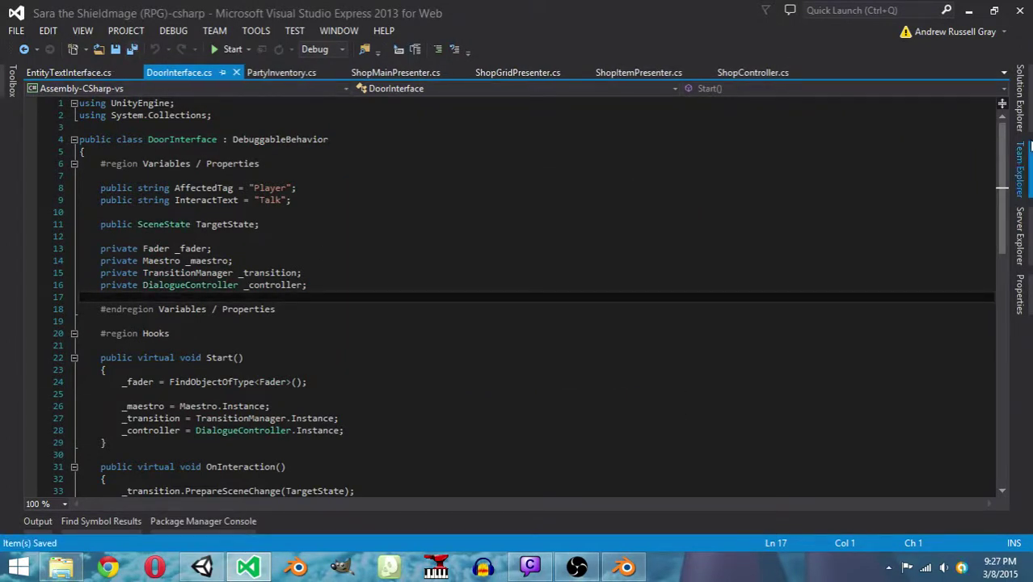
# Open PreviousSceneTrigger.cs from the Game Systems folder of the Asvarduil RPG Framework behaviors
pyautogui.click(1020, 97)
pyautogui.scroll(-8, 942, 303)
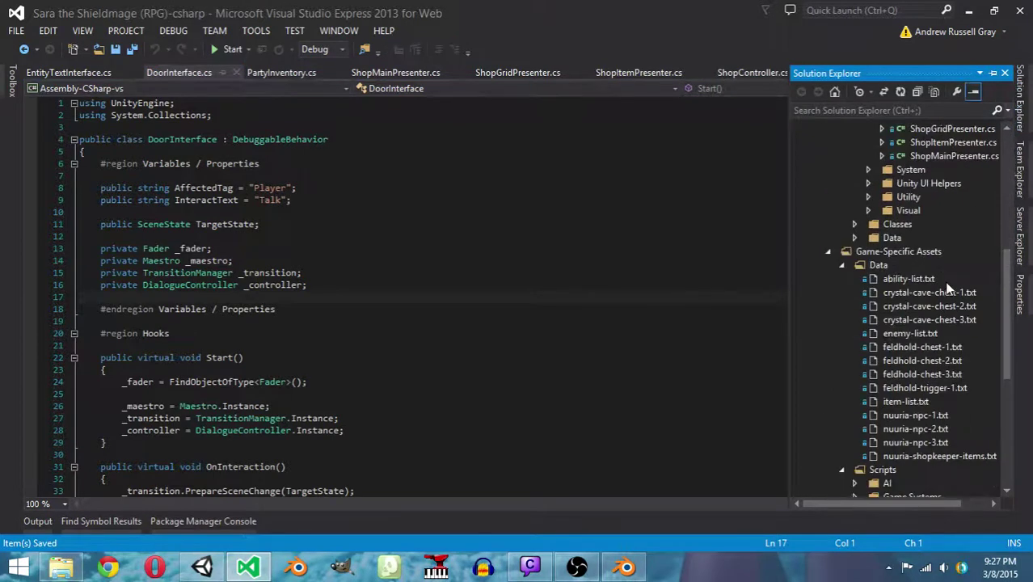
pyautogui.scroll(6, 912, 212)
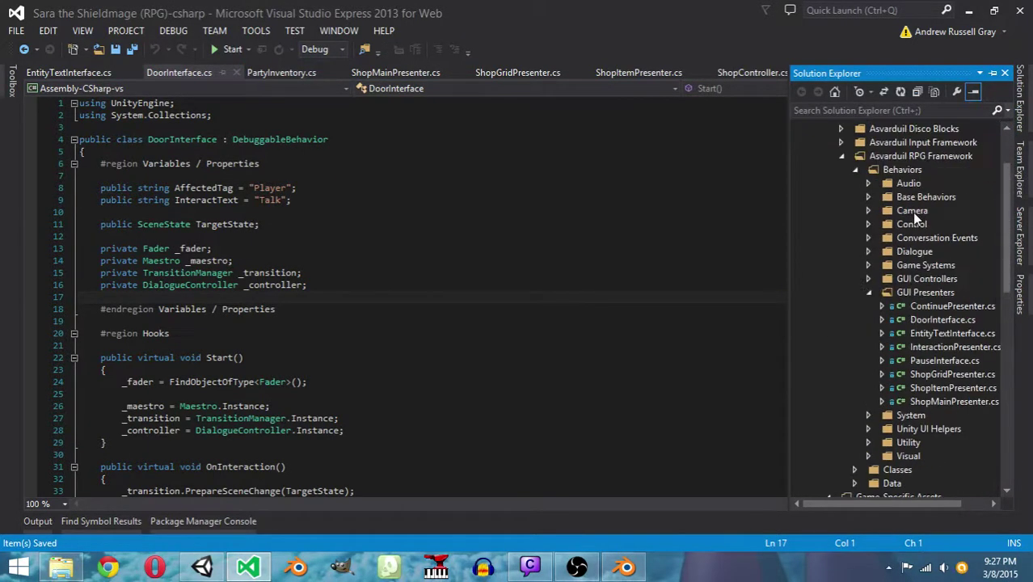
pyautogui.click(868, 266)
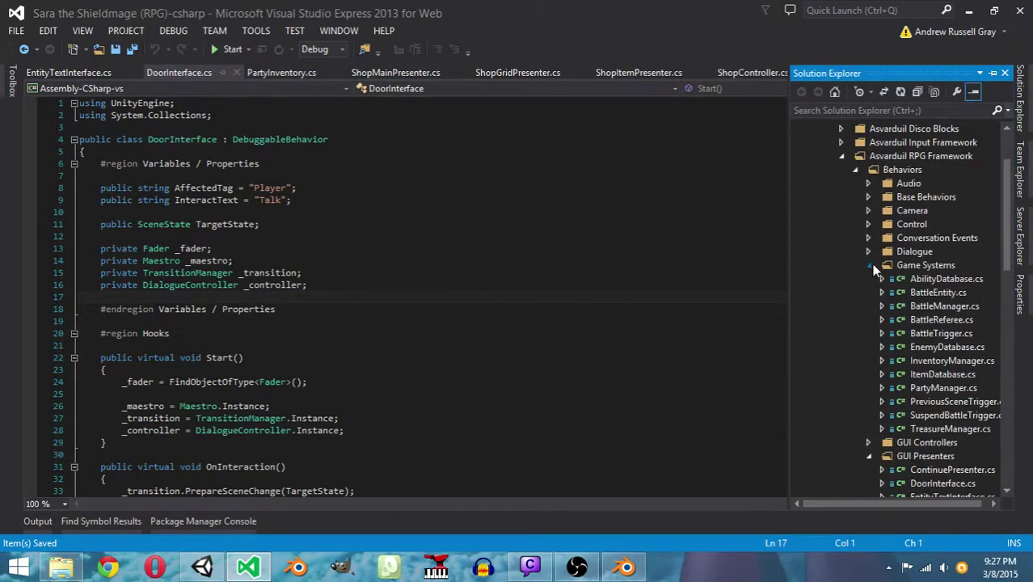
pyautogui.doubleClick(922, 400)
# Delete the template Start and Update methods from PreviousSceneTrigger and put the class's opening brace on its own line
pyautogui.click(113, 260)
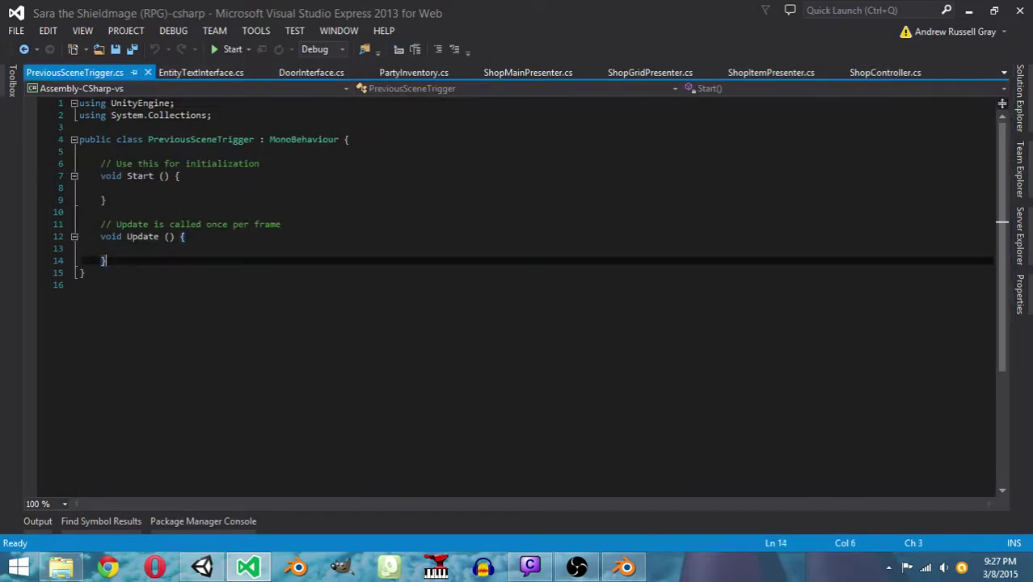
pyautogui.moveTo(114, 260); pyautogui.dragTo(30, 158)
pyautogui.press('Delete')
pyautogui.press('Tab')
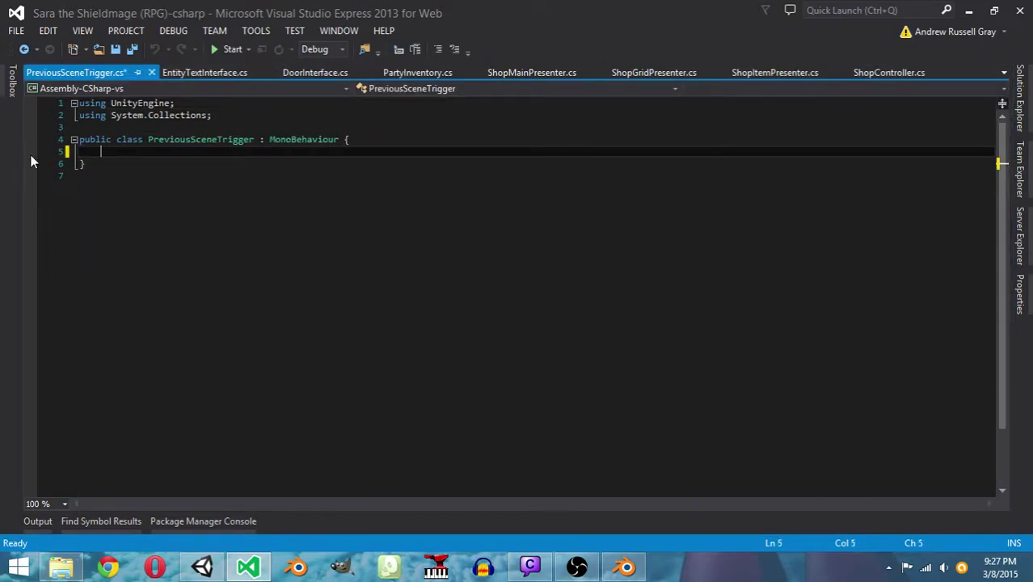
pyautogui.press('Left')
pyautogui.press('Return')
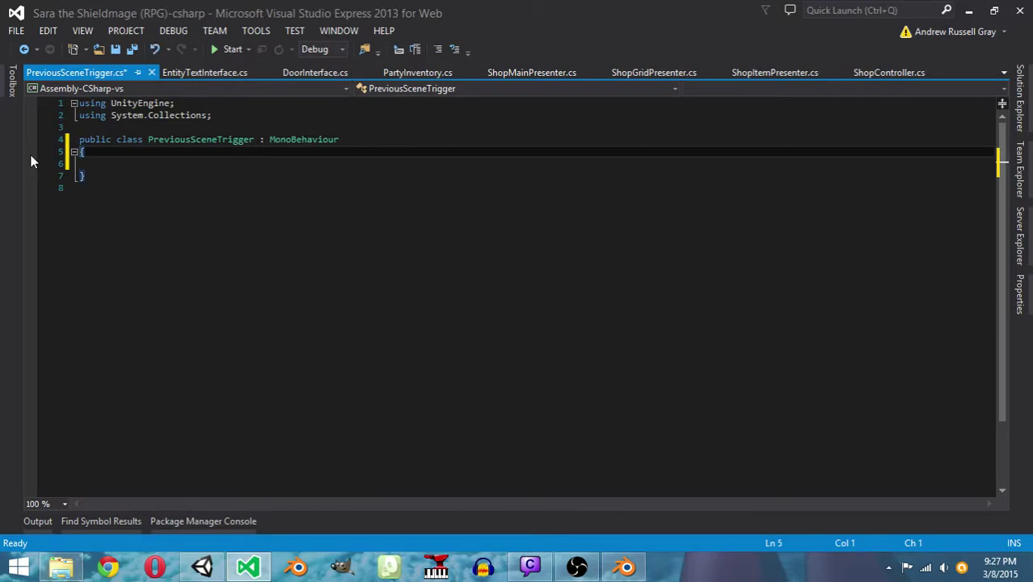
# Change the base class of PreviousSceneTrigger to DebuggableBehavior and start a directive with # inside the class body
pyautogui.press('Down')
pyautogui.write('#')
pyautogui.press('Up')
pyautogui.press('Up')
pyautogui.press('End')
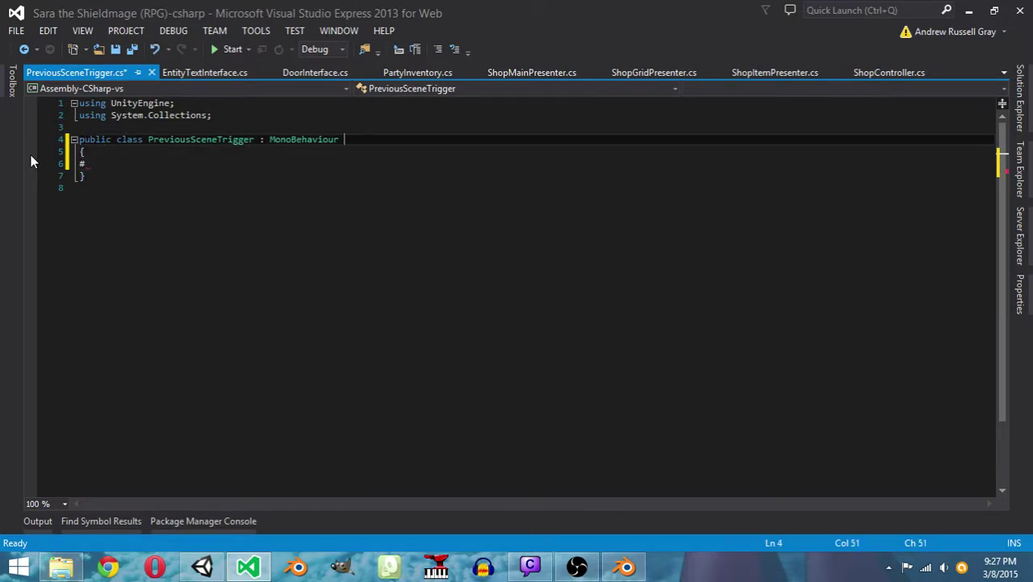
pyautogui.press('BackSpace')
pyautogui.press('BackSpace')
pyautogui.press('BackSpace')
pyautogui.press('BackSpace')
pyautogui.press('BackSpace')
pyautogui.press('BackSpace')
pyautogui.press('BackSpace')
pyautogui.press('BackSpace')
pyautogui.press('BackSpace')
pyautogui.press('BackSpace')
pyautogui.press('BackSpace')
pyautogui.press('BackSpace')
pyautogui.press('BackSpace')
pyautogui.write('DebuggableBehavior')
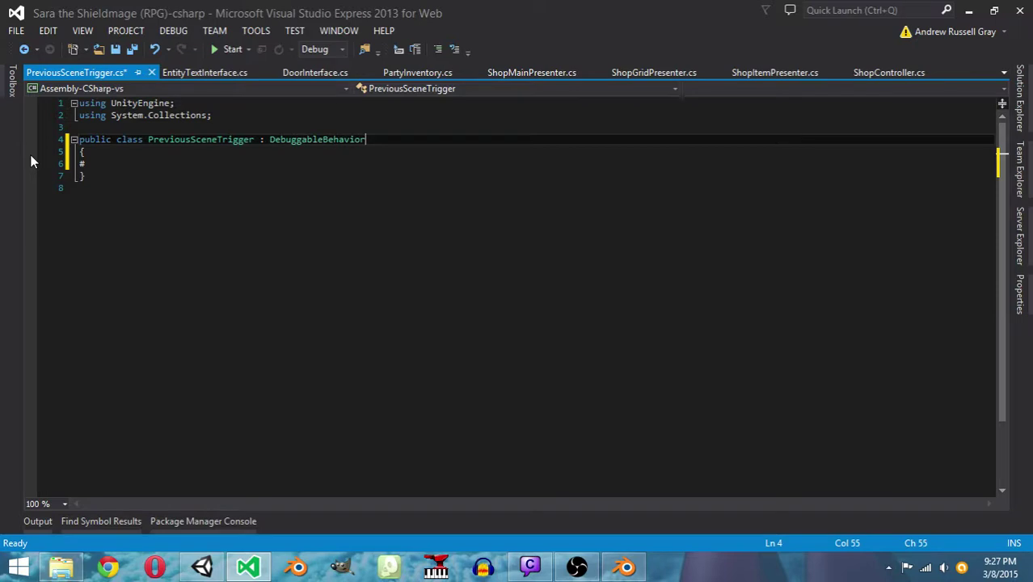
# Add a "Variables / Properties" region with its matching endregion line to the class body
pyautogui.press('Down')
pyautogui.press('Down')
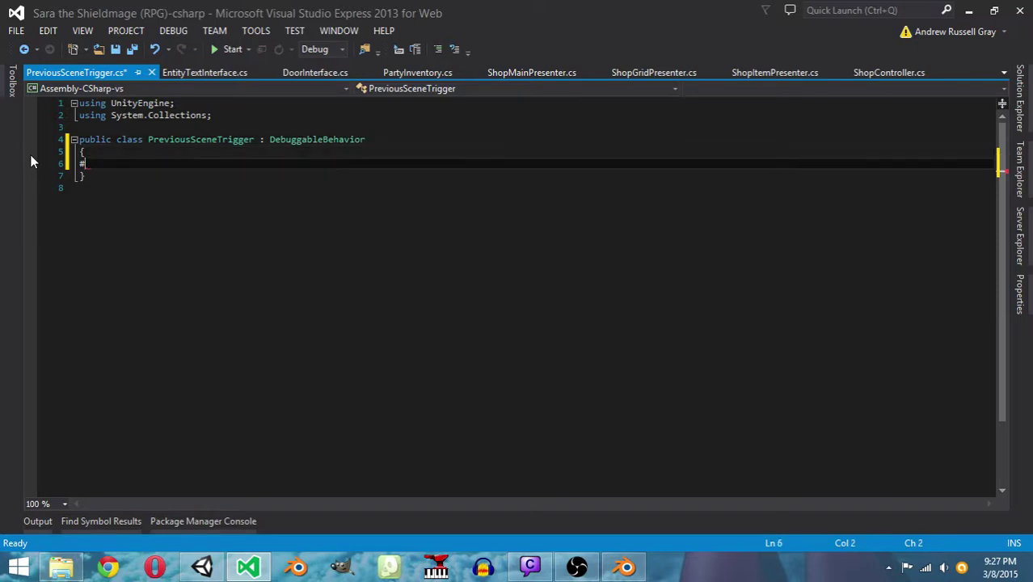
pyautogui.write('region Variables /Properties')
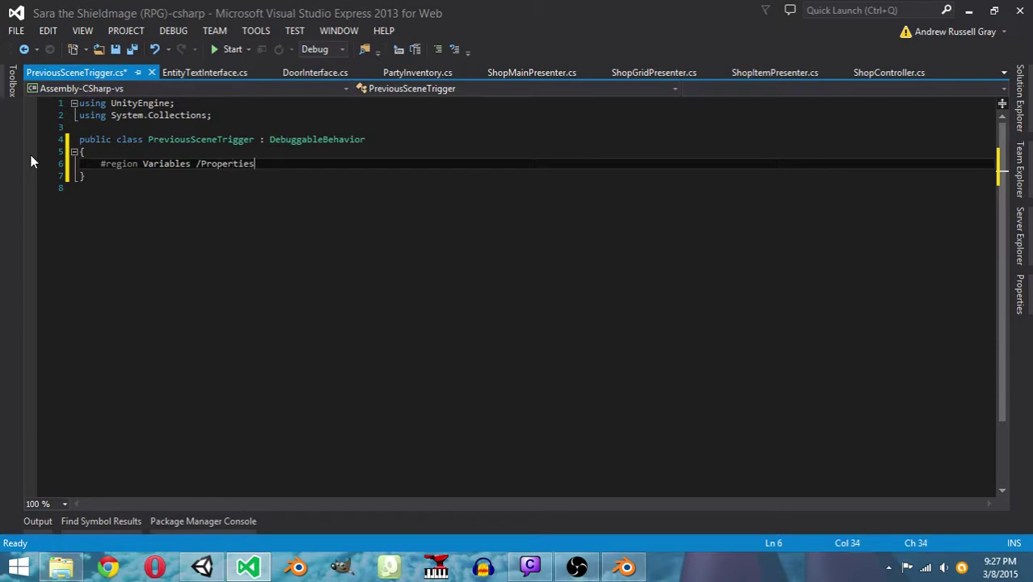
pyautogui.press('Left')
pyautogui.press('Left')
pyautogui.press('End')
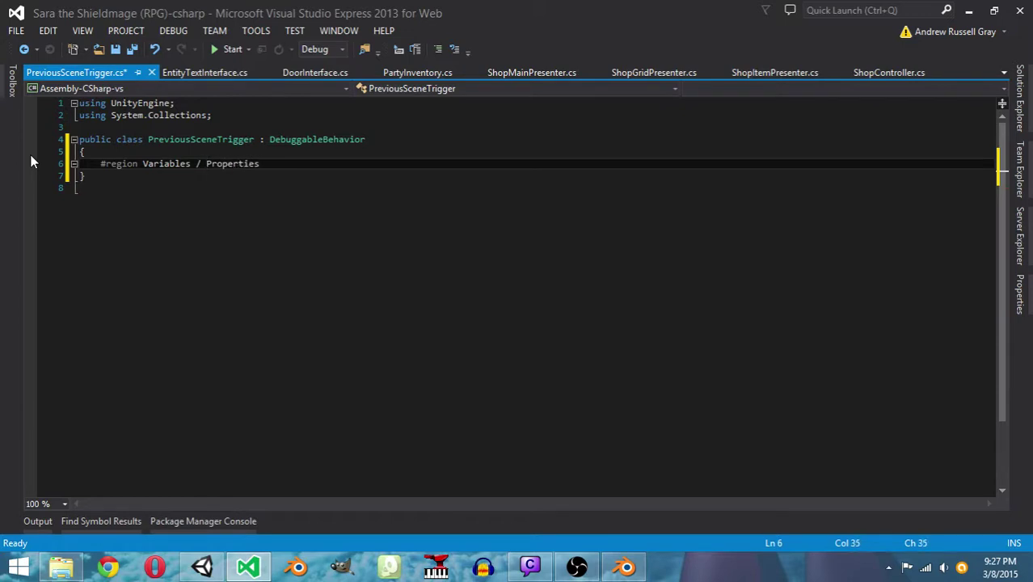
pyautogui.press('Return')
pyautogui.press('Return')
pyautogui.write('#endre')
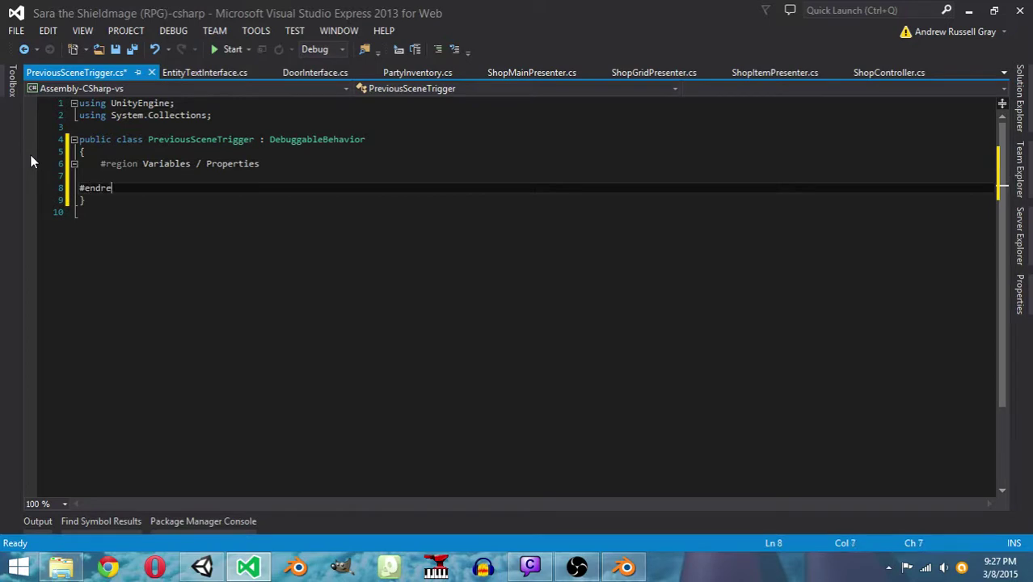
pyautogui.write('gion Variables / Pro')
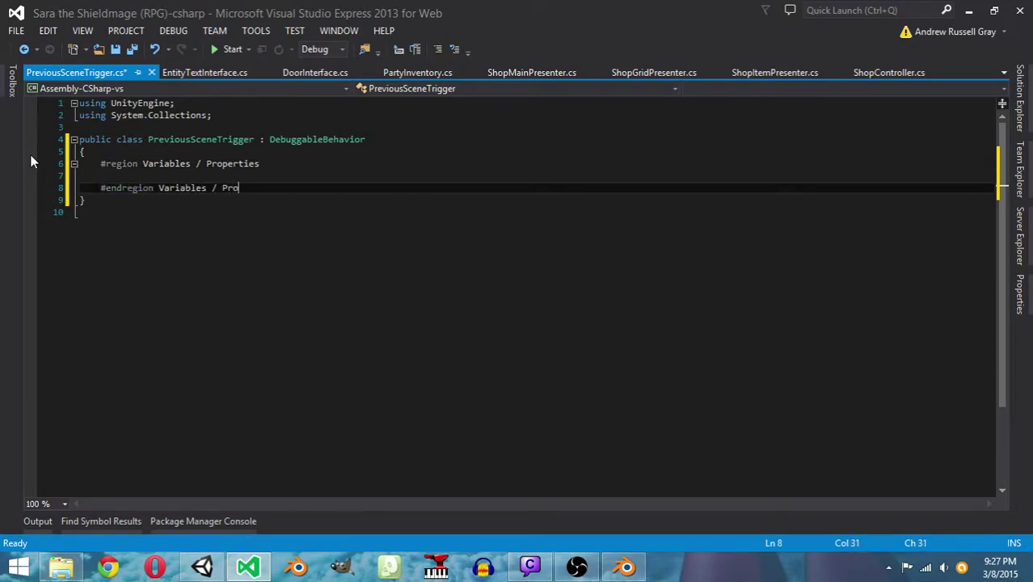
pyautogui.write('perties')
# Add a "Hooks" region with its matching endregion line below the Variables / Properties region
pyautogui.press('Return')
pyautogui.press('Return')
pyautogui.write('#regi')
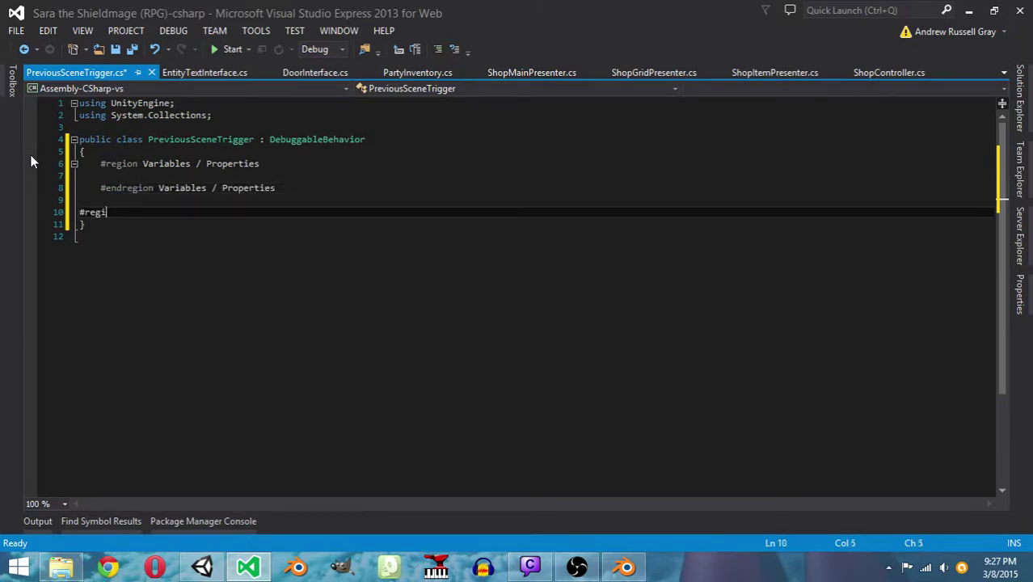
pyautogui.write('on Hooks')
pyautogui.press('Return')
pyautogui.press('Return')
pyautogui.write('#endre')
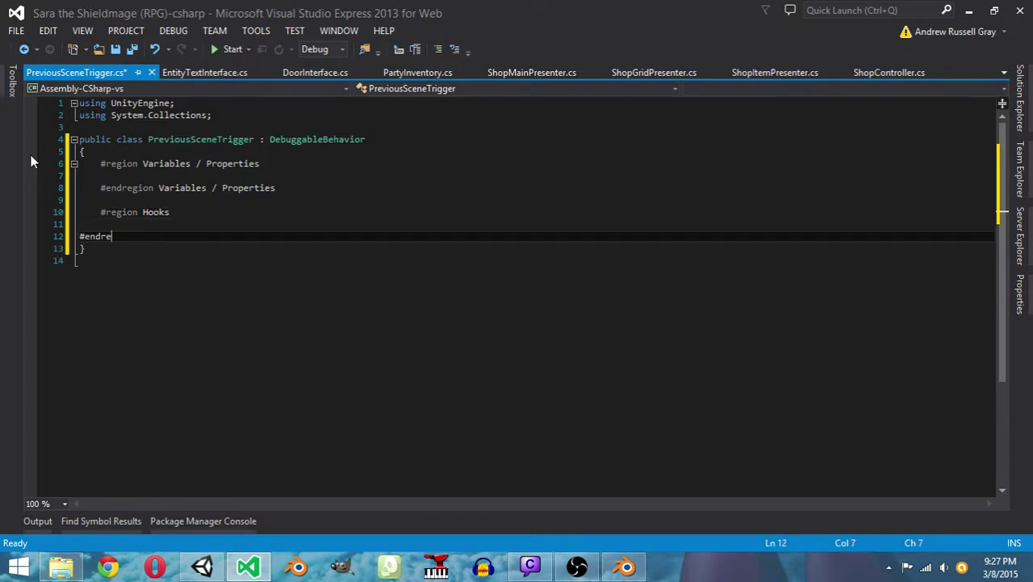
pyautogui.write('gion Hooks')
# Add a "Methods" region with its matching endregion line below the Hooks region and save the script
pyautogui.press('Return')
pyautogui.press('Return')
pyautogui.write('#re')
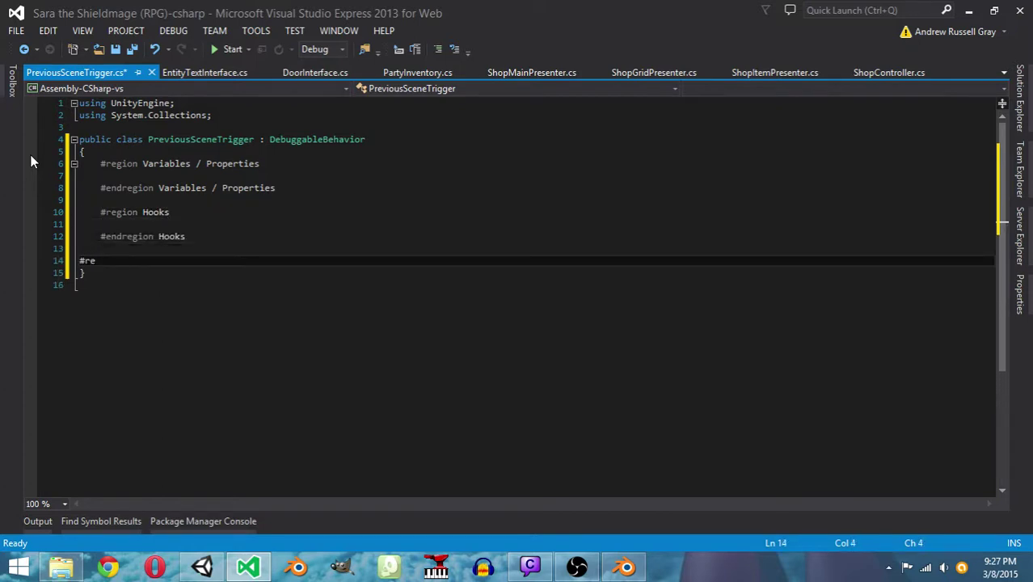
pyautogui.write('gion Methods')
pyautogui.press('Return')
pyautogui.press('Return')
pyautogui.write('#endre')
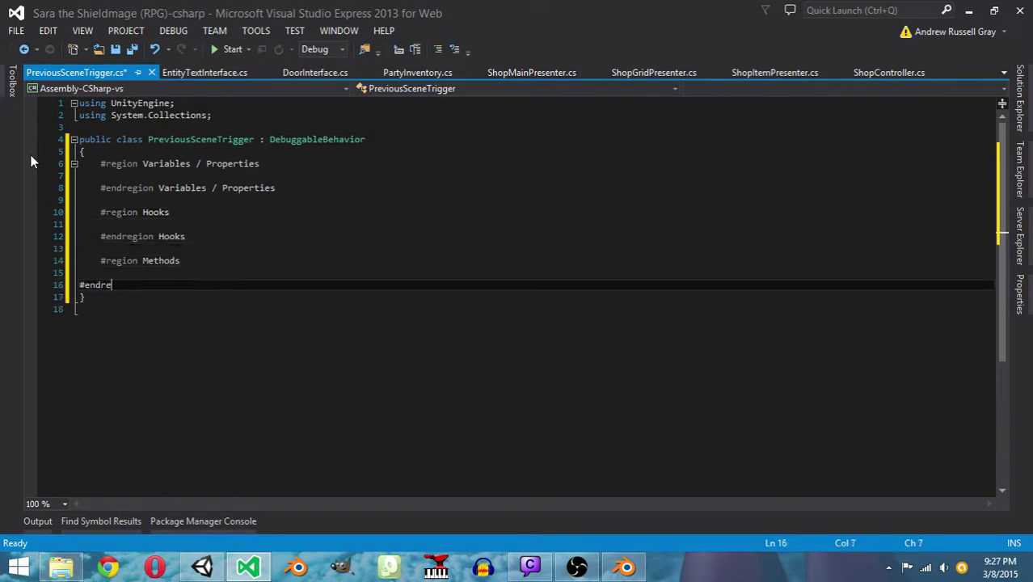
pyautogui.write('gion Methods')
pyautogui.hotkey('ctrl', 's')
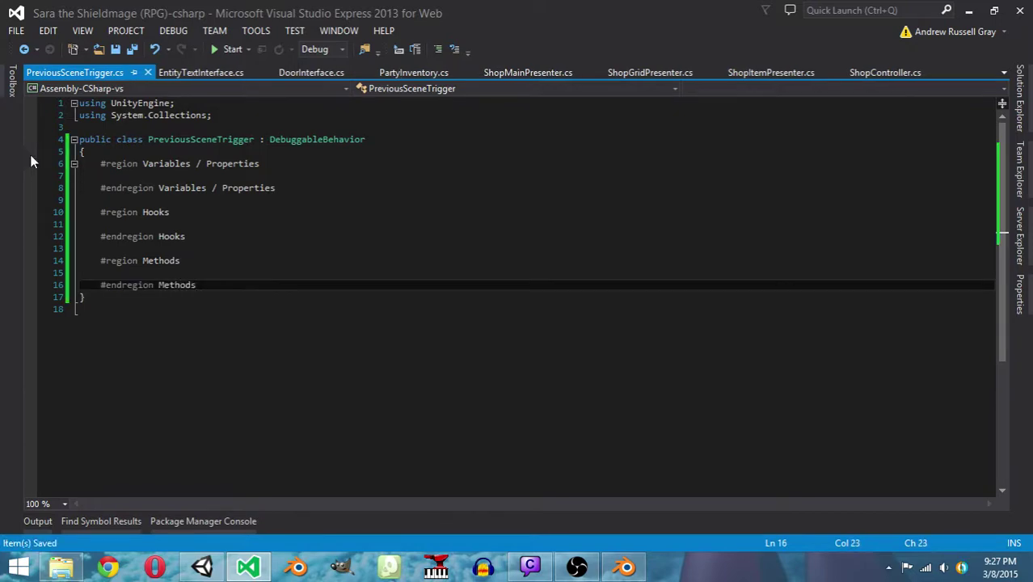
# Check the livestream chat window for new messages and return to the script
pyautogui.click(530, 567)
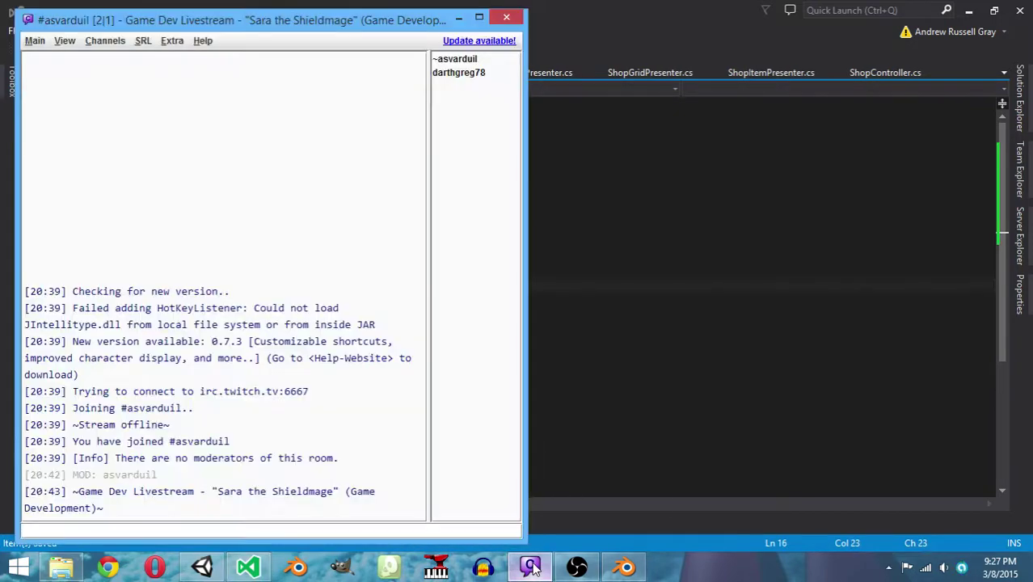
pyautogui.click(531, 567)
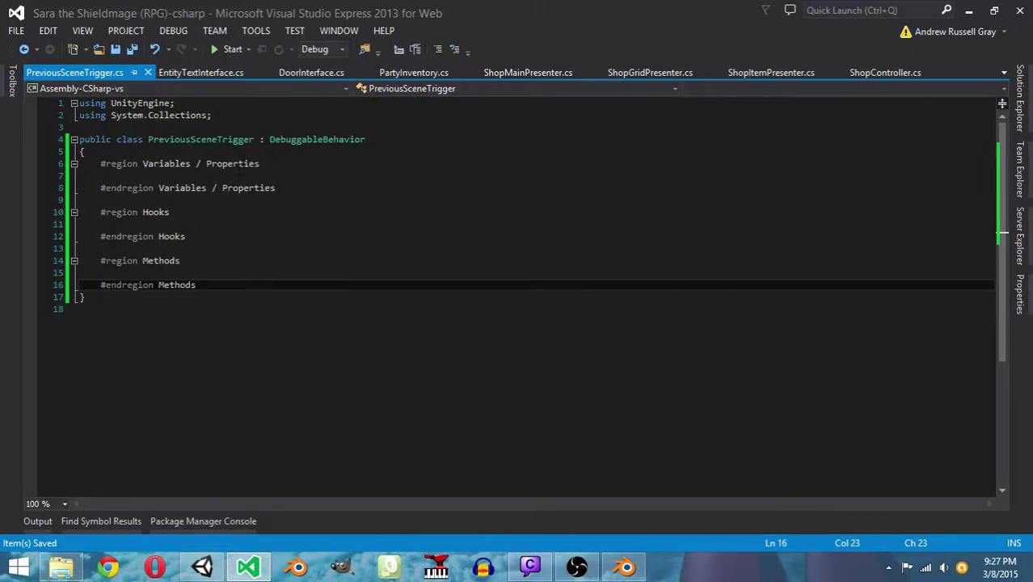
# Declare the private fields Fader _fader and Maestro _maestro in the Variables / Properties region
pyautogui.click(274, 163)
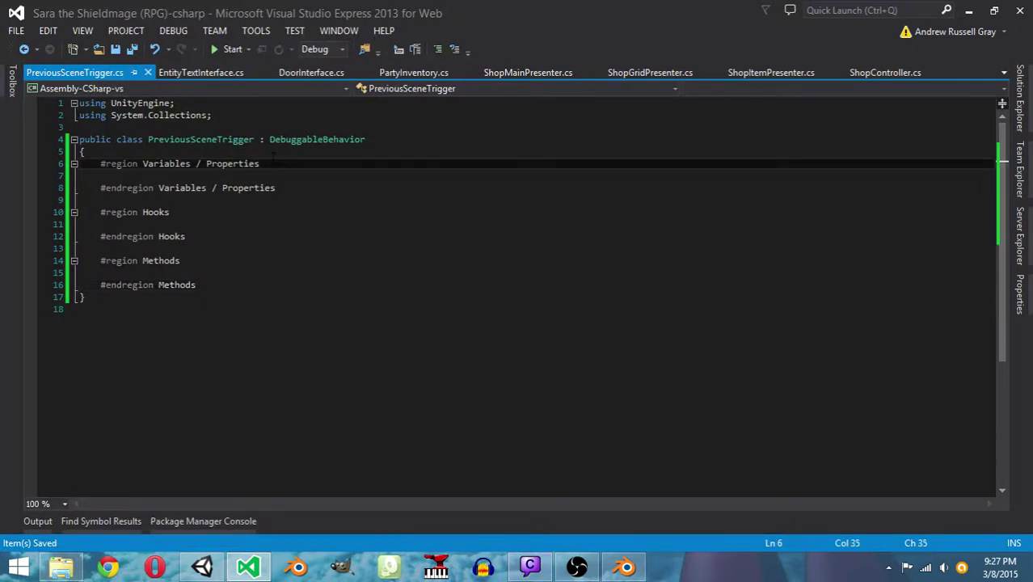
pyautogui.press('Return')
pyautogui.press('Return')
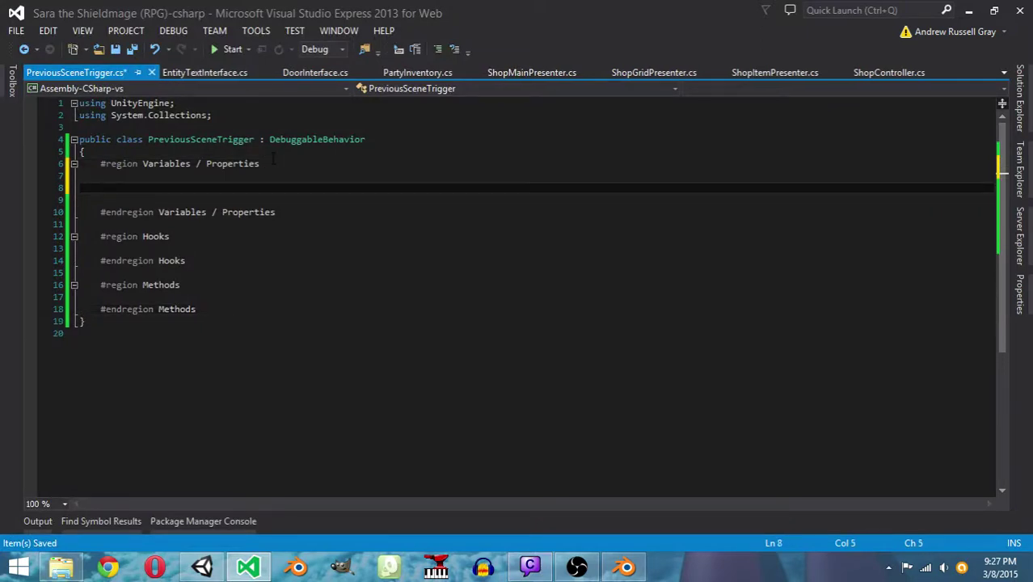
pyautogui.write('private Fader _fader;')
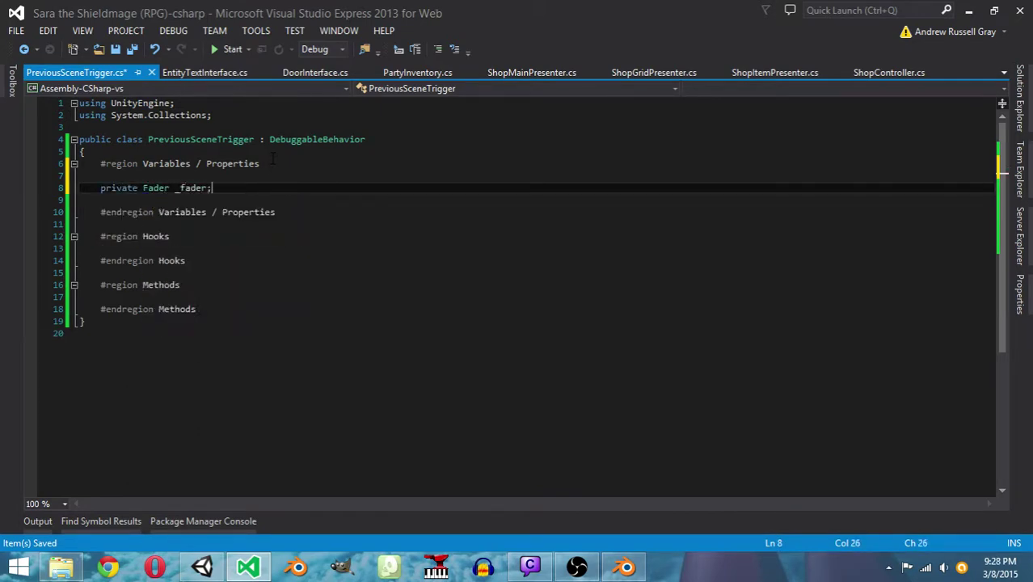
pyautogui.press('Return')
pyautogui.write('private')
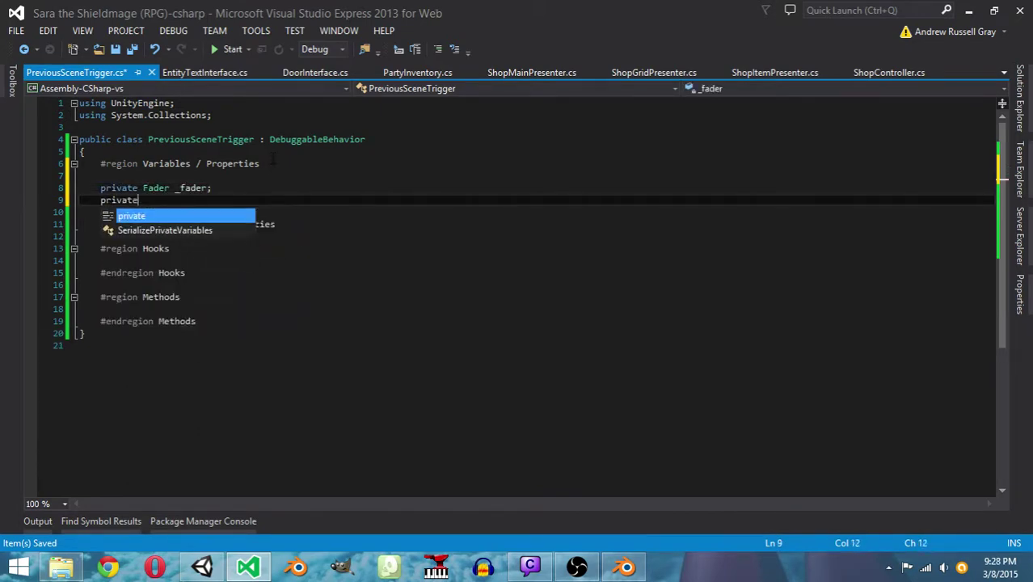
pyautogui.write(' Maestro _m')
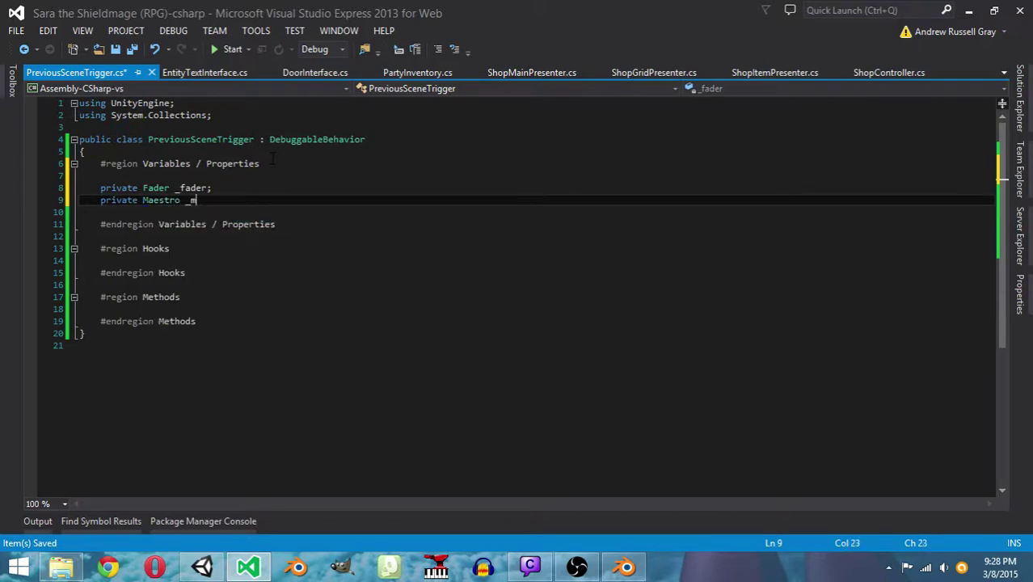
pyautogui.write('aestro;')
pyautogui.press('Return')
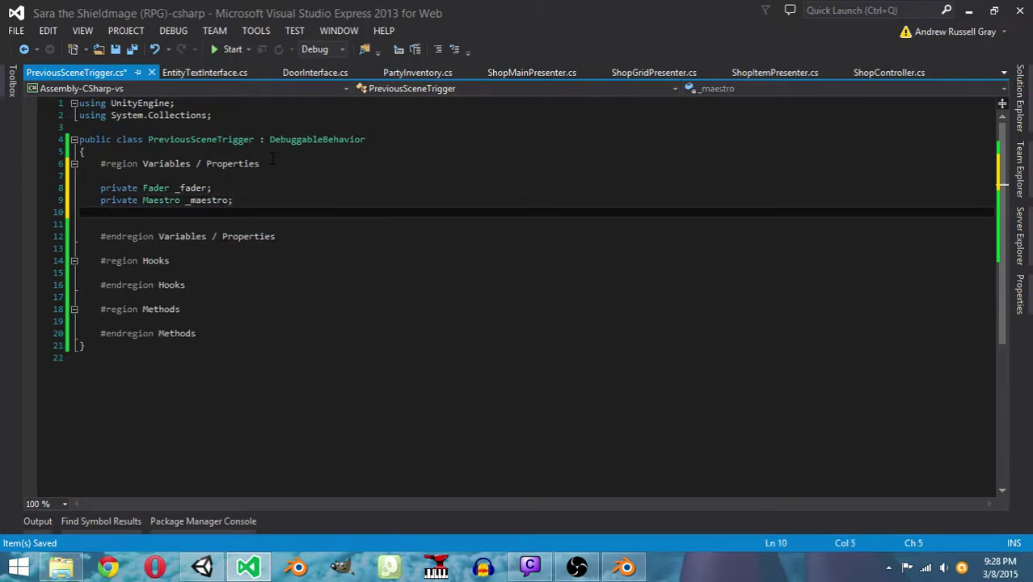
# Declare the private field TransitionManager _transition below the _maestro field
pyautogui.write('private Tr')
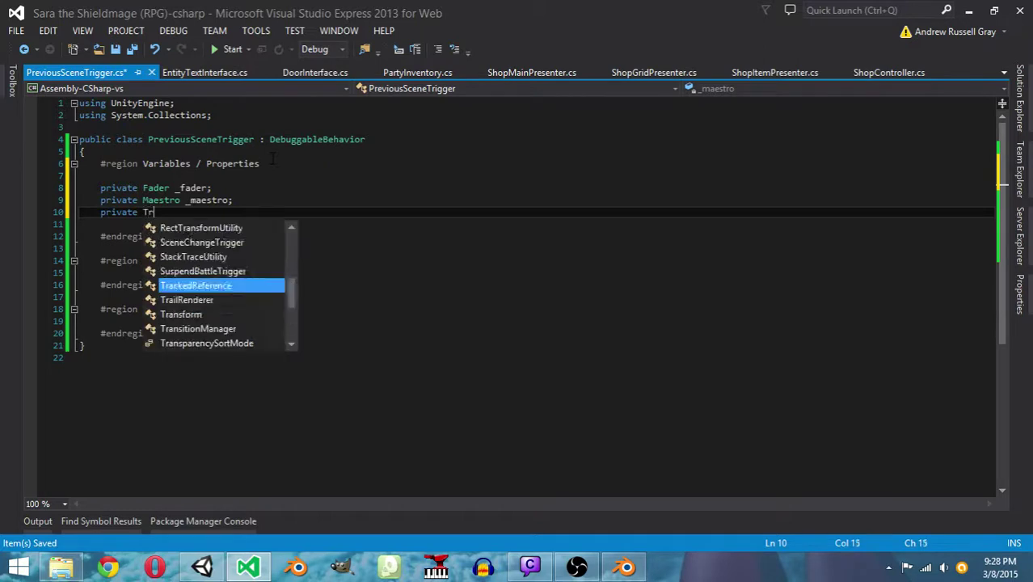
pyautogui.write('ansitionManager _trnasit')
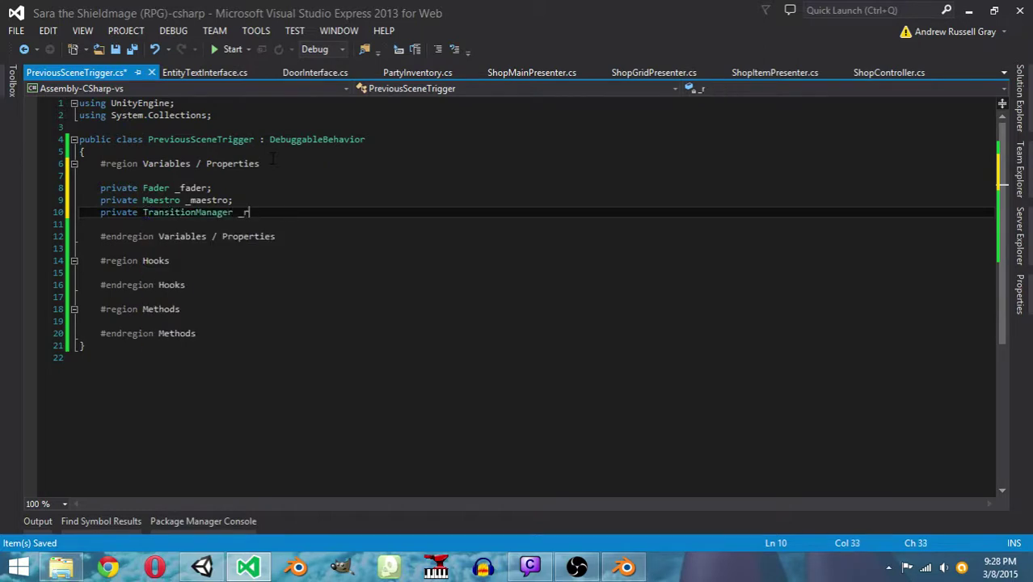
pyautogui.press('BackSpace')
pyautogui.press('BackSpace')
pyautogui.press('BackSpace')
pyautogui.press('BackSpace')
pyautogui.write('ansition;')
# Add a public void Start() method with an opened body inside the Hooks region
pyautogui.press('Down')
pyautogui.press('Down')
pyautogui.press('Down')
pyautogui.press('Down')
pyautogui.press('Down')
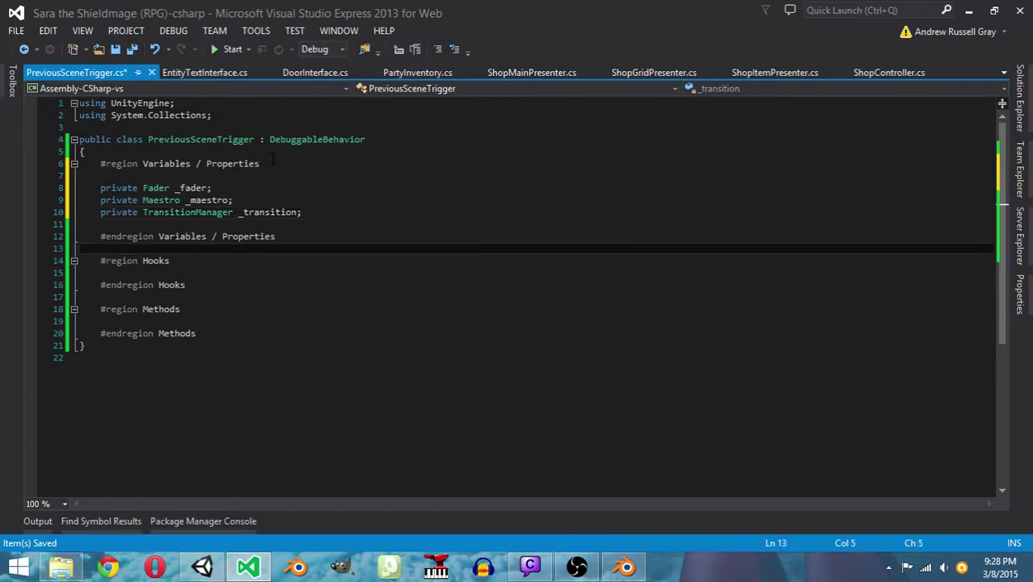
pyautogui.press('Return')
pyautogui.press('Return')
pyautogui.press('Up')
pyautogui.write('public void Start()')
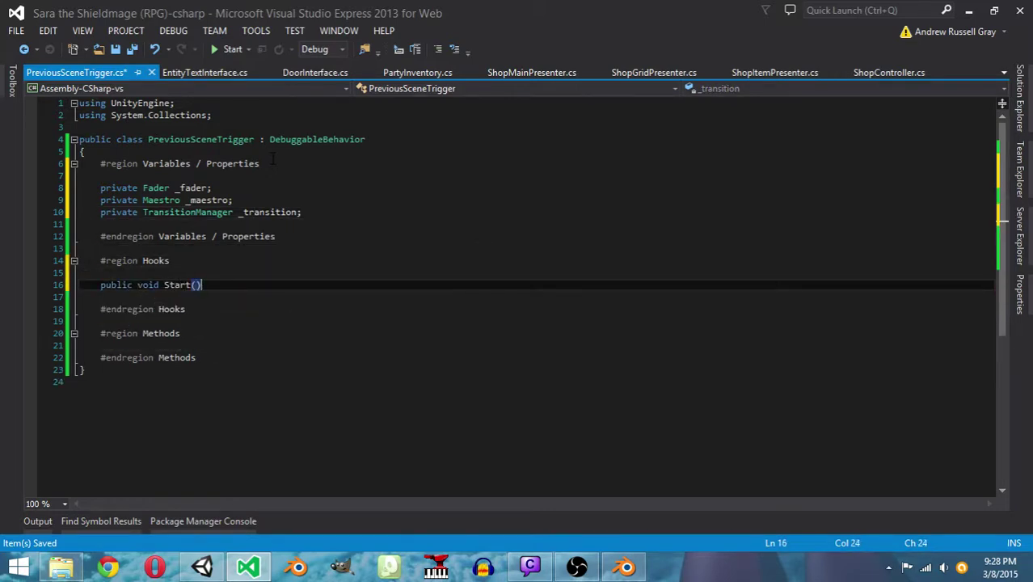
pyautogui.press('Return')
pyautogui.write('{')
# In Start(), assign FindObjectOfType<Fader>() to _fader and Maestro.Instance to _maestro, separated by a blank line
pyautogui.press('Return')
pyautogui.write('_fader = Ge')
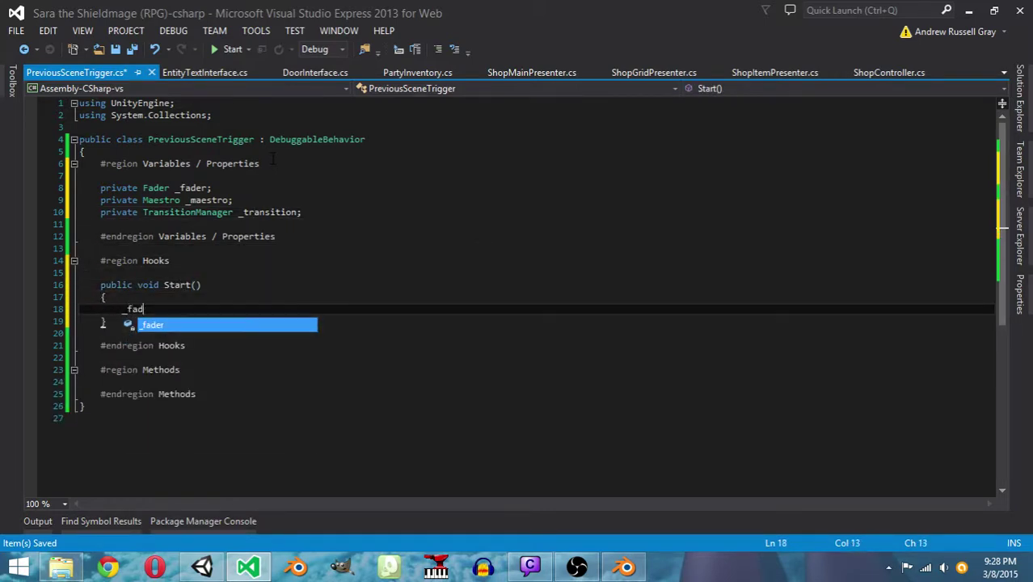
pyautogui.press('BackSpace')
pyautogui.press('BackSpace')
pyautogui.write('FindO')
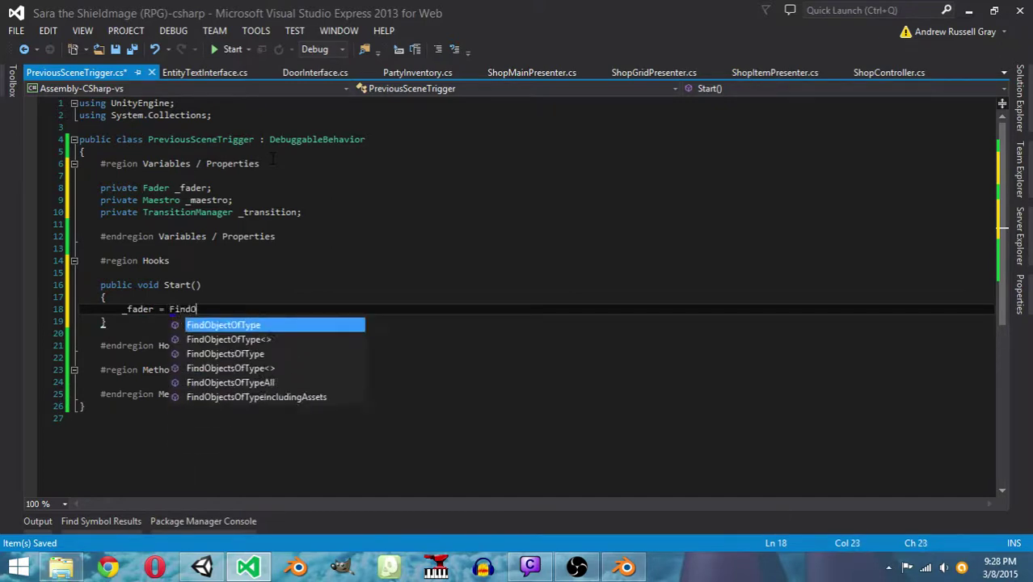
pyautogui.write('bjectOfType<Fader>();')
pyautogui.press('Return')
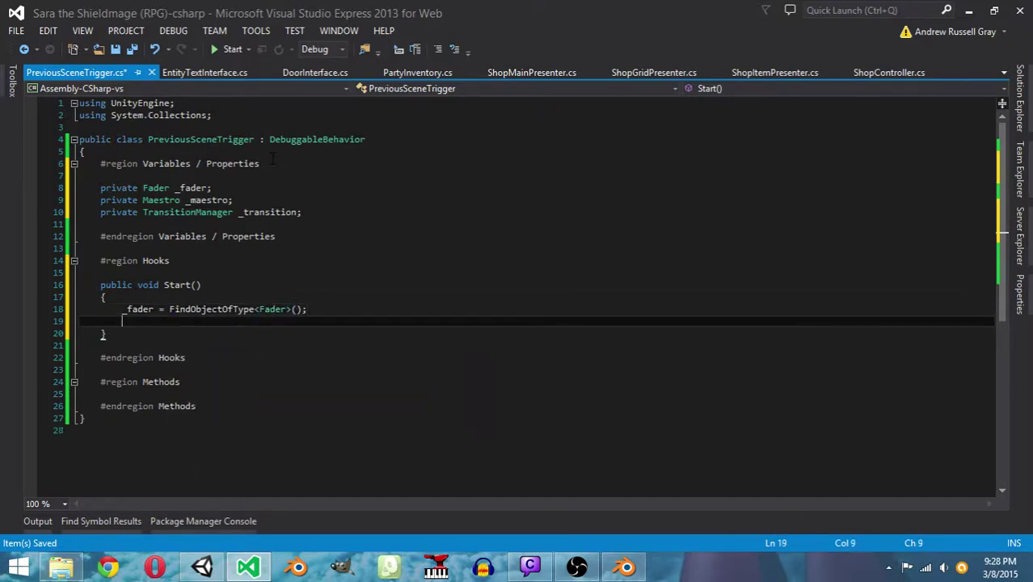
pyautogui.press('Return')
pyautogui.write('_maestro =')
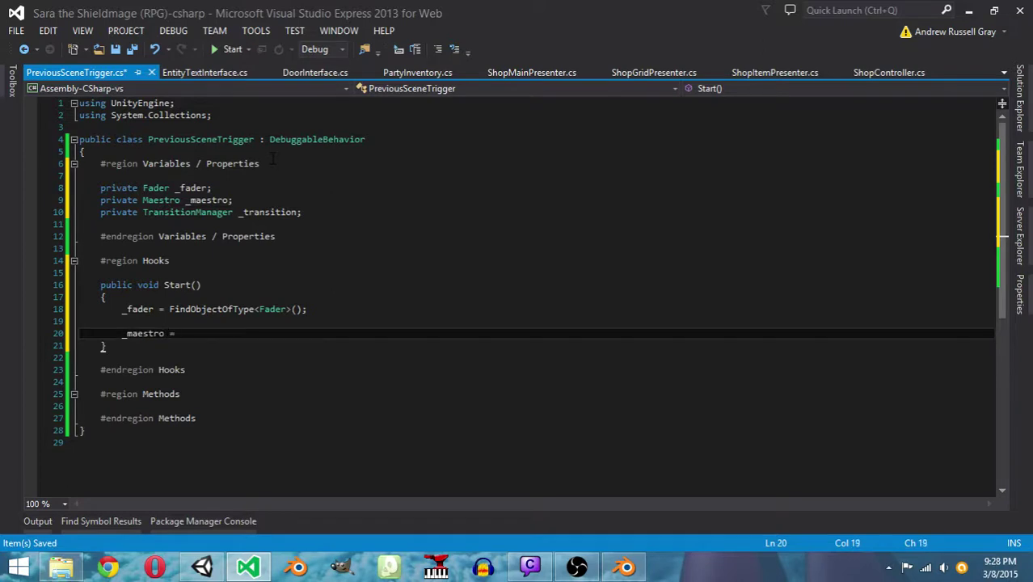
pyautogui.write(' Maestro.Instance;')
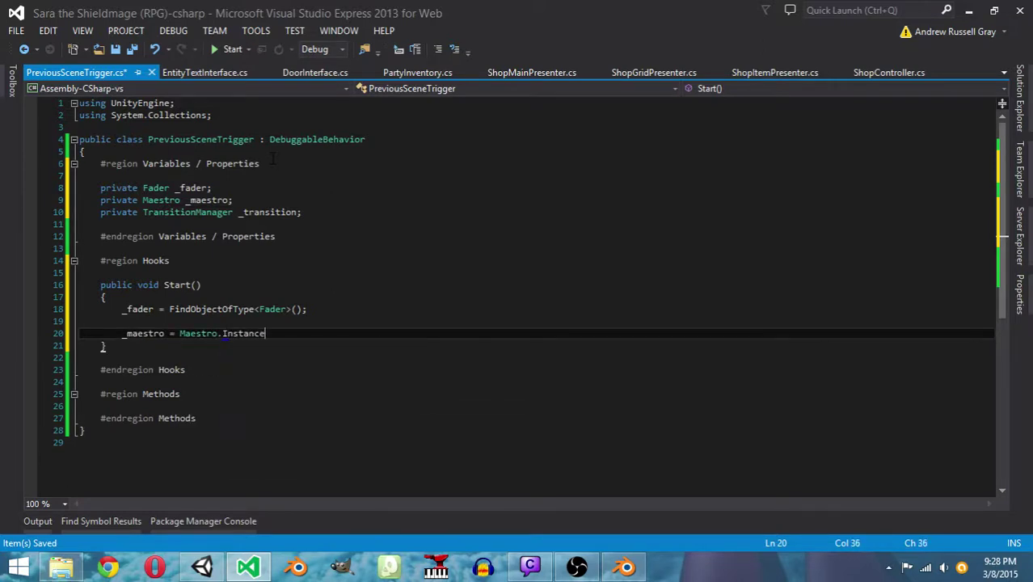
# In Start(), assign TransitionManager.Instance to _transition on the line below the _maestro assignment and save the script
pyautogui.press('Return')
pyautogui.write('_tran')
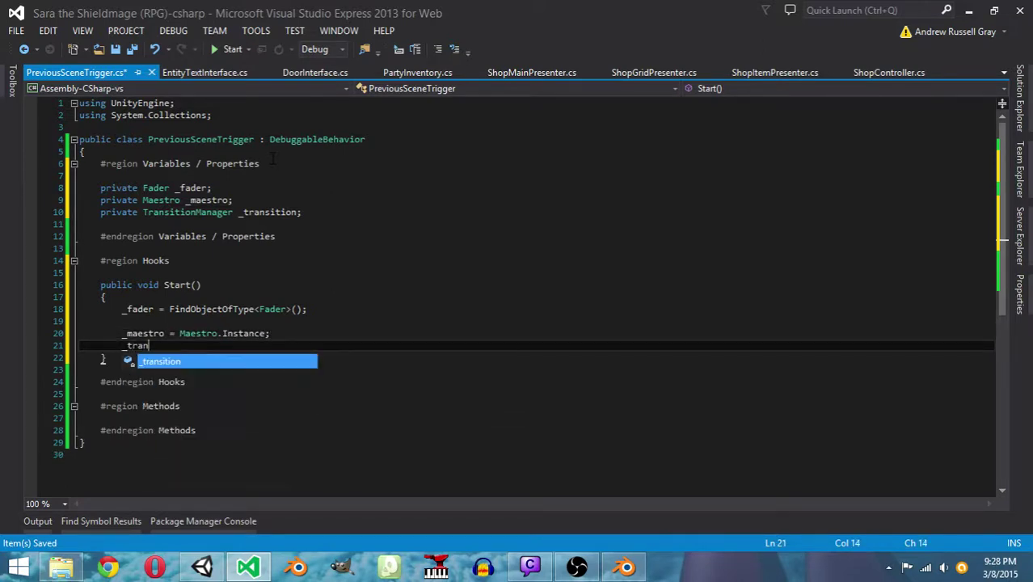
pyautogui.write('sition = Trans')
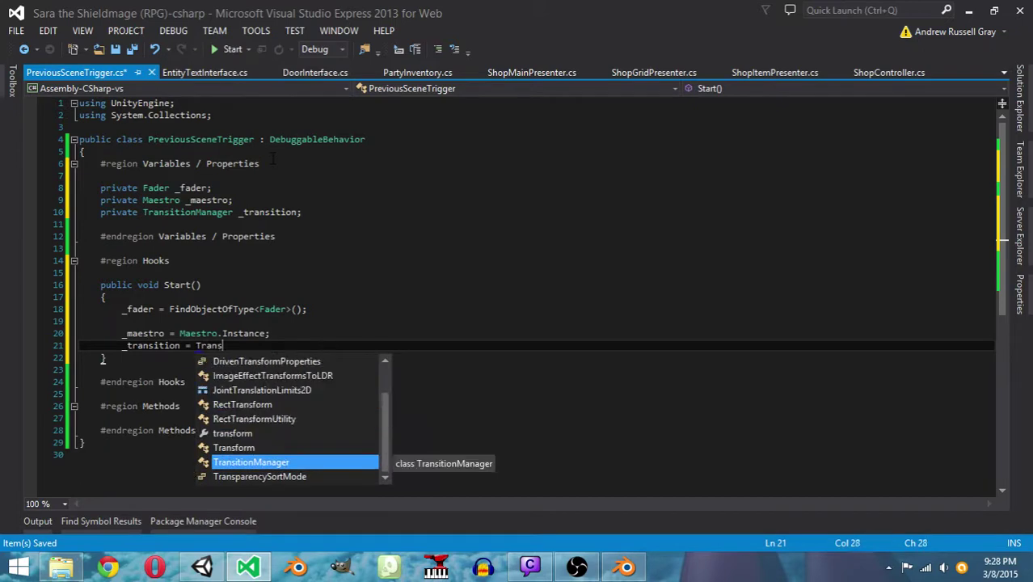
pyautogui.press('Tab')
pyautogui.write('.')
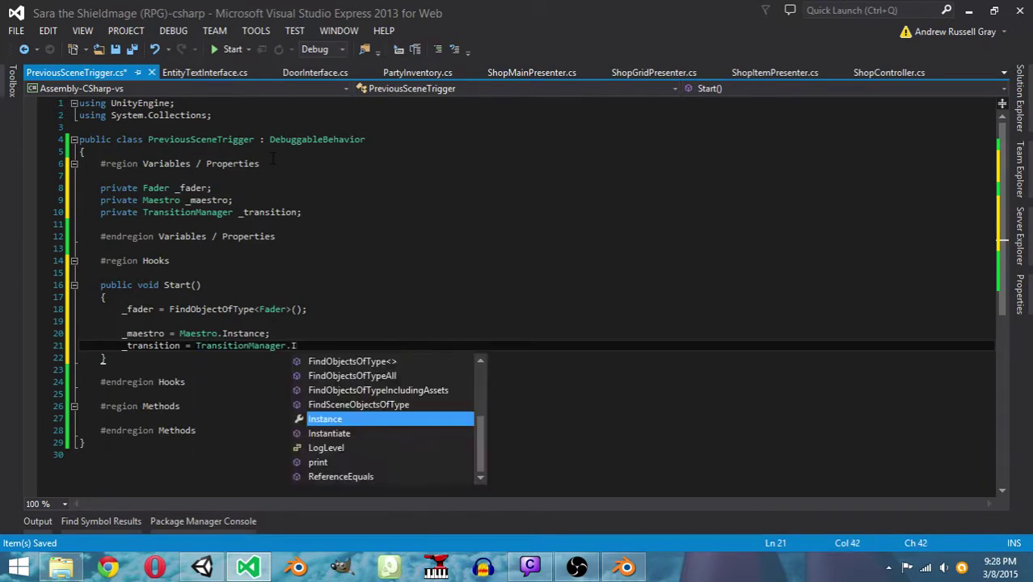
pyautogui.press('Tab')
pyautogui.write(';')
pyautogui.hotkey('ctrl', 's')
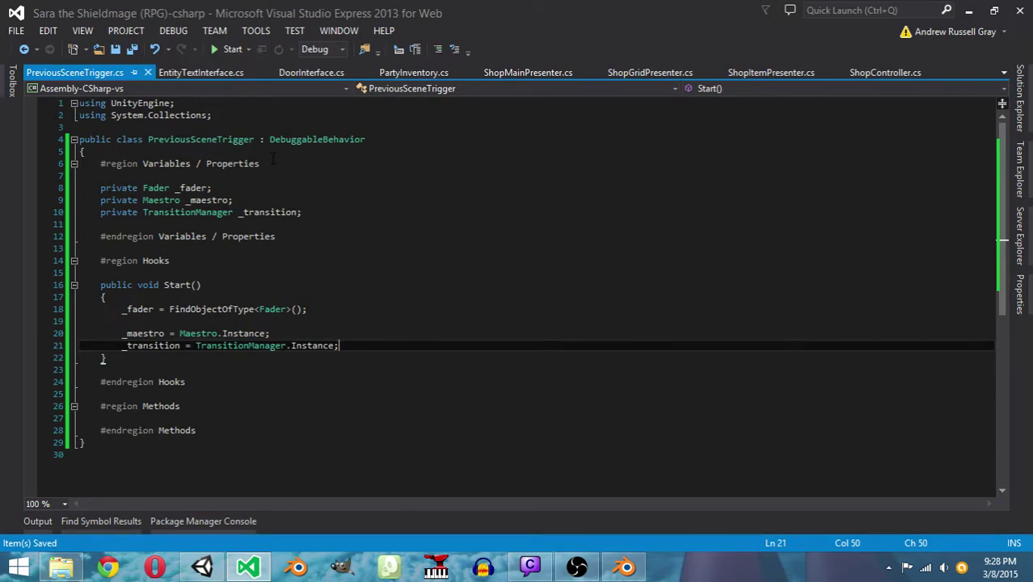
# Remove the _maestro assignment and the blank lines around it from Start(), and save the script
pyautogui.press('Up')
pyautogui.hotkey('shift', 'Home')
pyautogui.press('BackSpace')
pyautogui.press('BackSpace')
pyautogui.press('BackSpace')
pyautogui.press('BackSpace')
pyautogui.press('BackSpace')
pyautogui.press('BackSpace')
pyautogui.press('BackSpace')
pyautogui.press('BackSpace')
pyautogui.press('BackSpace')
pyautogui.press('BackSpace')
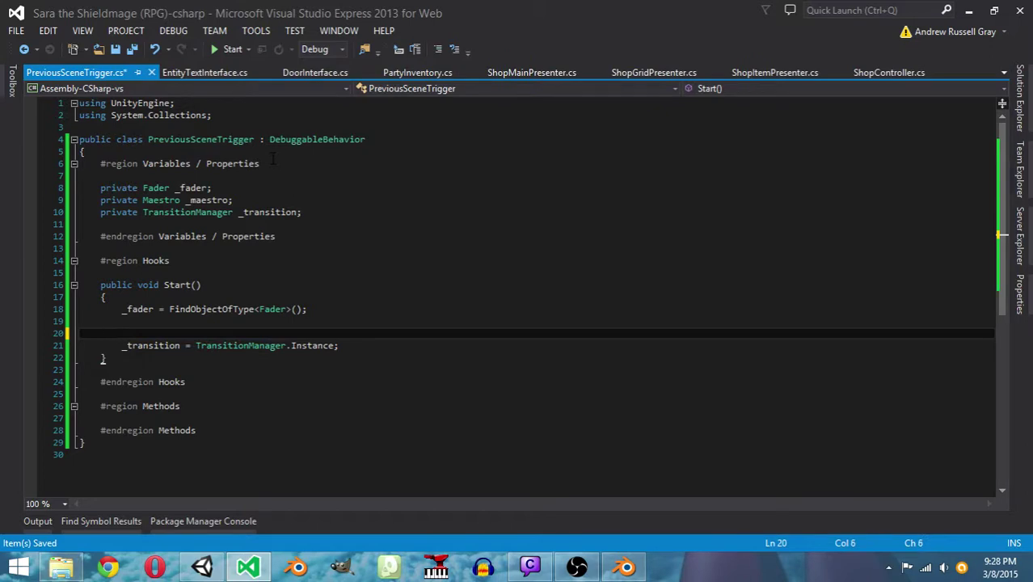
pyautogui.press('BackSpace')
pyautogui.hotkey('ctrl', 's')
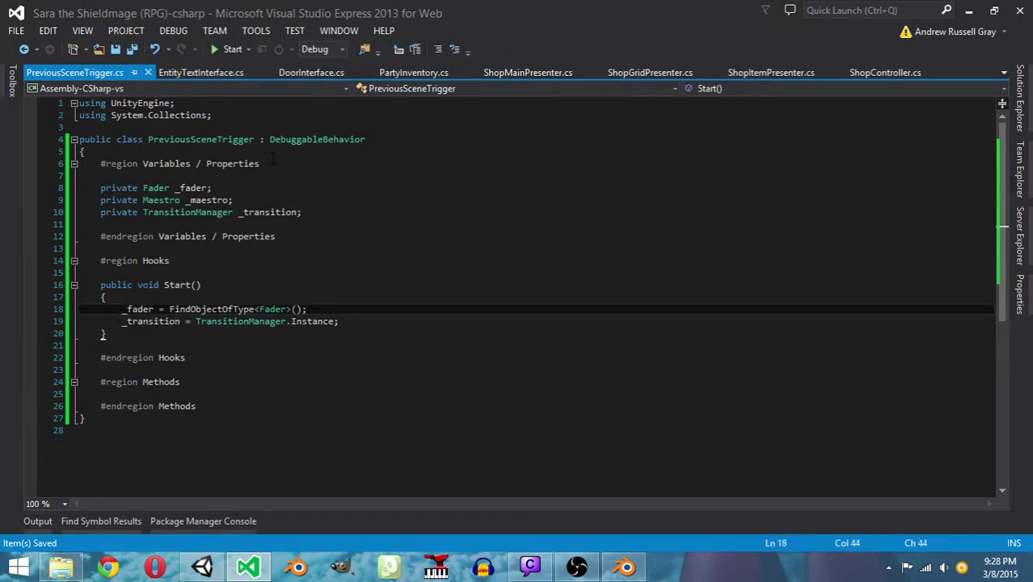
# Remove the _fader assignment from Start(), restore the _transition line's indentation, and save the script
pyautogui.hotkey('shift', 'Home')
pyautogui.press('BackSpace')
pyautogui.press('Delete')
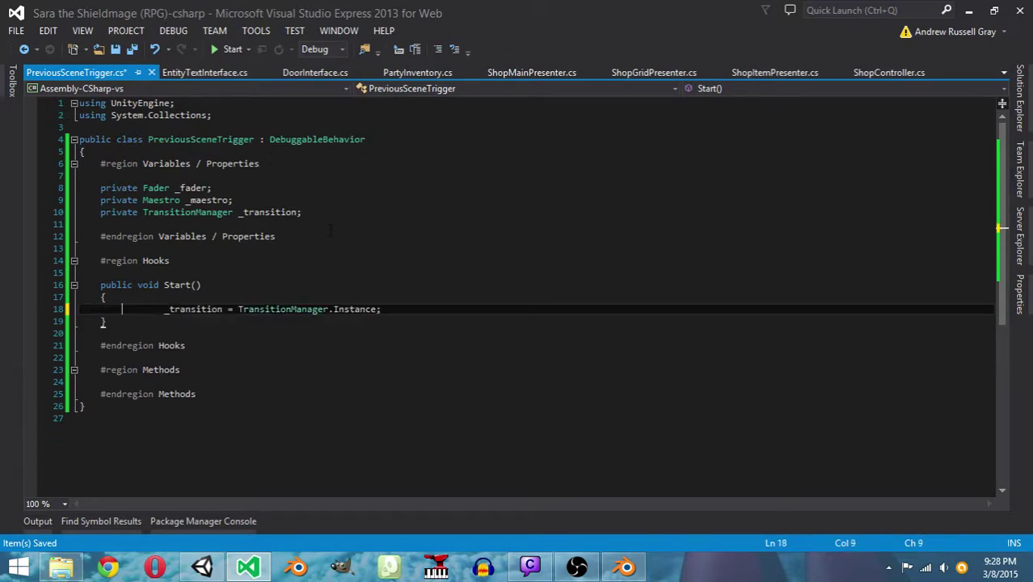
pyautogui.hotkey('ctrl', 's')
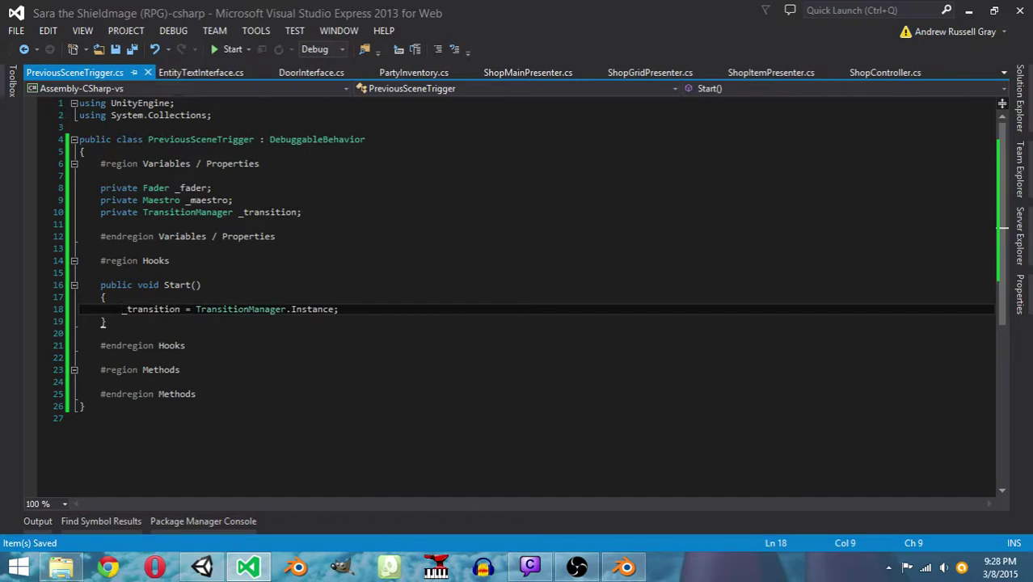
# In DoorInterface.cs, delete the private _fader and _maestro field declarations and save the file
pyautogui.click(285, 74)
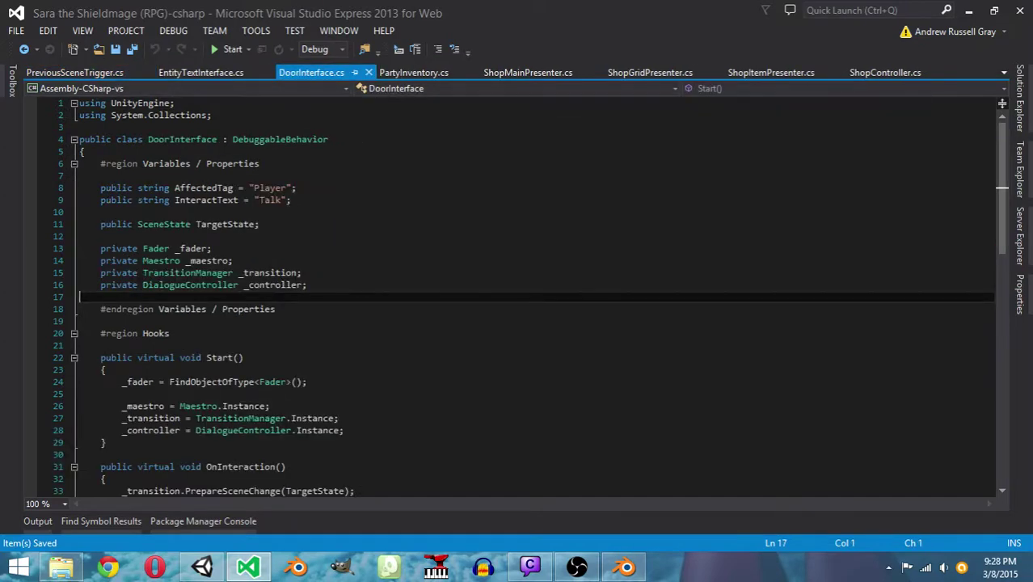
pyautogui.moveTo(80, 272); pyautogui.dragTo(17, 251)
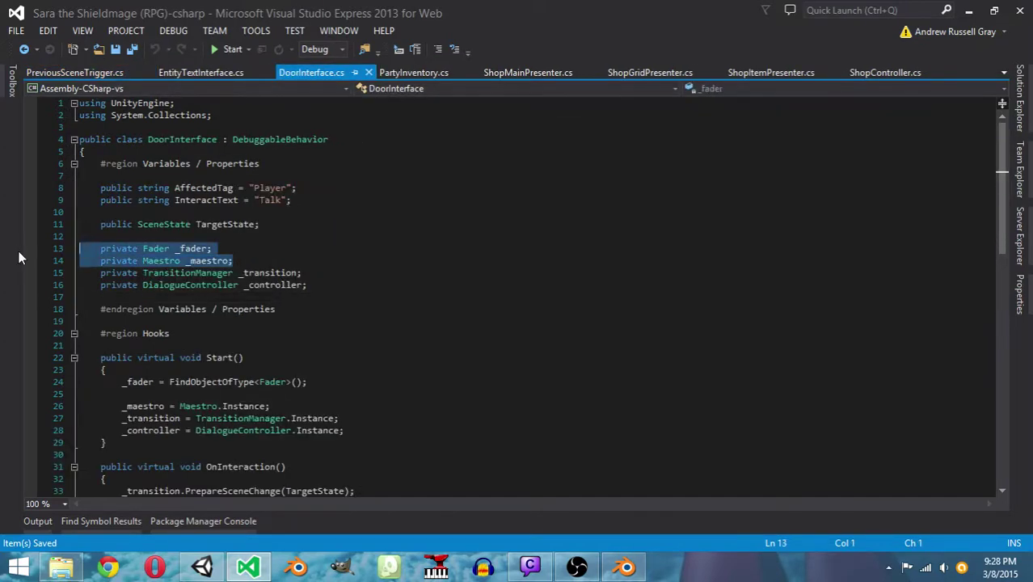
pyautogui.press('Delete')
pyautogui.hotkey('ctrl', 's')
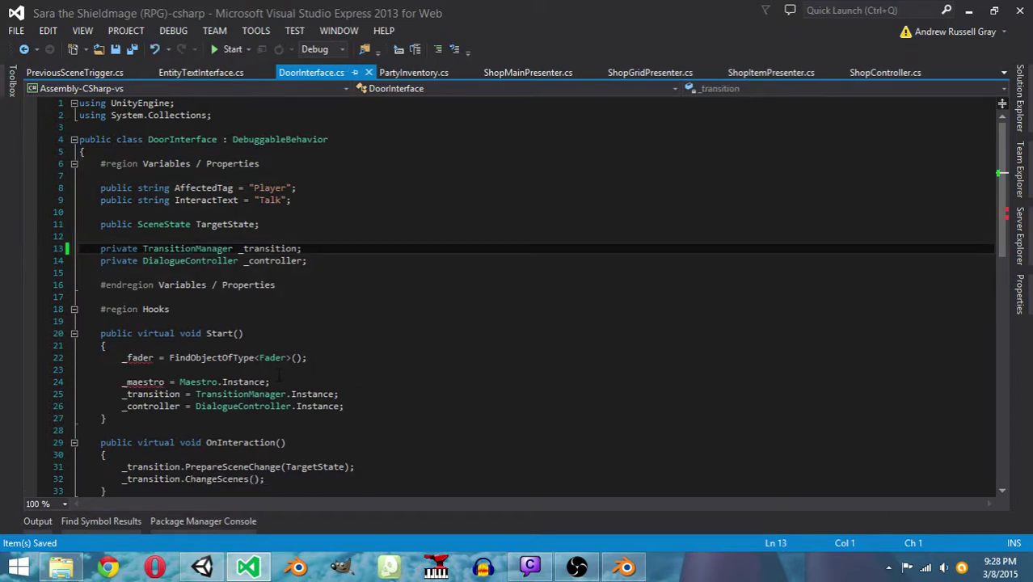
# Delete the _fader and _maestro assignments from DoorInterface's Start() method, save, and check the rest of the script
pyautogui.moveTo(80, 393); pyautogui.dragTo(29, 361)
pyautogui.press('Delete')
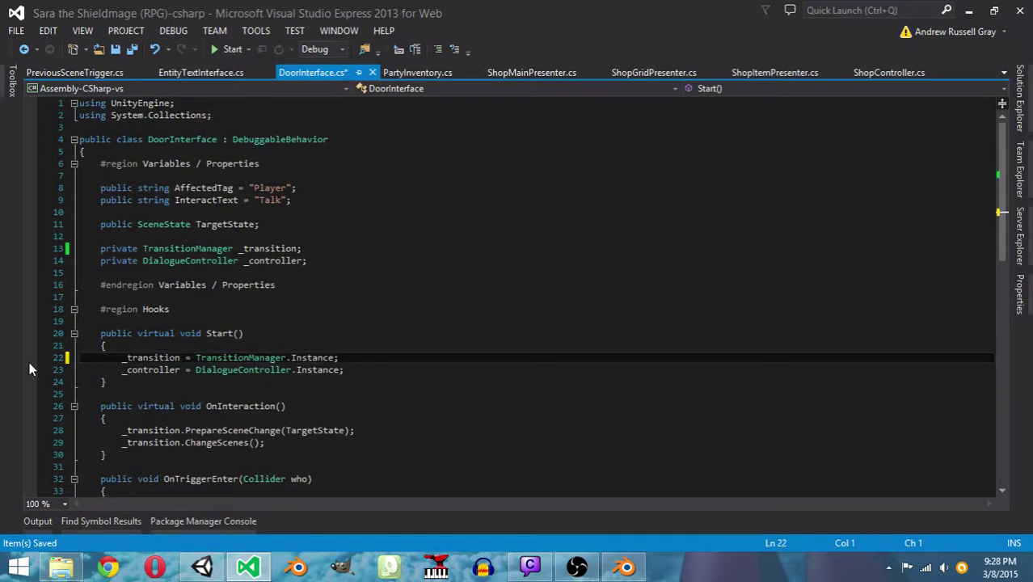
pyautogui.hotkey('ctrl', 's')
pyautogui.scroll(-9, 229, 407)
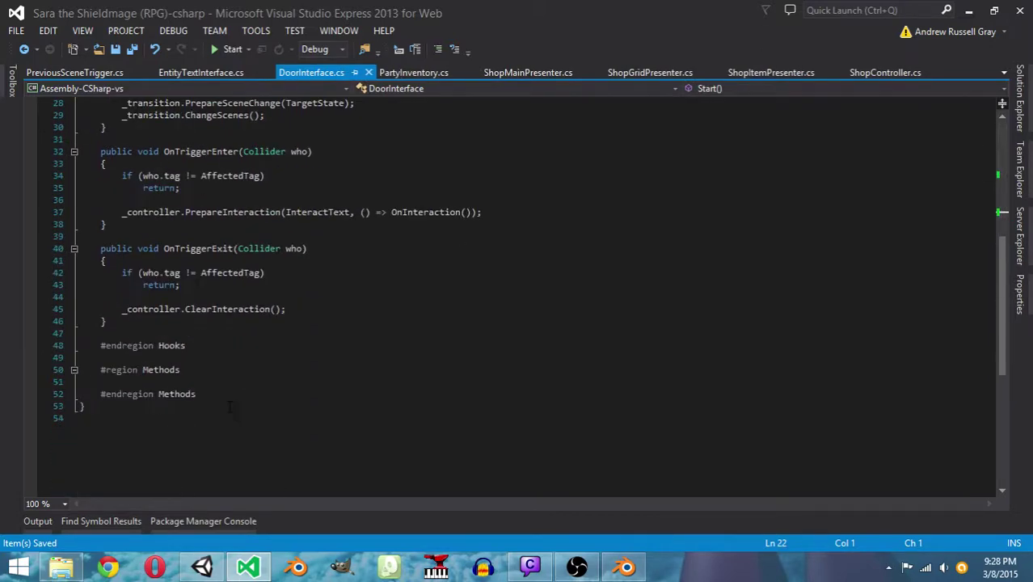
pyautogui.scroll(5, 229, 406)
# In PreviousSceneTrigger.cs, add a public void OnTriggerEnter(Collider who) method with an opened body below Start()
pyautogui.click(58, 71)
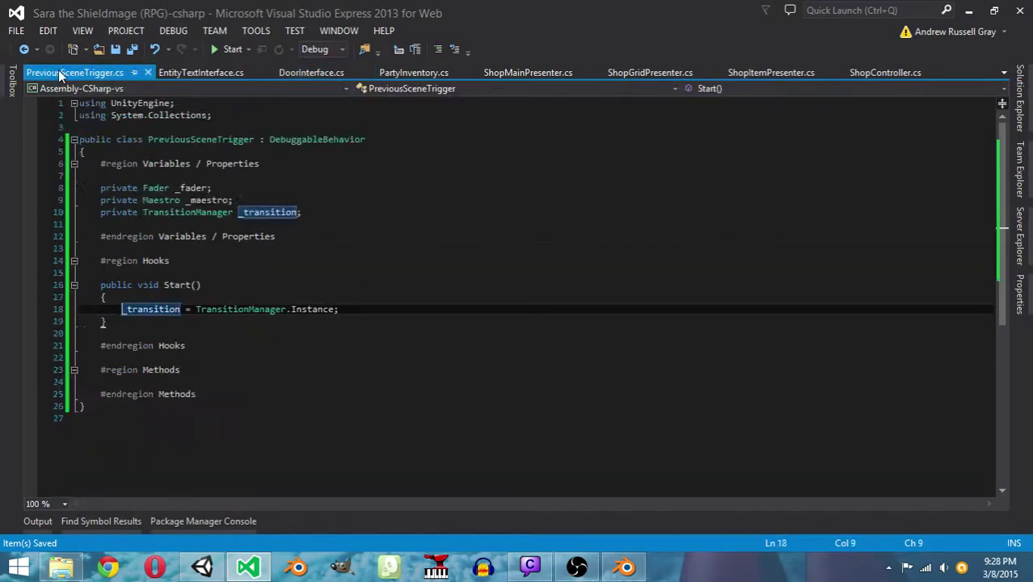
pyautogui.click(104, 322)
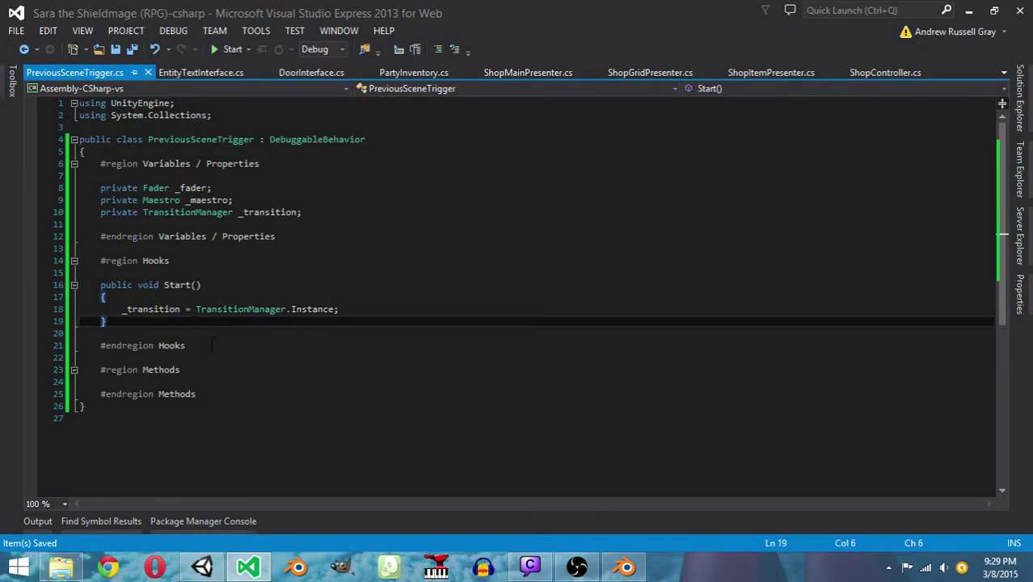
pyautogui.click(206, 372)
pyautogui.click(234, 325)
pyautogui.press('Return')
pyautogui.press('Return')
pyautogui.write('public void ')
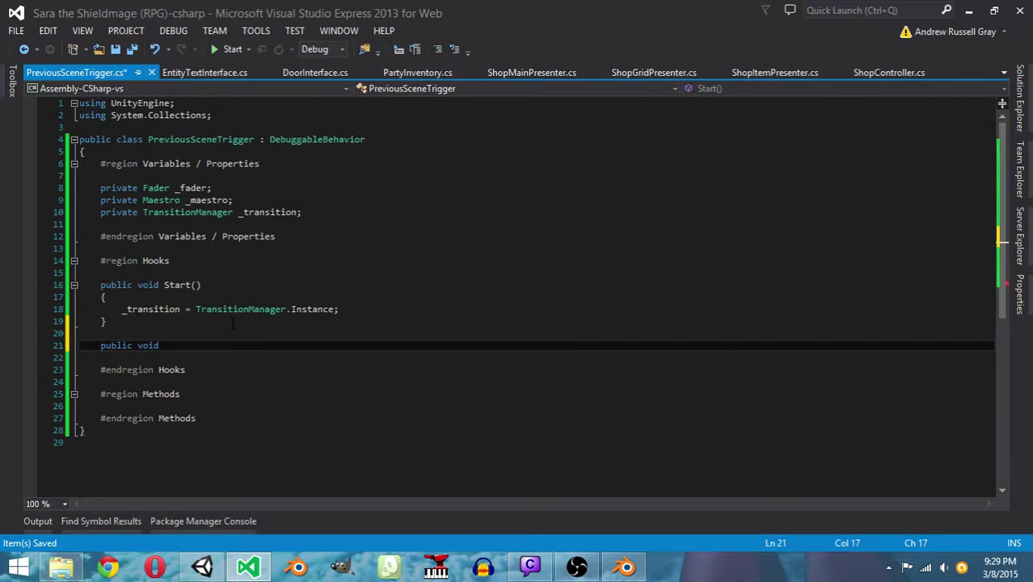
pyautogui.write('OnTriggerEnt')
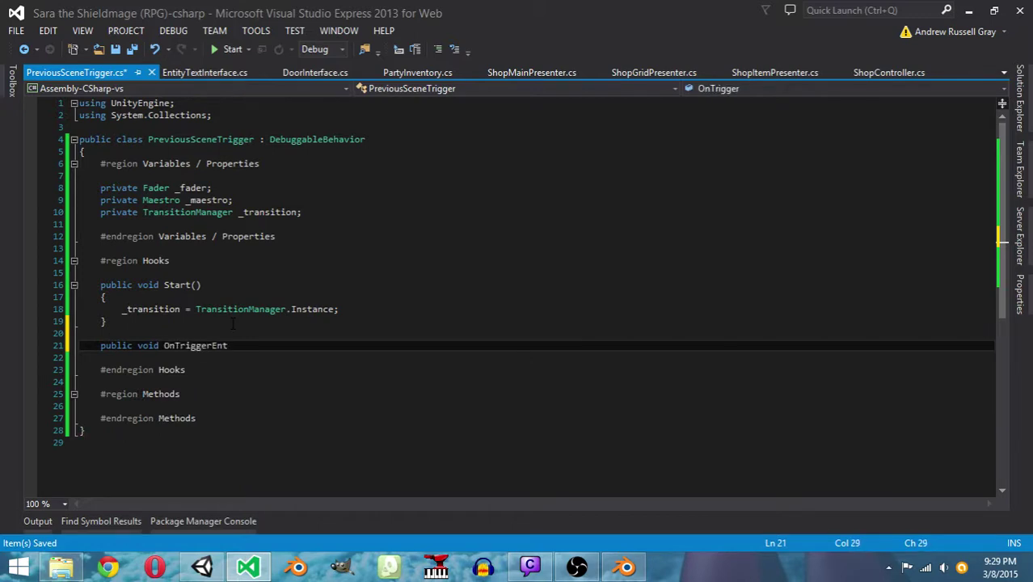
pyautogui.write('er(Collider wh')
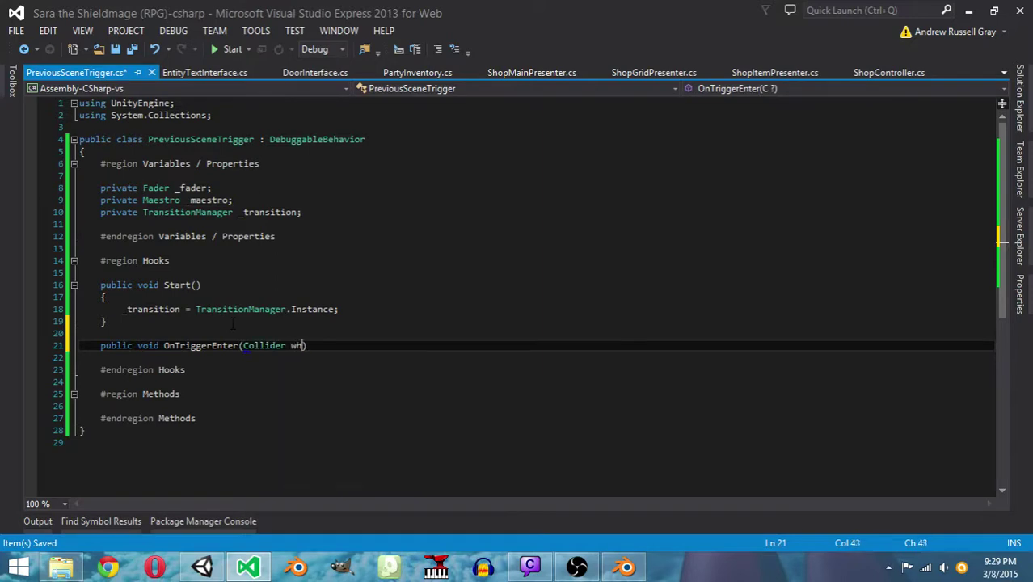
pyautogui.write('o)')
pyautogui.press('Return')
pyautogui.write('{')
pyautogui.press('Return')
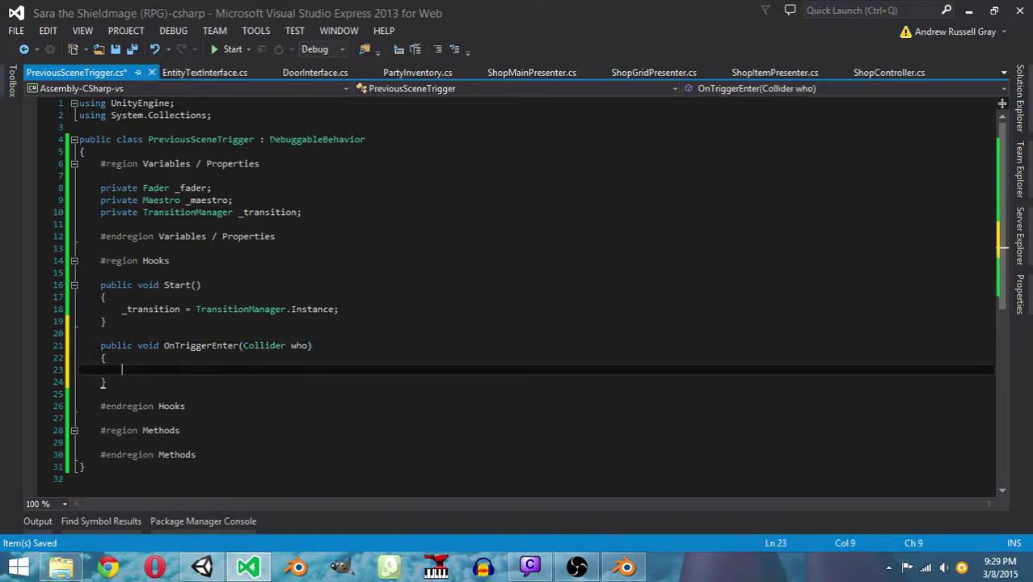
# Declare public string AllowedTag = "Player"; at the start of the Variables / Properties region and save the script
pyautogui.click(291, 163)
pyautogui.press('Return')
pyautogui.press('Return')
pyautogui.write('public')
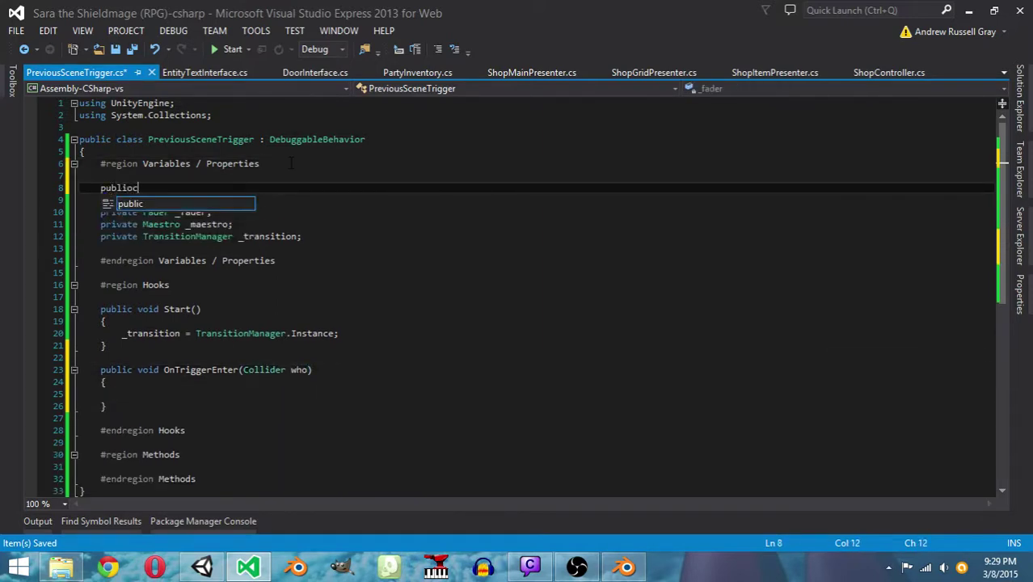
pyautogui.write(' string Allowe')
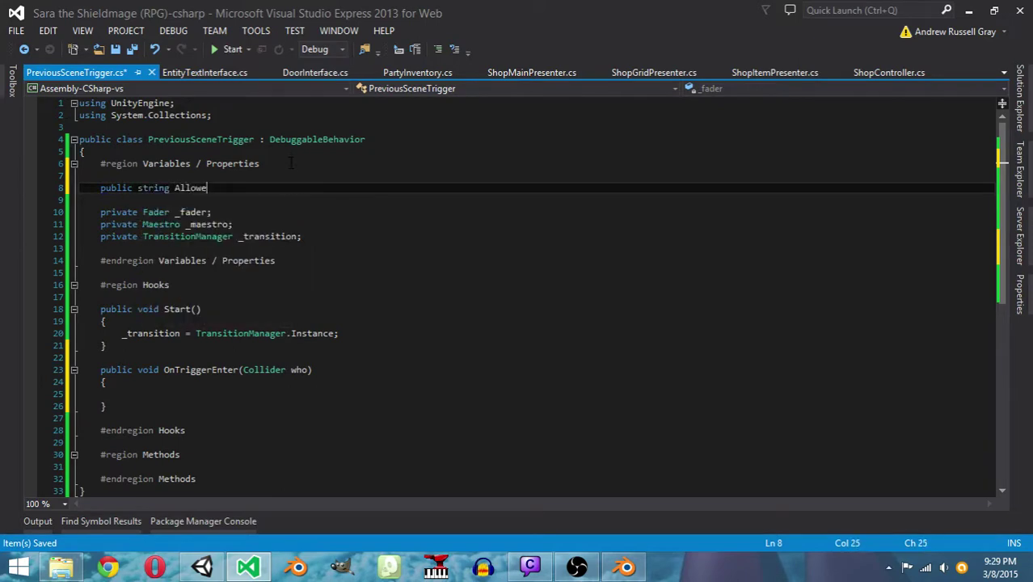
pyautogui.write('dTag = "Player";')
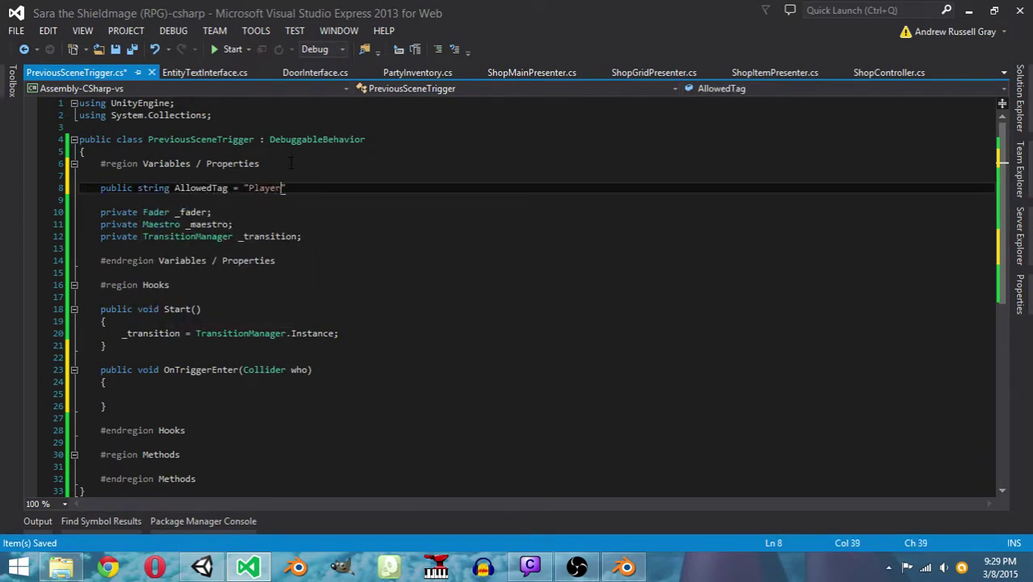
pyautogui.hotkey('ctrl', 's')
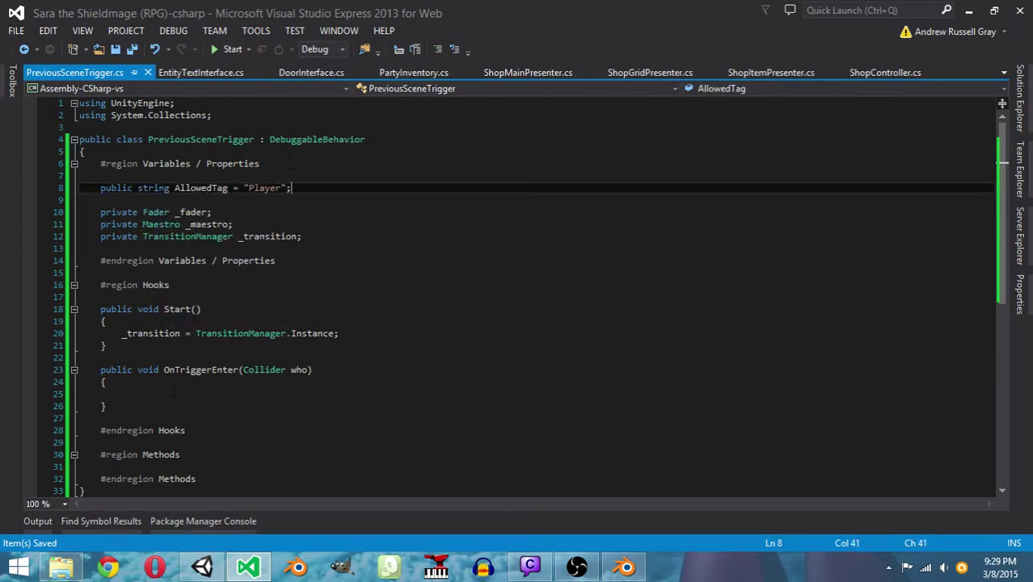
# In OnTriggerEnter, add a guard that returns if who.tag != AllowedTag, followed by a blank line
pyautogui.click(172, 394)
pyautogui.write('if(')
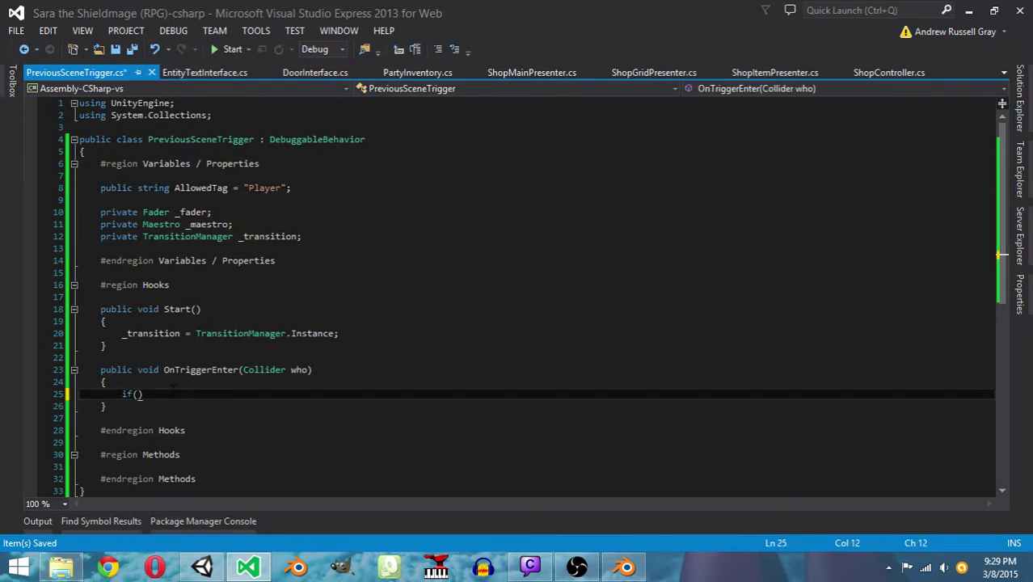
pyautogui.write('who.tag !')
pyautogui.write('= ')
pyautogui.write('AllowedTag)')
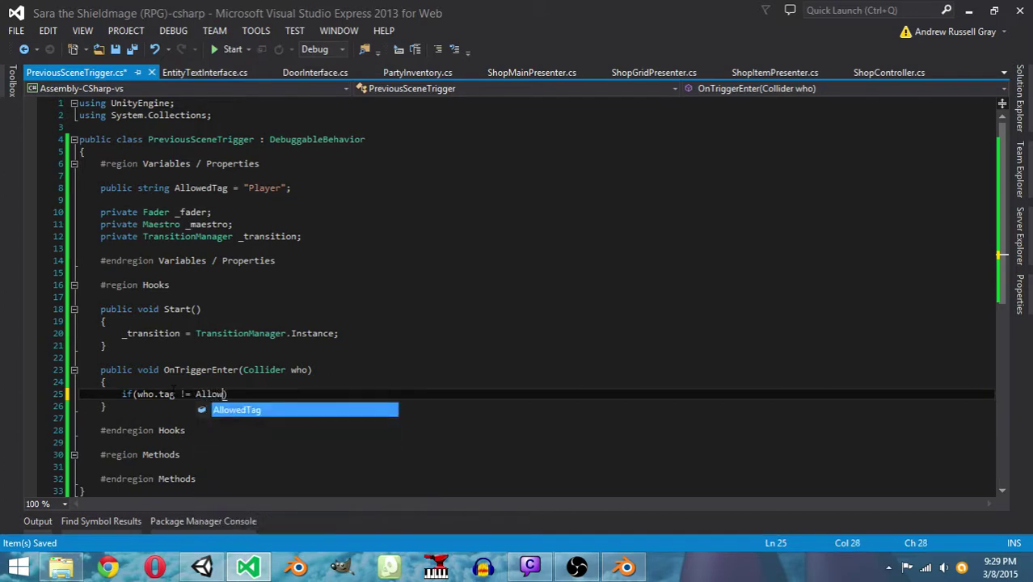
pyautogui.press('Return')
pyautogui.write('return;')
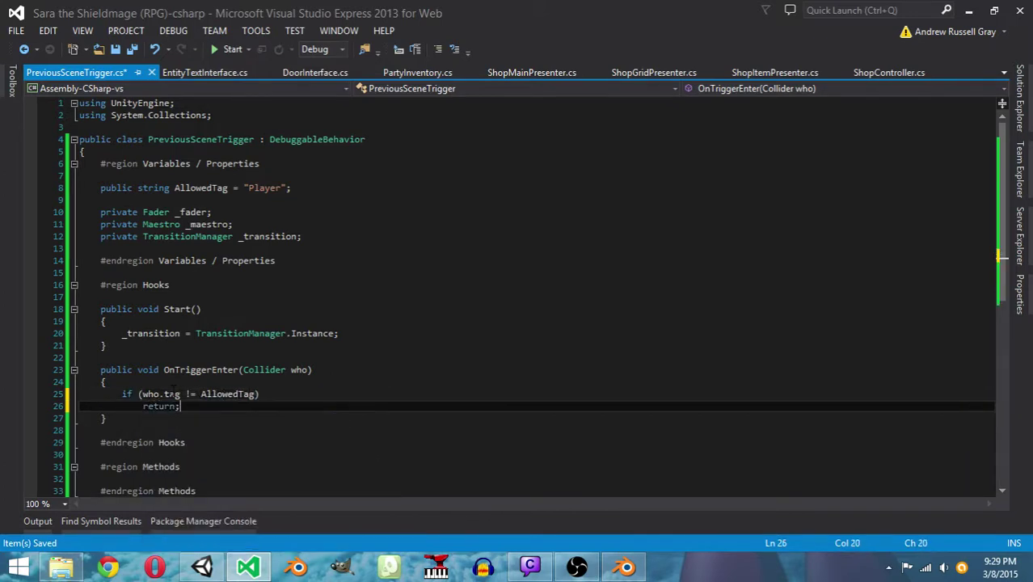
pyautogui.press('Return')
pyautogui.press('Return')
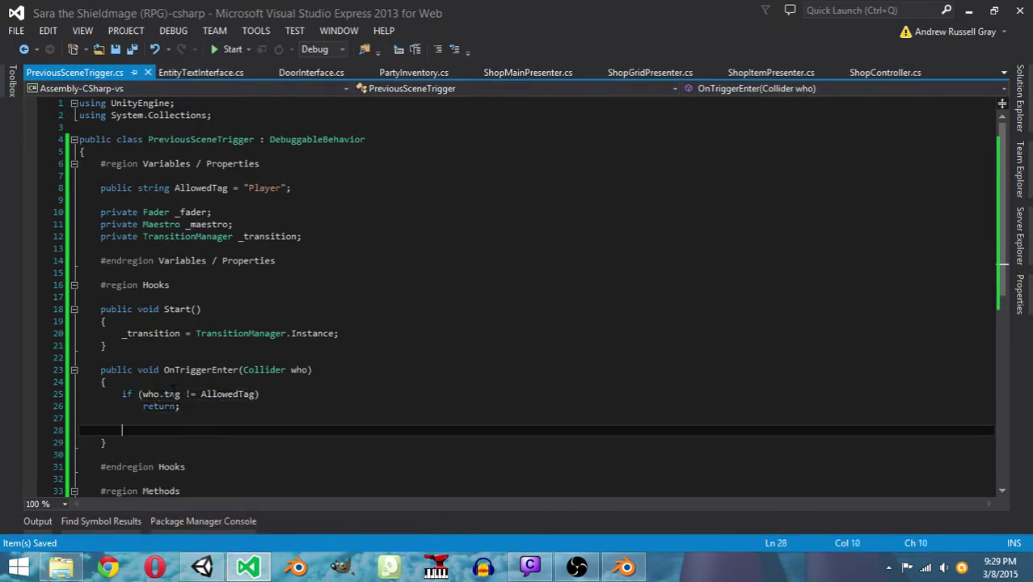
# Call _transition.ChangeScenes(true); after the tag guard in OnTriggerEnter and save the script
pyautogui.write('_transition.')
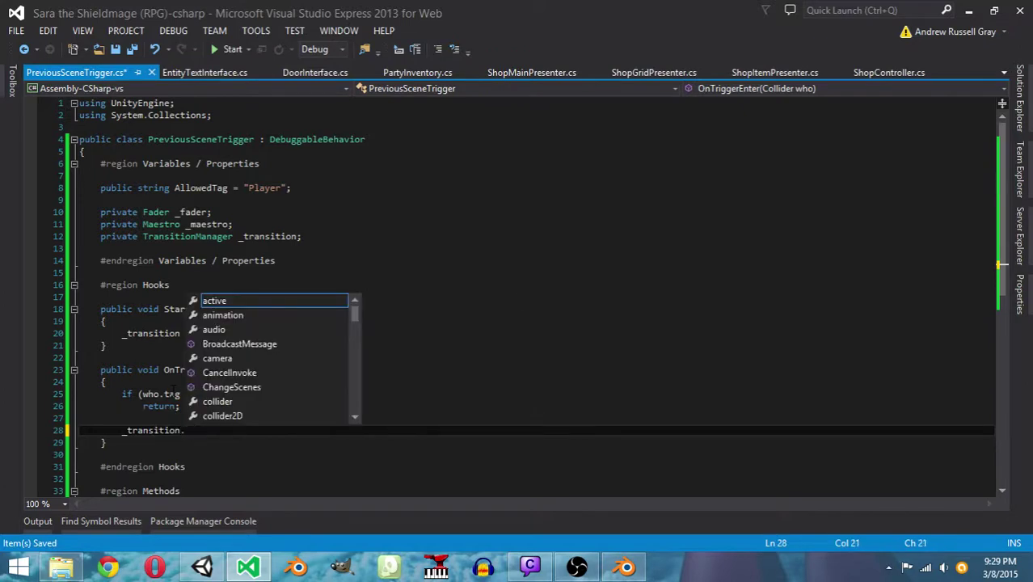
pyautogui.write('ChangeScenes(')
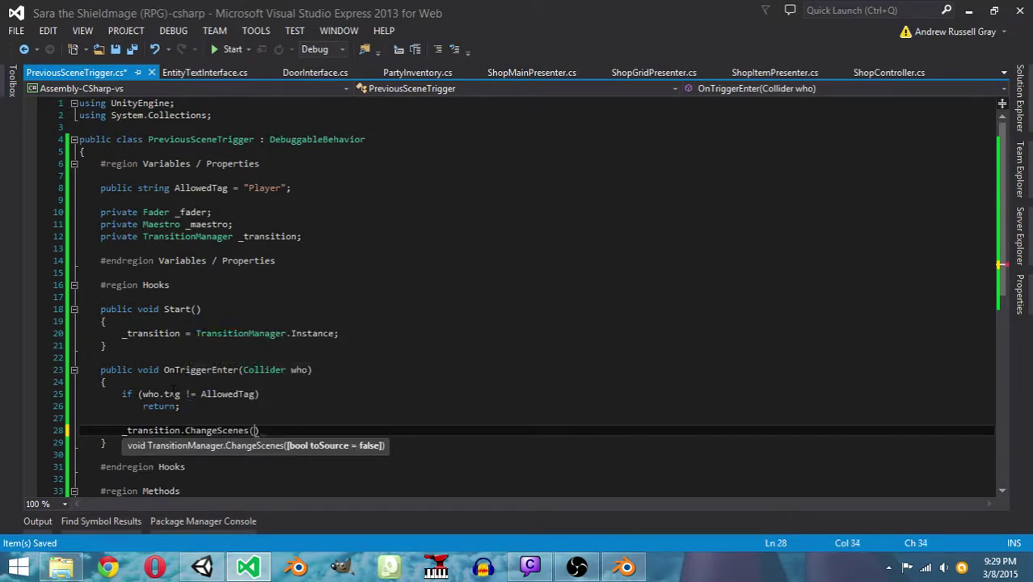
pyautogui.write('true);')
pyautogui.hotkey('ctrl', 's')
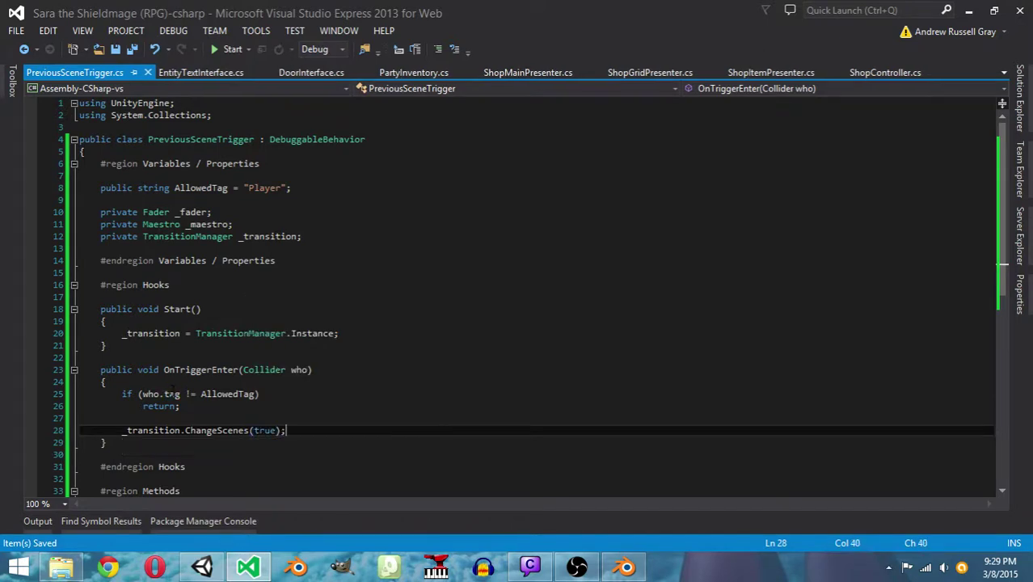
pyautogui.click(106, 442)
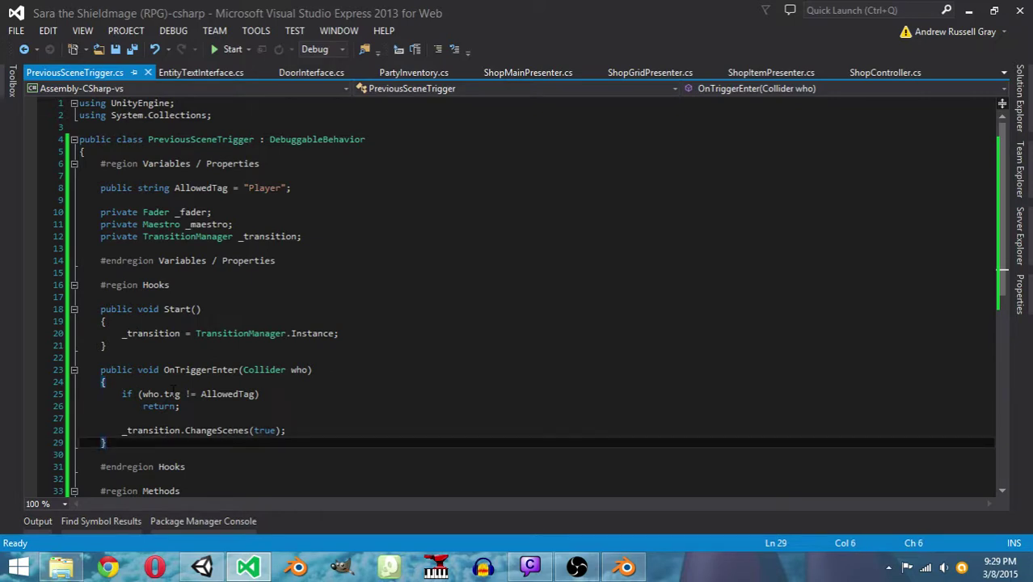
pyautogui.click(287, 430)
pyautogui.press('Down')
pyautogui.press('Up')
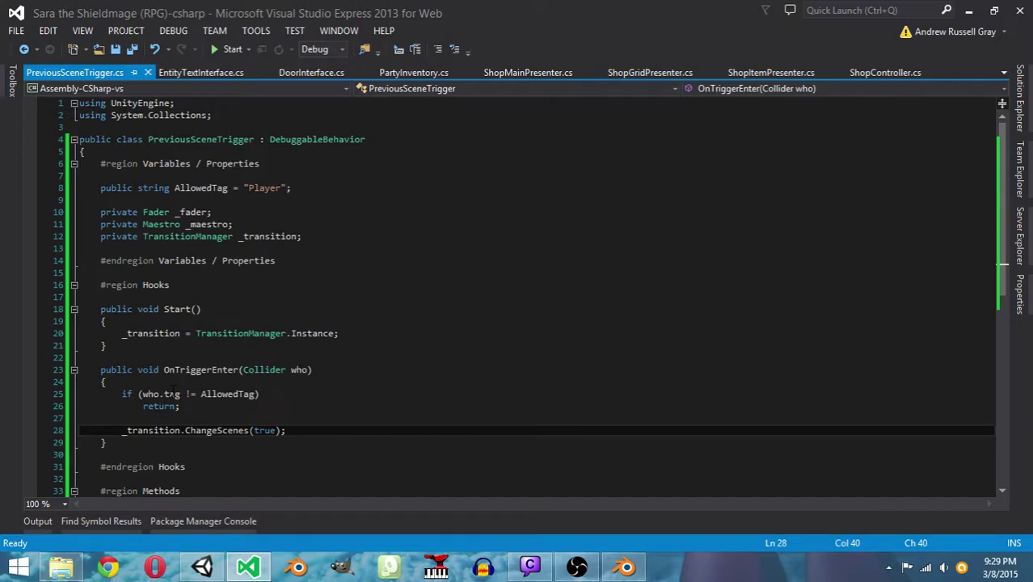
pyautogui.press('Down')
pyautogui.press('Up')
# Switch to Unity and add the Previous Scene Trigger script component to the Previous Scene Trigger object in the shop scene
pyautogui.click(204, 568)
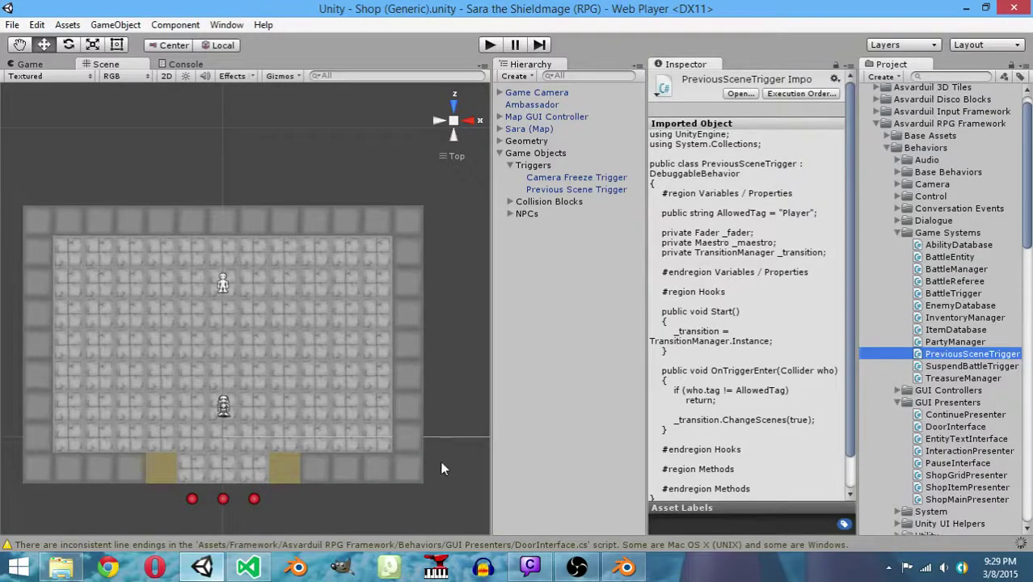
pyautogui.click(568, 190)
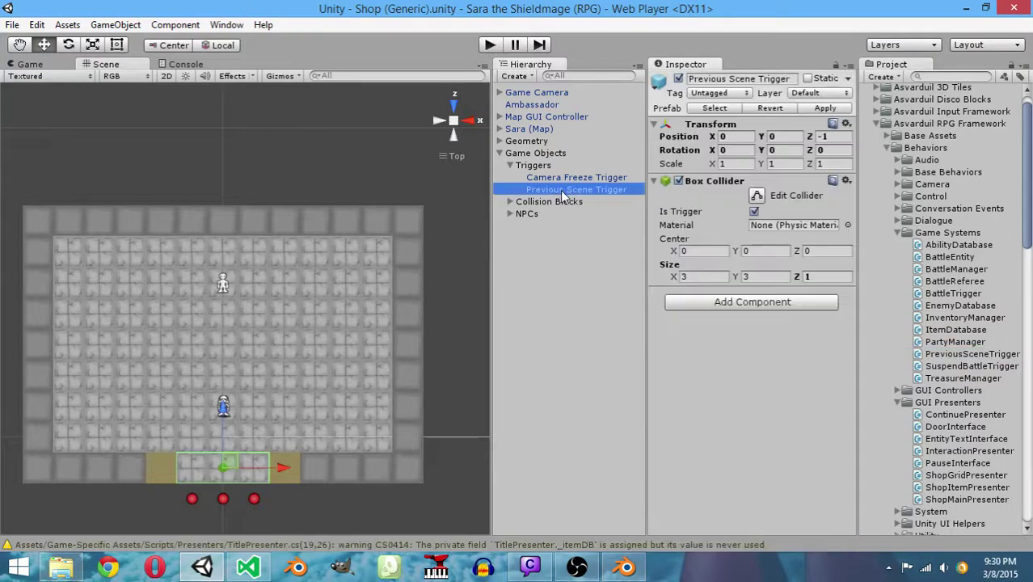
pyautogui.click(599, 220)
pyautogui.click(566, 190)
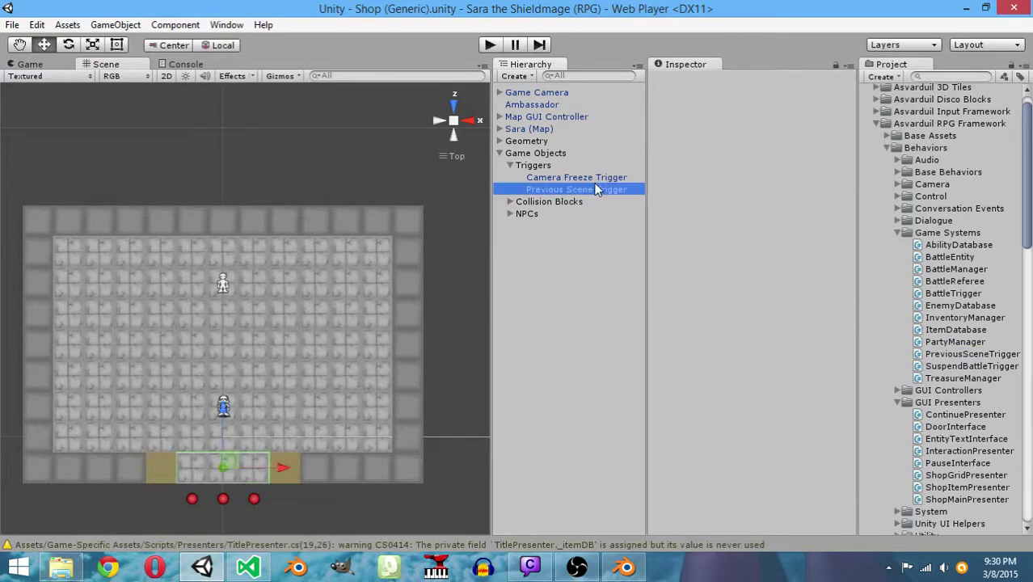
pyautogui.click(734, 305)
pyautogui.click(732, 266)
pyautogui.scroll(-15, 732, 266)
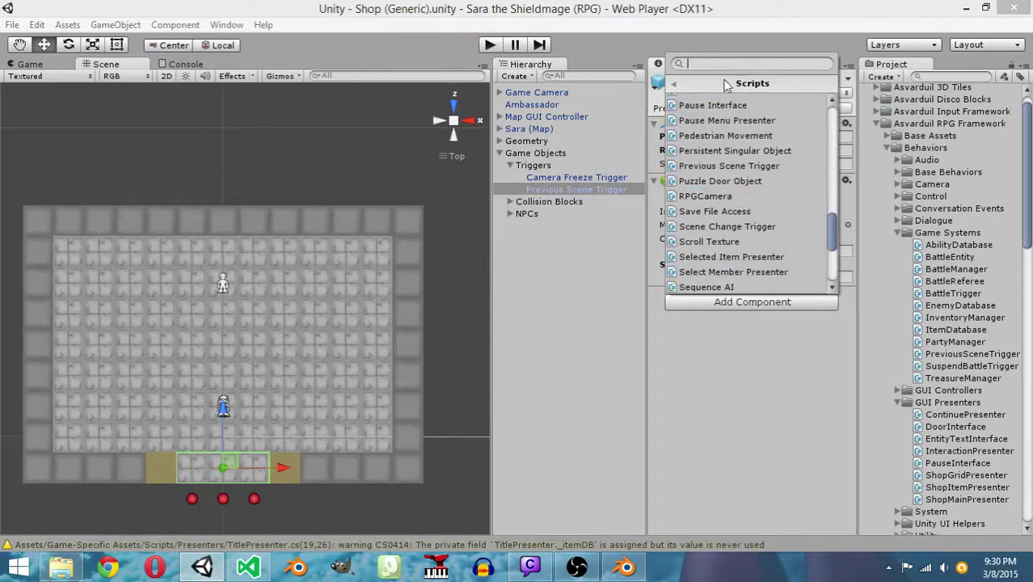
pyautogui.click(728, 166)
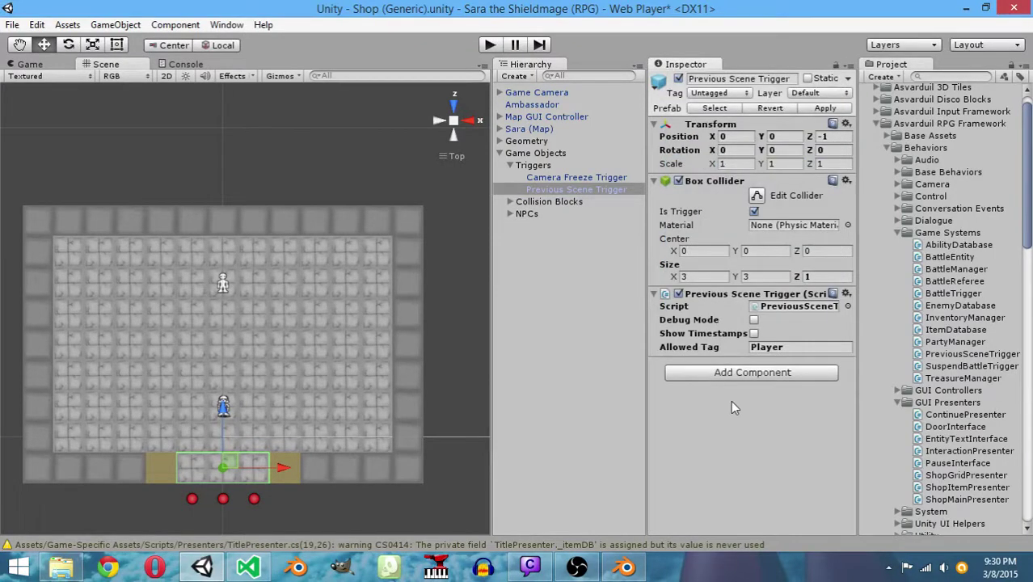
# Apply the trigger object's changes to its prefab and check the Scene Change Trigger prefab in the Prefabs/System folder
pyautogui.click(820, 108)
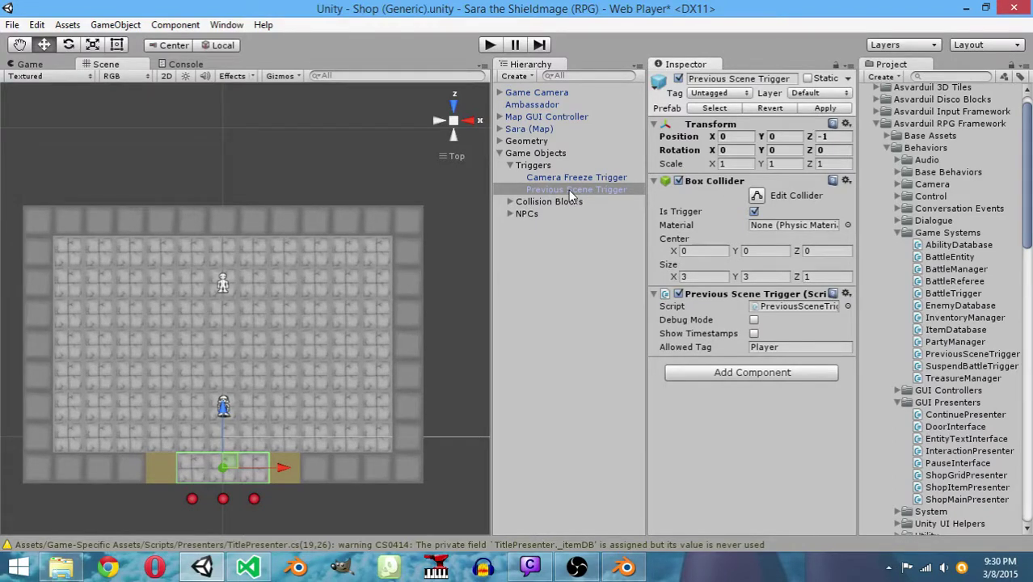
pyautogui.scroll(-10, 867, 291)
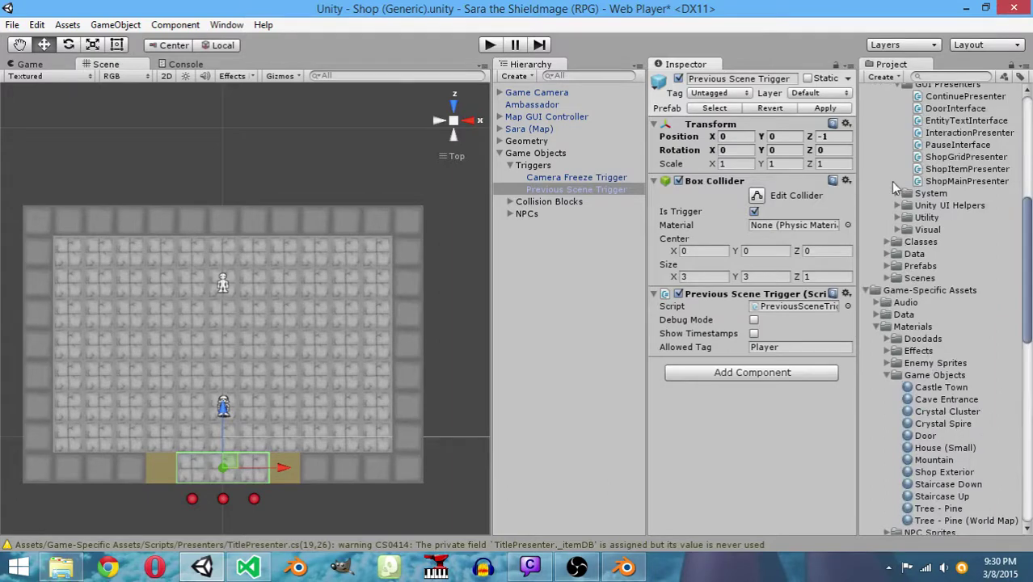
pyautogui.click(887, 266)
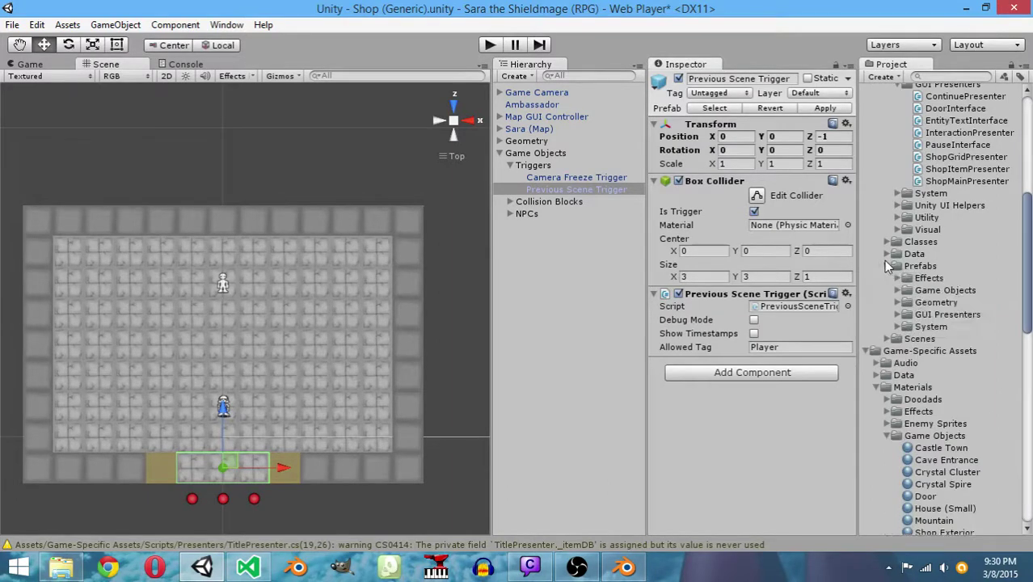
pyautogui.click(897, 326)
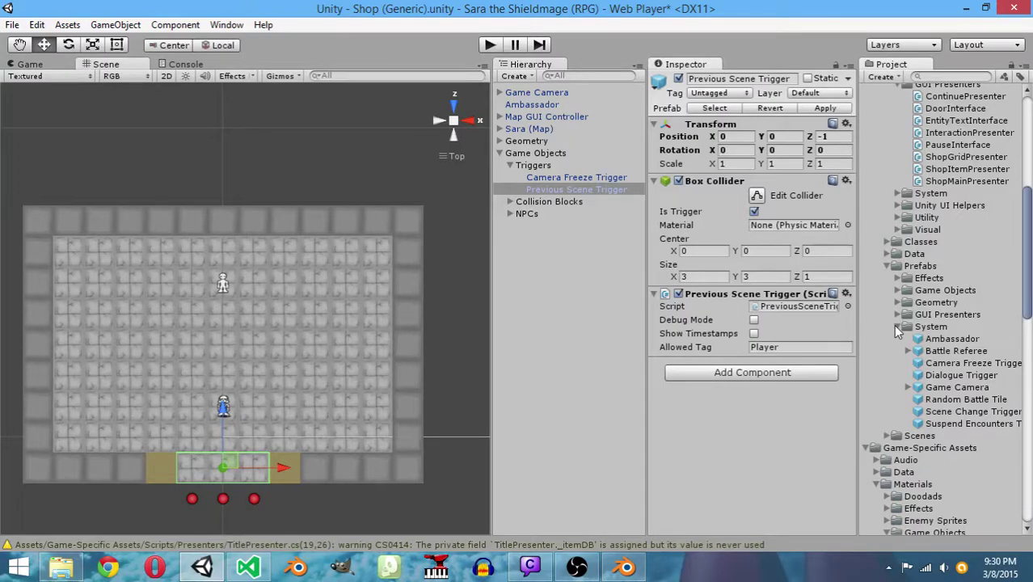
pyautogui.click(930, 412)
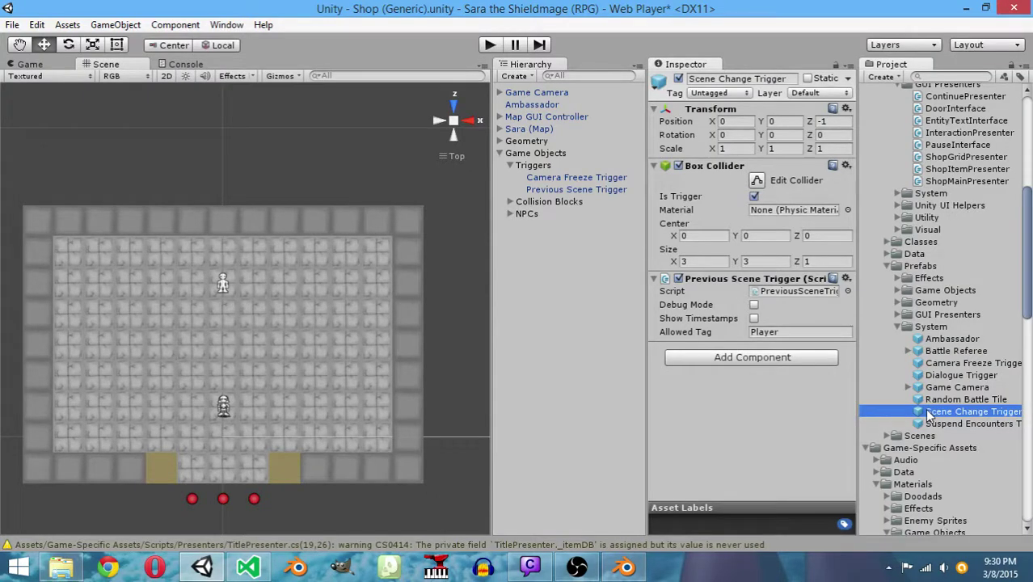
# Save the shop scene and open the Nuuria Castle scene from the project's Scenes folder
pyautogui.click(623, 191)
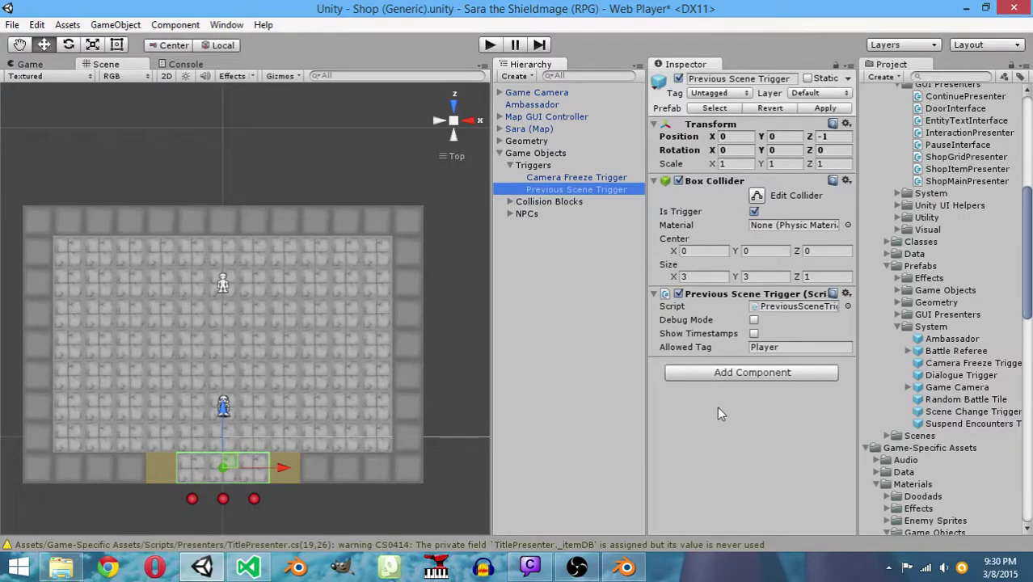
pyautogui.scroll(-5, 937, 363)
pyautogui.click(896, 306)
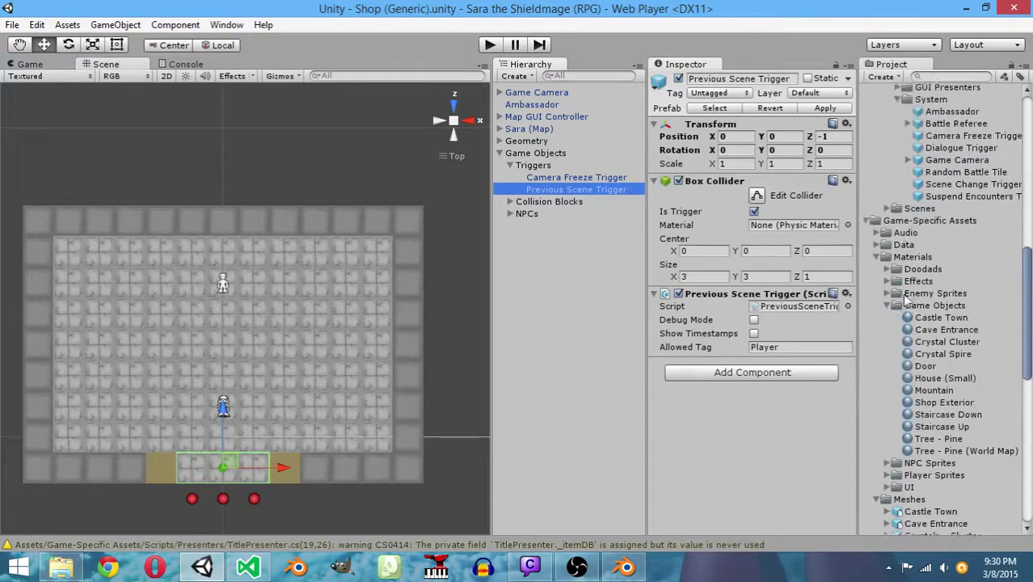
pyautogui.scroll(-10, 906, 297)
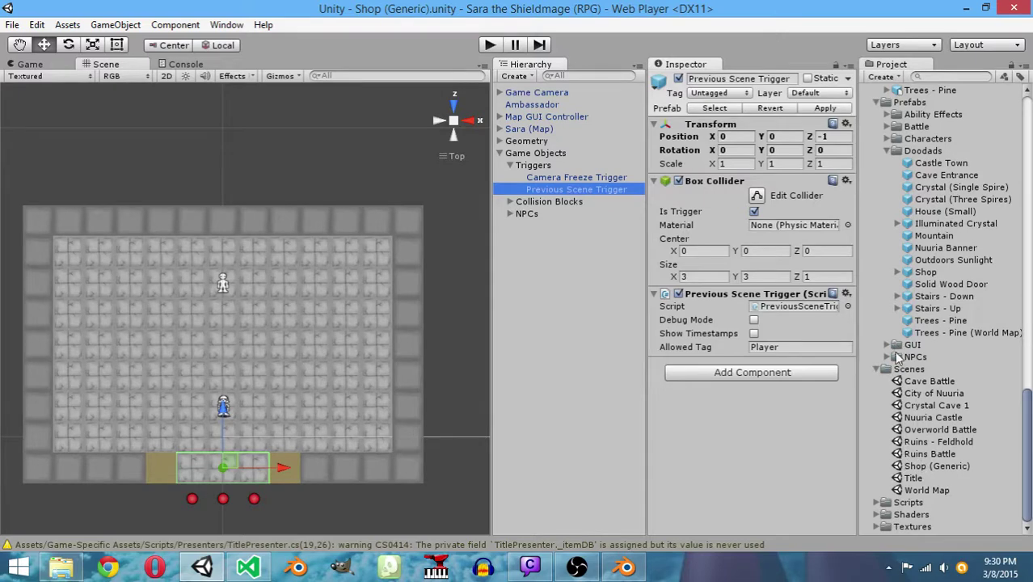
pyautogui.doubleClick(908, 419)
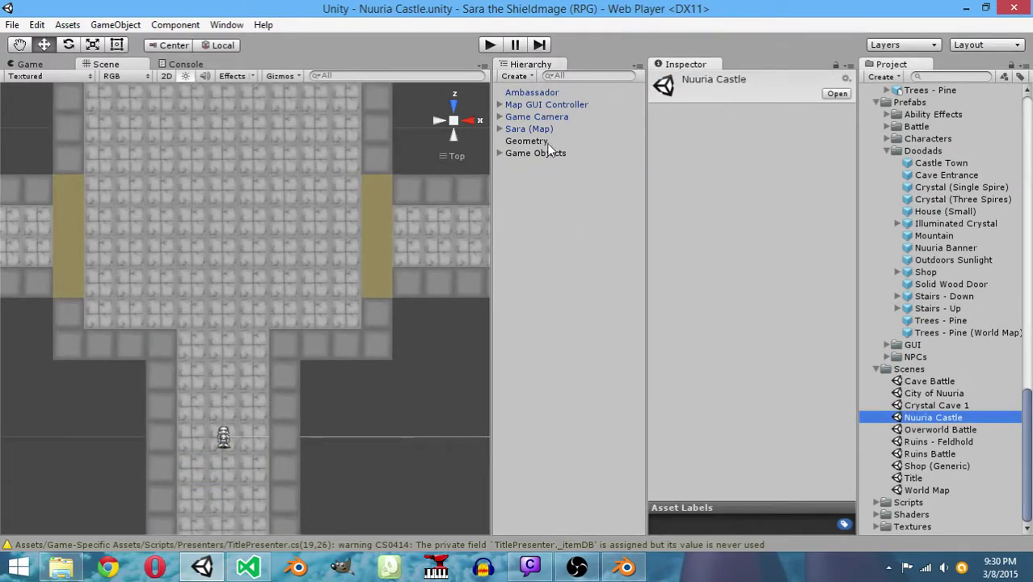
# Examine Nuuria Castle's Scene Change Trigger under Game Objects/Triggers and compare it with the Scene Change Trigger prefab
pyautogui.click(498, 154)
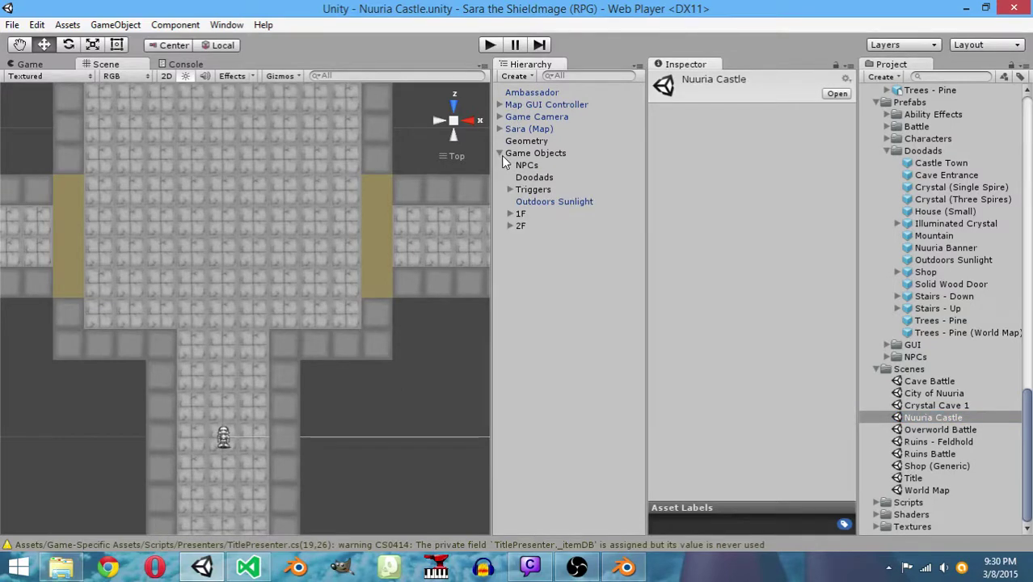
pyautogui.click(509, 190)
pyautogui.click(557, 226)
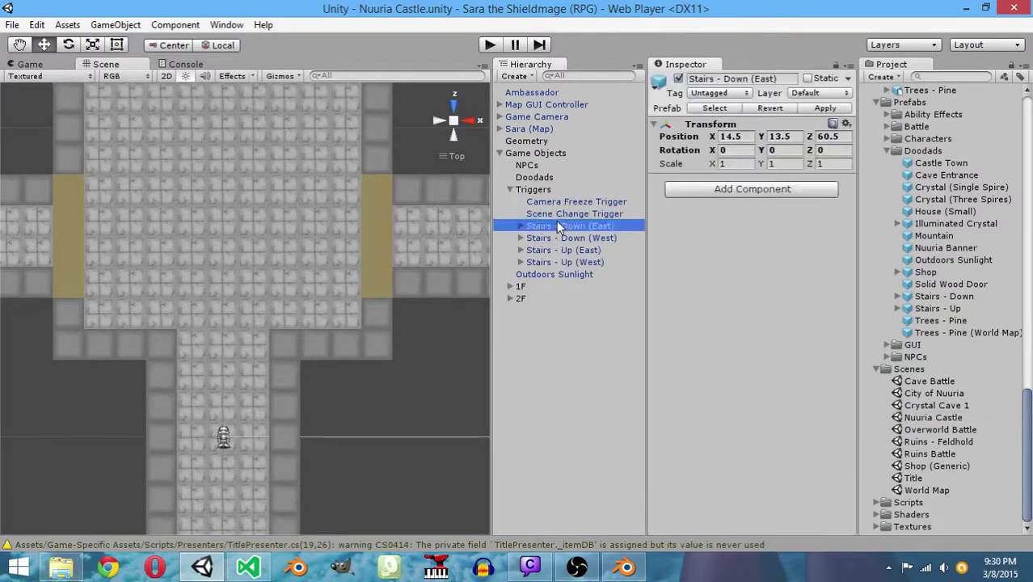
pyautogui.click(556, 214)
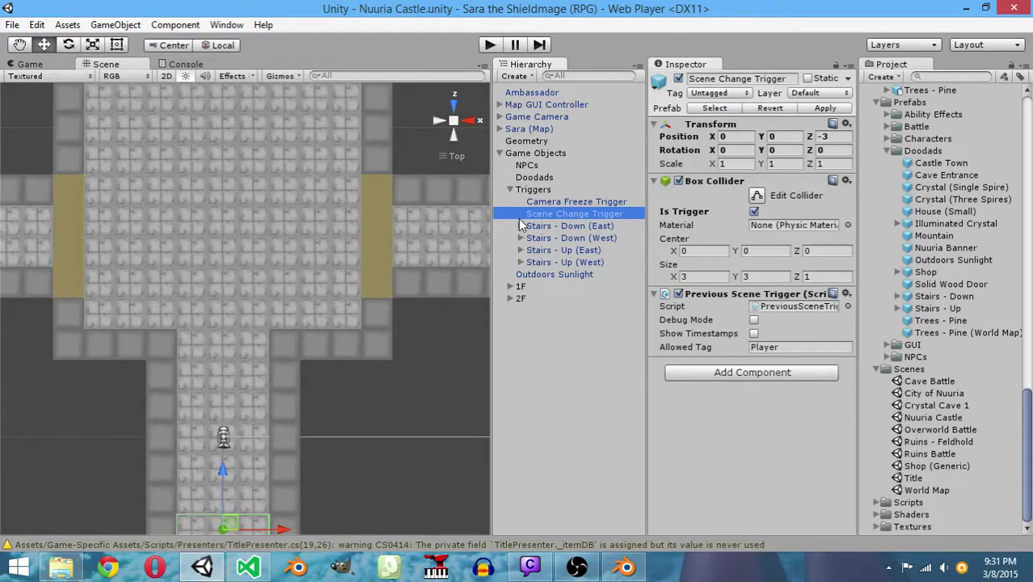
pyautogui.scroll(10, 950, 317)
pyautogui.scroll(3, 949, 317)
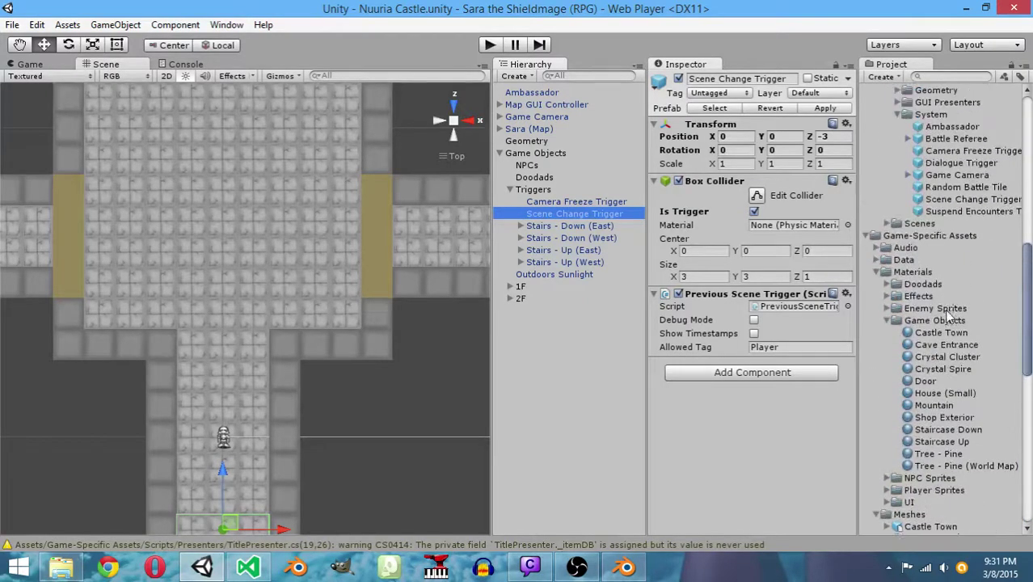
pyautogui.click(939, 246)
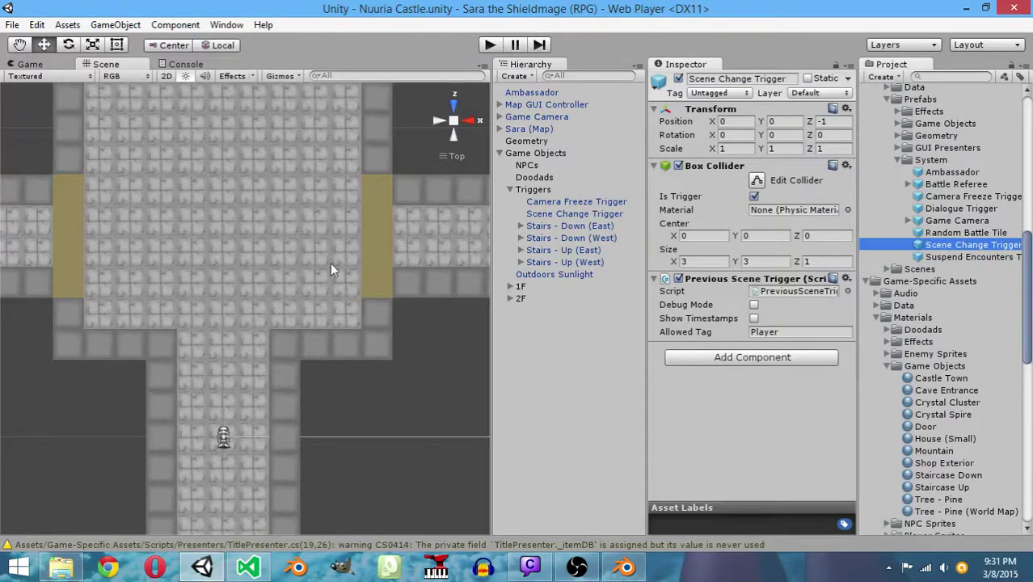
pyautogui.scroll(-1, 328, 295)
pyautogui.keyDown('alt'); pyautogui.moveTo(328, 289); pyautogui.dragTo(437, 141); pyautogui.keyUp('alt')
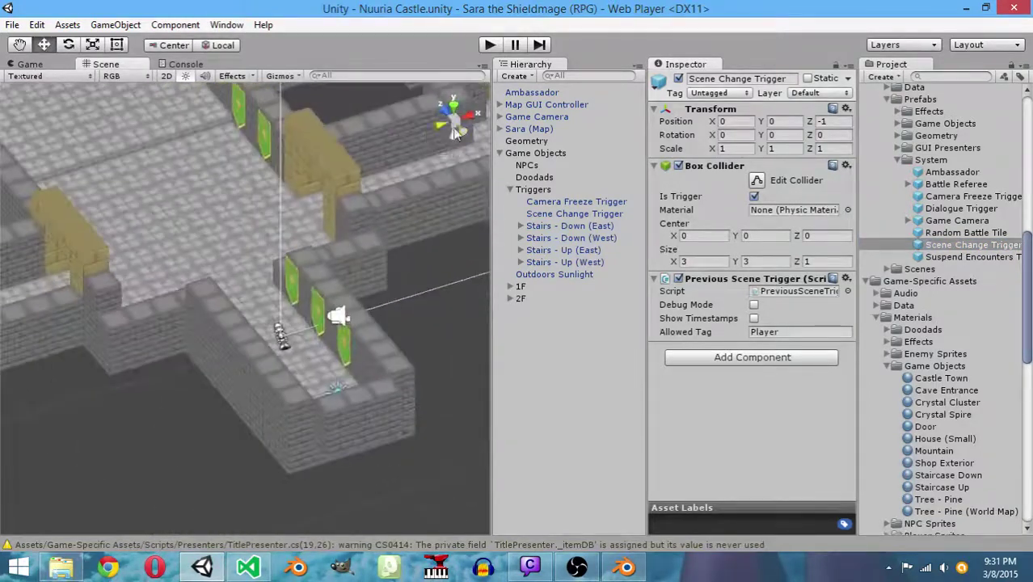
pyautogui.click(929, 233)
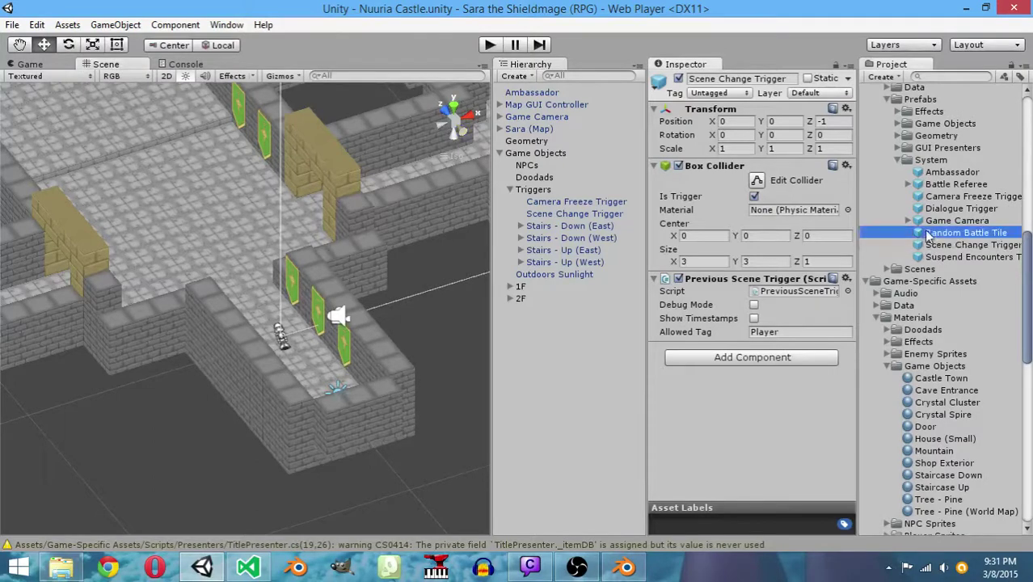
pyautogui.click(930, 245)
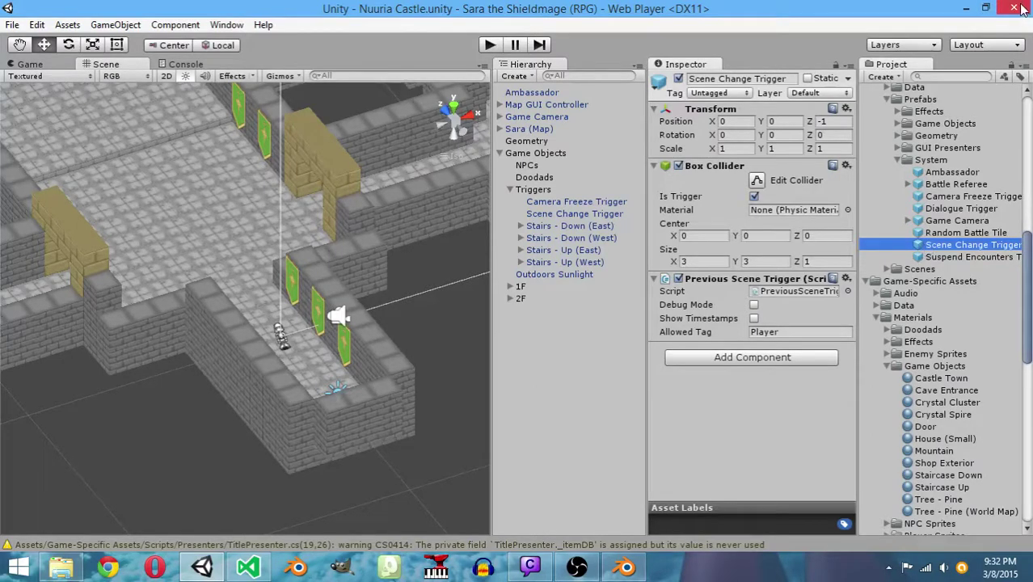
# Save all files in Visual Studio, and close Visual Studio, Unity and Blender
pyautogui.click(251, 566)
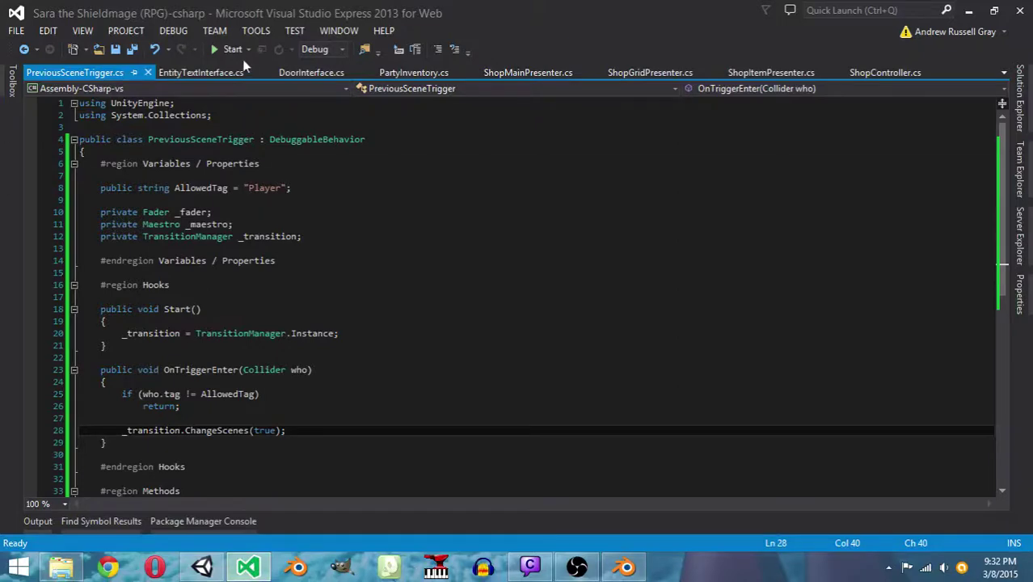
pyautogui.click(129, 49)
pyautogui.click(1020, 15)
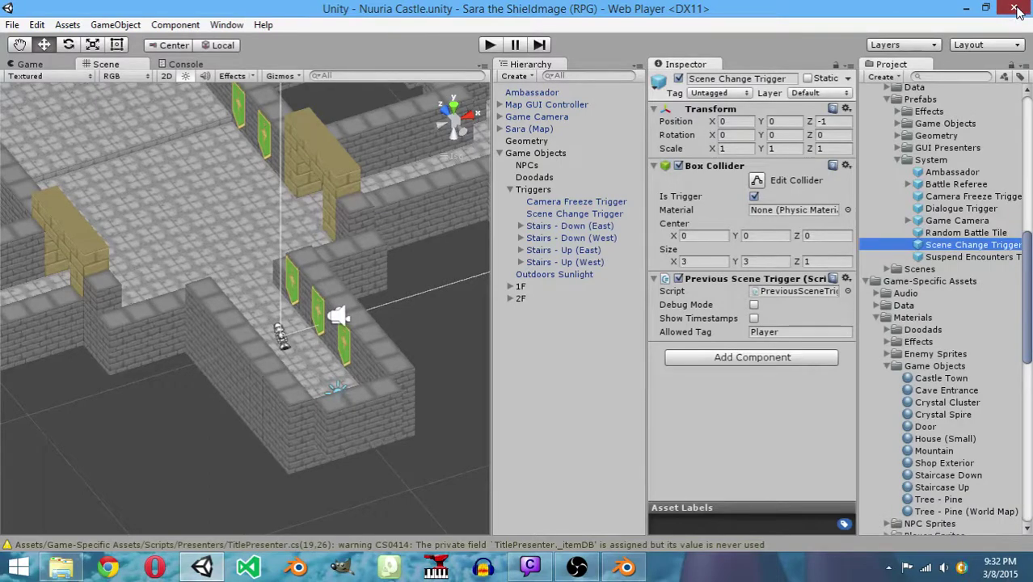
pyautogui.click(1019, 10)
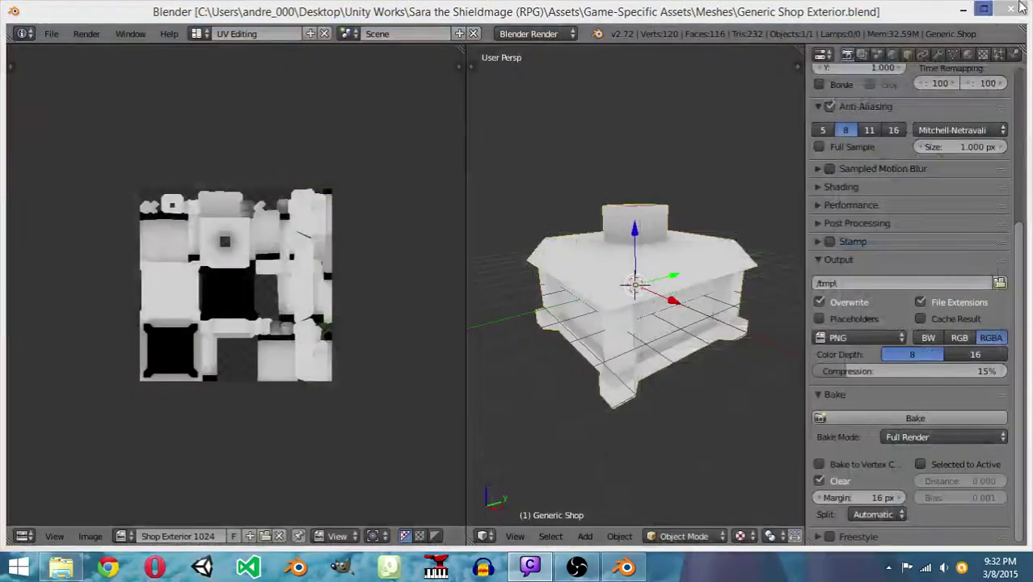
pyautogui.click(984, 9)
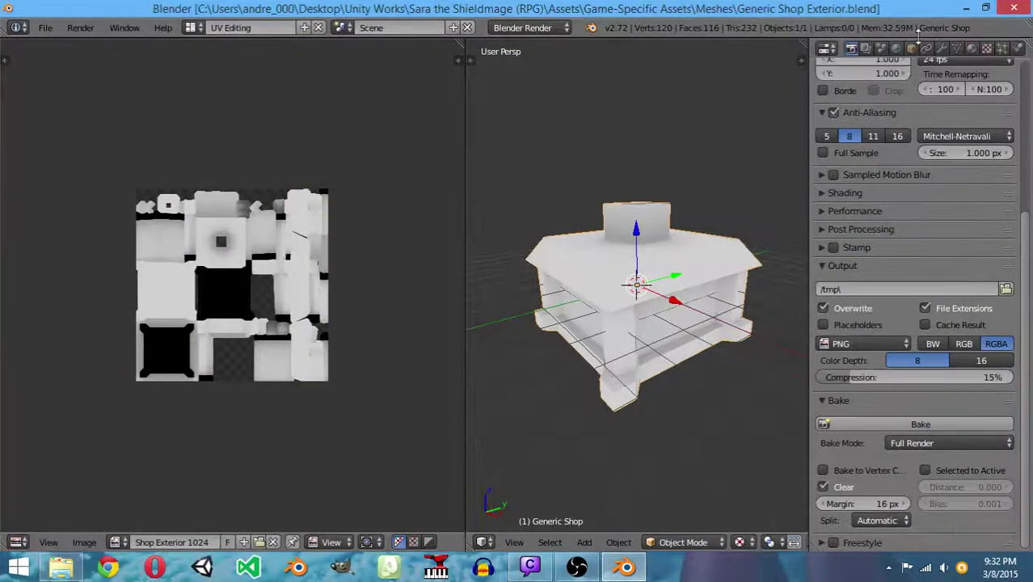
pyautogui.click(1015, 8)
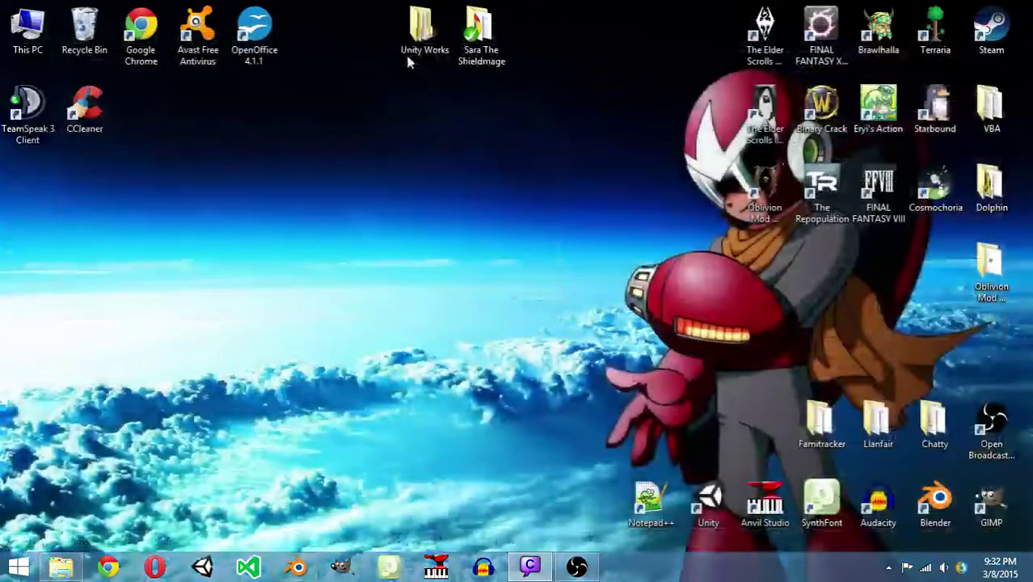
# Open the Unity Works folder on the desktop and start a Git commit of Sara the Shieldmage (RPG) to the jrpg branch
pyautogui.doubleClick(414, 48)
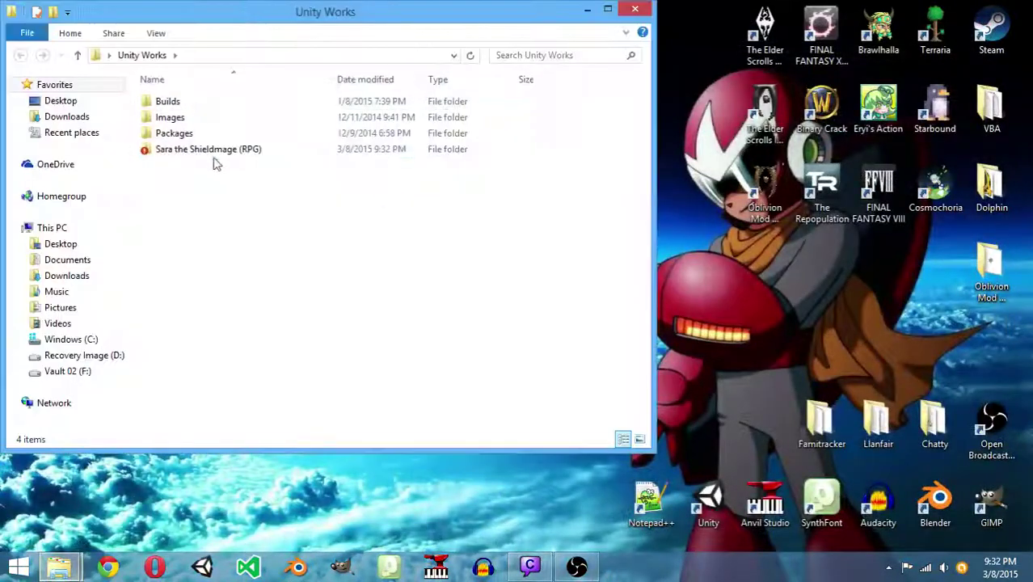
pyautogui.click(206, 154)
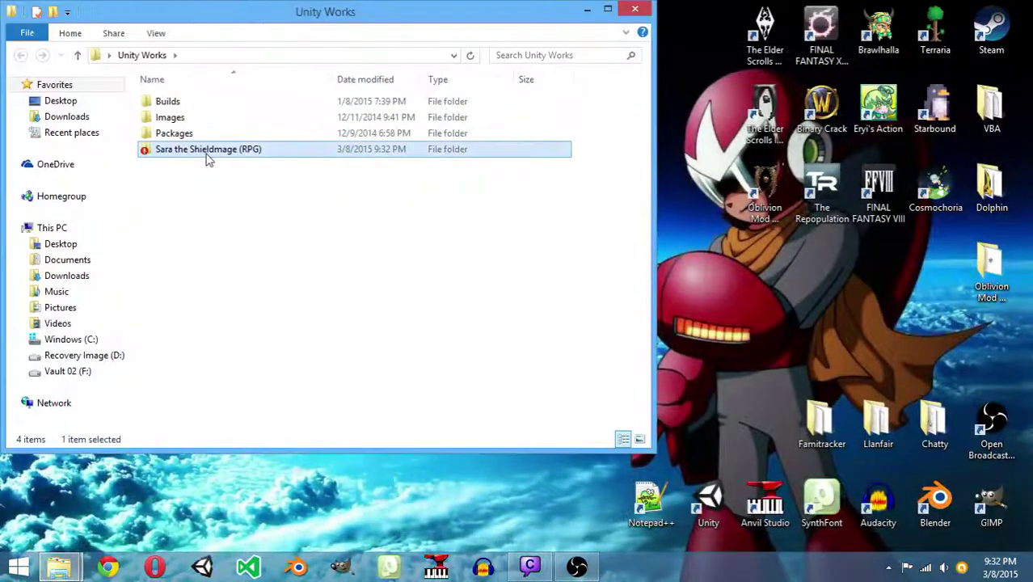
pyautogui.doubleClick(207, 150)
pyautogui.rightClick(206, 150)
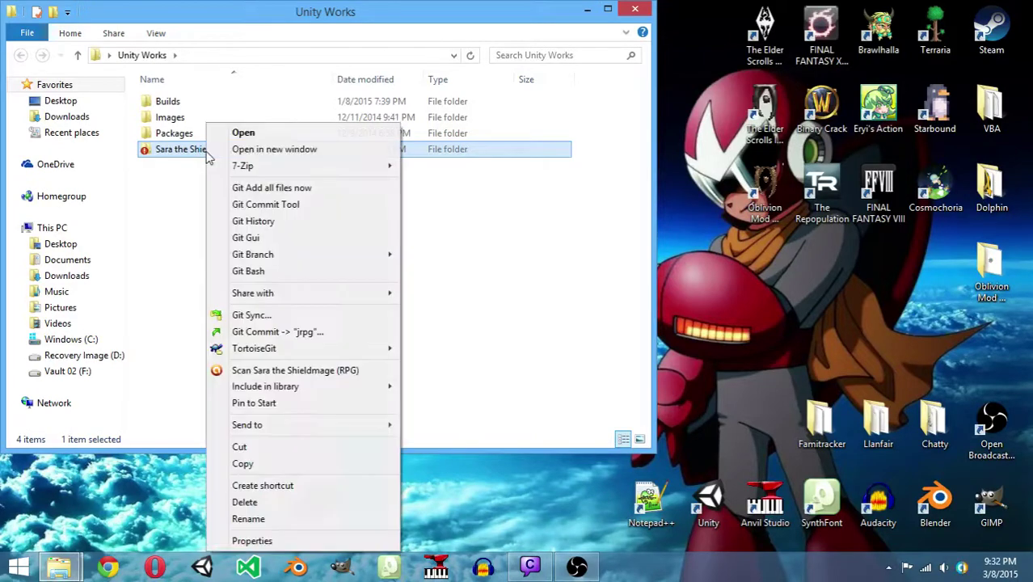
pyautogui.click(291, 333)
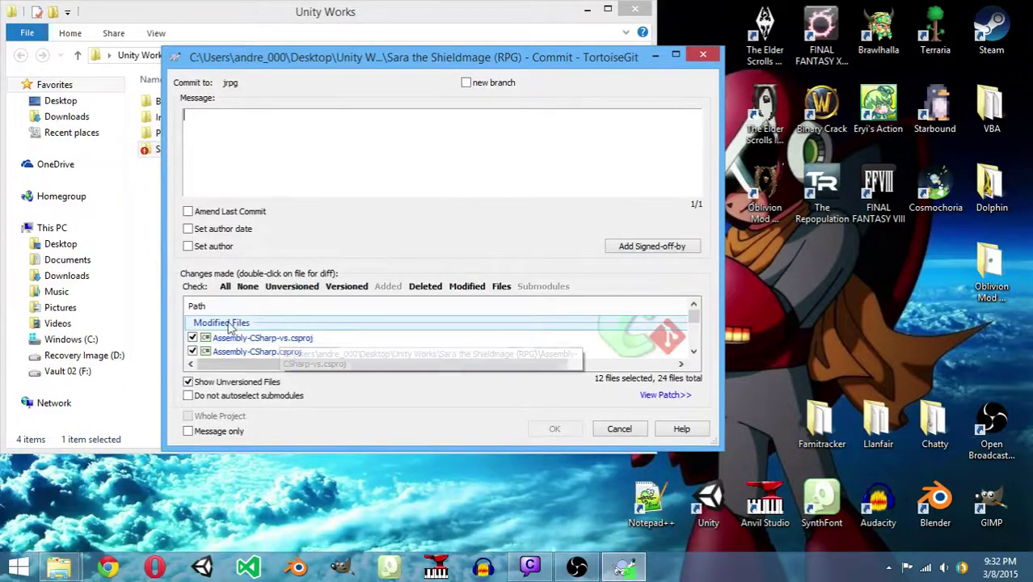
# Include all modified and unversioned files in the commit and review the file list
pyautogui.scroll(-4, 695, 337)
pyautogui.scroll(-3, 695, 338)
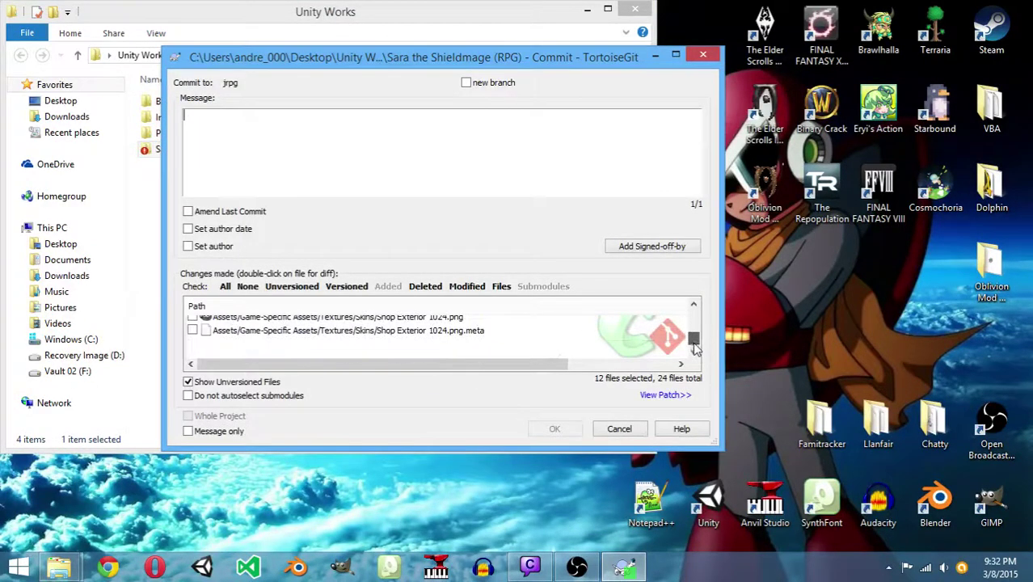
pyautogui.click(225, 287)
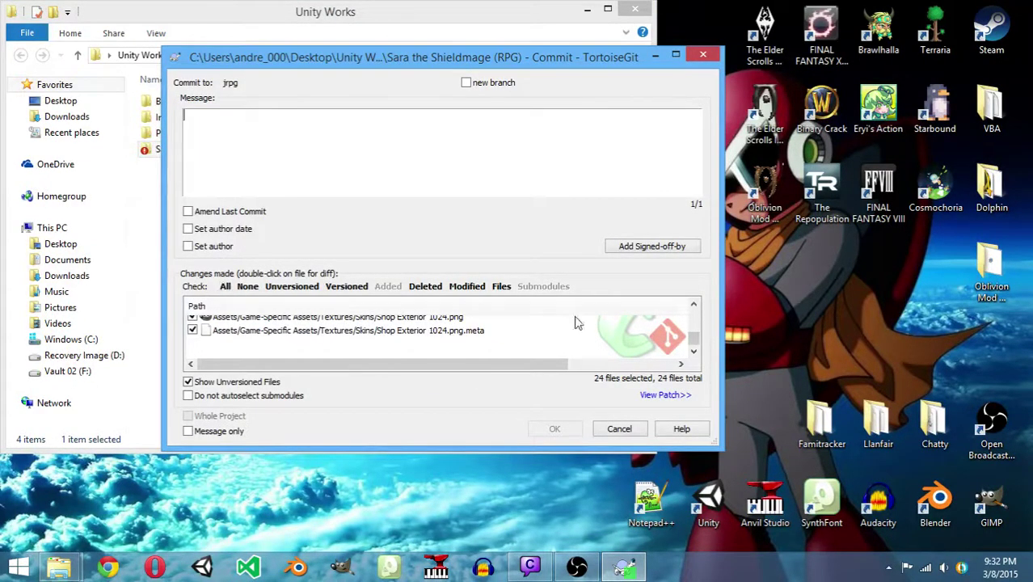
pyautogui.scroll(3, 692, 338)
pyautogui.scroll(2, 693, 338)
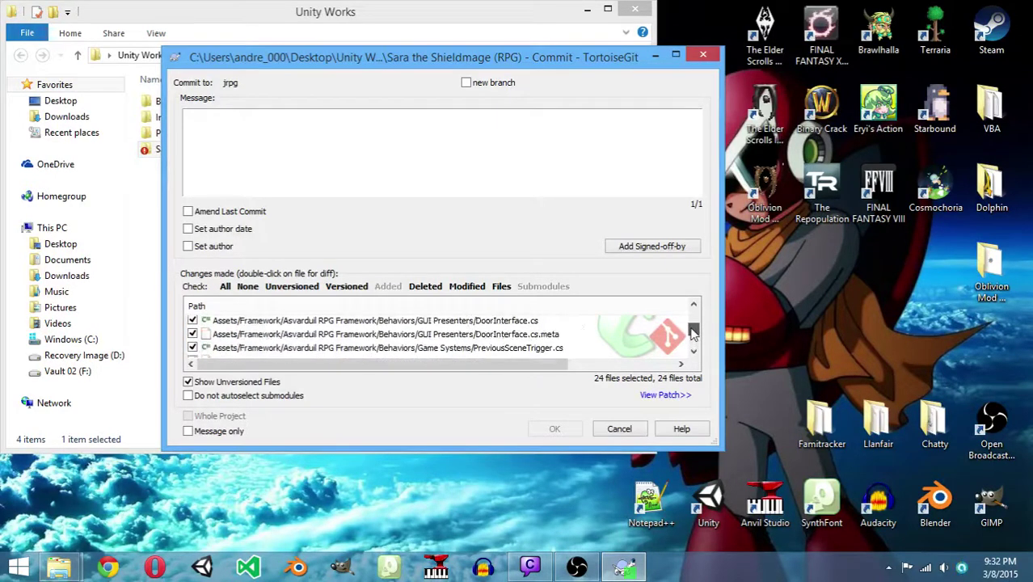
pyautogui.scroll(-3, 692, 338)
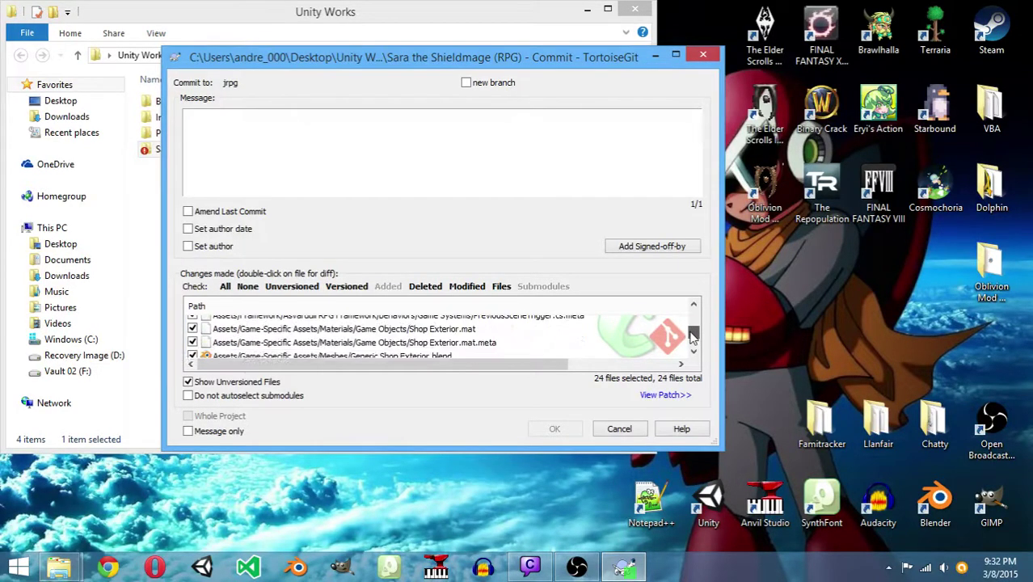
# Exclude Scene Change Trigger.prefab from the commit and revert its changes, confirming the loss of its modifications
pyautogui.scroll(5, 692, 338)
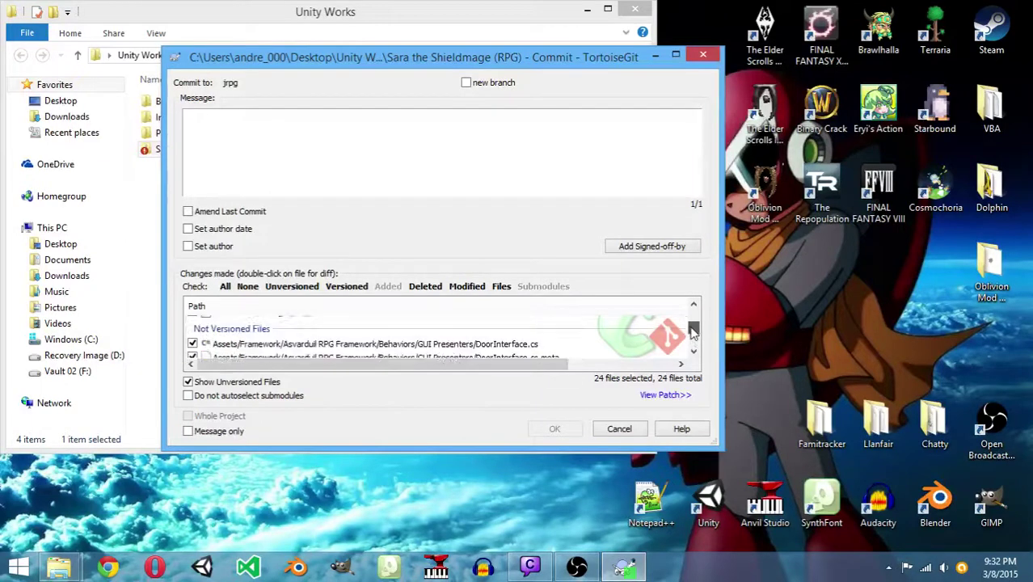
pyautogui.scroll(4, 693, 332)
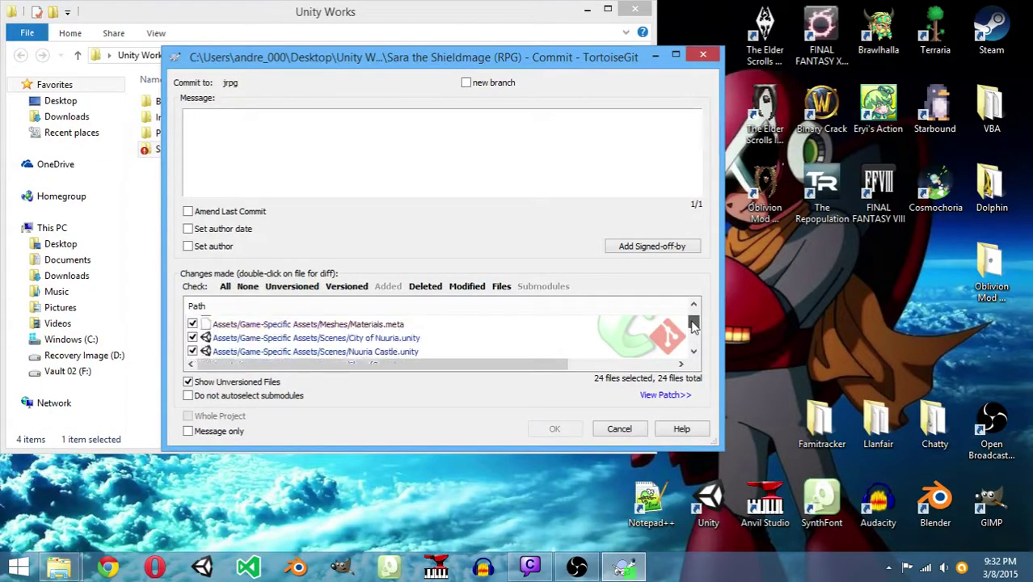
pyautogui.scroll(1, 693, 324)
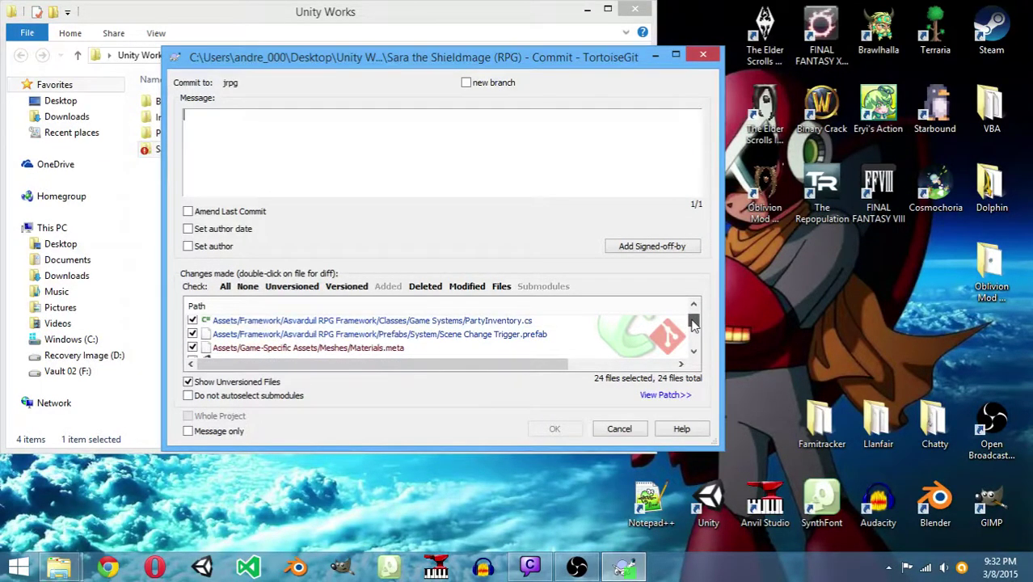
pyautogui.scroll(2, 693, 324)
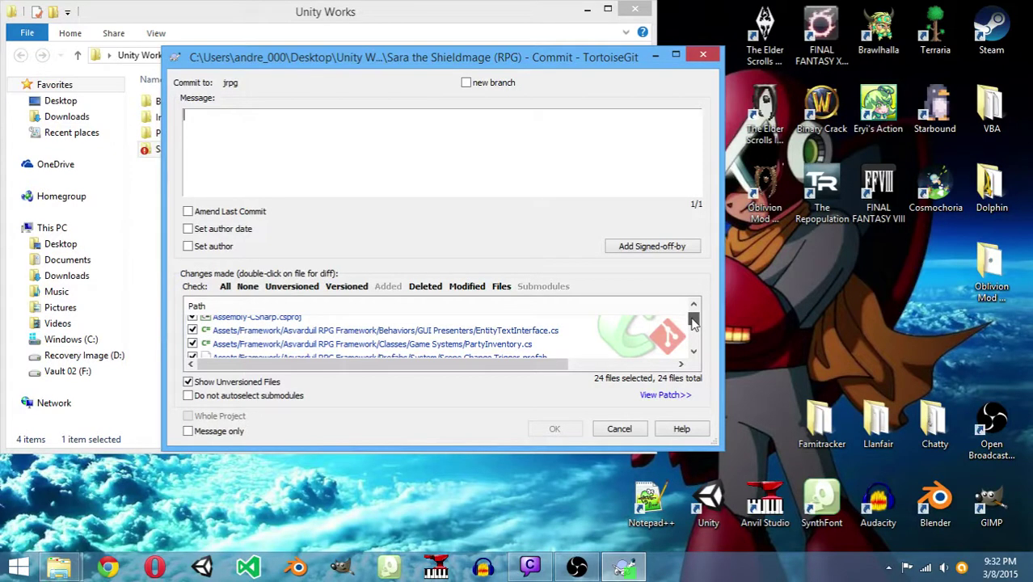
pyautogui.scroll(-1, 693, 322)
pyautogui.click(192, 346)
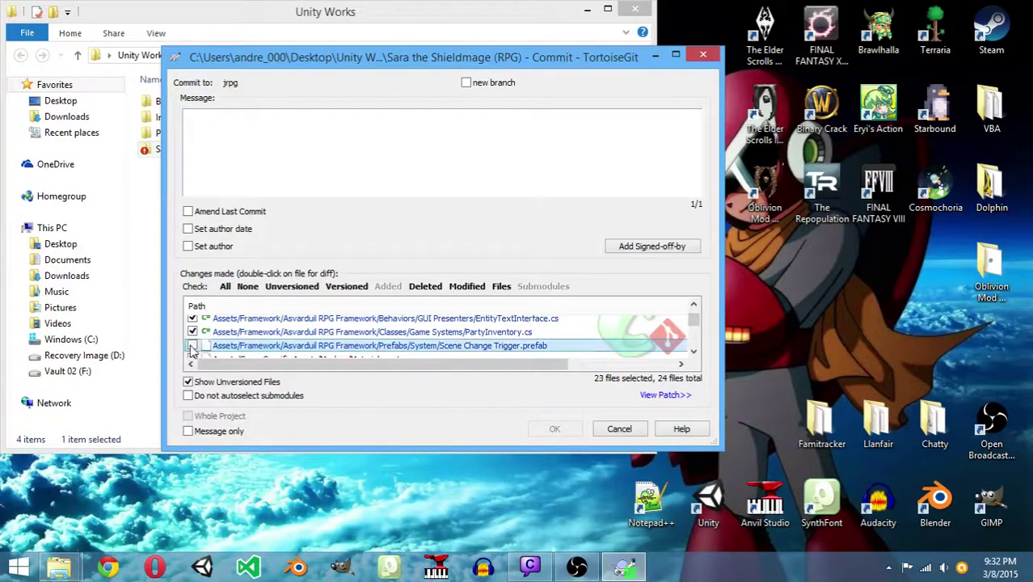
pyautogui.rightClick(332, 349)
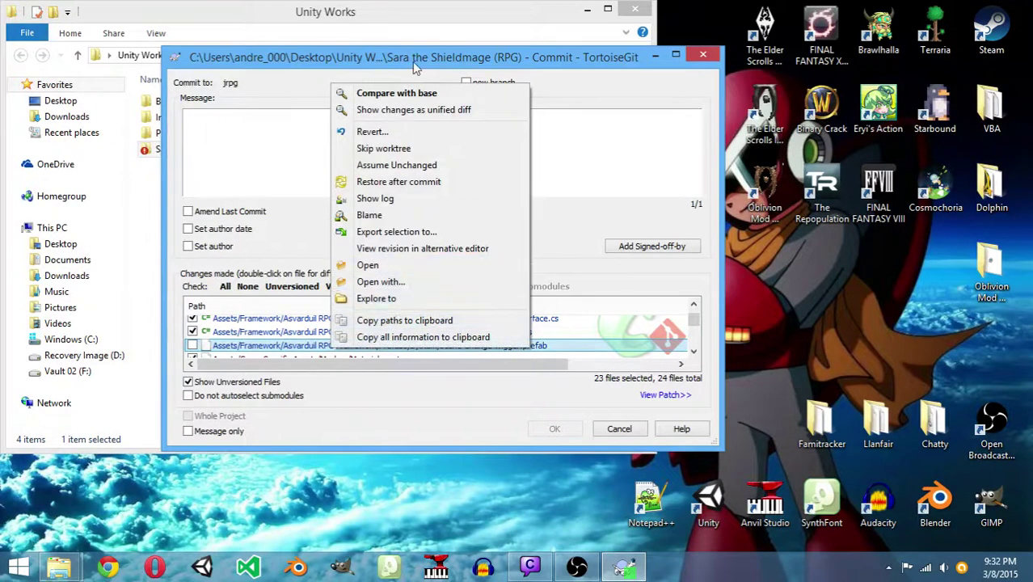
pyautogui.click(370, 132)
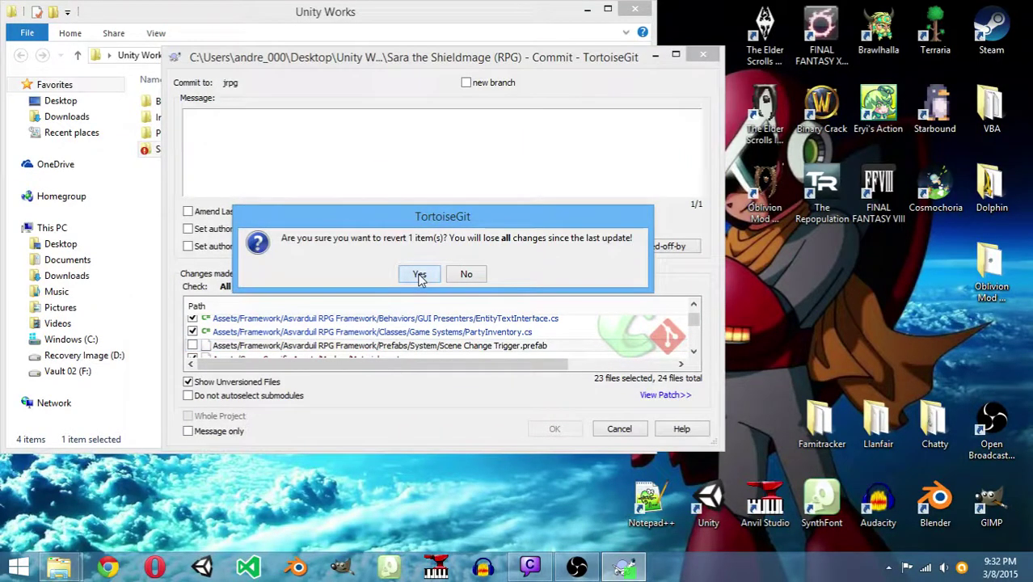
pyautogui.click(420, 275)
# Review the remaining modified scene, script and project files listed for the commit
pyautogui.scroll(-6, 484, 348)
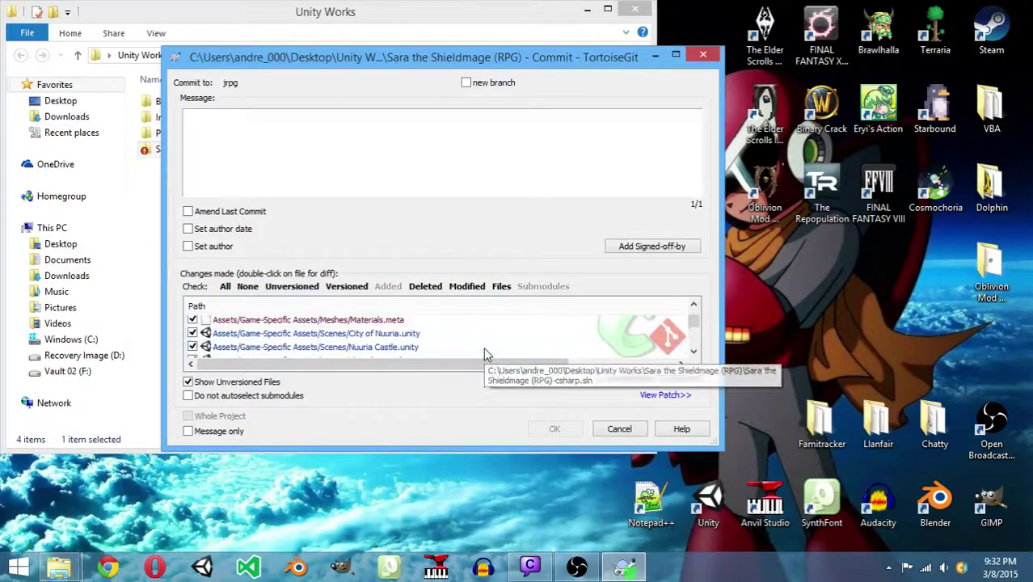
pyautogui.scroll(-5, 485, 340)
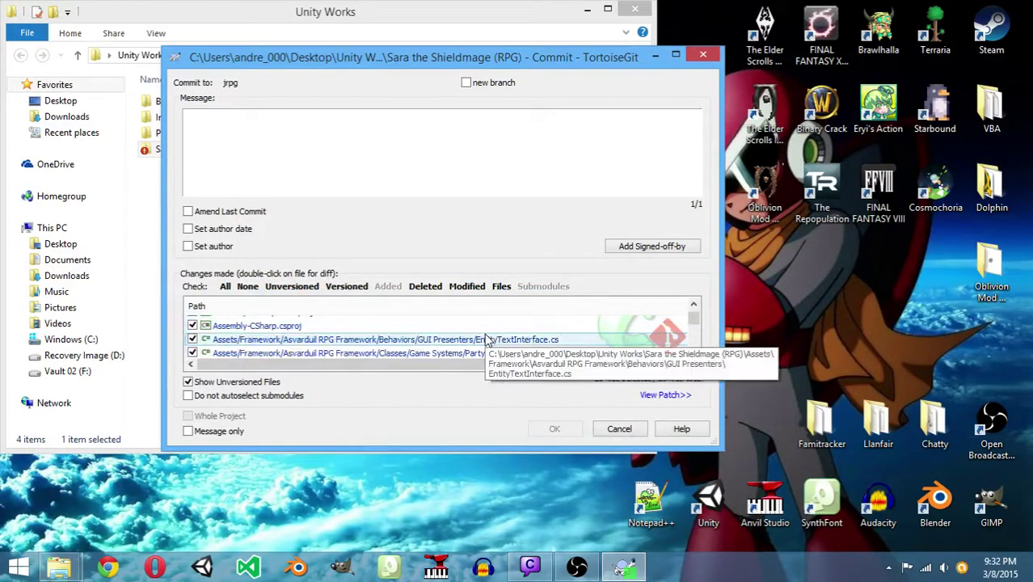
pyautogui.scroll(-1, 483, 346)
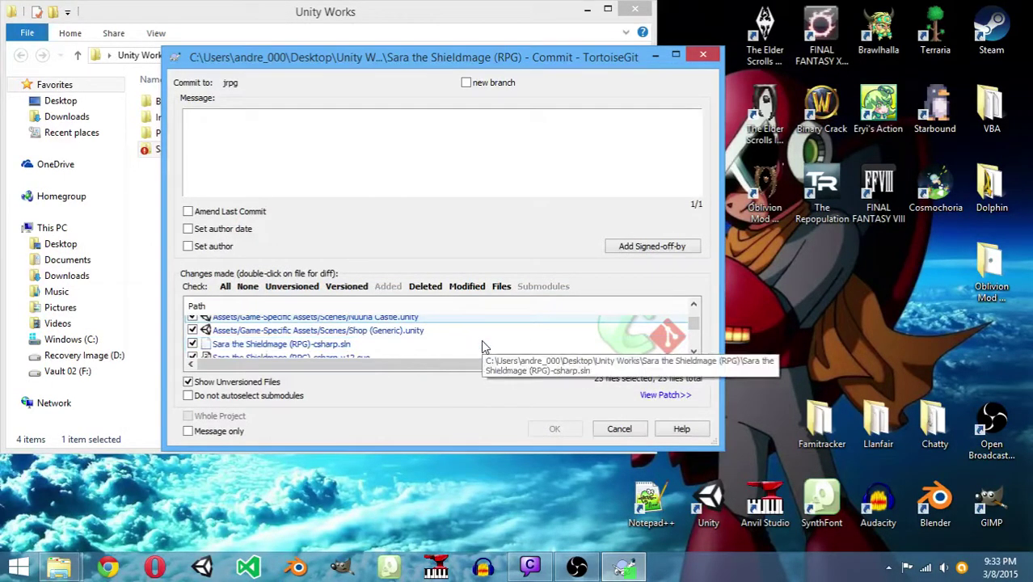
pyautogui.scroll(3, 427, 340)
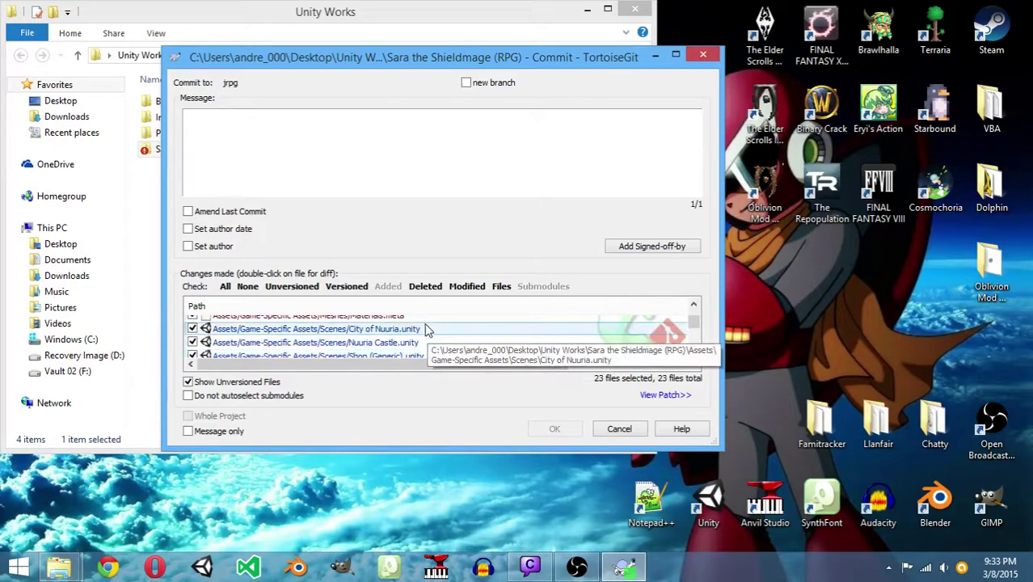
pyautogui.scroll(-1, 421, 352)
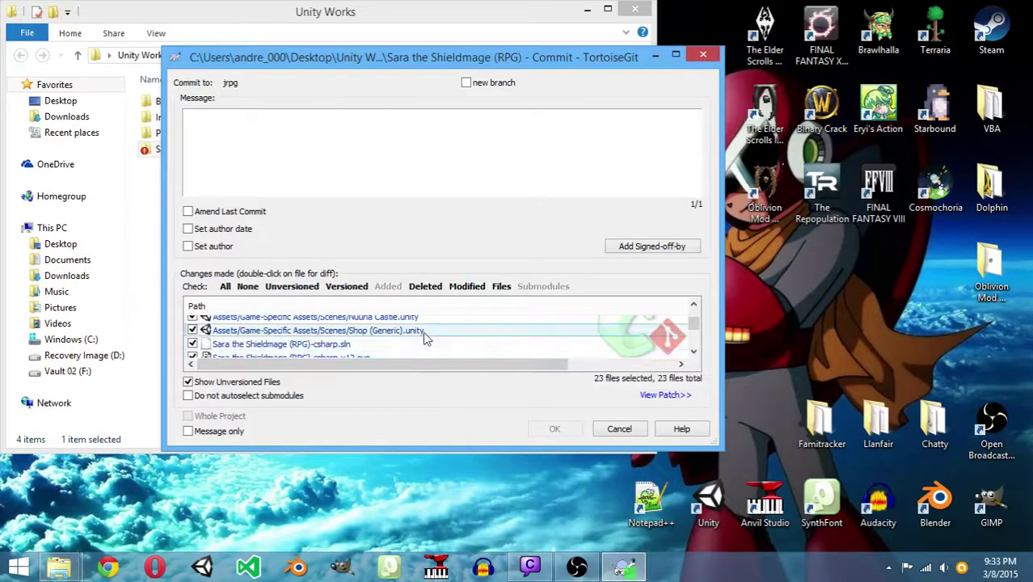
pyautogui.scroll(6, 425, 334)
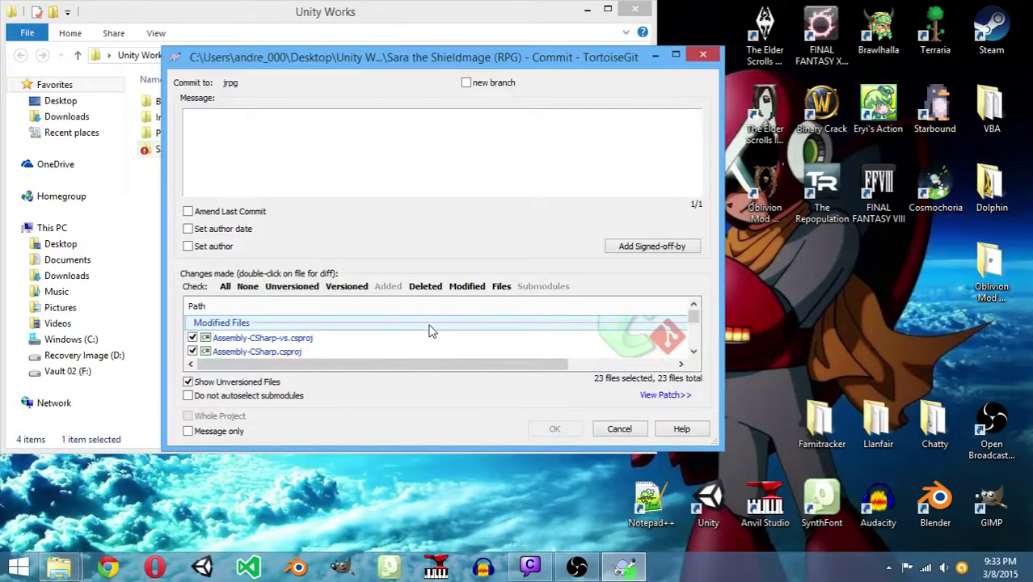
pyautogui.scroll(-6, 429, 330)
# Write the commit message "Got Shop map object in game; created previous scene trigger script; created Door Interface behavior."
pyautogui.click(363, 143)
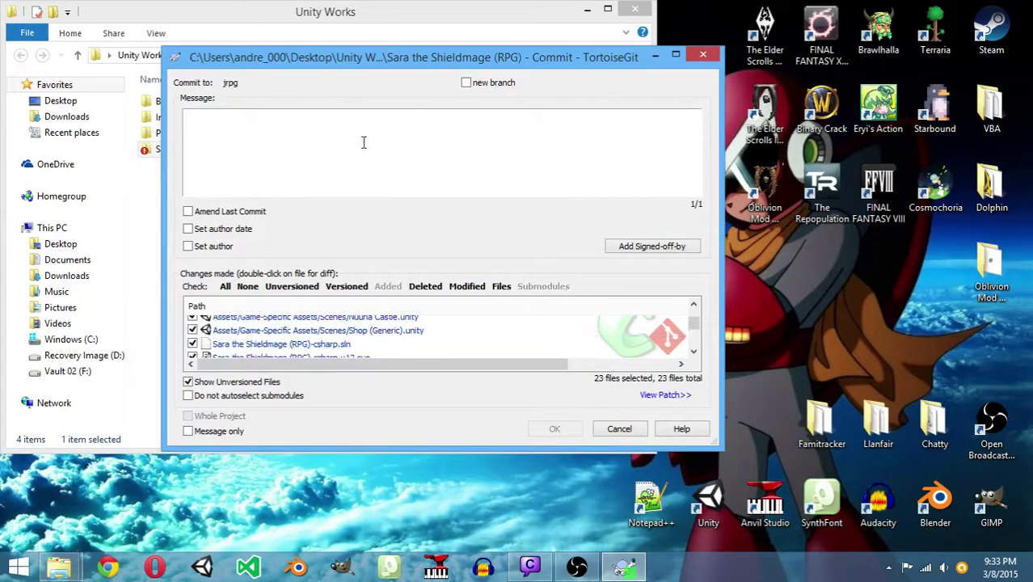
pyautogui.write('Got sho')
pyautogui.press('BackSpace')
pyautogui.press('BackSpace')
pyautogui.press('BackSpace')
pyautogui.write('Shop ')
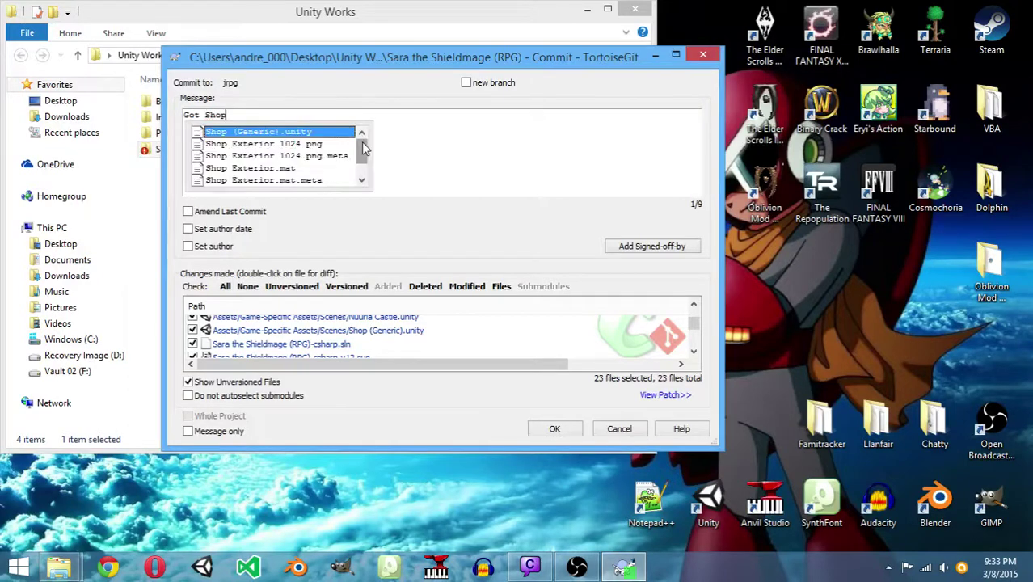
pyautogui.write('m')
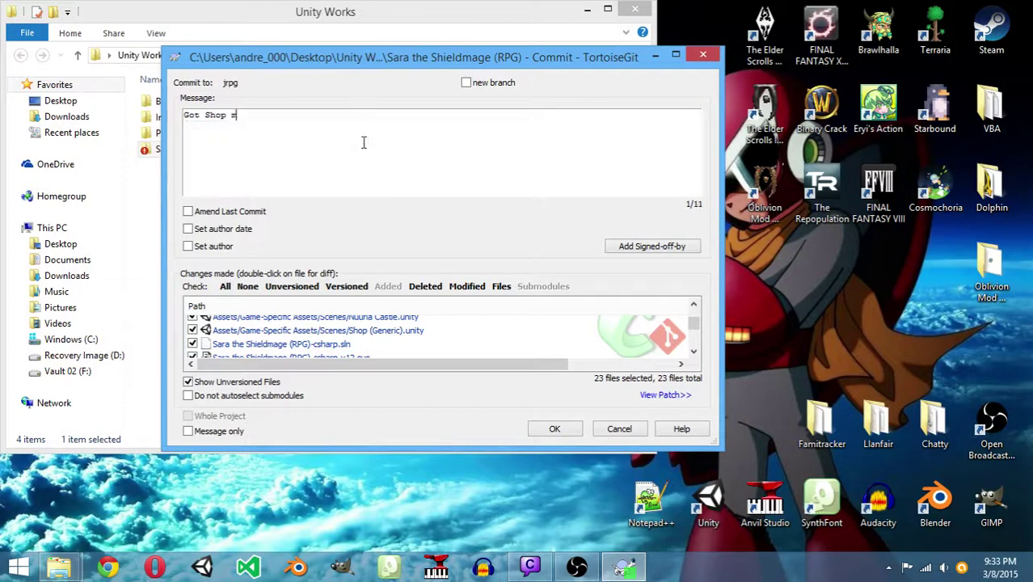
pyautogui.write('ap object in game; ')
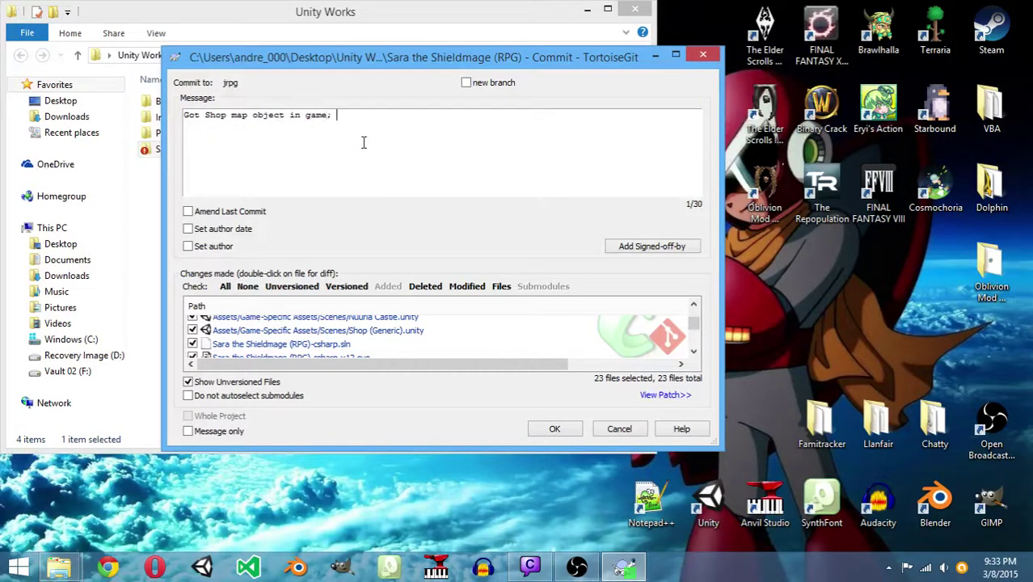
pyautogui.write('created pre')
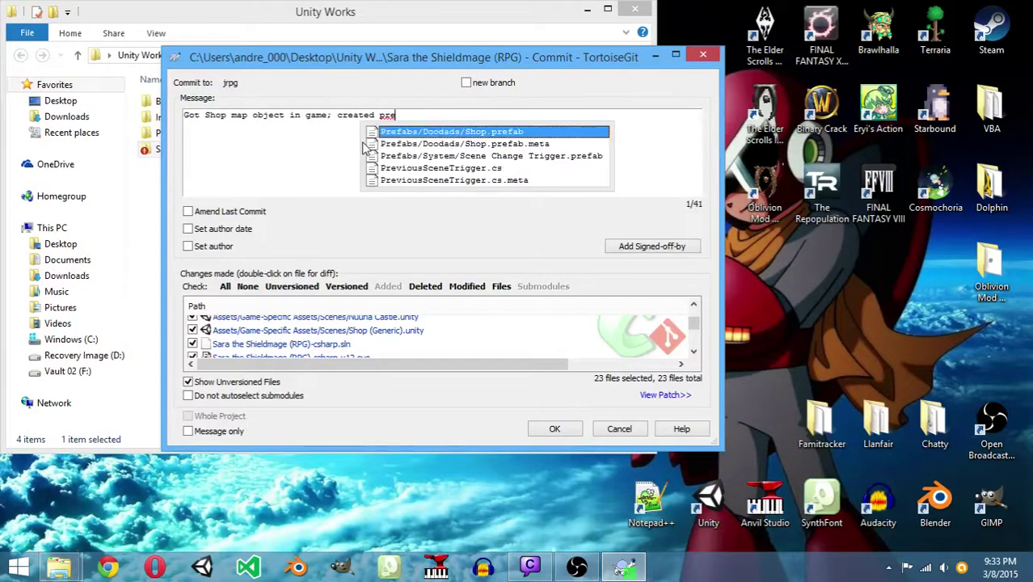
pyautogui.write('vious scene trigger script')
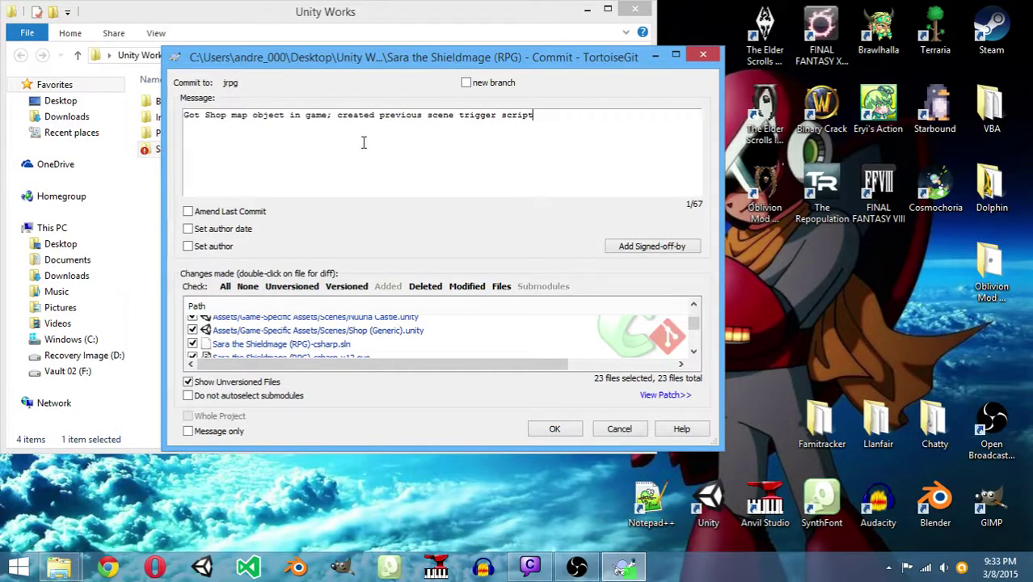
pyautogui.write('; created Door Interface behavior.')
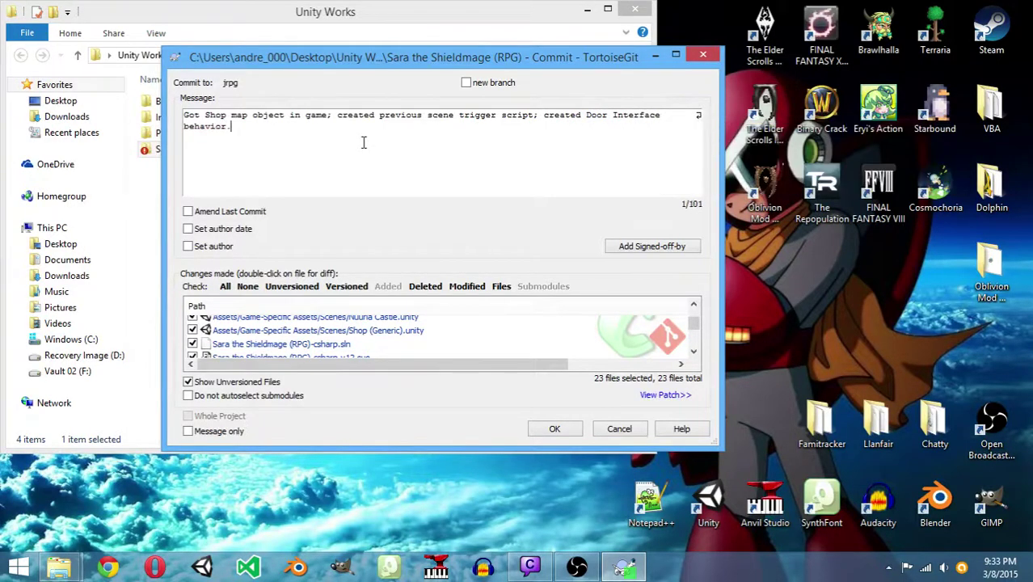
# Add "Need to refactor the Door/Entity interface to talk to a generic event controller that is not the Dialogue Manager." to the commit message
pyautogui.write('  Need to refactor ')
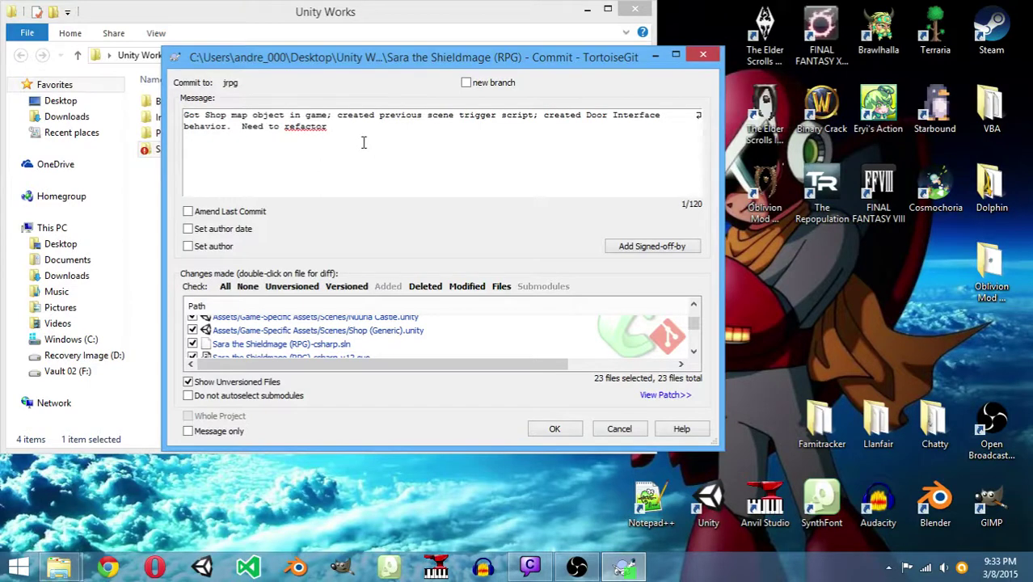
pyautogui.write('the Door/Entity interfac')
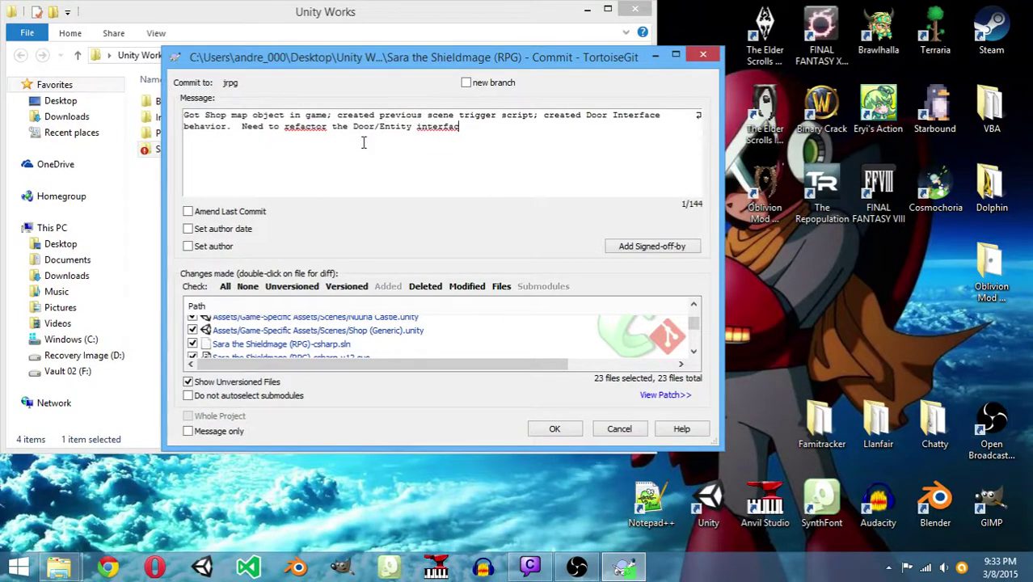
pyautogui.write('e s')
pyautogui.write('o h')
pyautogui.press('BackSpace')
pyautogui.write('talk to a ')
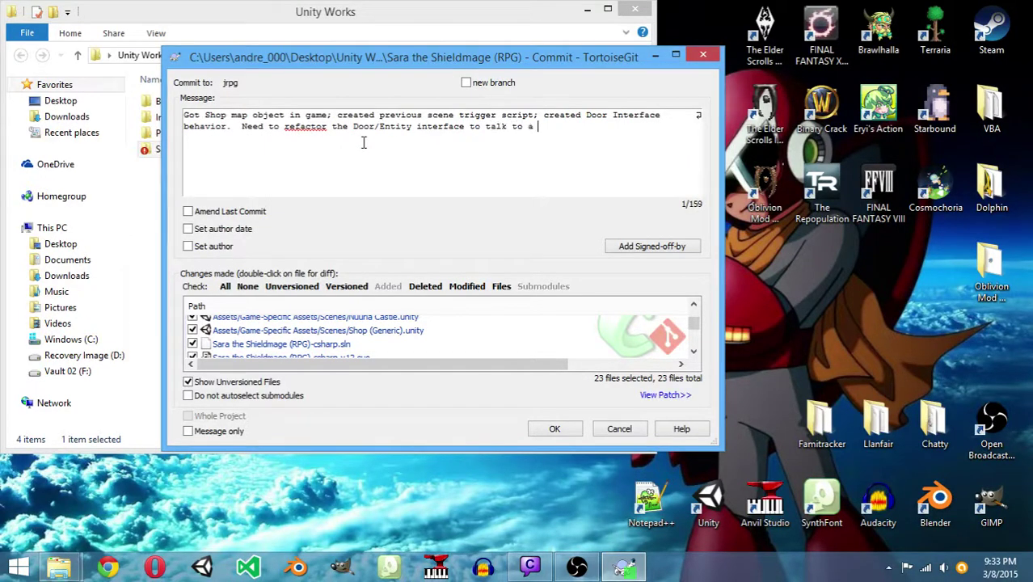
pyautogui.write('generic even ')
pyautogui.write(' controller that is n')
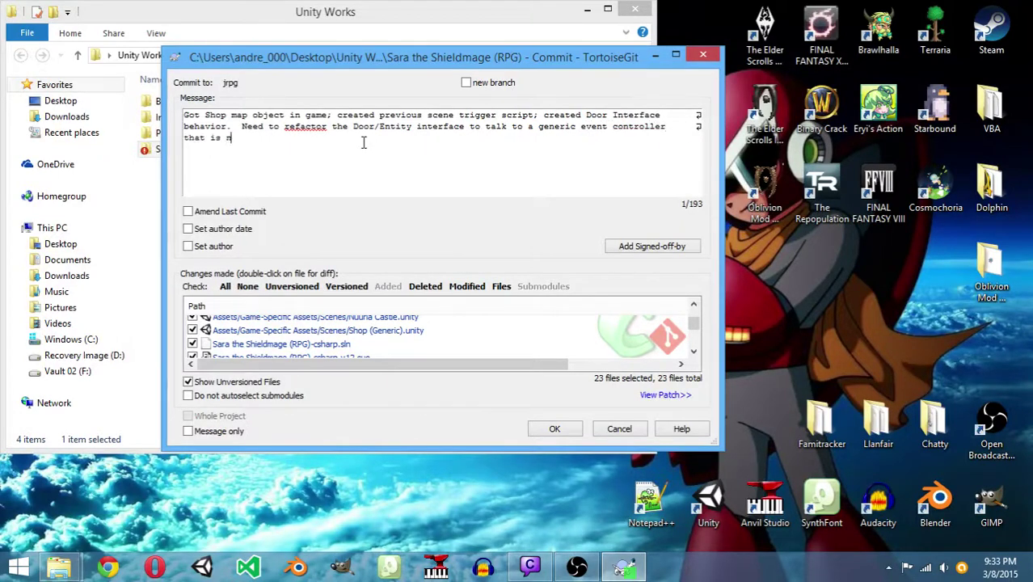
pyautogui.write('ot the Dialogue Manager.')
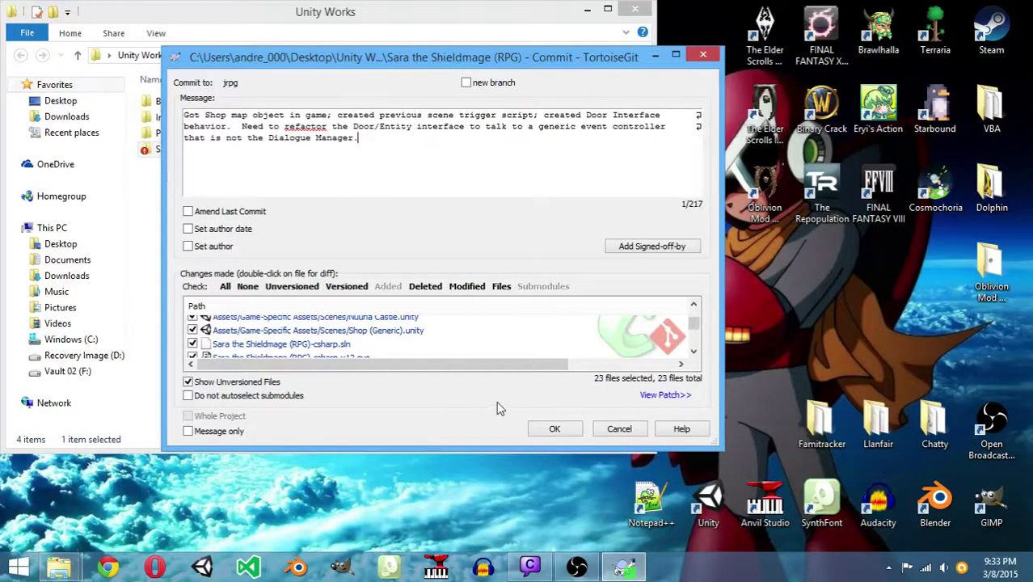
# Commit the selected files and start pushing the local jrpg branch to the remote named repository
pyautogui.click(553, 428)
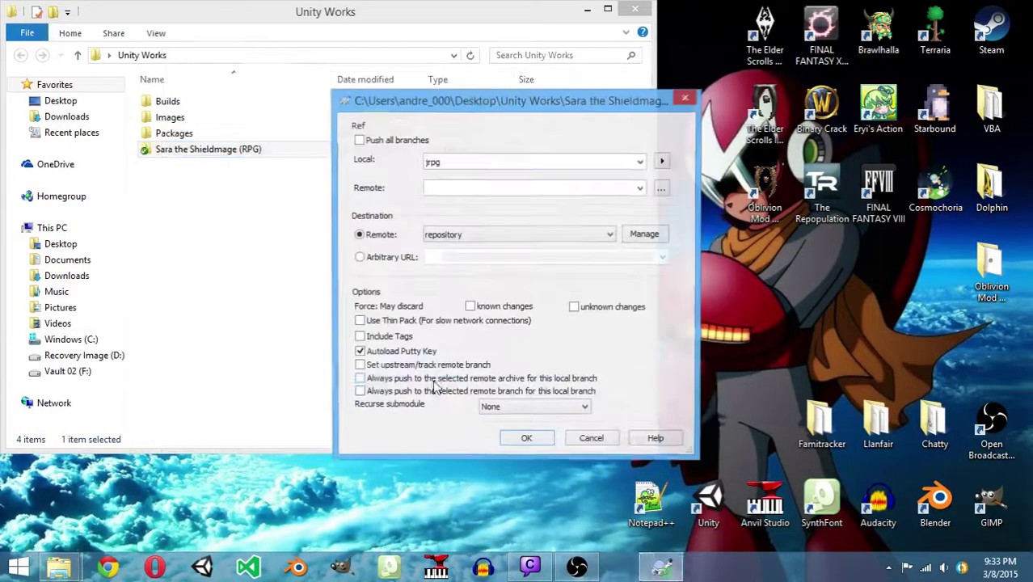
pyautogui.click(430, 385)
pyautogui.click(526, 439)
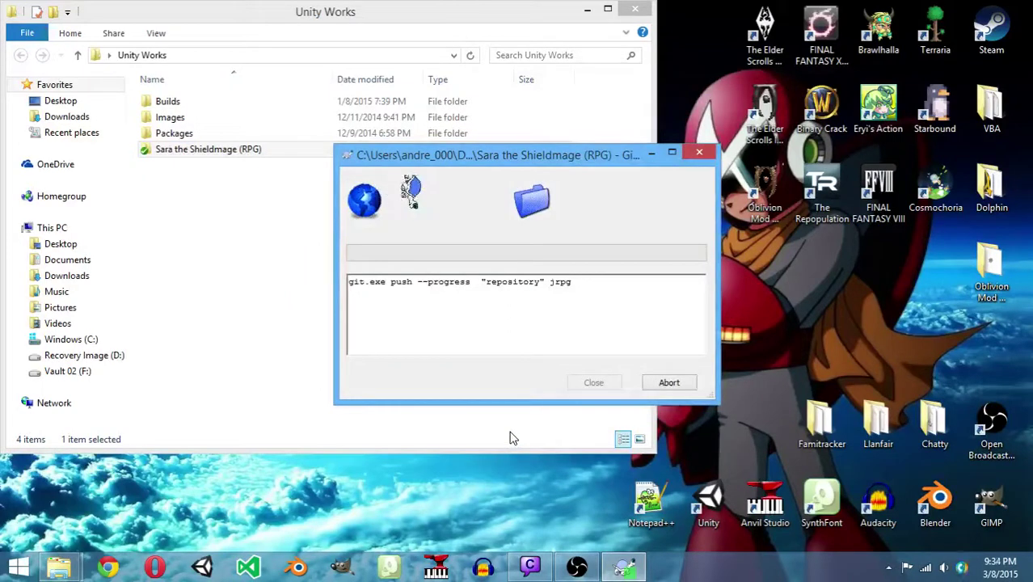
# Authenticate the push with the GitHub username and account password, and close the progress window once the push finishes
pyautogui.write('Asvarduil')
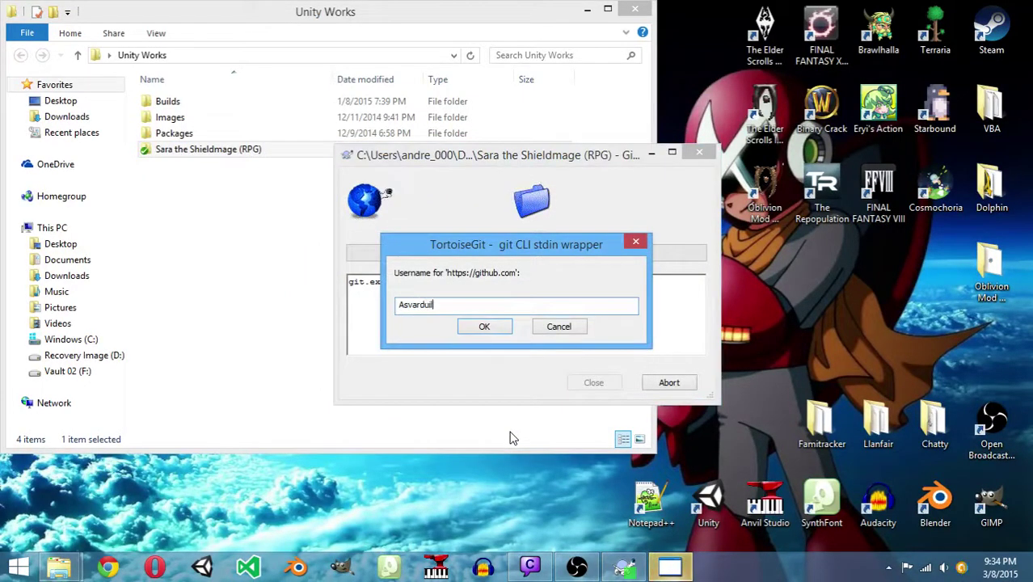
pyautogui.press('Return')
pyautogui.write('********')
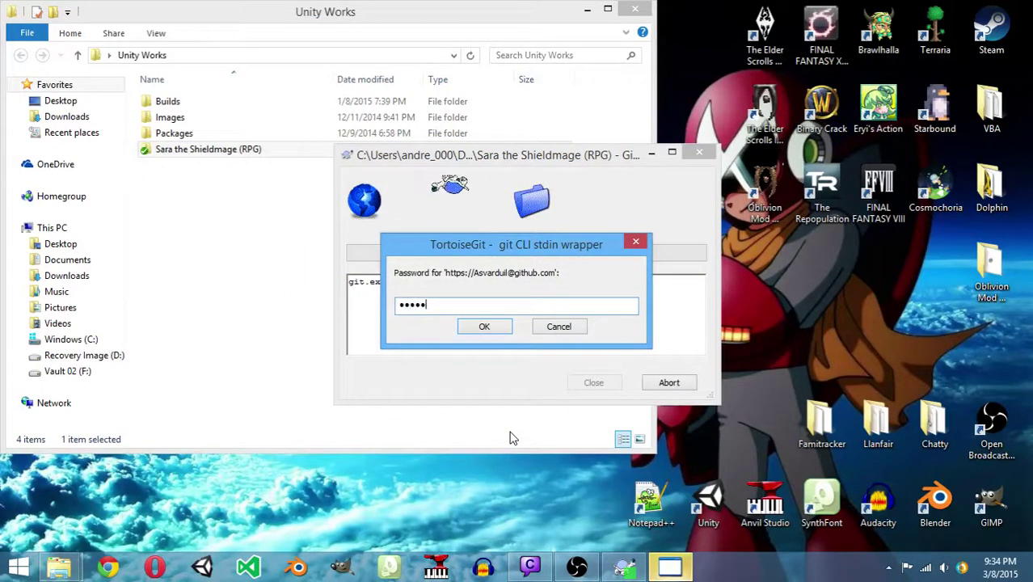
pyautogui.write('*****')
pyautogui.press('Return')
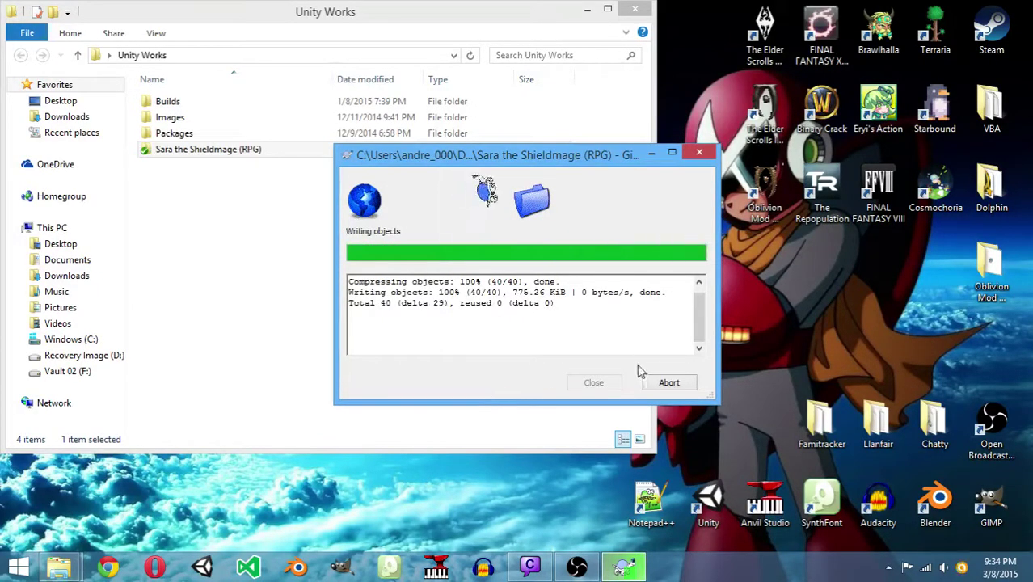
pyautogui.click(601, 383)
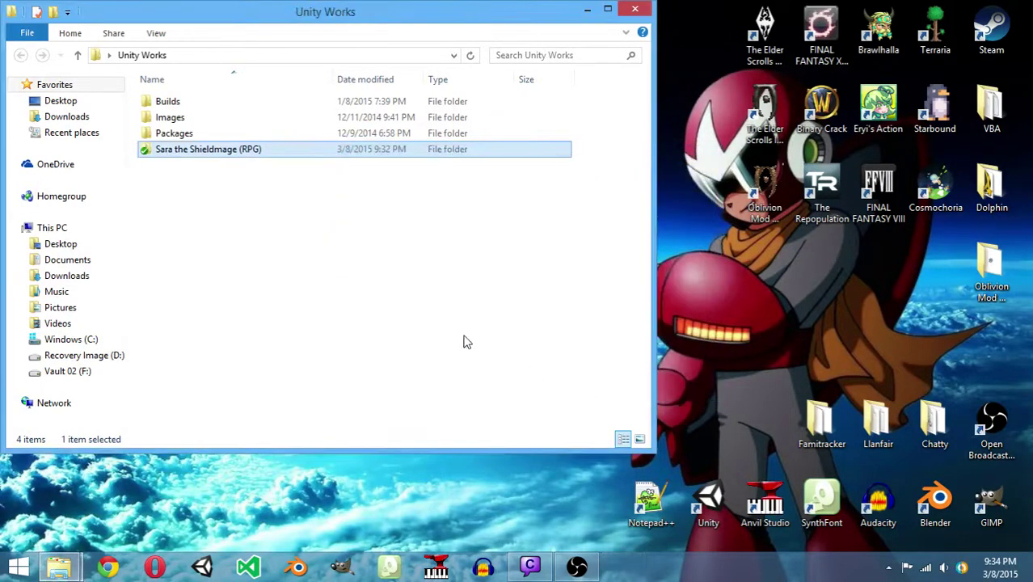
# Switch to Unity, dismiss the welcome window, and inspect the Scene Change Trigger among Nuuria Castle's triggers
pyautogui.click(208, 573)
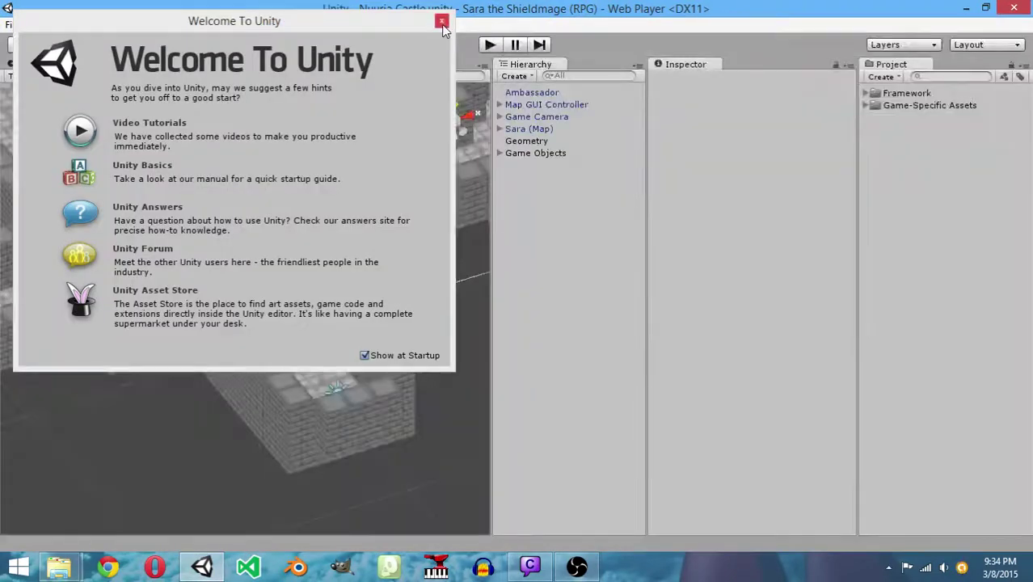
pyautogui.click(442, 22)
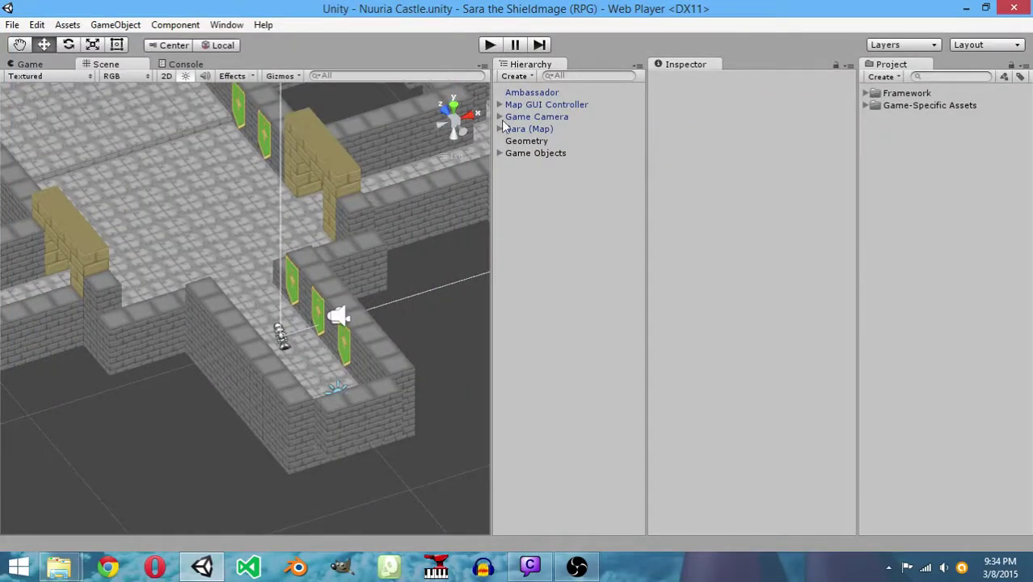
pyautogui.click(501, 153)
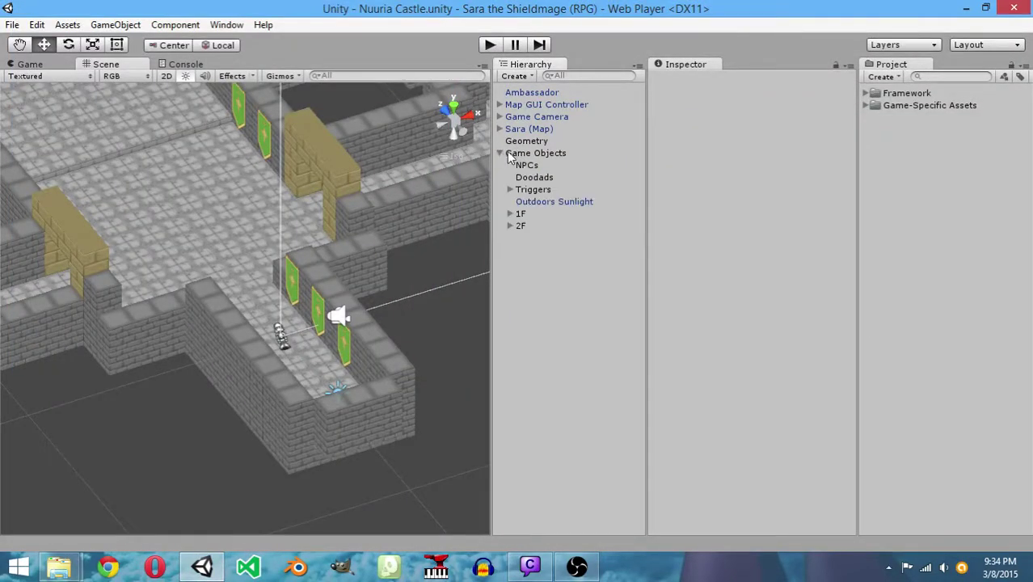
pyautogui.click(527, 190)
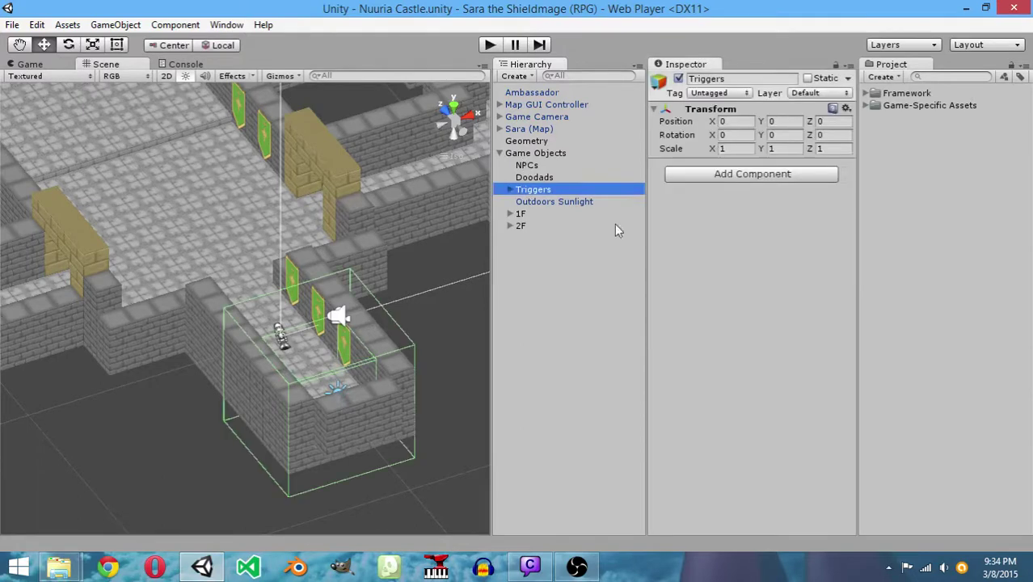
pyautogui.click(510, 189)
pyautogui.click(537, 214)
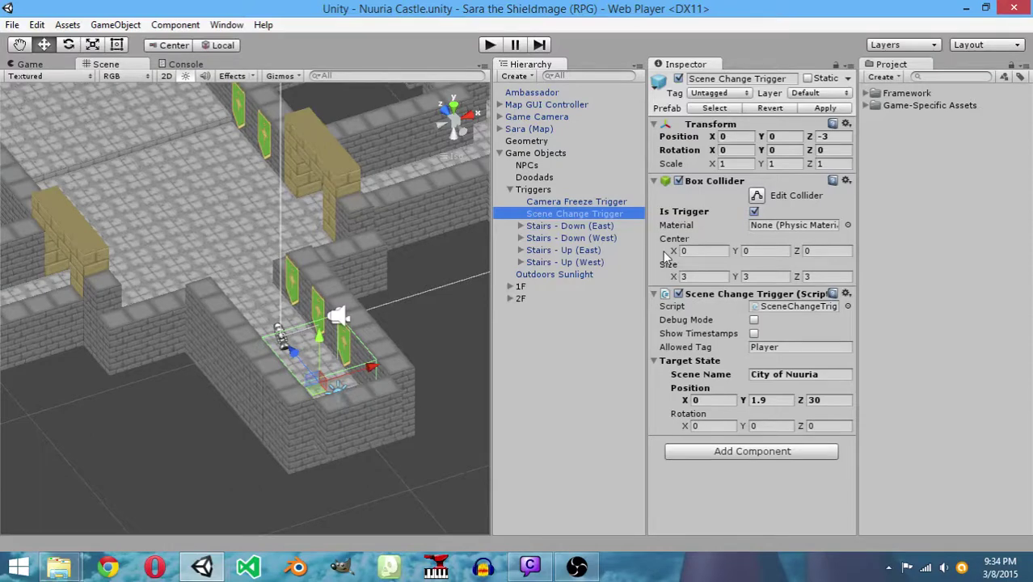
# Look through the Prefabs and Scenes folders of the Game-Specific Assets
pyautogui.click(866, 105)
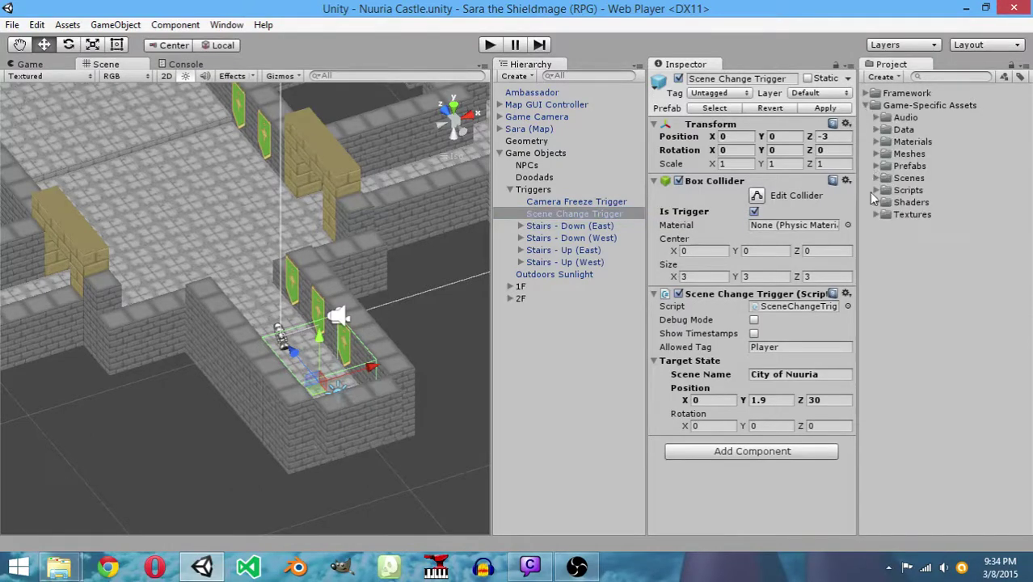
pyautogui.click(876, 166)
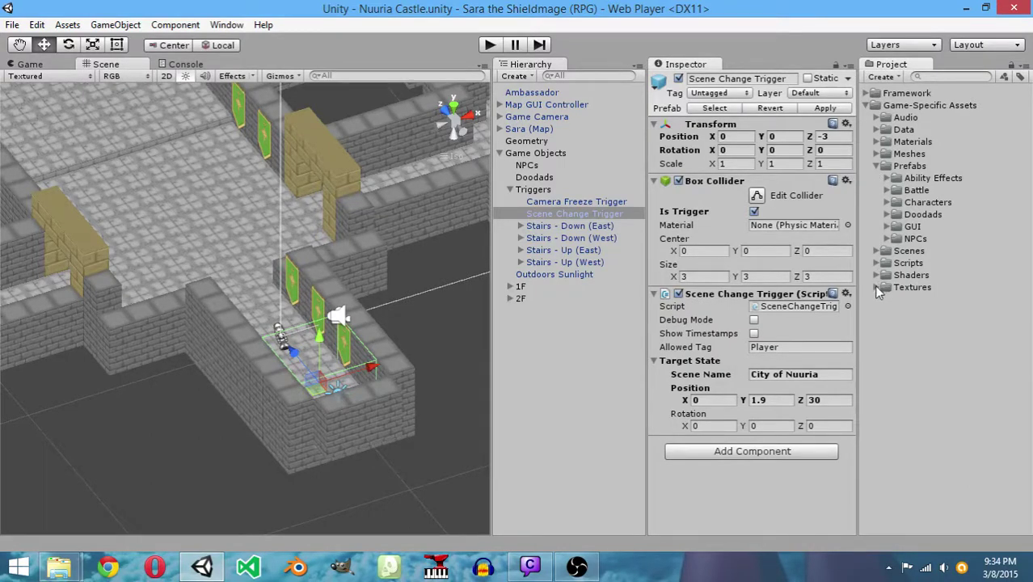
pyautogui.click(876, 251)
pyautogui.click(877, 251)
pyautogui.click(533, 569)
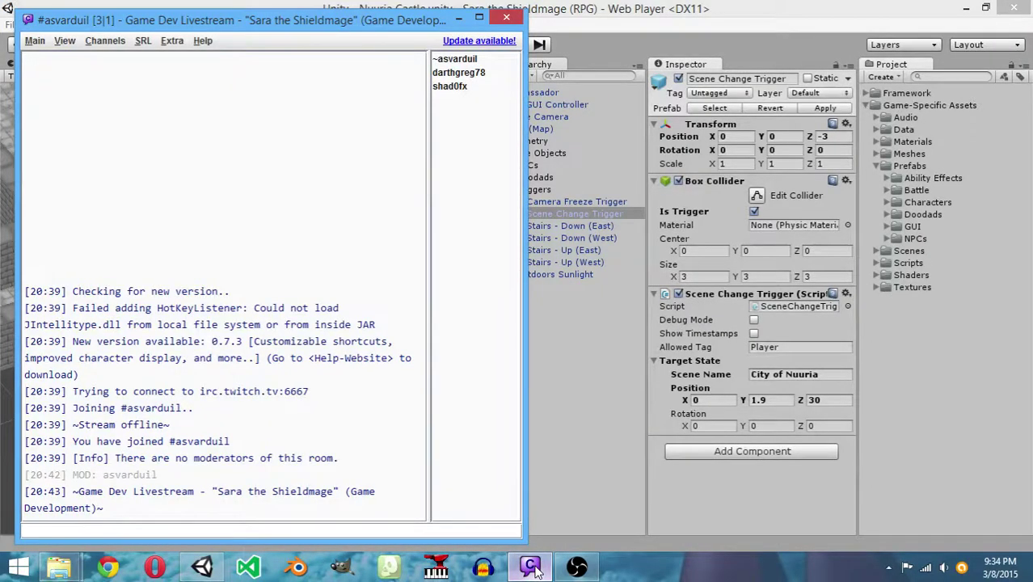
pyautogui.click(532, 570)
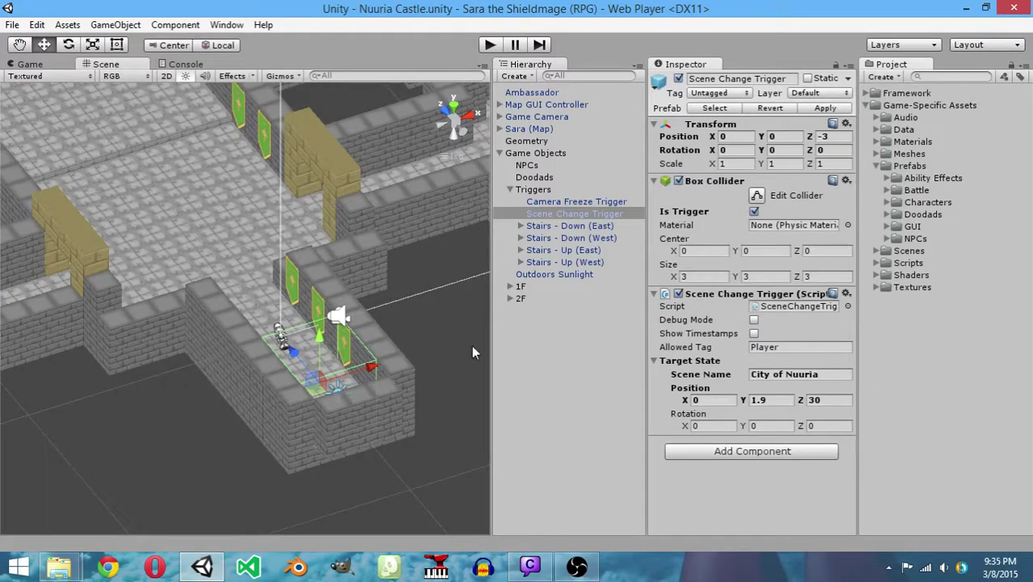
pyautogui.click(877, 263)
pyautogui.click(878, 263)
# Open the City of Nuuria scene from the project's Scenes folder
pyautogui.click(876, 250)
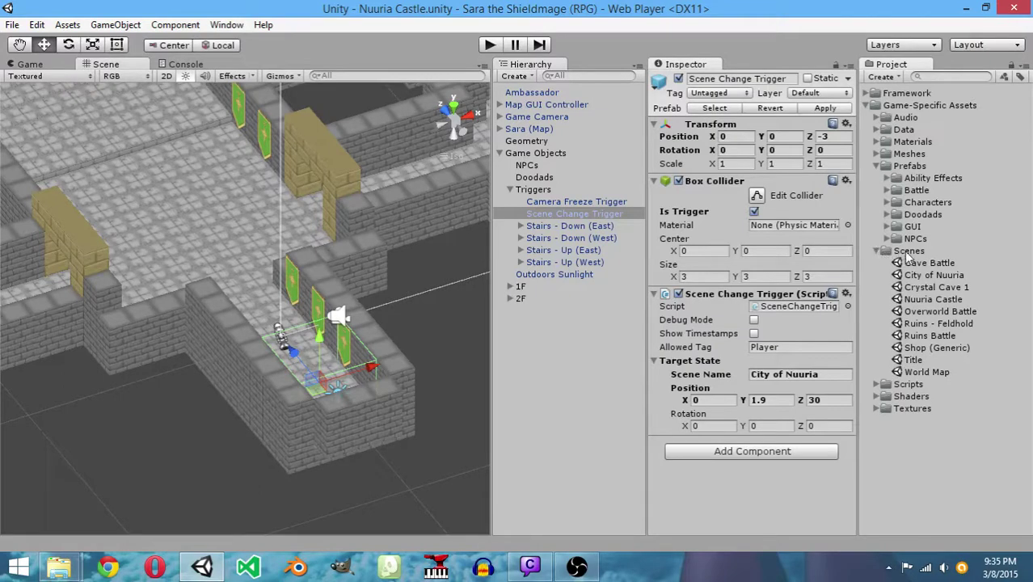
pyautogui.click(917, 373)
pyautogui.click(917, 362)
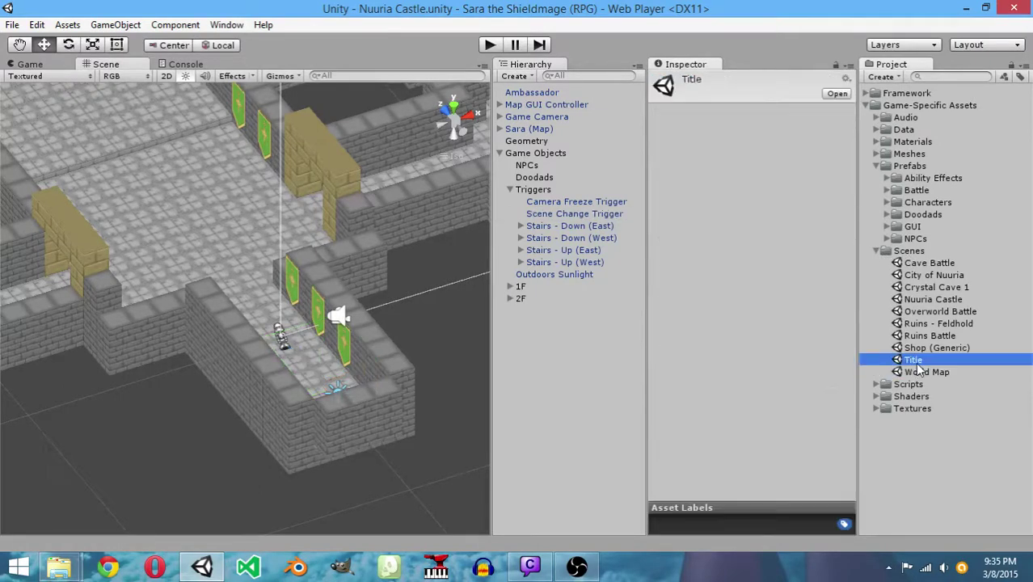
pyautogui.click(922, 349)
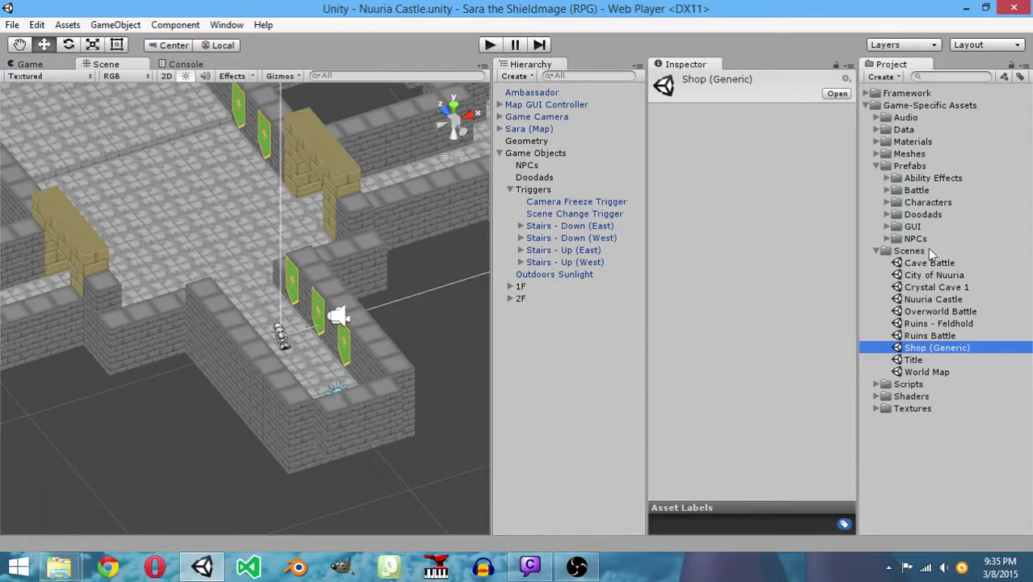
pyautogui.doubleClick(919, 277)
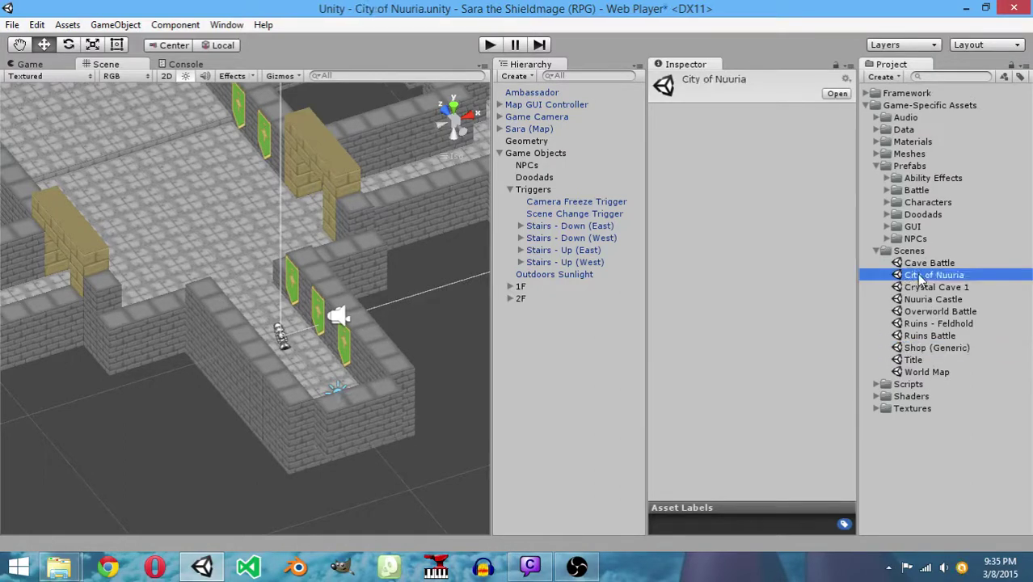
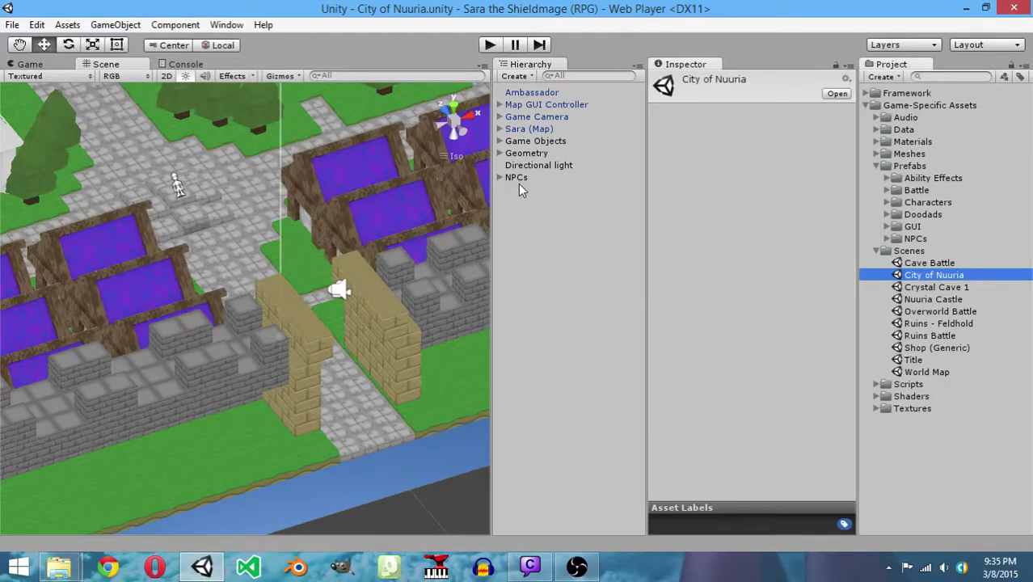
# Playtest the City of Nuuria scene, talk to the NPC on the plaza, and finish the dialogue
pyautogui.click(485, 46)
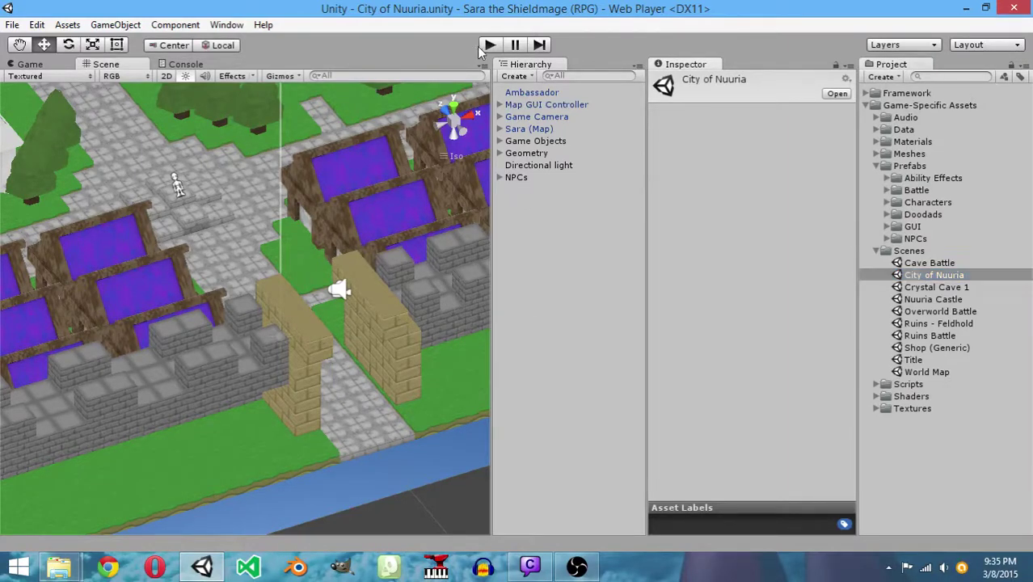
pyautogui.click(490, 46)
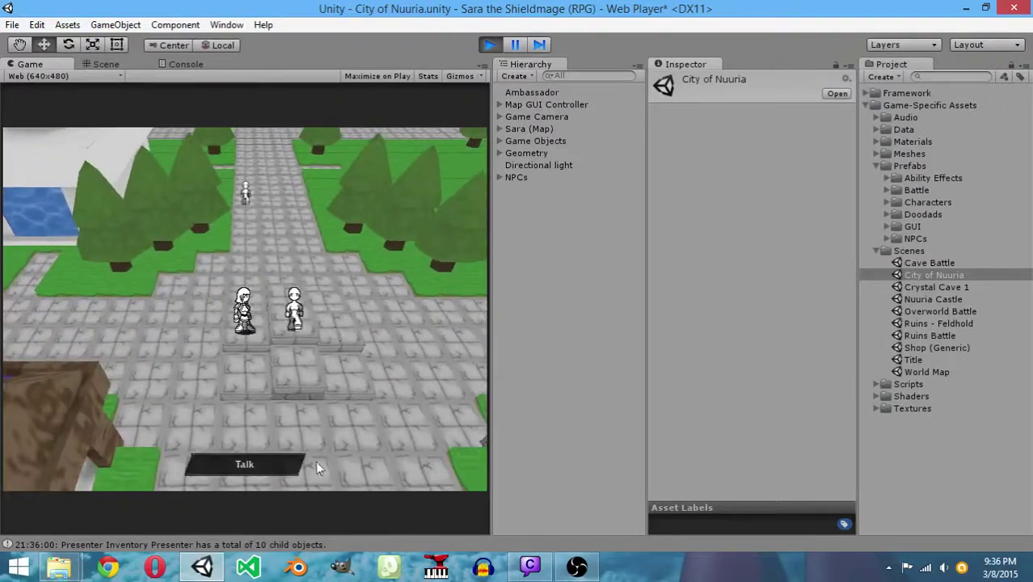
pyautogui.click(240, 399)
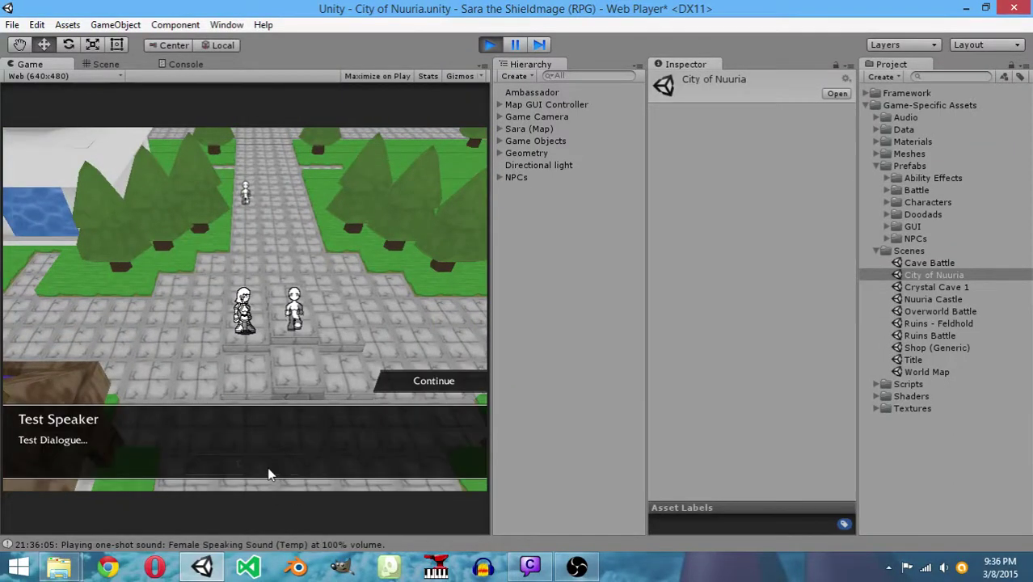
pyautogui.click(429, 378)
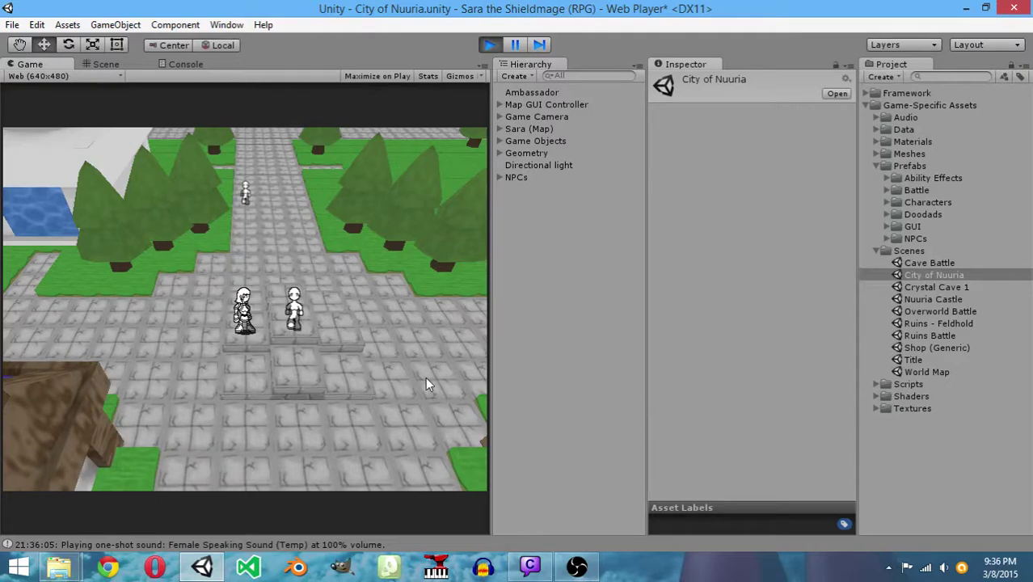
# Walk to the white building with the blue entrance, test entering it, and end the playtest after walking on
pyautogui.press('Left')
pyautogui.press('Up')
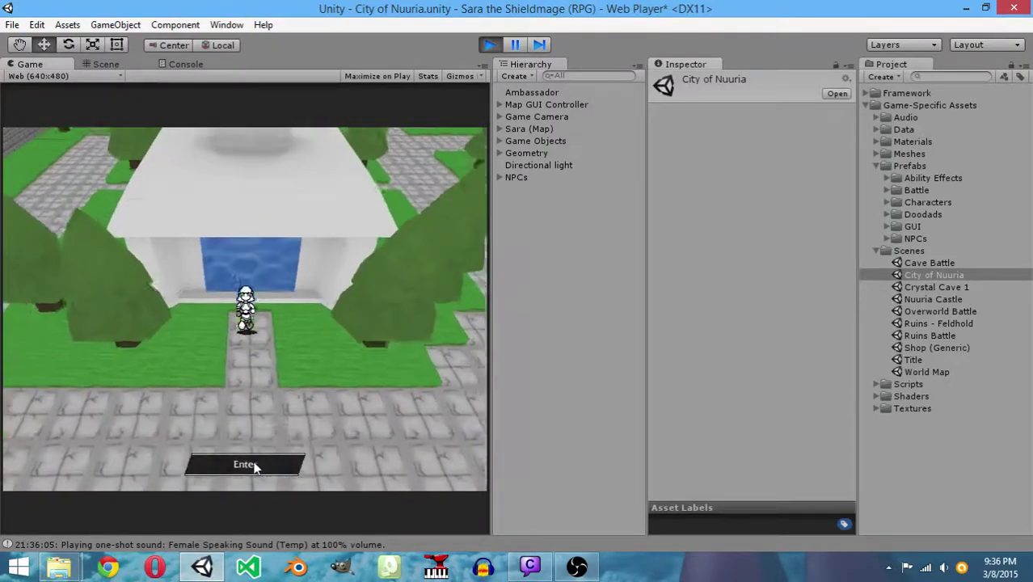
pyautogui.click(253, 463)
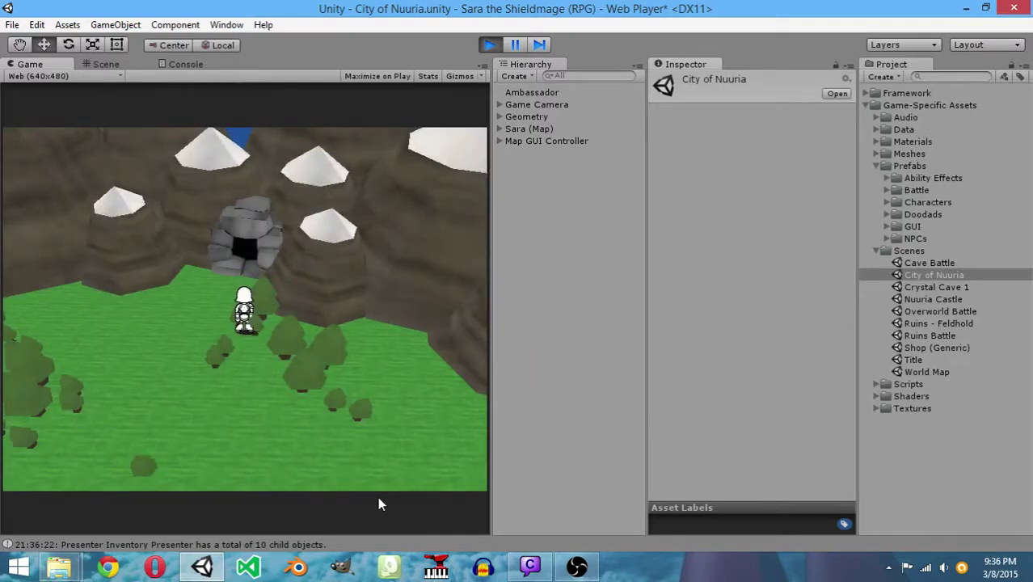
pyautogui.press('Up')
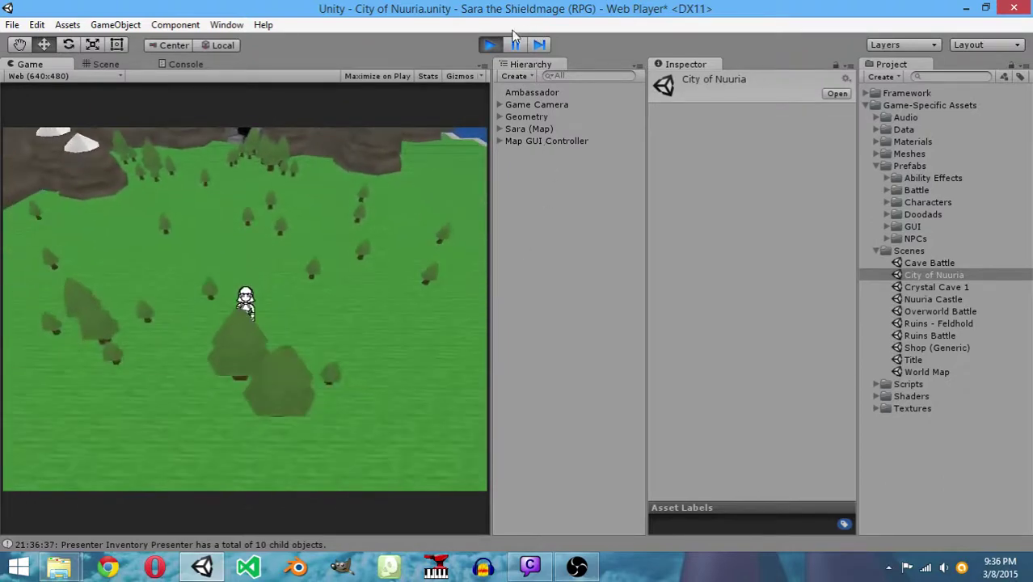
pyautogui.click(490, 45)
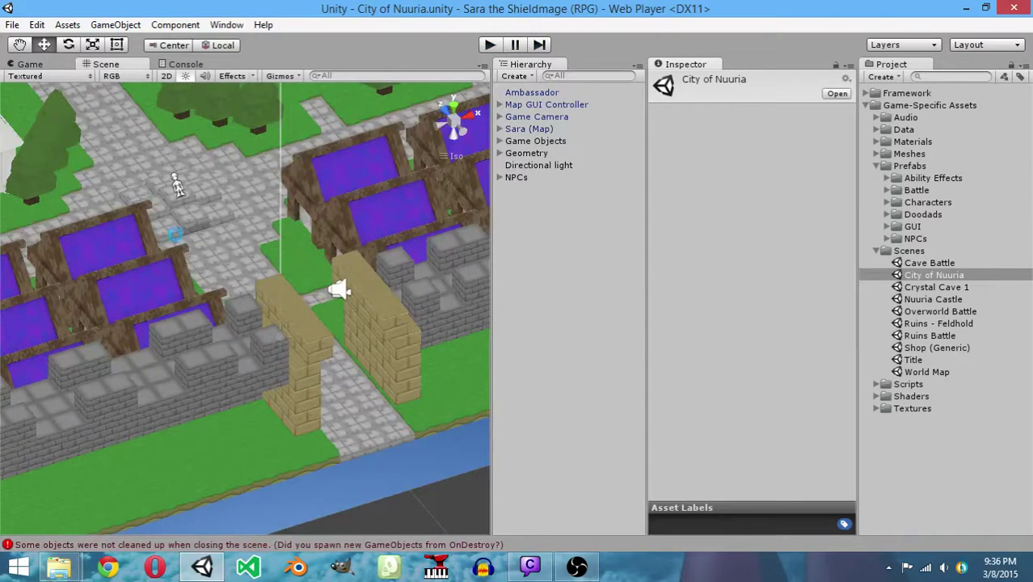
# Select the Entity Text child of the Town Crier NPC for editing
pyautogui.click(178, 181)
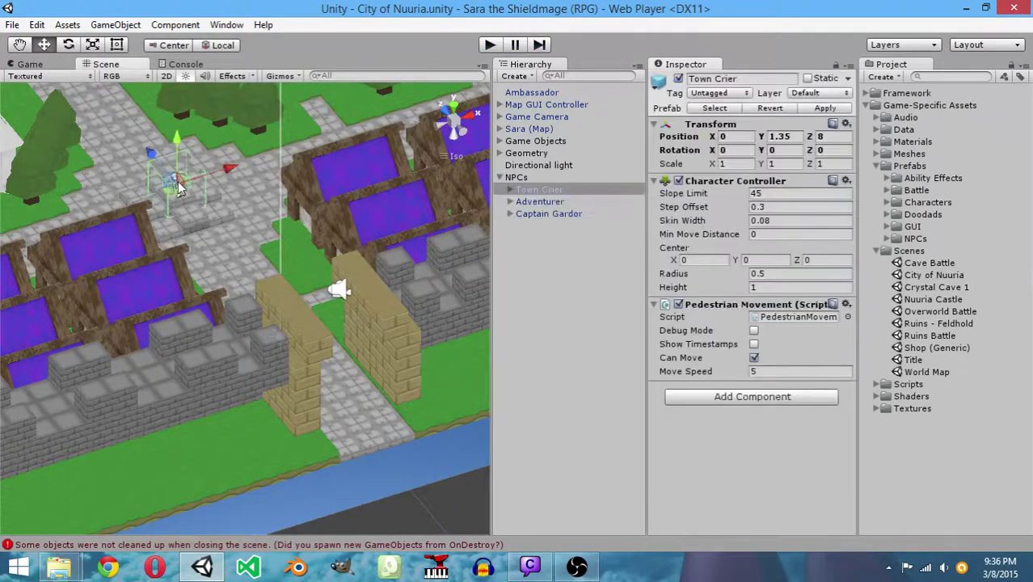
pyautogui.click(526, 192)
pyautogui.click(510, 190)
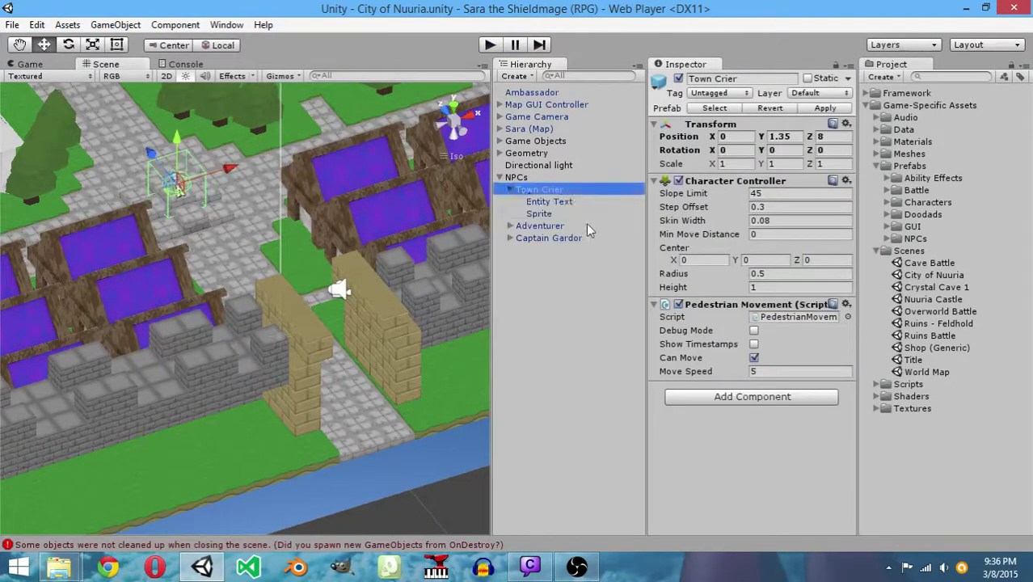
pyautogui.click(550, 202)
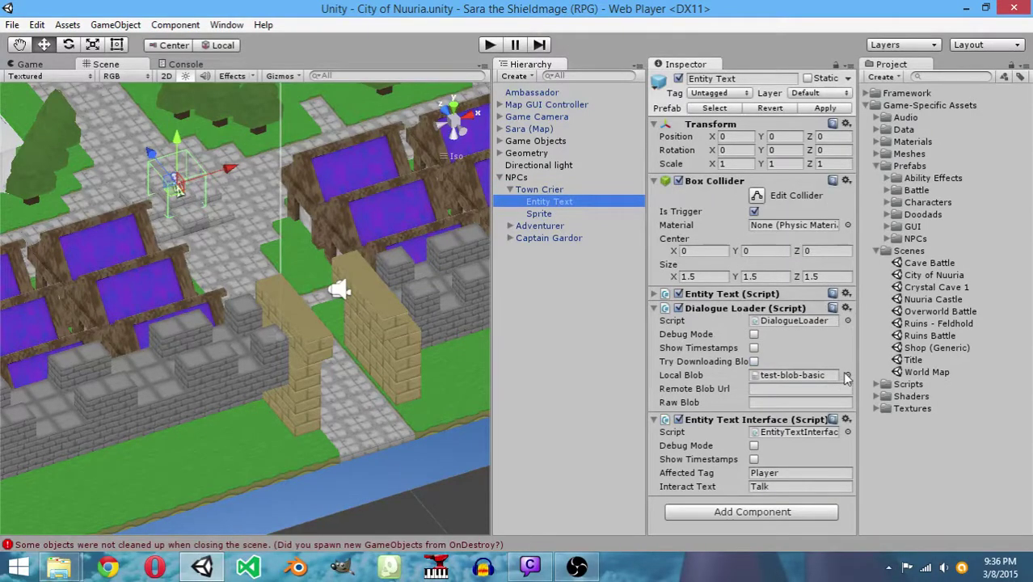
# Set the Local Blob of the Town Crier's Dialogue Loader to the nuuria-npc-1 text asset
pyautogui.click(846, 375)
pyautogui.scroll(3, 497, 219)
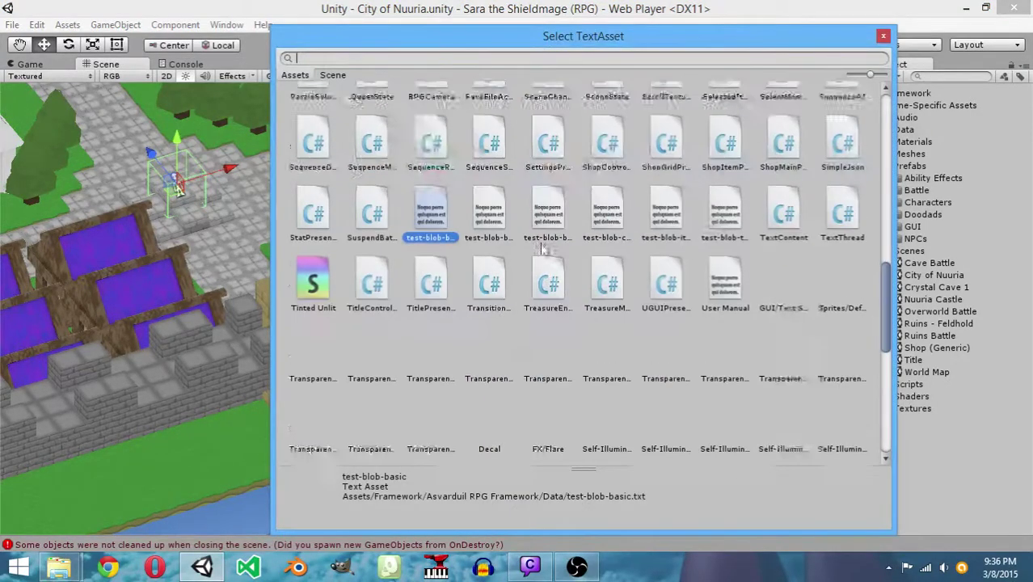
pyautogui.click(491, 340)
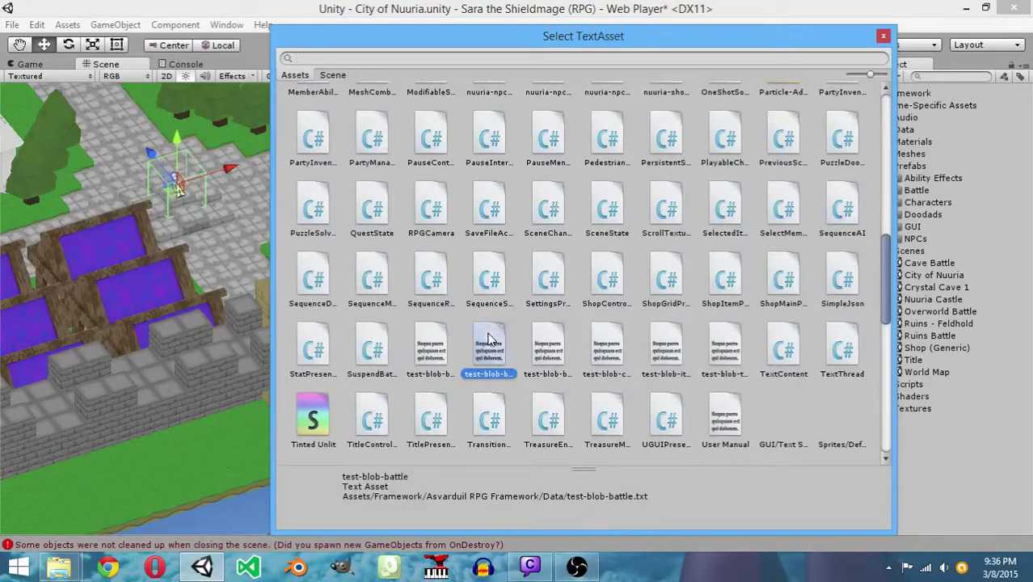
pyautogui.click(540, 352)
pyautogui.click(598, 356)
pyautogui.click(680, 357)
pyautogui.click(715, 355)
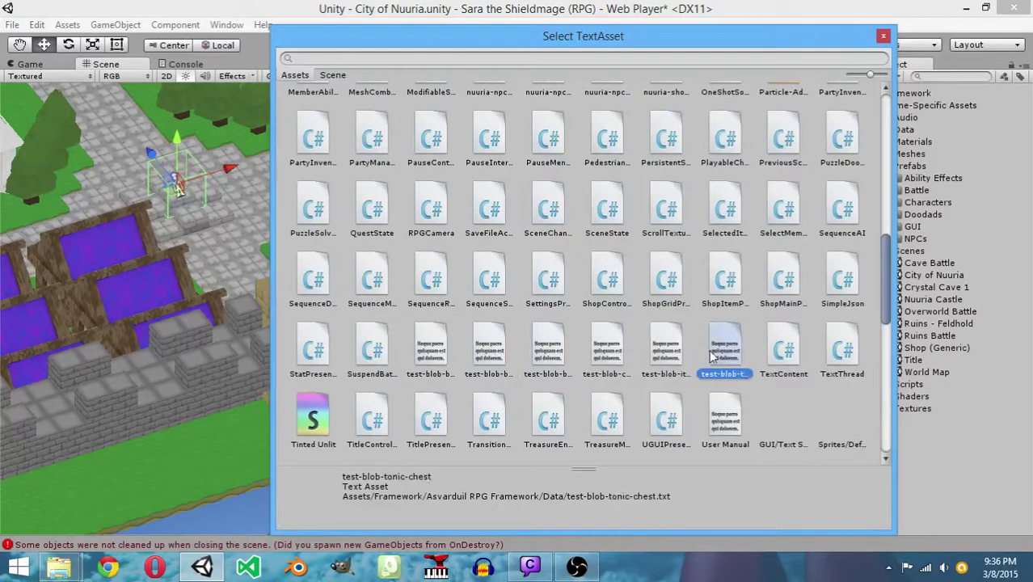
pyautogui.click(721, 404)
pyautogui.click(722, 352)
pyautogui.scroll(4, 716, 333)
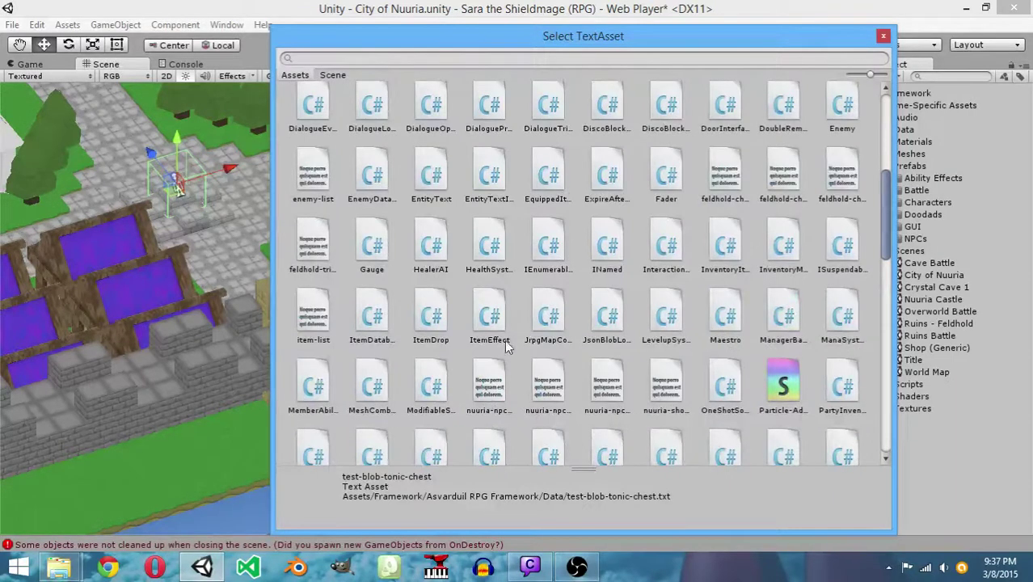
pyautogui.click(498, 371)
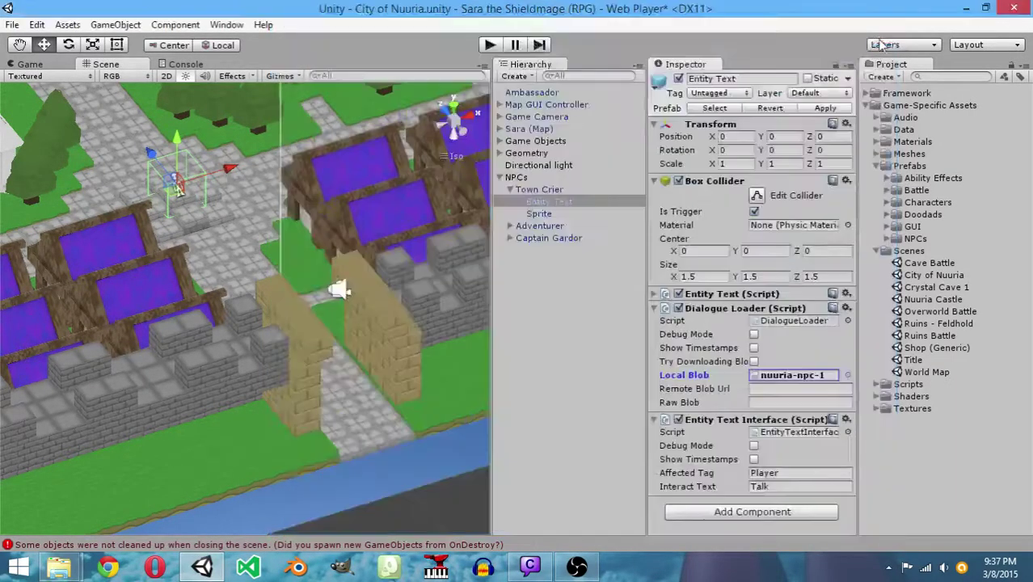
pyautogui.click(883, 37)
# Playtest the Town Crier's dialogue, walk over toward the white building, and stop the playtest
pyautogui.click(489, 45)
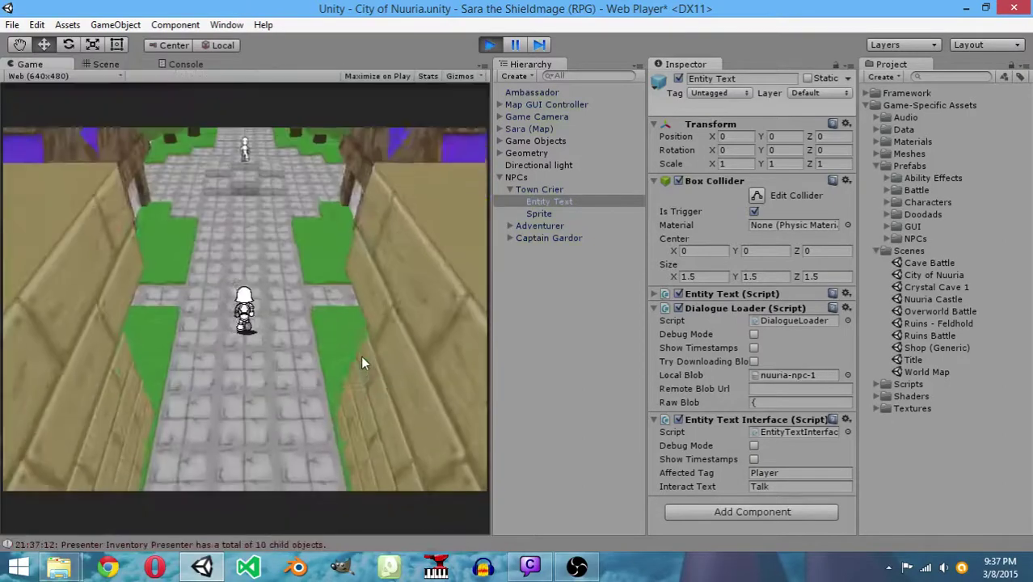
pyautogui.press('w')
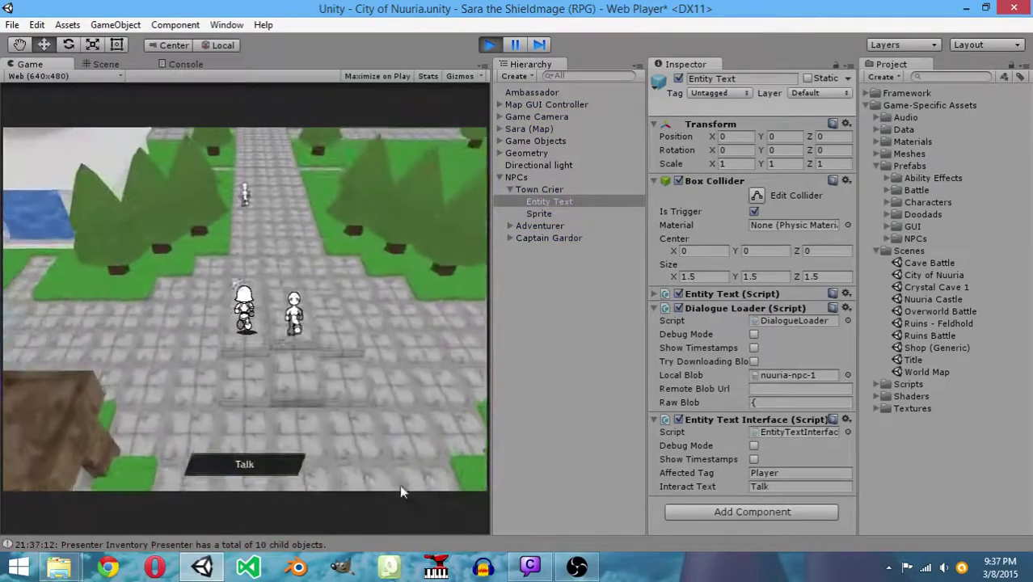
pyautogui.click(259, 401)
pyautogui.click(418, 387)
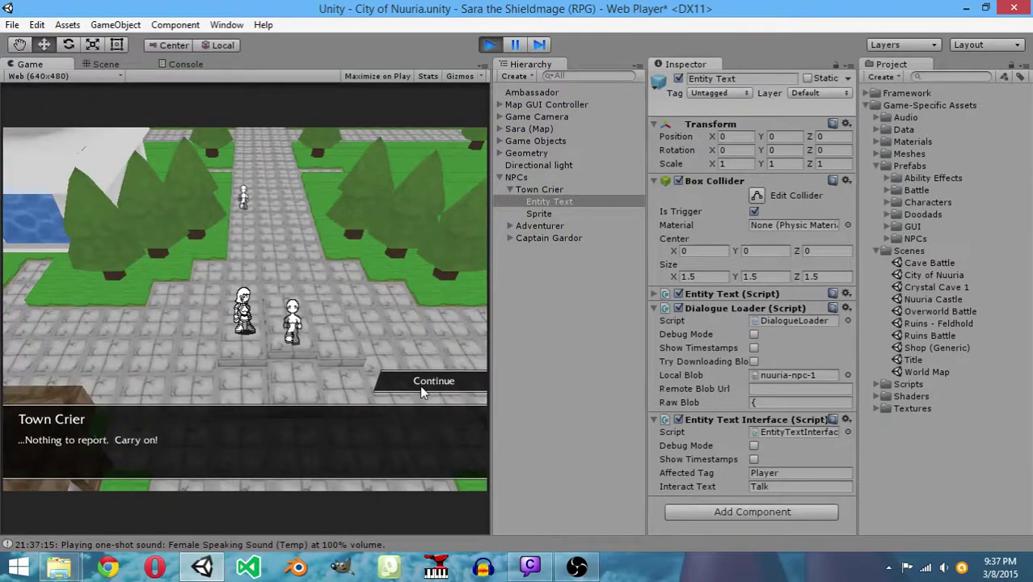
pyautogui.click(421, 385)
pyautogui.press('a')
pyautogui.press('a')
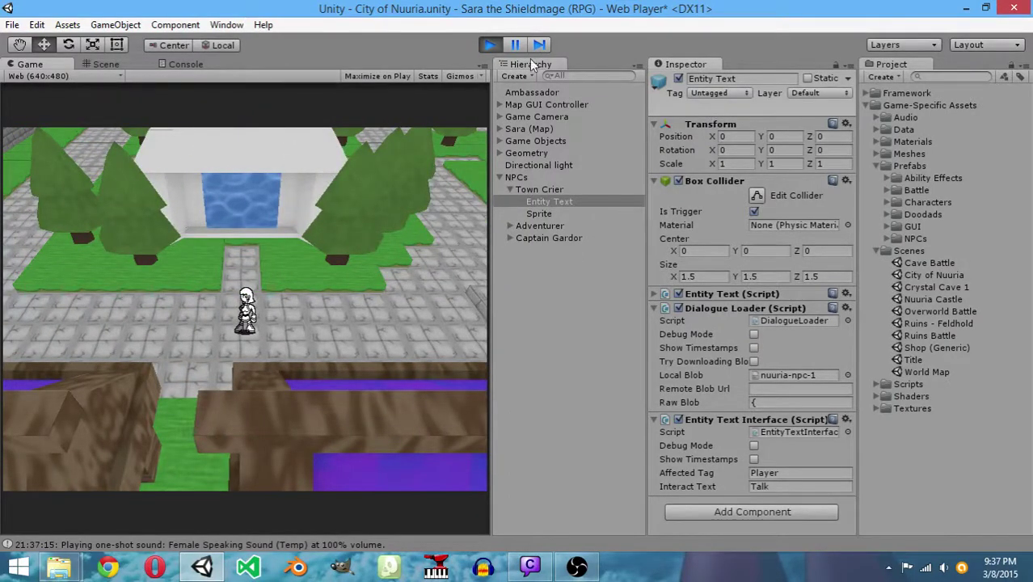
pyautogui.click(491, 45)
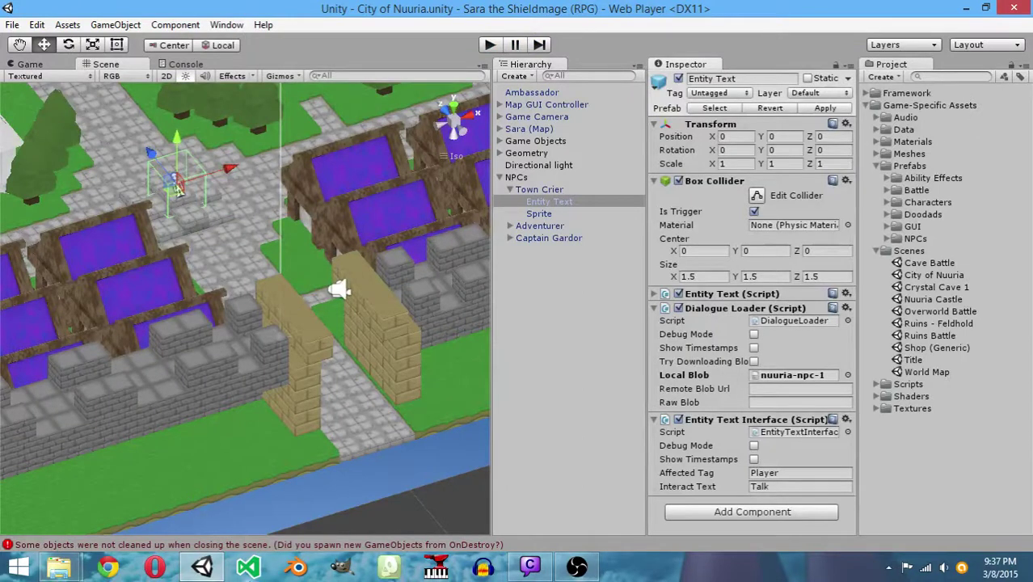
# Open the Sara the Shieldmage (RPG)-csharp solution in Visual Studio, normalize PreviousSceneTrigger.cs to Windows (CR LF) line endings, and save all files
pyautogui.rightClick(250, 566)
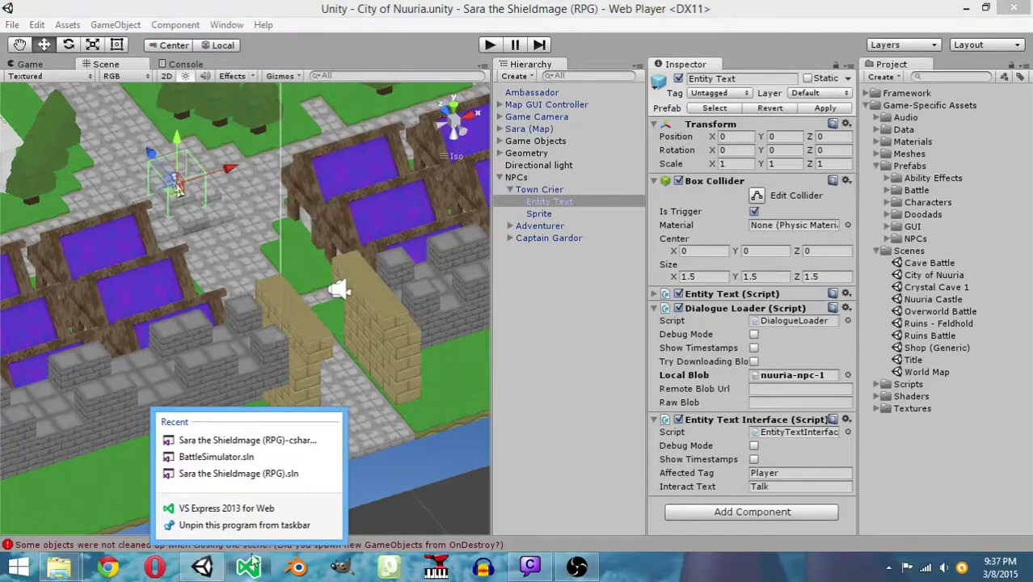
pyautogui.click(249, 440)
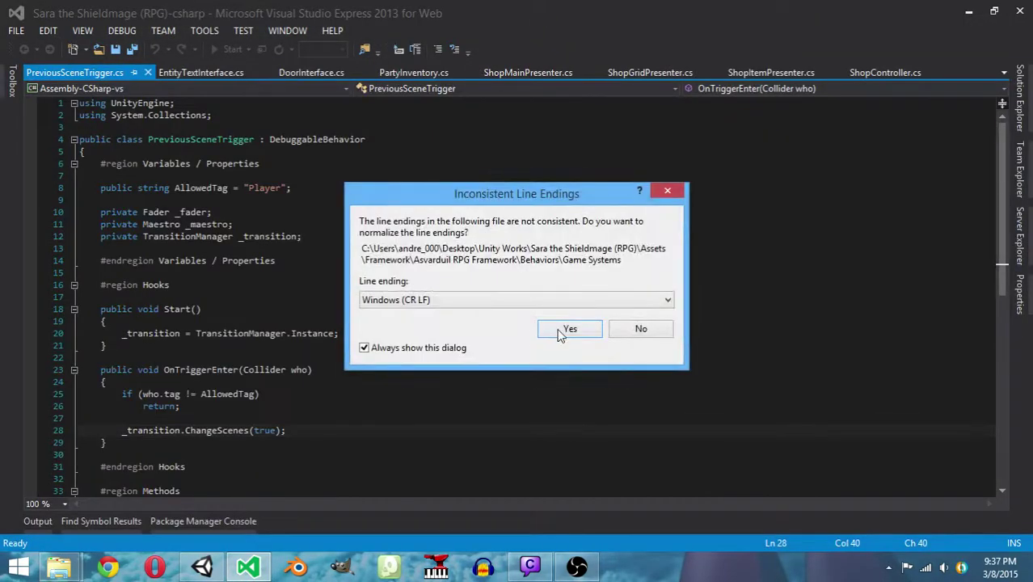
pyautogui.click(566, 330)
pyautogui.click(134, 49)
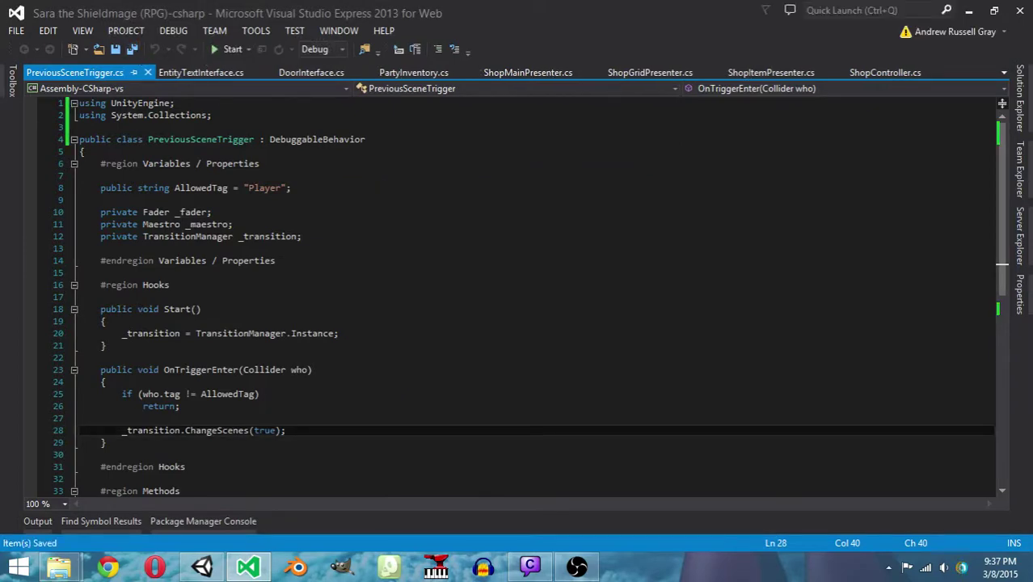
pyautogui.scroll(-1, 308, 296)
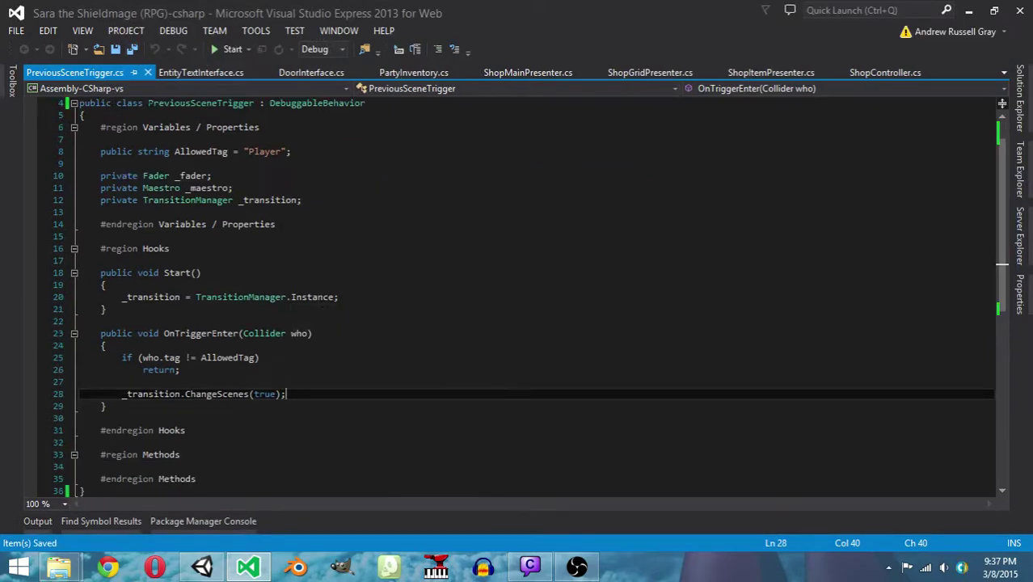
# Open DoorInterface.cs, normalize its line endings to Windows (CR LF), and save it
pyautogui.click(290, 71)
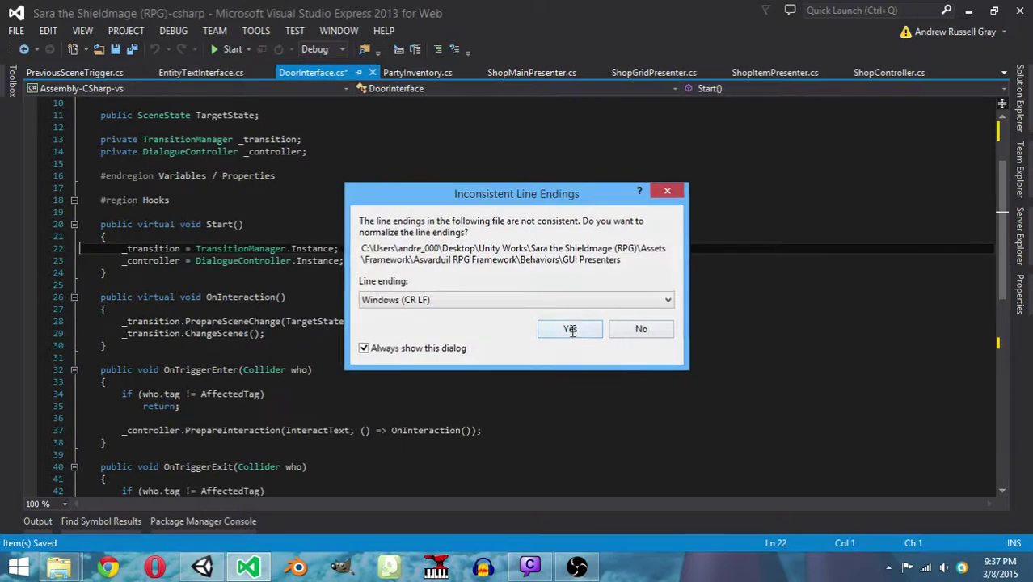
pyautogui.click(568, 335)
pyautogui.hotkey('ctrl', 's')
pyautogui.scroll(-4, 518, 299)
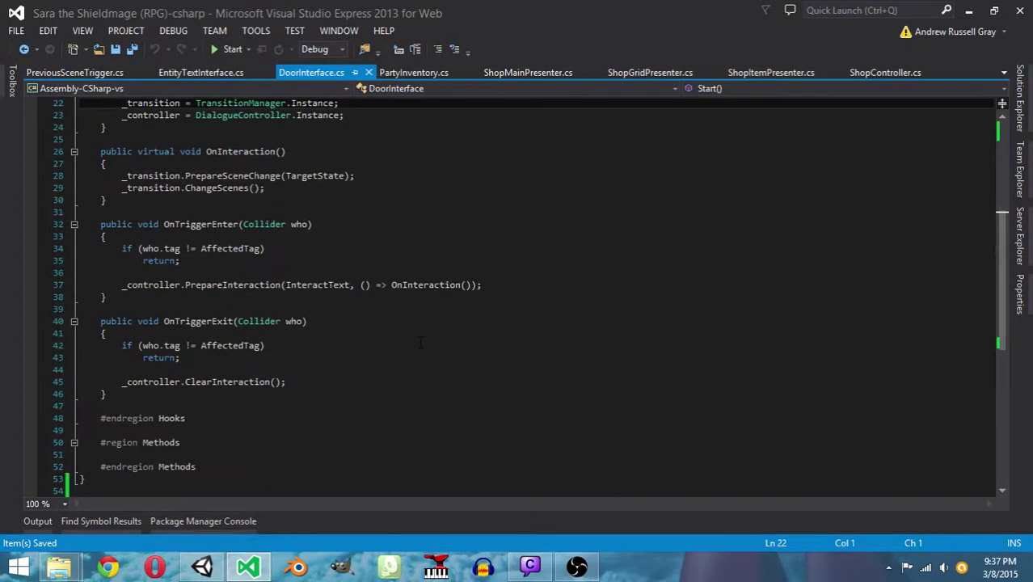
pyautogui.scroll(3, 420, 342)
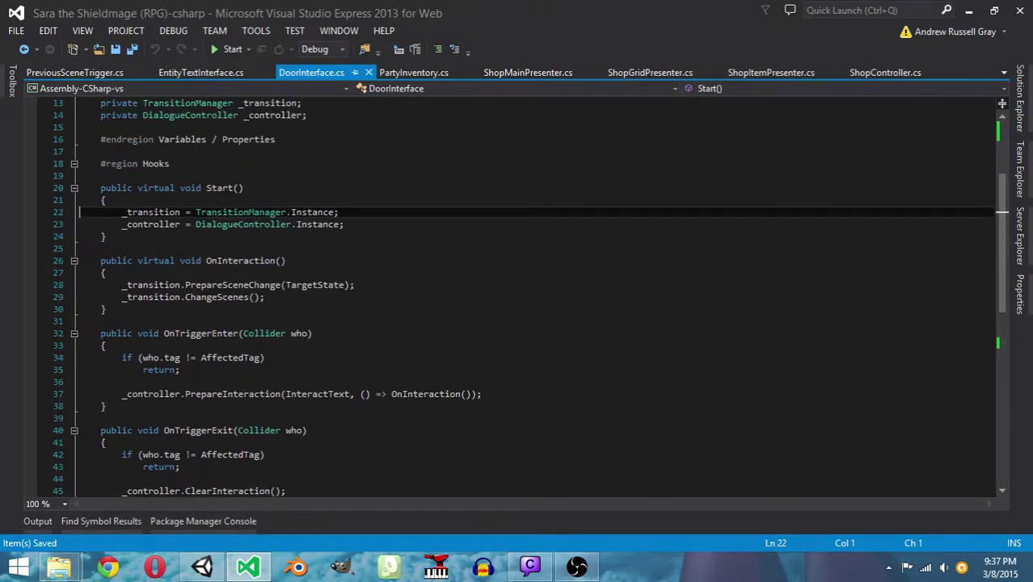
# At the start of DoorInterface's OnInteraction method, declare a SceneState variable named thisScene assigned a new SceneState
pyautogui.click(276, 297)
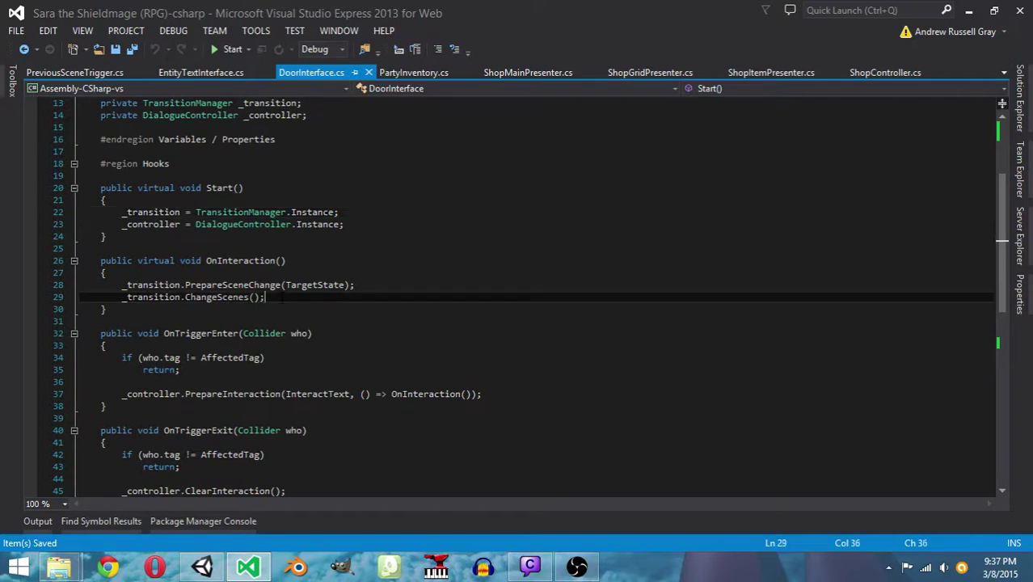
pyautogui.moveTo(251, 285)
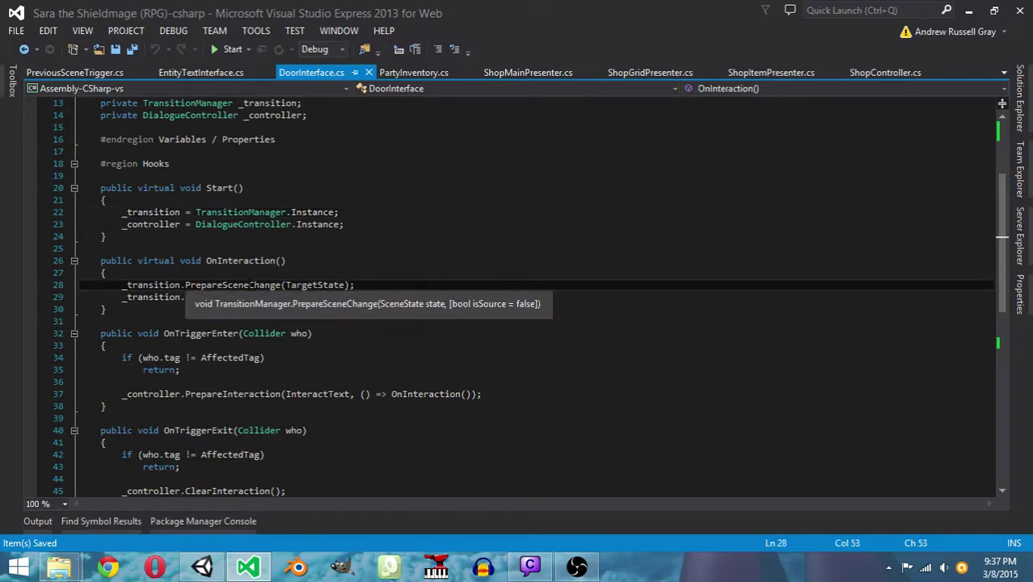
pyautogui.press('Up')
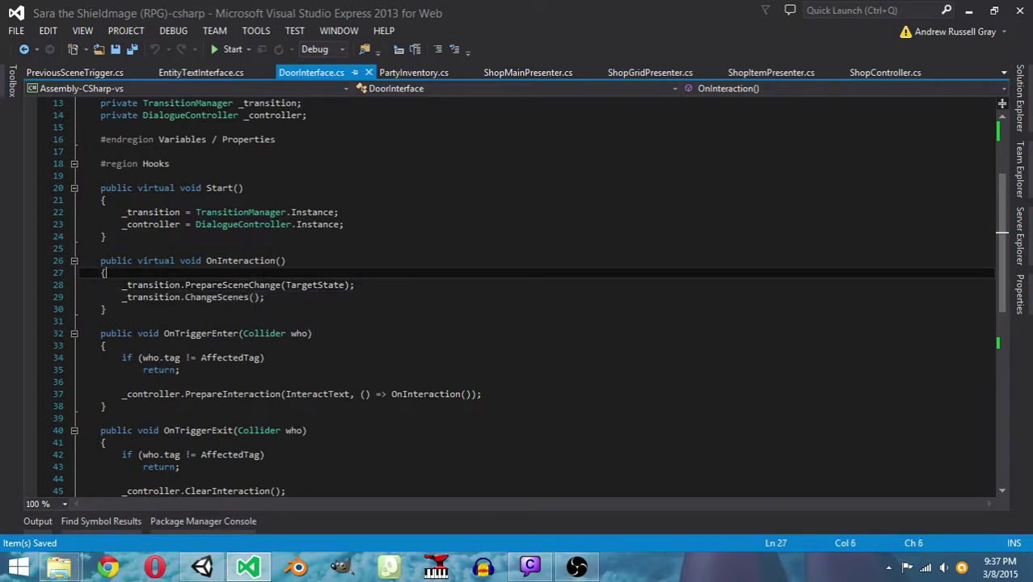
pyautogui.press('Return')
pyautogui.write('S')
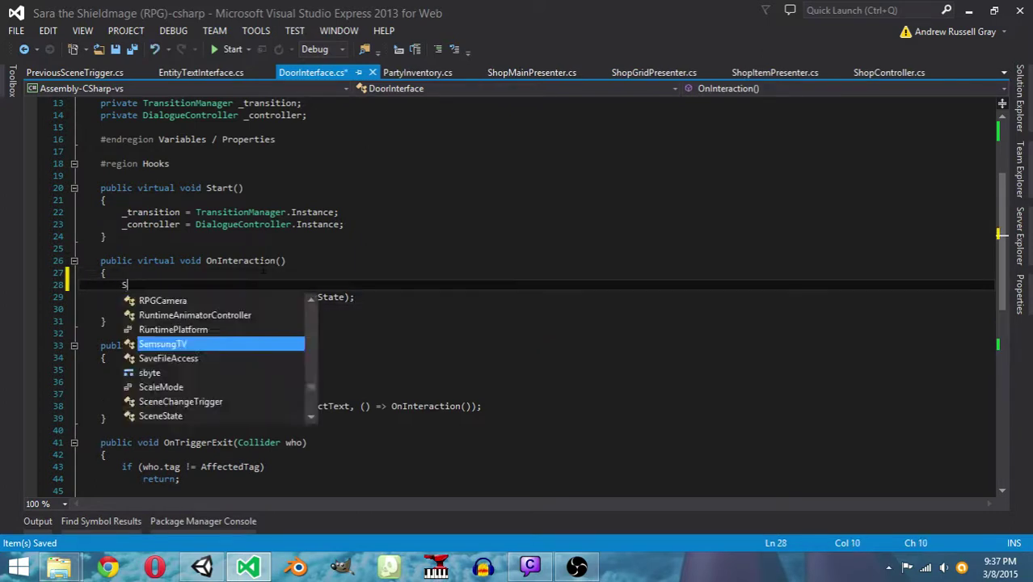
pyautogui.write('ceneState s')
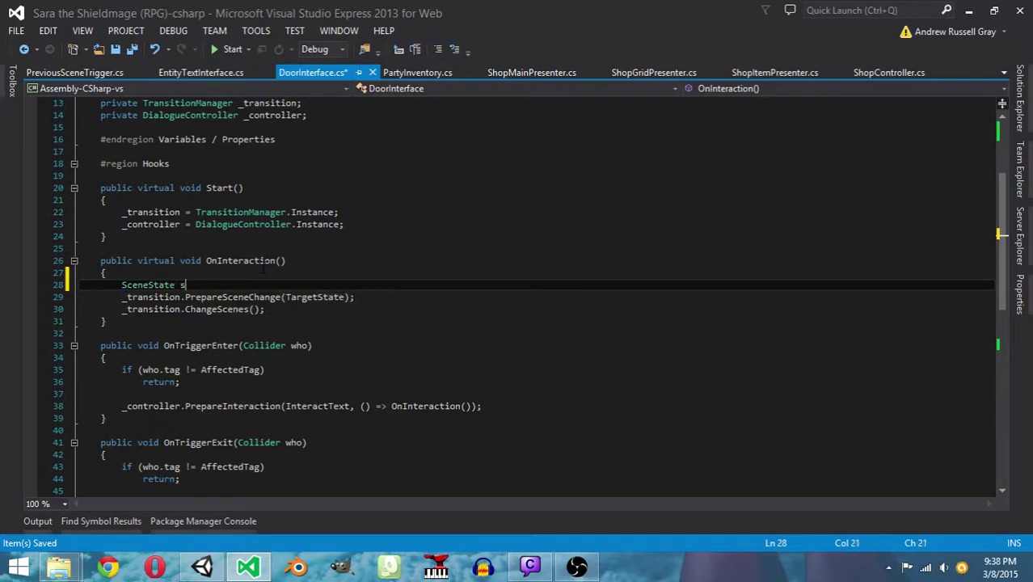
pyautogui.press('BackSpace')
pyautogui.write('thisScene = new S')
pyautogui.press('Tab')
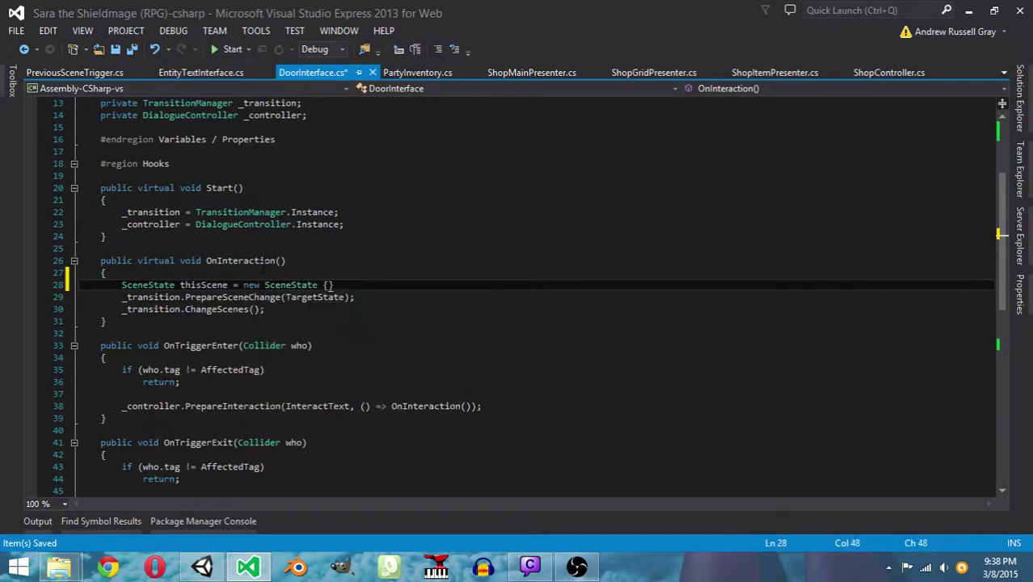
# Expand thisScene's object initializer into an empty multi-line block ending with a semicolon, followed by a blank line
pyautogui.press('Return')
pyautogui.write('{')
pyautogui.press('Return')
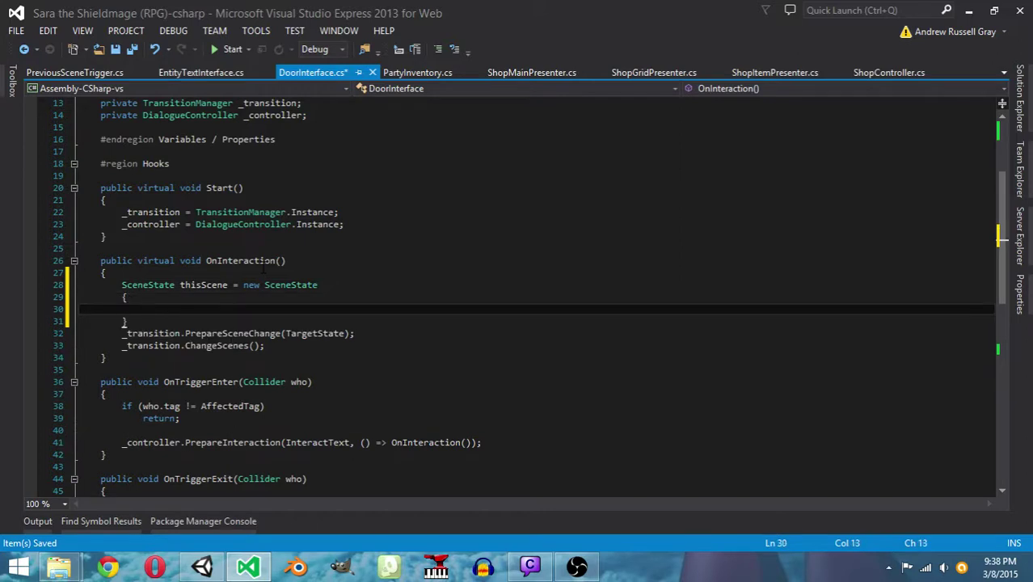
pyautogui.press('Down')
pyautogui.write(';')
pyautogui.press('Return')
pyautogui.press('Return')
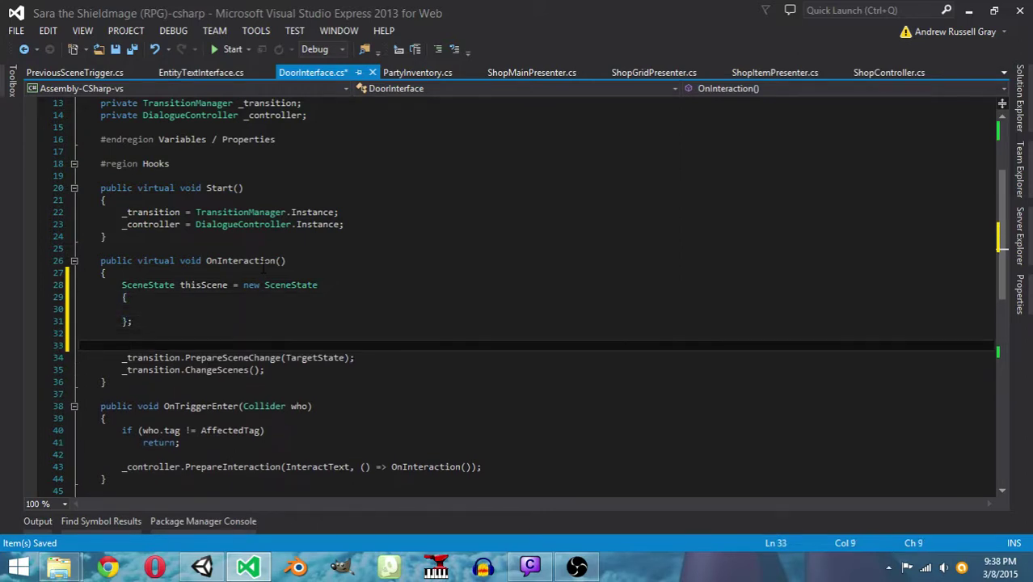
# Add the call _transition.PrepareSceneChange(thisScene, true); above the TargetState call in OnInteraction and save the script
pyautogui.write('_transition.Pre')
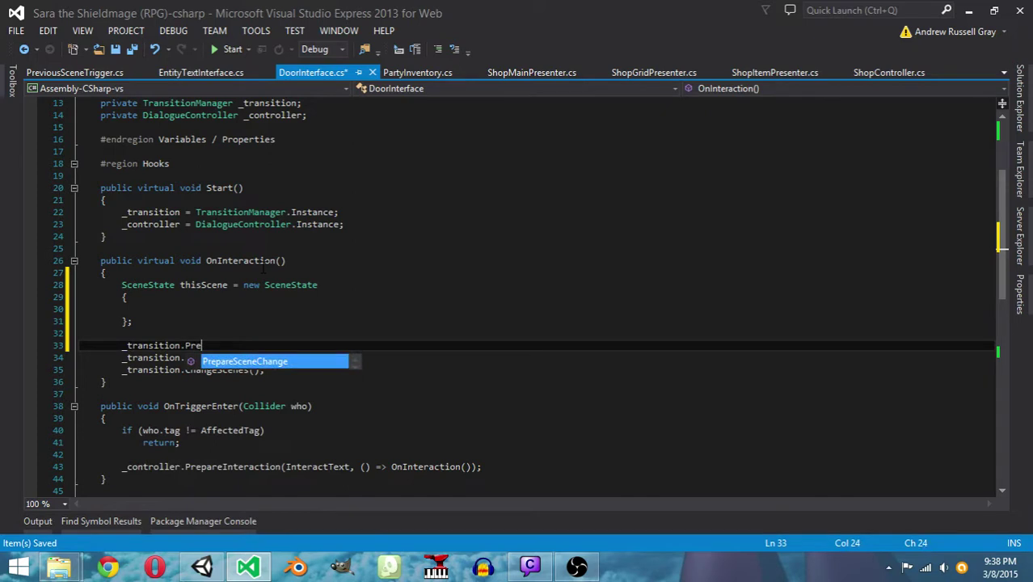
pyautogui.press('Tab')
pyautogui.write('(t')
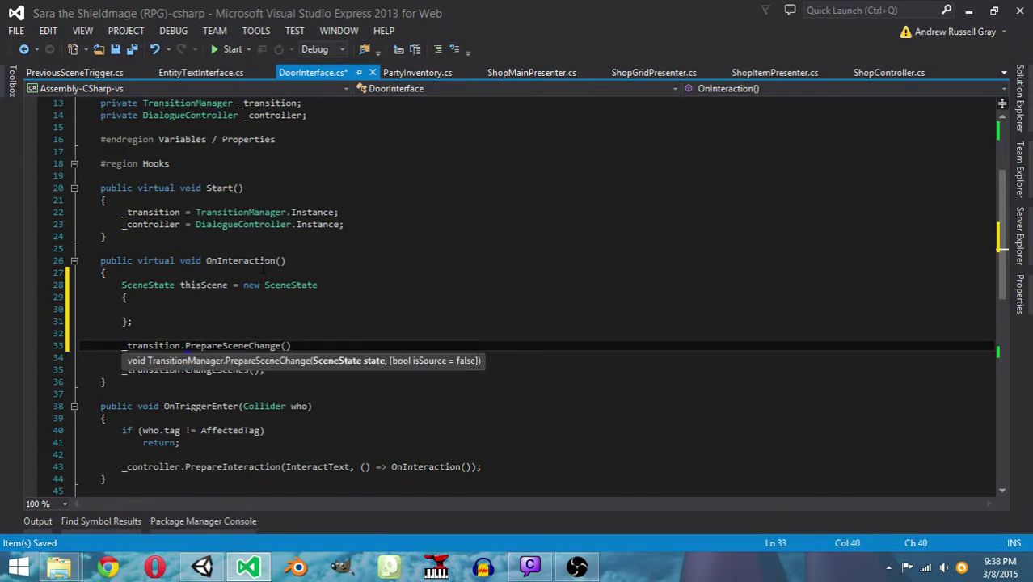
pyautogui.write('hisScene, true);')
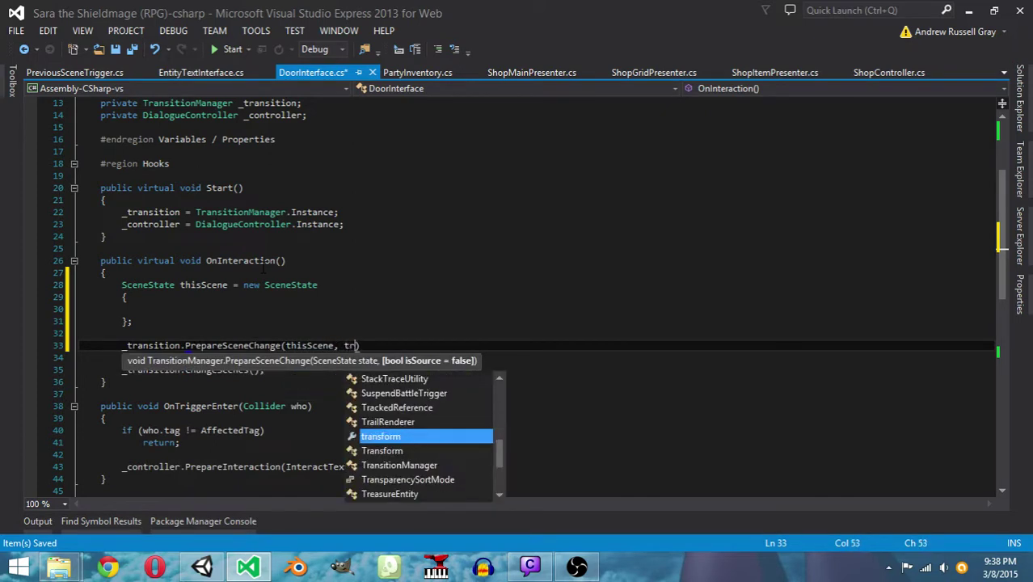
pyautogui.hotkey('ctrl', 's')
# Set SceneName to Application.loadedLevelName inside the thisScene initializer, followed by a comma and a new line
pyautogui.press('Up')
pyautogui.press('Up')
pyautogui.press('Up')
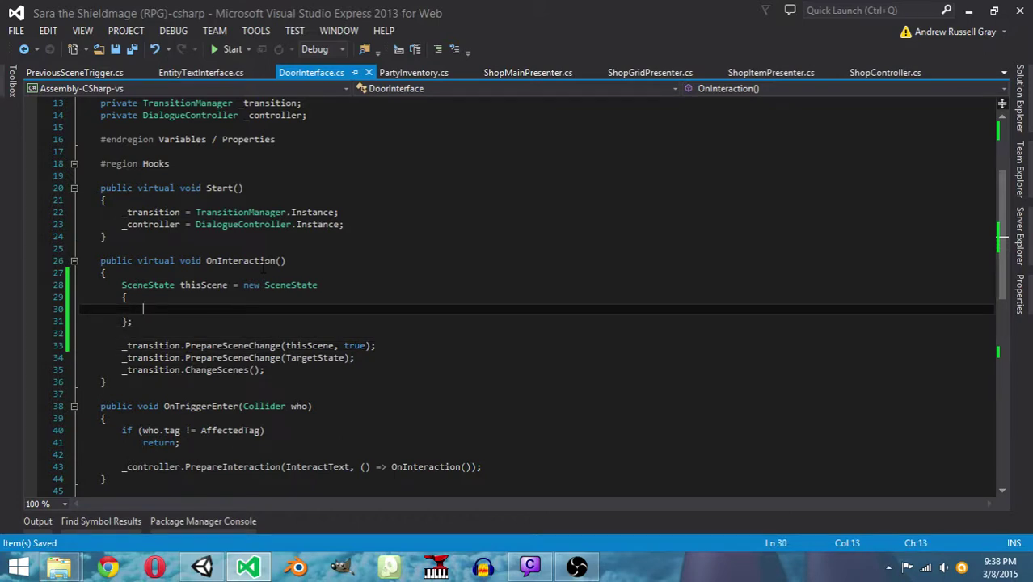
pyautogui.write('SceneName = ')
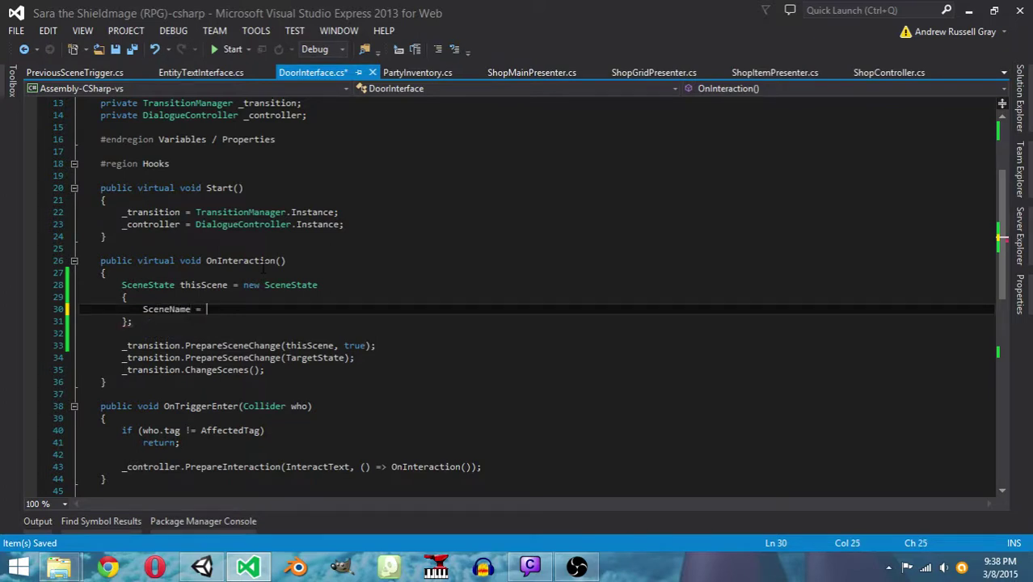
pyautogui.write('A')
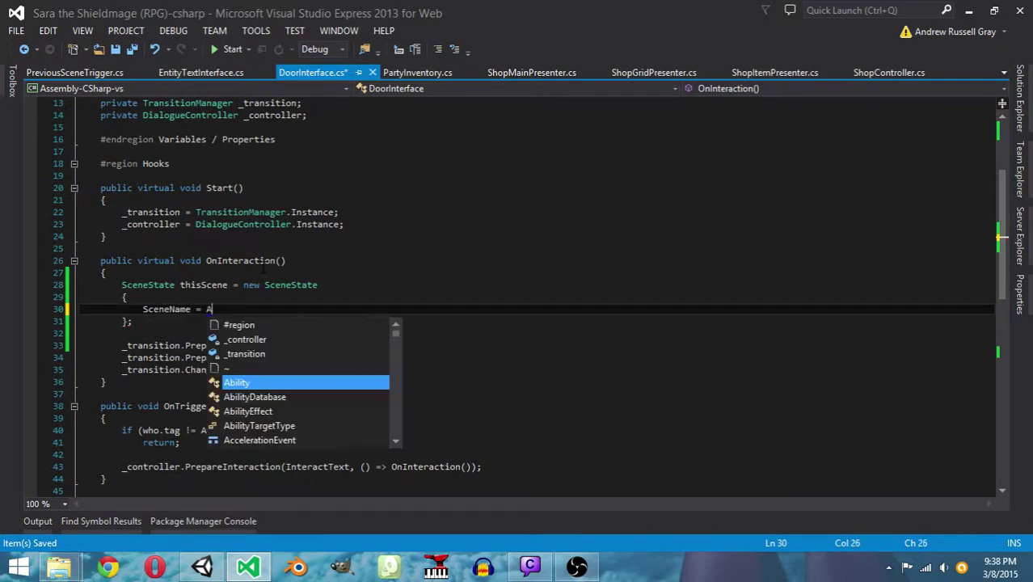
pyautogui.write('pplication.Get')
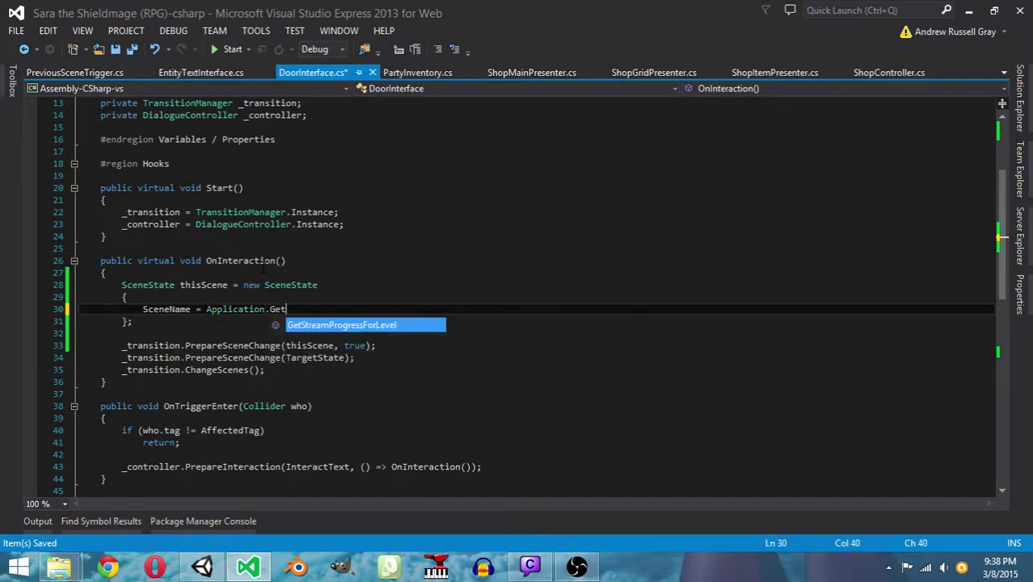
pyautogui.press('BackSpace')
pyautogui.press('BackSpace')
pyautogui.press('BackSpace')
pyautogui.write('L')
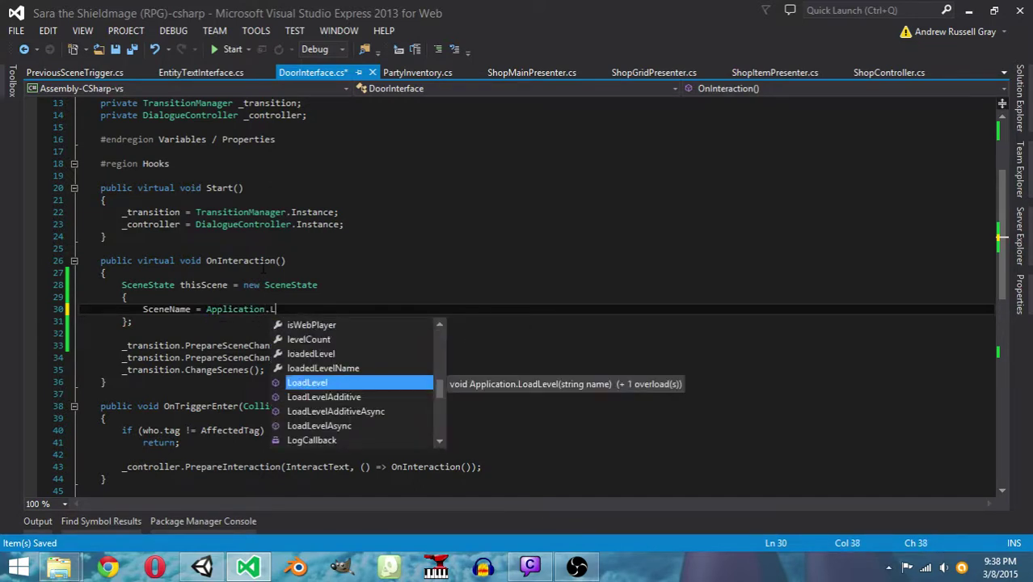
pyautogui.press('BackSpace')
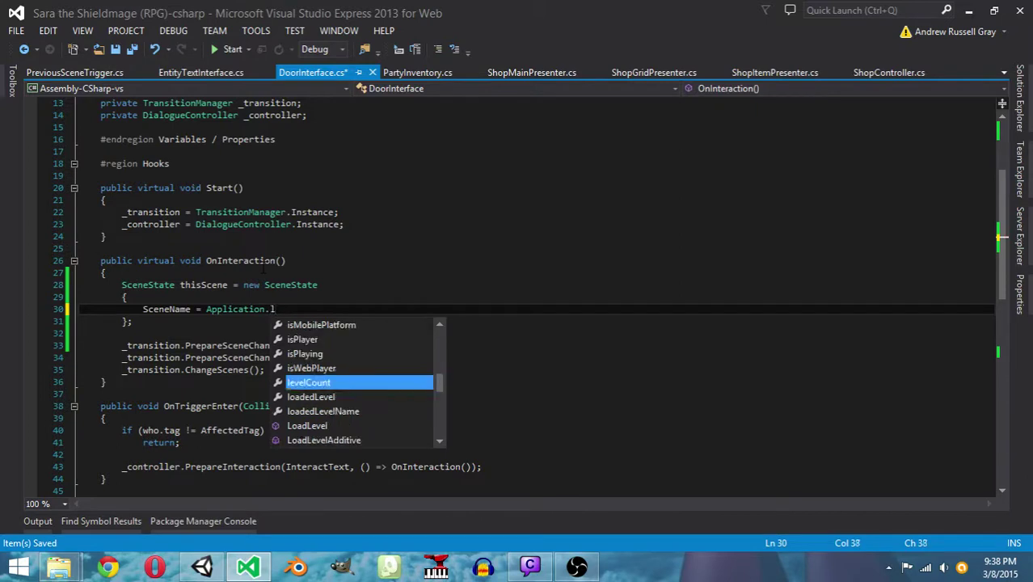
pyautogui.write('load')
pyautogui.press('Down')
pyautogui.press('Tab')
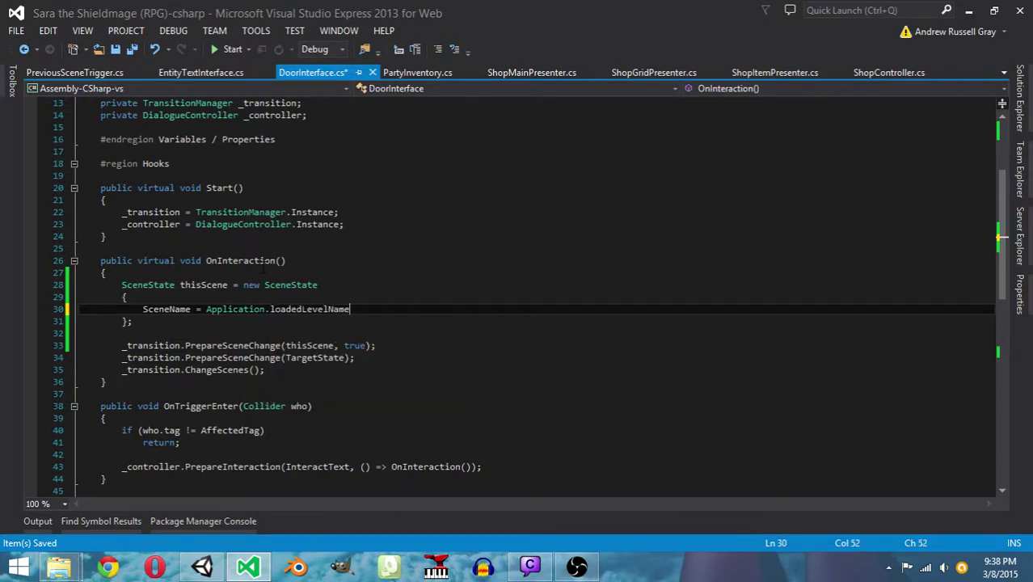
pyautogui.write(',')
pyautogui.press('Return')
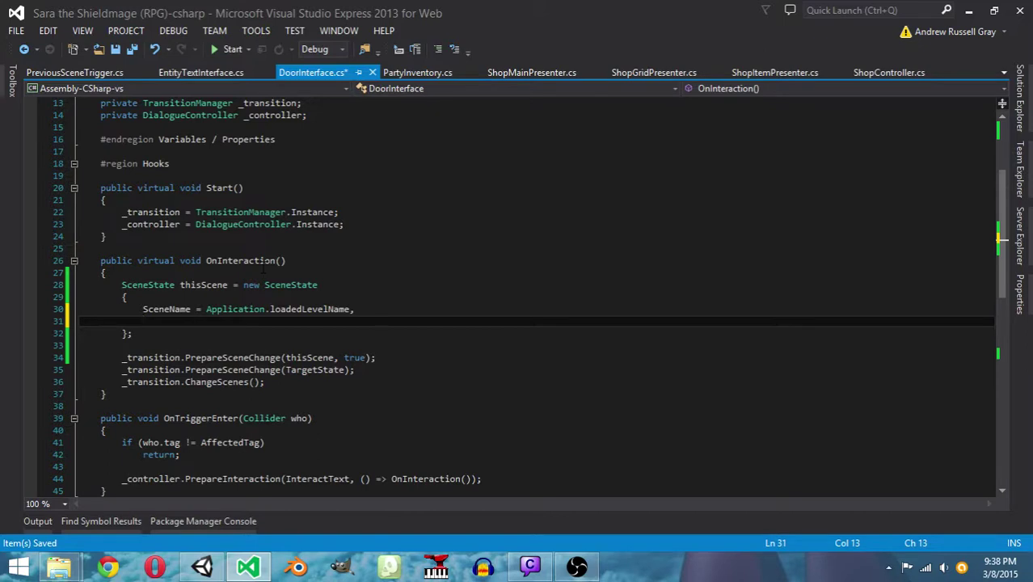
# Add a Position entry without a value and a Rotation entry set to Vector3.zero to the thisScene initializer
pyautogui.write('Po')
pyautogui.press('Tab')
pyautogui.write('= ,')
pyautogui.press('Return')
pyautogui.write('Rotation = Q')
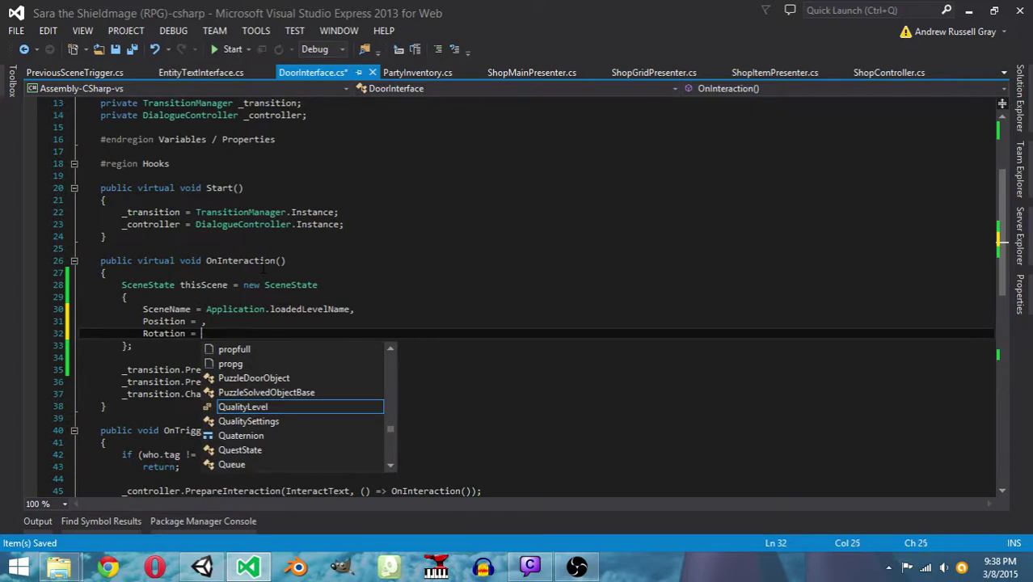
pyautogui.press('BackSpace')
pyautogui.write('Vector3.zero')
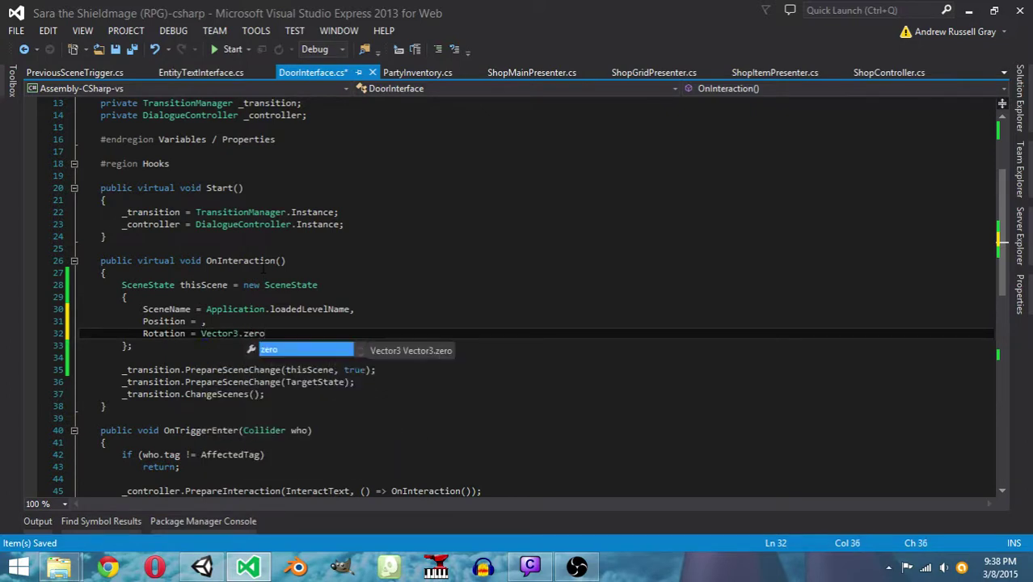
pyautogui.press('Escape')
# Declare the field private Transform _player; directly below the _controller field in DoorInterface.cs and save the script
pyautogui.press('Up')
pyautogui.press('Left')
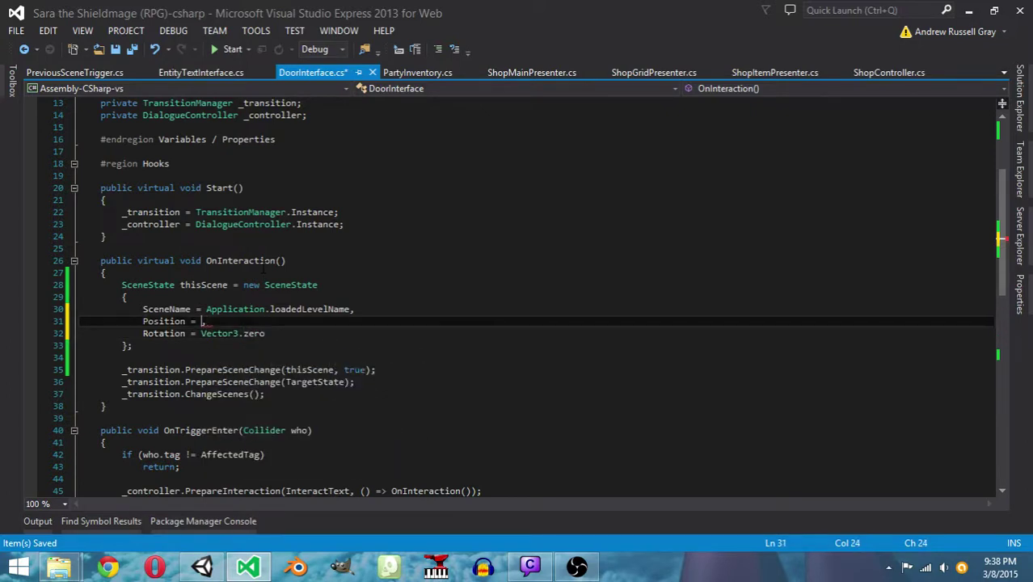
pyautogui.scroll(4, 264, 269)
pyautogui.scroll(-1, 239, 319)
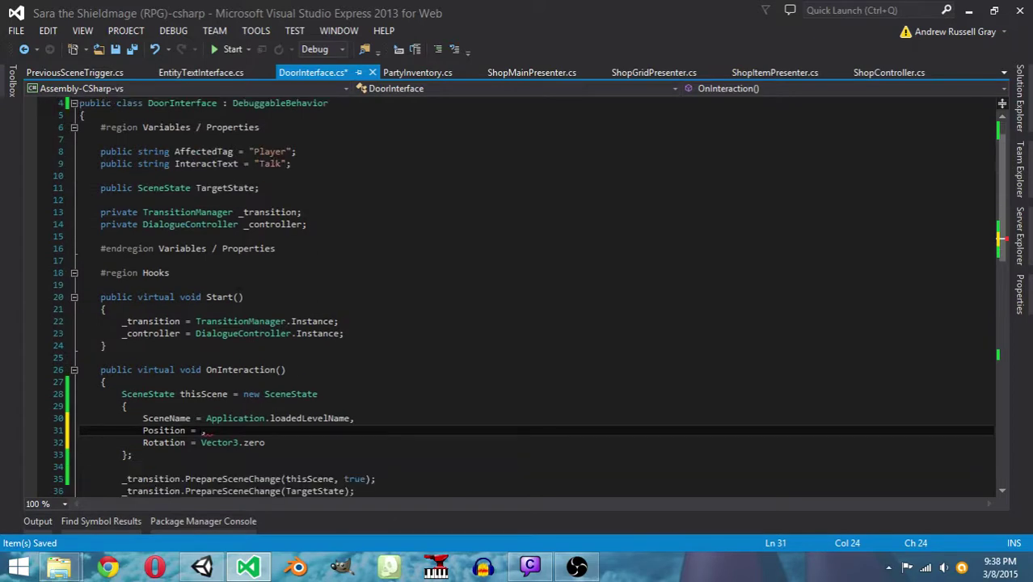
pyautogui.click(380, 333)
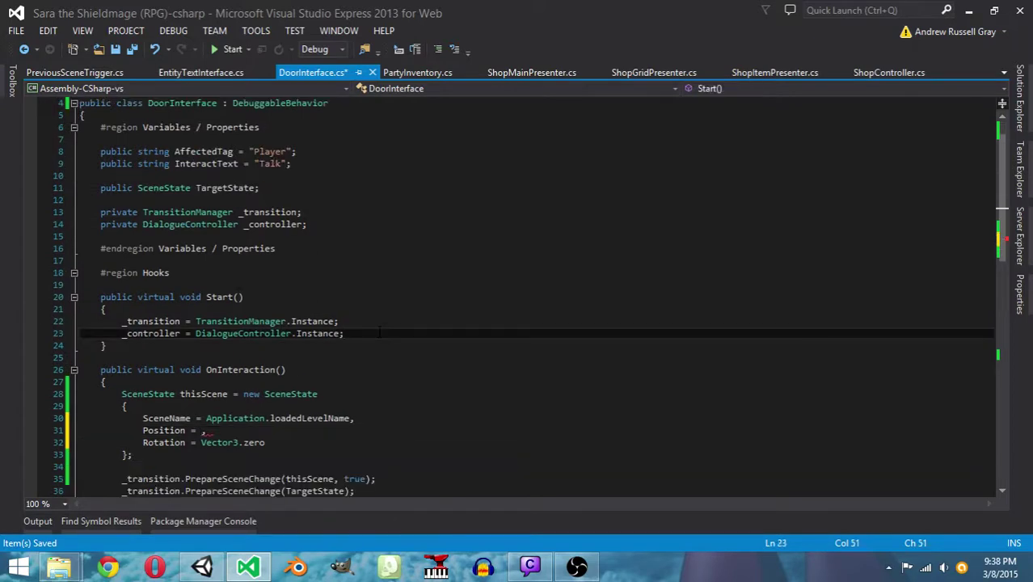
pyautogui.click(349, 222)
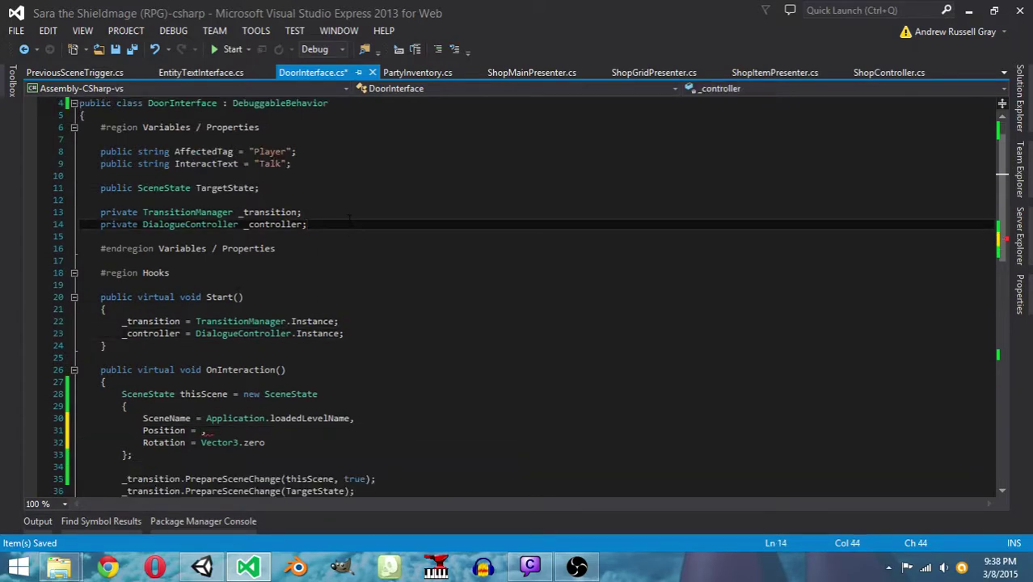
pyautogui.press('Up')
pyautogui.press('Up')
pyautogui.press('Down')
pyautogui.press('Down')
pyautogui.click(100, 200)
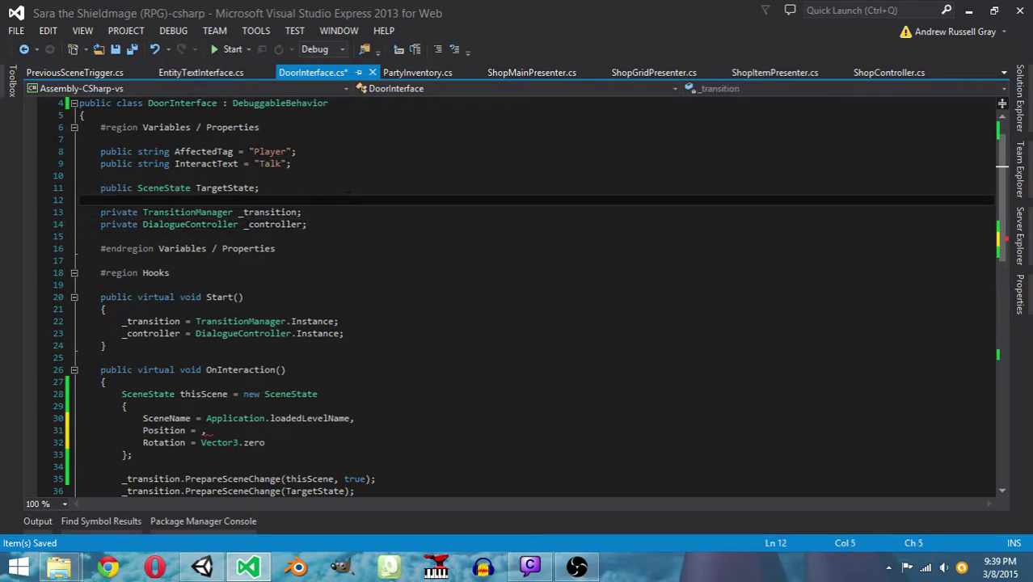
pyautogui.click(348, 219)
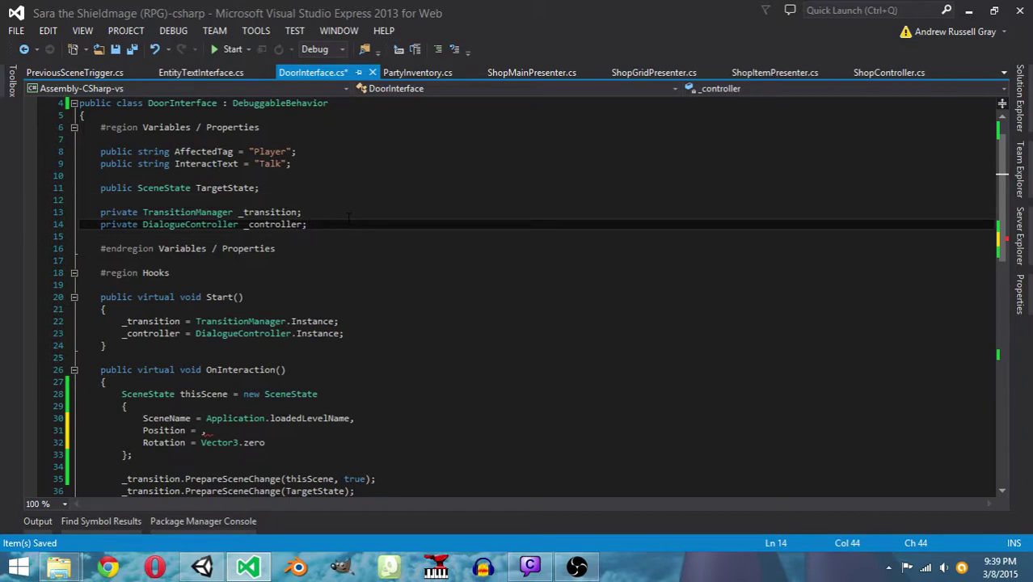
pyautogui.press('Return')
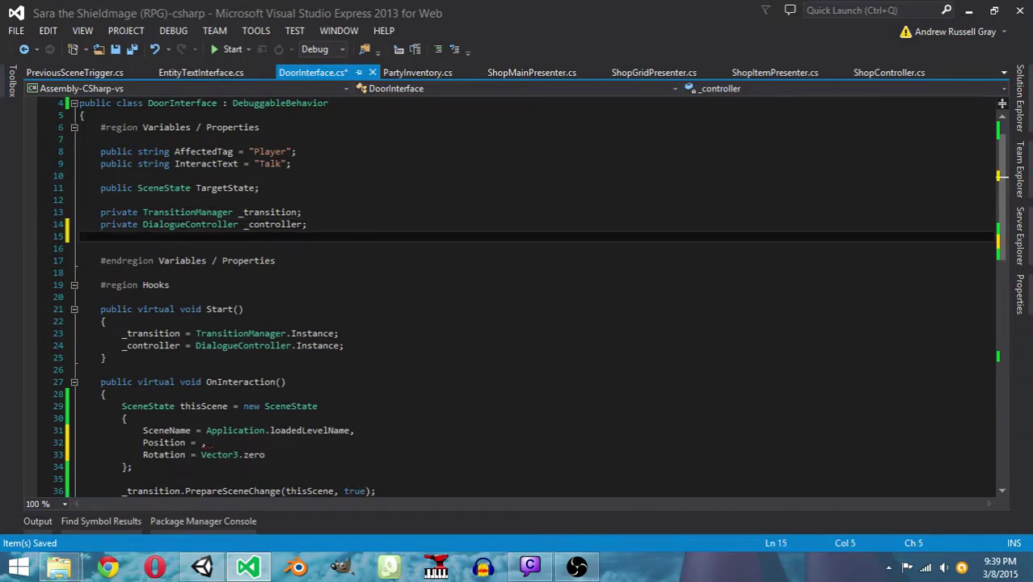
pyautogui.write('private Trans')
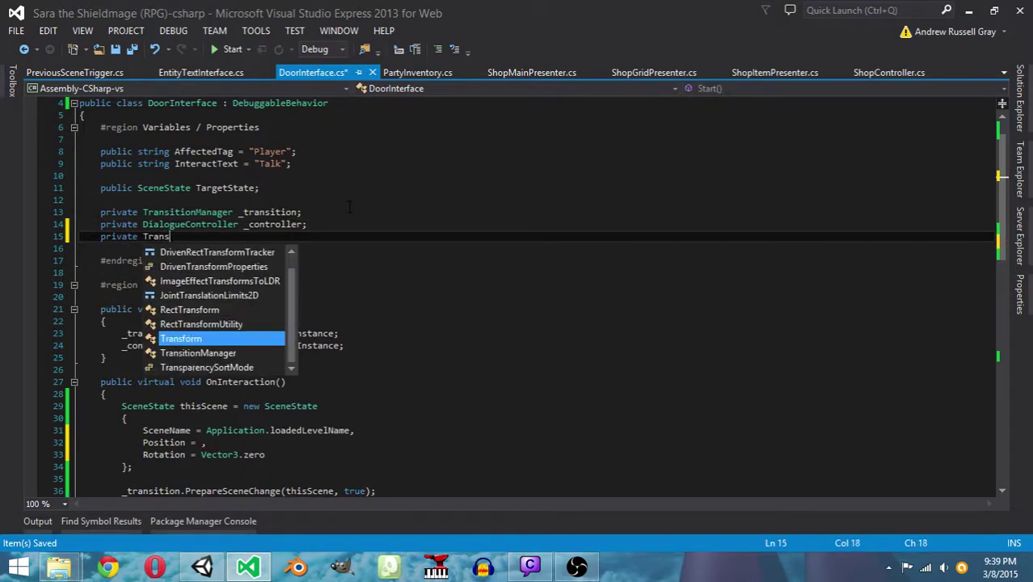
pyautogui.write('form _')
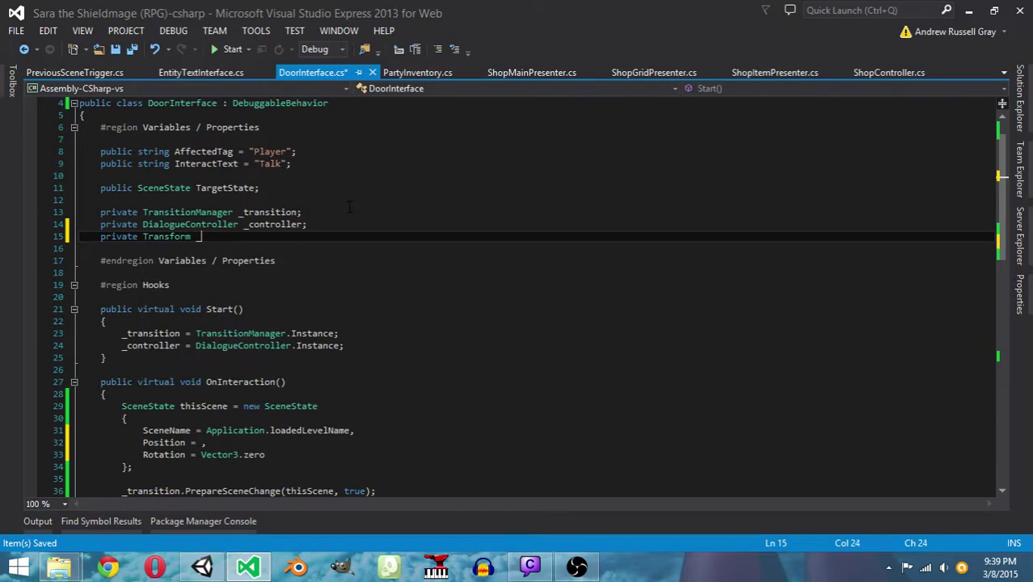
pyautogui.write('player;')
pyautogui.hotkey('ctrl', 's')
# Begin a _player assignment at the end of Start(), separated from the _controller line by a blank line
pyautogui.click(390, 346)
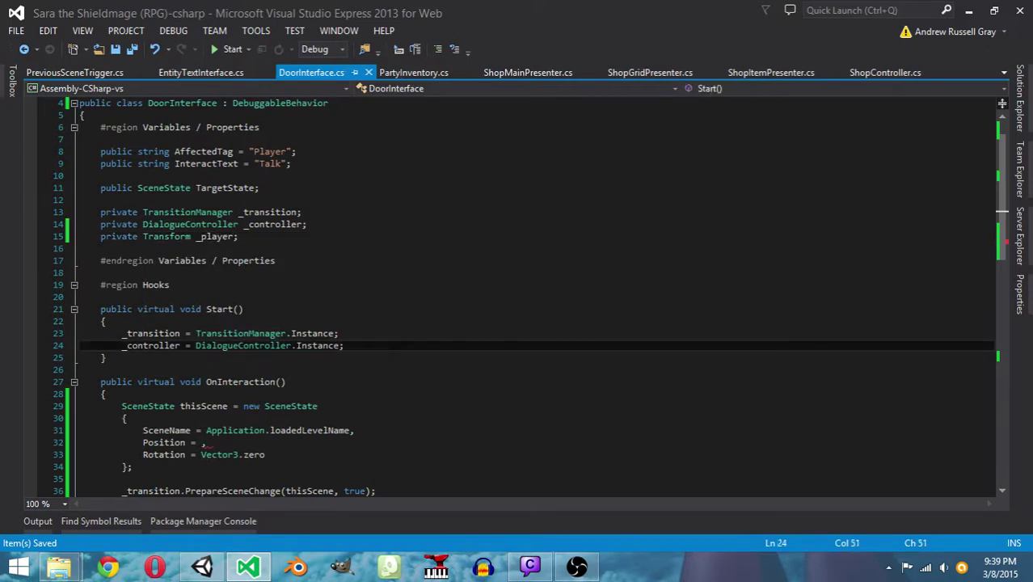
pyautogui.press('Return')
pyautogui.press('Return')
pyautogui.write('_player = ')
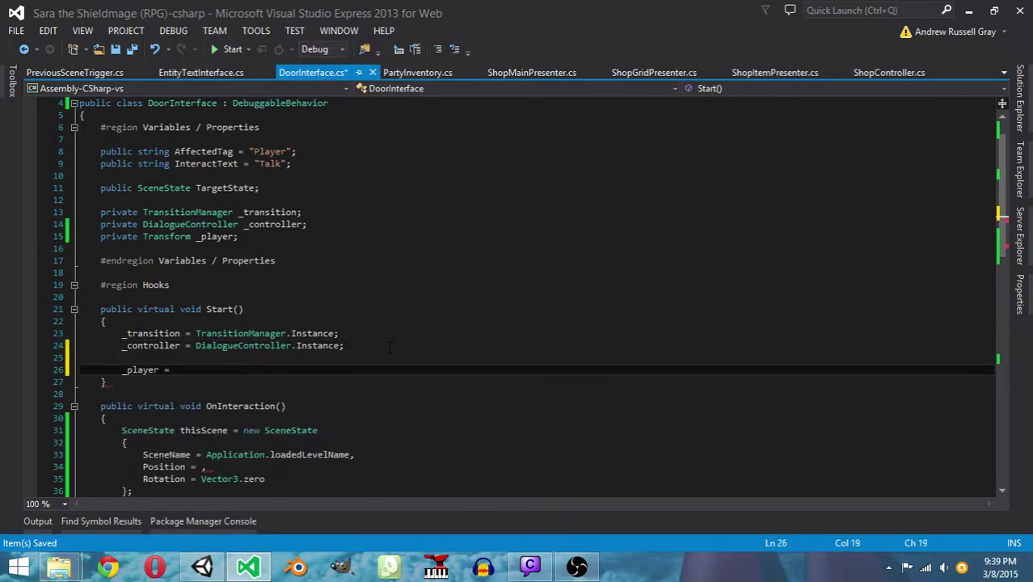
pyautogui.write('Find')
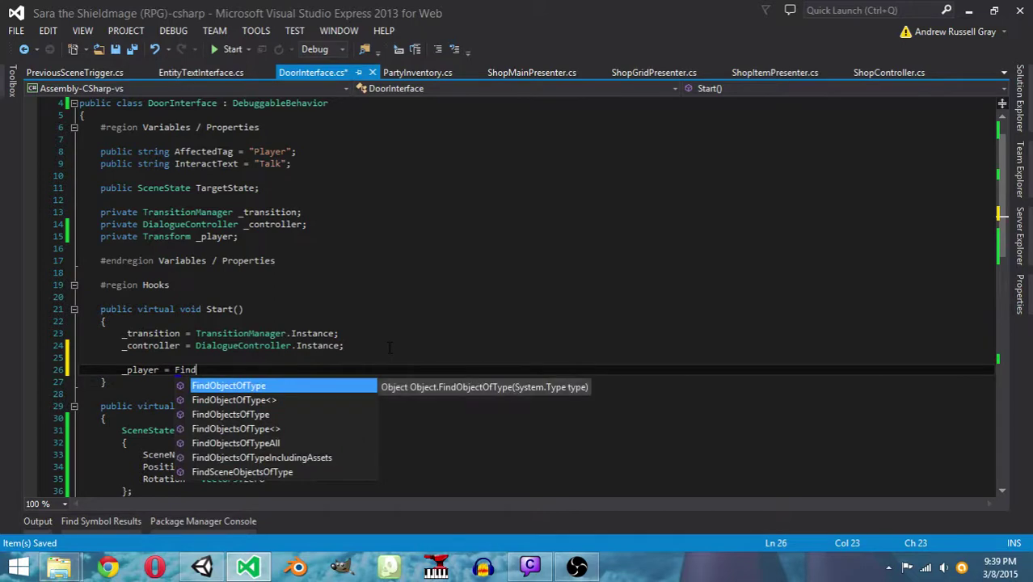
pyautogui.press('BackSpace')
pyautogui.press('BackSpace')
pyautogui.write('nd')
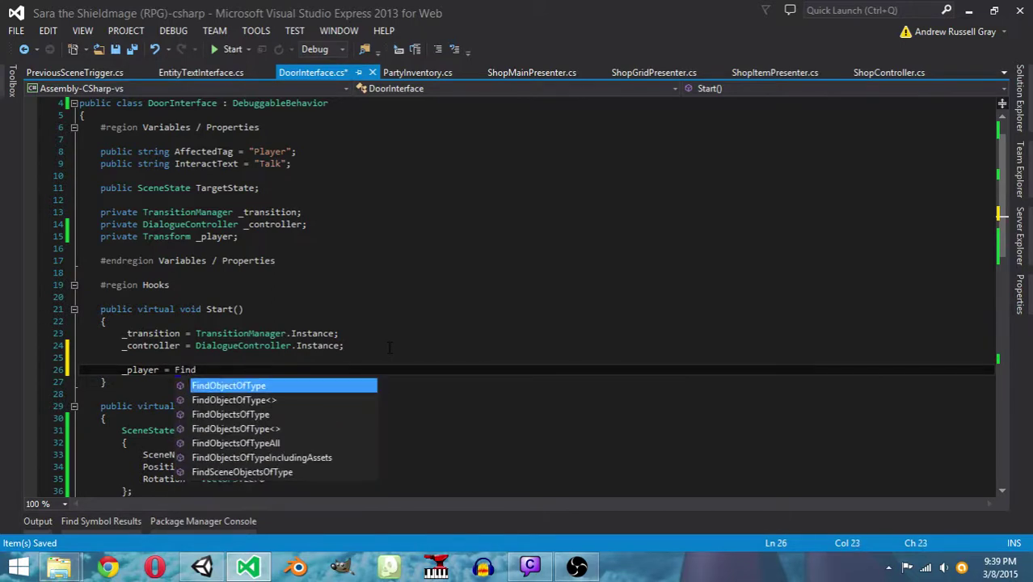
pyautogui.press('BackSpace')
pyautogui.press('BackSpace')
pyautogui.press('BackSpace')
pyautogui.press('BackSpace')
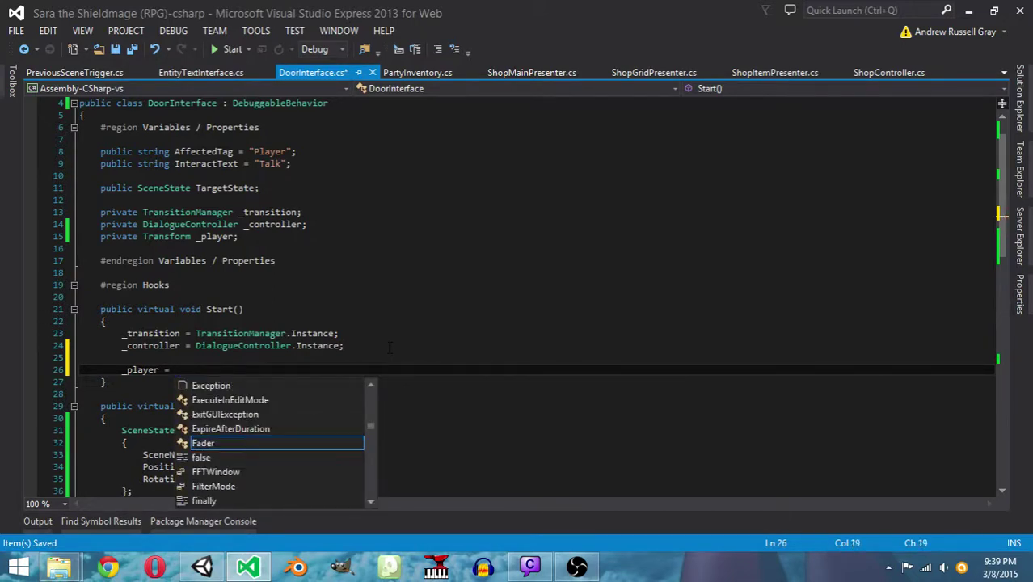
# Complete the _player assignment with GameObject.FindGameObjectWithTag("Player").transform; and save the script
pyautogui.write('GameObject.')
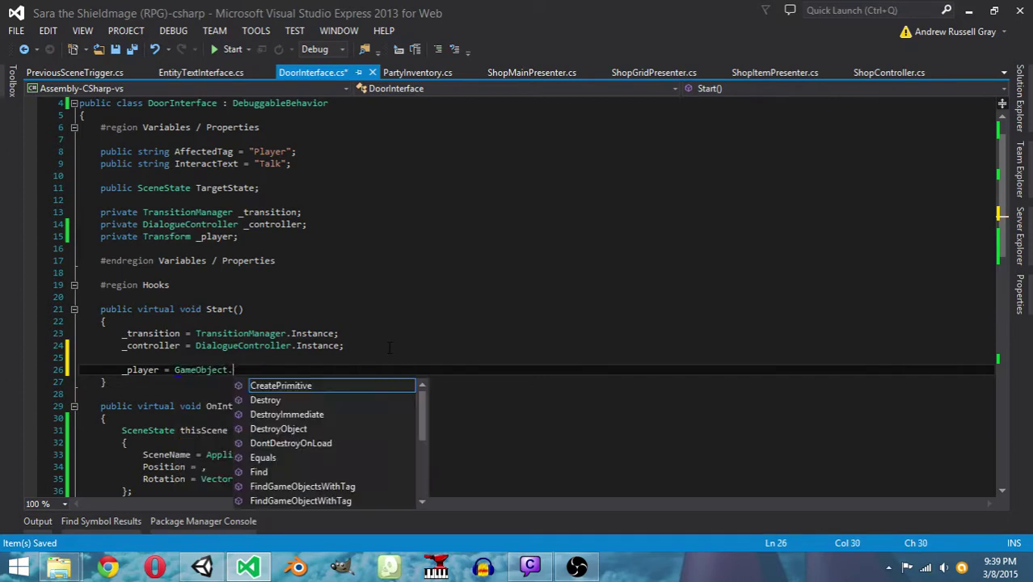
pyautogui.write('F')
pyautogui.press('Down')
pyautogui.press('Down')
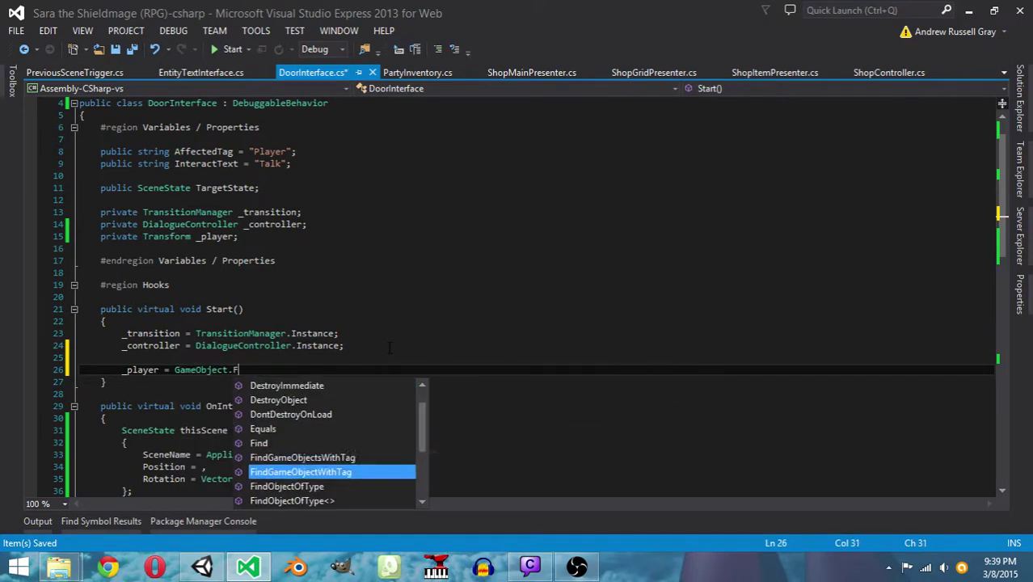
pyautogui.press('Tab')
pyautogui.write('("Player')
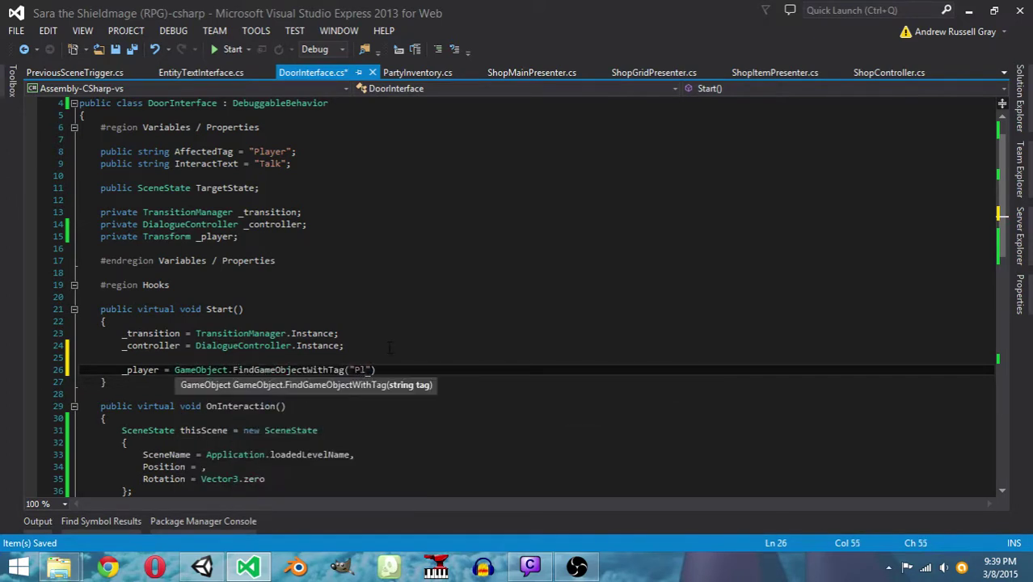
pyautogui.write('"')
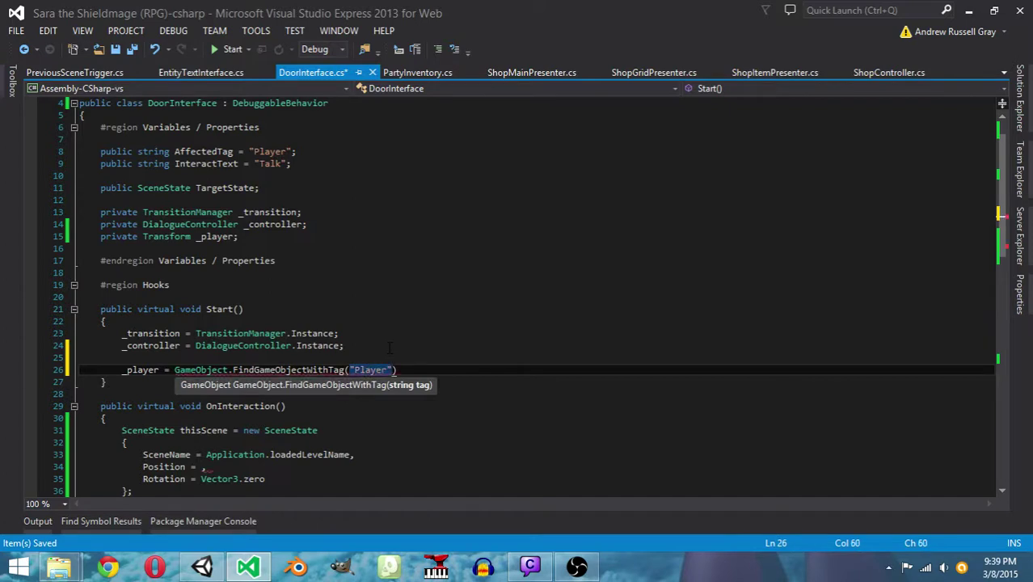
pyautogui.write(').transform;')
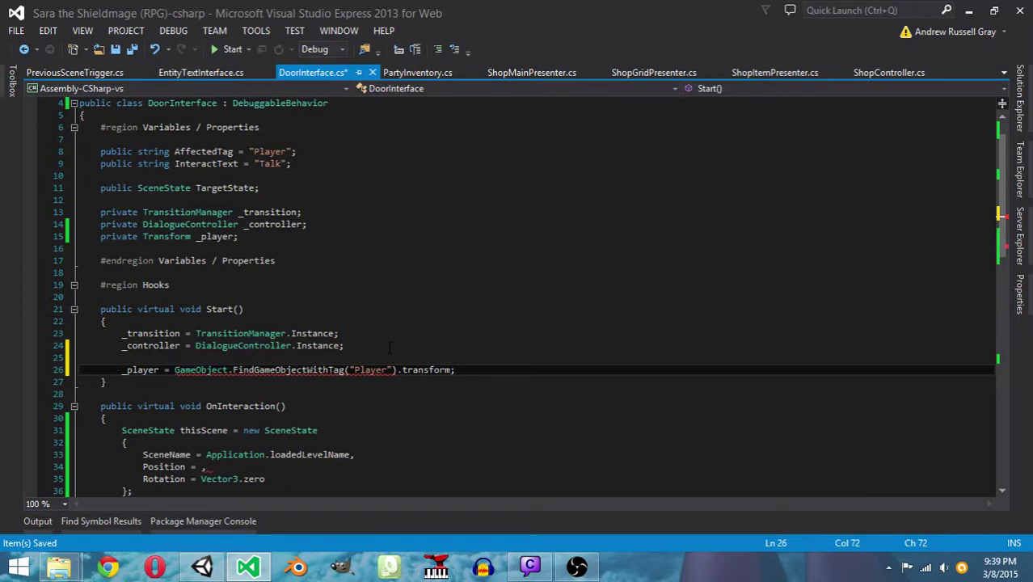
pyautogui.press('Down')
pyautogui.hotkey('ctrl', 's')
# Set Position to _player.position in the thisScene initializer in OnInteraction and save the script
pyautogui.scroll(-1, 391, 348)
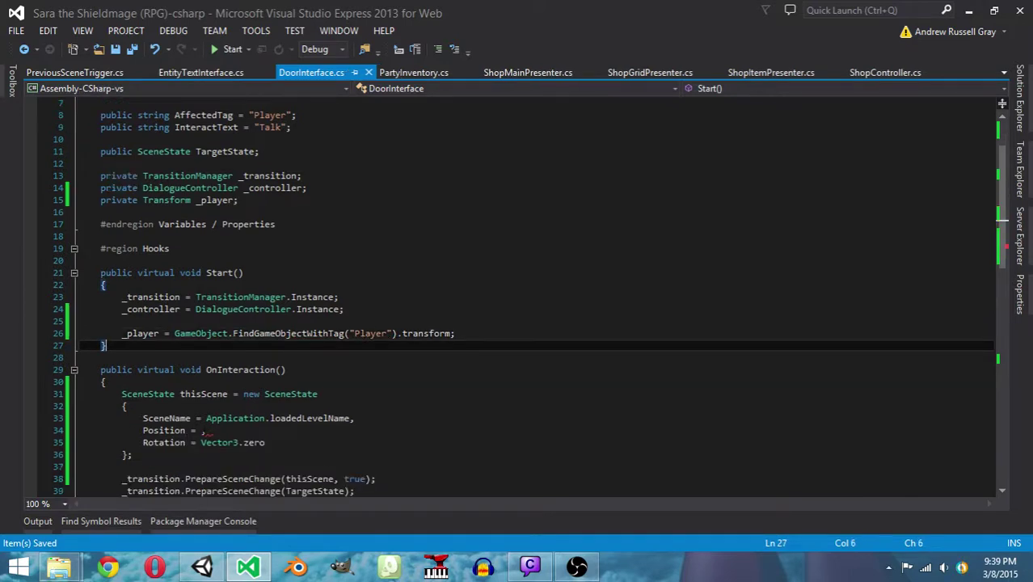
pyautogui.click(202, 430)
pyautogui.write('_')
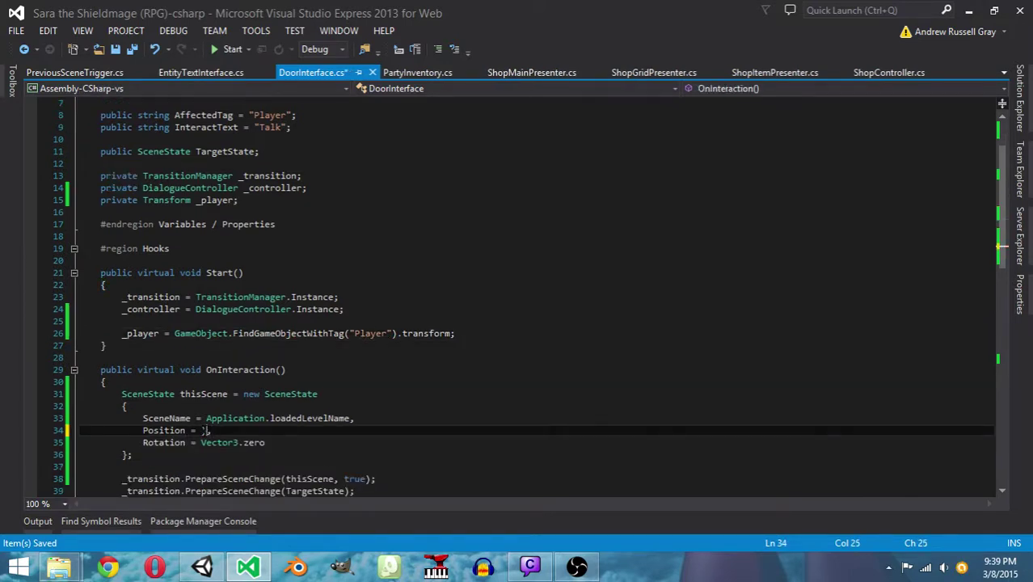
pyautogui.write('player.position')
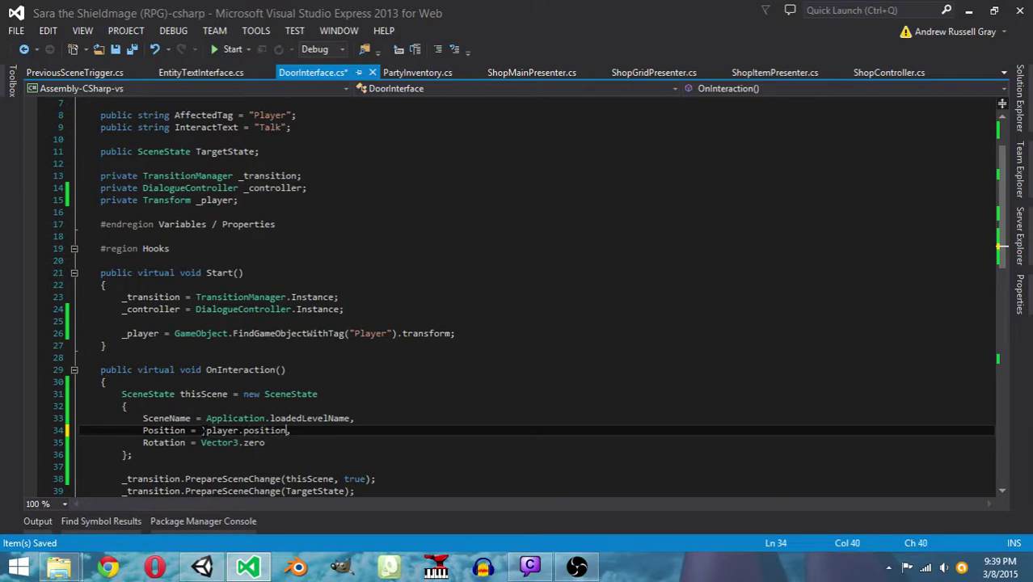
pyautogui.click(204, 430)
pyautogui.click(265, 442)
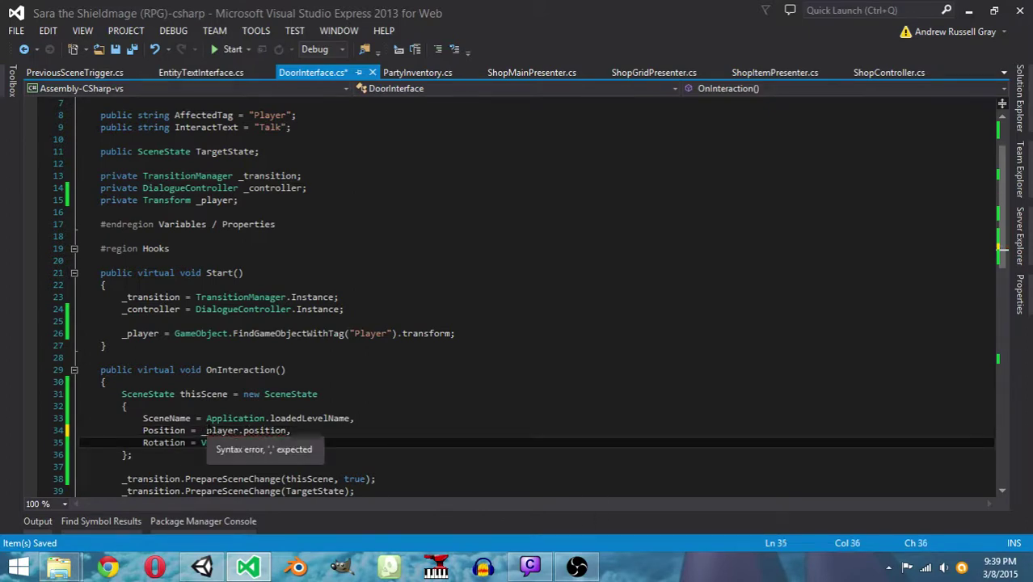
pyautogui.hotkey('ctrl', 's')
pyautogui.click(123, 466)
pyautogui.scroll(-3, 517, 295)
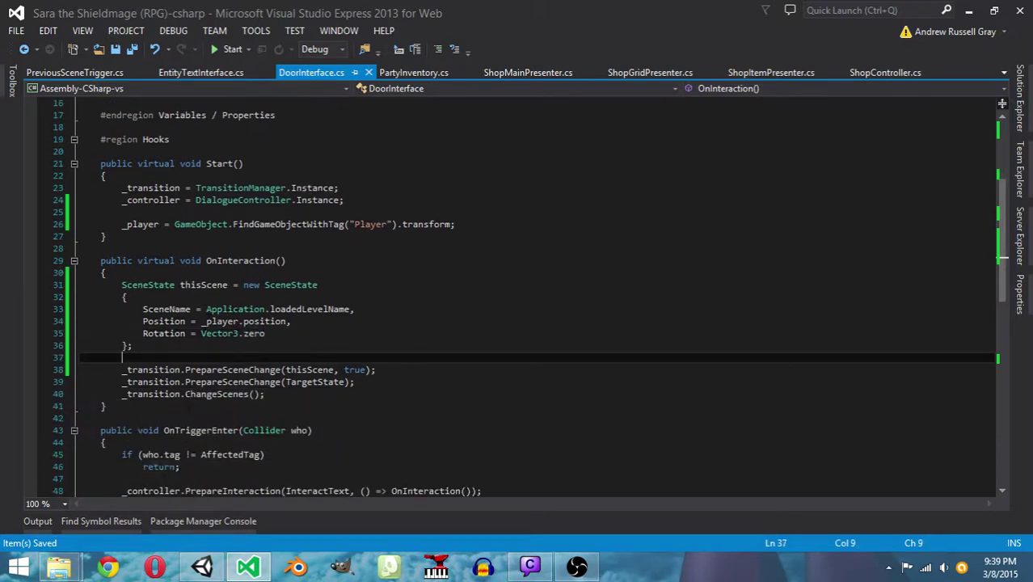
# Switch to Unity, run the City of Nuuria scene and enter the shop through its door
pyautogui.click(203, 568)
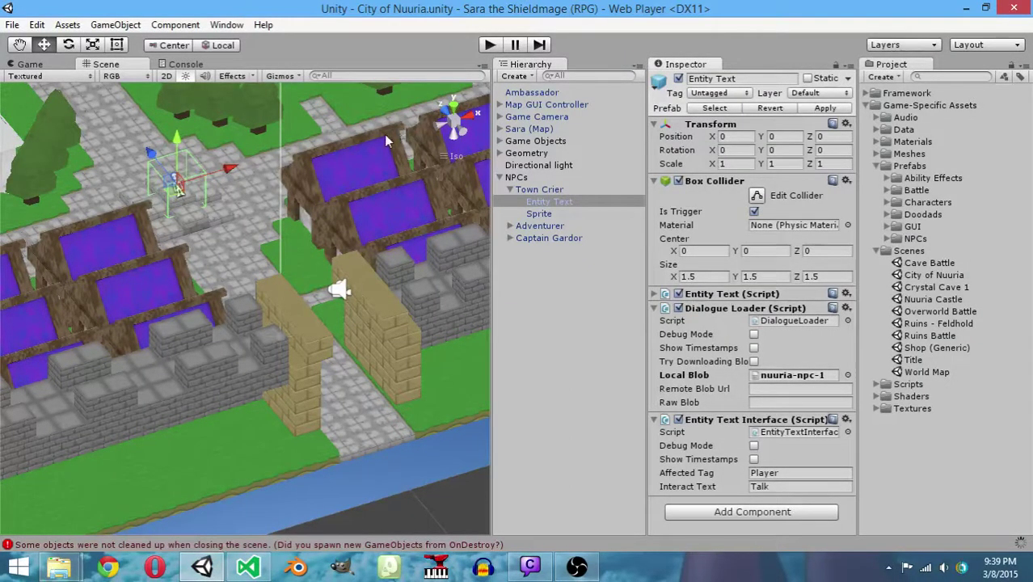
pyautogui.click(488, 45)
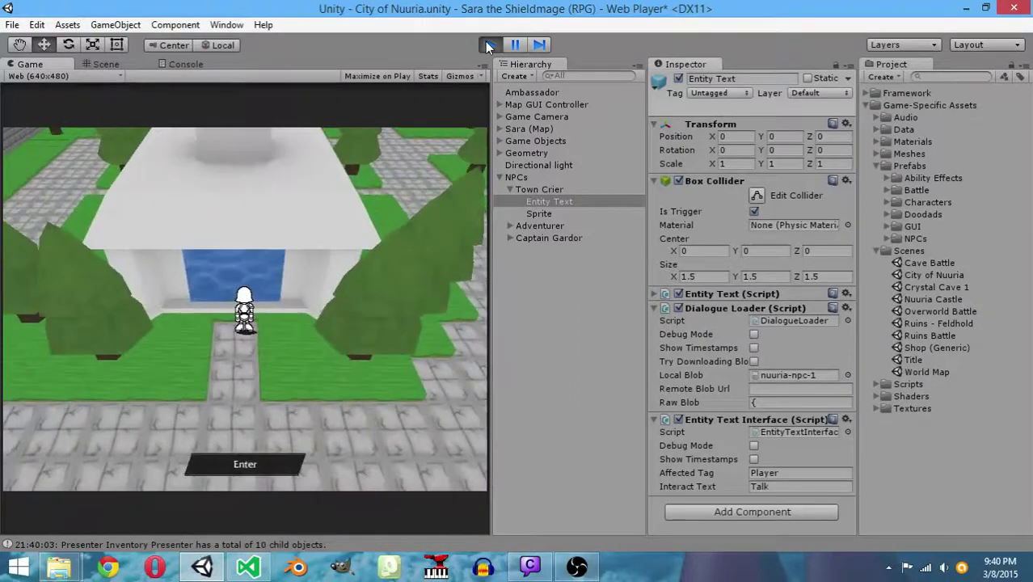
pyautogui.click(253, 459)
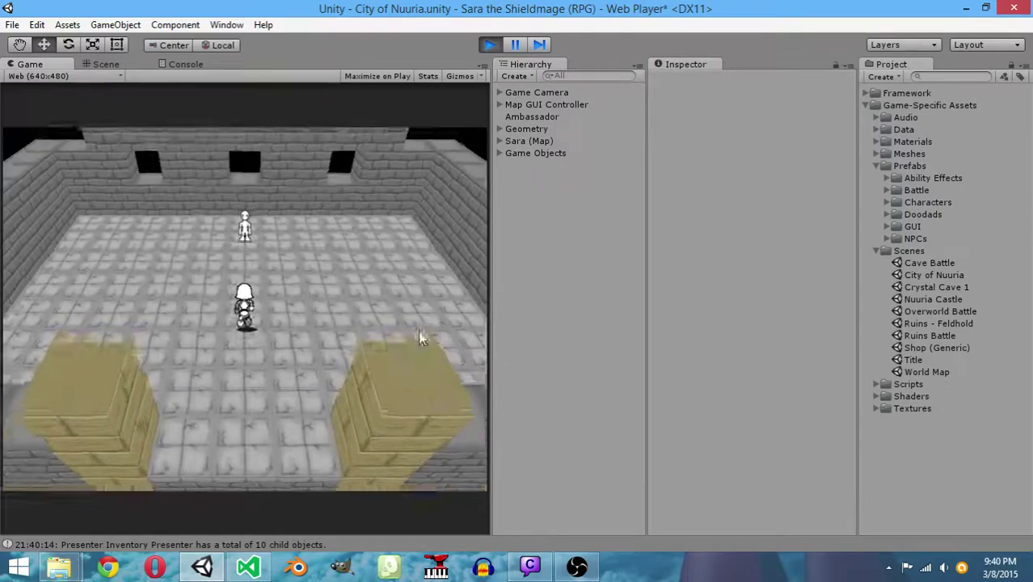
# Talk to the shopkeeper, leave the shop to test the return transition, and stop the game
pyautogui.click(244, 467)
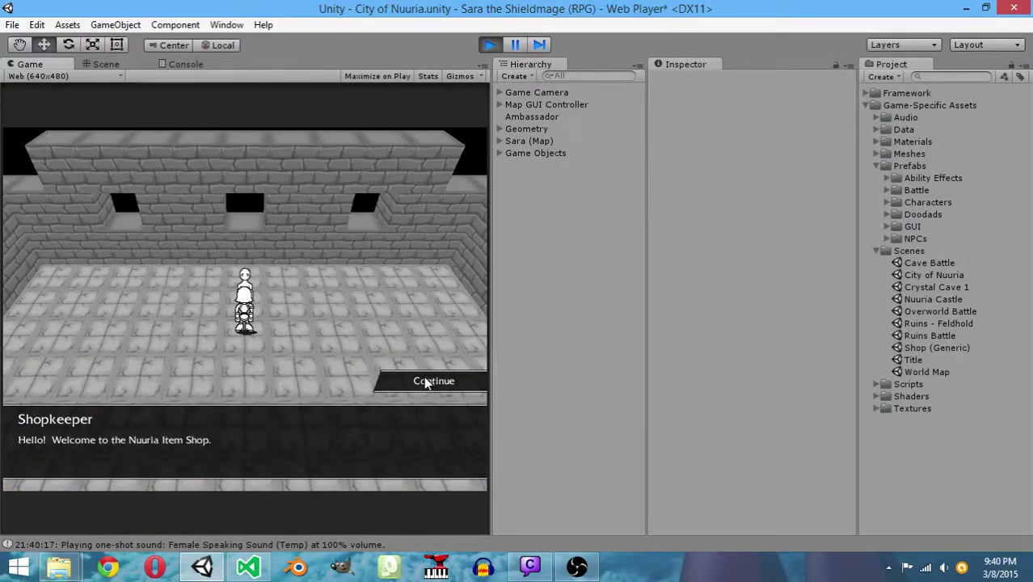
pyautogui.click(426, 381)
pyautogui.click(213, 161)
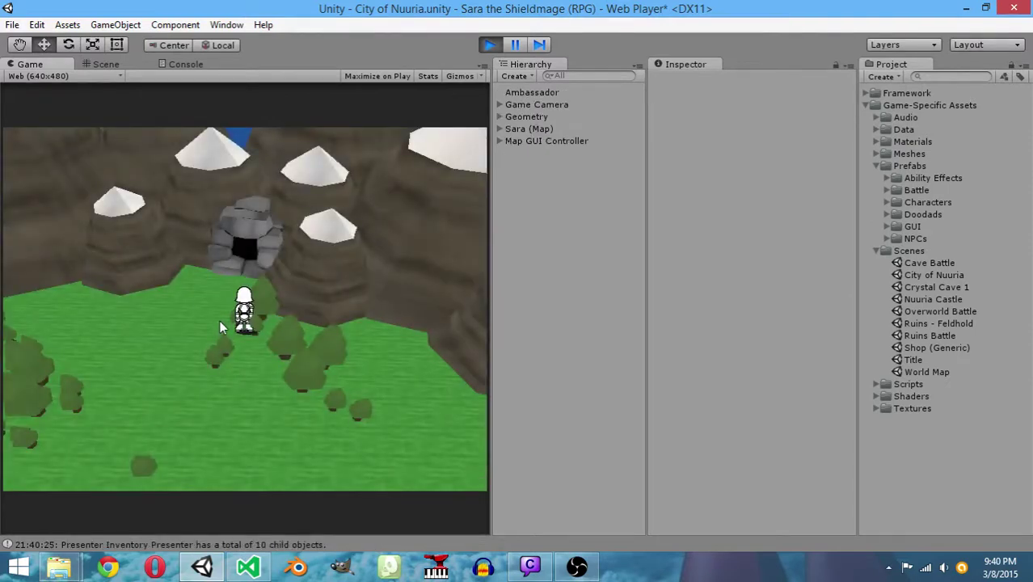
pyautogui.click(490, 45)
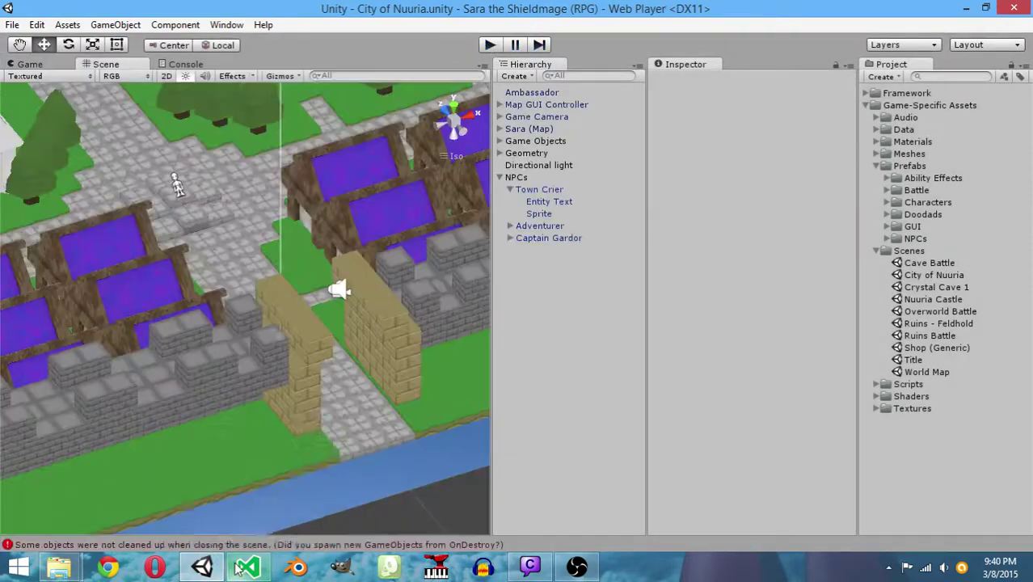
pyautogui.moveTo(238, 569)
pyautogui.moveTo(346, 255); pyautogui.dragTo(318, 341, button='right')
pyautogui.moveTo(295, 398); pyautogui.dragTo(341, 327, button='right')
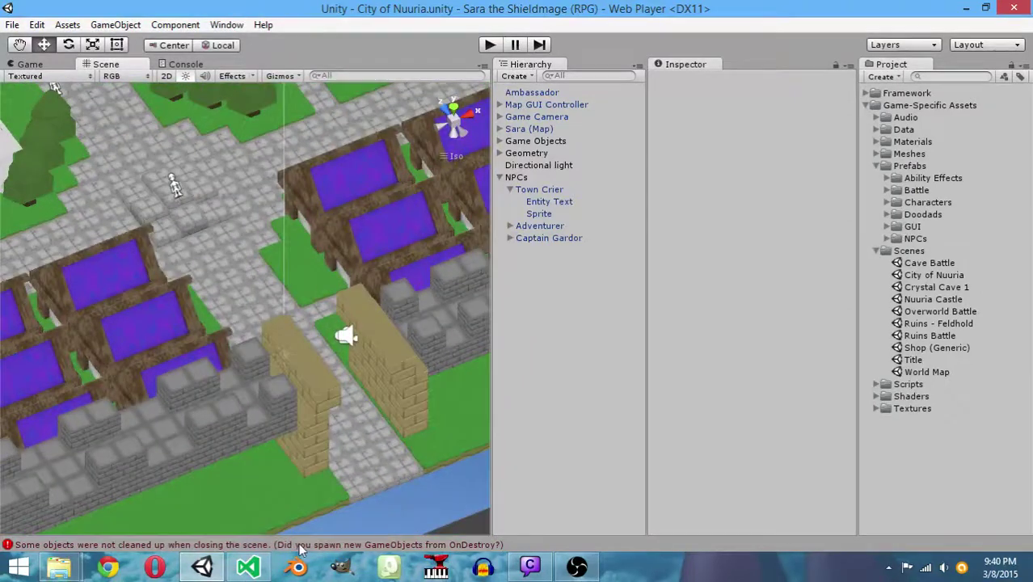
# Examine the missing-script warnings in the Console and clear the log
pyautogui.click(287, 545)
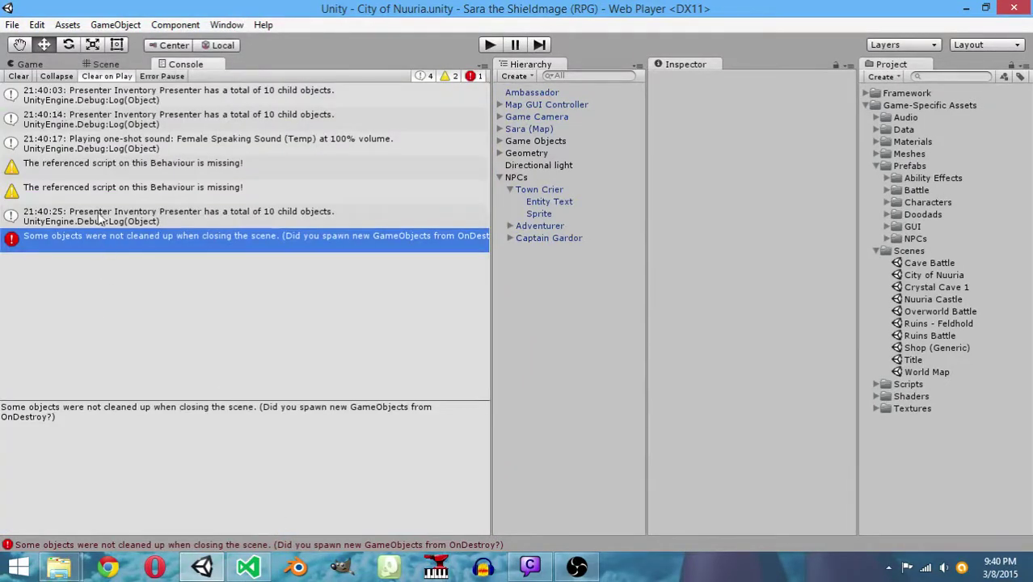
pyautogui.click(96, 169)
pyautogui.click(98, 192)
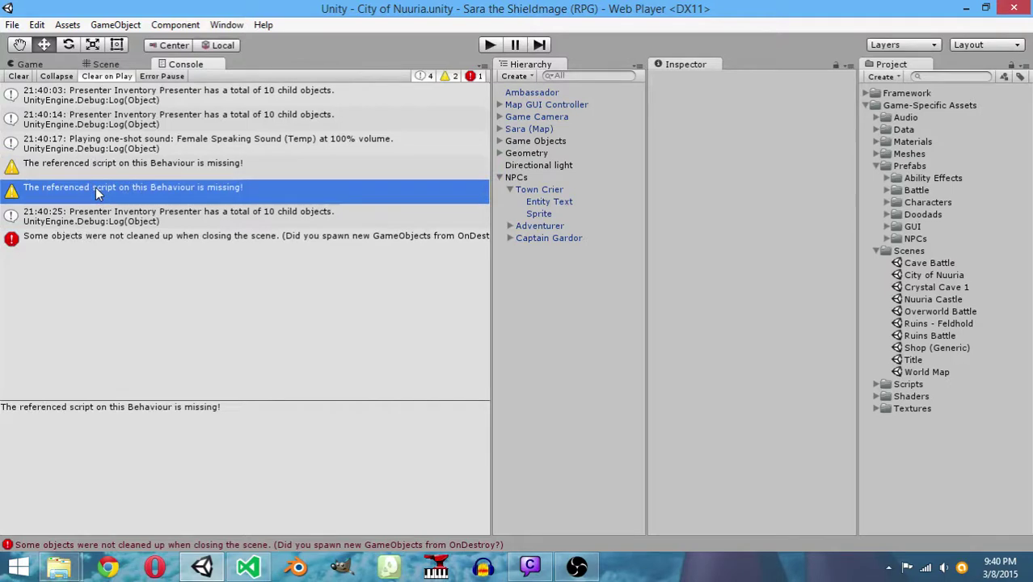
pyautogui.click(96, 171)
pyautogui.click(17, 76)
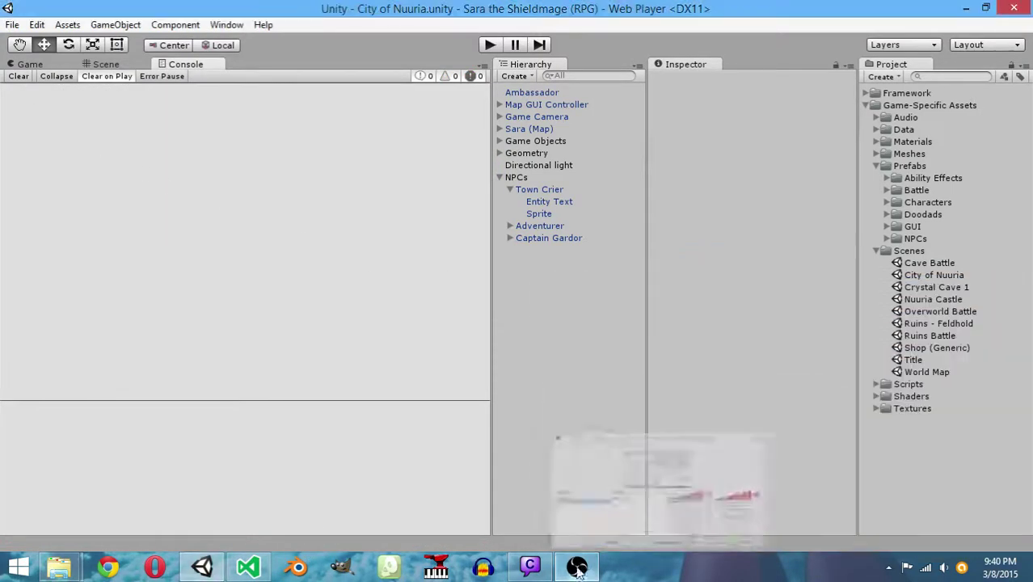
# Switch to the livestream chat window to check its messages
pyautogui.click(537, 571)
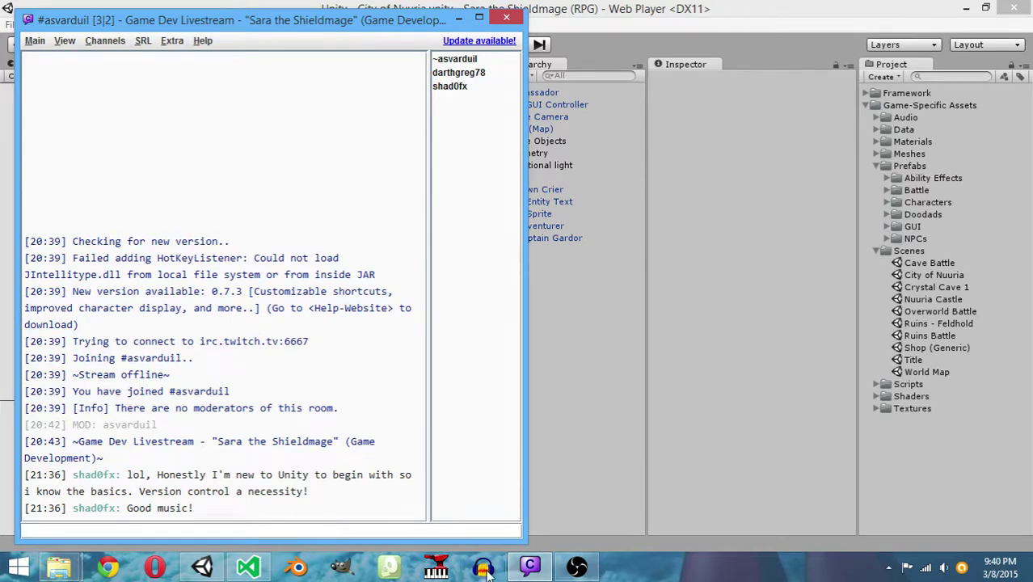
# Hide the livestream chat window, close the Audacity window and return to Unity
pyautogui.moveTo(518, 572)
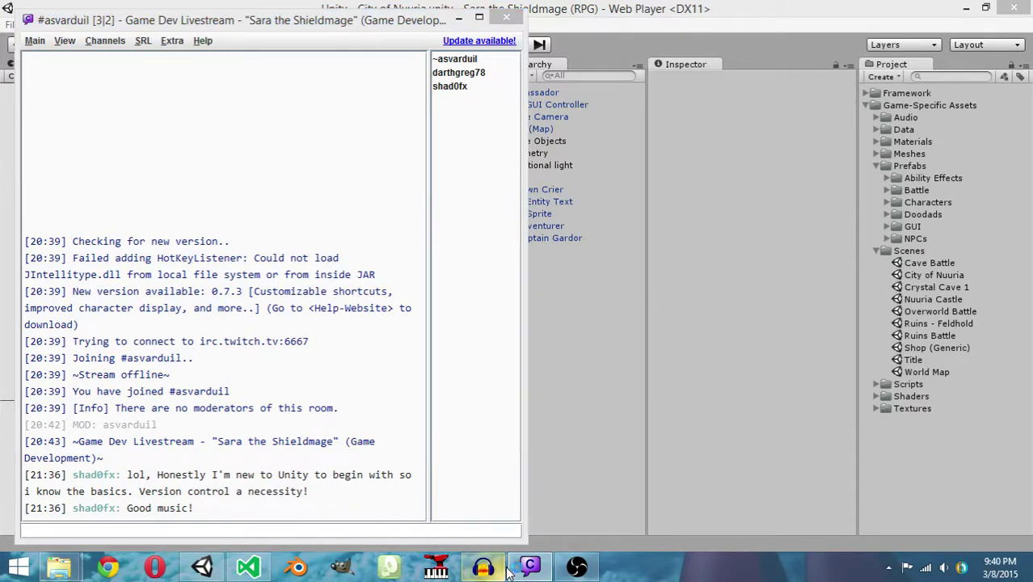
pyautogui.click(520, 573)
pyautogui.click(520, 573)
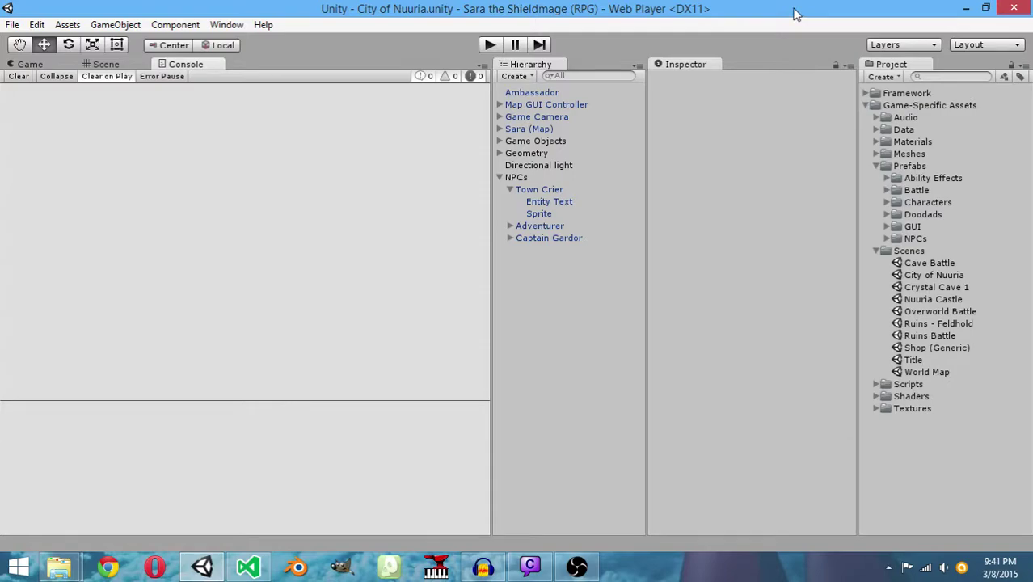
pyautogui.click(483, 566)
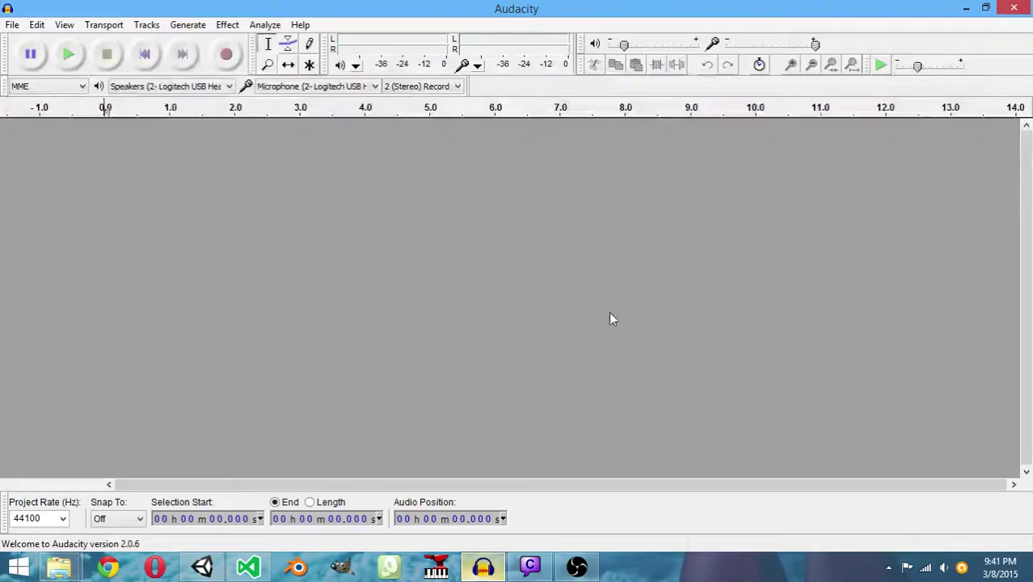
pyautogui.click(1013, 8)
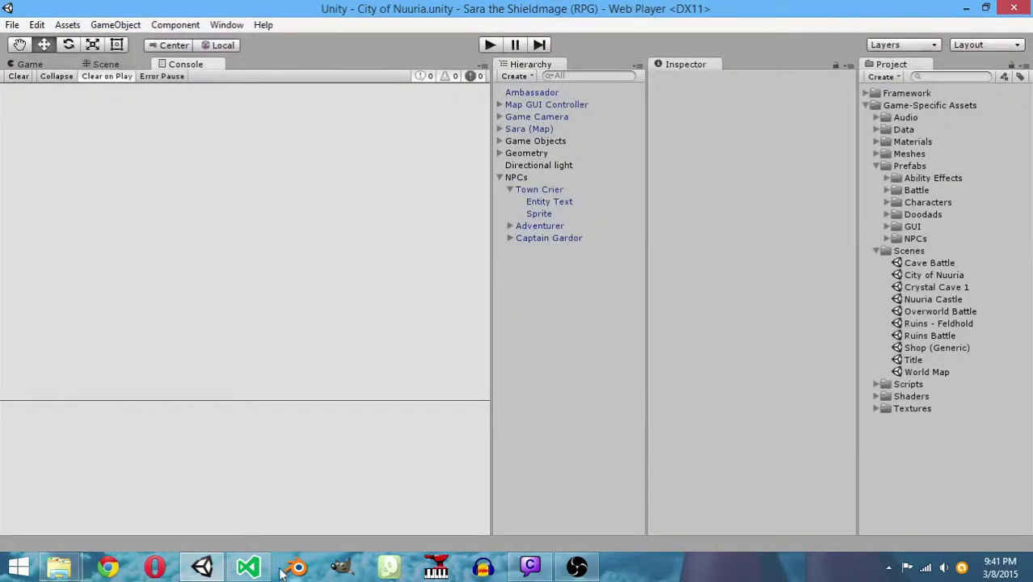
# Collapse the Town Crier object and the Prefabs folder, and select the Shop (Generic) scene asset in the project
pyautogui.moveTo(252, 569)
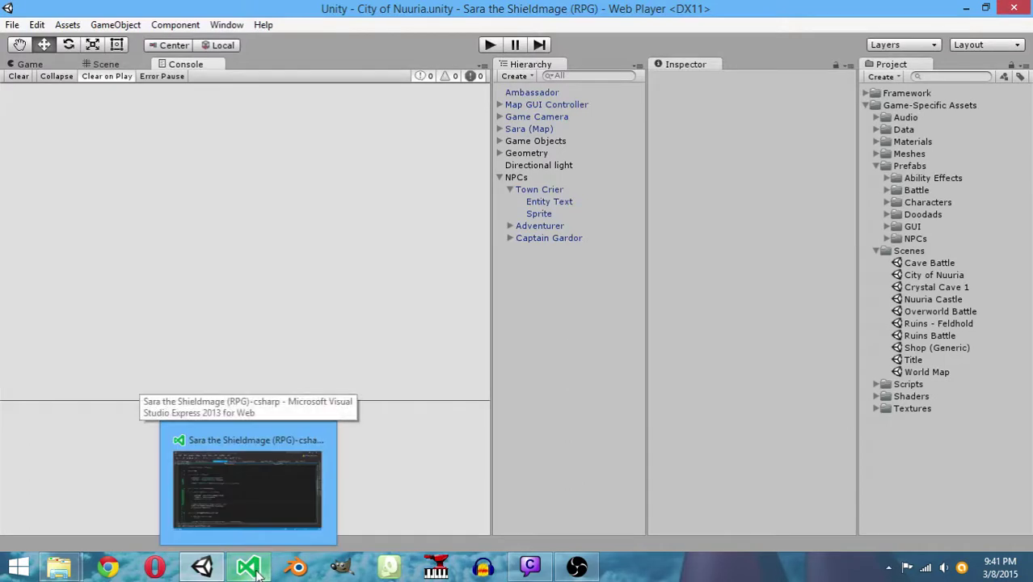
pyautogui.moveTo(202, 569)
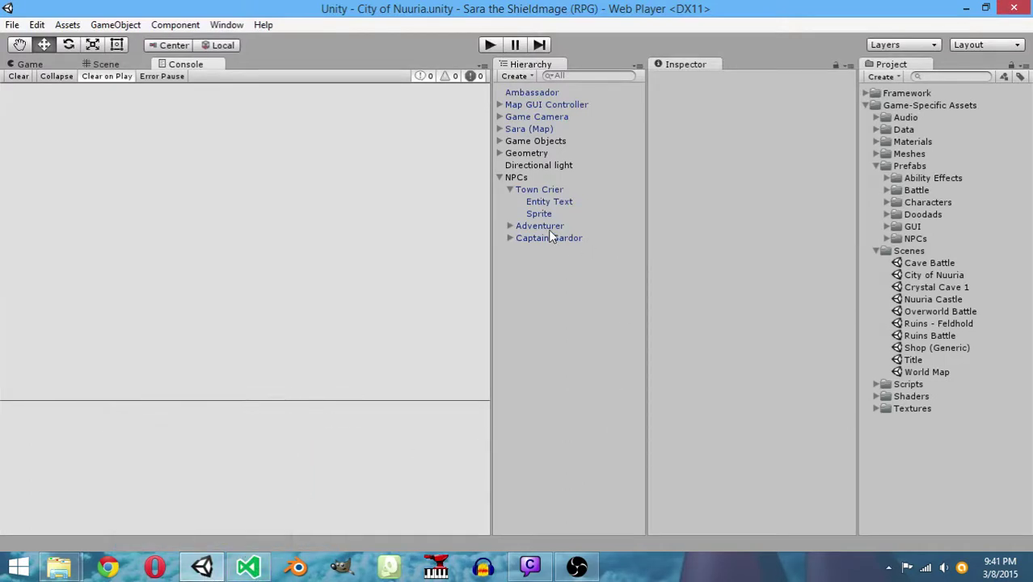
pyautogui.click(509, 190)
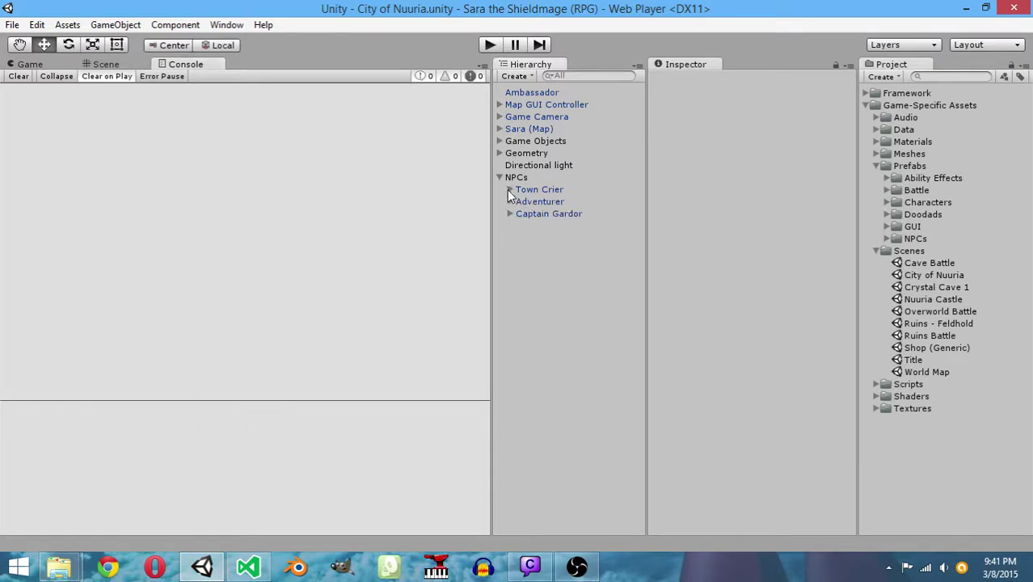
pyautogui.click(876, 384)
pyautogui.click(876, 385)
pyautogui.click(876, 251)
pyautogui.click(876, 165)
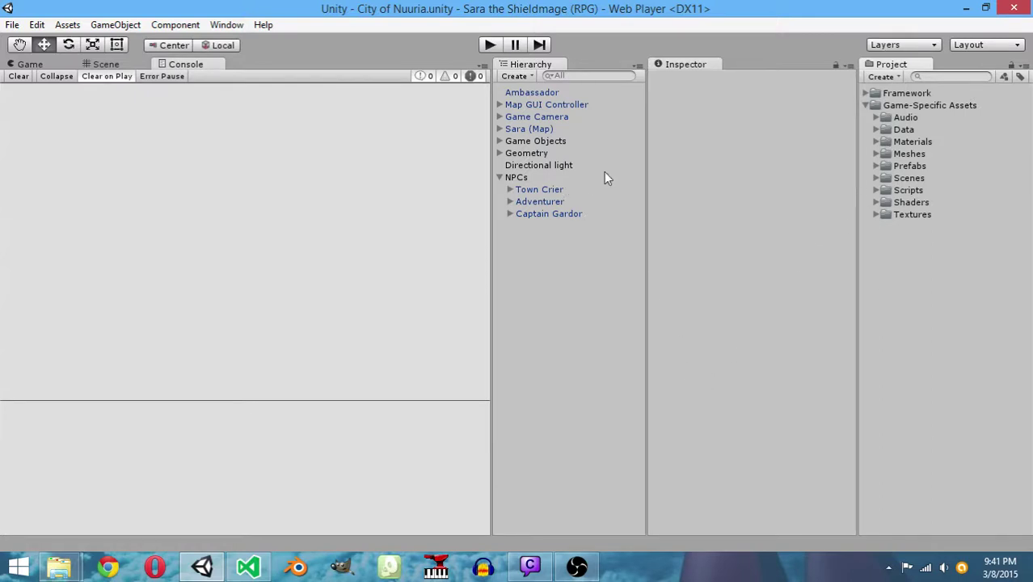
pyautogui.click(875, 178)
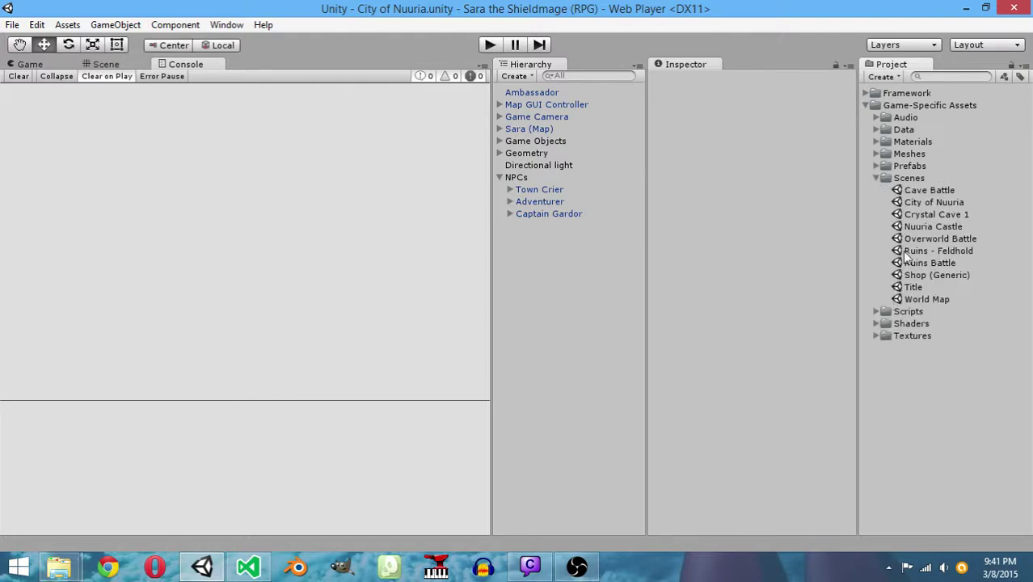
pyautogui.click(907, 276)
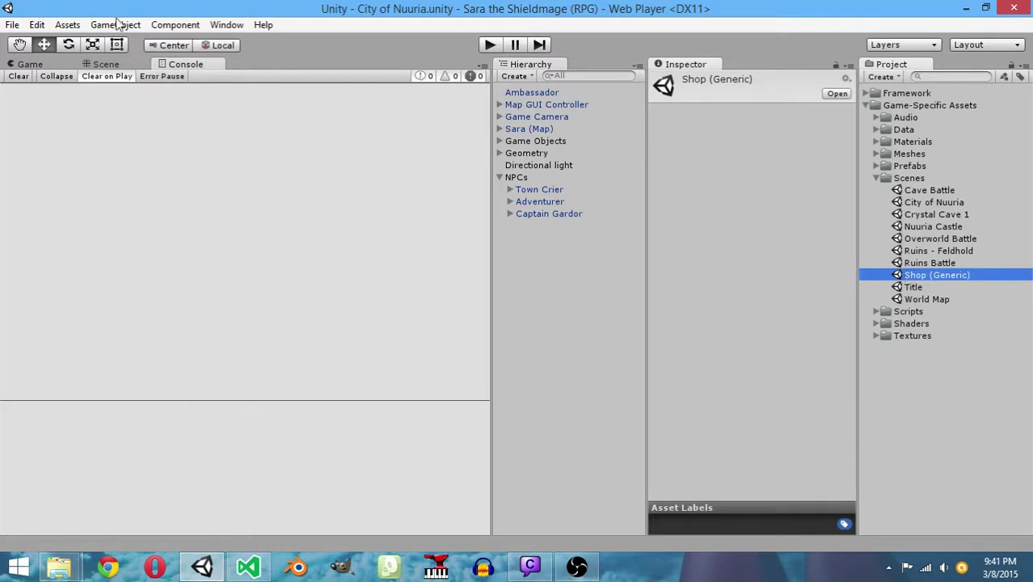
# Run the City of Nuuria scene in the Game view and select the Ambassador object
pyautogui.click(46, 64)
pyautogui.click(491, 46)
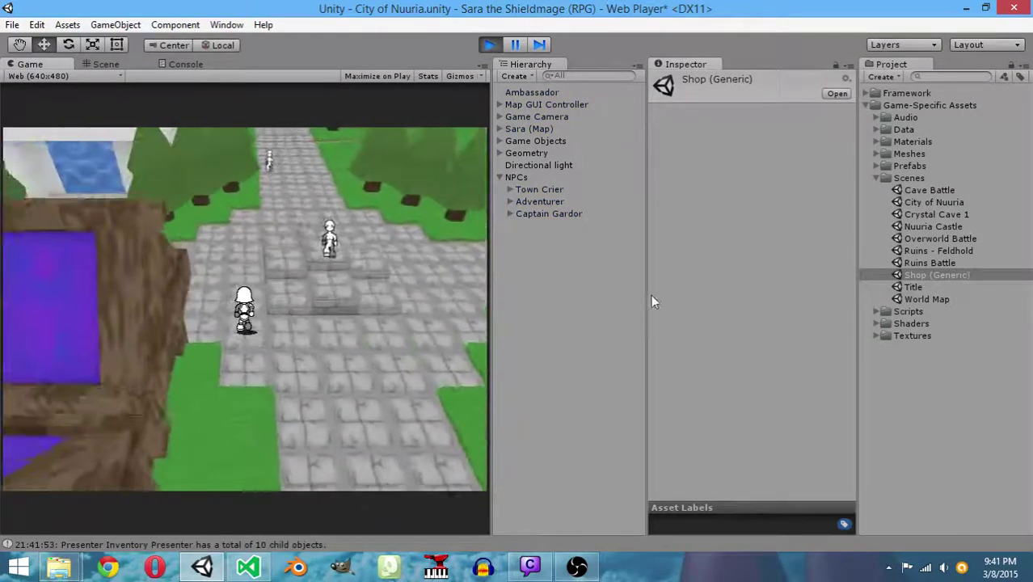
pyautogui.click(533, 91)
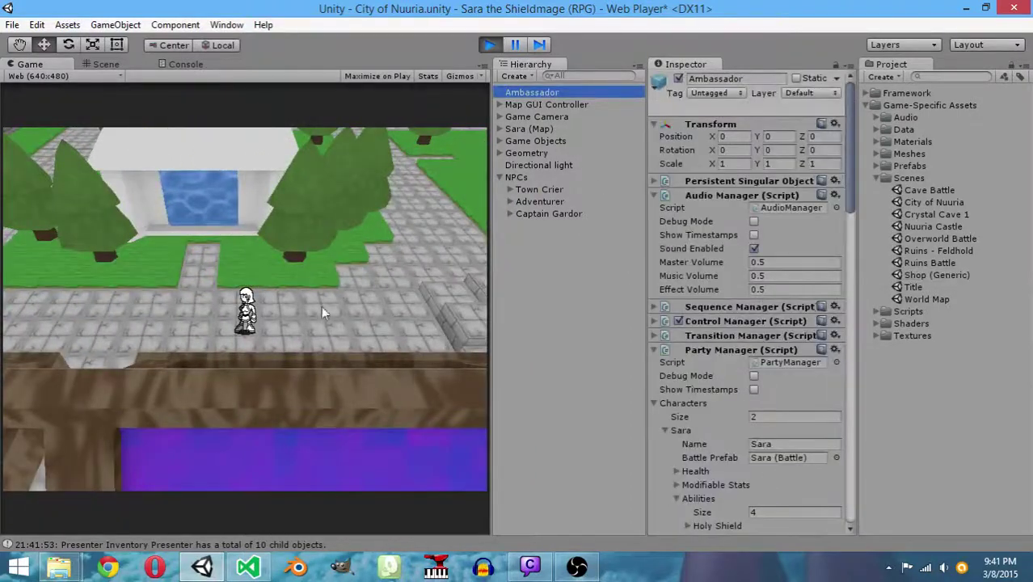
# Collapse the Ambassador's Audio, Party, Inventory, Battle and Ability Database components as needed, and expand its Transition Manager to inspect the scene states
pyautogui.click(654, 195)
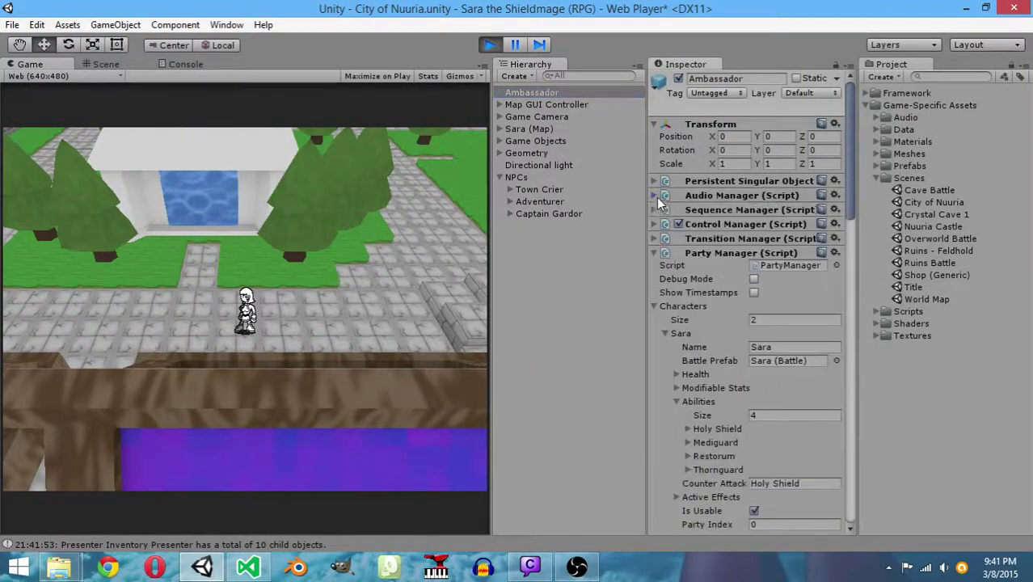
pyautogui.click(655, 252)
pyautogui.click(654, 267)
pyautogui.click(654, 296)
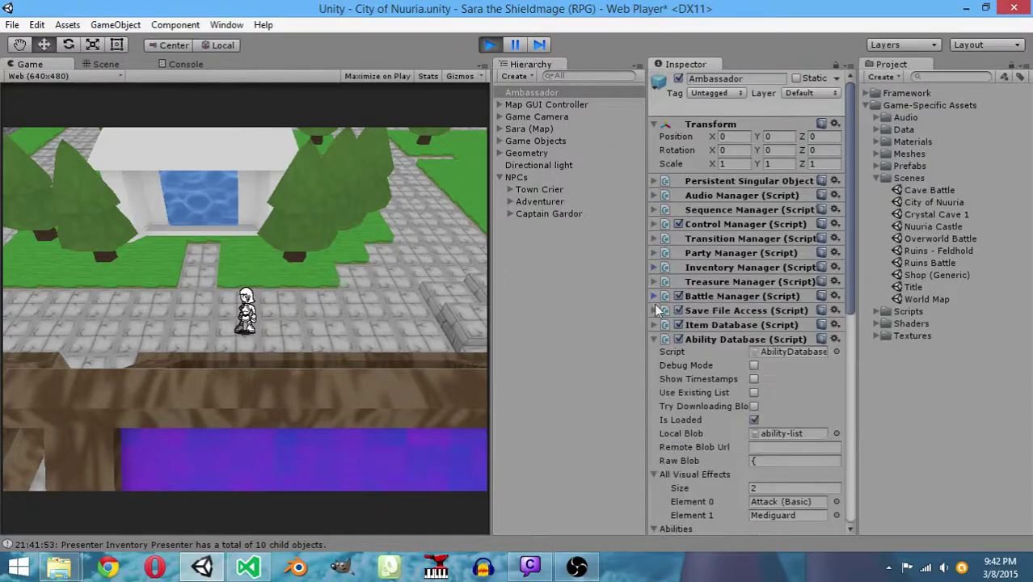
pyautogui.click(655, 340)
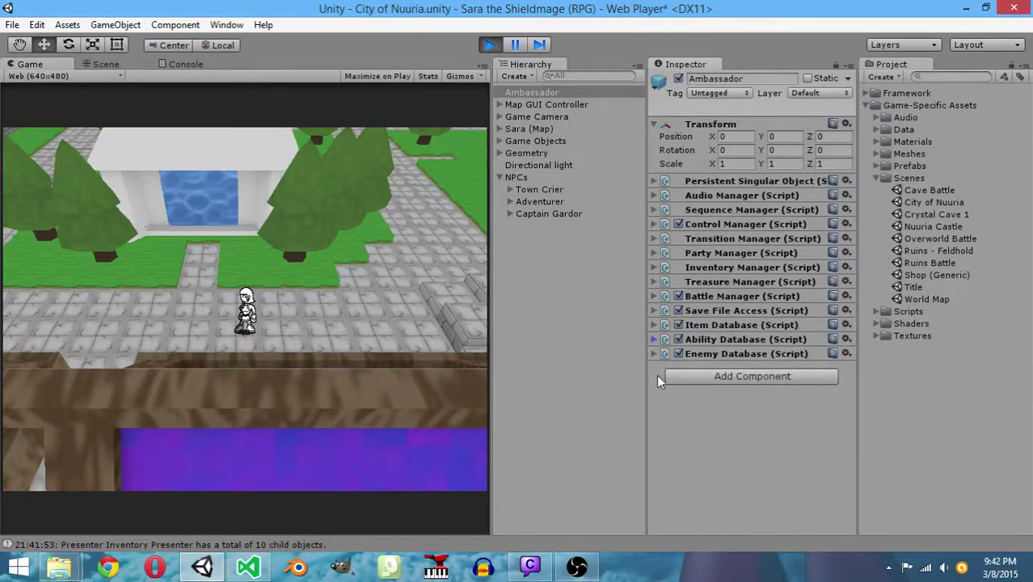
pyautogui.click(654, 238)
pyautogui.scroll(-2, 656, 241)
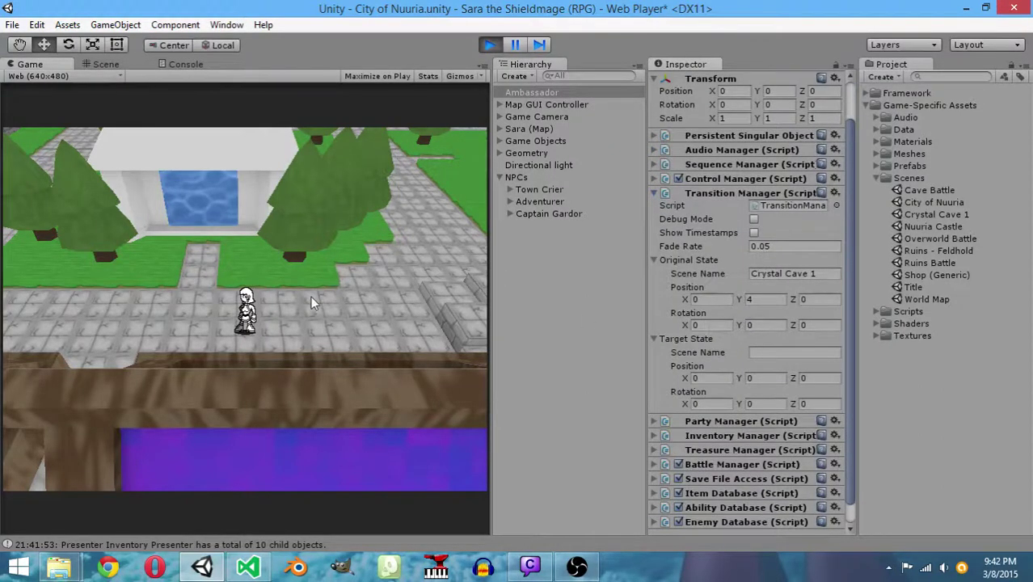
# Playtest entering the shop, visiting the shopkeeper and leaving while checking the Transition Manager's Original and Target State, and stop the game
pyautogui.press('Up')
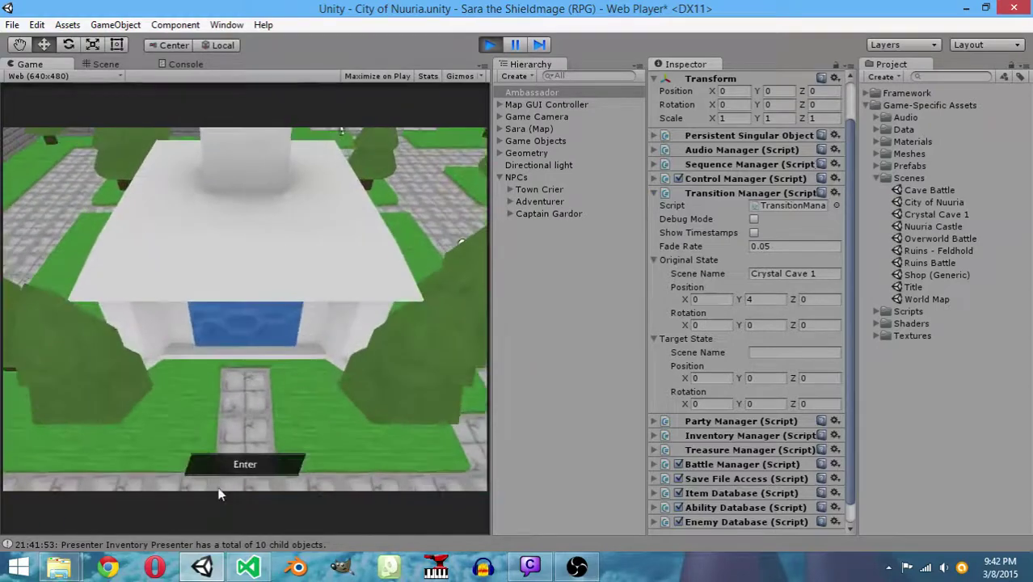
pyautogui.click(242, 467)
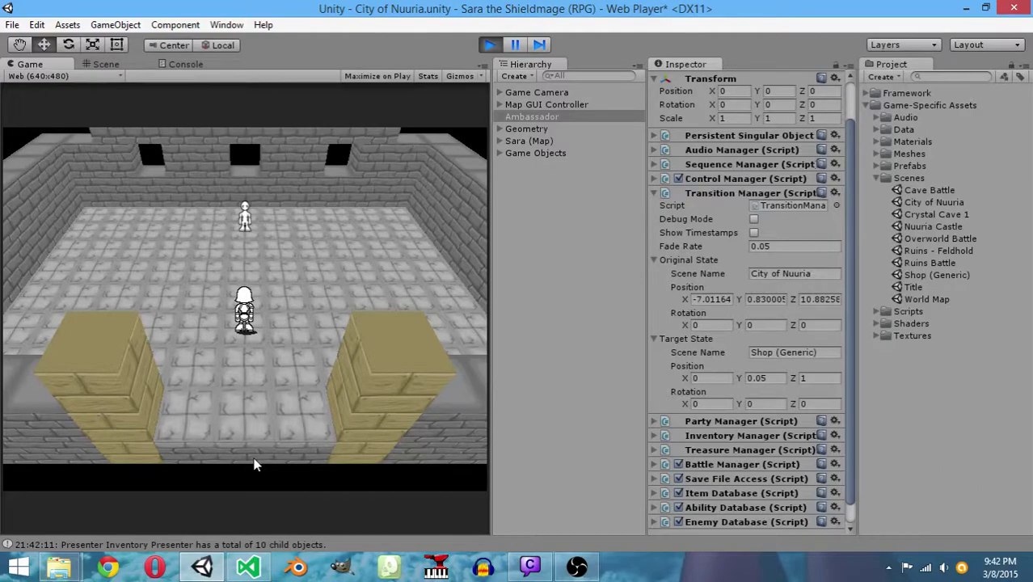
pyautogui.press('Up')
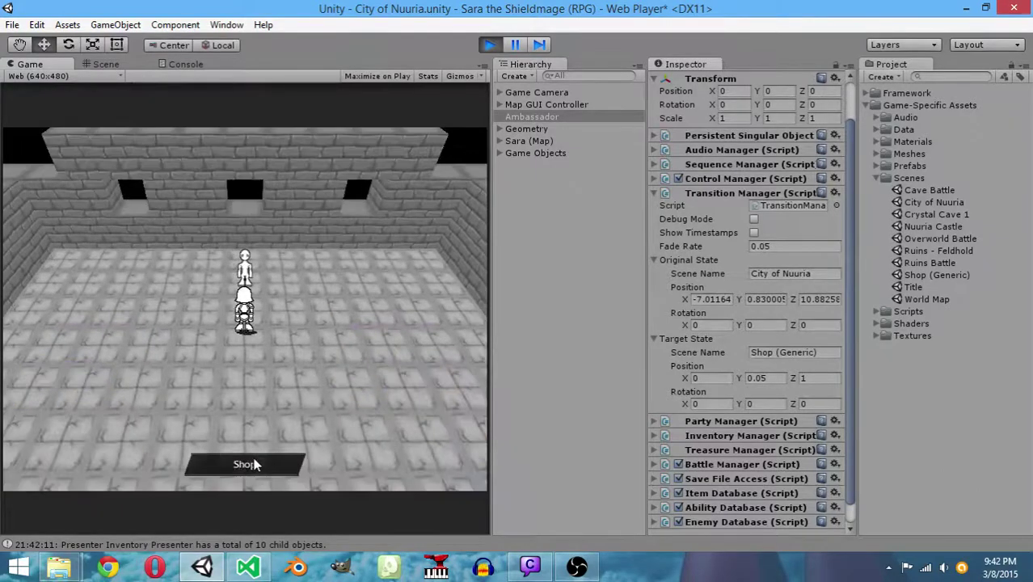
pyautogui.click(246, 468)
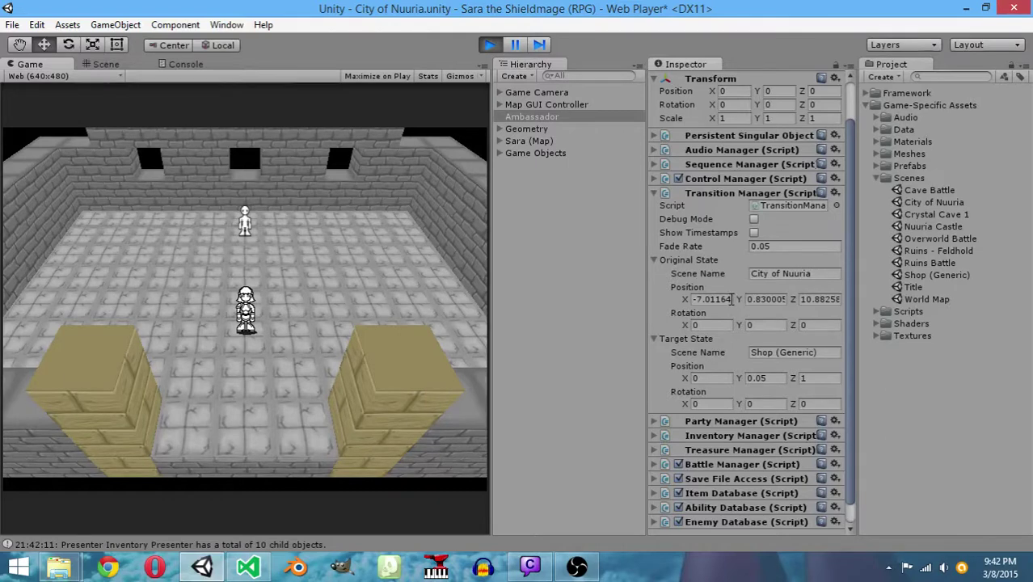
pyautogui.click(755, 274)
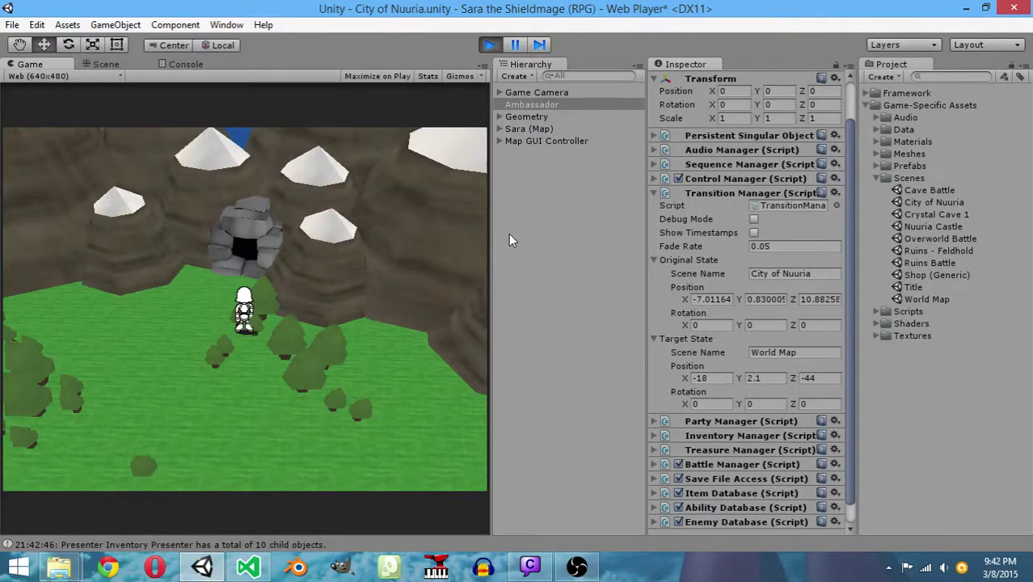
pyautogui.click(490, 45)
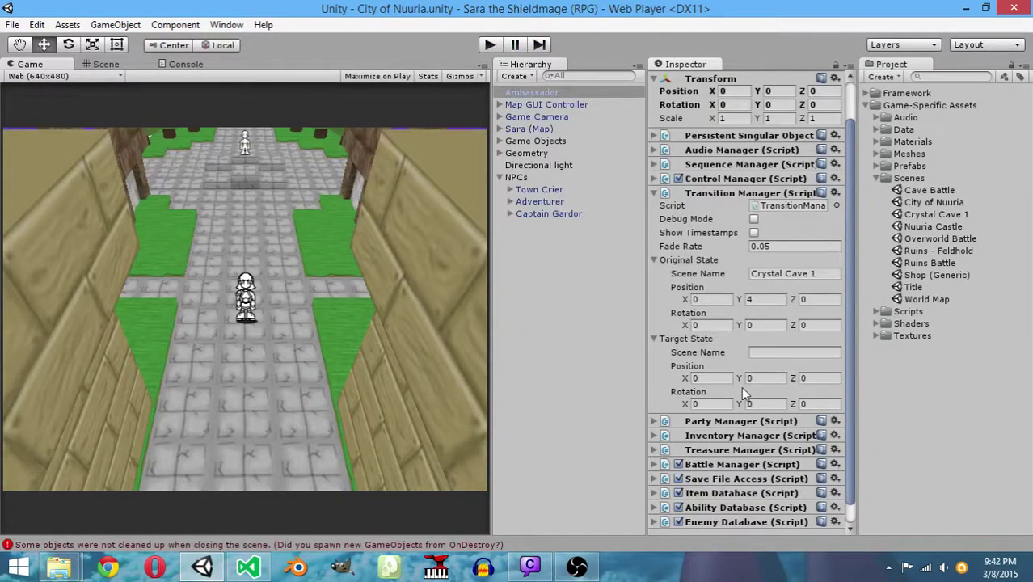
# Switch to Visual Studio, open PreviousSceneTrigger.cs and go to the definition of its ChangeScenes call
pyautogui.click(248, 566)
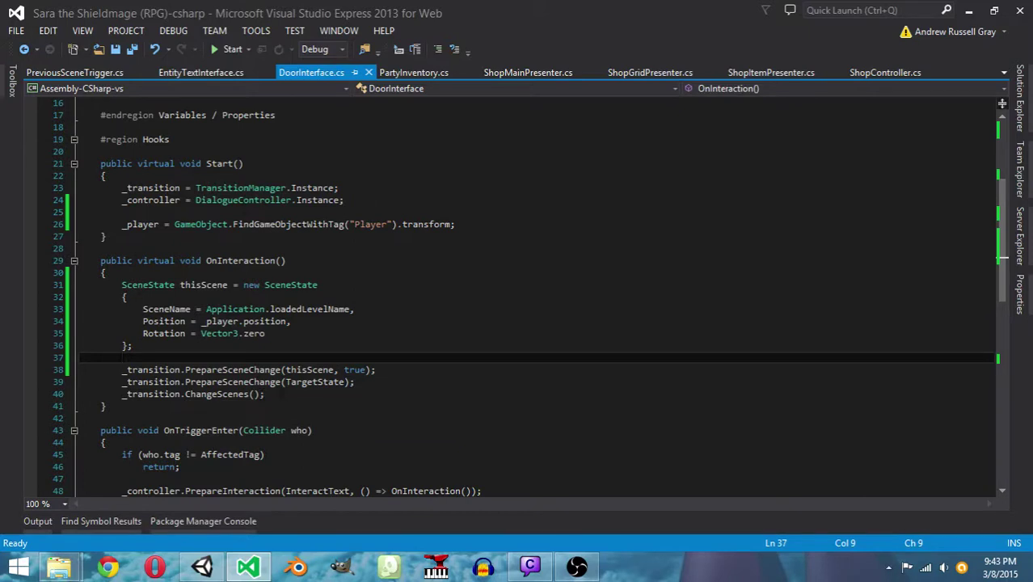
pyautogui.click(50, 74)
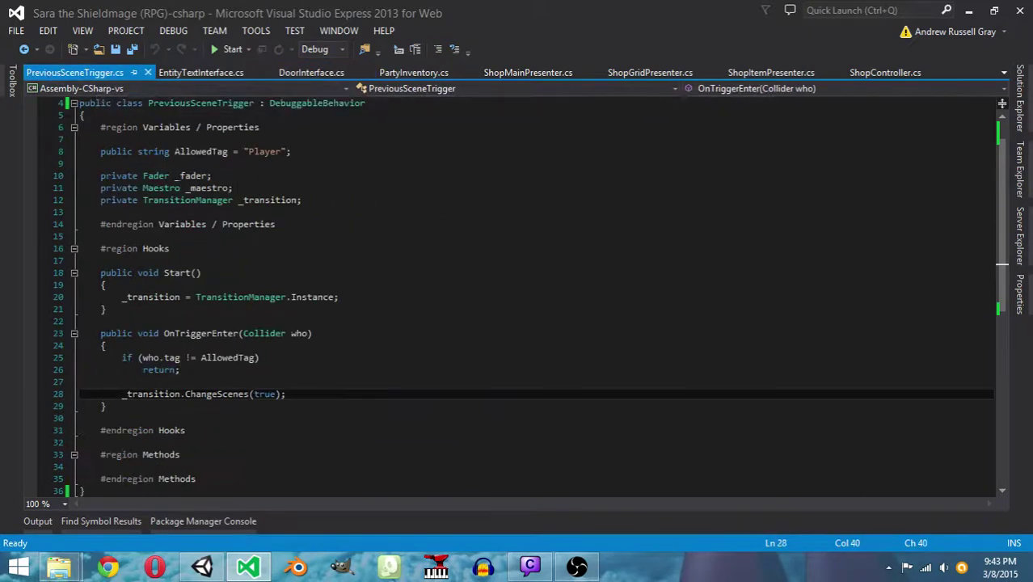
pyautogui.click(226, 394)
pyautogui.rightClick(228, 393)
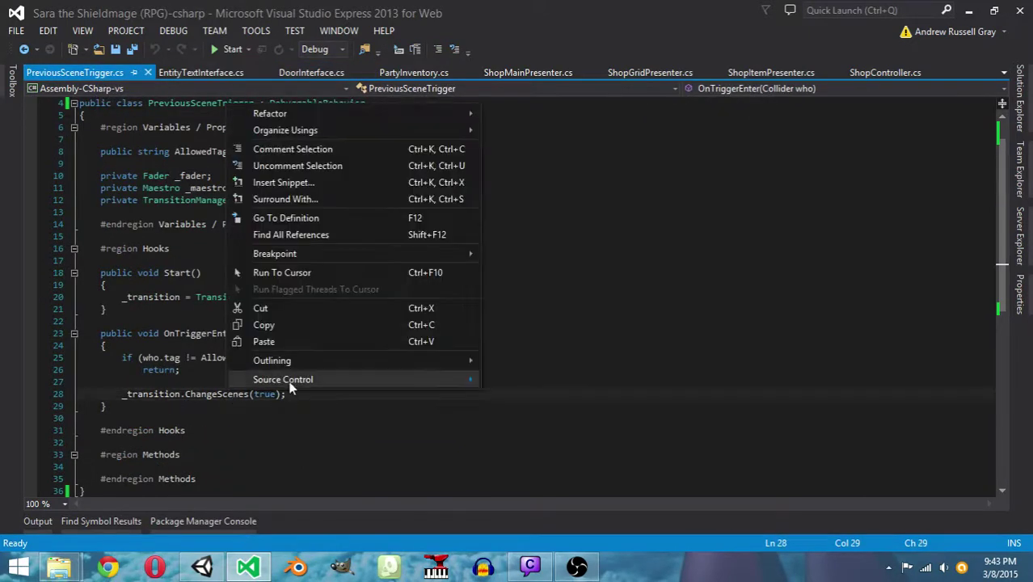
pyautogui.click(316, 217)
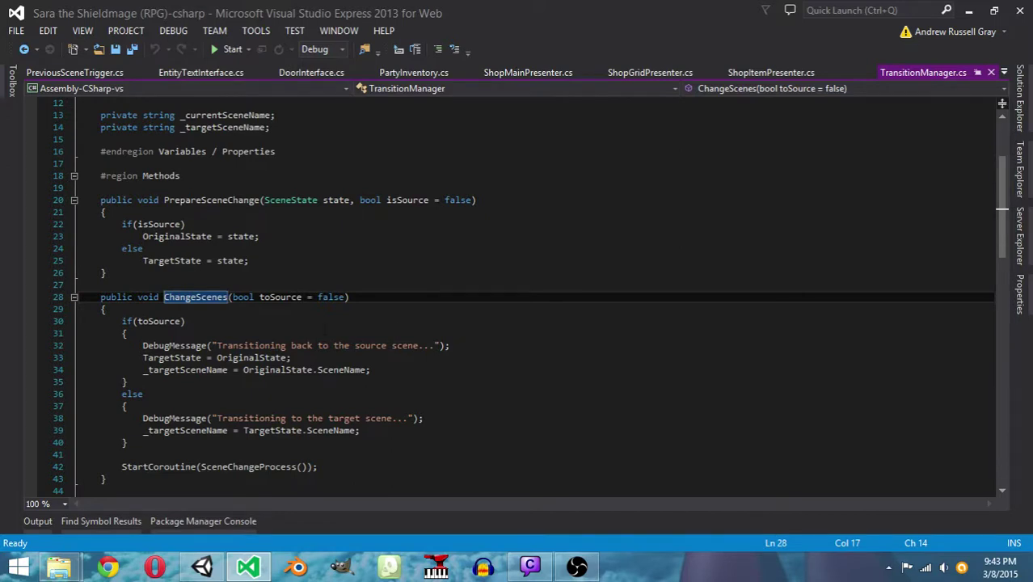
# Examine the state fields and the PrepareSceneChange, ChangeScenes and SceneChangeProcess methods in TransitionManager.cs
pyautogui.scroll(4, 332, 316)
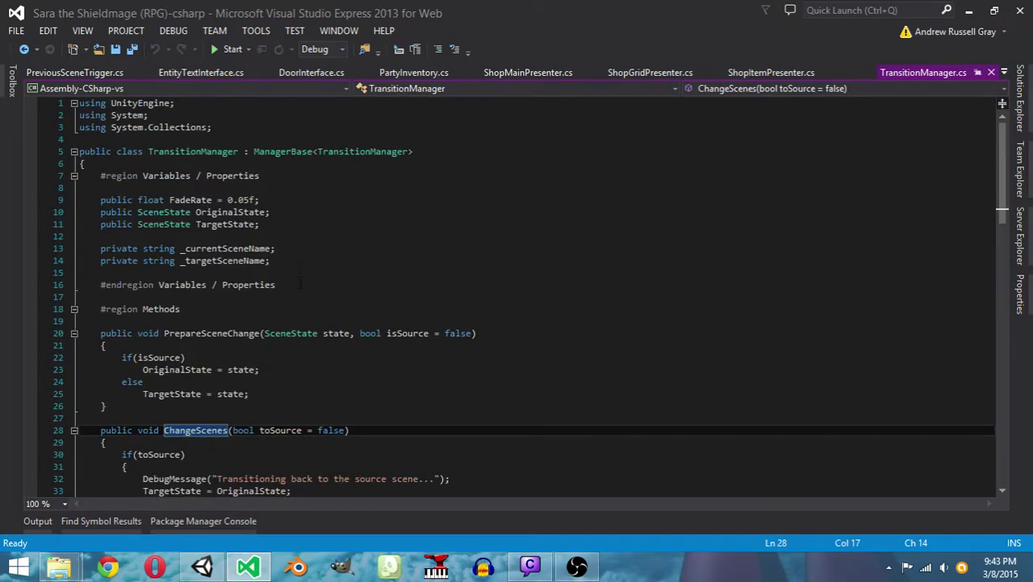
pyautogui.scroll(-1, 300, 281)
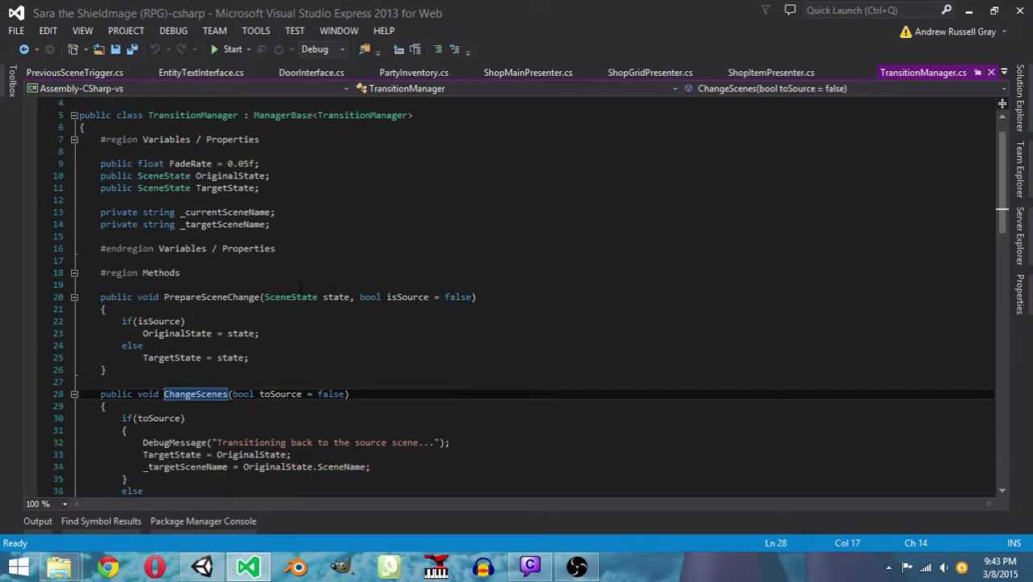
pyautogui.scroll(-5, 300, 284)
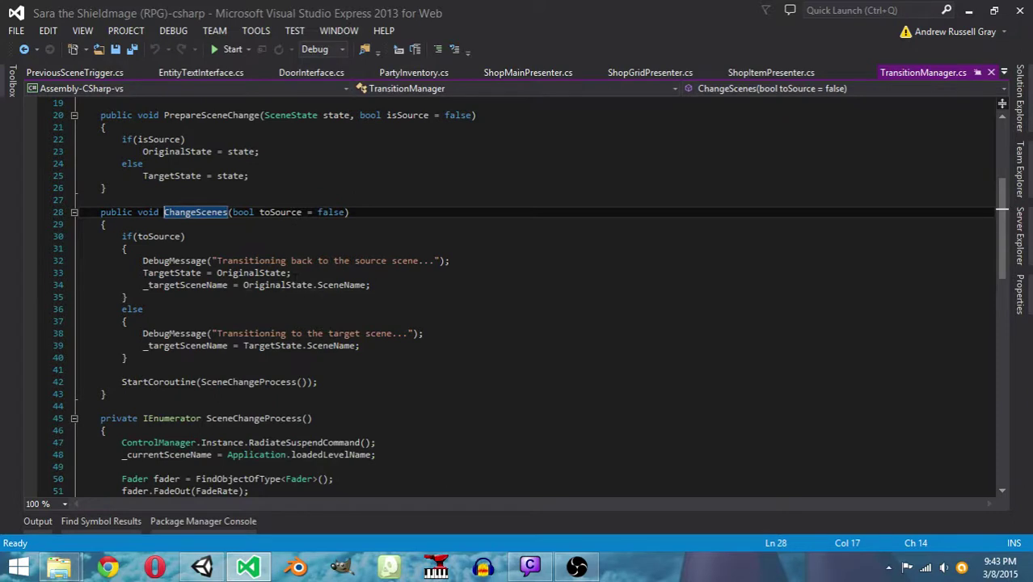
pyautogui.scroll(-4, 376, 274)
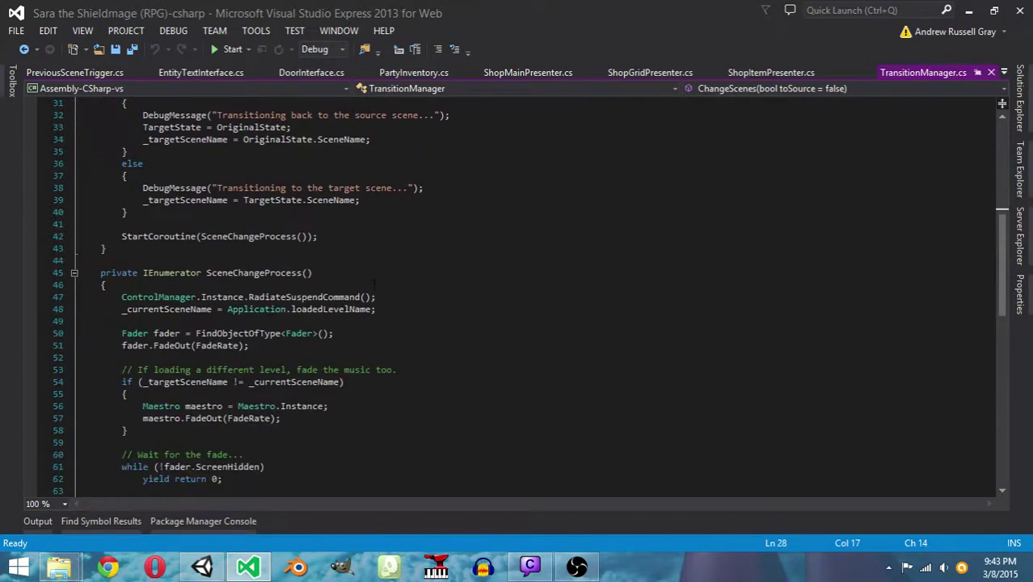
pyautogui.scroll(2, 374, 282)
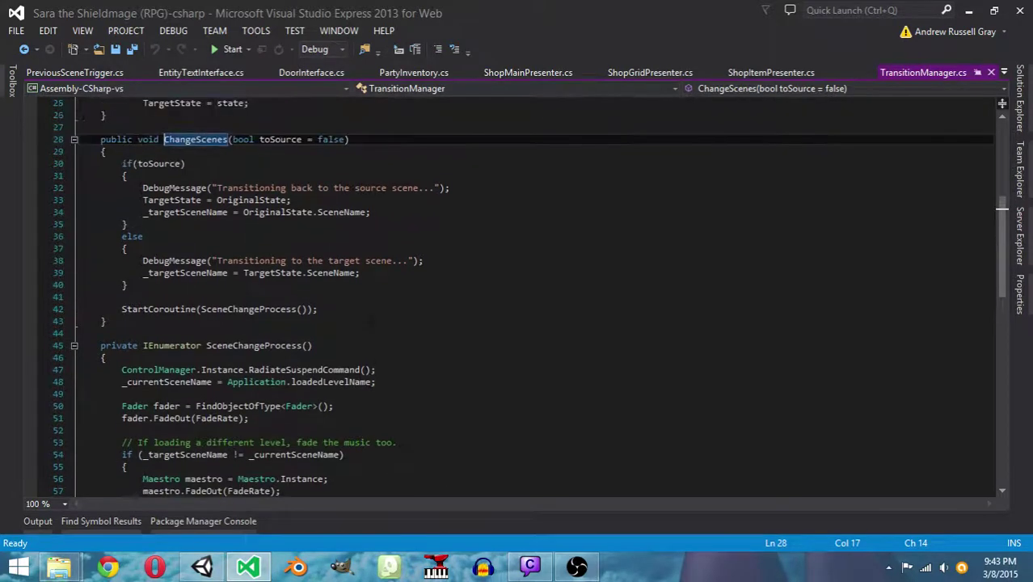
# Return to PreviousSceneTrigger.cs and review its Start and OnTriggerEnter methods
pyautogui.click(48, 71)
pyautogui.scroll(1, 404, 297)
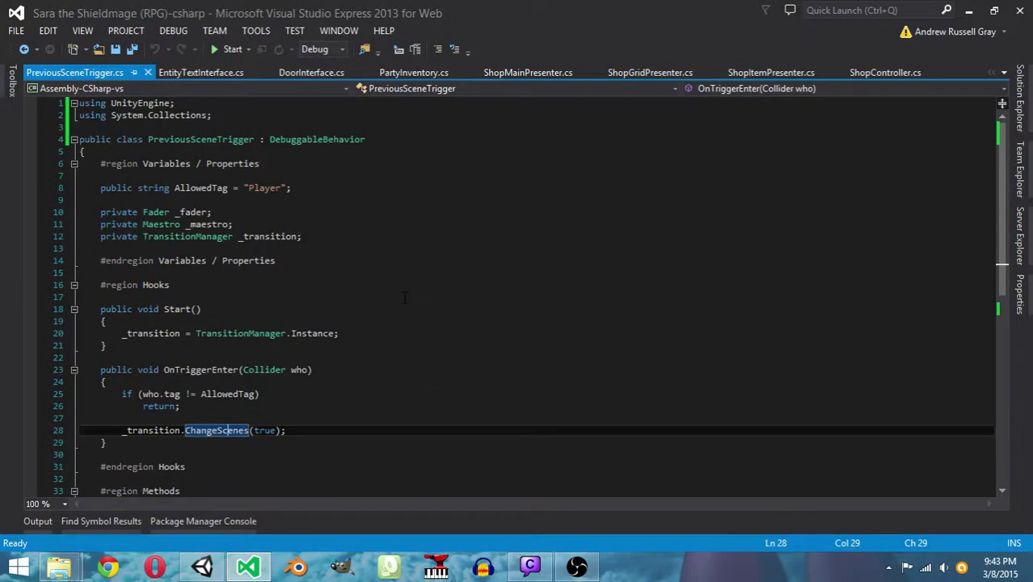
pyautogui.scroll(-2, 404, 298)
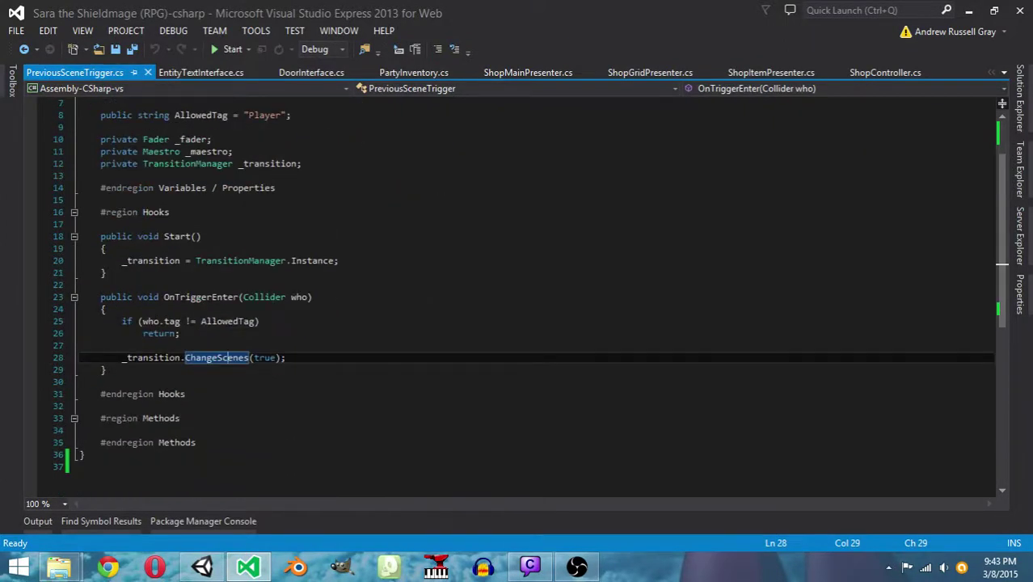
pyautogui.click(275, 370)
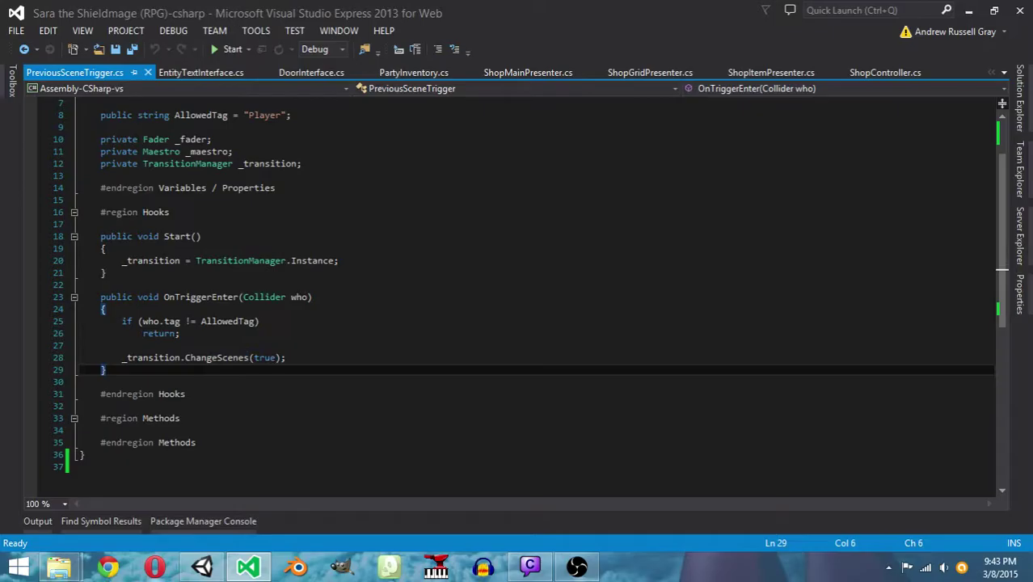
# Switch to Unity and inspect the components and child objects of the Shop in the City of Nuuria scene
pyautogui.click(202, 566)
pyautogui.click(105, 64)
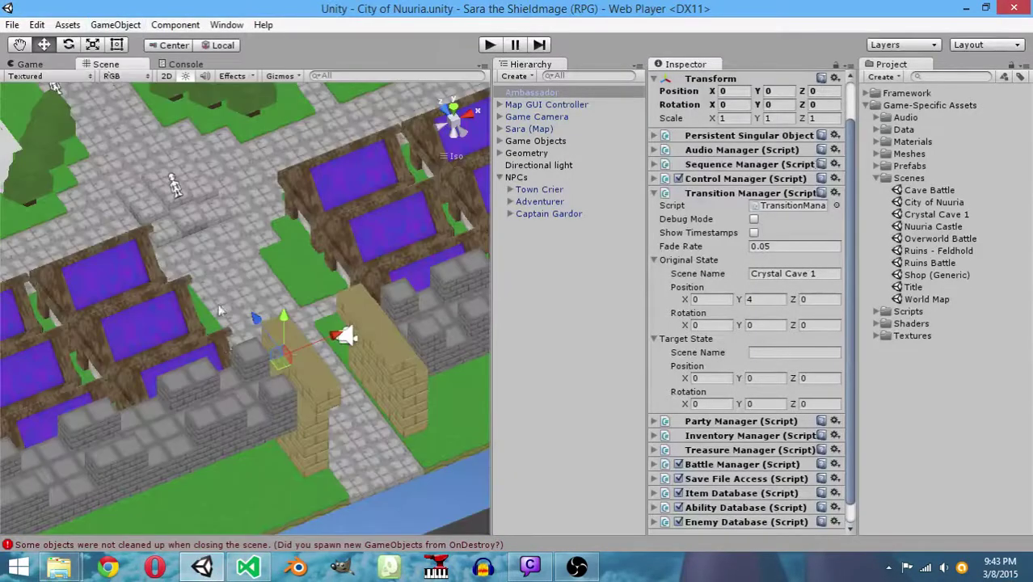
pyautogui.moveTo(243, 202); pyautogui.dragTo(244, 291, button='middle')
pyautogui.click(245, 156)
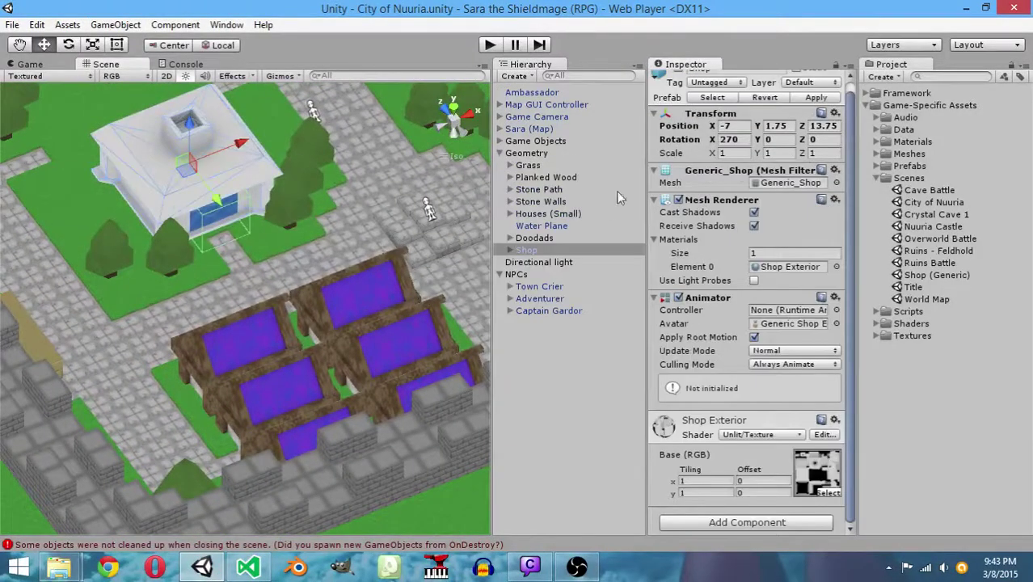
pyautogui.click(510, 250)
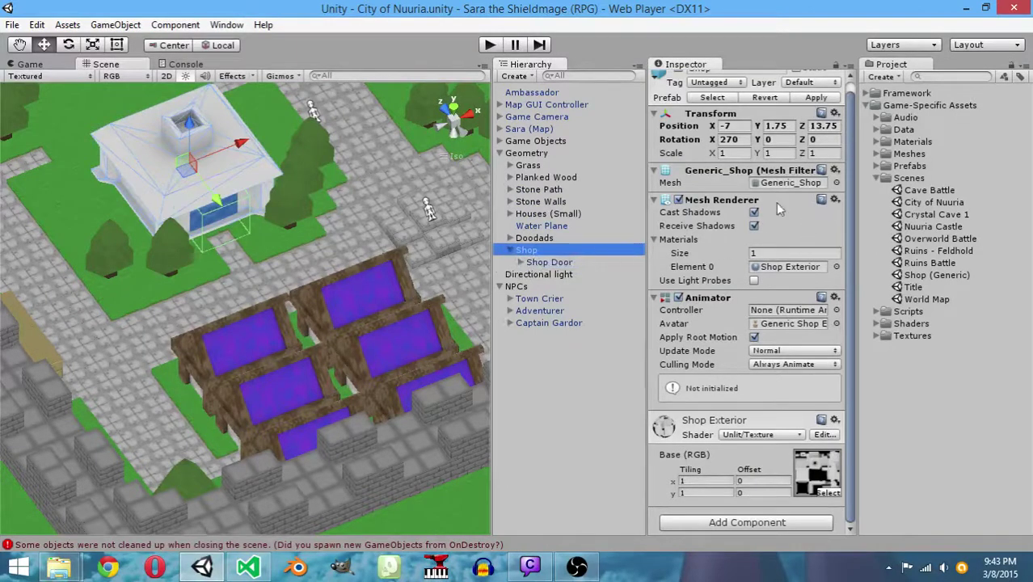
pyautogui.click(656, 175)
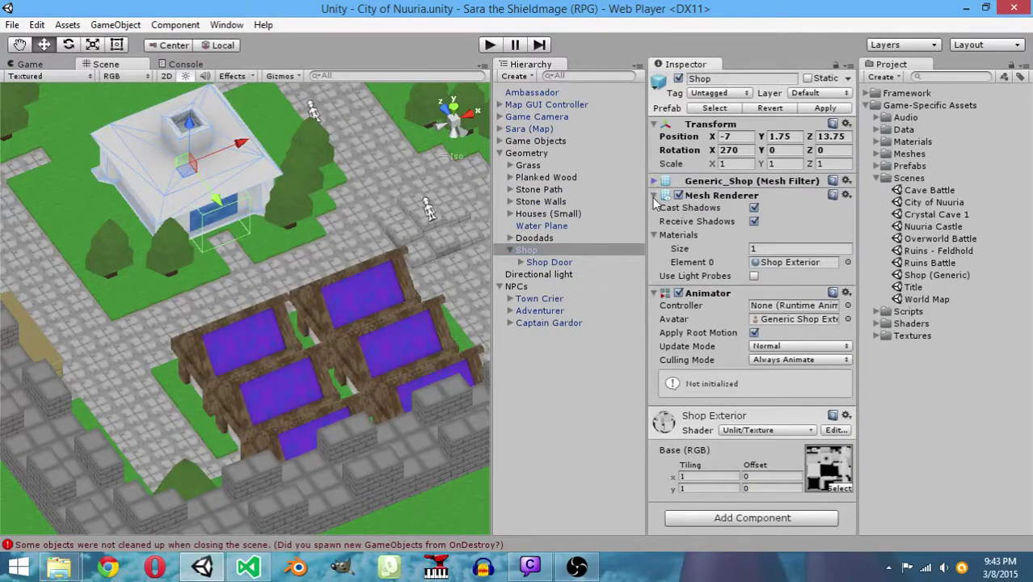
pyautogui.click(654, 195)
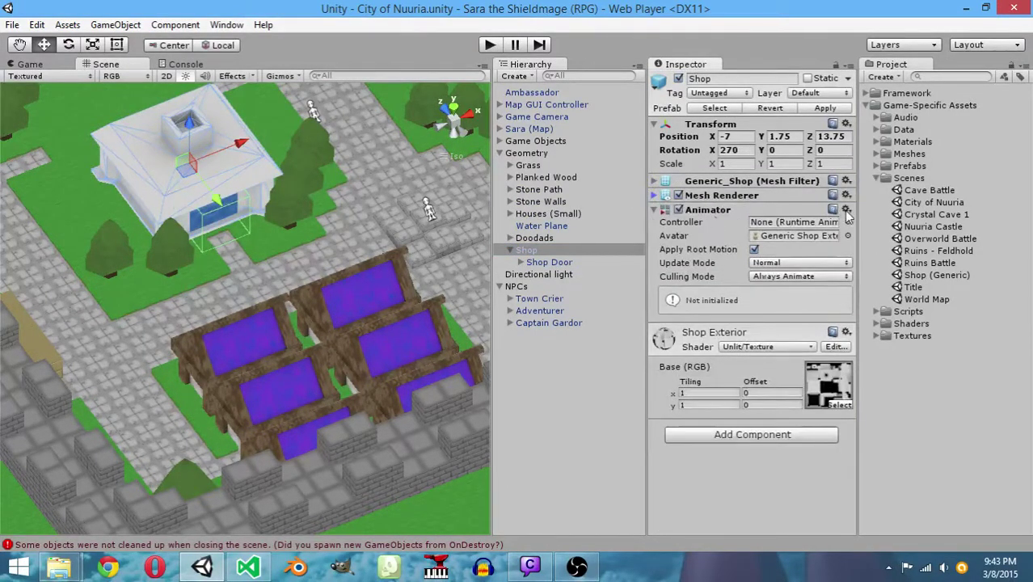
# Turn off animation import for the Generic Shop Exterior mesh, apply it, and delete the generated Materials folder inside Meshes
pyautogui.click(877, 154)
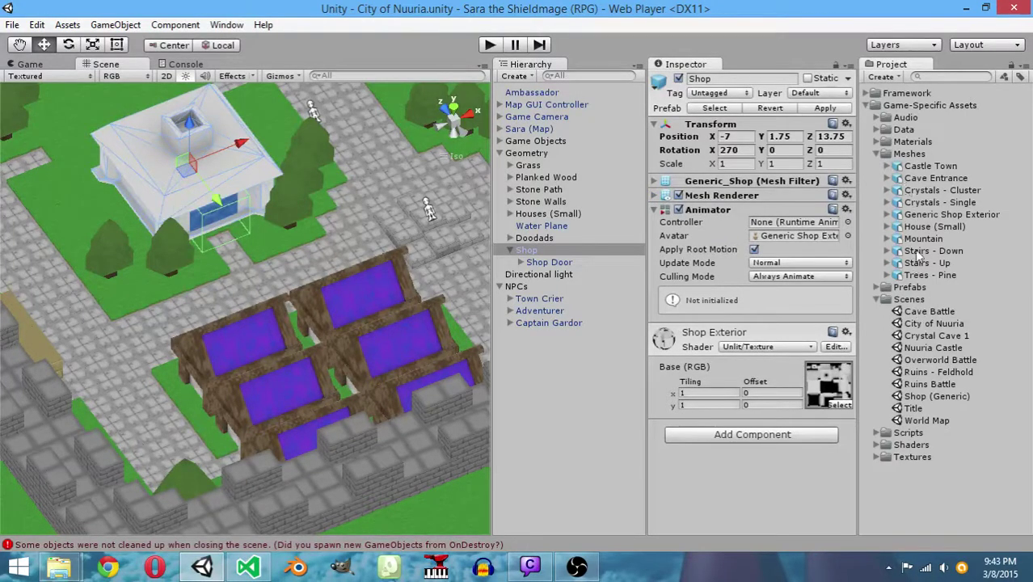
pyautogui.click(919, 216)
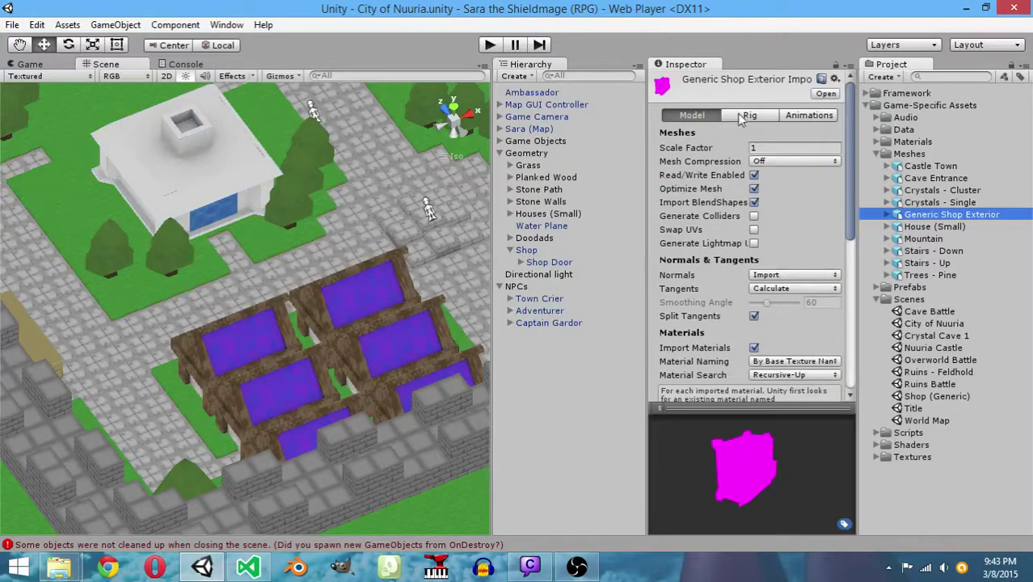
pyautogui.click(800, 116)
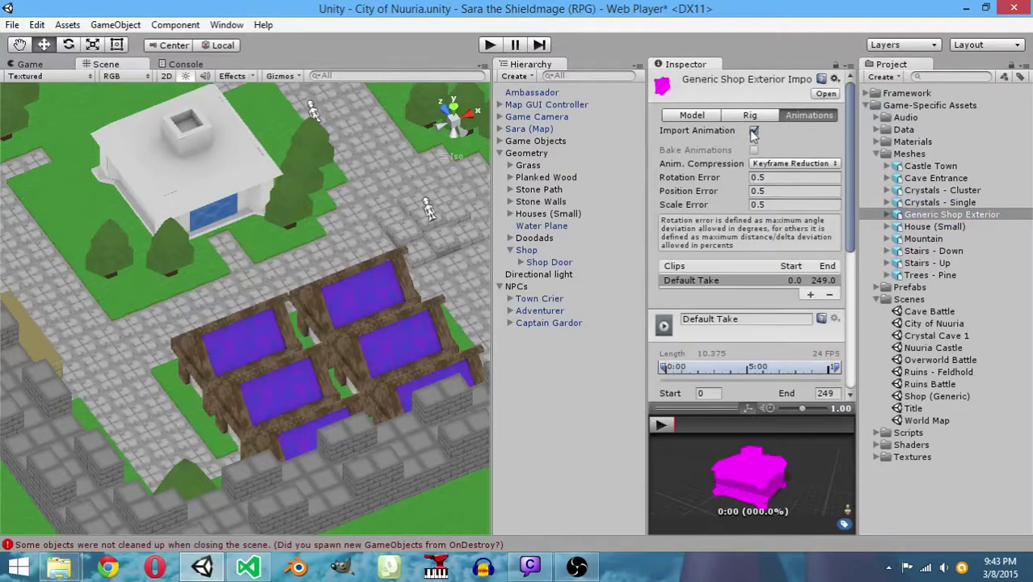
pyautogui.click(752, 131)
pyautogui.click(835, 152)
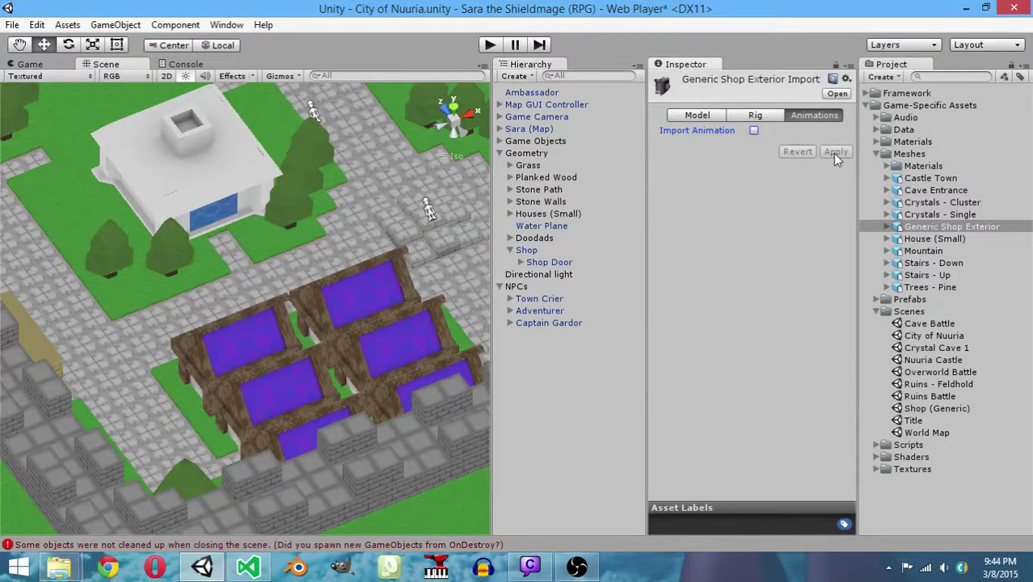
pyautogui.click(904, 166)
pyautogui.press('Delete')
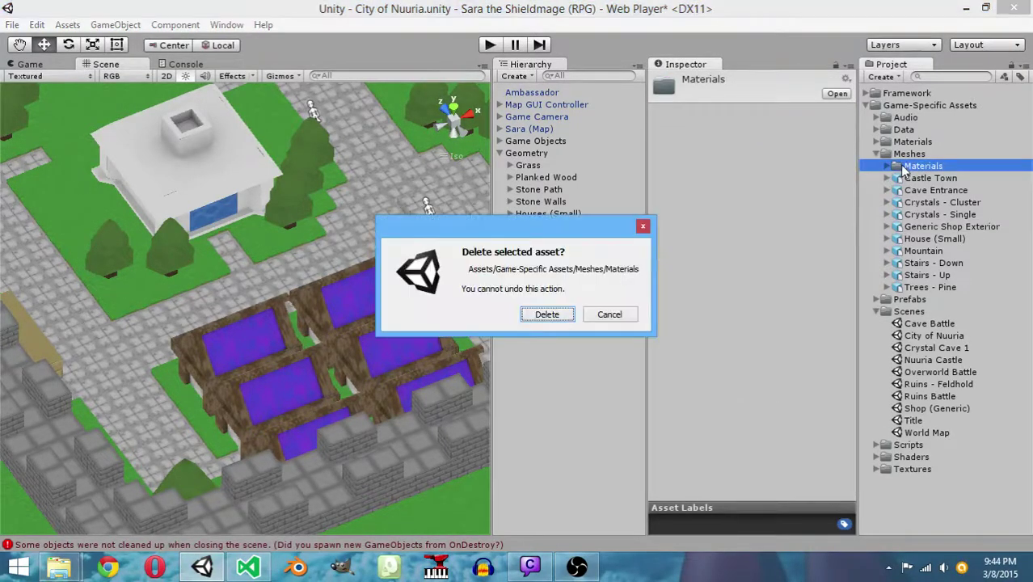
pyautogui.press('Return')
# Set the Generic Shop Exterior rig's animation type to None, apply it, and delete the regenerated Materials folder inside Meshes
pyautogui.click(913, 217)
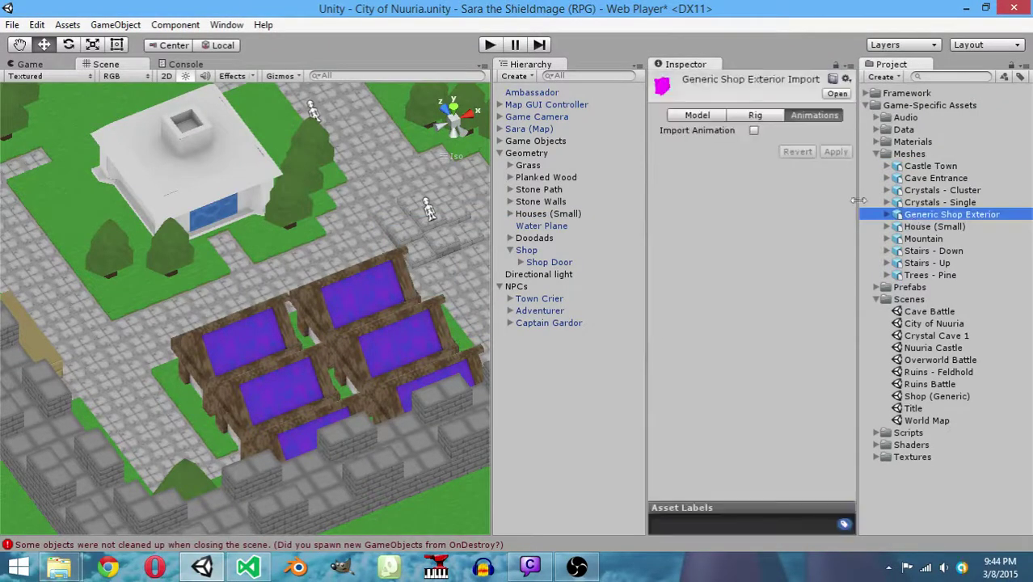
pyautogui.click(754, 116)
pyautogui.click(800, 131)
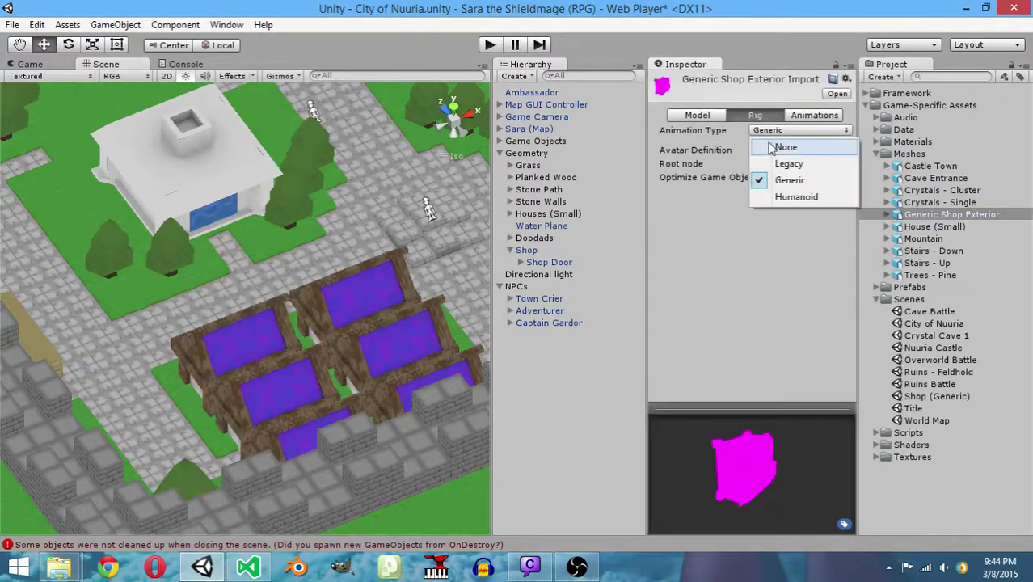
pyautogui.click(800, 144)
pyautogui.click(838, 156)
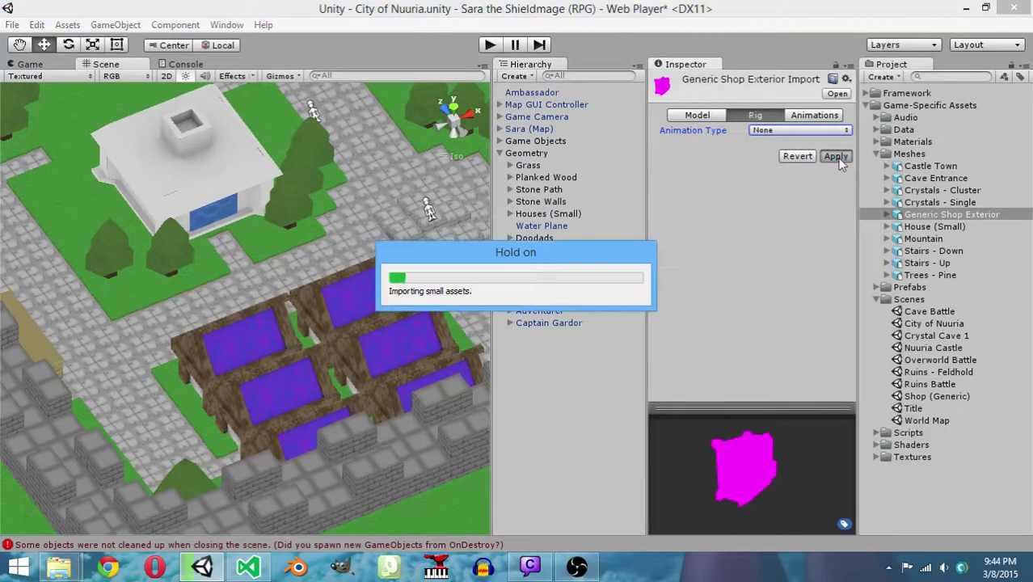
pyautogui.click(921, 165)
pyautogui.press('Delete')
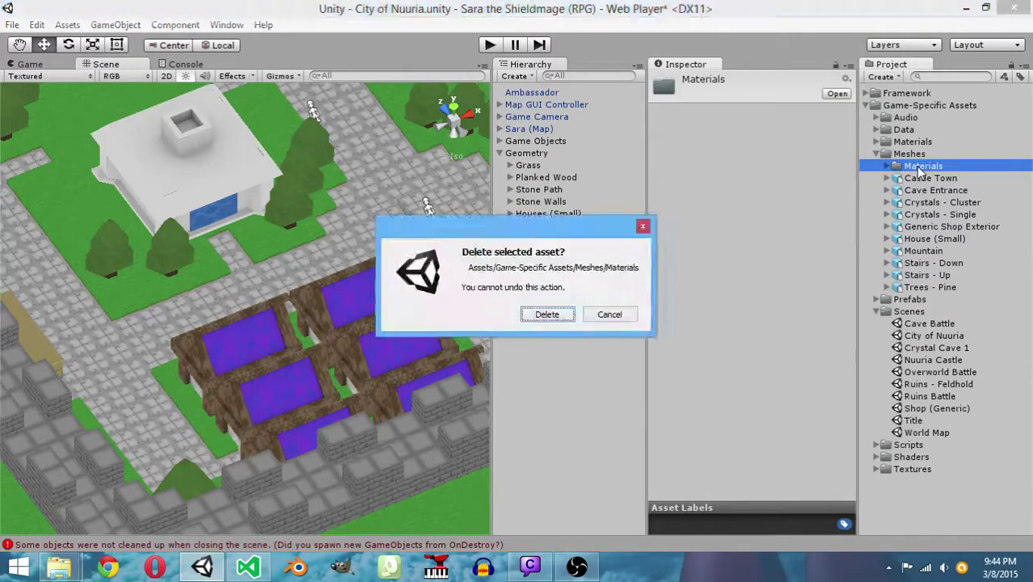
pyautogui.press('Return')
# Compare the House (Small) and Generic Shop Exterior mesh previews and check the shop's model import settings
pyautogui.click(917, 228)
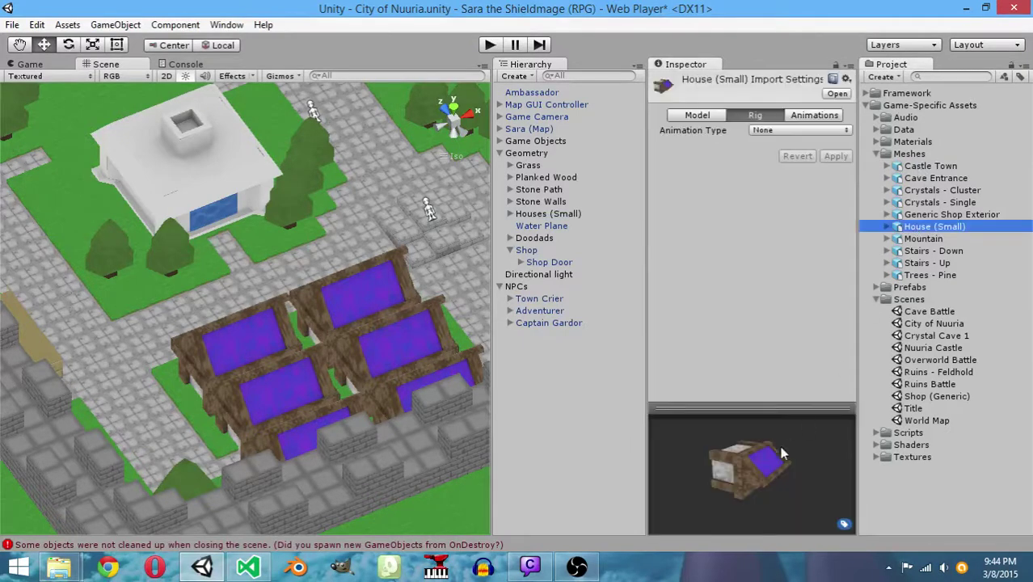
pyautogui.click(941, 216)
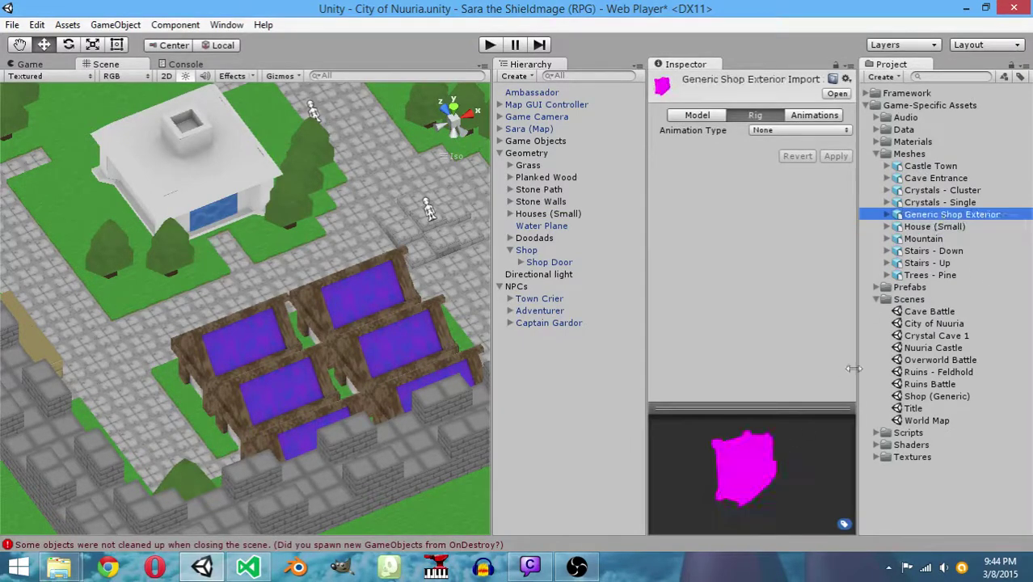
pyautogui.moveTo(760, 465)
pyautogui.mouseDown()
pyautogui.moveTo(736, 410)
pyautogui.moveTo(700, 466)
pyautogui.moveTo(788, 485)
pyautogui.moveTo(738, 497)
pyautogui.moveTo(754, 482)
pyautogui.mouseUp()
pyautogui.click(685, 118)
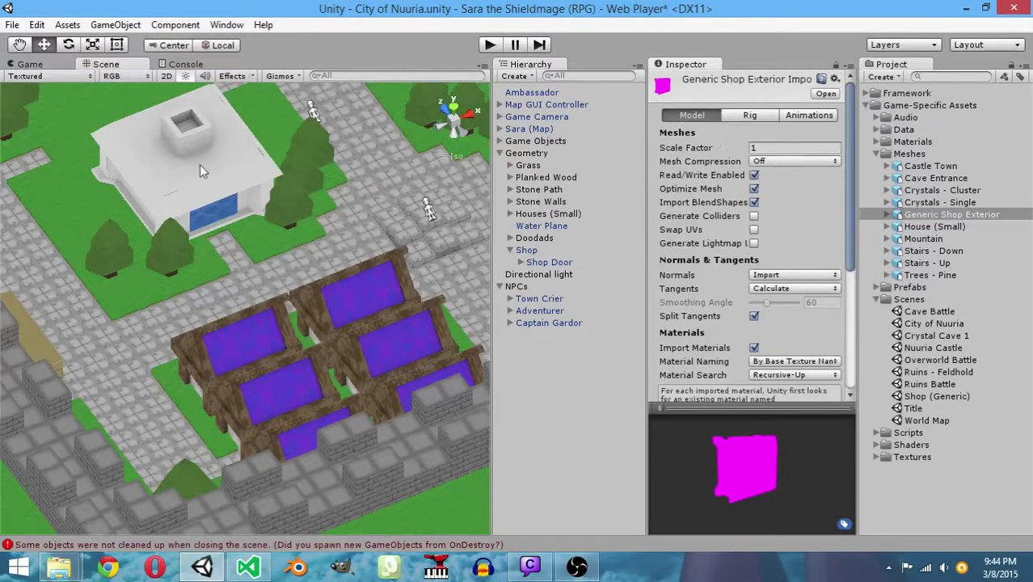
# Add a Mesh Collider to the Shop, move it above the Animator component, and apply the changes to its prefab
pyautogui.click(529, 251)
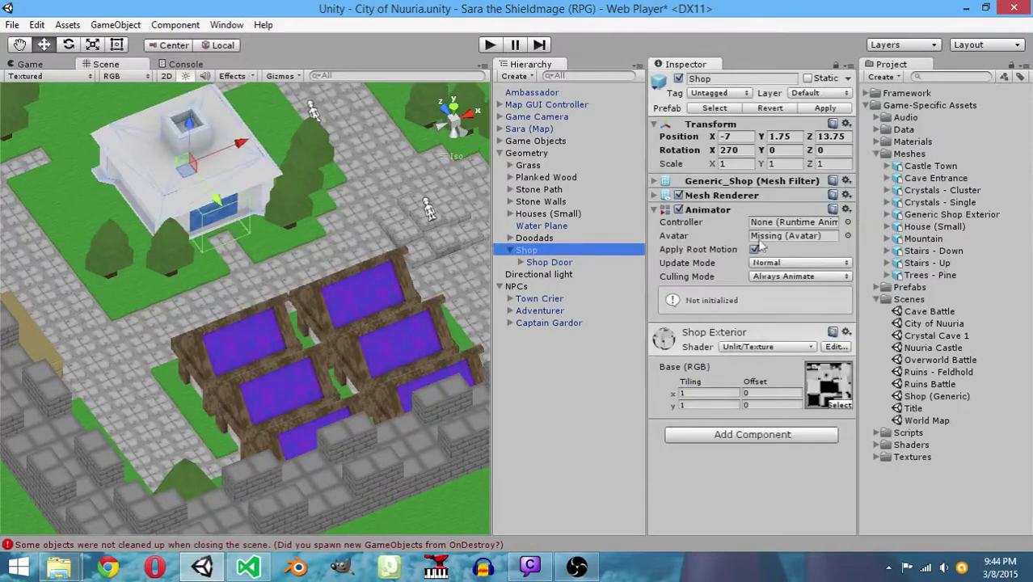
pyautogui.click(789, 434)
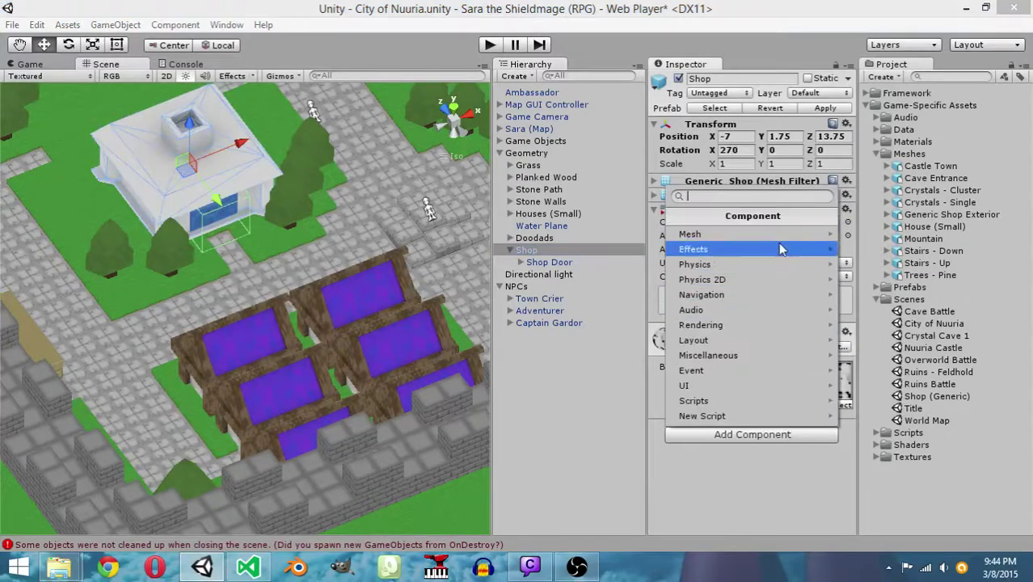
pyautogui.click(690, 233)
pyautogui.click(703, 263)
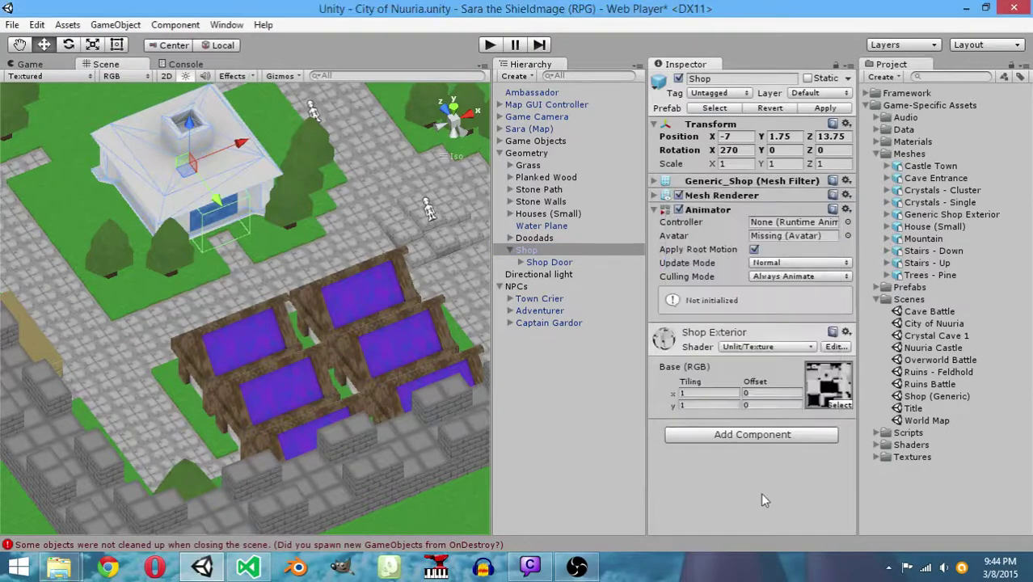
pyautogui.click(744, 436)
pyautogui.click(703, 265)
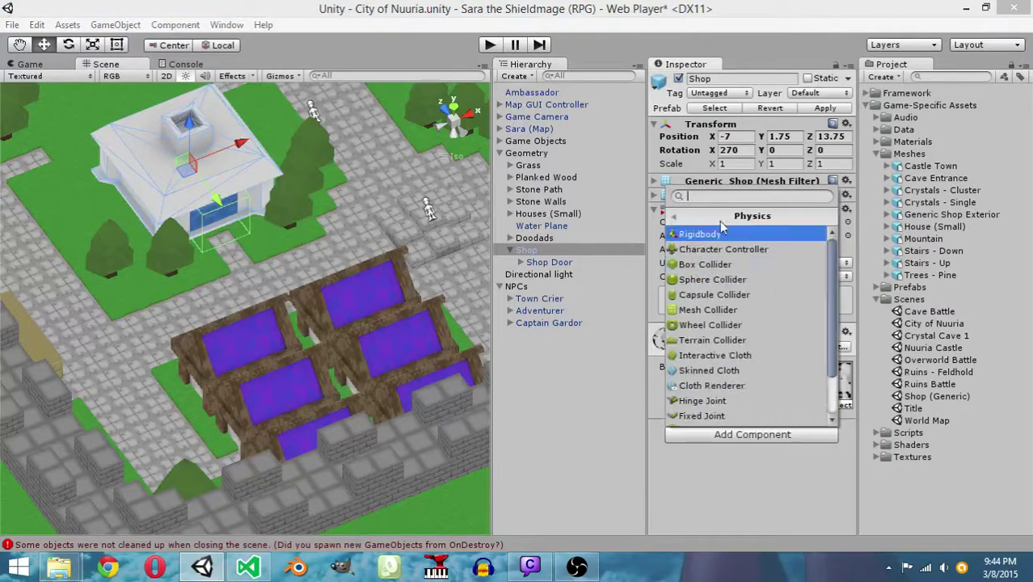
pyautogui.click(722, 310)
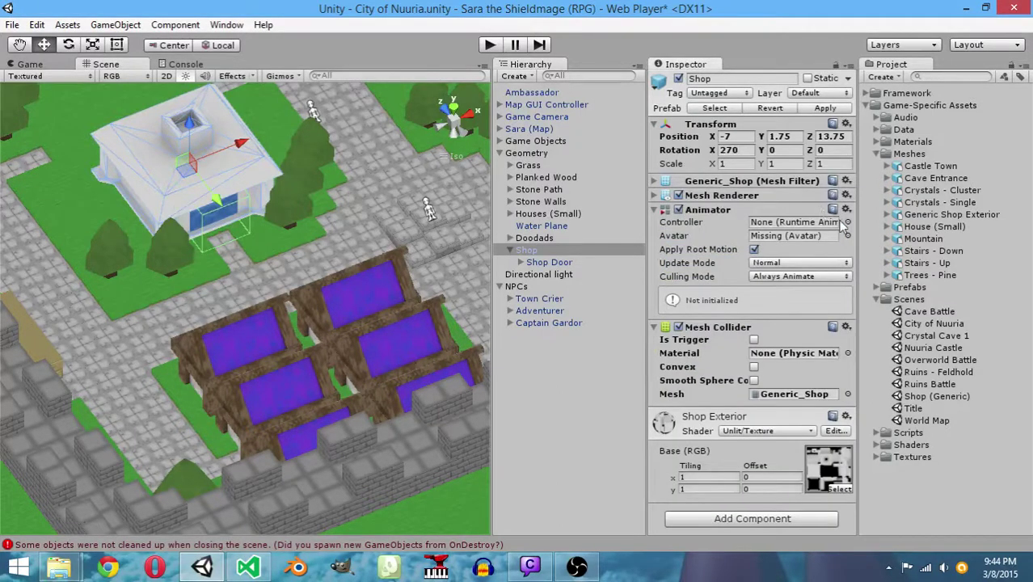
pyautogui.click(846, 326)
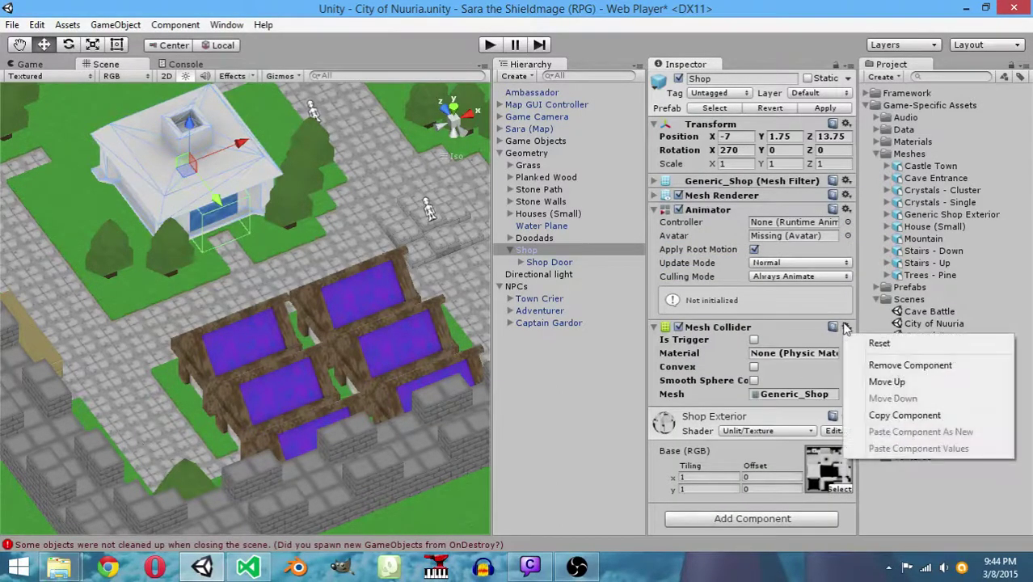
pyautogui.click(882, 382)
pyautogui.click(824, 109)
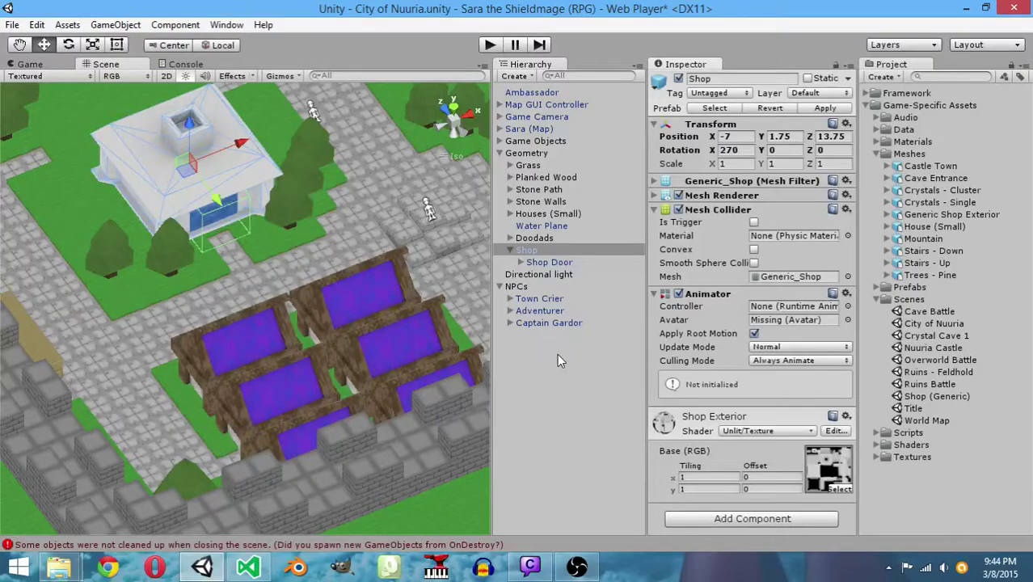
# Playtest the city, walking the character around the shop's sides and back to test its collision and ending at the front door
pyautogui.moveTo(555, 262); pyautogui.dragTo(554, 270)
pyautogui.click(555, 274)
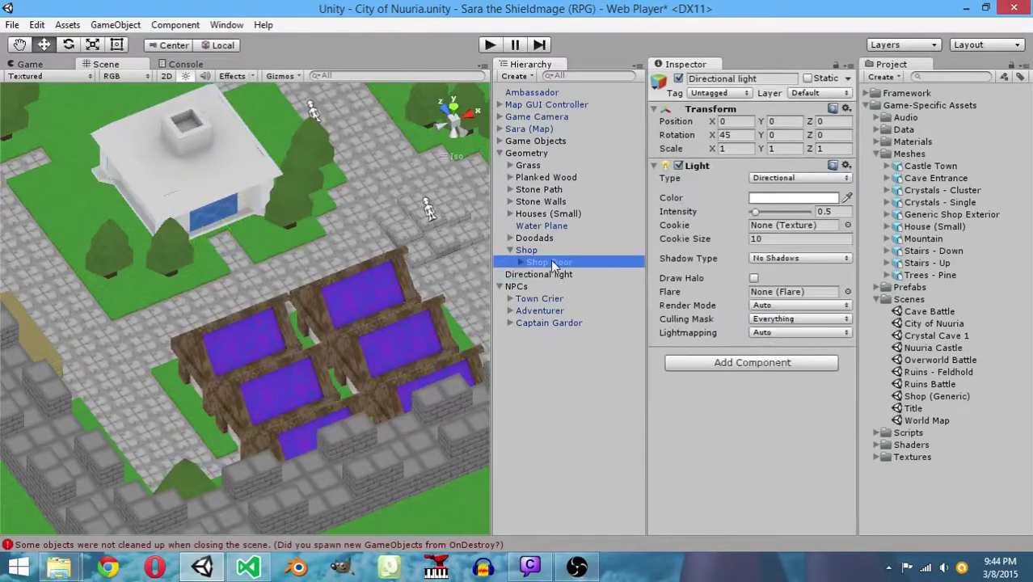
pyautogui.click(549, 252)
pyautogui.click(490, 45)
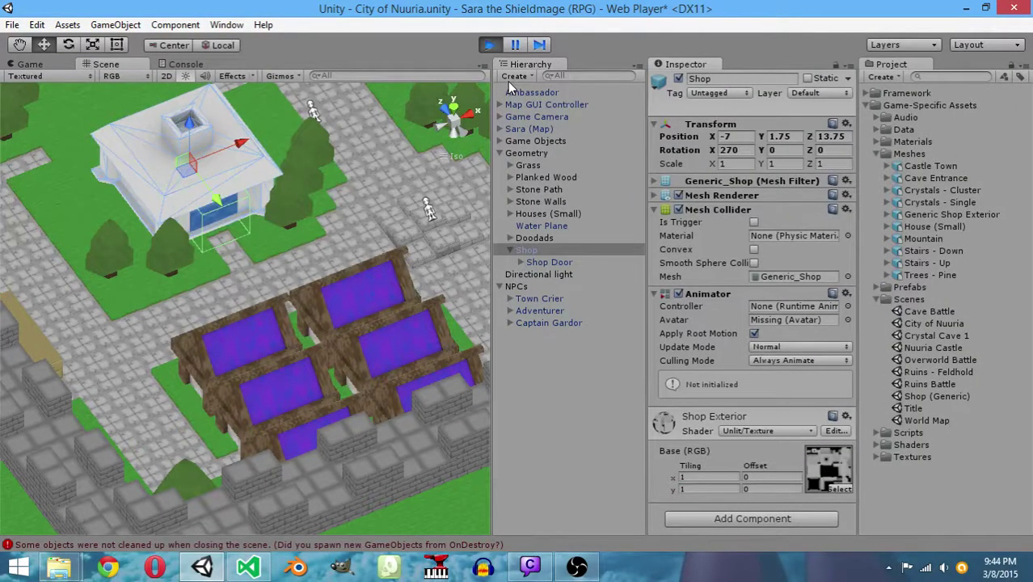
pyautogui.press('Up')
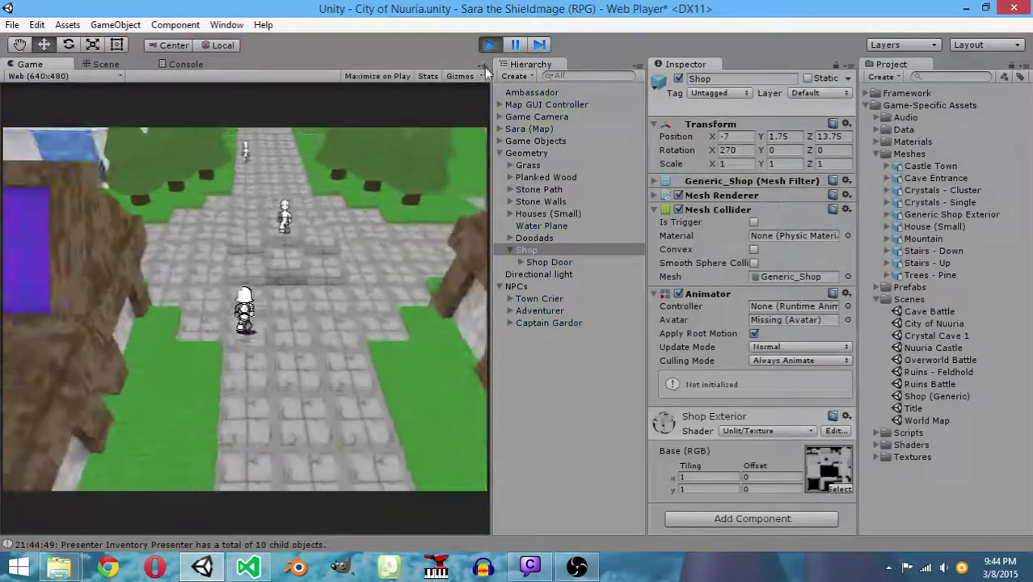
pyautogui.press('Up')
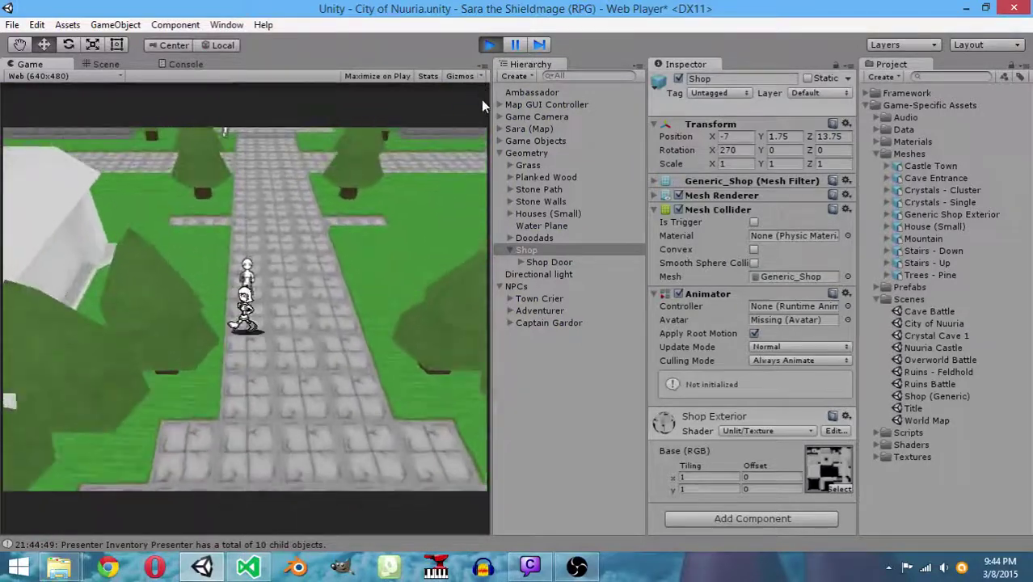
pyautogui.press('Left')
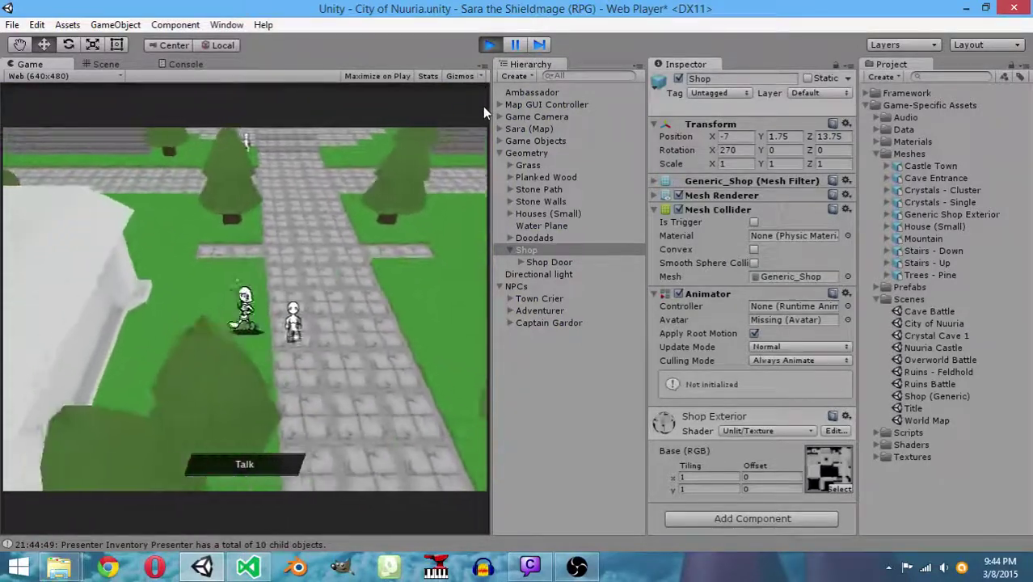
pyautogui.press('Left')
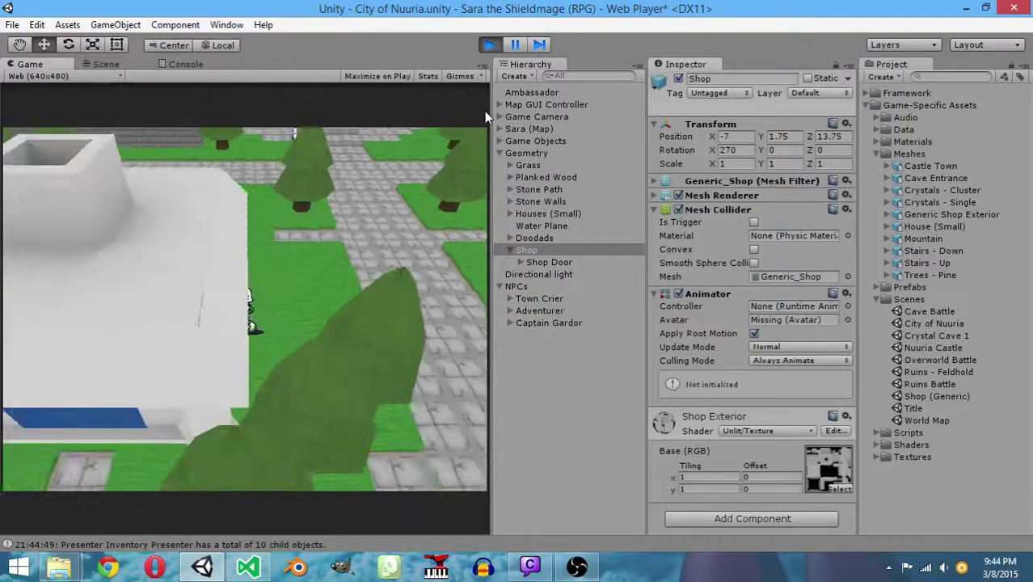
pyautogui.press('Down')
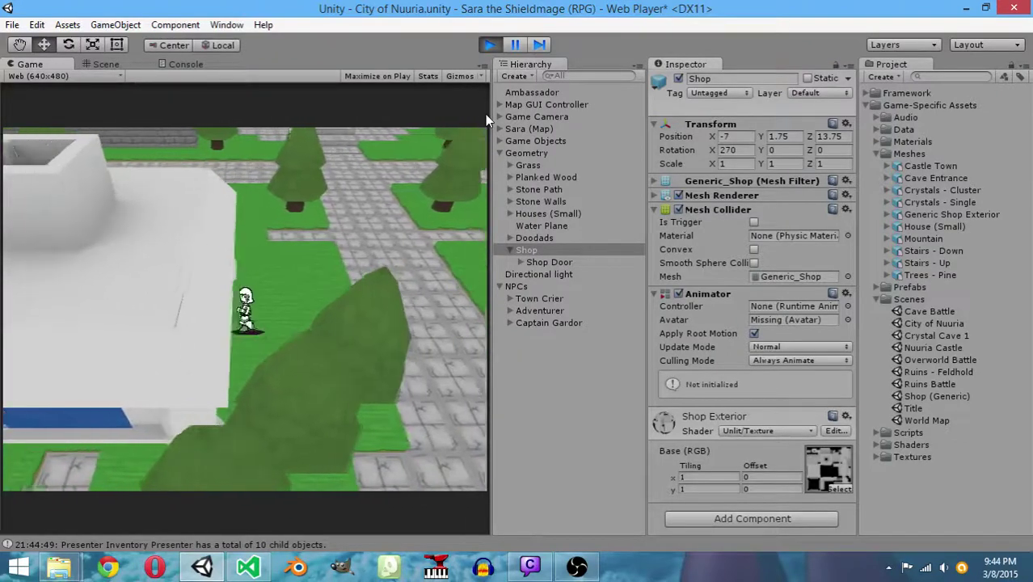
pyautogui.press('Up')
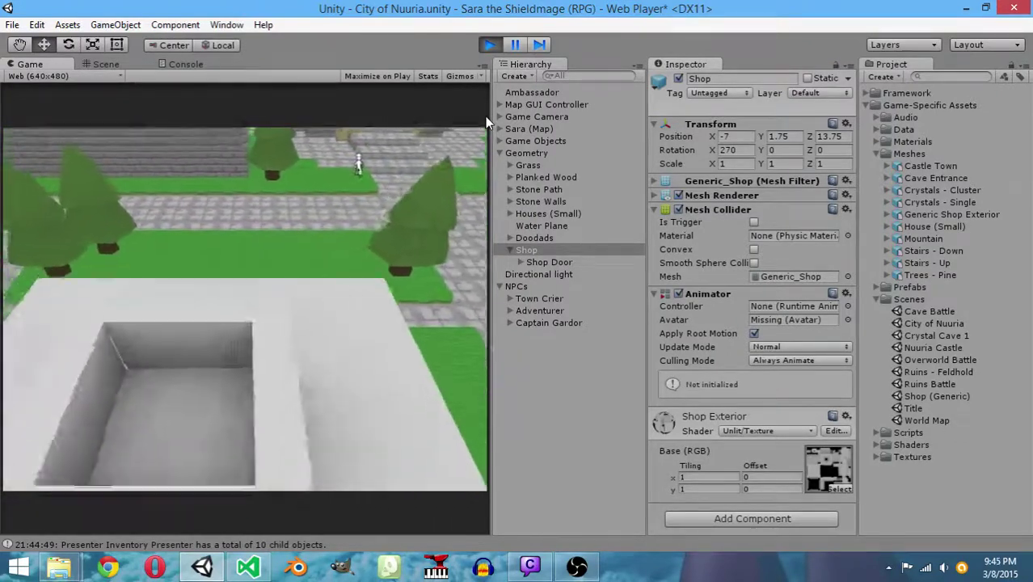
pyautogui.press('Left')
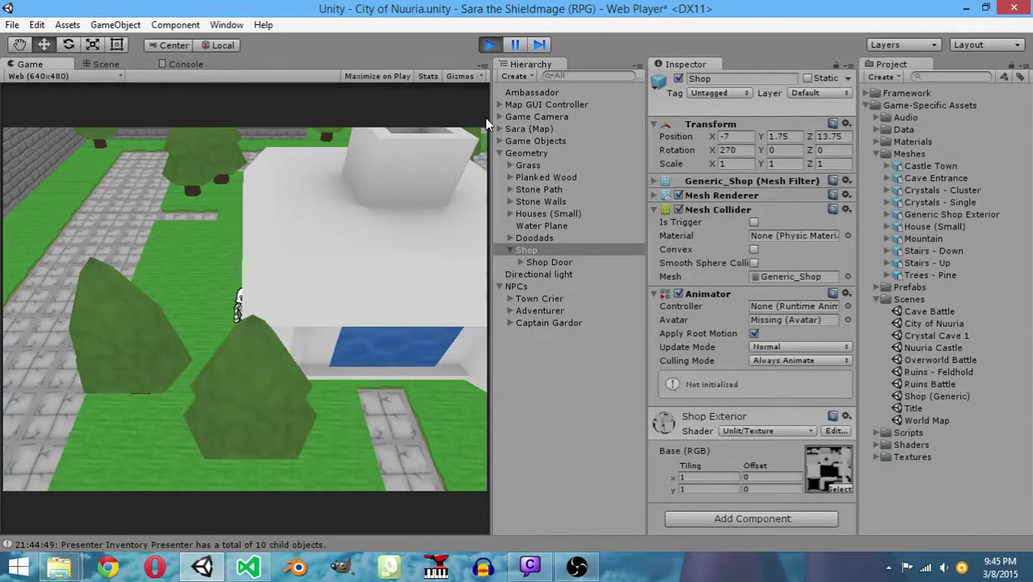
pyautogui.press('Down')
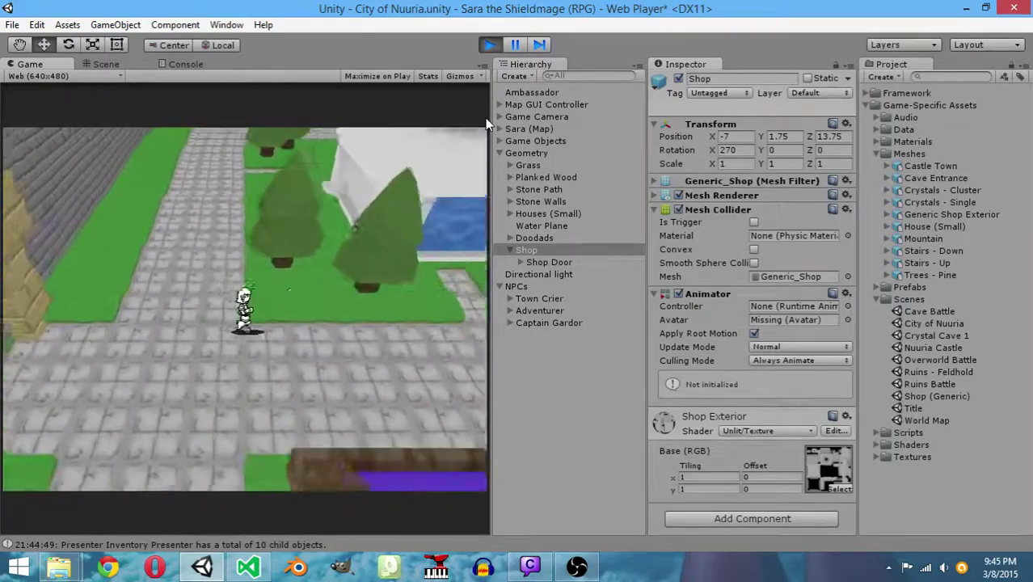
pyautogui.press('Up')
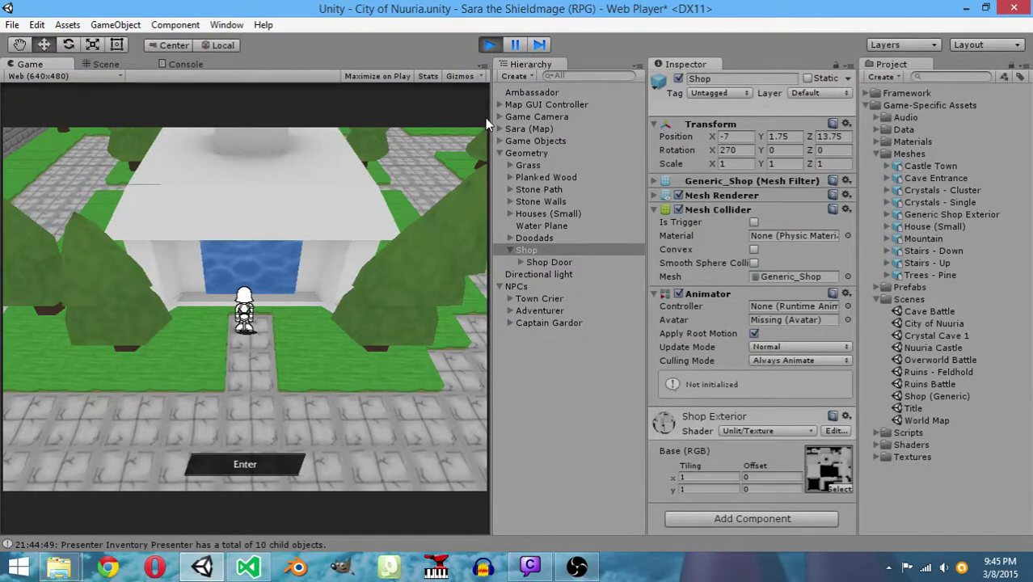
# Show the Ambassador's Transition Manager and enter the shop in the playtest to check the recorded original and target states
pyautogui.click(529, 92)
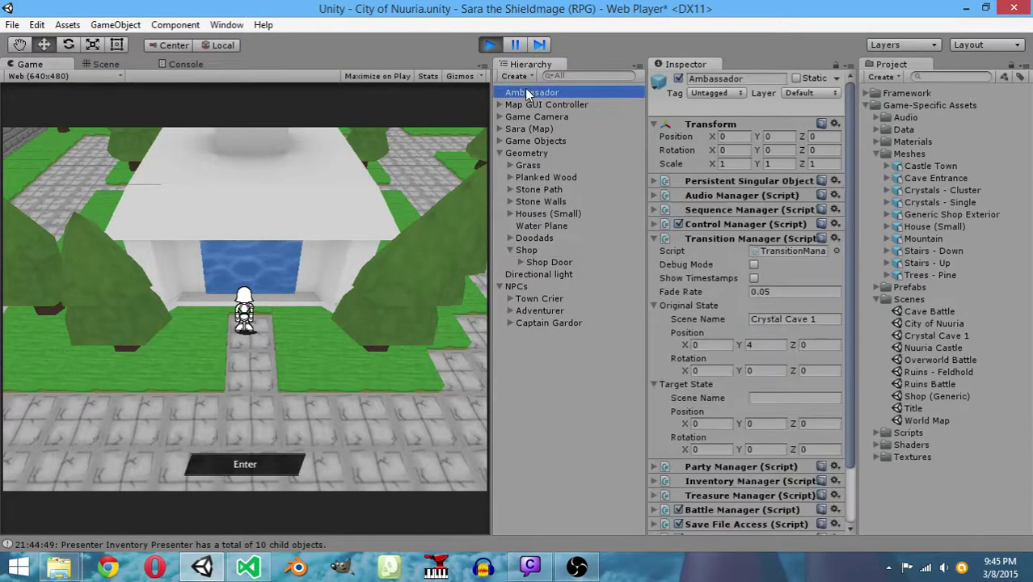
pyautogui.scroll(-1, 777, 304)
pyautogui.click(226, 466)
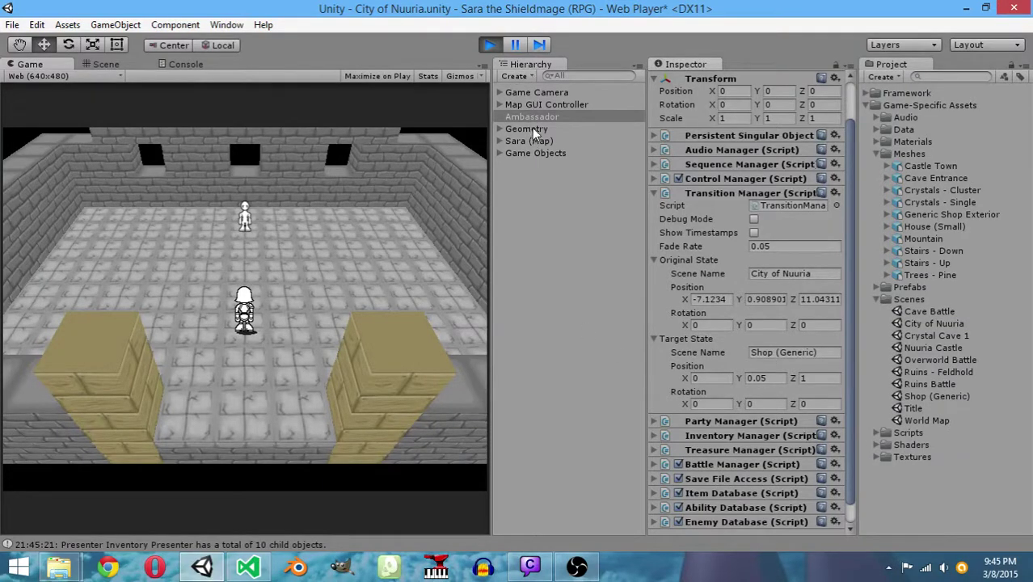
# Inspect the Previous Scene Trigger among the shop's game objects during the playtest, and stop playing
pyautogui.click(500, 128)
pyautogui.click(500, 128)
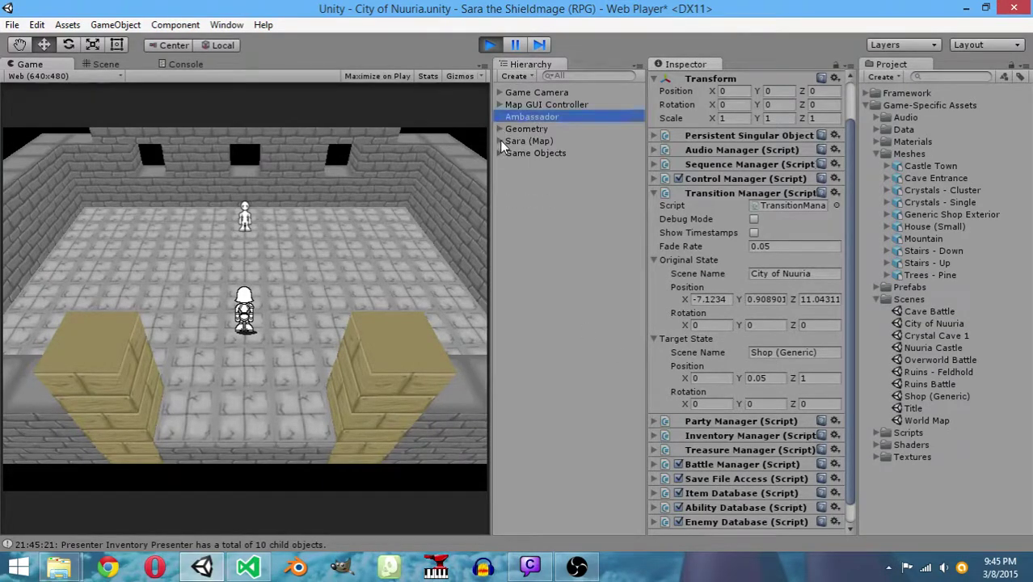
pyautogui.click(499, 140)
pyautogui.click(499, 141)
pyautogui.click(499, 152)
pyautogui.click(509, 165)
pyautogui.click(546, 179)
pyautogui.click(544, 188)
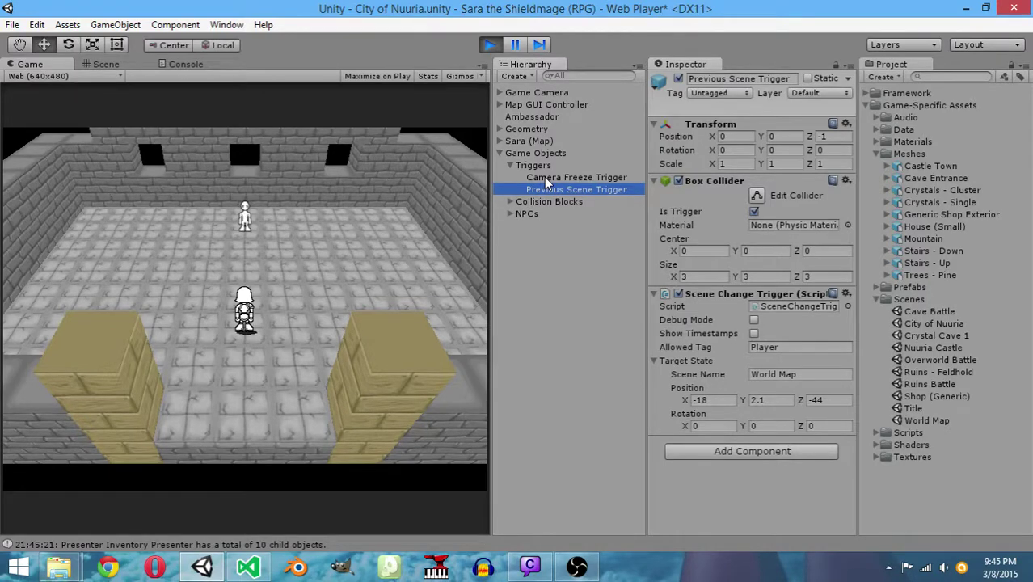
pyautogui.click(490, 45)
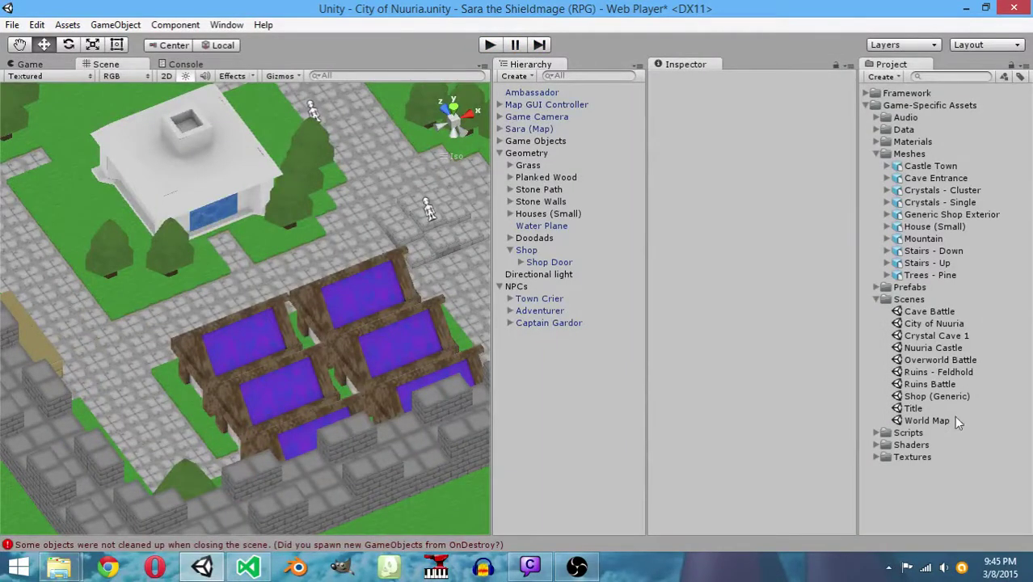
# Open the Shop (Generic) scene, saving the changes to City of Nuuria and retrying the save when needed
pyautogui.doubleClick(921, 396)
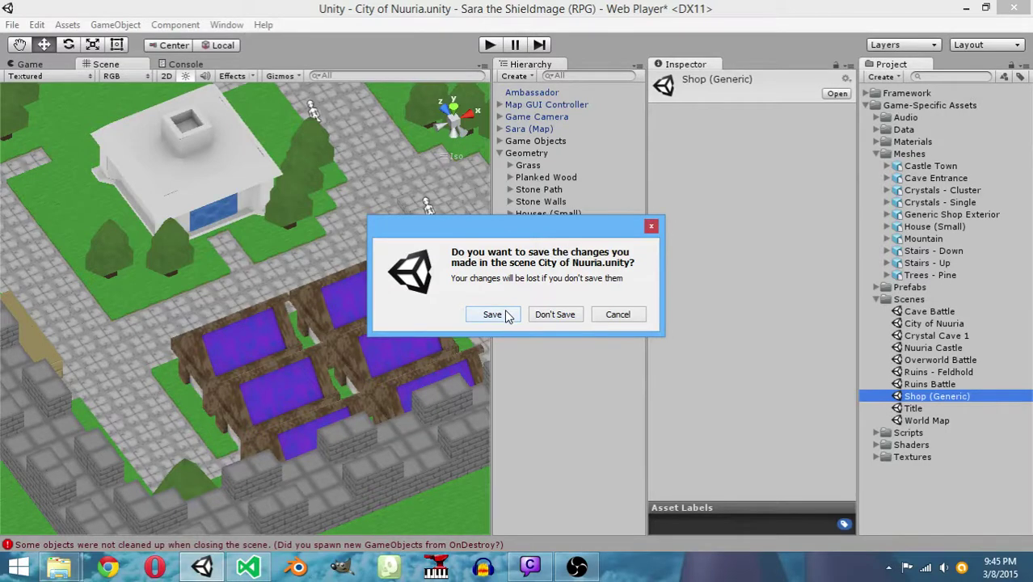
pyautogui.click(507, 316)
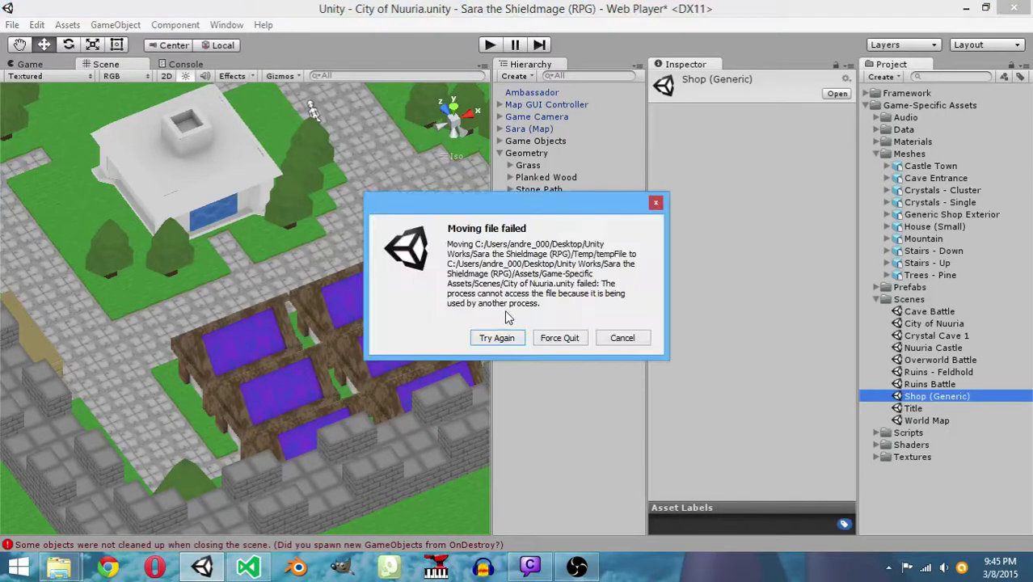
pyautogui.click(498, 338)
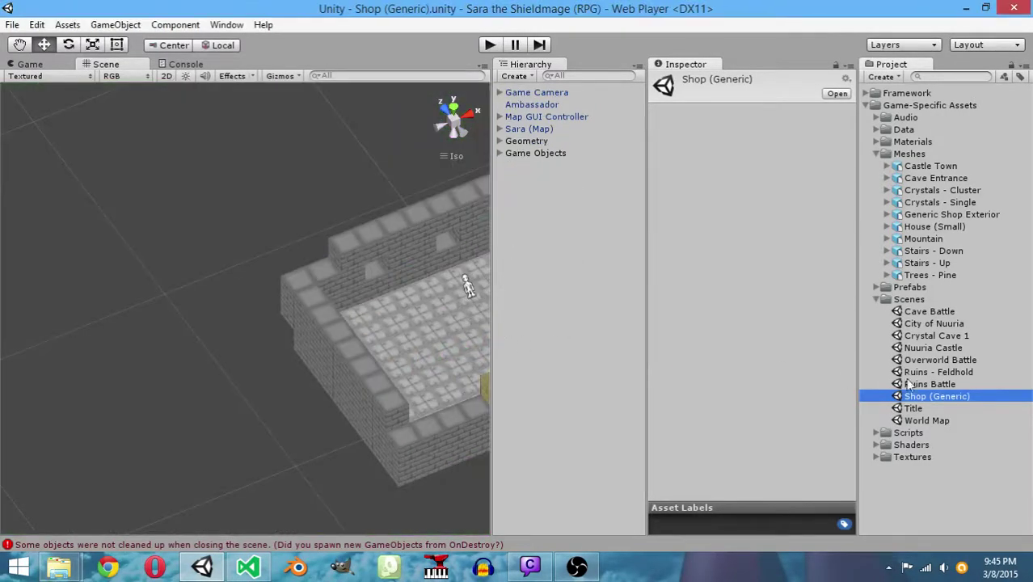
# Replace the Scene Change Trigger script on the Previous Scene Trigger object with the Previous Scene Trigger script
pyautogui.click(499, 153)
pyautogui.click(509, 165)
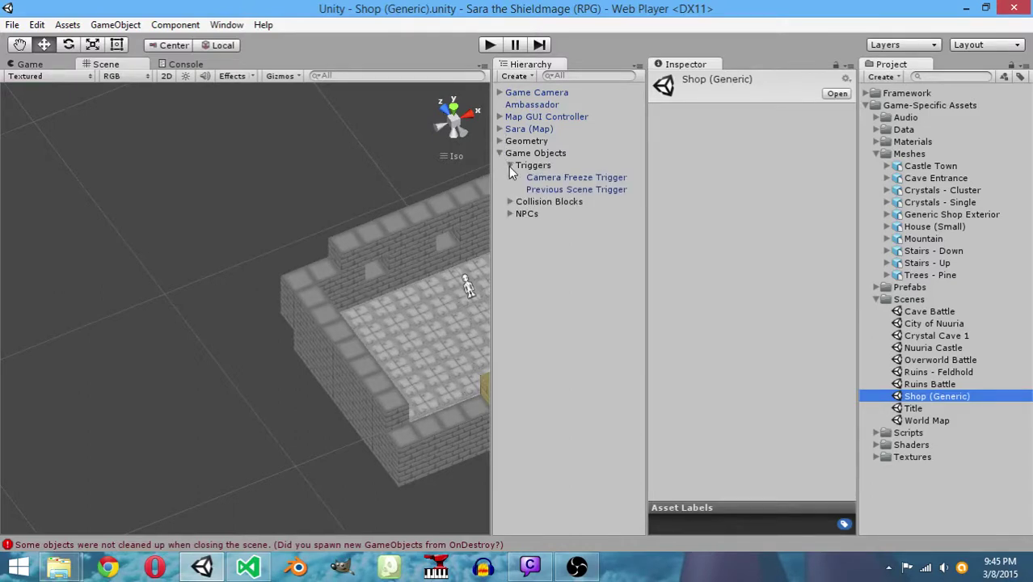
pyautogui.click(561, 189)
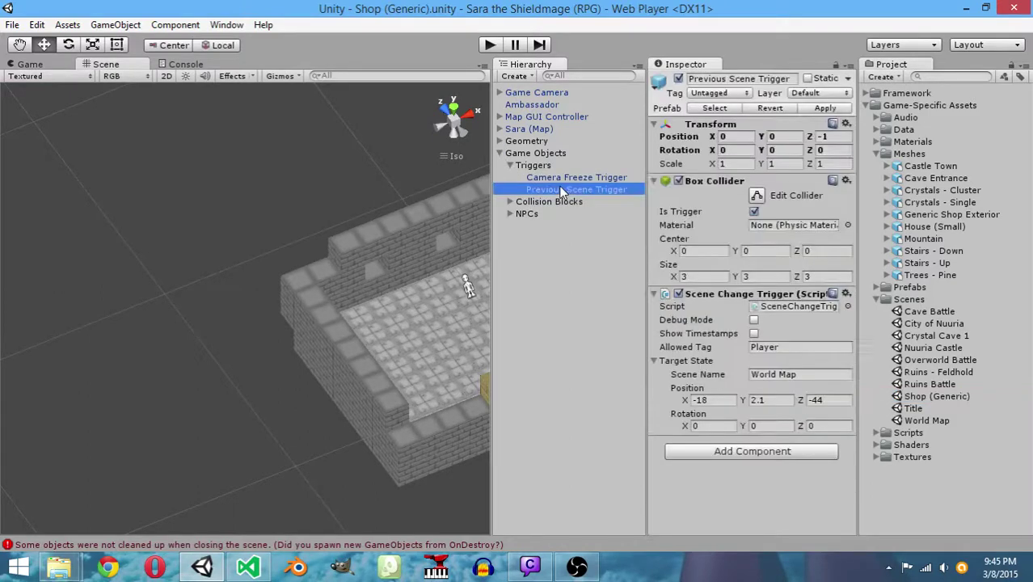
pyautogui.click(847, 295)
pyautogui.click(876, 348)
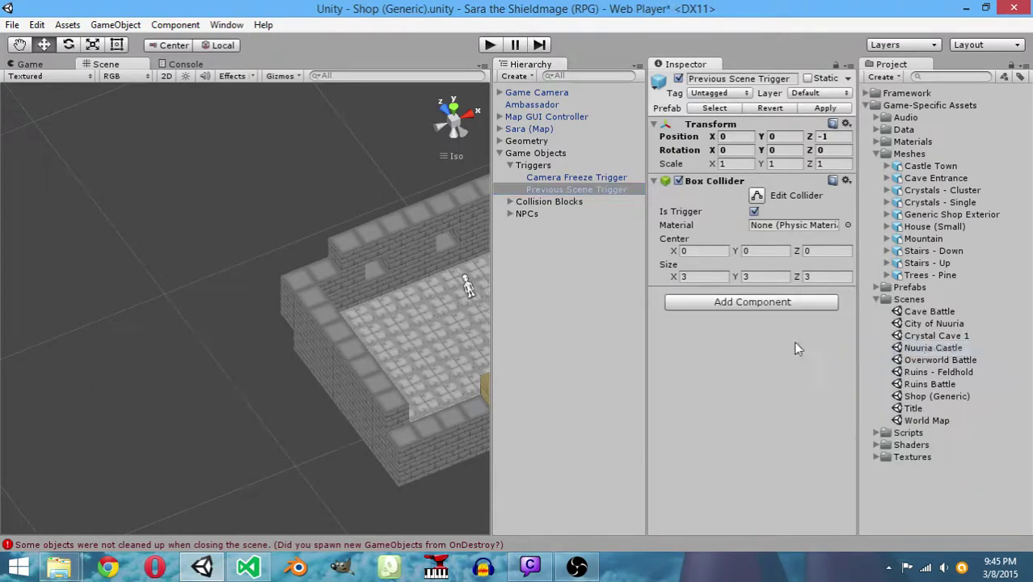
pyautogui.click(782, 304)
pyautogui.click(708, 267)
pyautogui.scroll(-10, 782, 223)
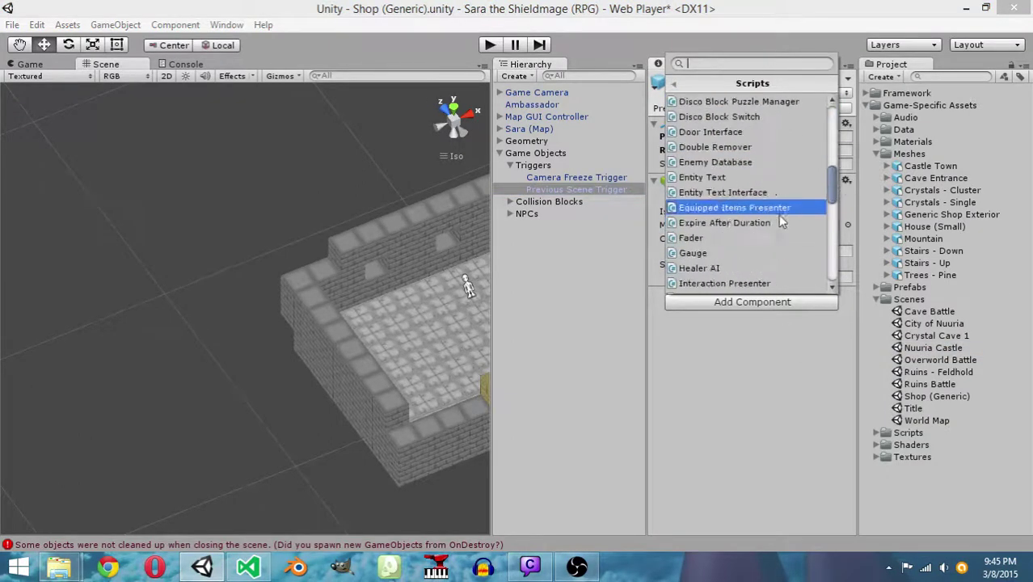
pyautogui.click(748, 253)
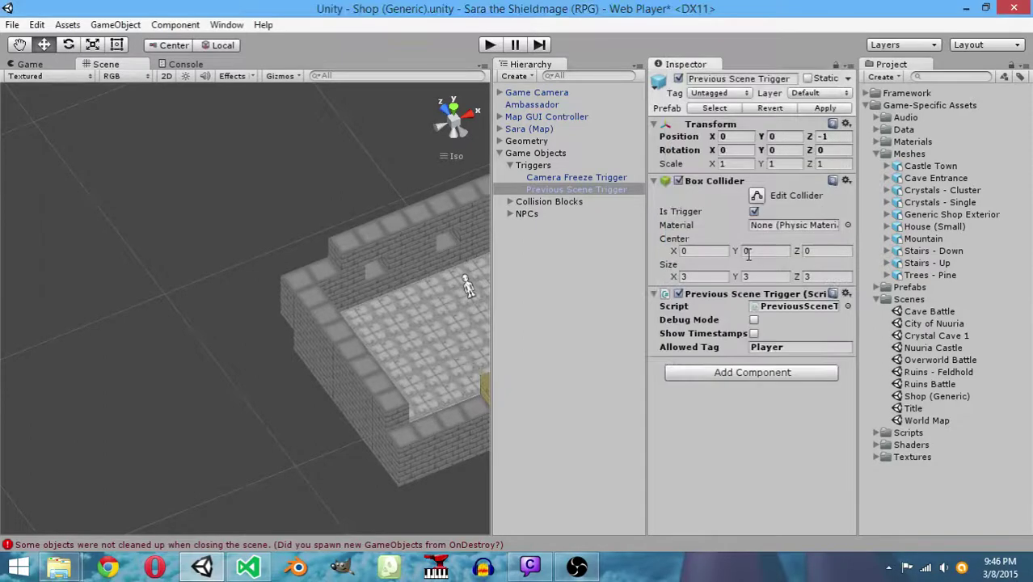
# Create a prefab named Previous Scene Trigger in the RPG Framework's System prefabs folder and store the scene's trigger object in it
pyautogui.click(875, 94)
pyautogui.click(877, 143)
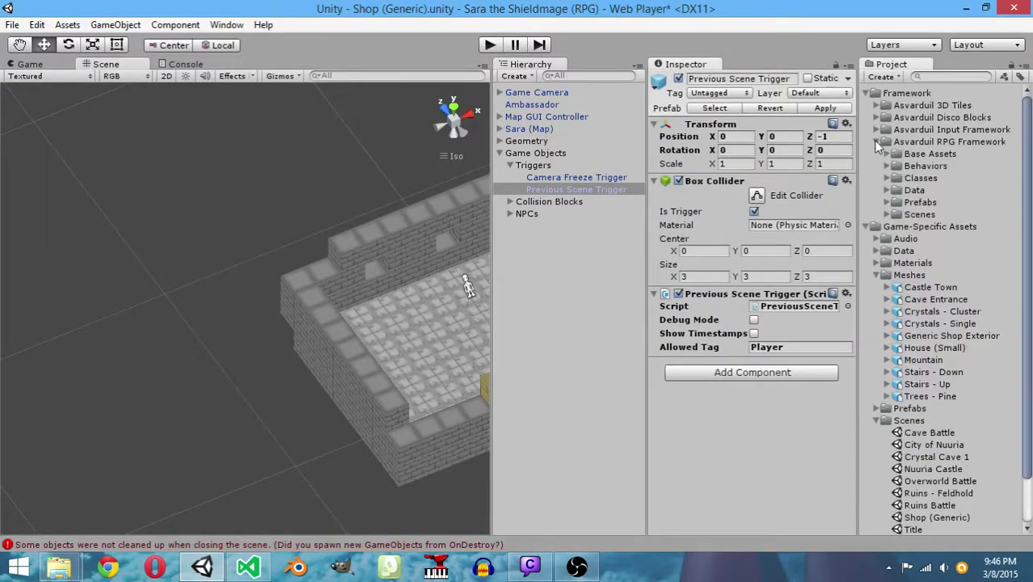
pyautogui.click(885, 203)
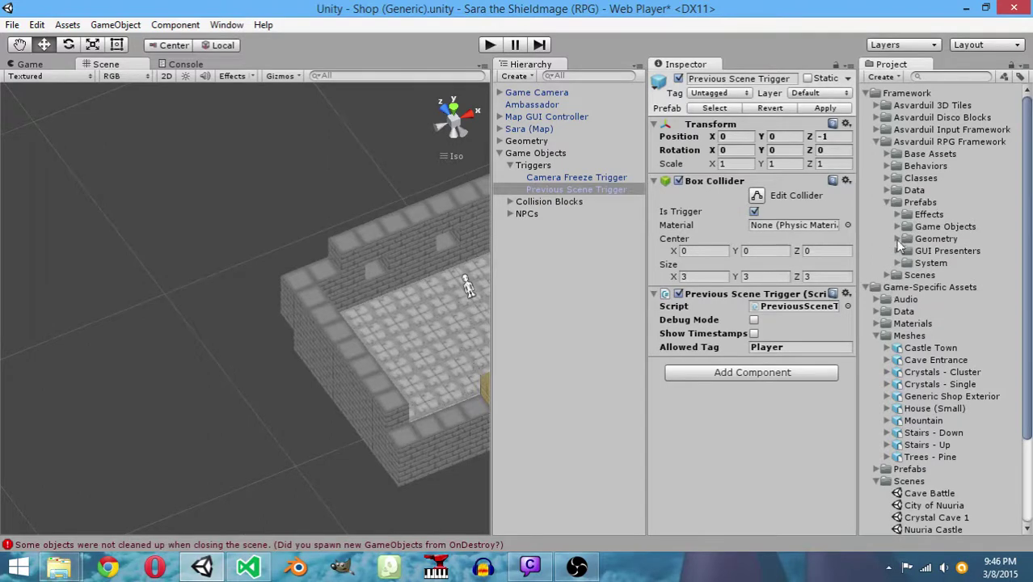
pyautogui.click(897, 238)
pyautogui.click(897, 238)
pyautogui.click(899, 263)
pyautogui.rightClick(907, 260)
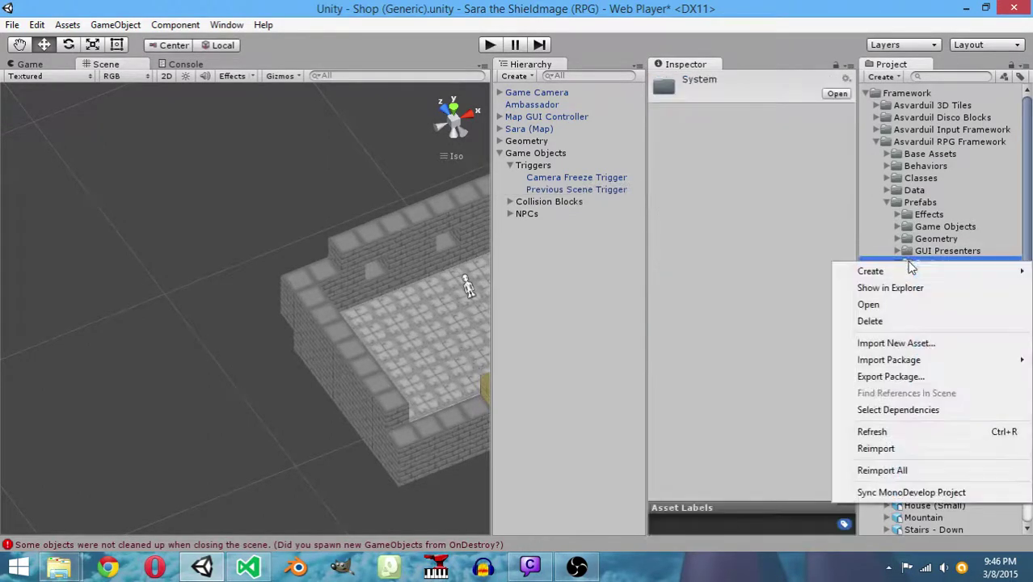
pyautogui.moveTo(870, 271)
pyautogui.click(688, 367)
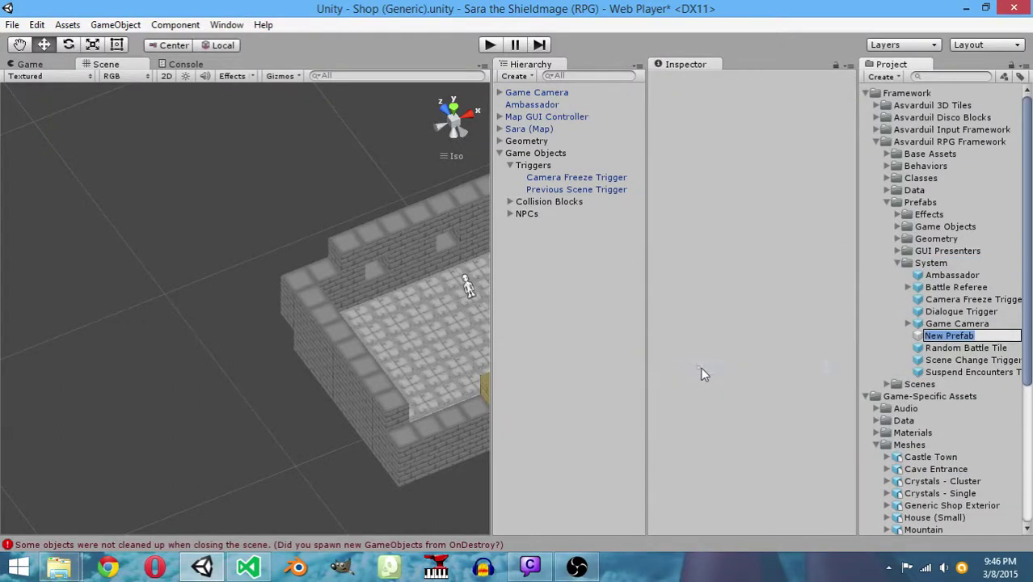
pyautogui.write('Previous Scene Trigg')
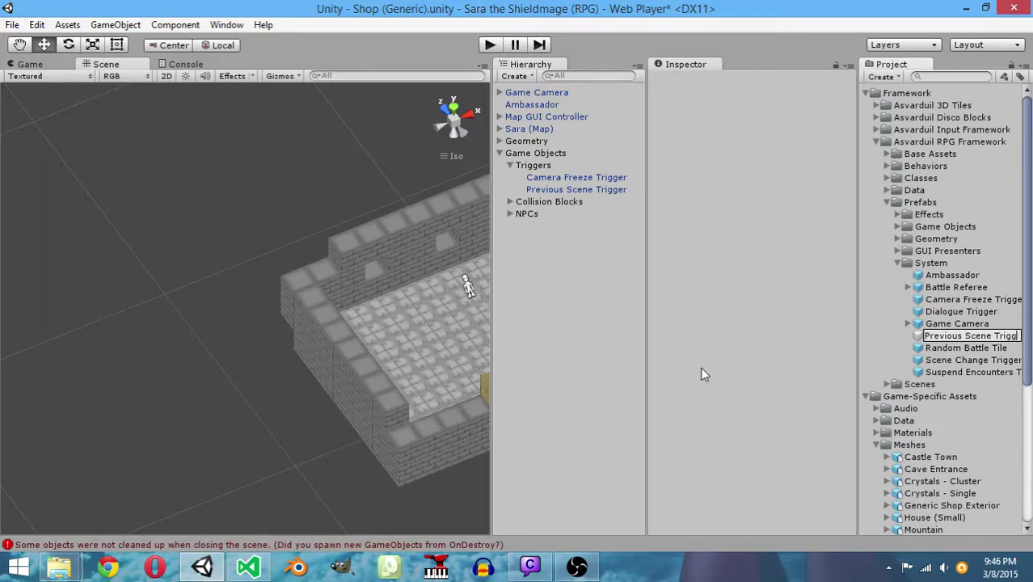
pyautogui.press('Return')
pyautogui.moveTo(587, 188); pyautogui.dragTo(941, 337)
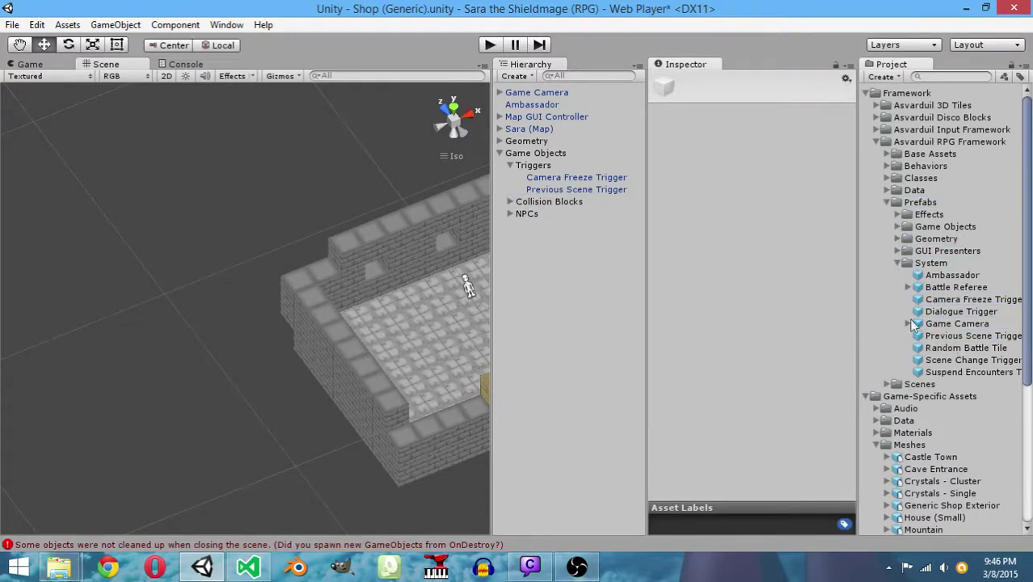
pyautogui.click(509, 166)
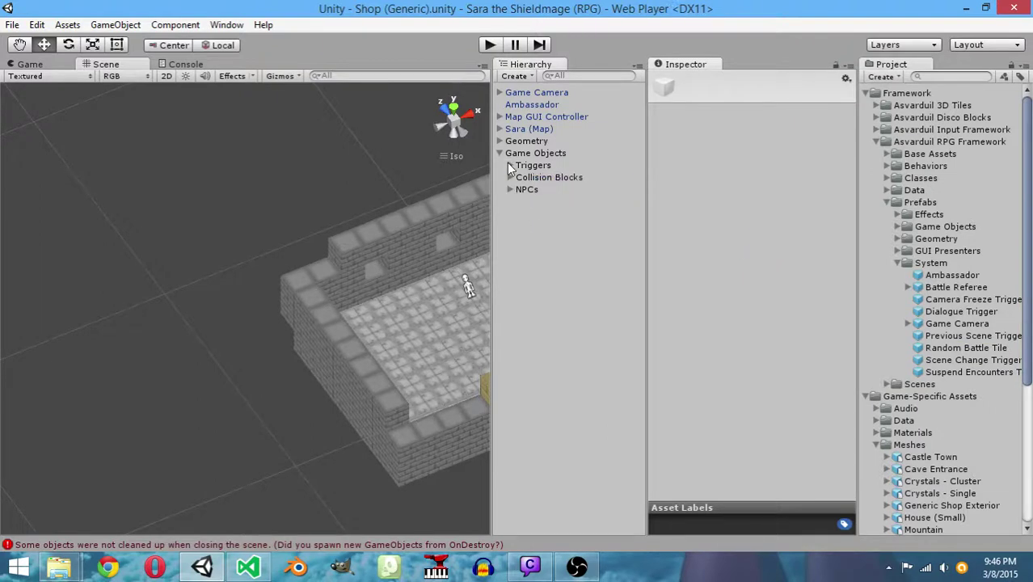
# Briefly run and stop the game from the shop scene, and open the City of Nuuria scene
pyautogui.click(491, 46)
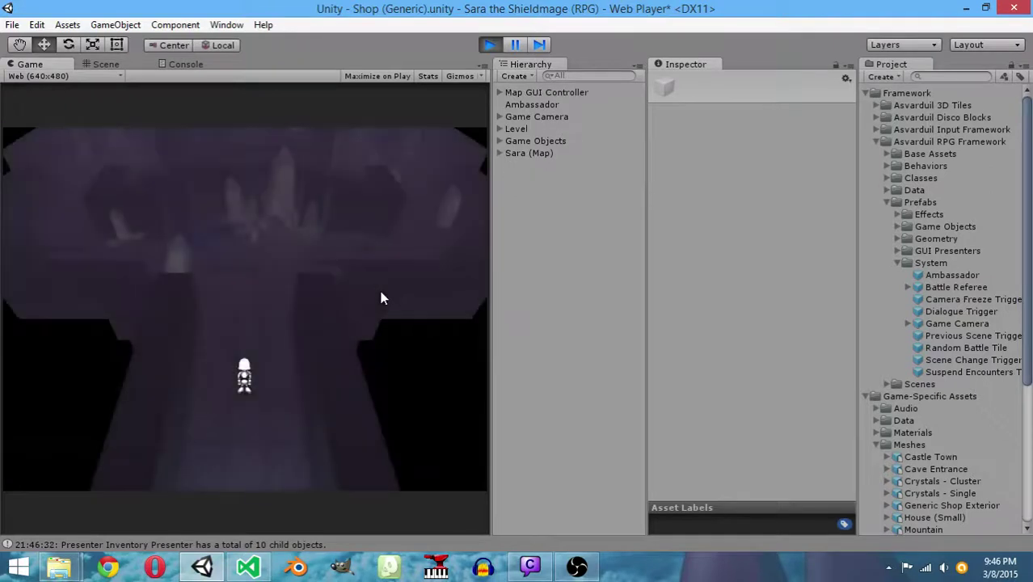
pyautogui.click(488, 45)
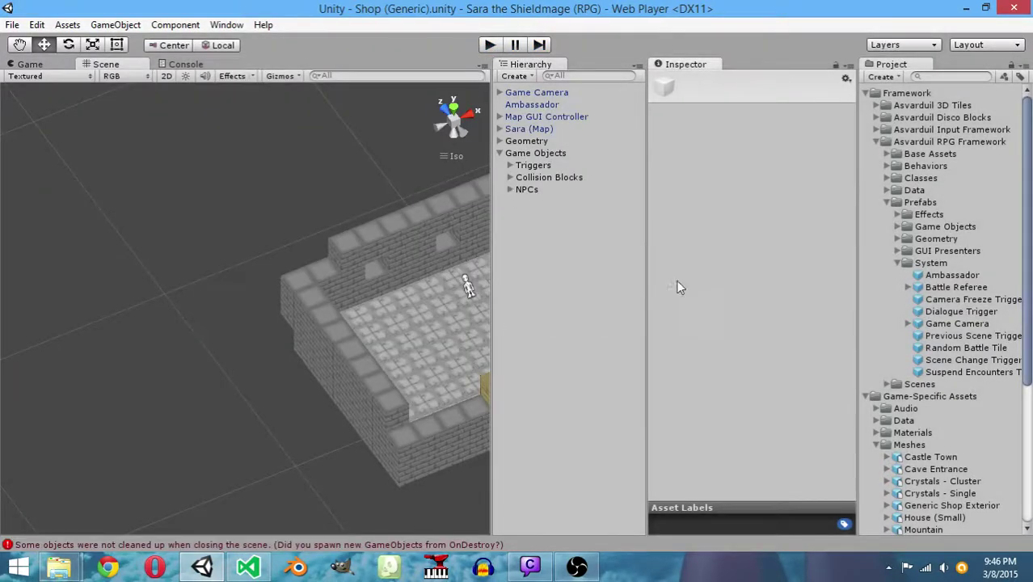
pyautogui.scroll(-5, 968, 396)
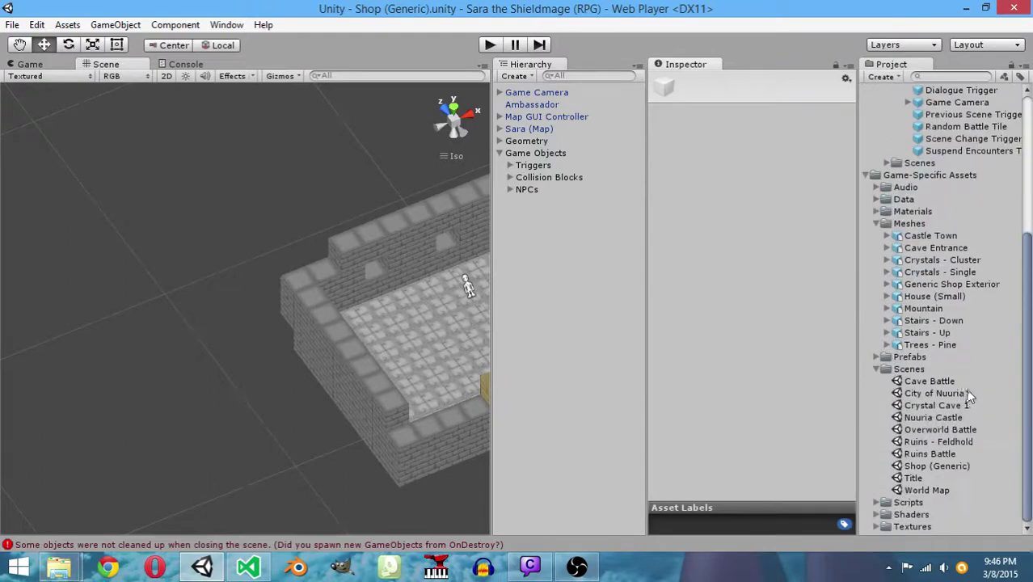
pyautogui.click(929, 418)
pyautogui.doubleClick(918, 394)
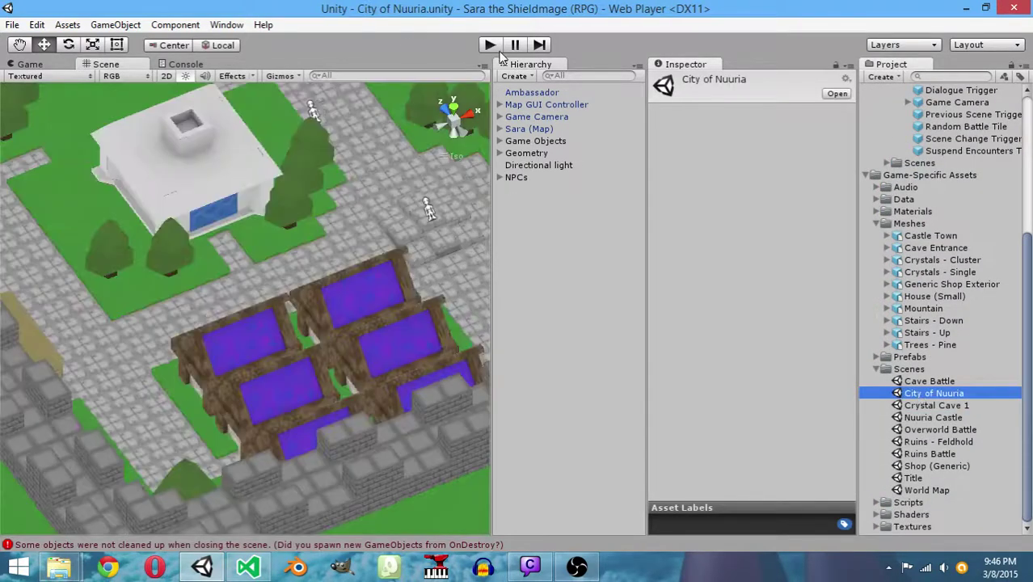
# Playtest City of Nuuria by entering and leaving the shop twice, walking around outside after each exit, and stop playing
pyautogui.click(494, 45)
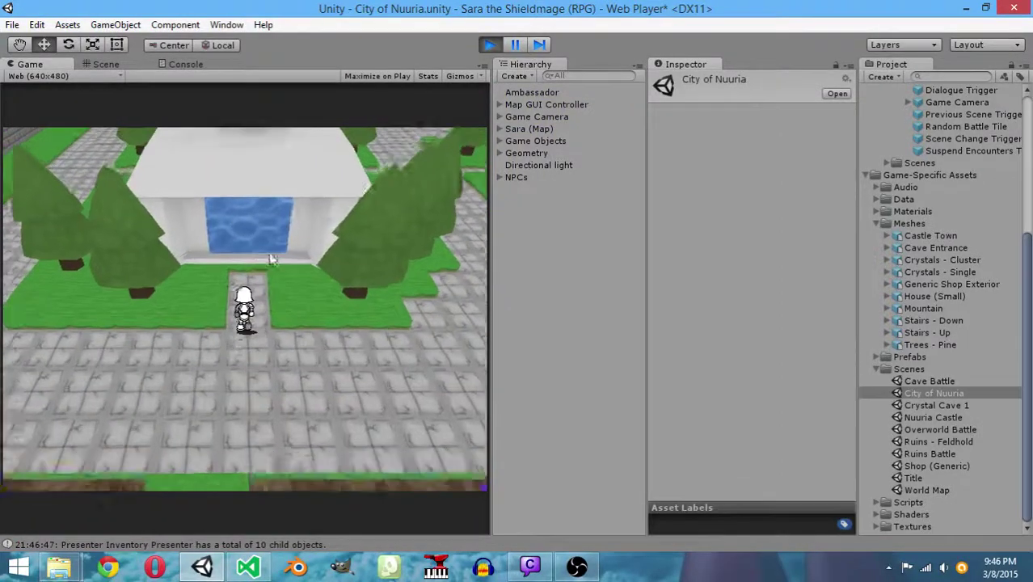
pyautogui.click(270, 460)
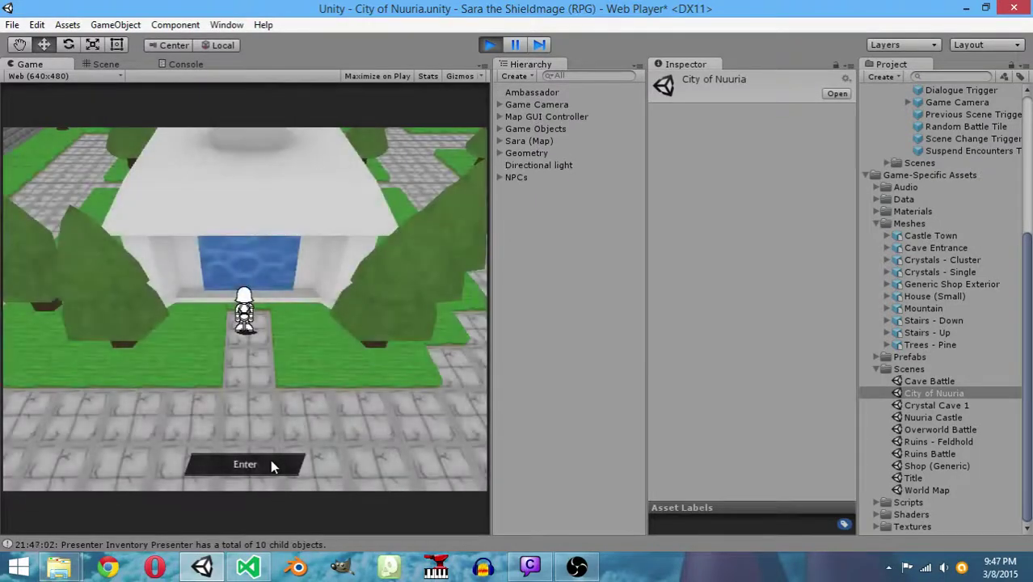
pyautogui.press('Down')
pyautogui.press('Right')
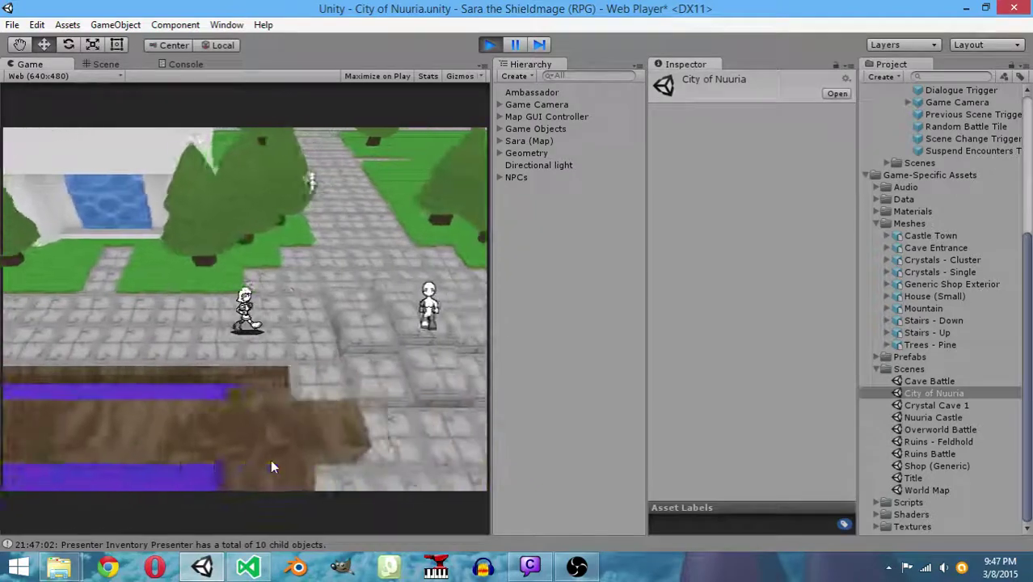
pyautogui.press('Left')
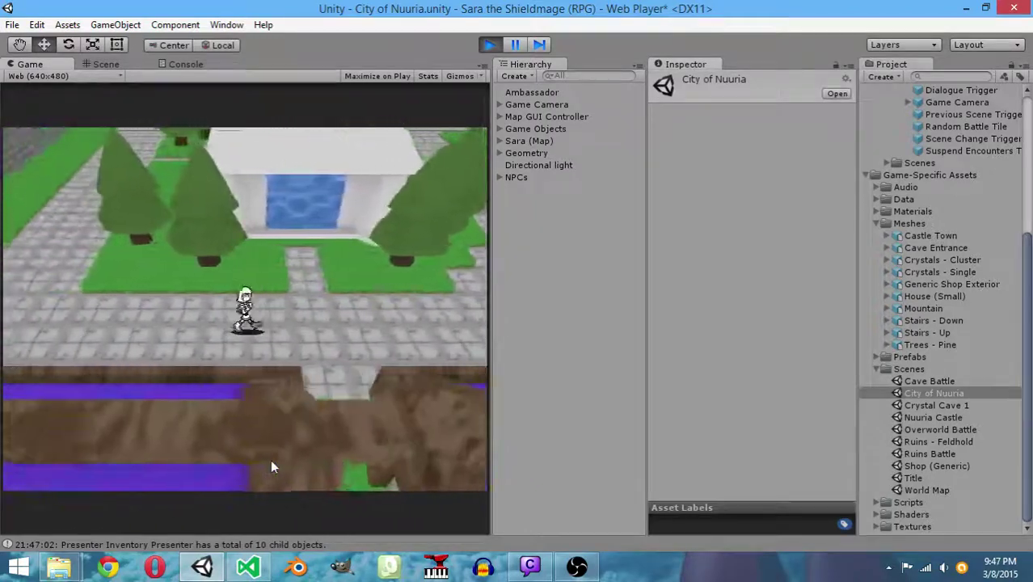
pyautogui.press('Right')
pyautogui.press('Left')
pyautogui.press('Down')
pyautogui.press('Up')
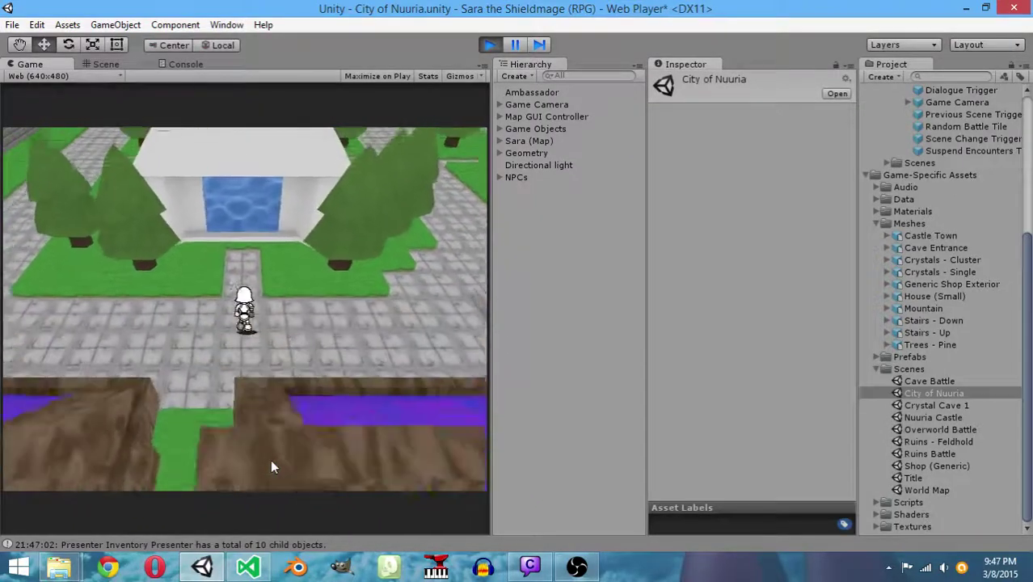
pyautogui.press('Up')
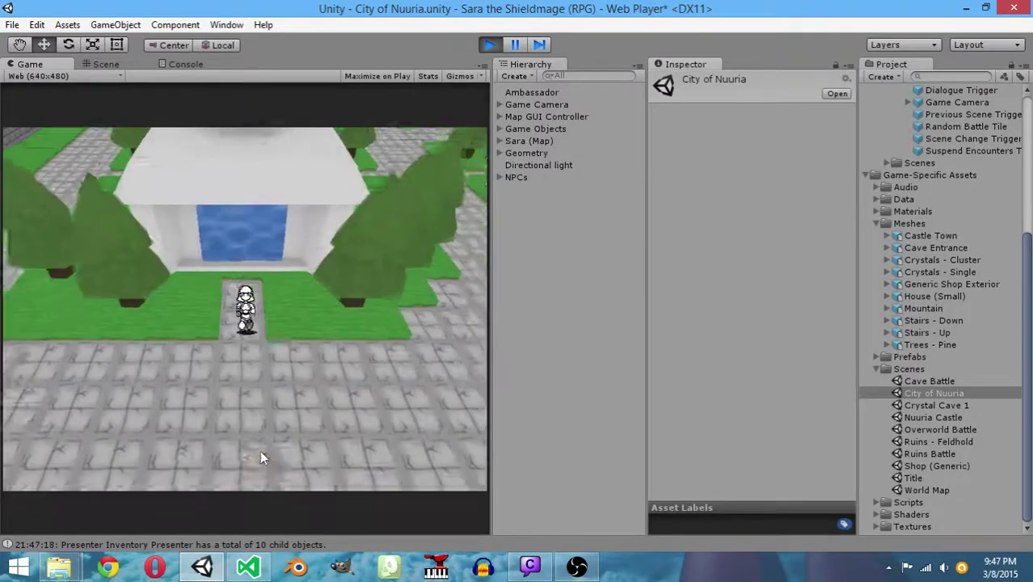
pyautogui.press('Down')
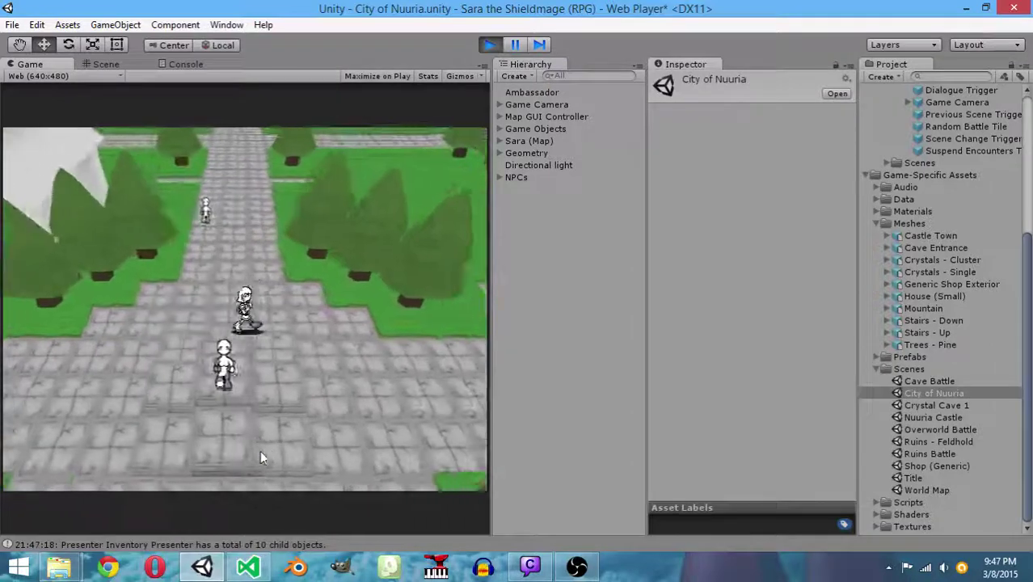
pyautogui.press('Left')
pyautogui.click(490, 45)
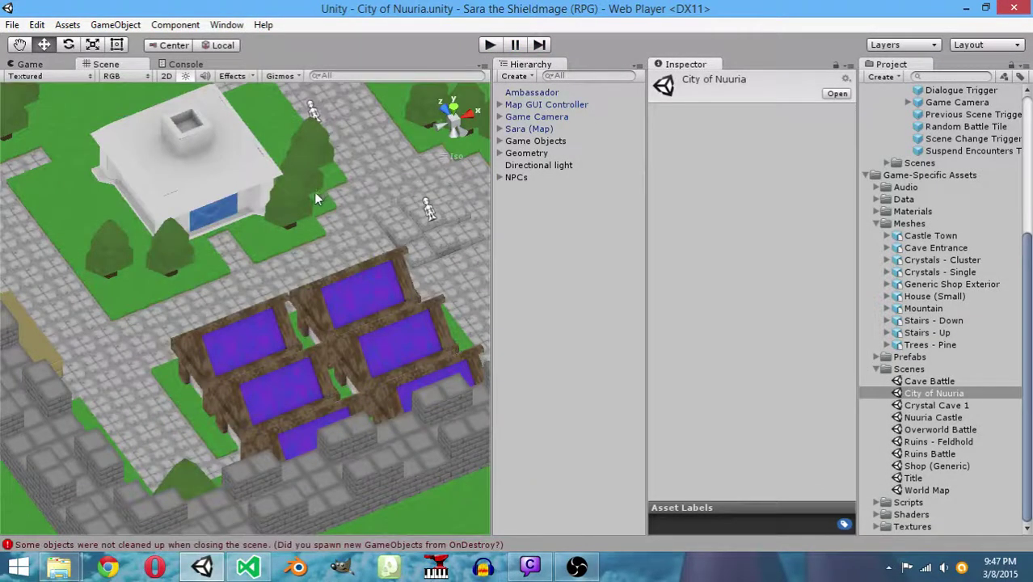
# Move the two stone path blocks on the shop's west side to Z 16
pyautogui.scroll(-4, 298, 244)
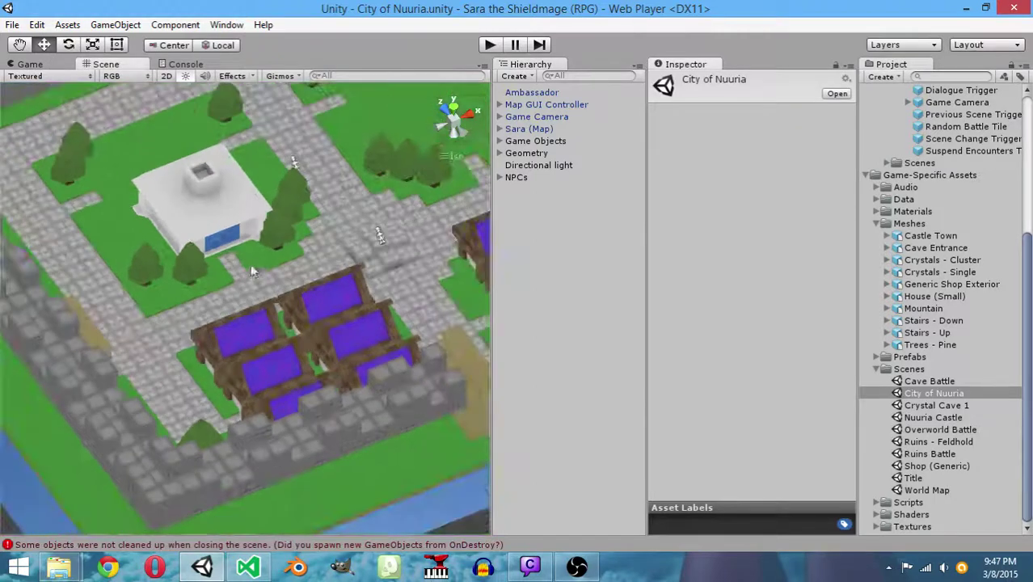
pyautogui.keyDown('alt'); pyautogui.moveTo(297, 244); pyautogui.dragTo(244, 283); pyautogui.keyUp('alt')
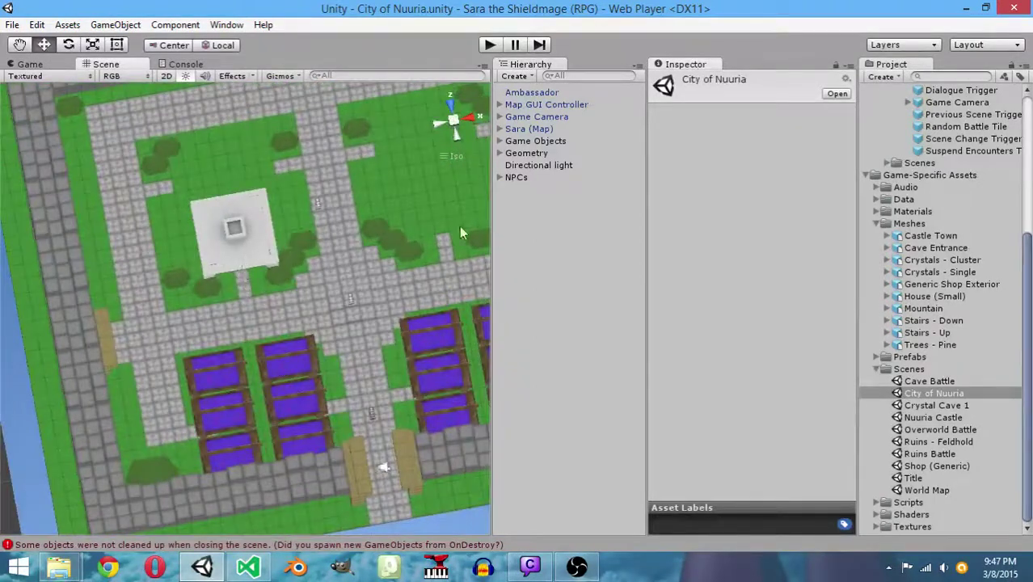
pyautogui.click(236, 231)
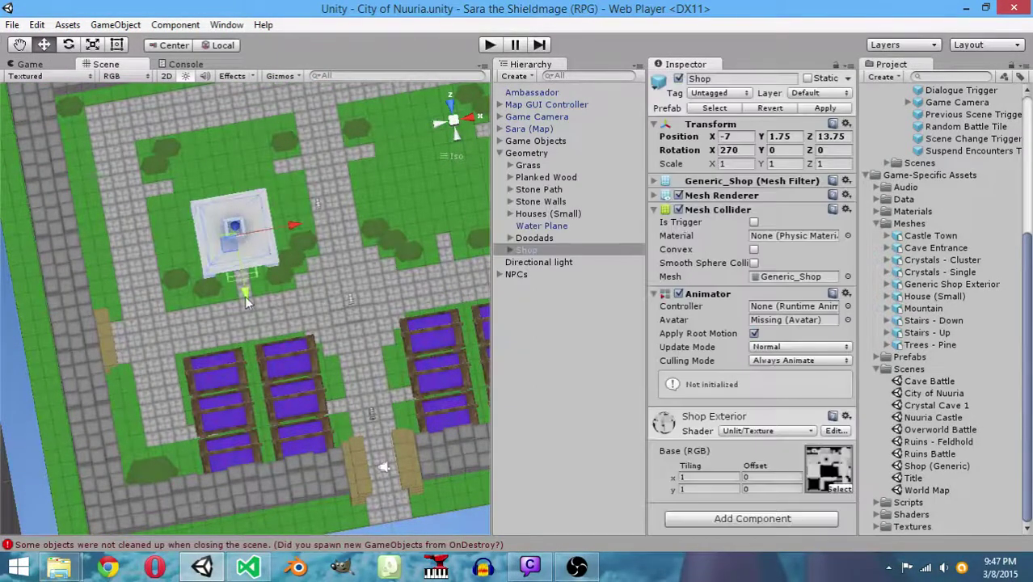
pyautogui.click(154, 196)
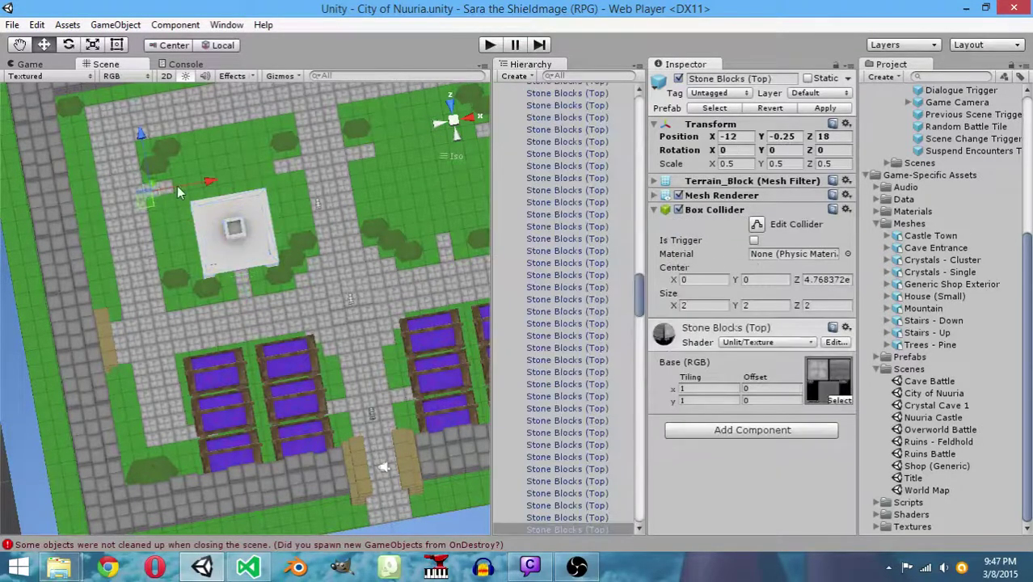
pyautogui.scroll(6, 168, 182)
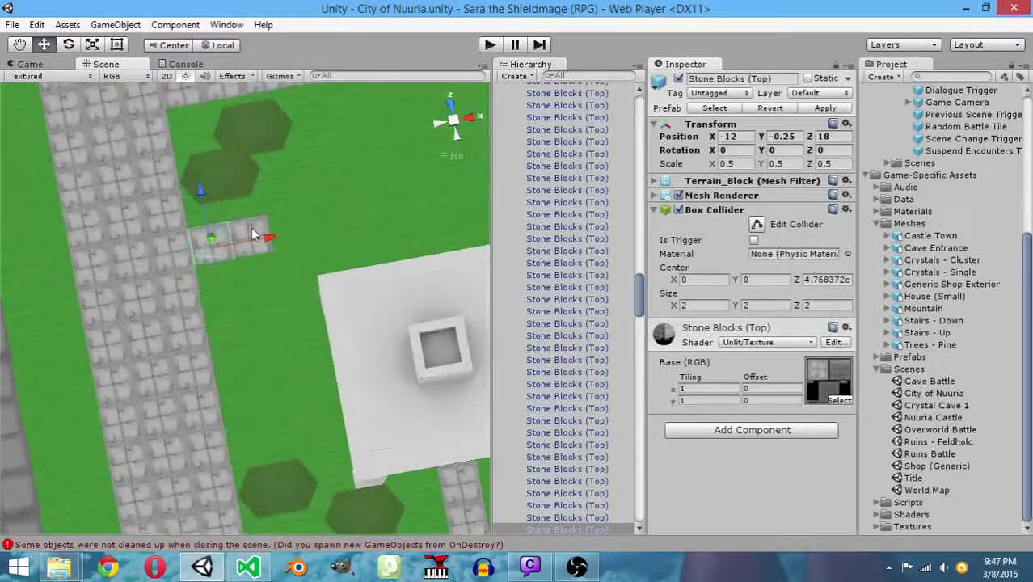
pyautogui.keyDown('shift'); pyautogui.click(253, 235); pyautogui.keyUp('shift')
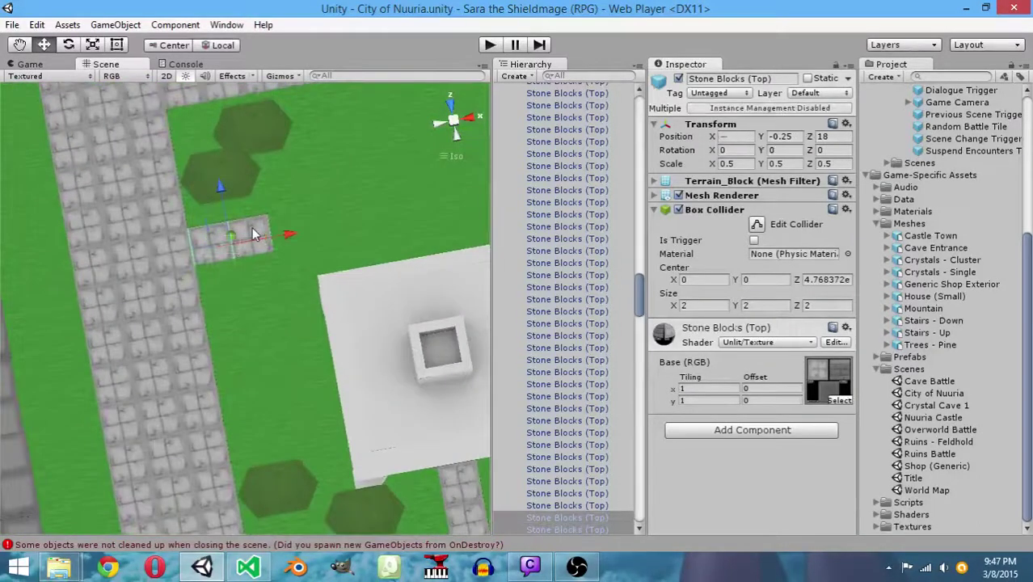
pyautogui.moveTo(215, 188); pyautogui.dragTo(230, 261)
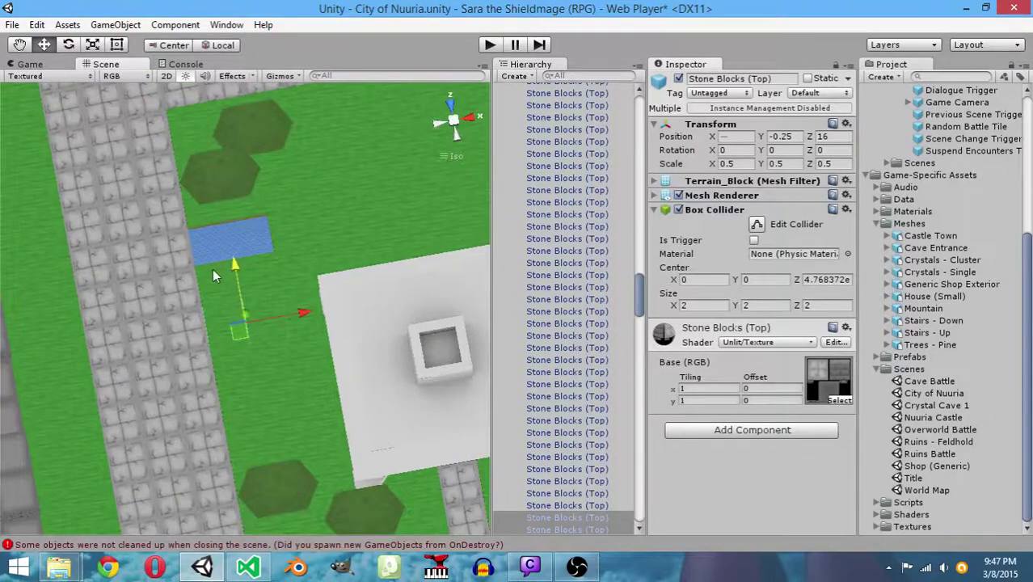
# Move the grass blocks displaced by the west path north to fill the gap it left
pyautogui.click(213, 268)
pyautogui.keyDown('shift'); pyautogui.click(262, 258); pyautogui.keyUp('shift')
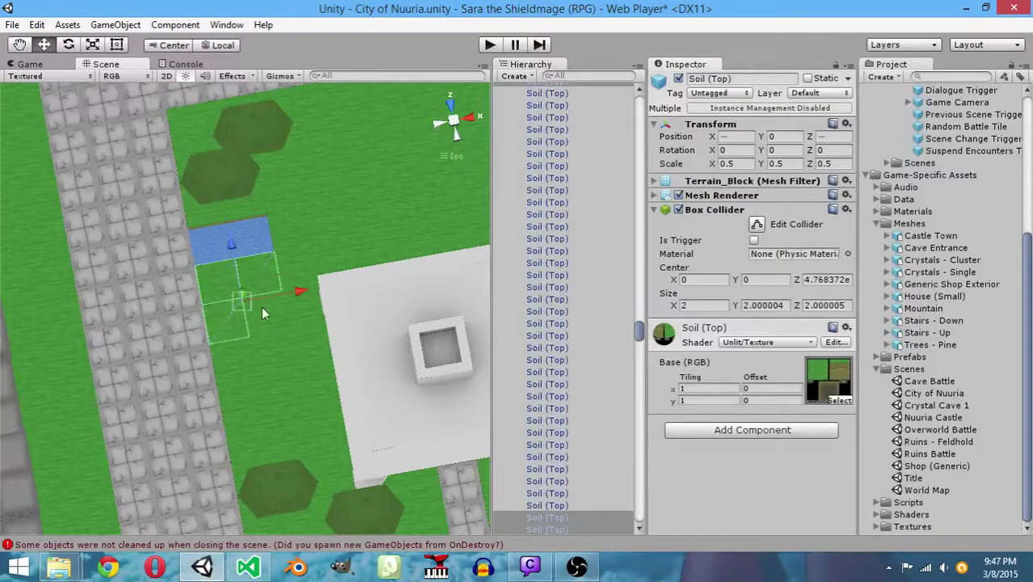
pyautogui.moveTo(234, 244); pyautogui.dragTo(231, 207)
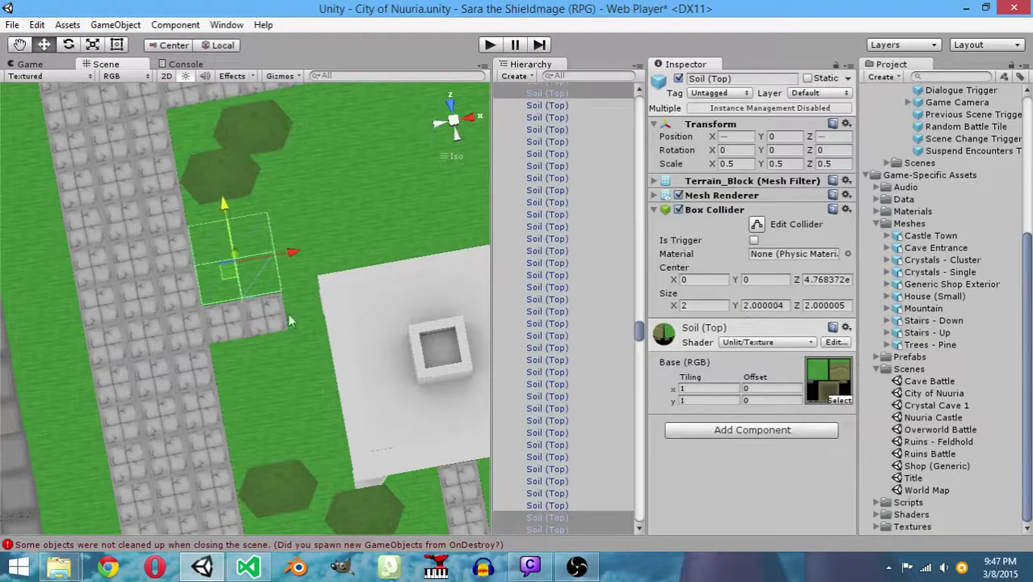
# Shift the stone path on the shop's east side south to match, and move the displaced grass blocks into its gap
pyautogui.scroll(-5, 288, 316)
pyautogui.moveTo(325, 335); pyautogui.dragTo(118, 350, button='middle')
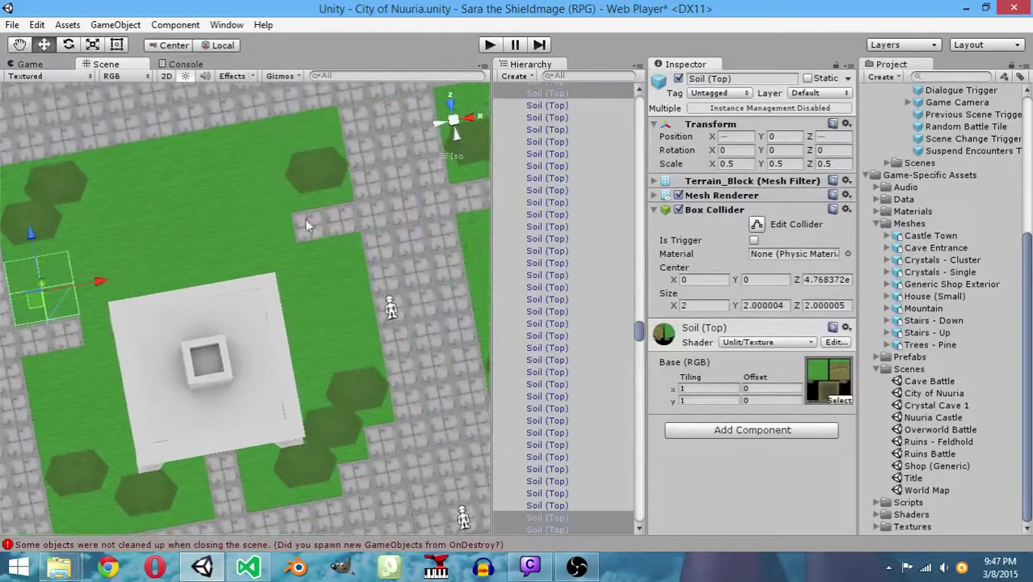
pyautogui.moveTo(305, 219)
pyautogui.mouseDown()
pyautogui.moveTo(340, 208)
pyautogui.moveTo(321, 211)
pyautogui.mouseUp()
pyautogui.click(312, 254)
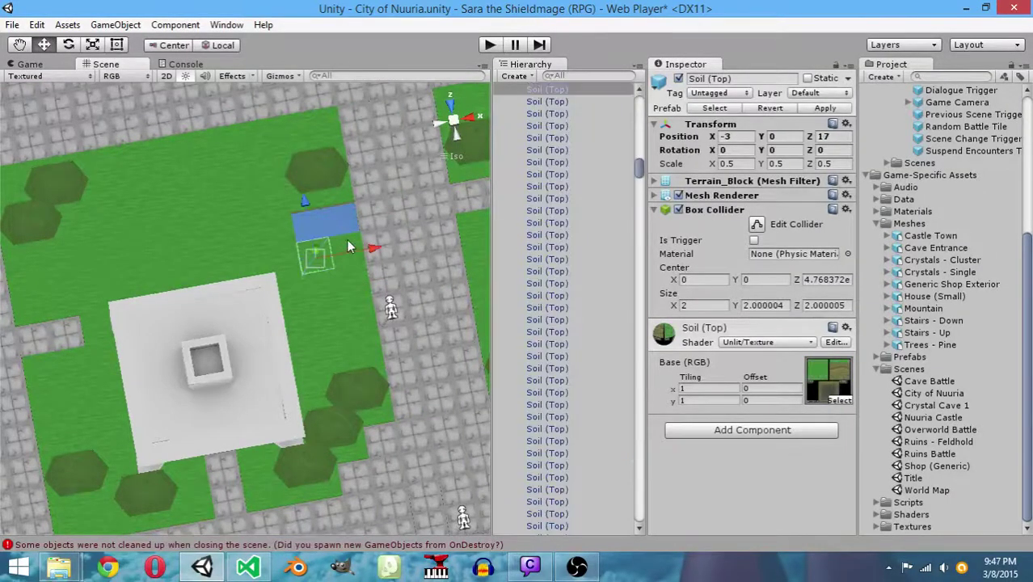
pyautogui.keyDown('shift'); pyautogui.click(314, 285); pyautogui.keyUp('shift')
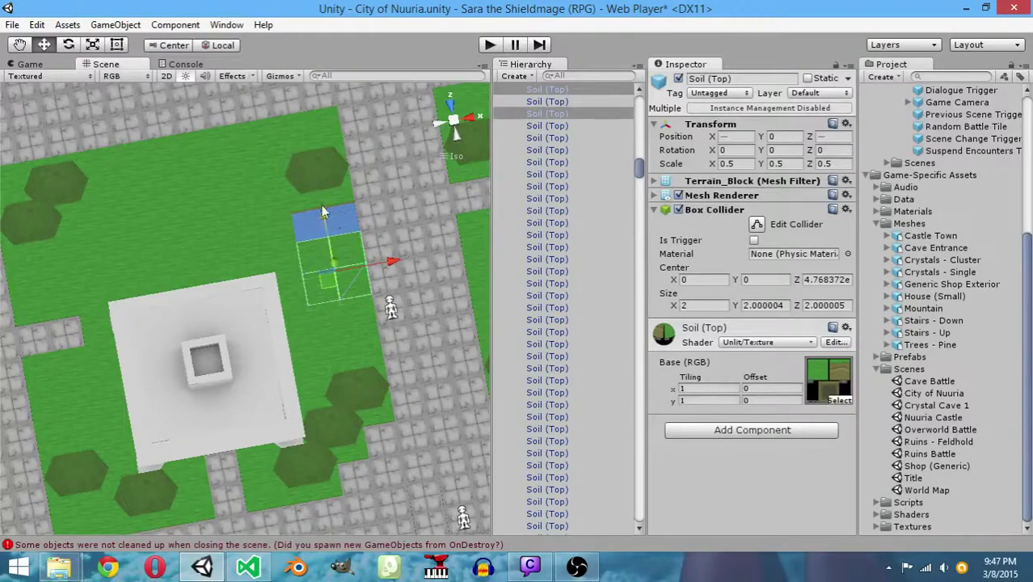
# Move the shop north to Z 15.75 and check its alignment with the side paths from directly above
pyautogui.click(221, 307)
pyautogui.moveTo(227, 452); pyautogui.dragTo(207, 381)
pyautogui.click(454, 139)
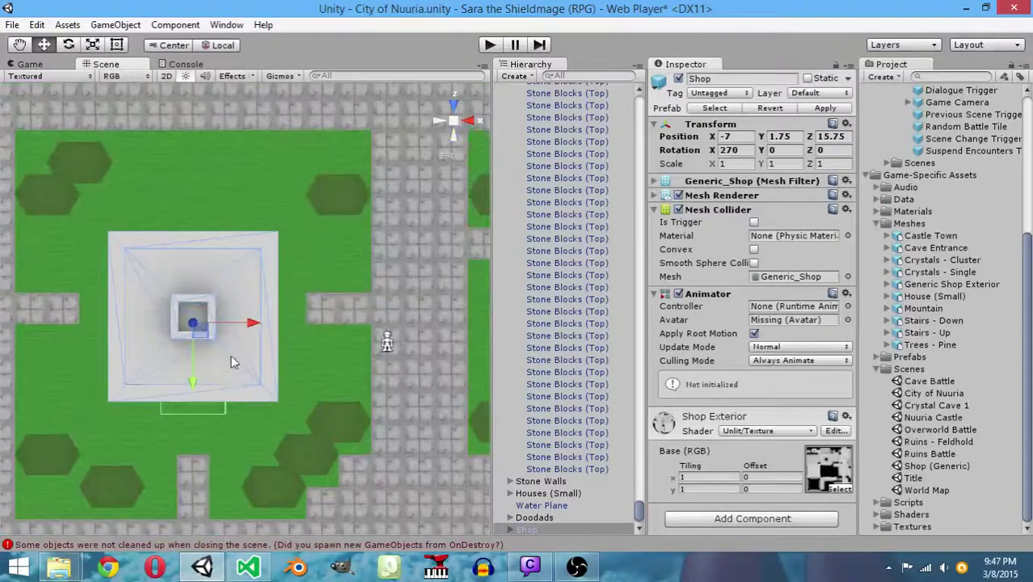
# Replace the grass block at the end of the shop's front path with a copied stone block at X -7, Z 12
pyautogui.click(196, 450)
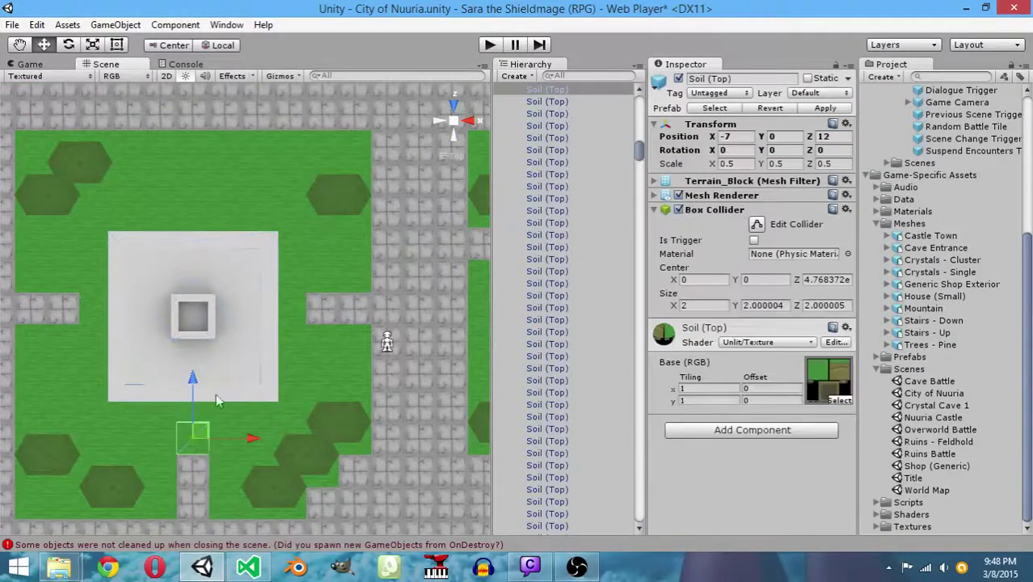
pyautogui.moveTo(216, 394); pyautogui.dragTo(231, 279, button='middle')
pyautogui.click(198, 376)
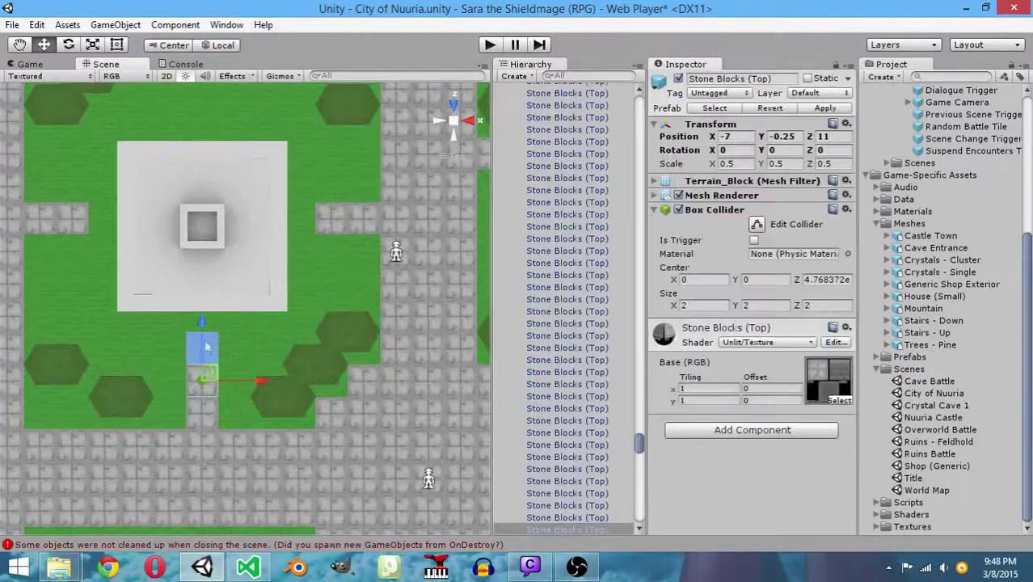
pyautogui.scroll(-5, 269, 380)
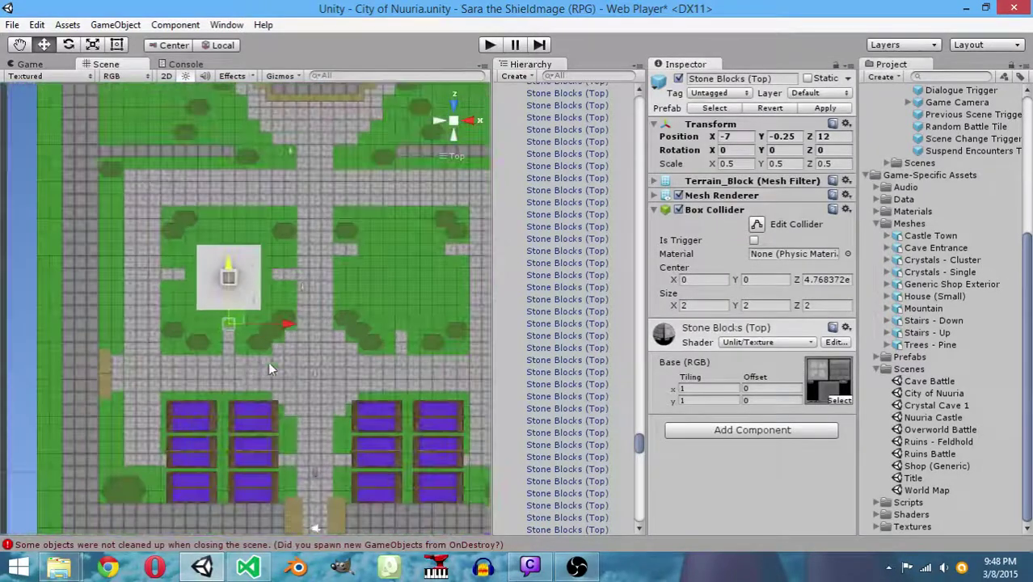
# Save the City of Nuuria scene and look over the shop, surrounding paths and houses from several angles
pyautogui.keyDown('alt'); pyautogui.moveTo(292, 300); pyautogui.dragTo(277, 92); pyautogui.keyUp('alt')
pyautogui.scroll(-3, 5, 236)
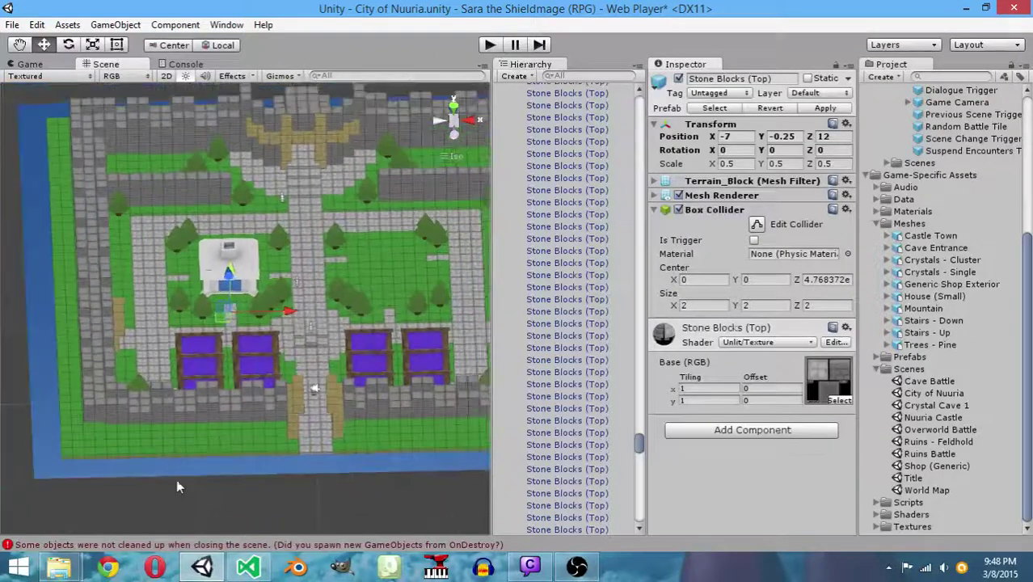
pyautogui.click(176, 500)
pyautogui.keyDown('alt'); pyautogui.moveTo(256, 385); pyautogui.dragTo(336, 314); pyautogui.keyUp('alt')
pyautogui.scroll(5, 229, 299)
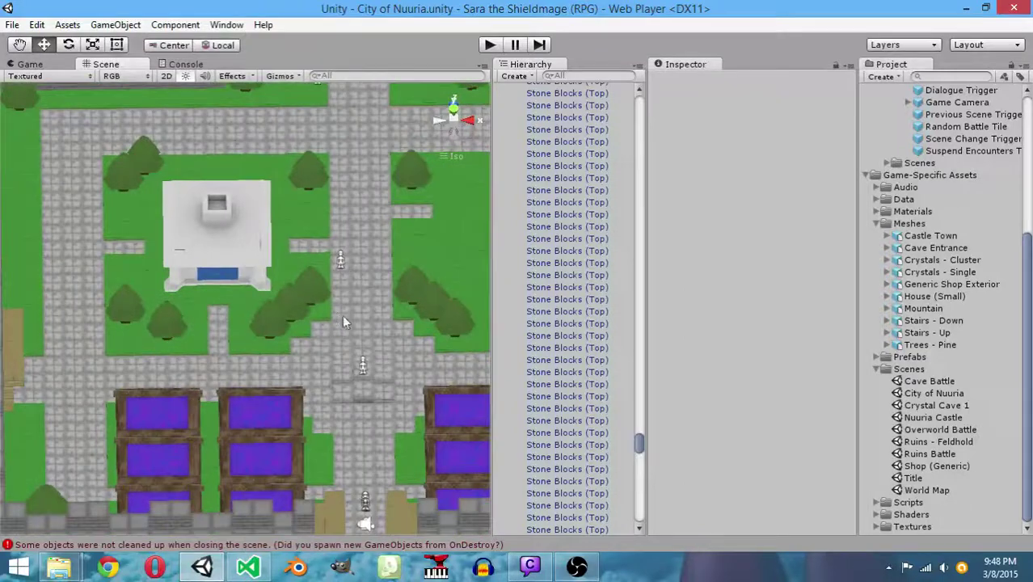
pyautogui.moveTo(342, 314); pyautogui.dragTo(215, 307, button='middle')
pyautogui.keyDown('alt'); pyautogui.moveTo(215, 310); pyautogui.dragTo(226, 219); pyautogui.keyUp('alt')
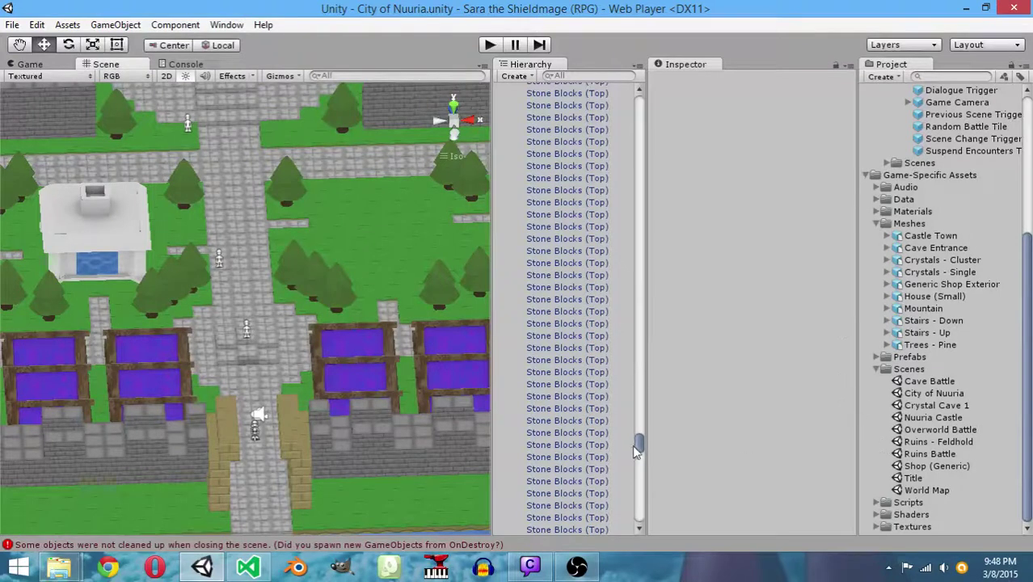
# Collapse the Grass and Stone Path groups under Geometry in the scene's object list
pyautogui.moveTo(636, 451); pyautogui.dragTo(642, 96)
pyautogui.click(510, 166)
pyautogui.click(510, 190)
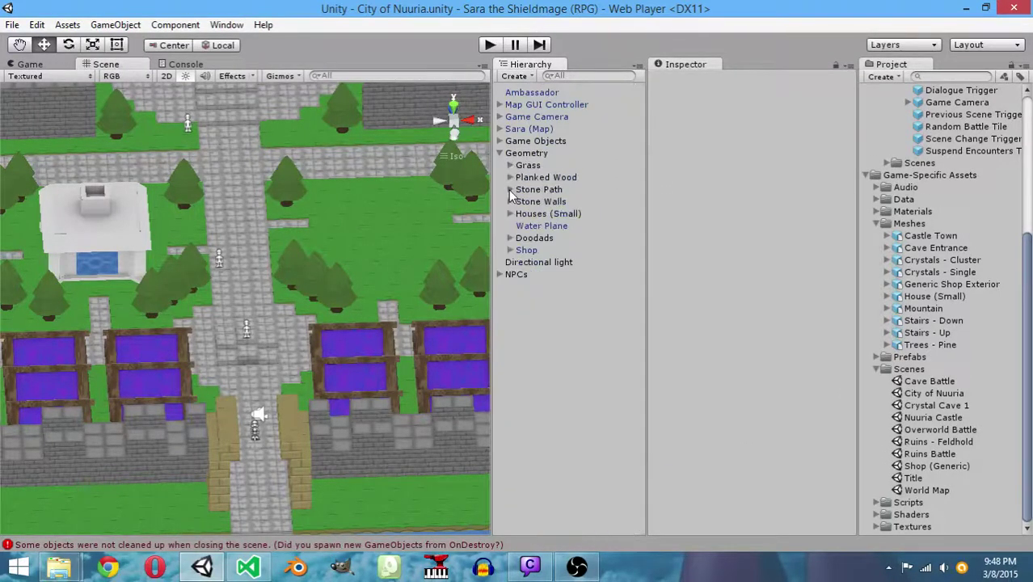
# Expand the Textures folder in the game-specific assets
pyautogui.scroll(5, 972, 378)
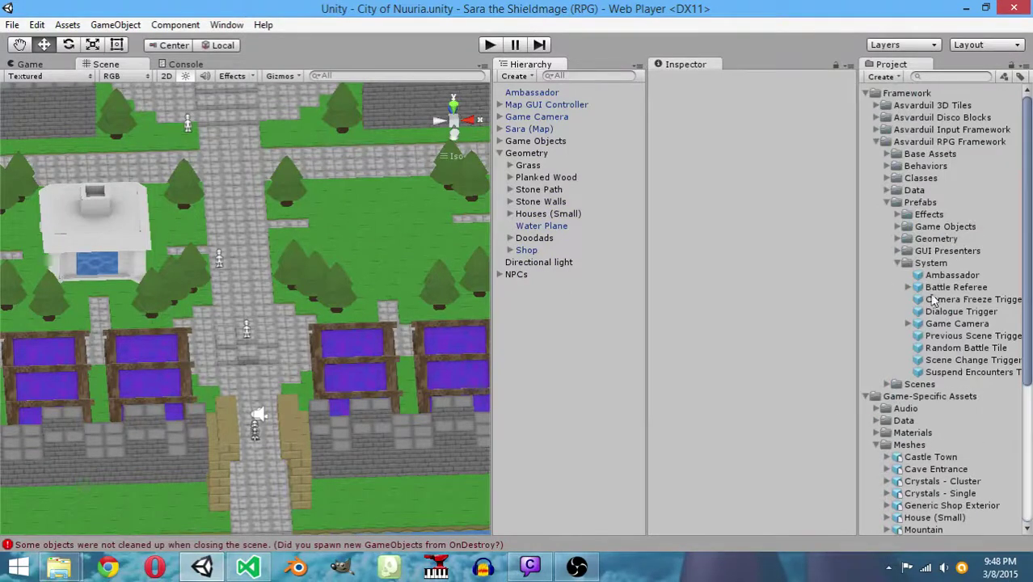
pyautogui.scroll(-5, 919, 301)
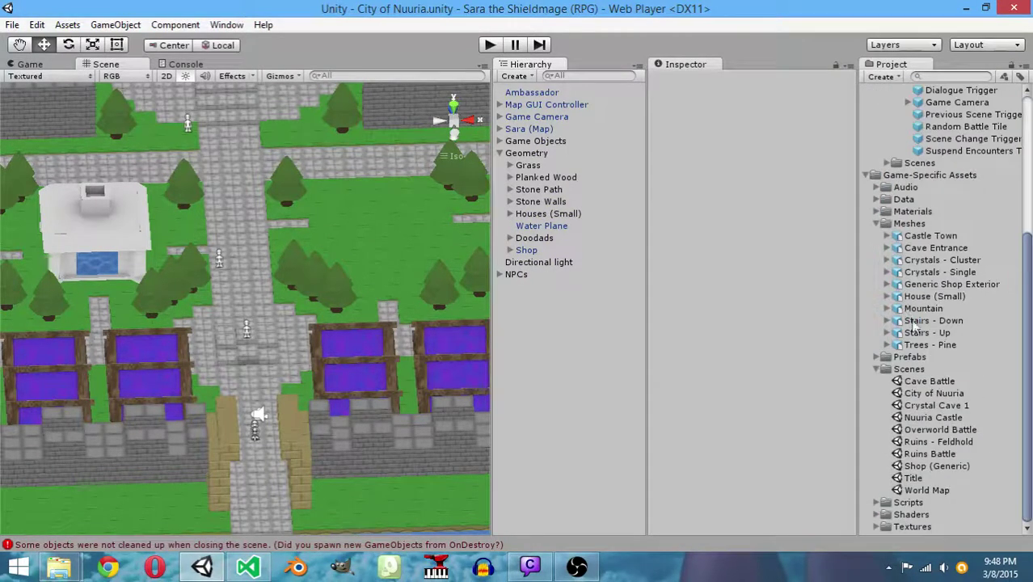
pyautogui.click(876, 526)
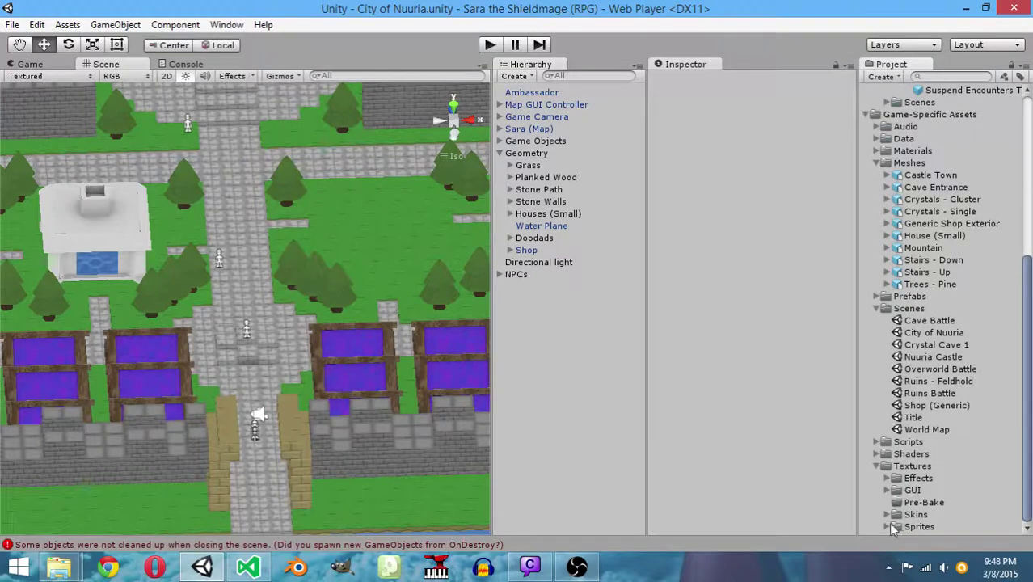